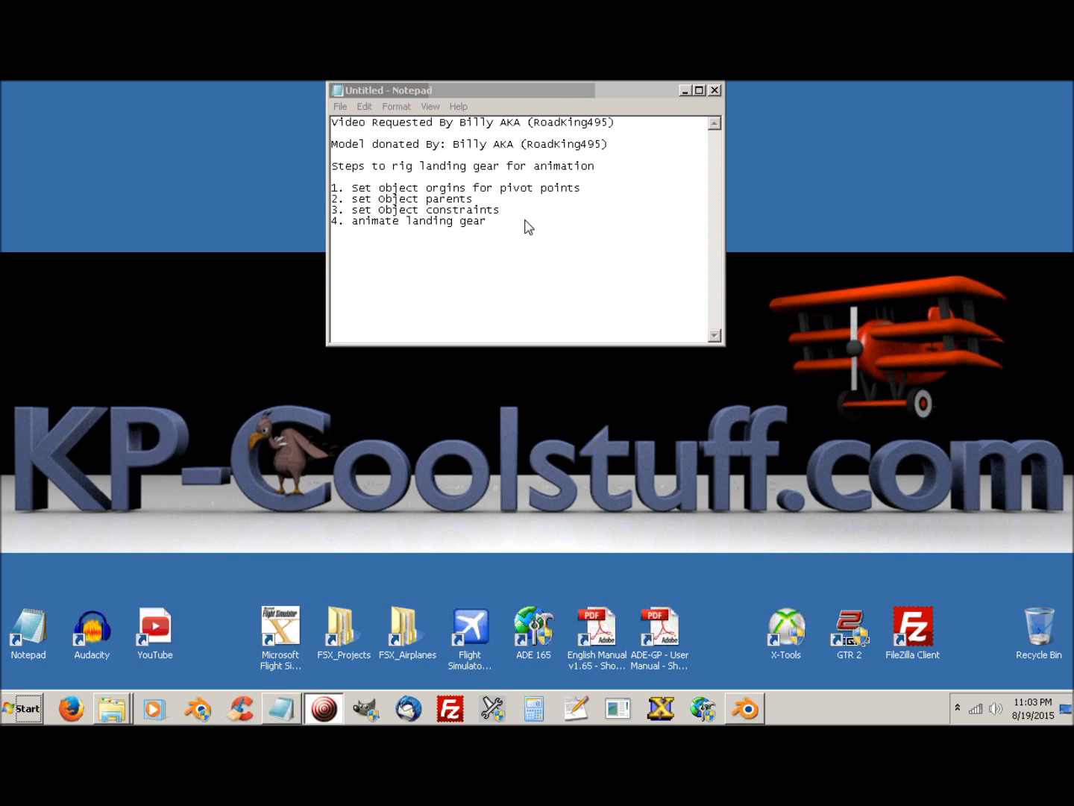
Step: Minimize the Notepad notes, switch to Blender and hide the 3D view's properties sidebar
left_click(685, 90)
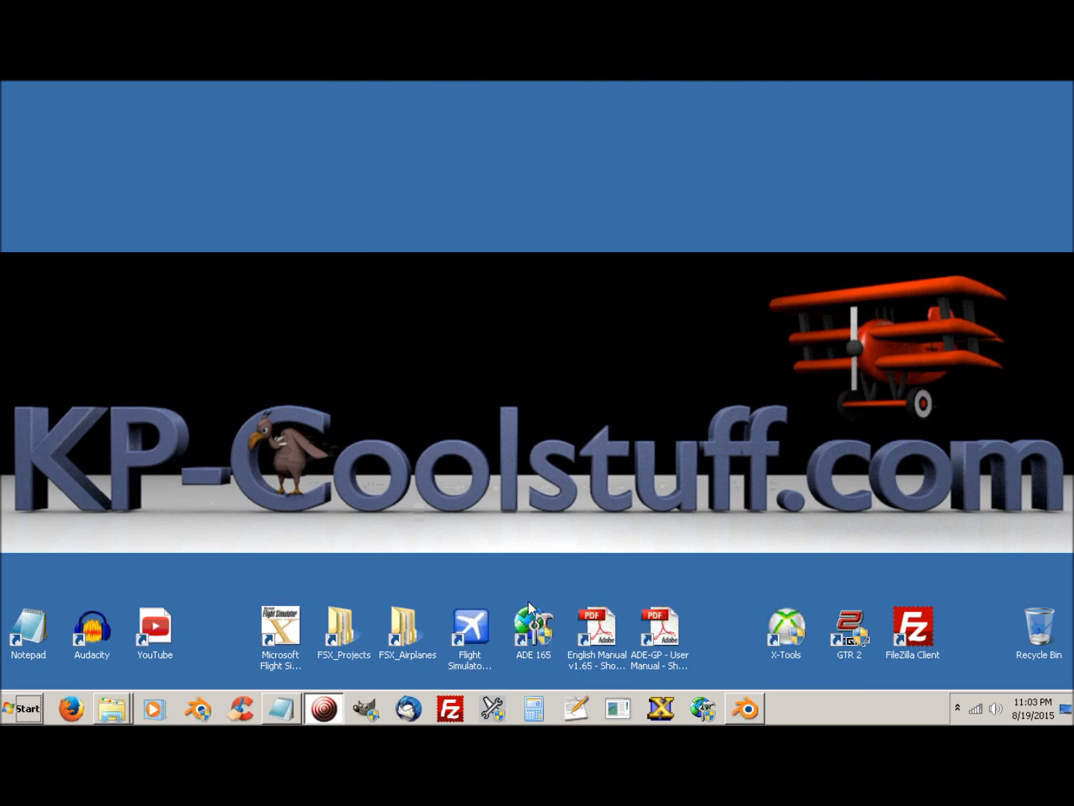
left_click(745, 710)
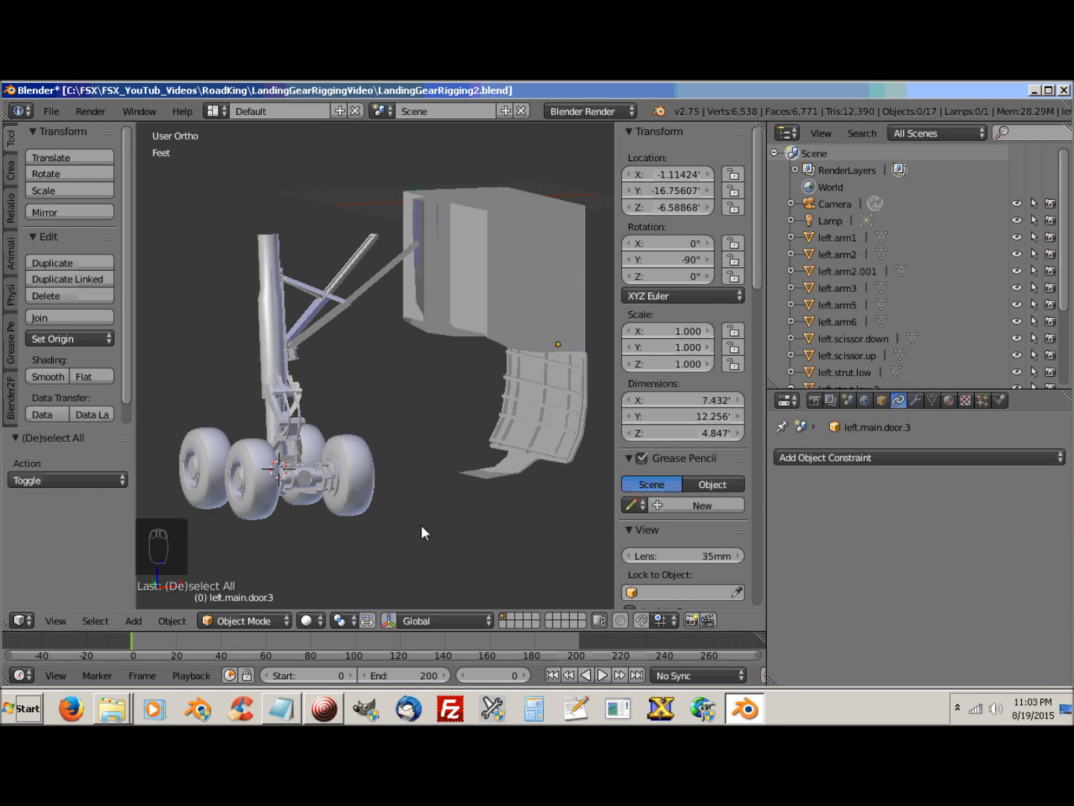
middle_click_drag(360, 451, 474, 284, "shift")
key("n")
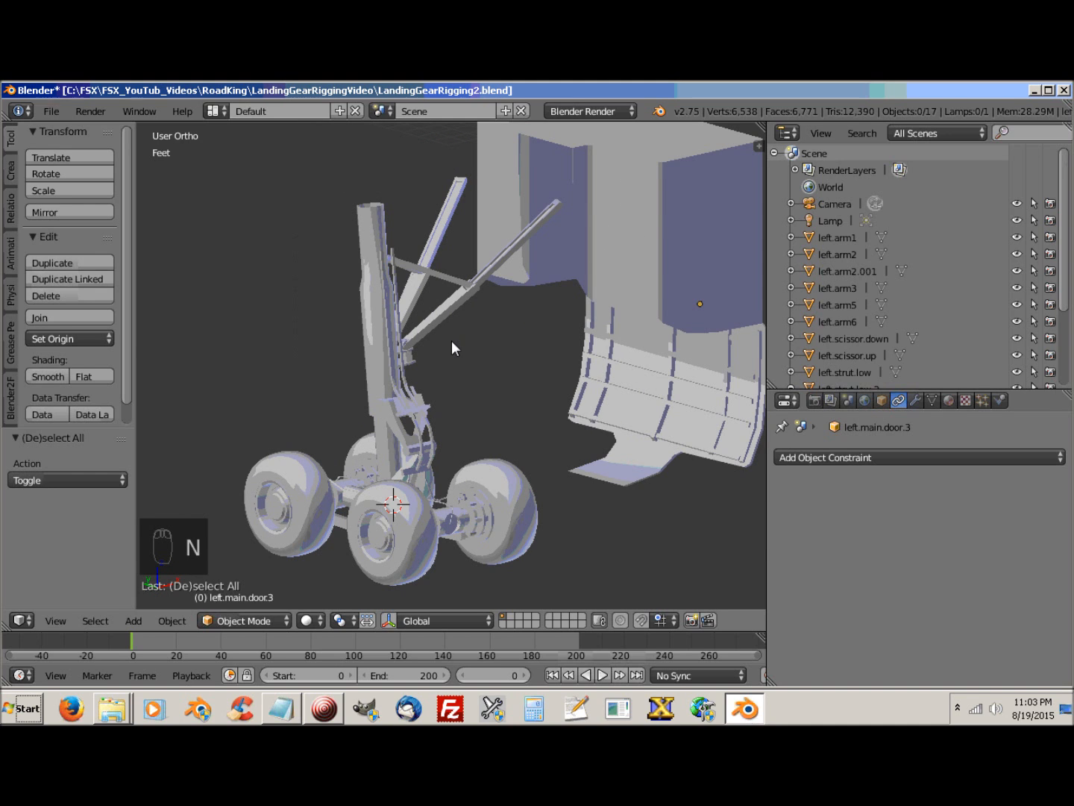
Step: Select the upper folding brace arm left.arm2.001 beside the main landing gear strut
scroll(451, 340, "up", 1)
middle_click_drag(481, 344, 439, 360, "shift")
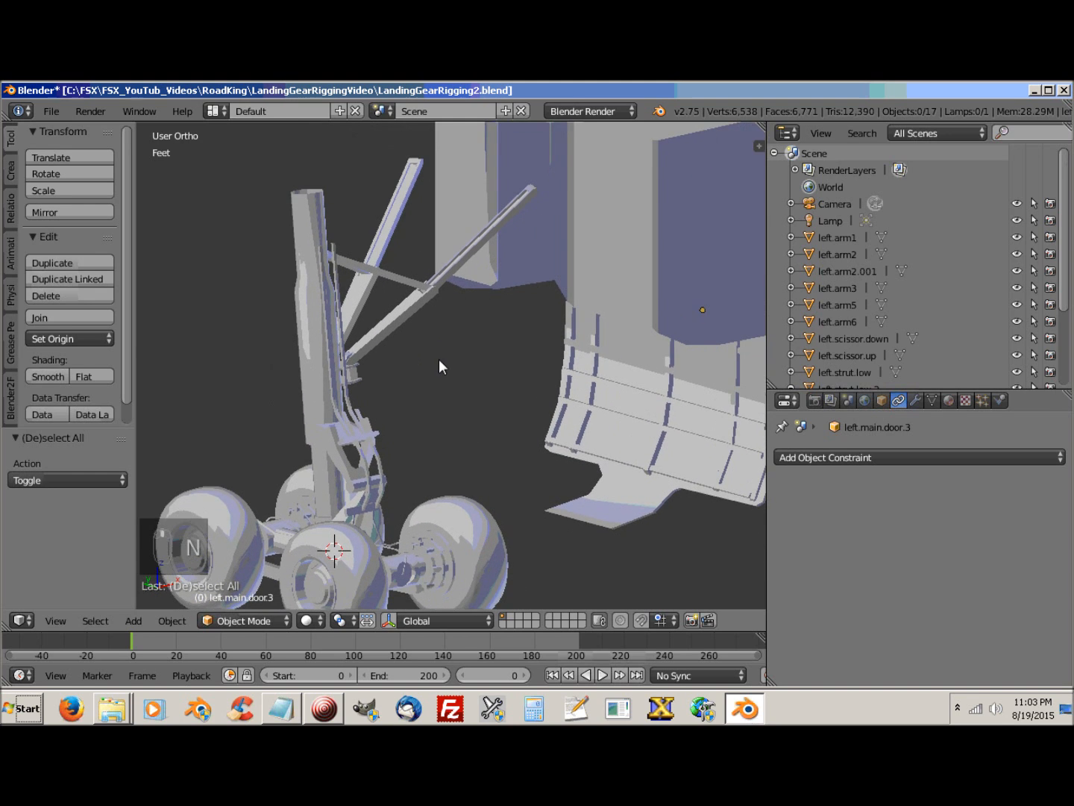
scroll(439, 359, "down", 2)
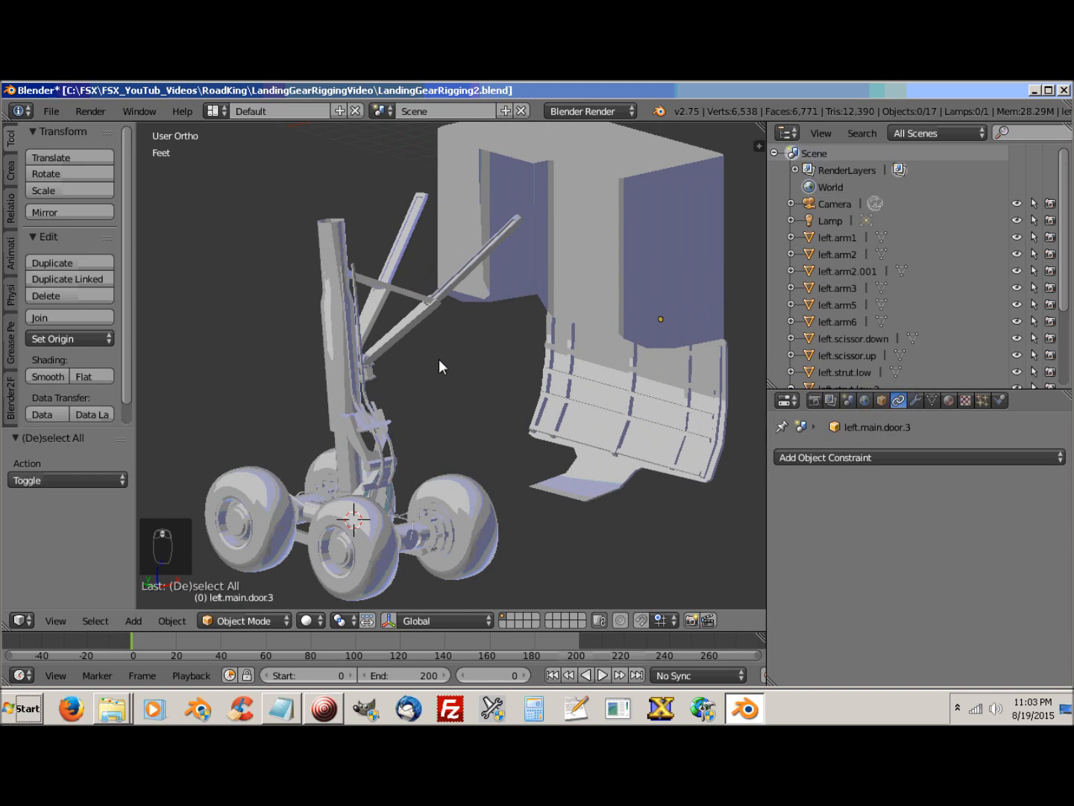
middle_click_drag(439, 359, 438, 348)
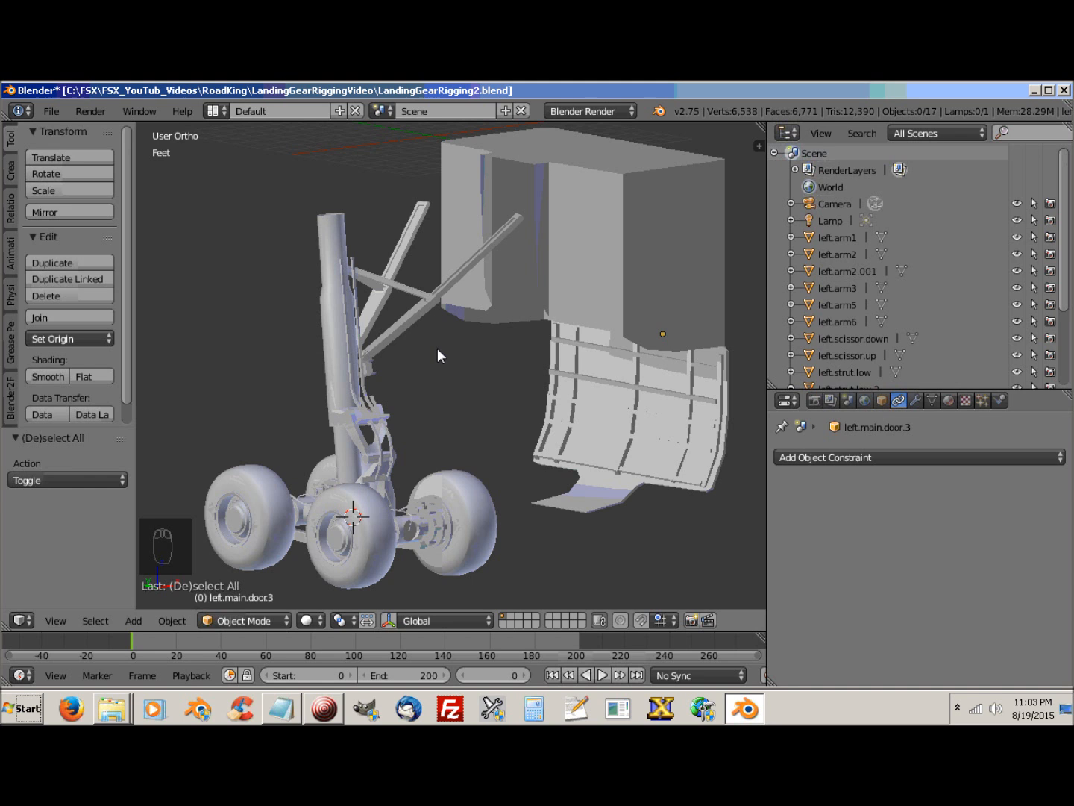
middle_click_drag(448, 362, 459, 472)
scroll(427, 374, "up", 5)
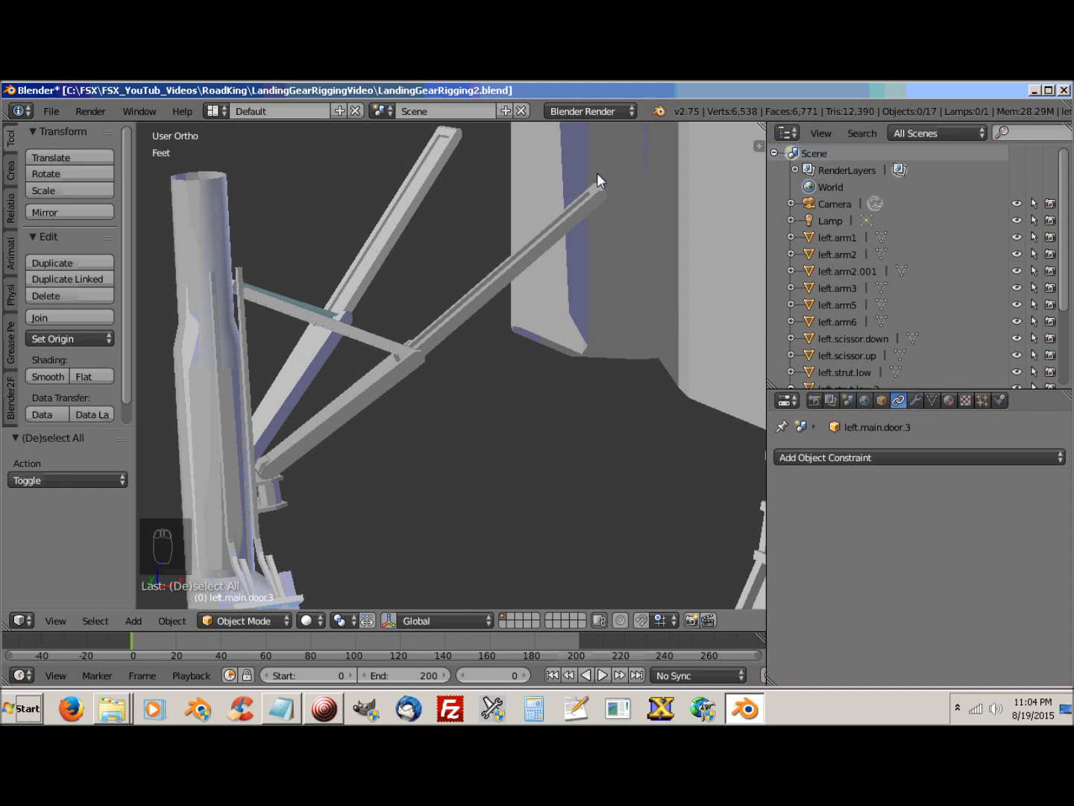
right_click(493, 288)
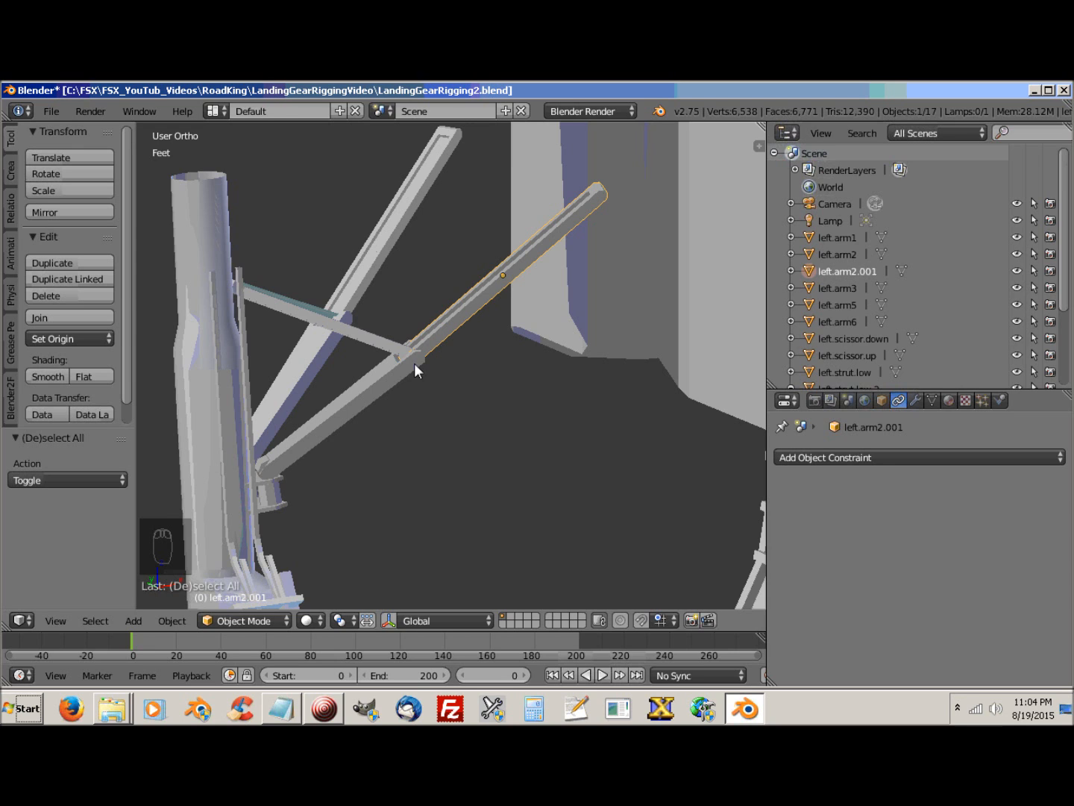
Step: Examine the brace arms between the main strut and the gear bay to see where each arm's pivot point belongs
middle_click_drag(434, 396, 427, 385)
scroll(427, 386, "down", 3)
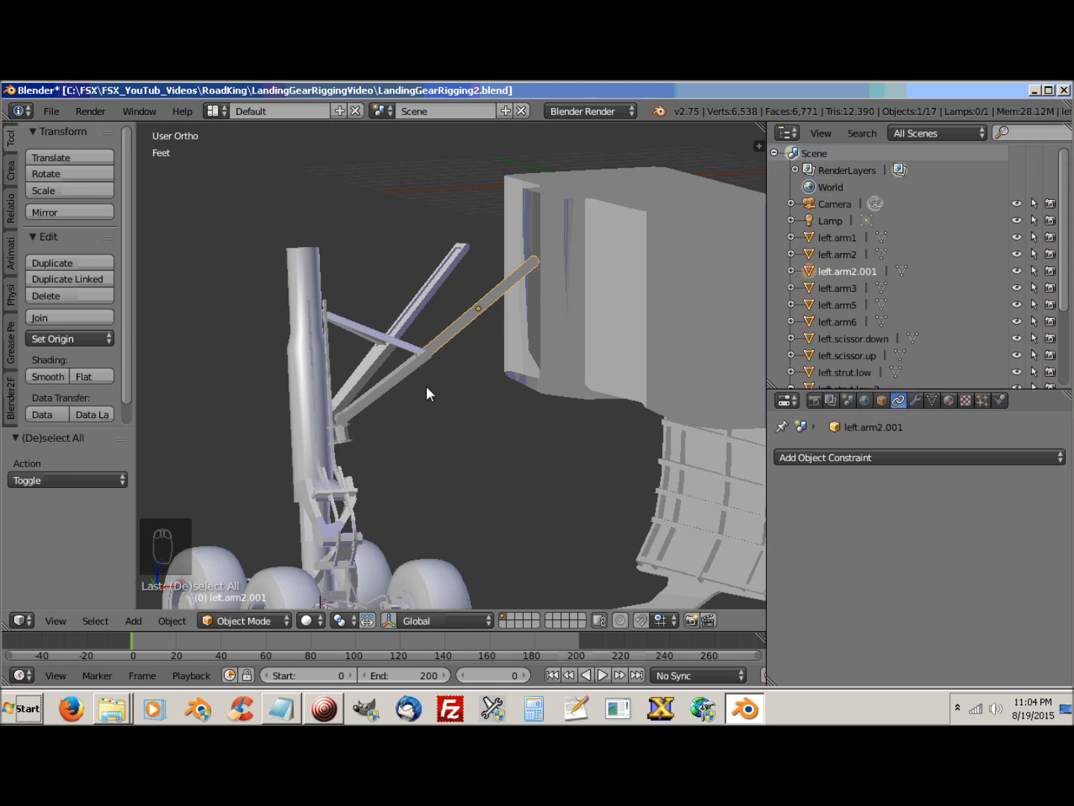
mouse_move(450, 451)
middle_mouse_down()
mouse_move(393, 453)
mouse_move(454, 438)
mouse_move(460, 454)
middle_mouse_up()
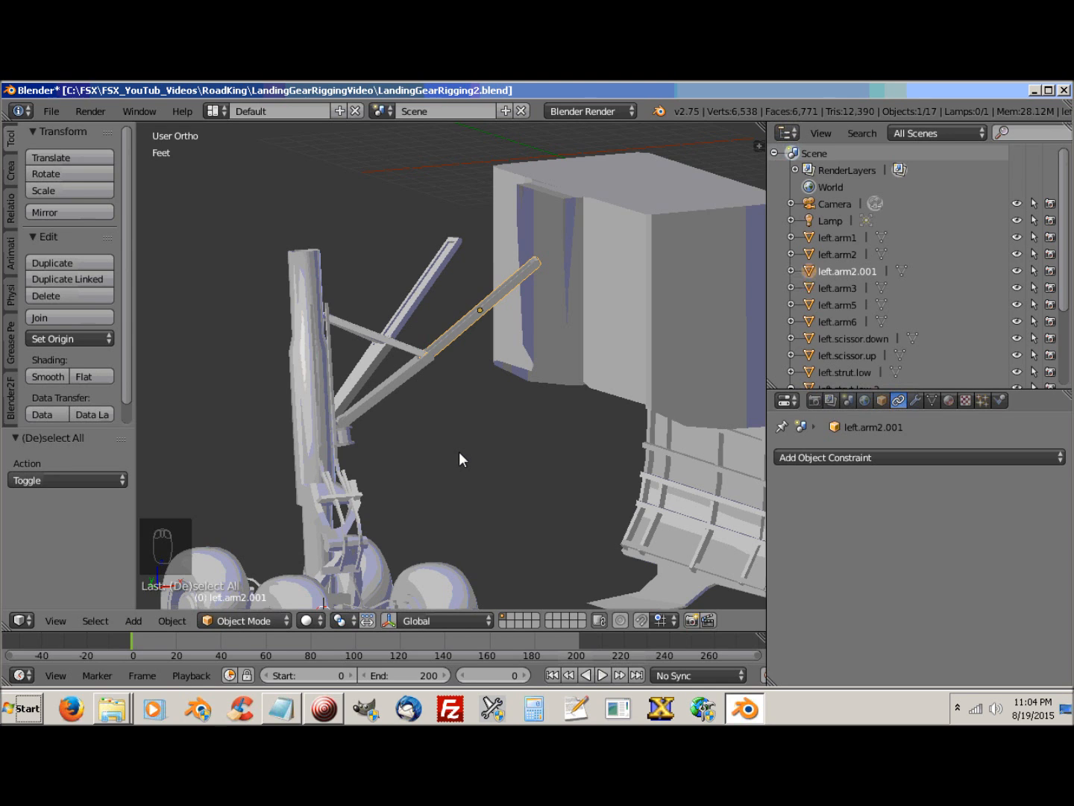
middle_click_drag(467, 454, 444, 455)
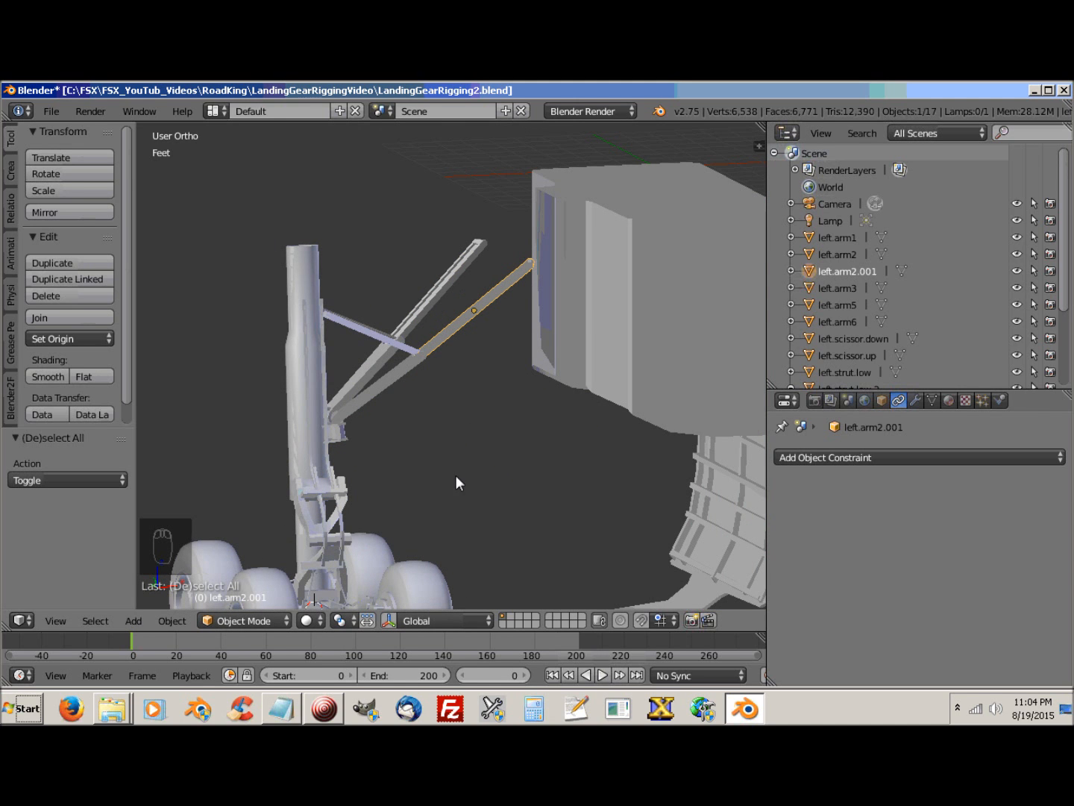
middle_click_drag(457, 497, 489, 468, "shift")
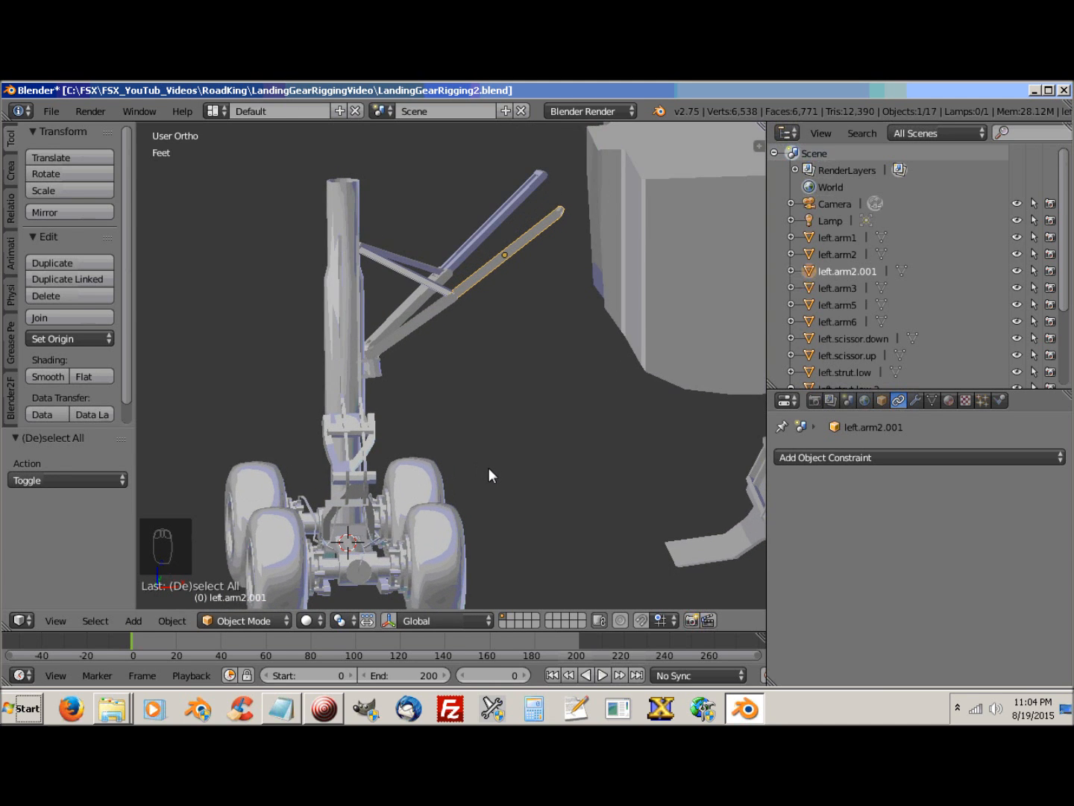
mouse_move(483, 419)
middle_mouse_down()
mouse_move(569, 426)
mouse_move(486, 423)
middle_mouse_up()
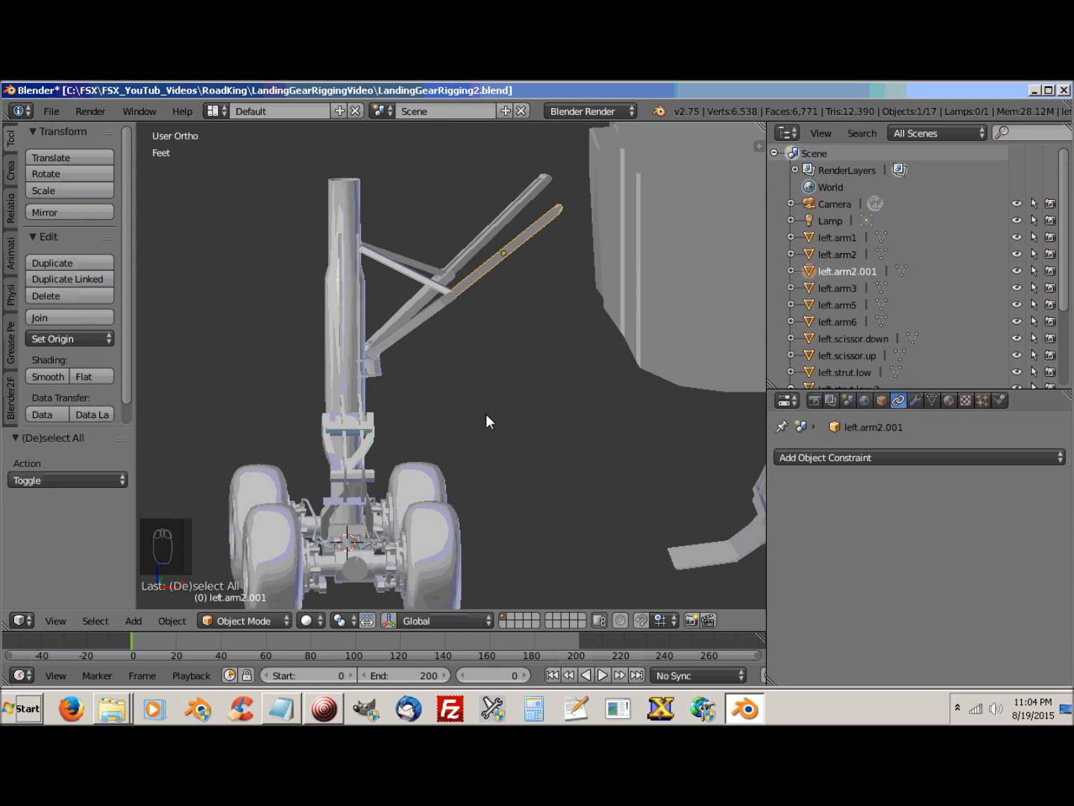
mouse_move(492, 401)
middle_mouse_down()
mouse_move(480, 400)
mouse_move(495, 403)
middle_mouse_up()
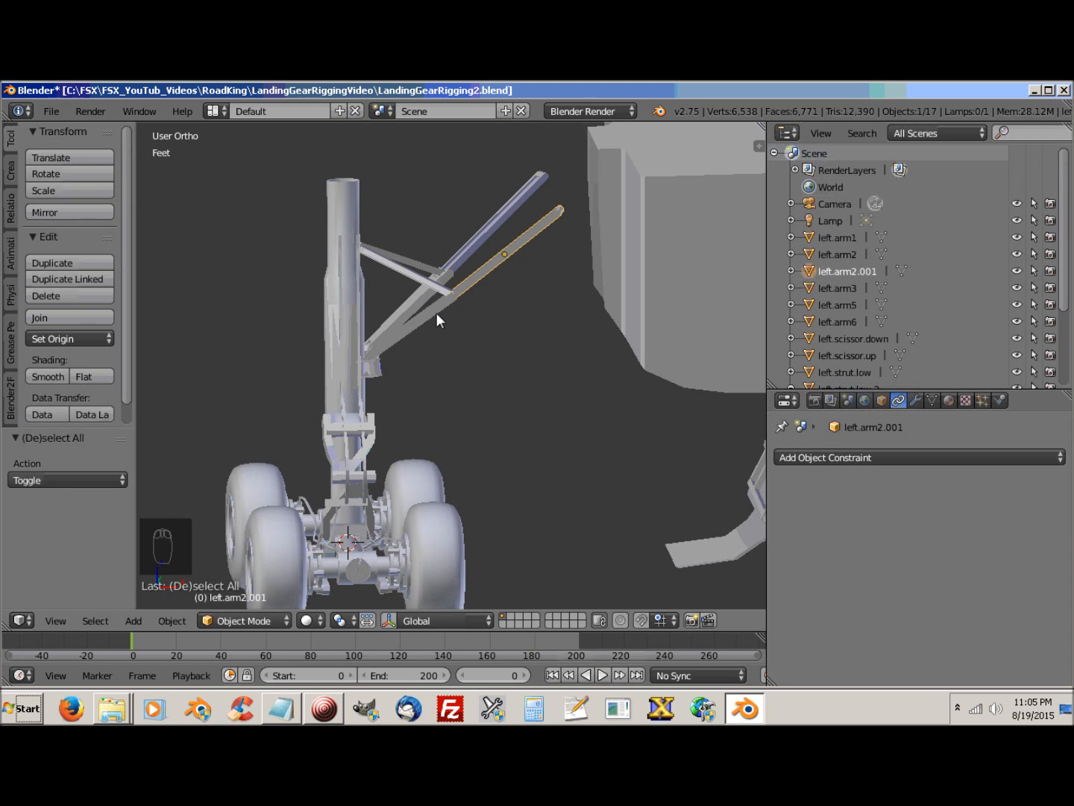
middle_click_drag(418, 345, 479, 442)
scroll(418, 359, "up", 2)
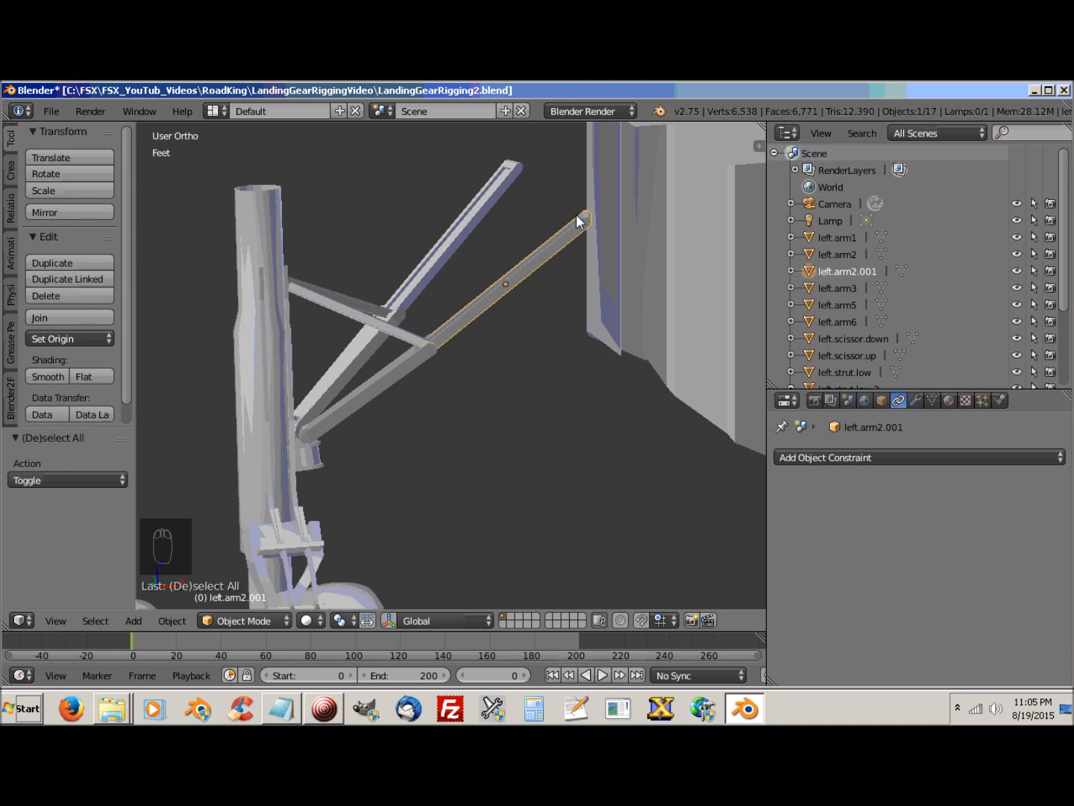
scroll(513, 377, "down", 3)
middle_click_drag(485, 404, 533, 297)
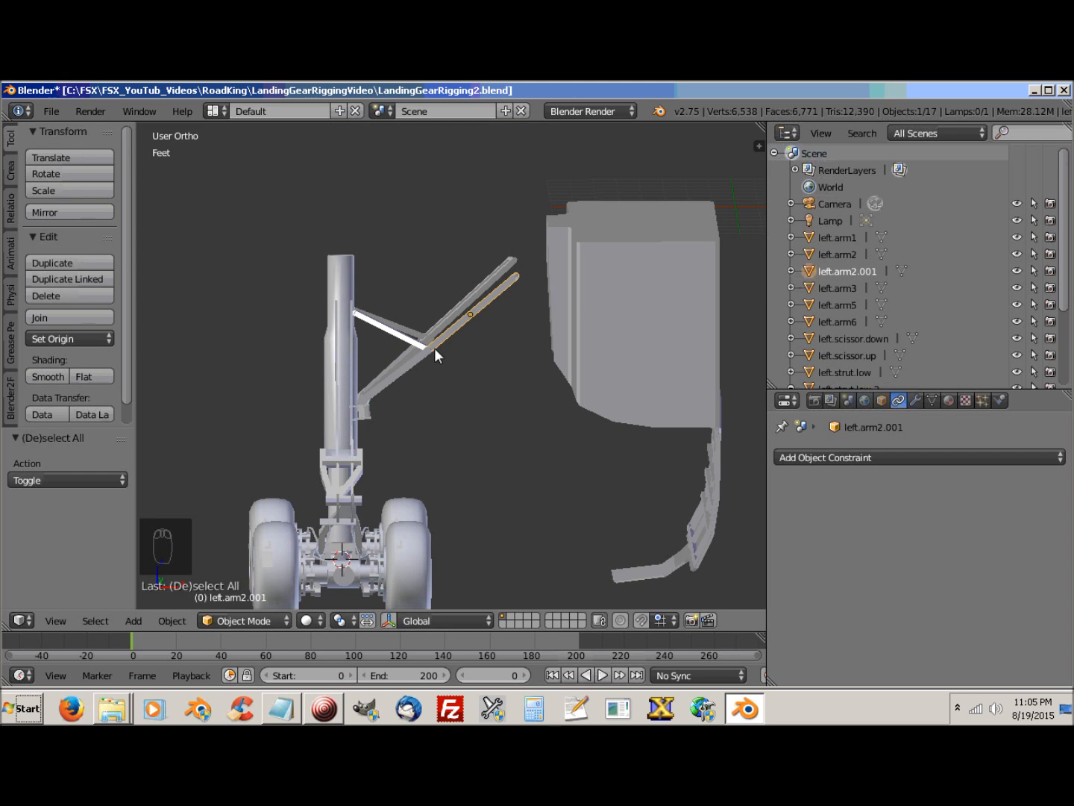
scroll(433, 350, "up", 2)
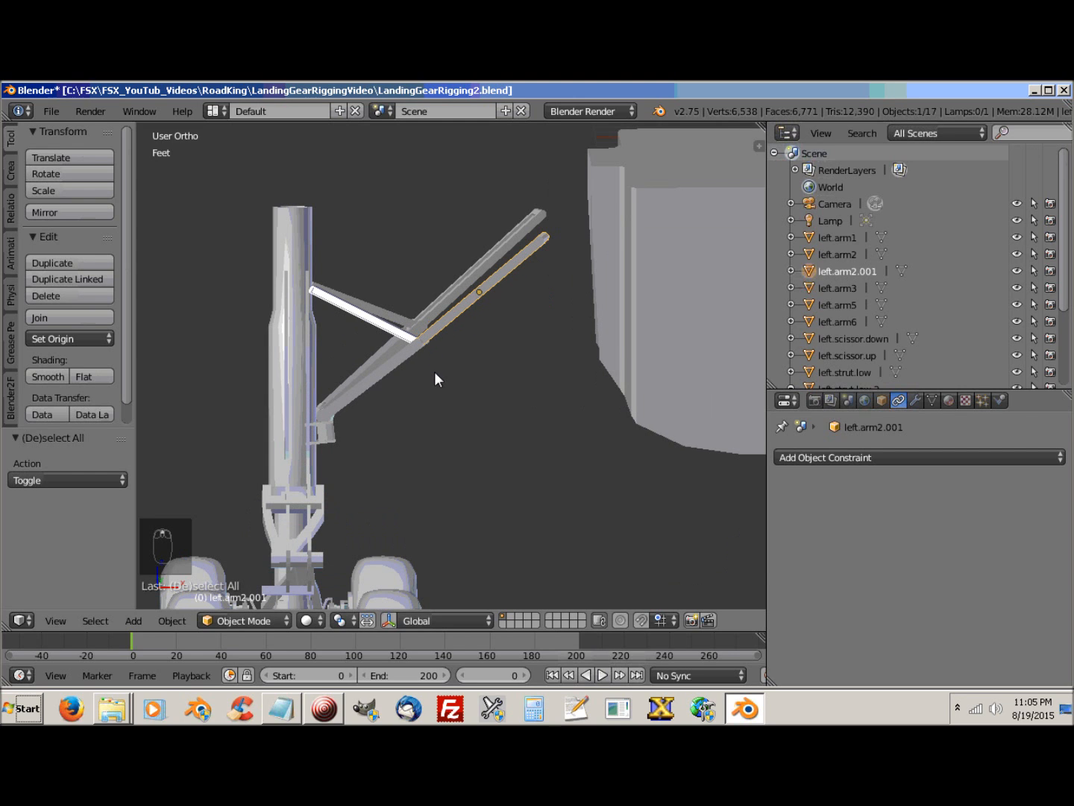
scroll(434, 373, "down", 1)
middle_click_drag(434, 372, 487, 422)
scroll(421, 366, "up", 4)
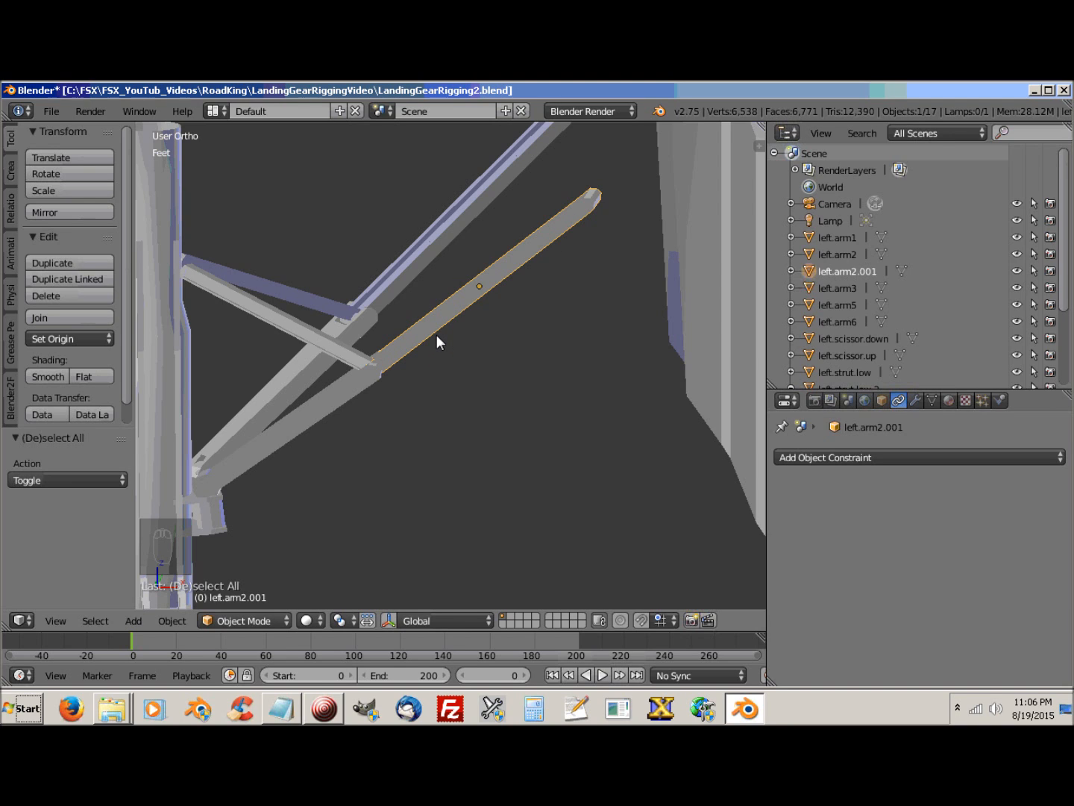
Step: Isolate the selected brace arm in local view and enter Edit Mode at its lower end
key("KP_Divide")
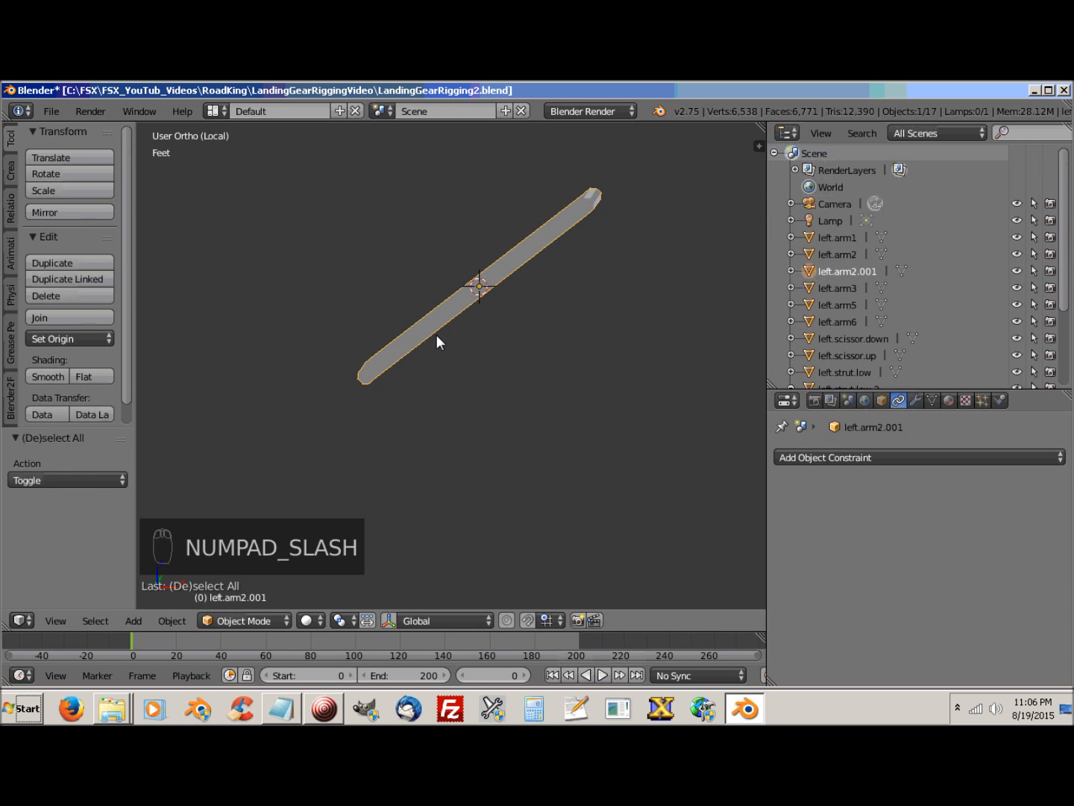
scroll(436, 334, "up", 2)
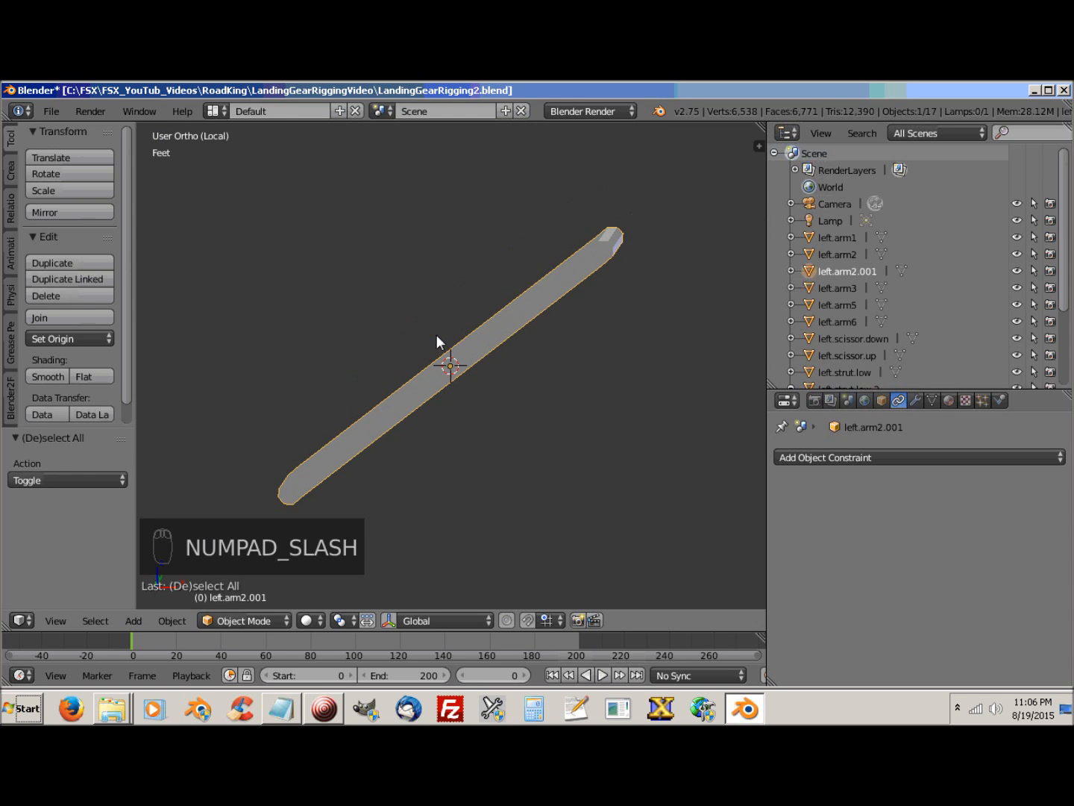
middle_click_drag(500, 447, 475, 452)
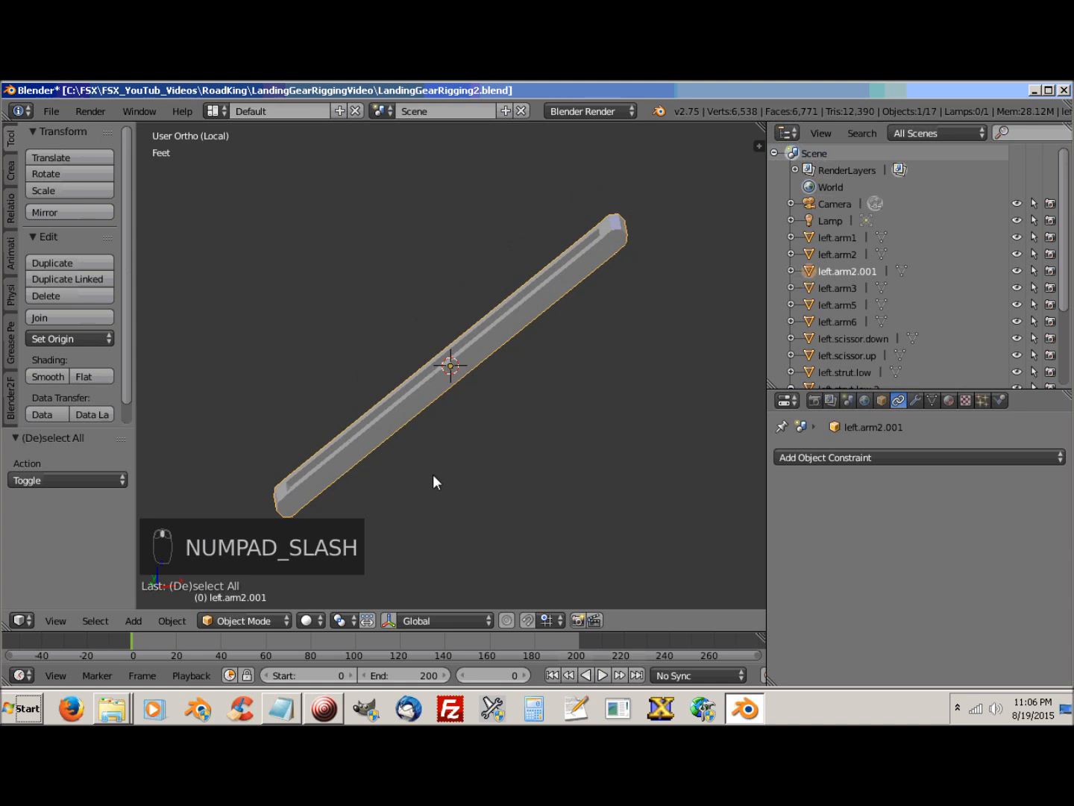
left_click_drag(434, 475, 493, 346, "shift")
middle_click_drag(494, 345, 496, 328, "shift")
middle_click_drag(489, 419, 548, 395)
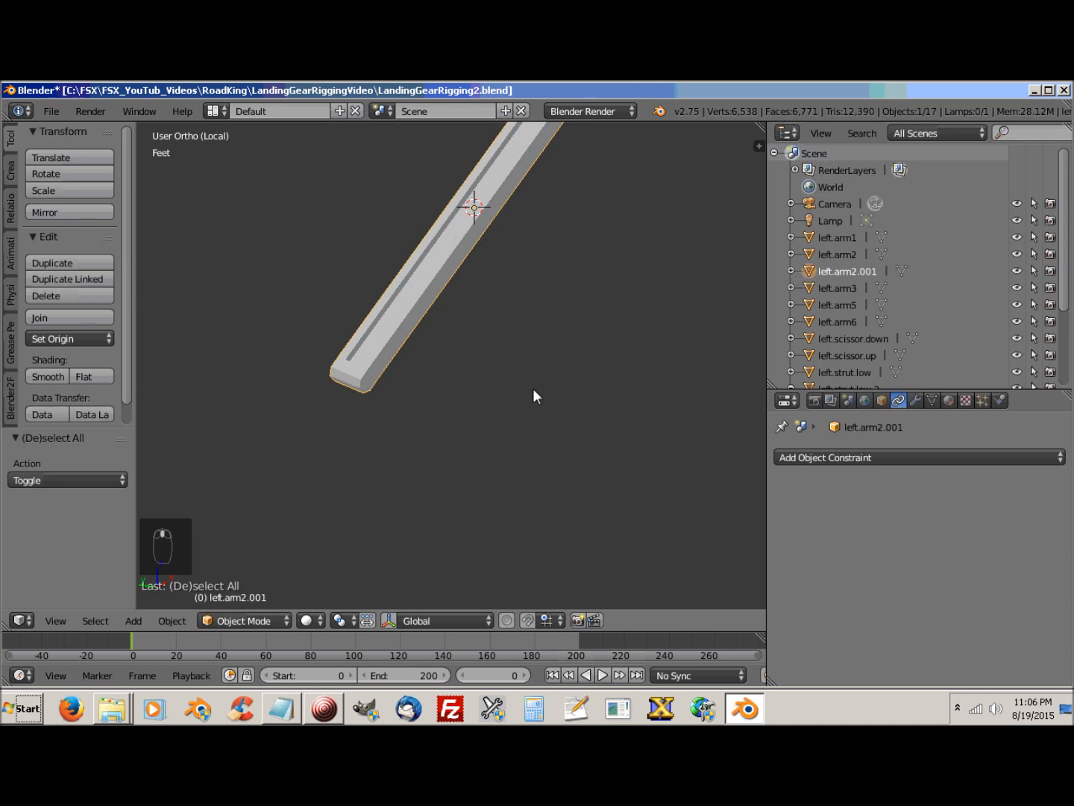
key("Tab")
scroll(414, 392, "up", 3)
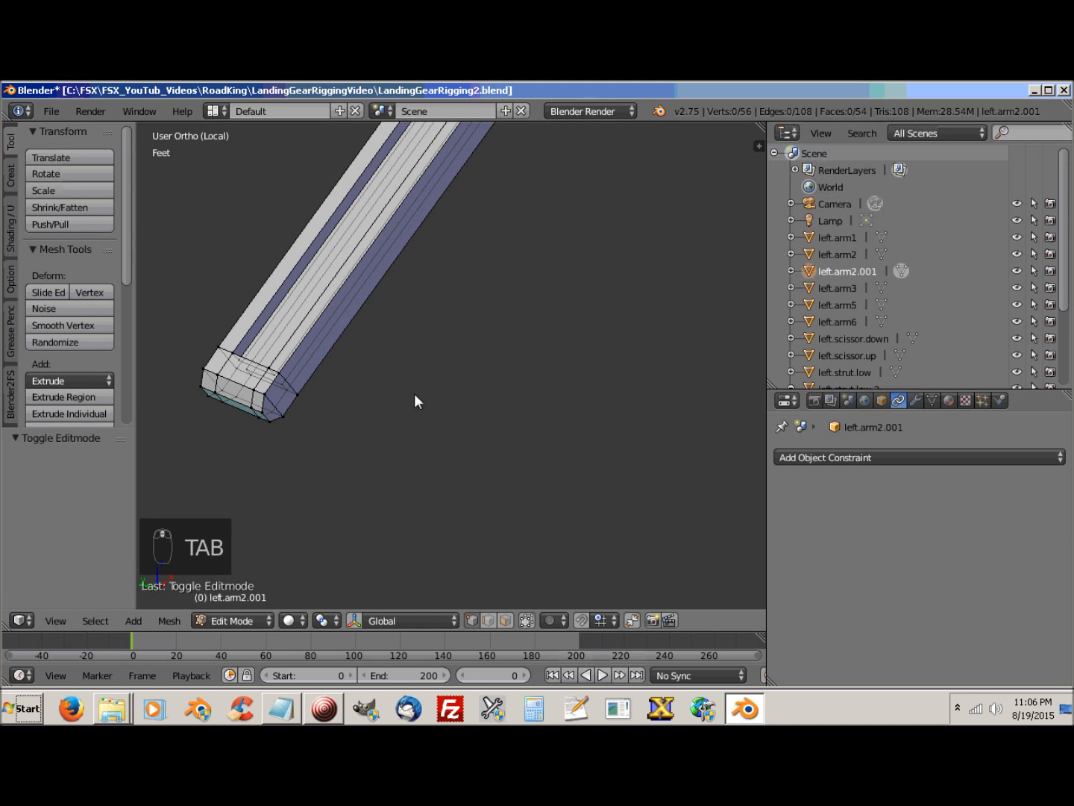
Step: Try snapping the 3D cursor to a shortest-path vertex selection across the arm's lower end
right_click(280, 374)
right_click(300, 402)
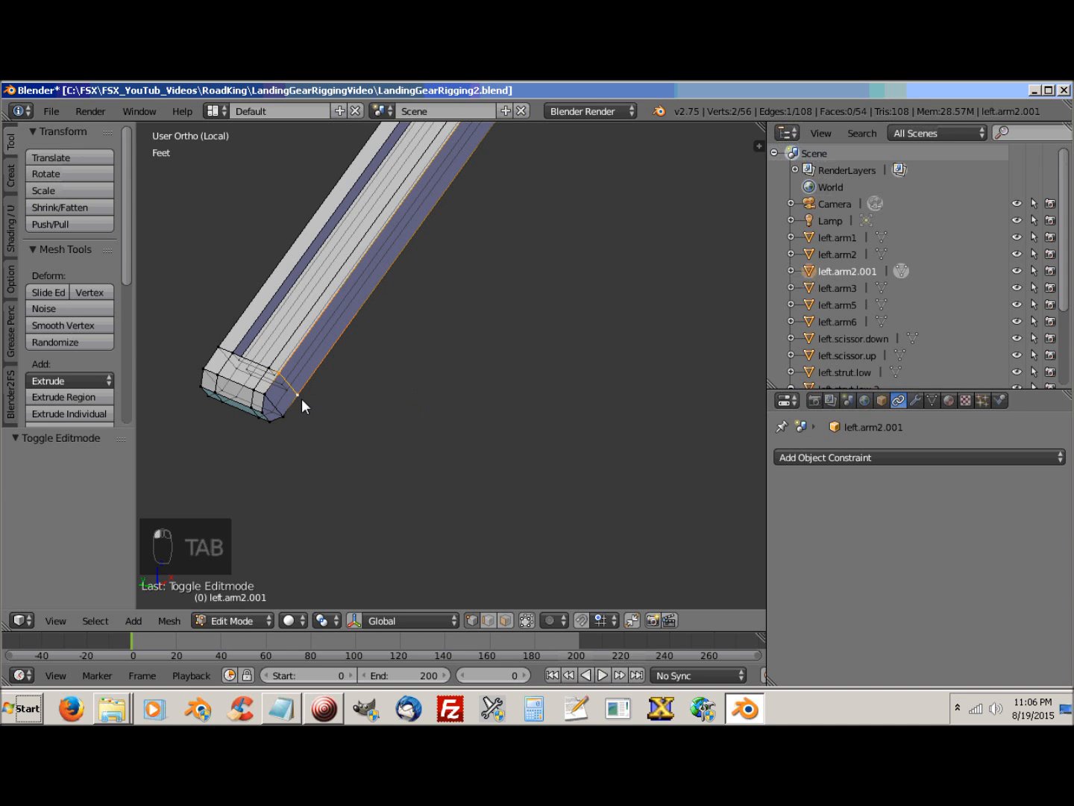
right_click(217, 353, "ctrl")
middle_click_drag(318, 440, 344, 411)
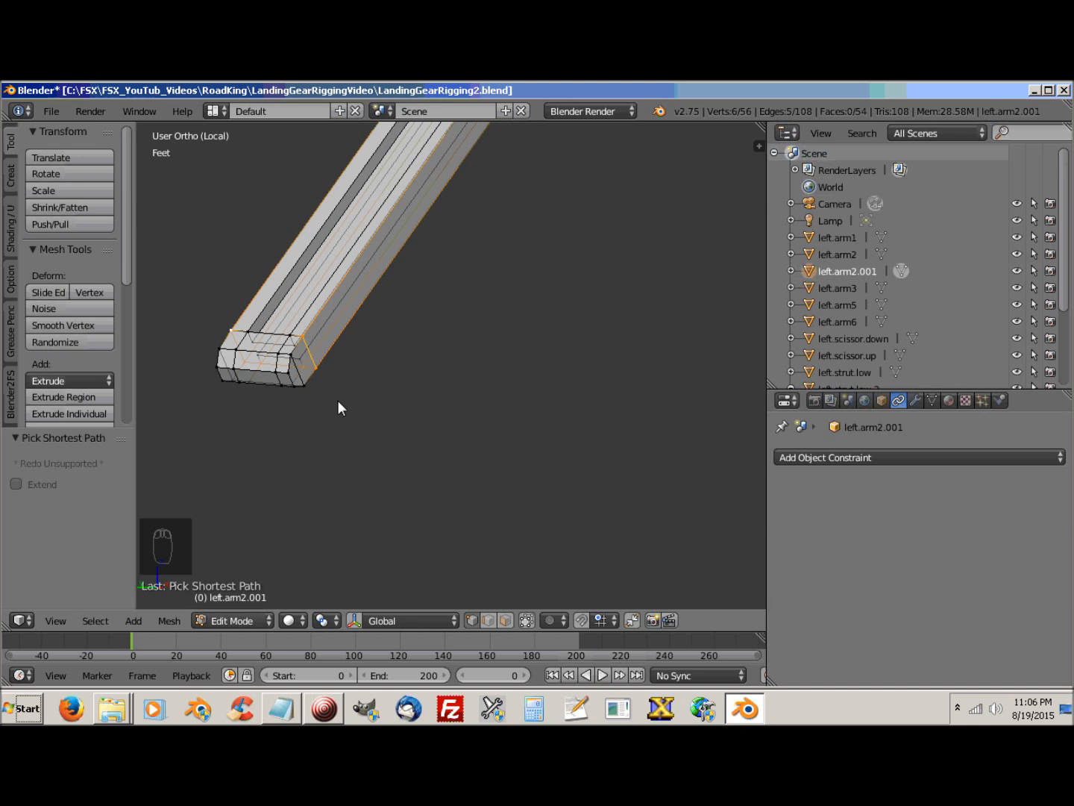
key("shift+s")
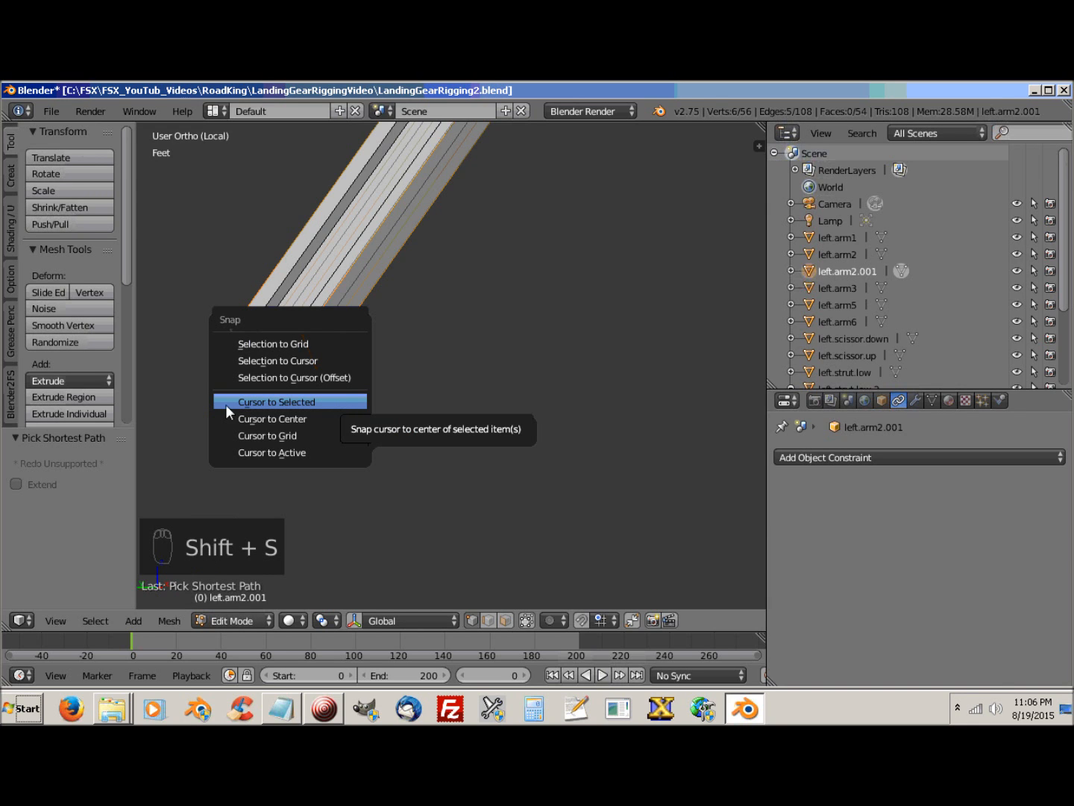
left_click(319, 402)
middle_click_drag(324, 430, 419, 422)
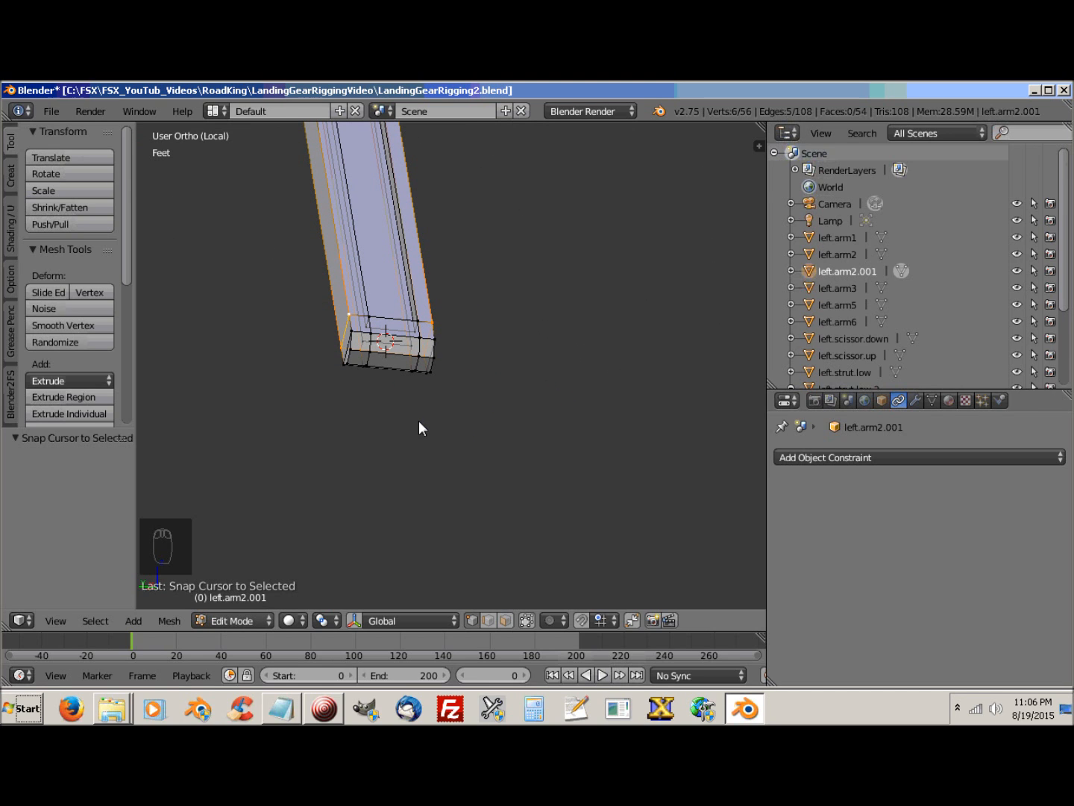
mouse_move(420, 423)
middle_mouse_down()
mouse_move(593, 348)
mouse_move(450, 424)
mouse_move(389, 412)
mouse_move(389, 362)
mouse_move(279, 373)
mouse_move(219, 423)
mouse_move(246, 460)
middle_mouse_up()
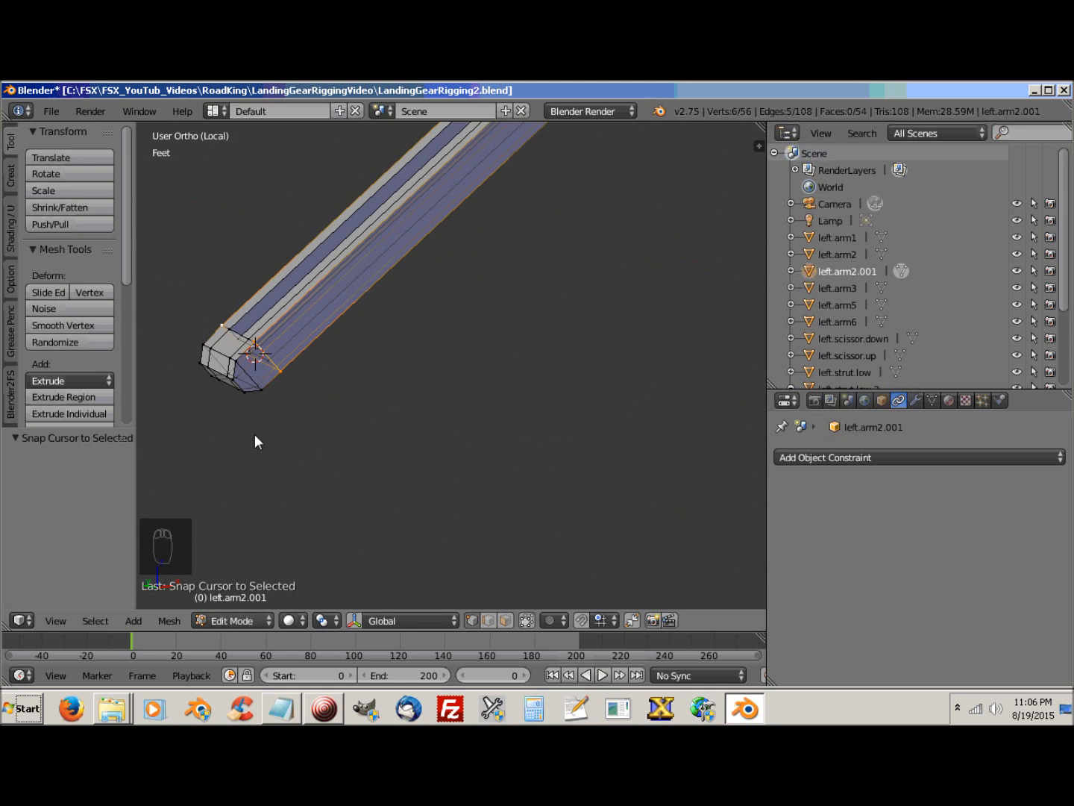
Step: Reselect only the four corner vertices where the arm's lower end starts to taper and snap the 3D cursor to them
scroll(254, 441, "up", 5)
middle_click_drag(307, 437, 652, 486, "shift")
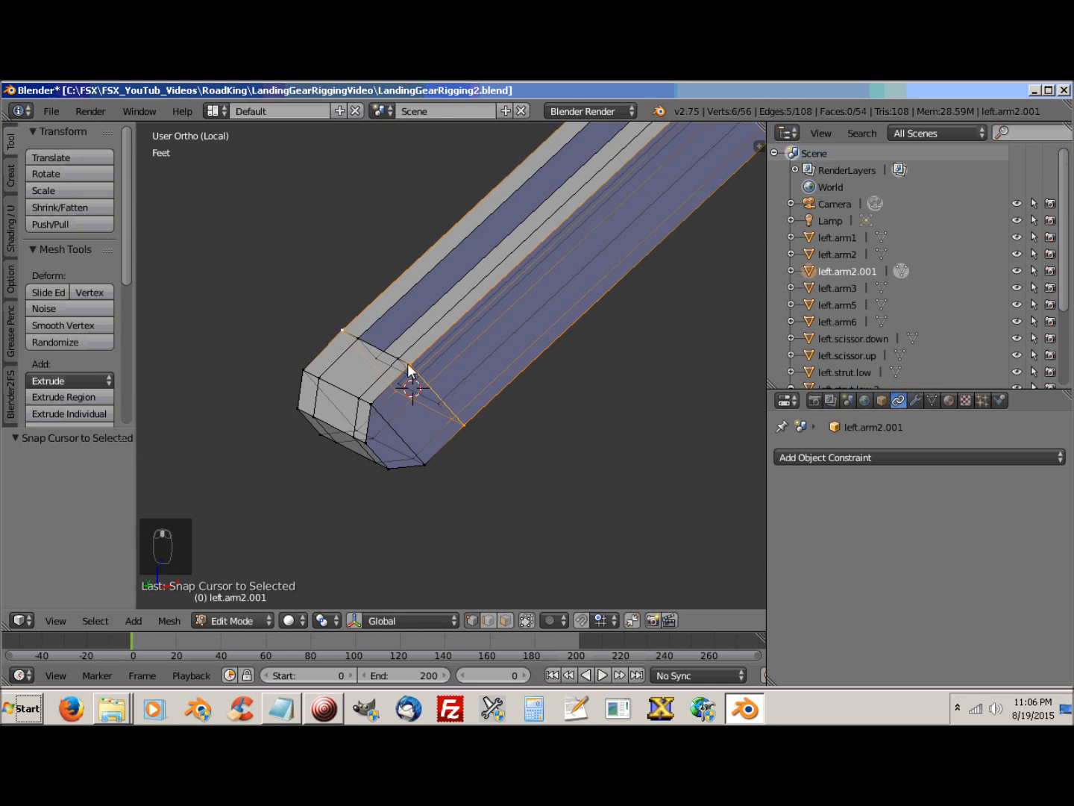
right_click(447, 424)
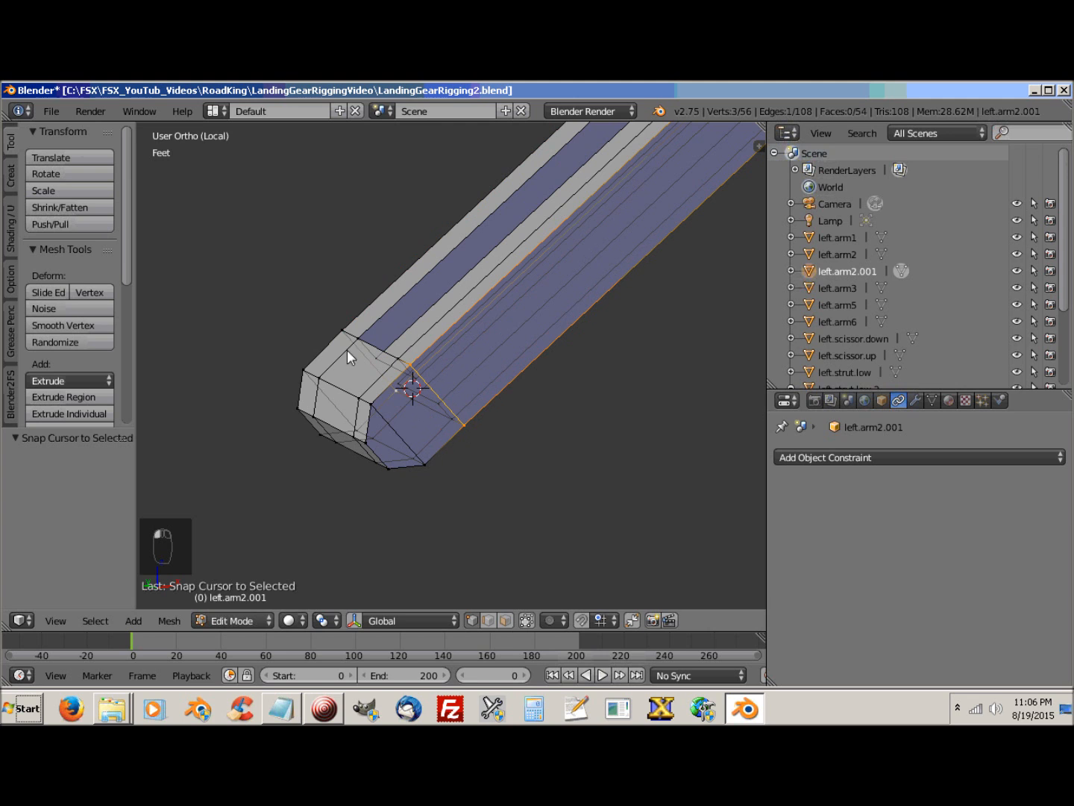
right_click(338, 327, "shift")
middle_click_drag(442, 453, 525, 437)
key("shift+s")
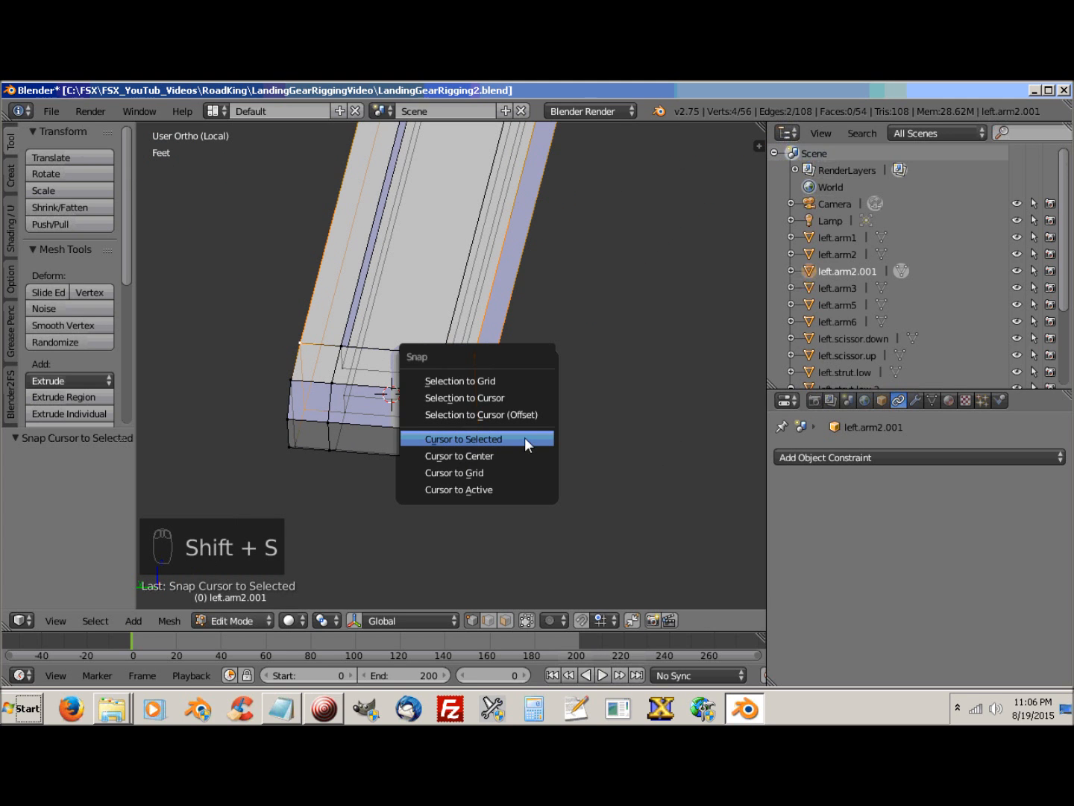
left_click(481, 440)
middle_click_drag(465, 447, 379, 445)
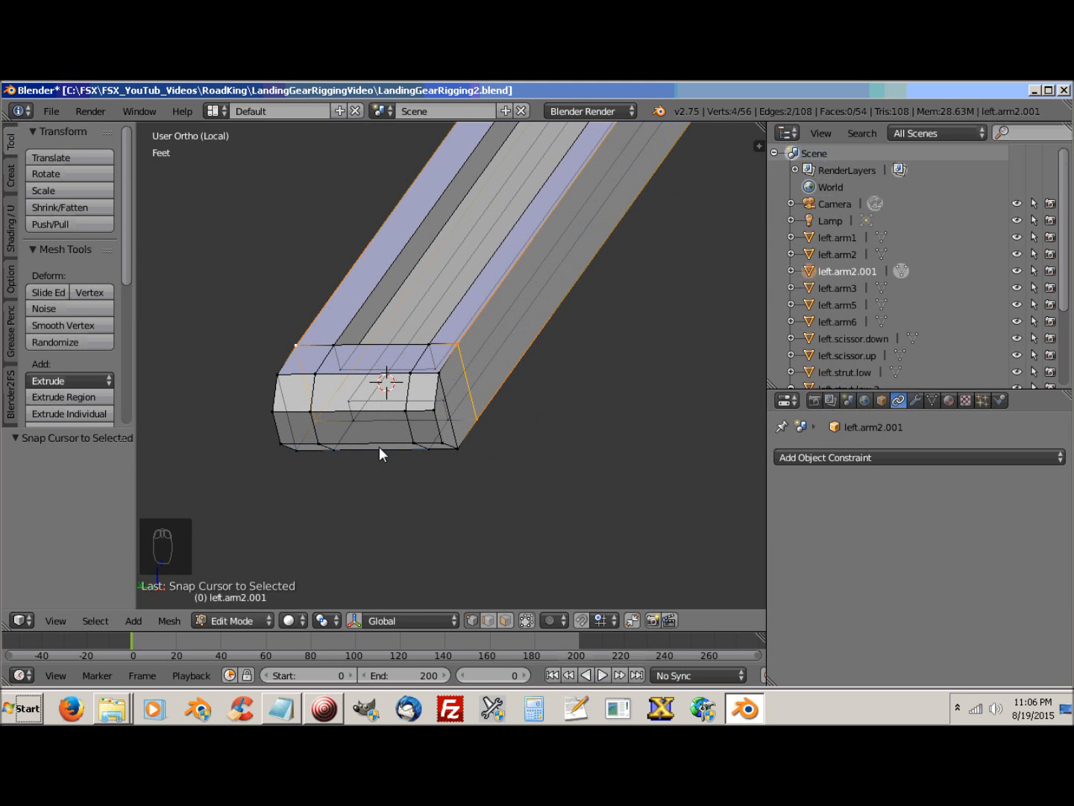
Step: Return to Object Mode and set the brace arm's origin to the 3D cursor
key("Tab")
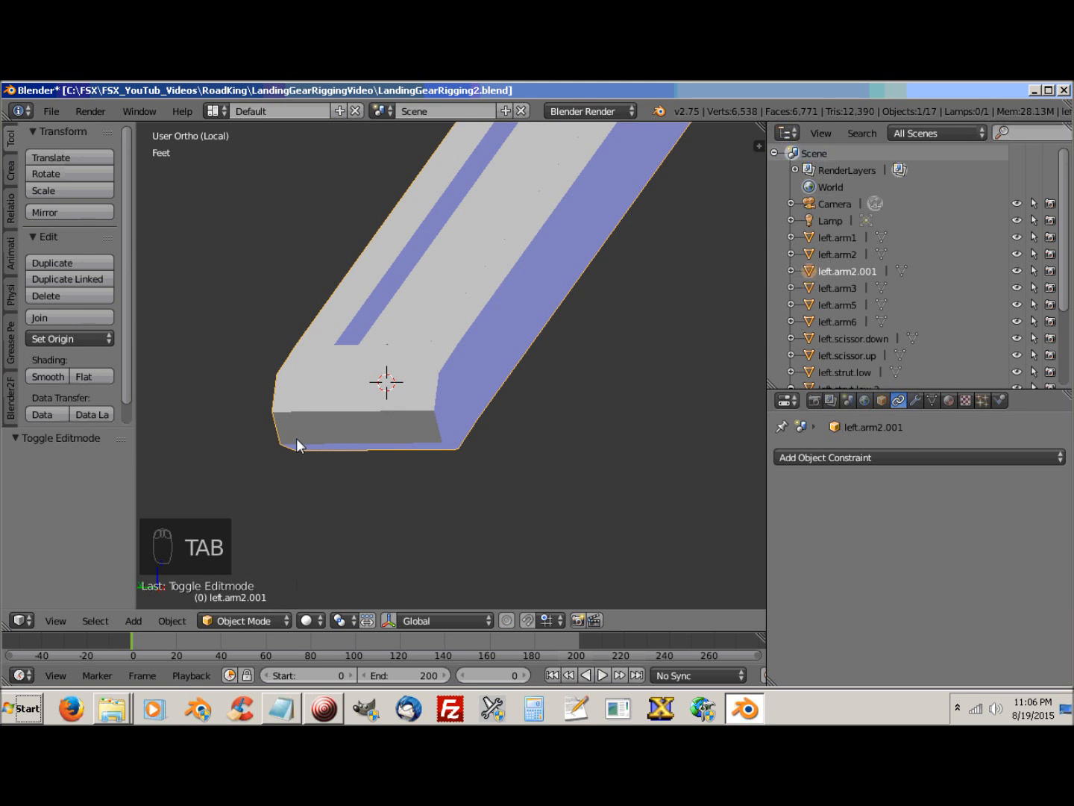
left_click(70, 338)
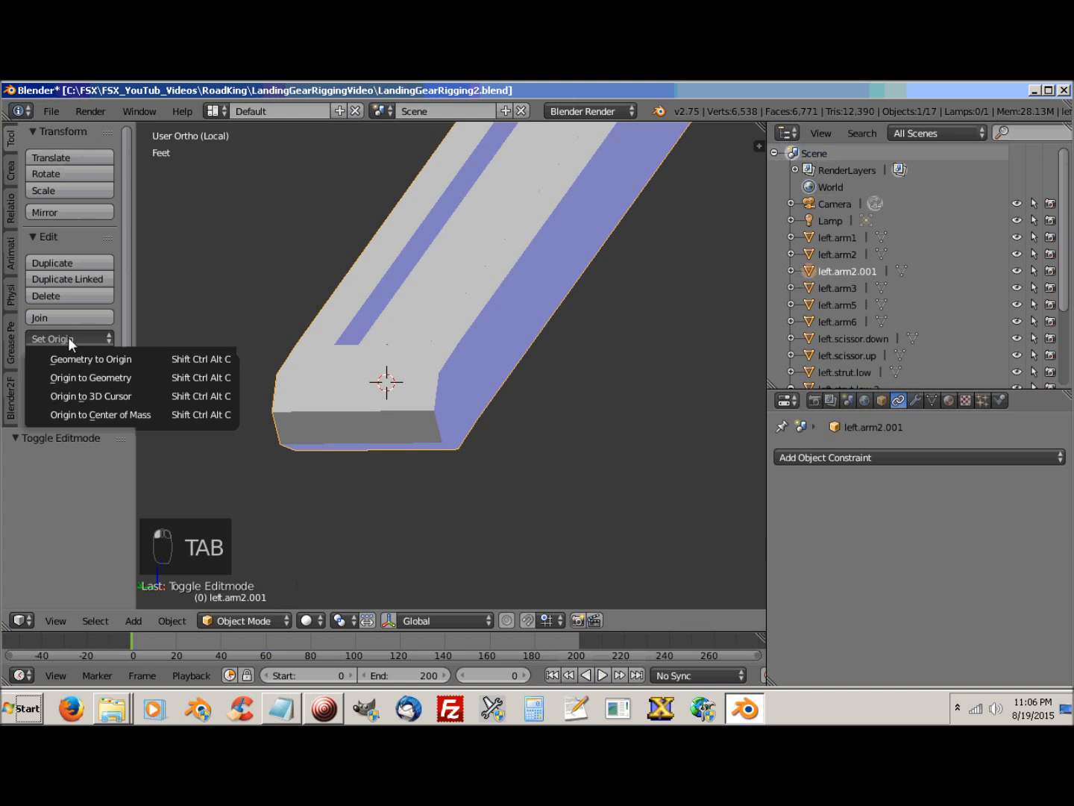
left_click(124, 395)
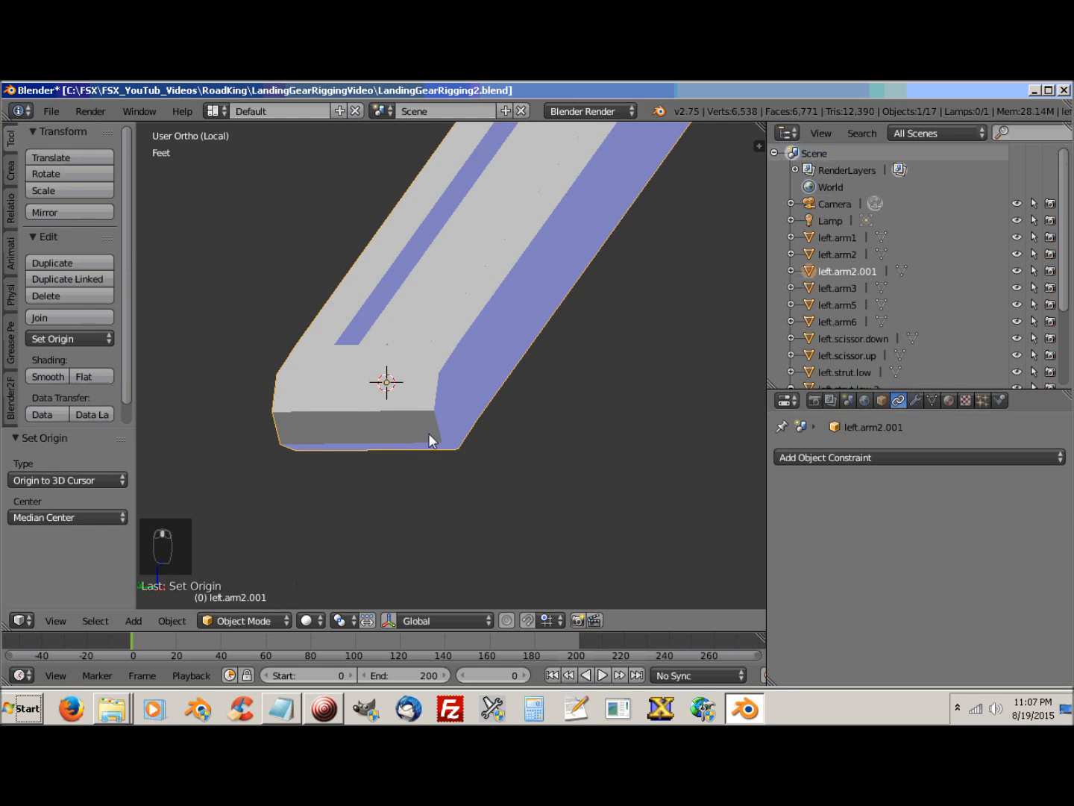
Step: Exit local view to bring the rest of the landing gear back around left.arm2.001
scroll(428, 433, "down", 5)
mouse_move(440, 439)
middle_mouse_down()
mouse_move(719, 422)
mouse_move(733, 449)
middle_mouse_up()
mouse_move(468, 390)
middle_mouse_down()
mouse_move(486, 338)
mouse_move(470, 393)
middle_mouse_up()
key("KP_Divide")
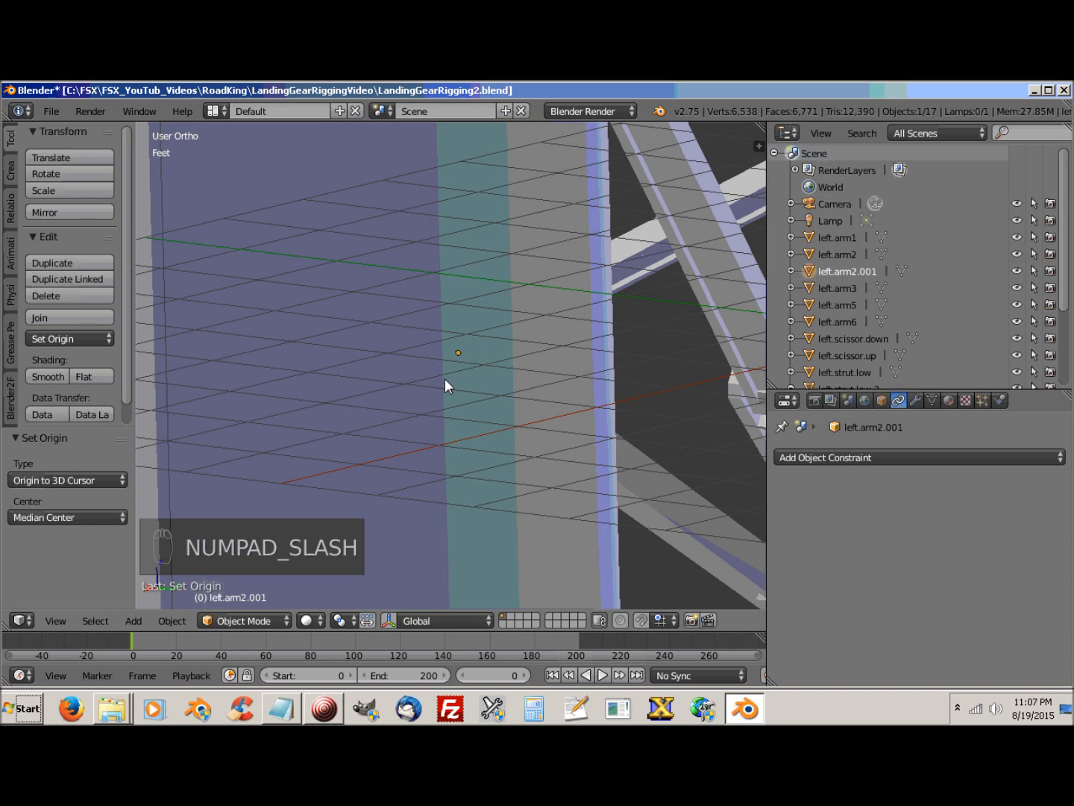
Step: Try rotating left.arm2.001 about its new origin at the joint, then cancel the rotation
scroll(445, 379, "down", 8)
middle_click_drag(406, 359, 395, 353)
scroll(467, 372, "up", 3)
middle_click_drag(470, 365, 460, 498)
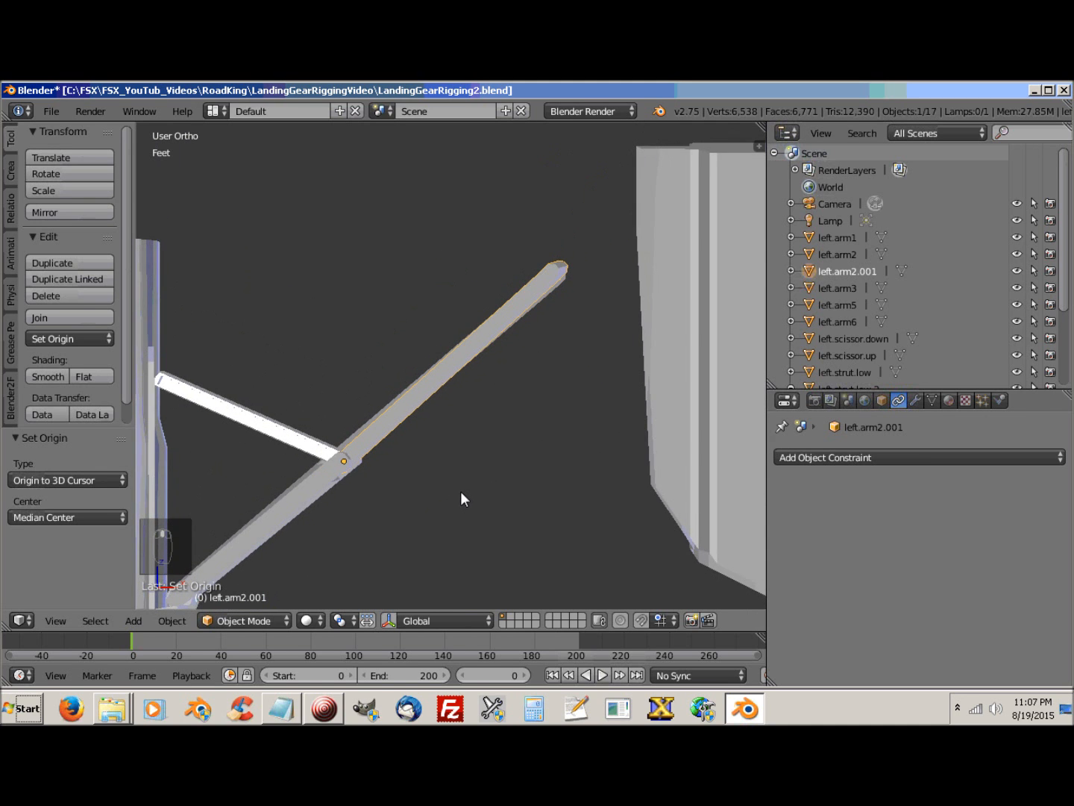
scroll(461, 492, "down", 2)
middle_click_drag(507, 437, 504, 456, "shift")
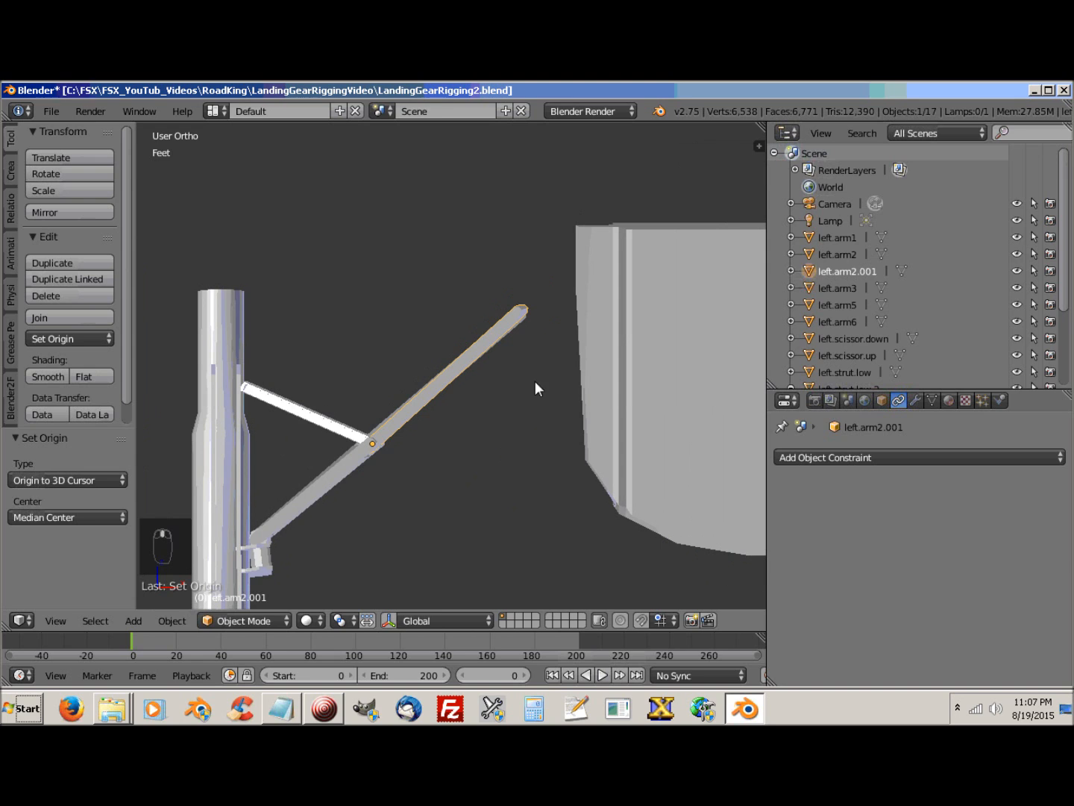
key("r")
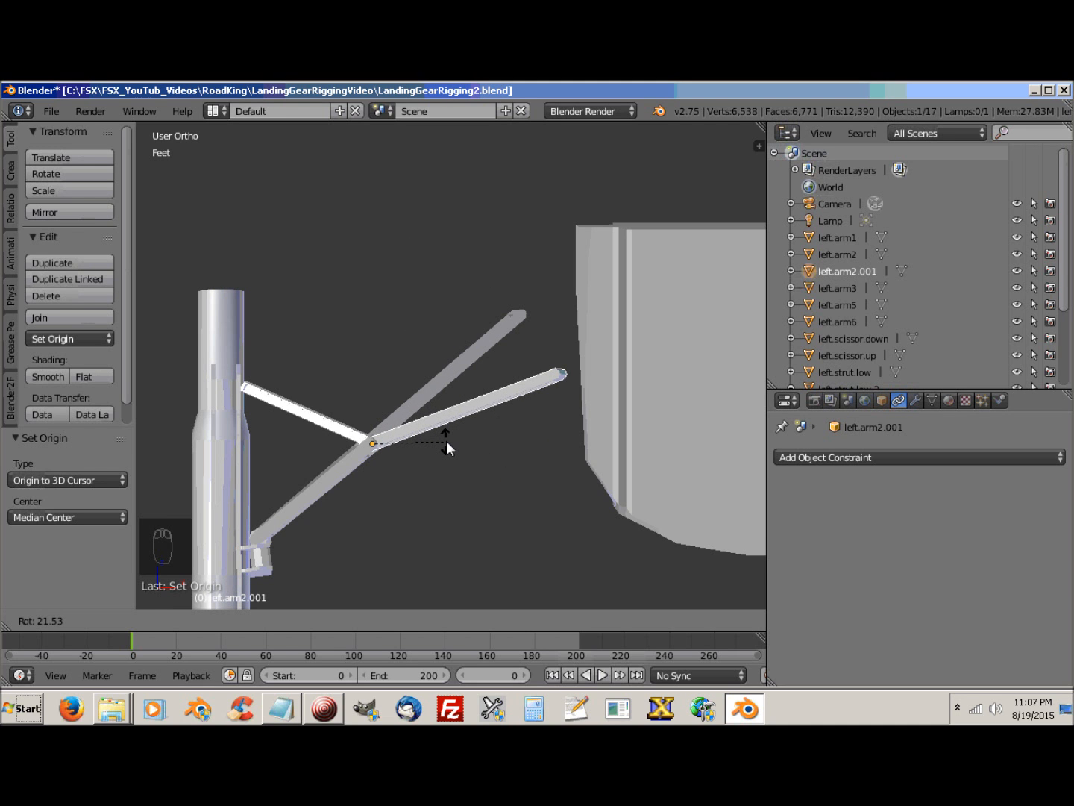
right_click(447, 440)
Step: Select left.arm2 and try rotating it about its current mid-length origin, cancelling the rotation
middle_click_drag(446, 439, 178, 468)
right_click(471, 428)
middle_click_drag(496, 512, 439, 431)
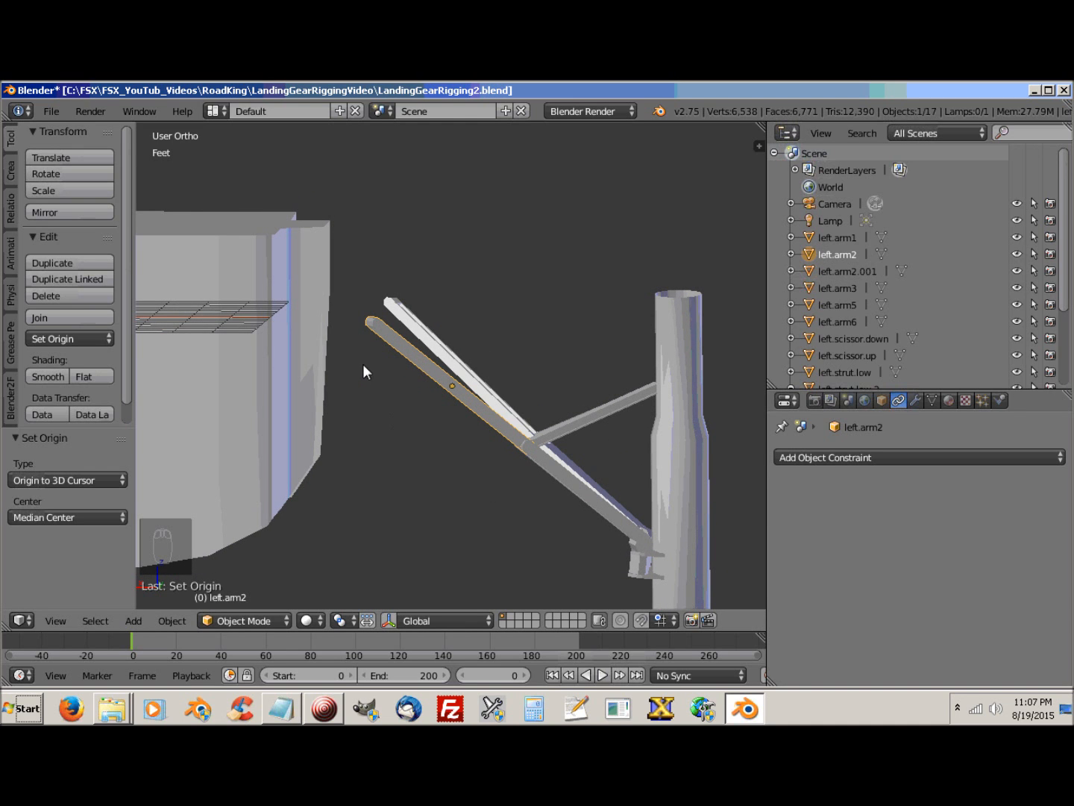
key("r")
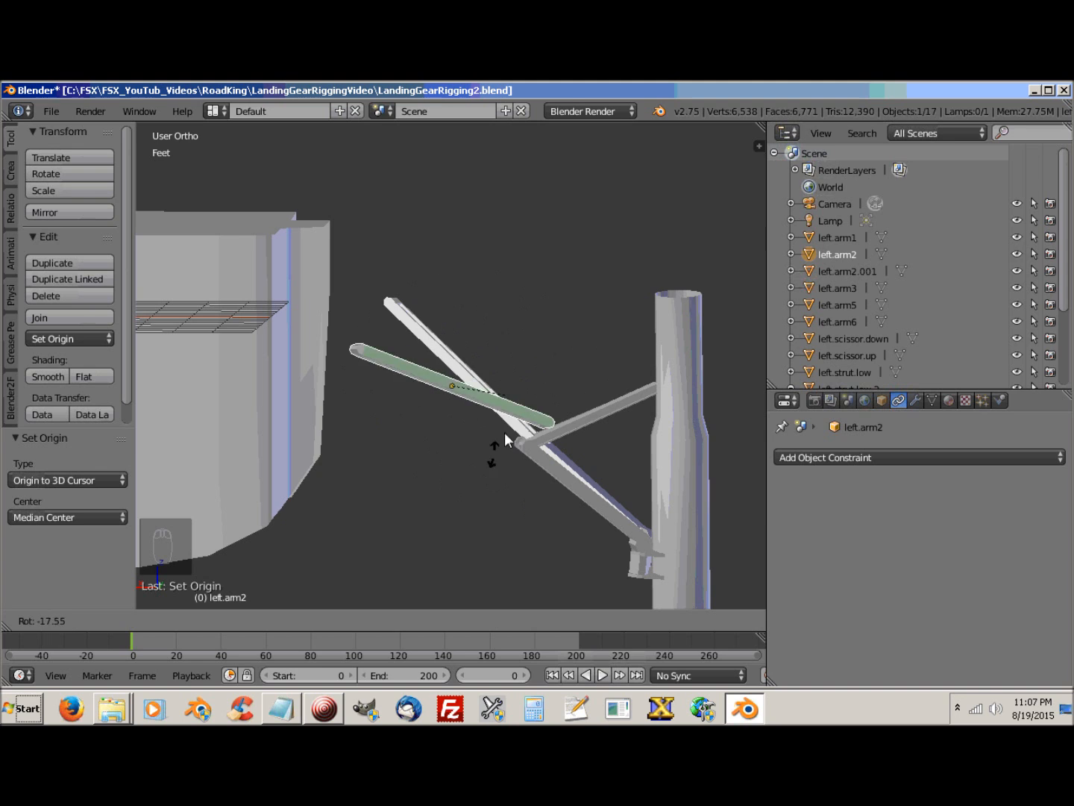
left_click(529, 525)
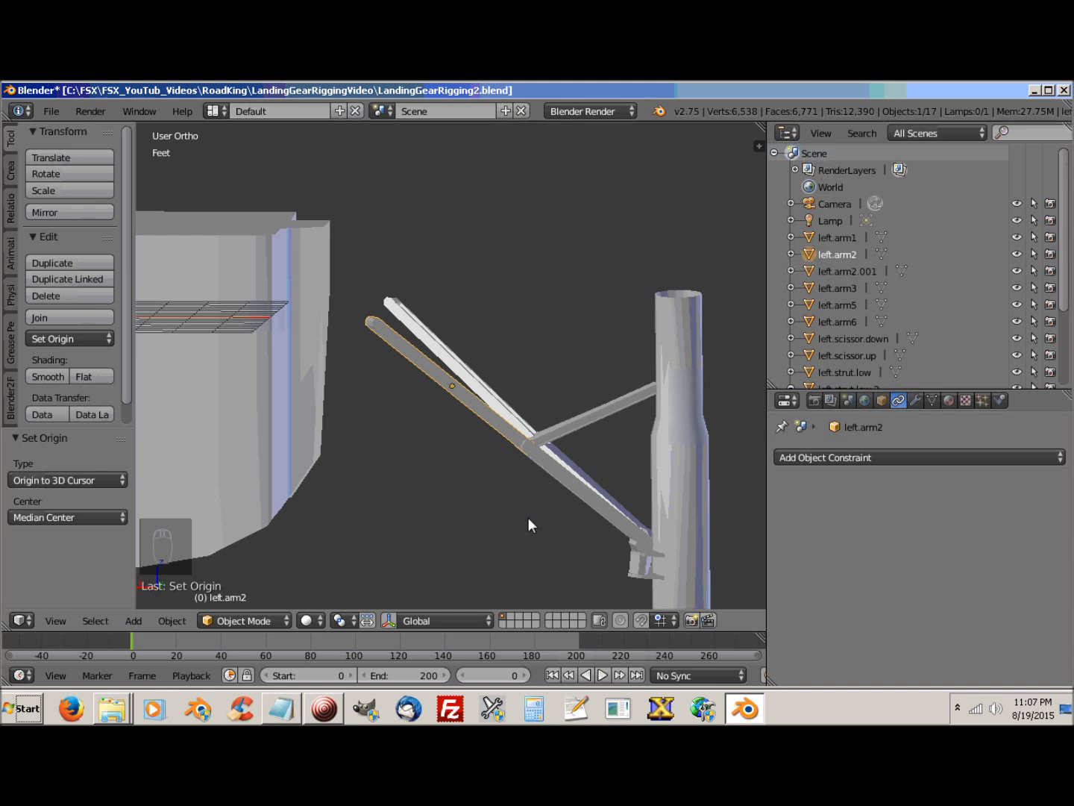
Step: Isolate left.arm2 in local view and enter Edit Mode at its lower end
middle_click_drag(530, 528, 398, 527)
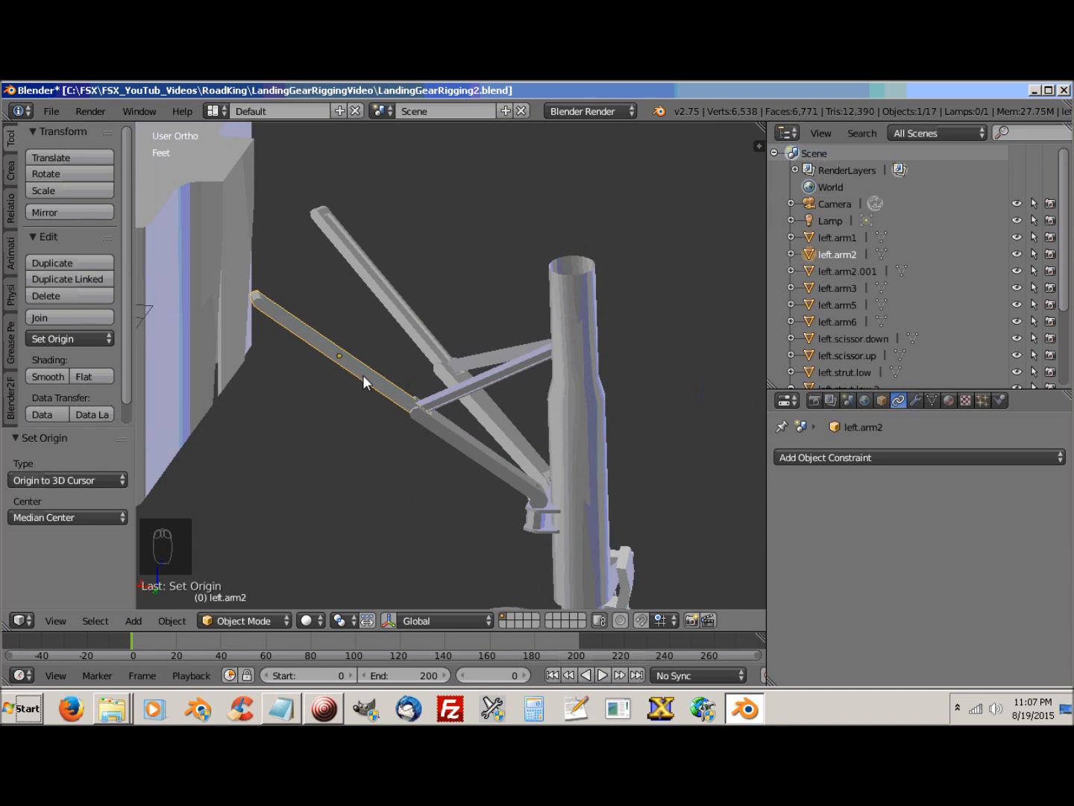
key("KP_Divide")
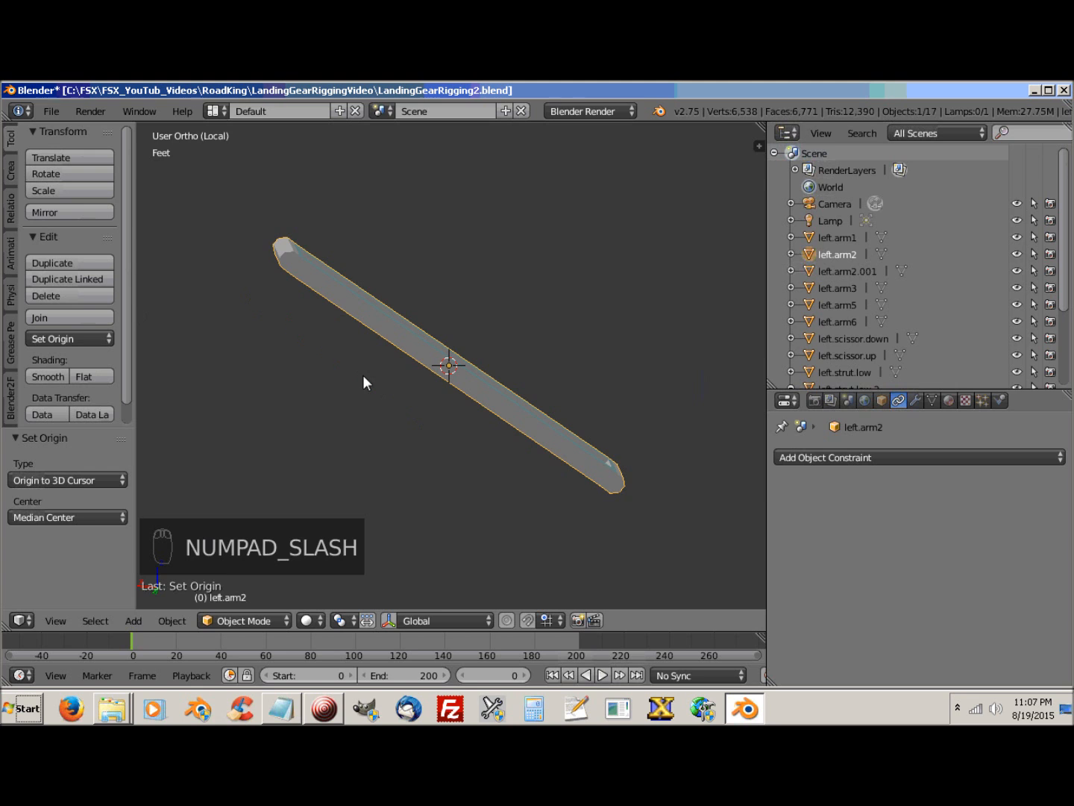
middle_click_drag(433, 450, 344, 444)
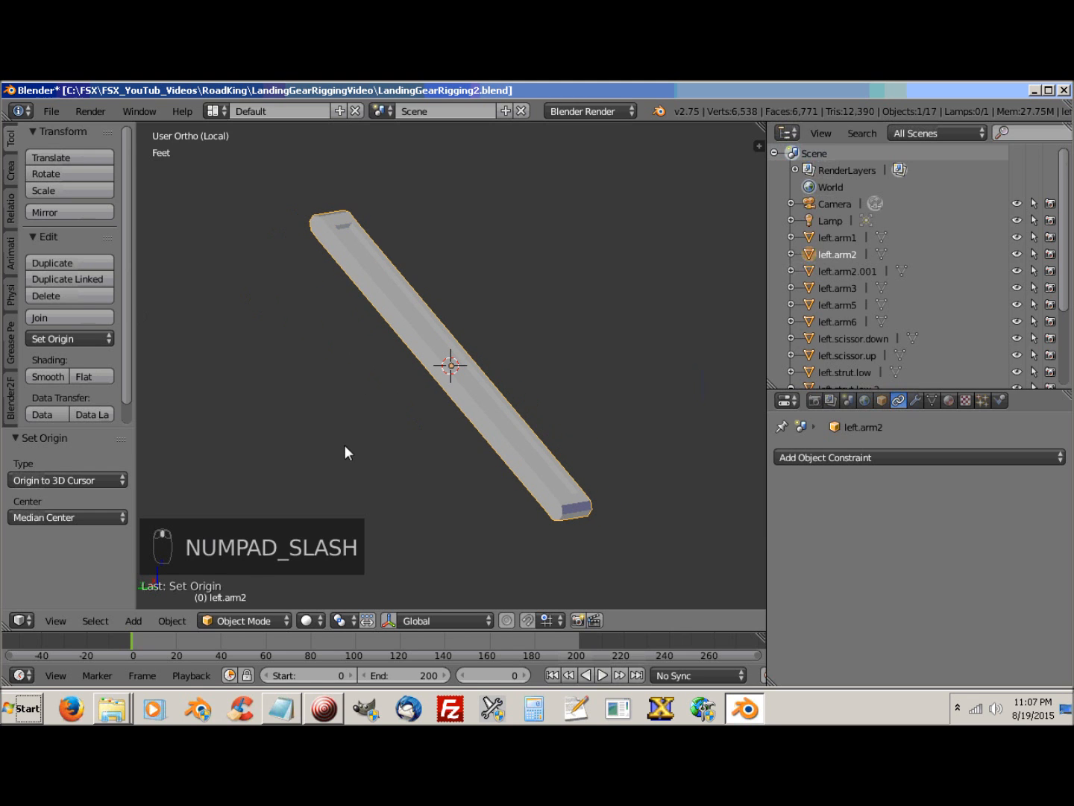
key("Tab")
scroll(483, 501, "up", 3)
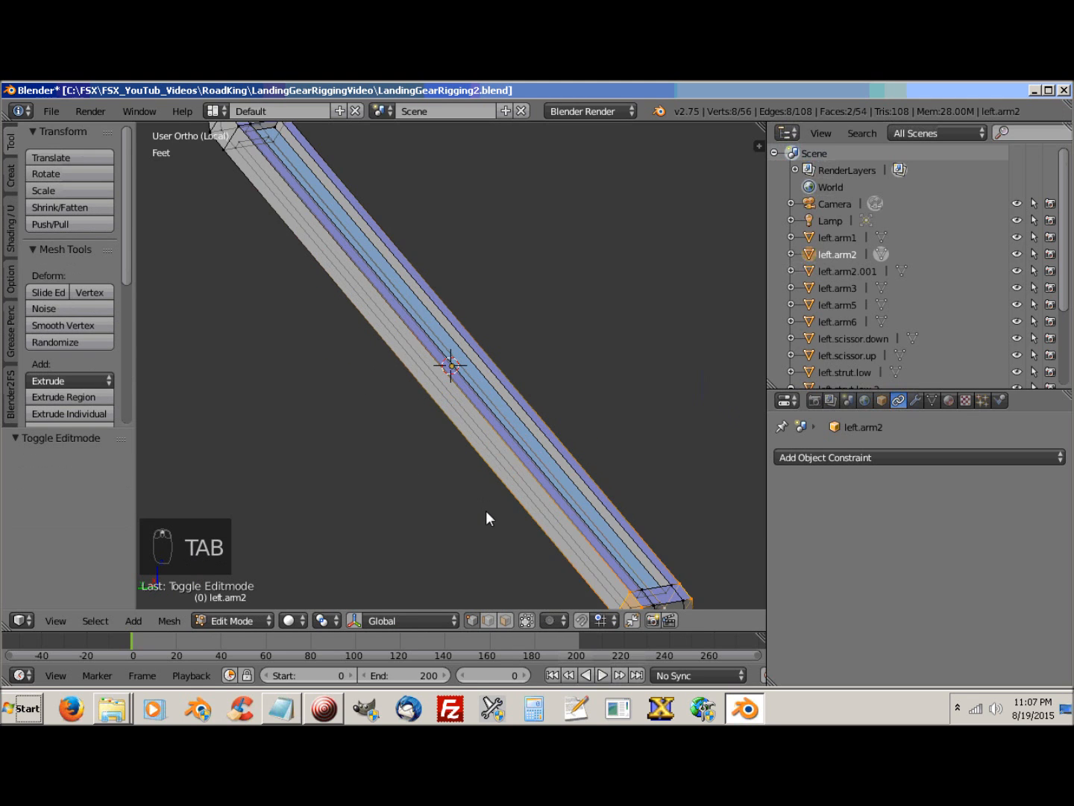
middle_click_drag(486, 512, 305, 359, "shift")
middle_click_drag(467, 515, 496, 489)
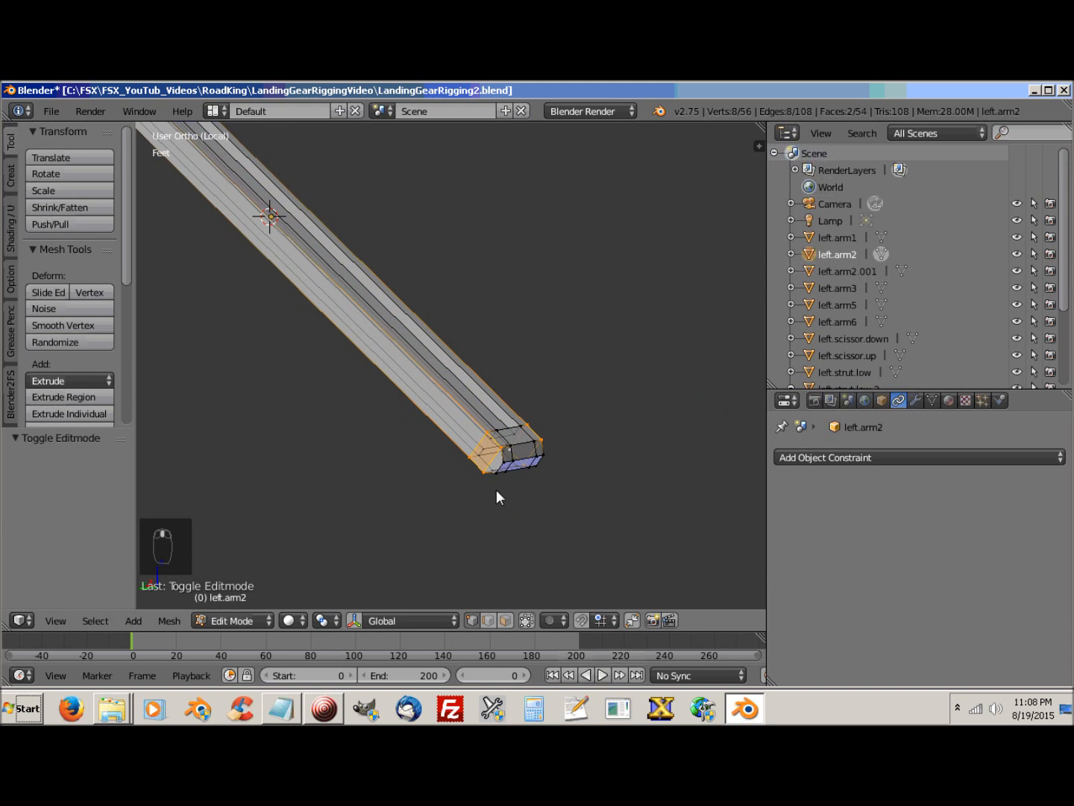
Step: Select corner vertices around the lower end of left.arm2 and snap the 3D cursor to the selection
right_click(487, 437)
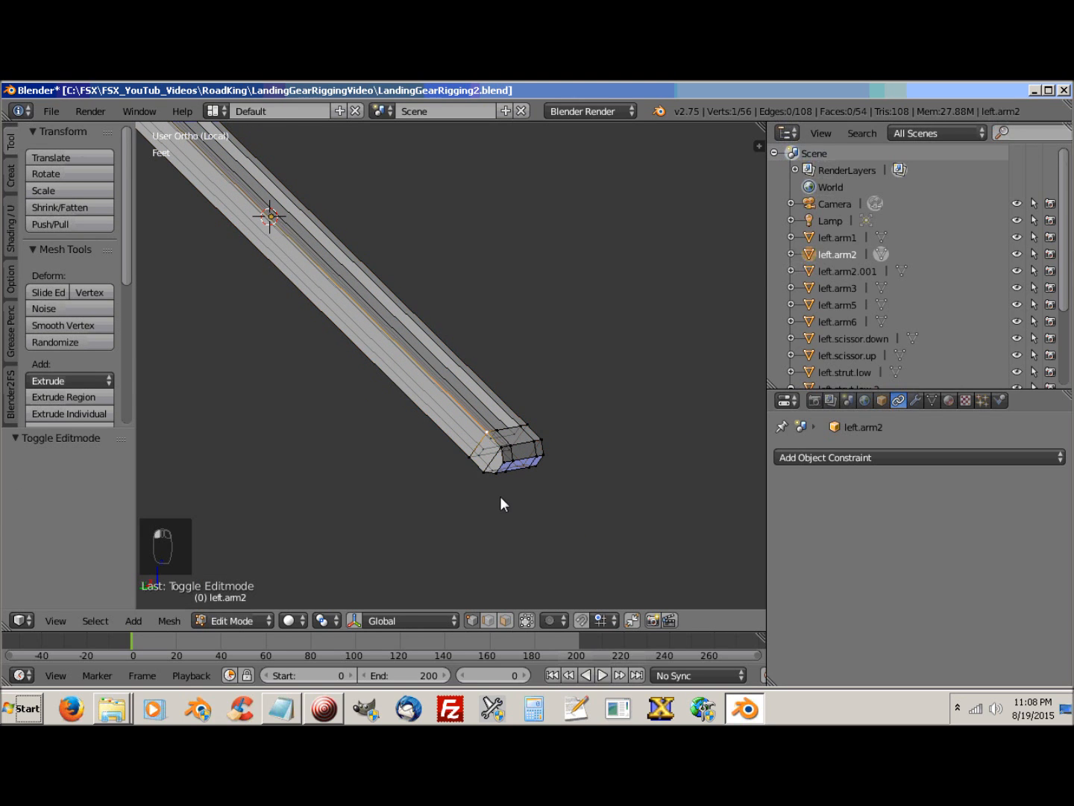
right_click(467, 459, "shift")
right_click(502, 460, "shift")
middle_click_drag(503, 460, 612, 515)
right_click(431, 496, "shift")
right_click(298, 458, "shift")
right_click(279, 454, "shift")
scroll(582, 514, "up", 3)
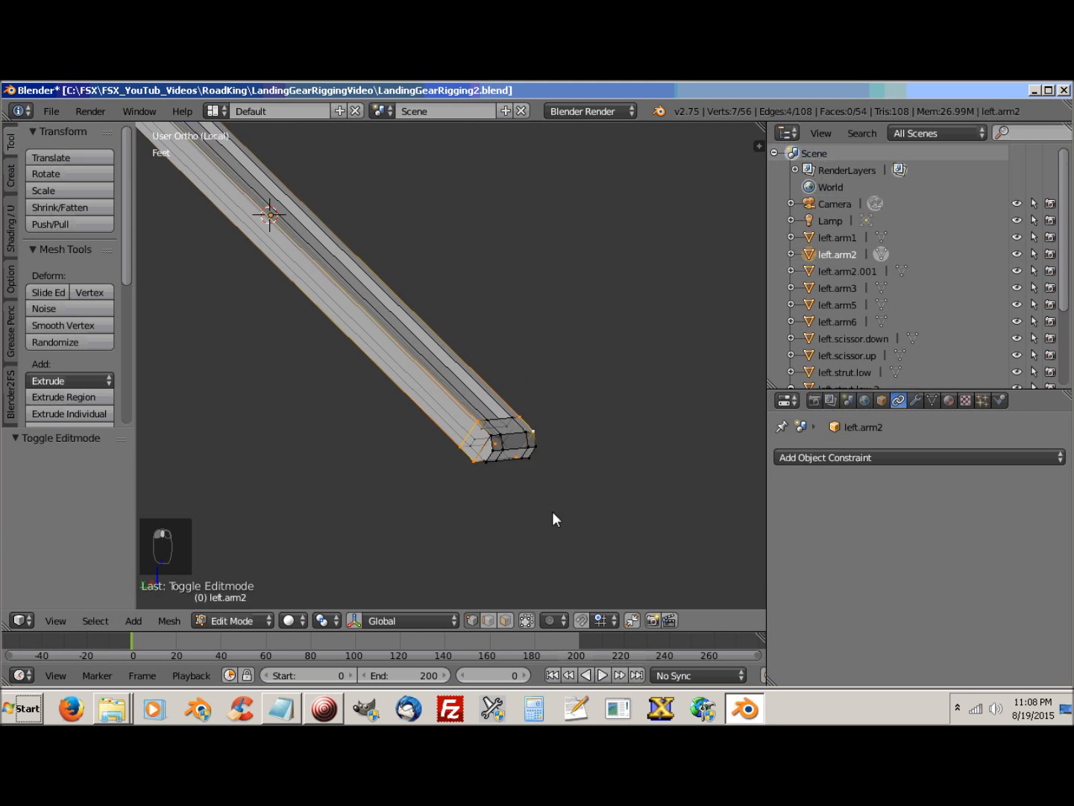
scroll(523, 509, "up", 2)
key("shift+s")
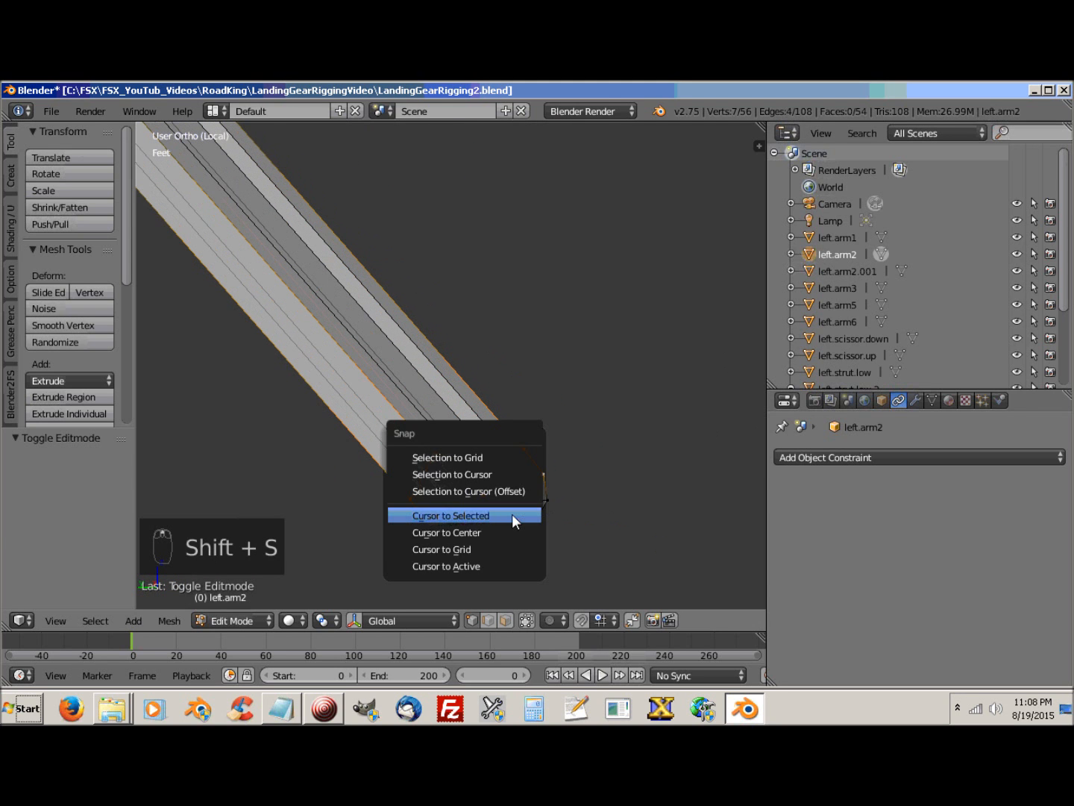
left_click(472, 518)
mouse_move(471, 517)
middle_mouse_down()
mouse_move(610, 526)
mouse_move(539, 547)
mouse_move(381, 555)
mouse_move(470, 521)
mouse_move(616, 521)
mouse_move(585, 513)
mouse_move(480, 532)
middle_mouse_up()
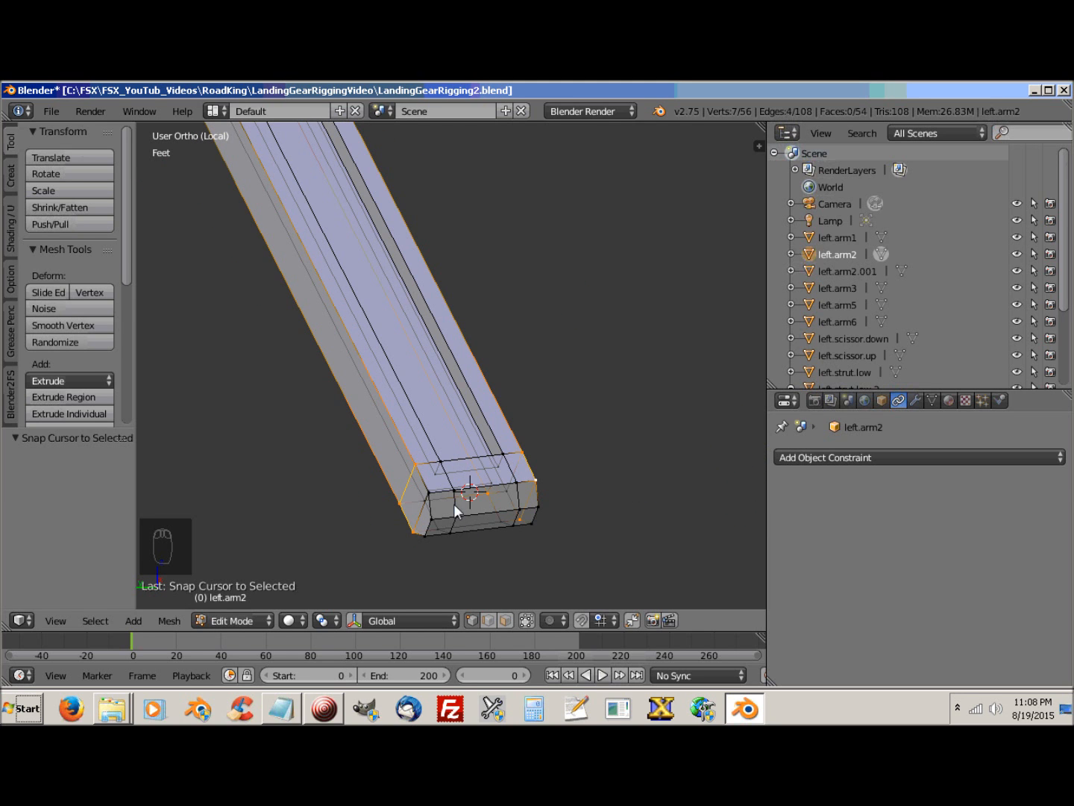
Step: Add the missing corner vertices on both sides of the arm's lower end and snap the 3D cursor to the selection again
left_click(427, 492, "shift")
middle_click_drag(426, 492, 289, 528)
left_click(216, 454, "shift")
middle_click_drag(225, 462, 519, 482)
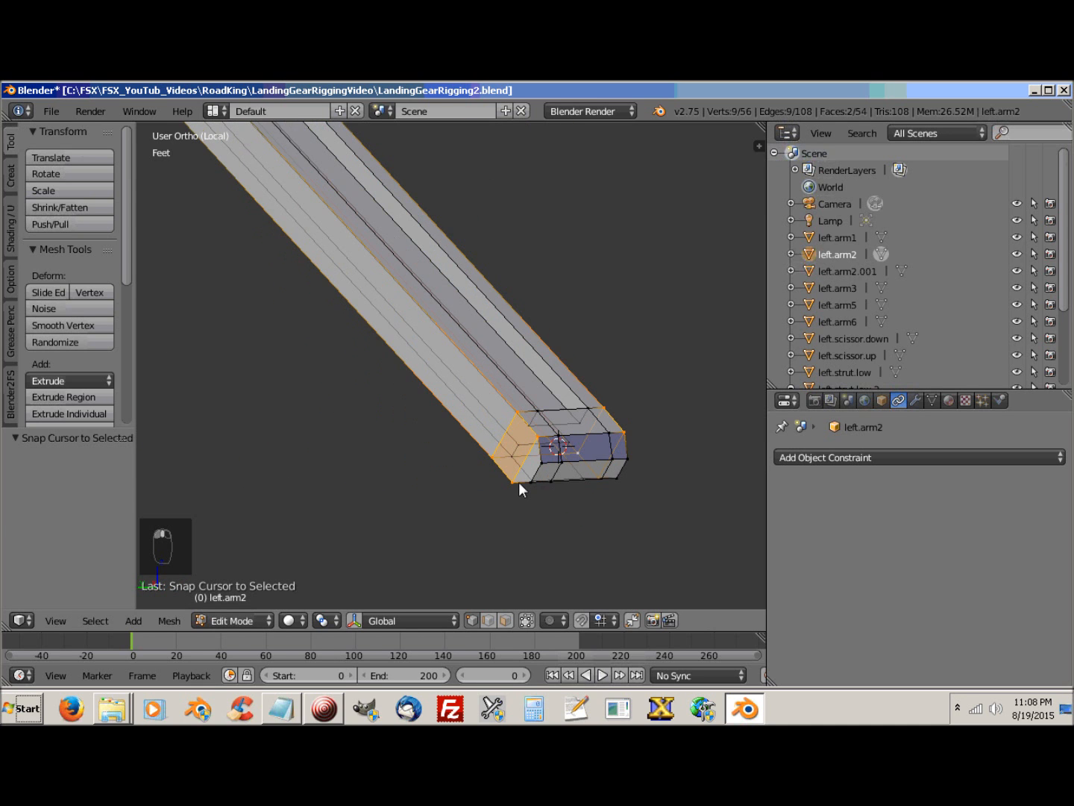
key("shift+s")
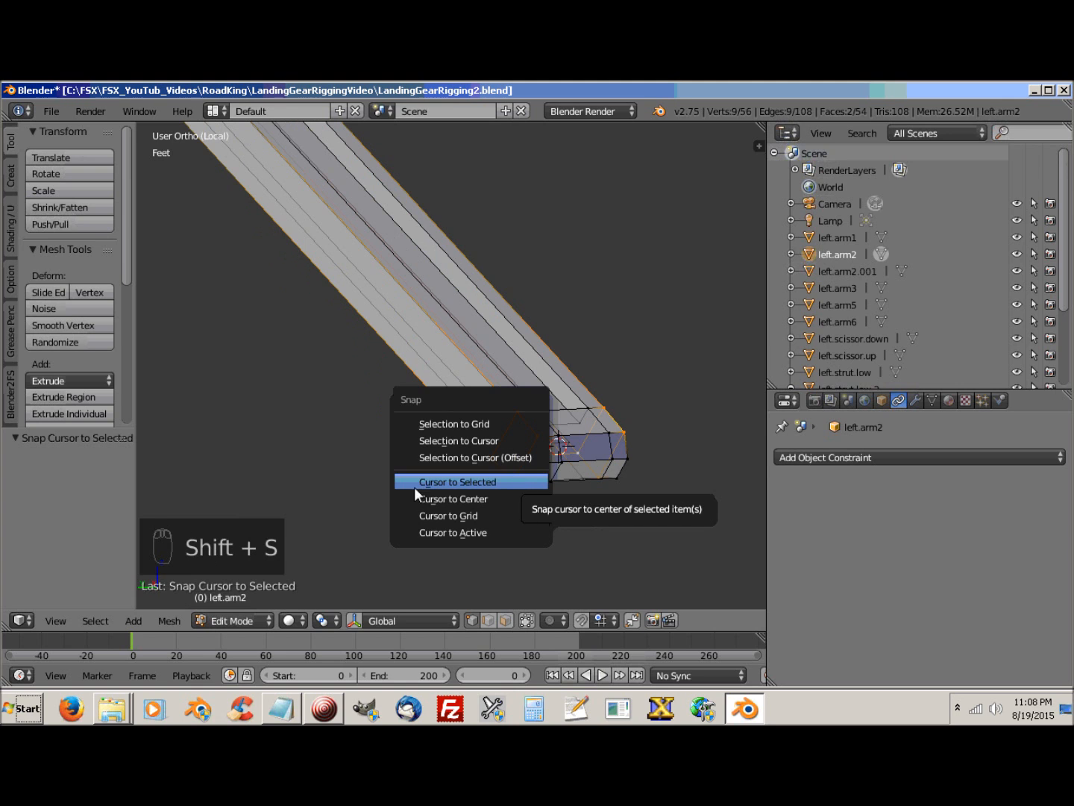
left_click(474, 481)
middle_click_drag(511, 512, 448, 510)
Step: Deselect the vertices, return to Object Mode and set left.arm2's origin to the 3D cursor
key("a")
key("Tab")
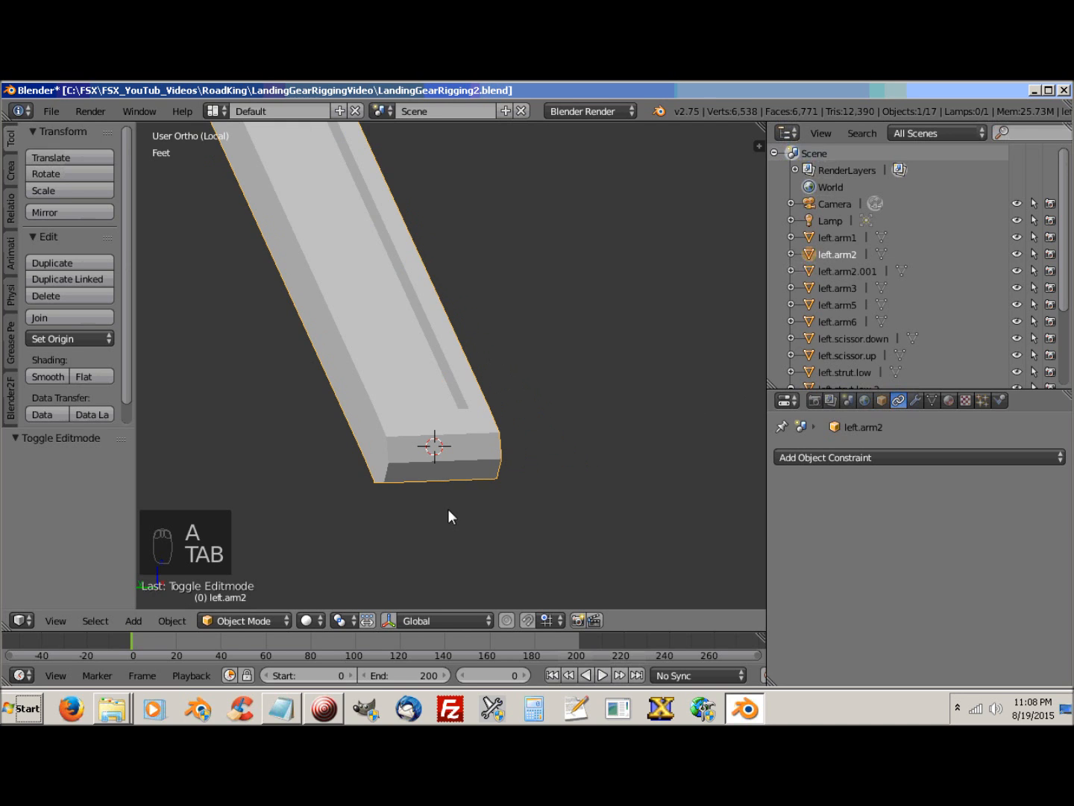
left_click(67, 338)
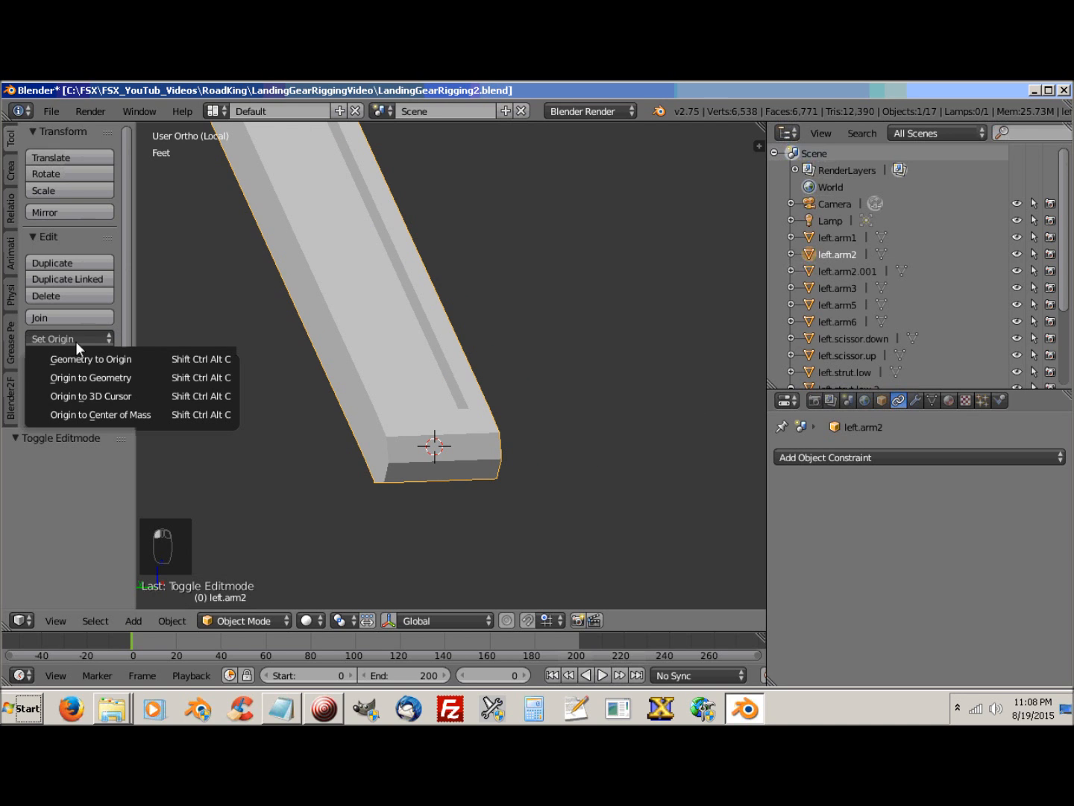
left_click(92, 393)
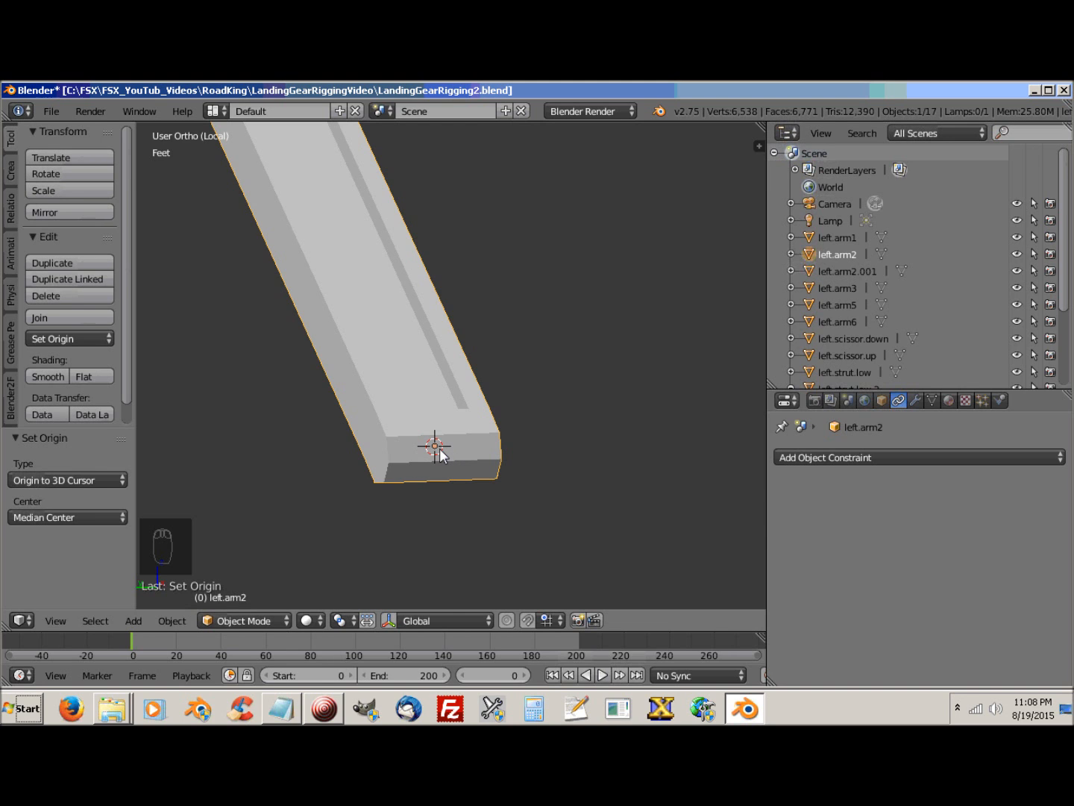
Step: Exit local view and try rotating left.arm2 about its new origin, cancelling the rotation
key("KP_Divide")
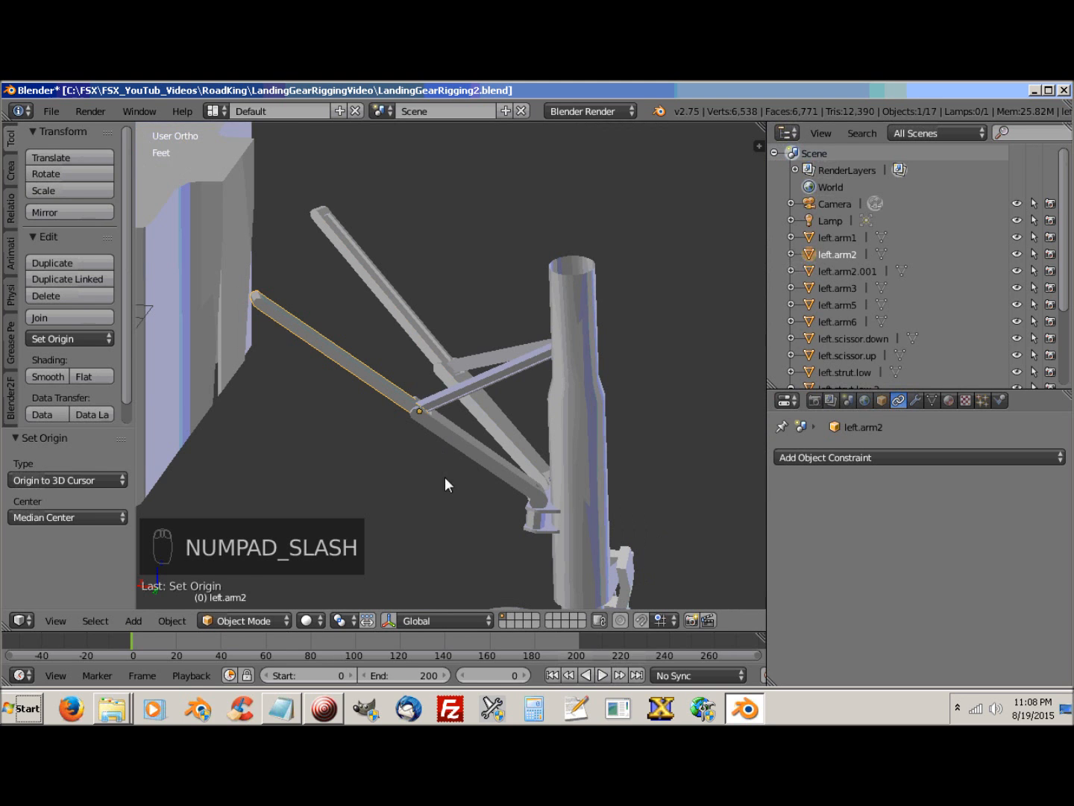
middle_click_drag(455, 481, 477, 455)
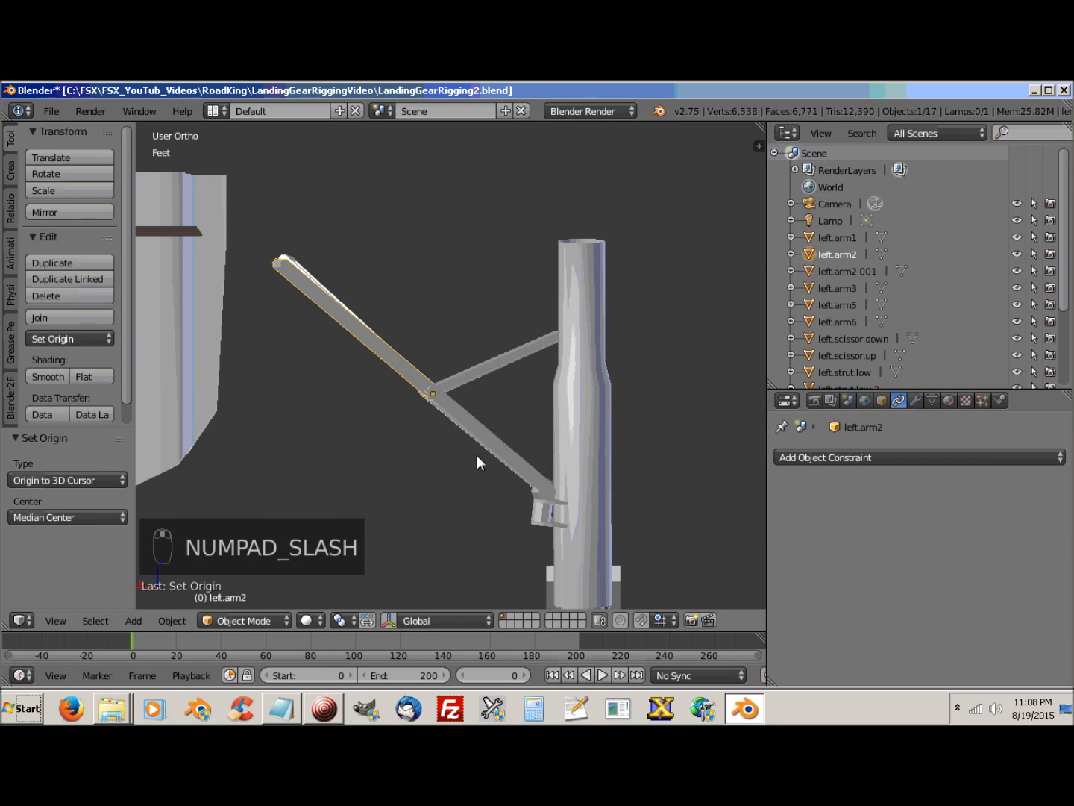
key("r")
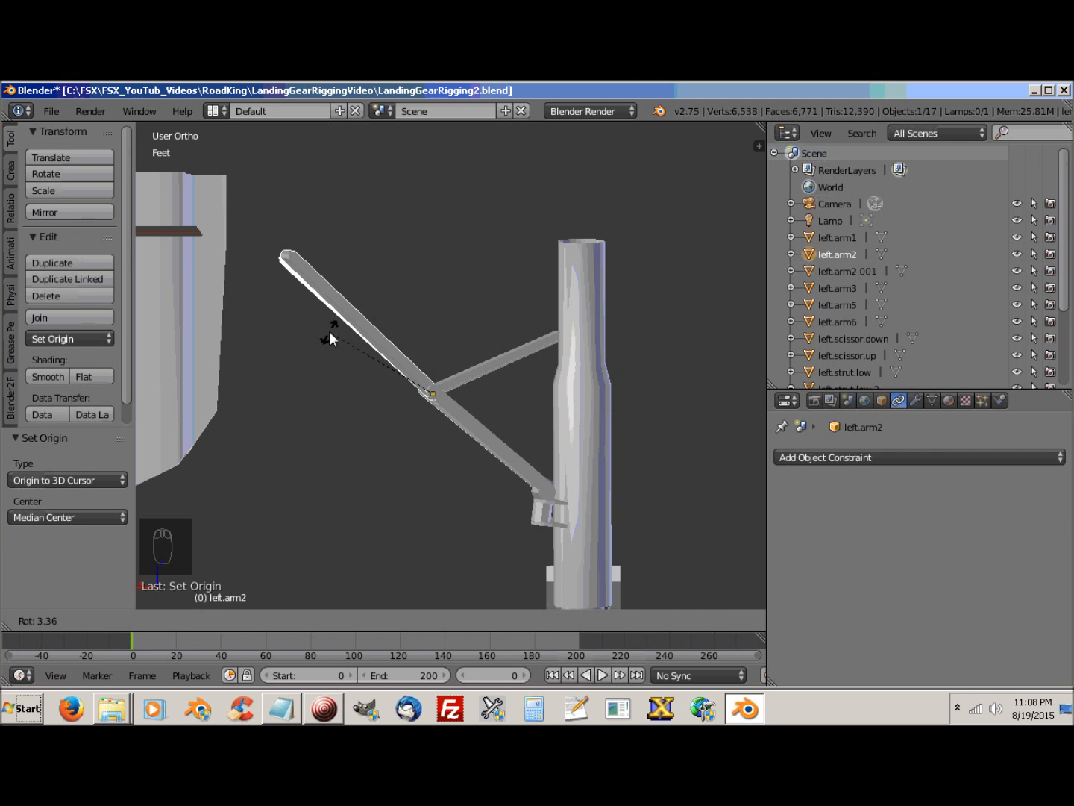
right_click(329, 332)
Step: Select the upper strut cylinder, left.strut.up, and enter Edit Mode
middle_click_drag(374, 453, 212, 380)
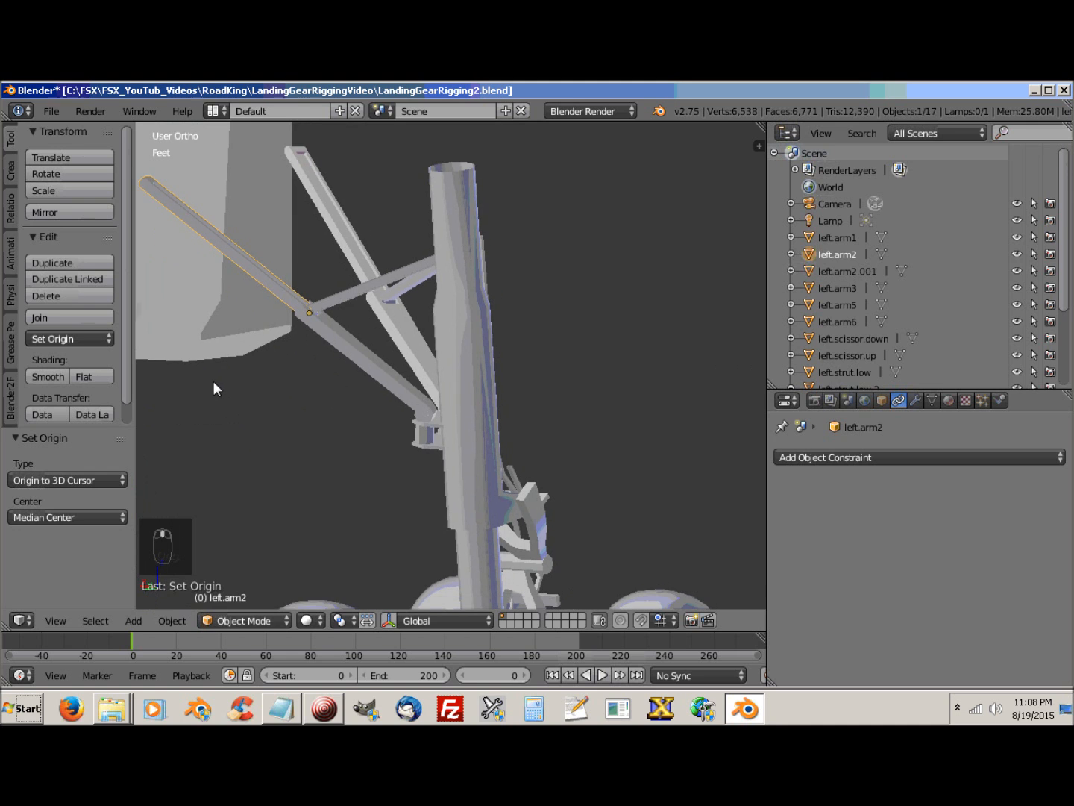
middle_click_drag(259, 438, 294, 423)
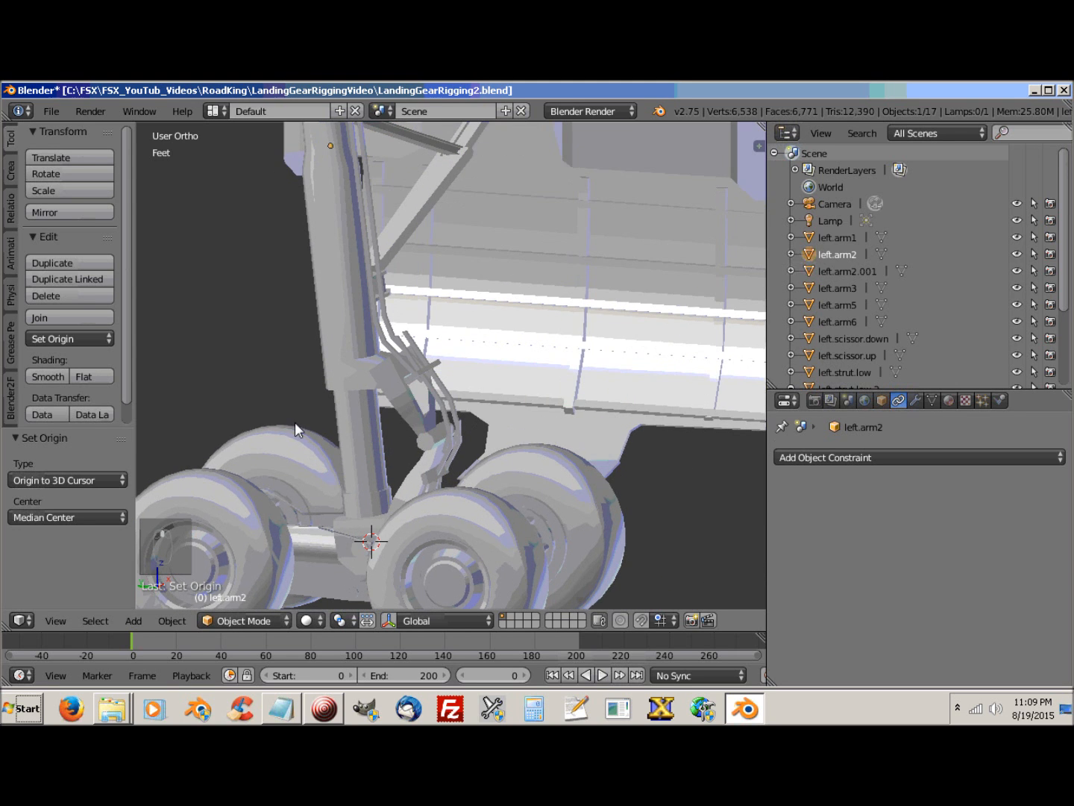
middle_click_drag(288, 341, 302, 502)
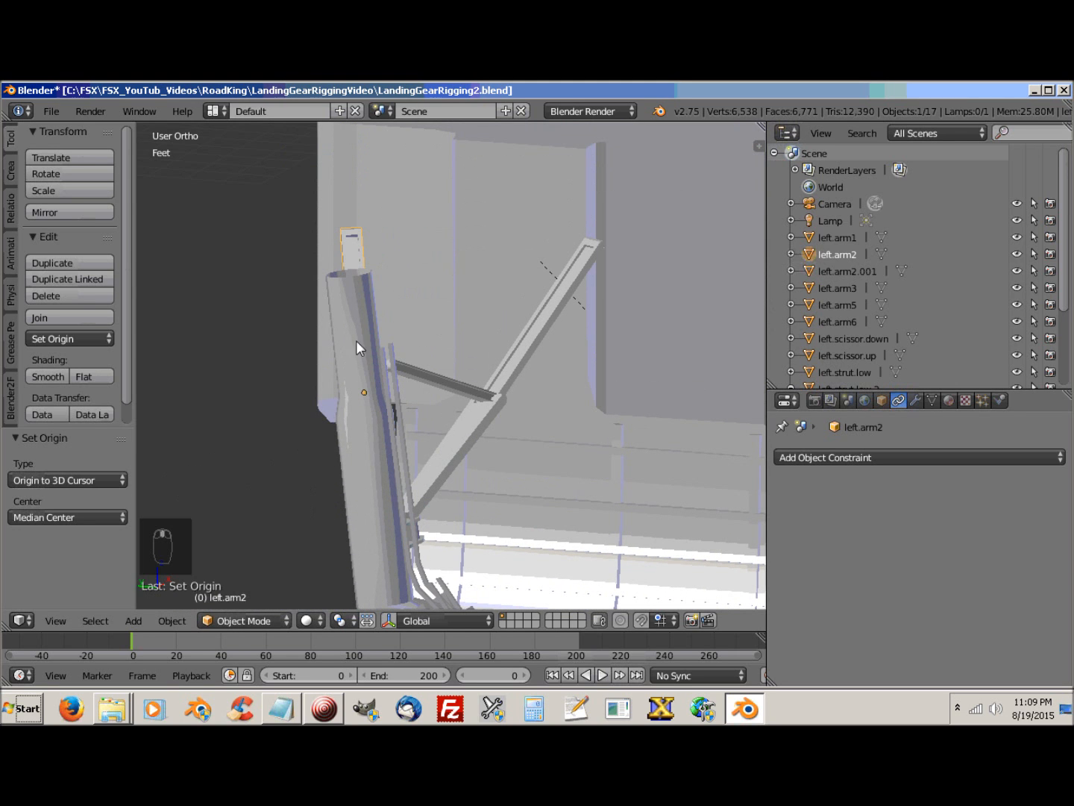
middle_click_drag(339, 366, 244, 453)
scroll(244, 452, "down", 2)
scroll(243, 453, "down", 3)
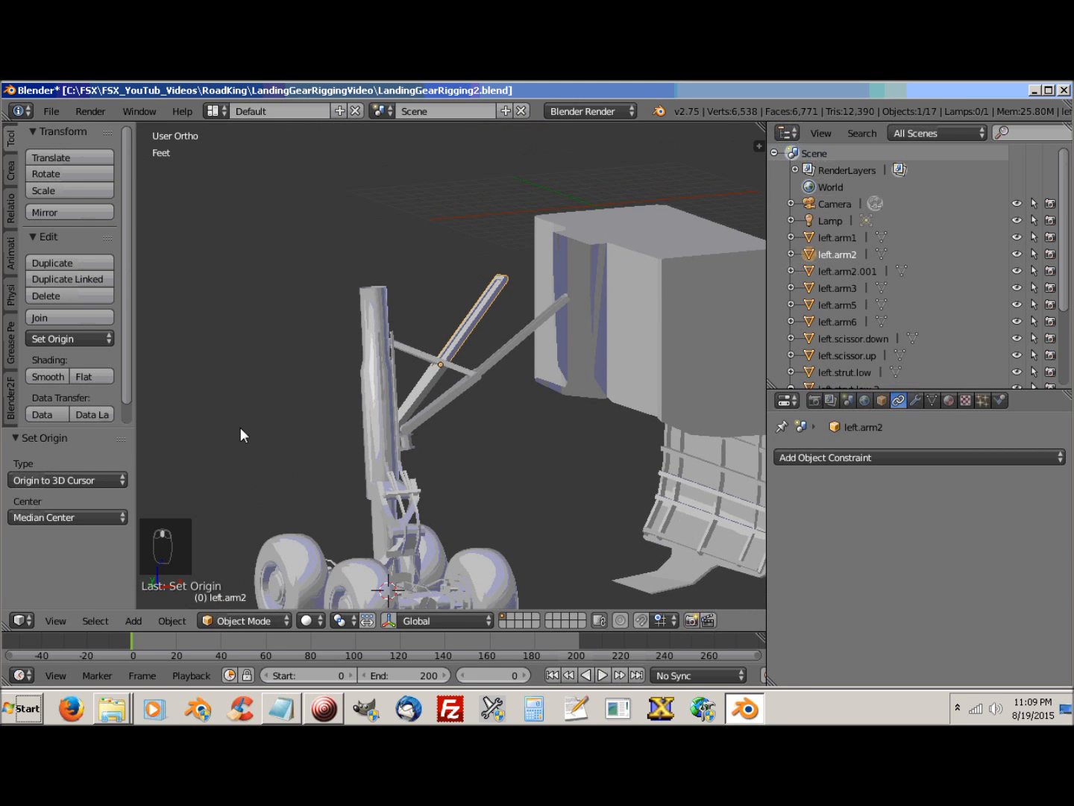
right_click(360, 238)
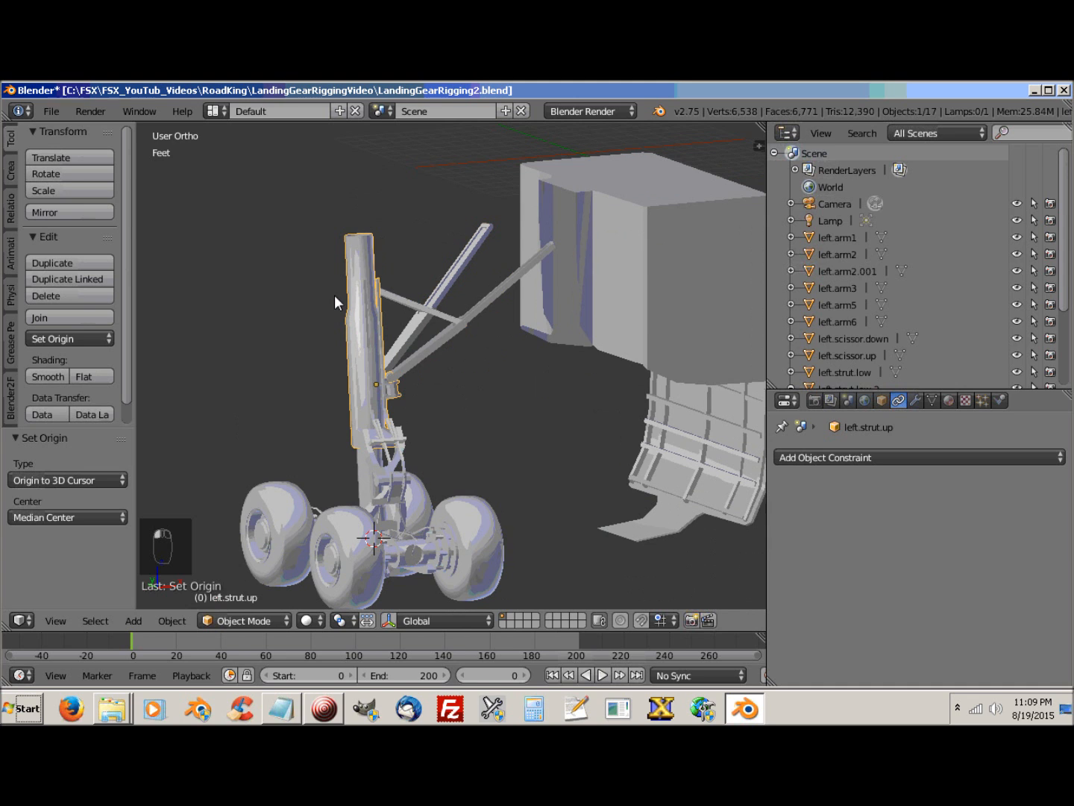
key("Tab")
Step: Circle-select the ring of vertices around the top opening of the upper strut
middle_click_drag(332, 300, 354, 459)
scroll(371, 386, "up", 4)
middle_click_drag(289, 367, 433, 368)
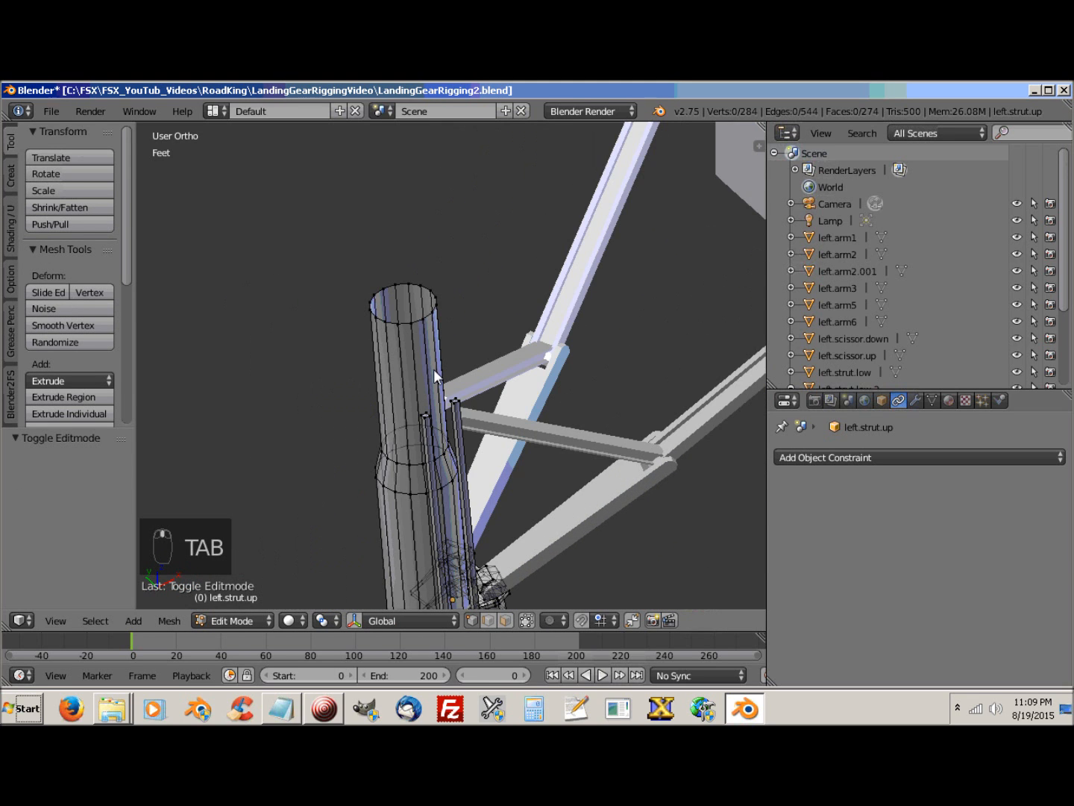
key("c")
mouse_move(396, 322)
left_mouse_down()
mouse_move(440, 316)
mouse_move(395, 302)
mouse_move(361, 318)
left_mouse_up()
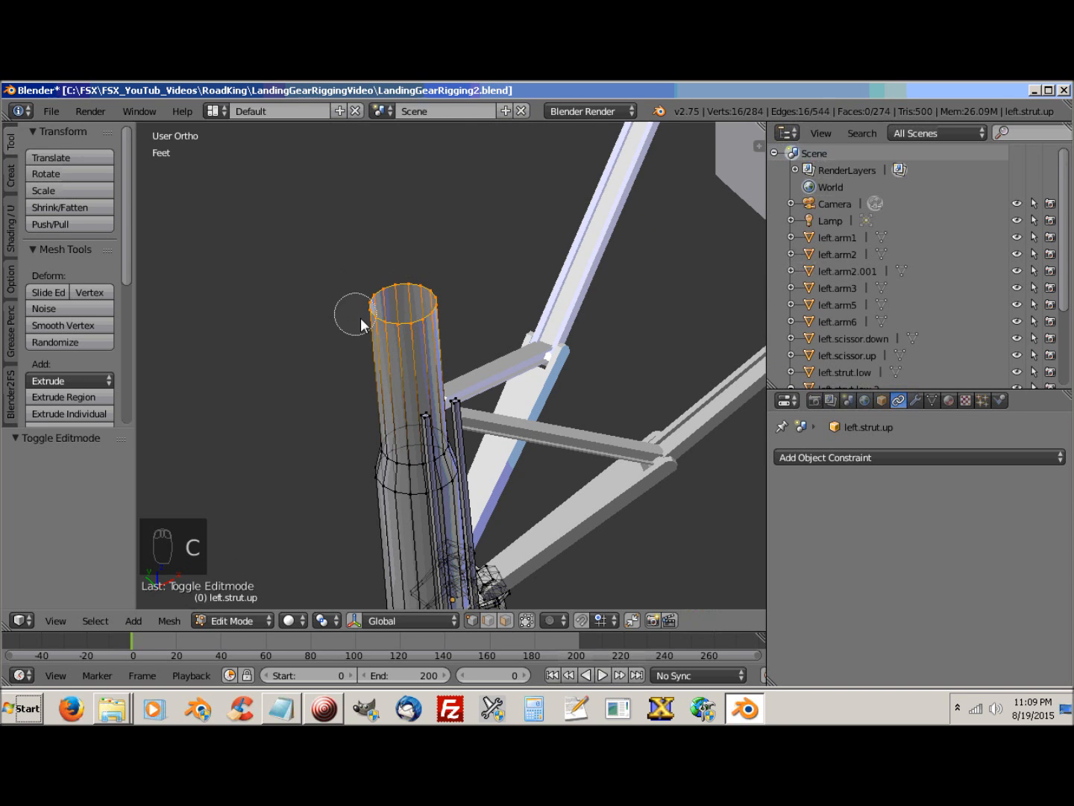
right_click(421, 309)
Step: Return to Object Mode and set the upper strut's origin to the 3D cursor
key("Tab")
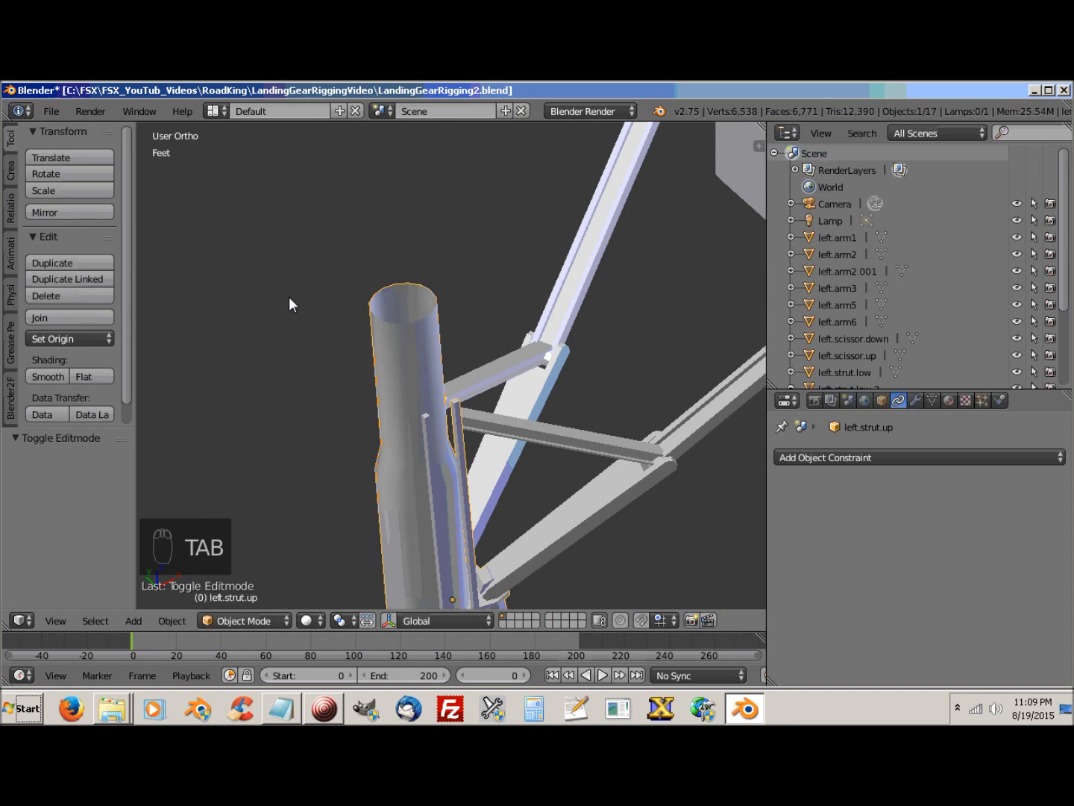
left_click(48, 336)
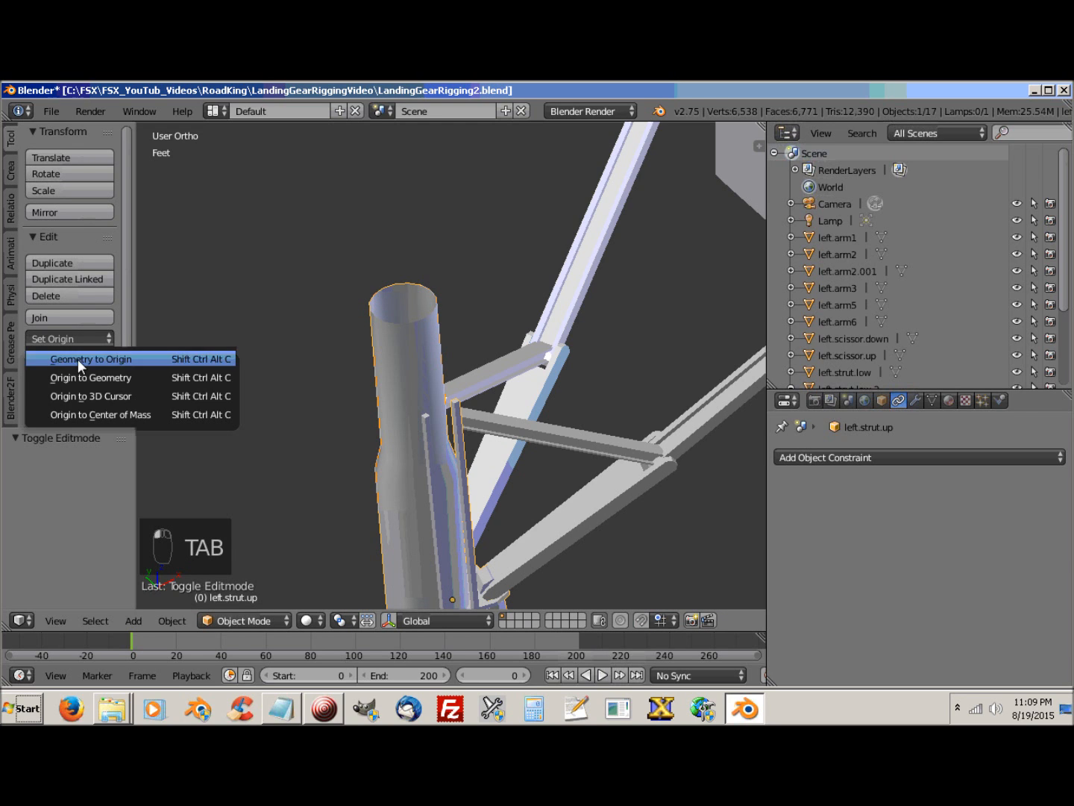
left_click(118, 395)
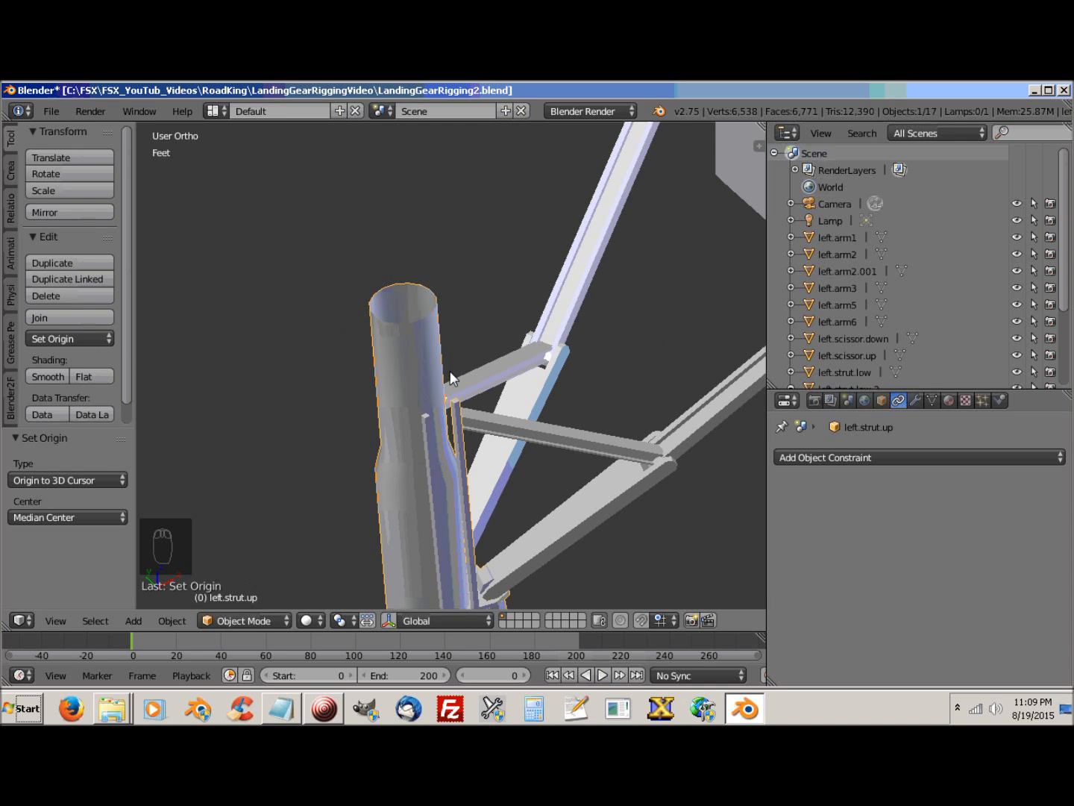
Step: Snap the 3D cursor to the selected top ring of the upper strut and set the strut's origin to it in Object Mode
key("Tab")
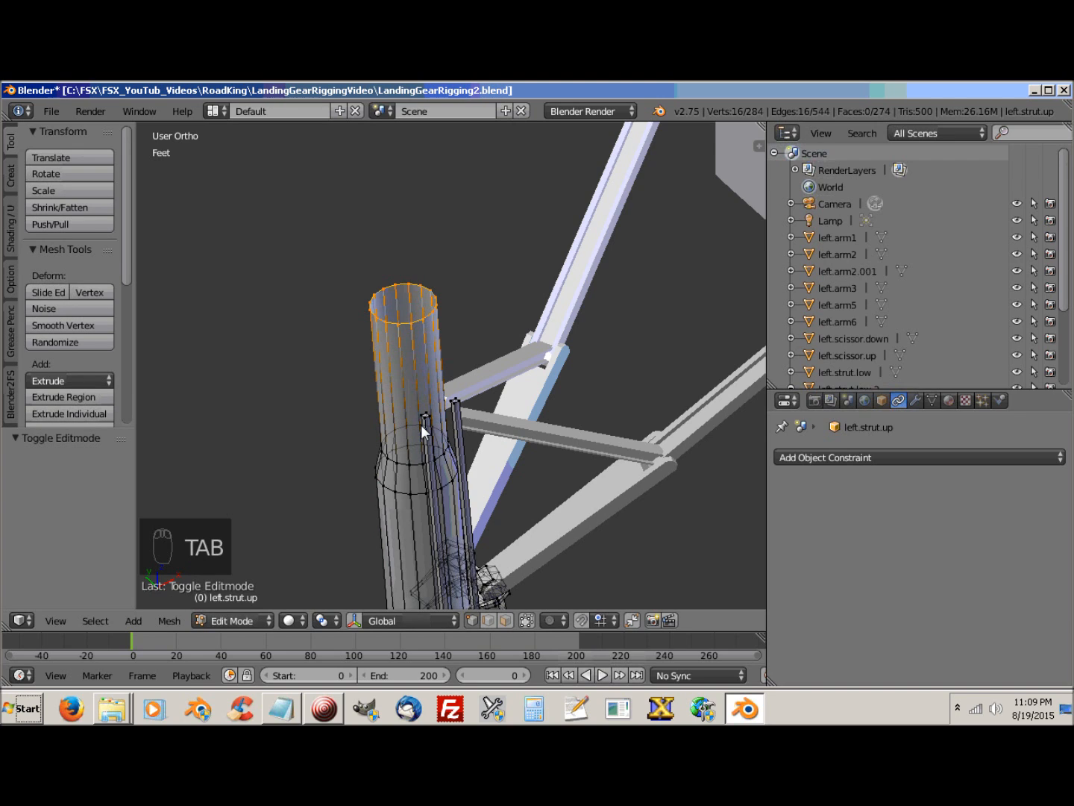
key("shift+s")
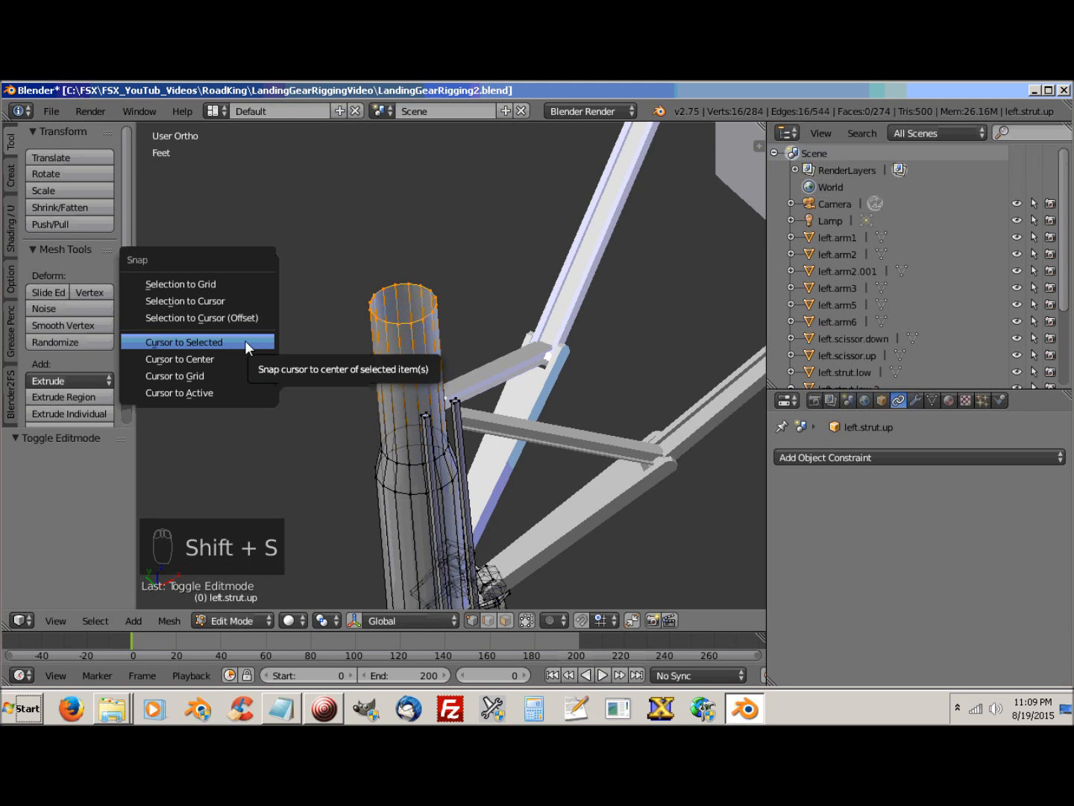
left_click(202, 343)
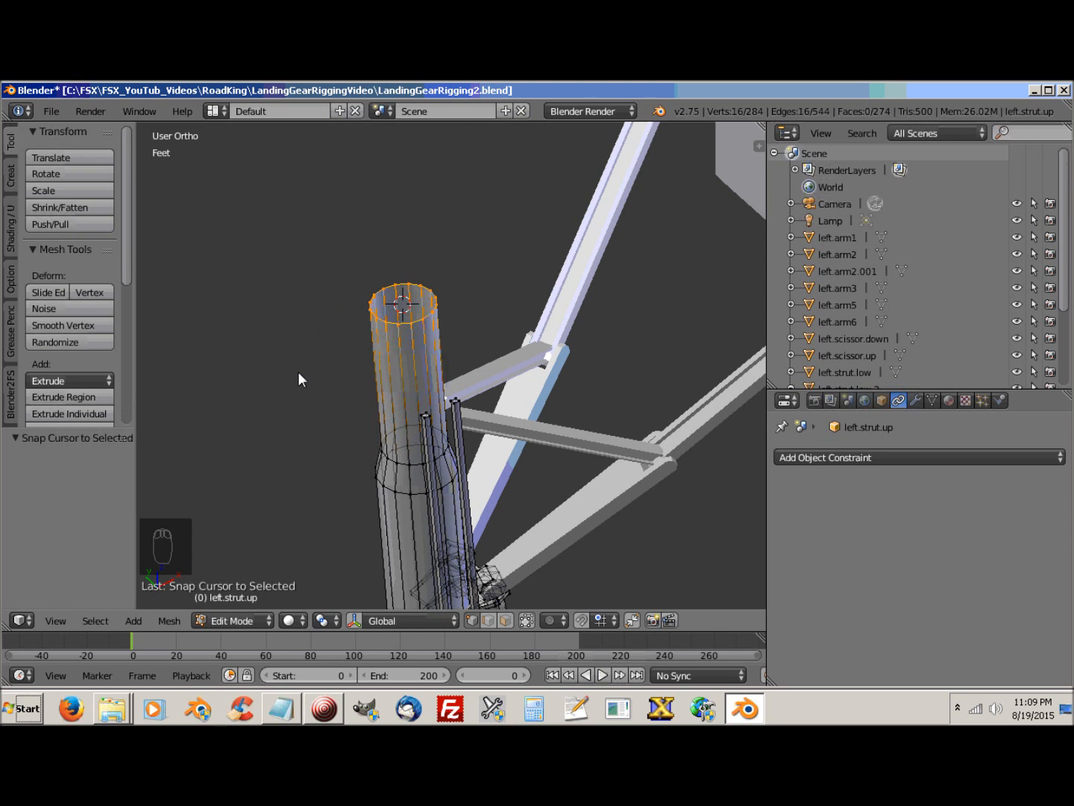
key("Tab")
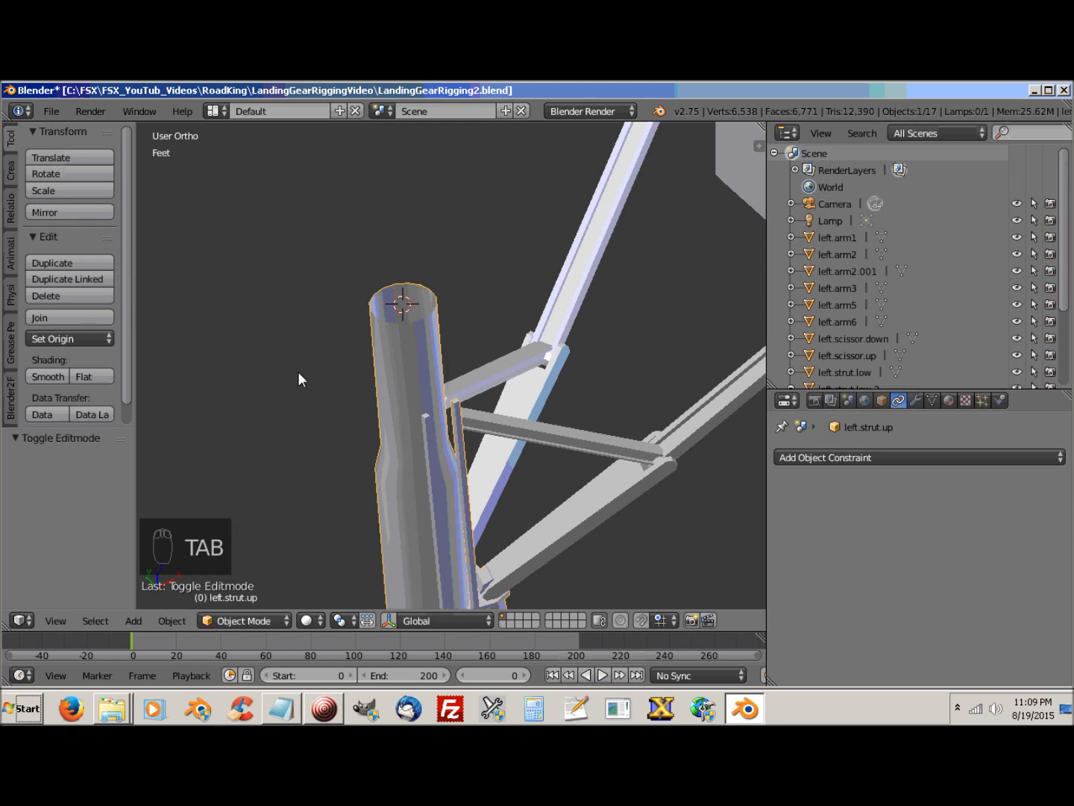
left_click(72, 337)
left_click(88, 399)
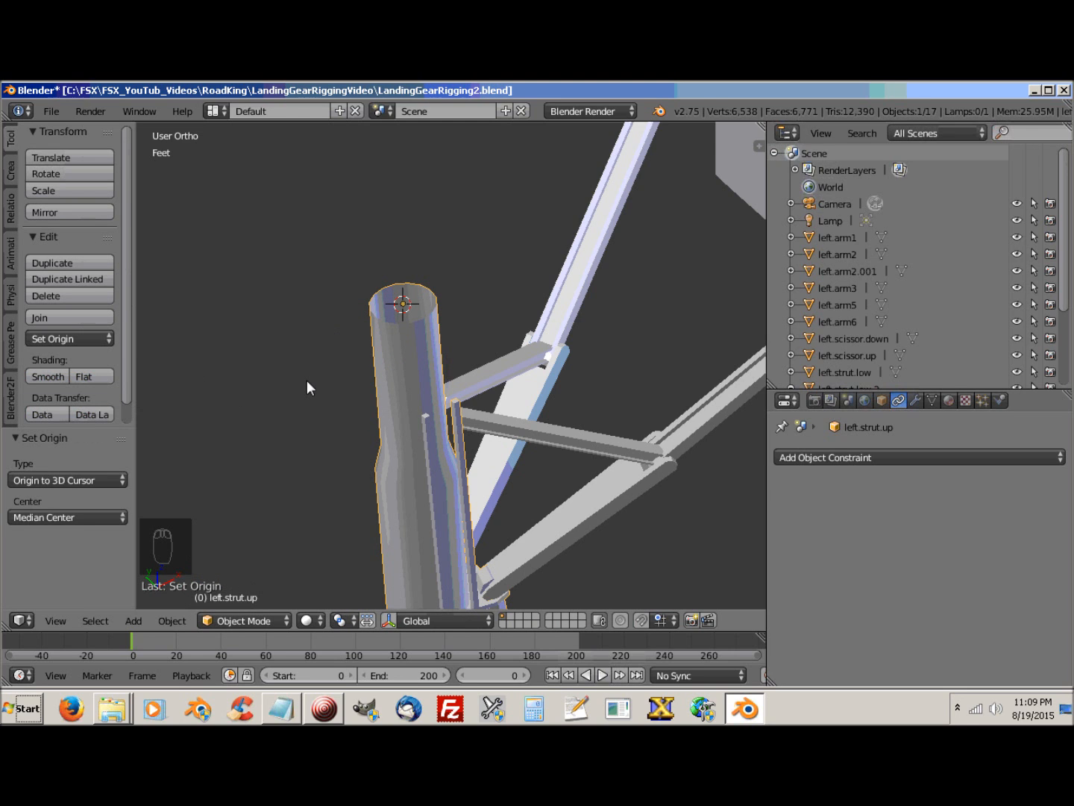
key("Tab")
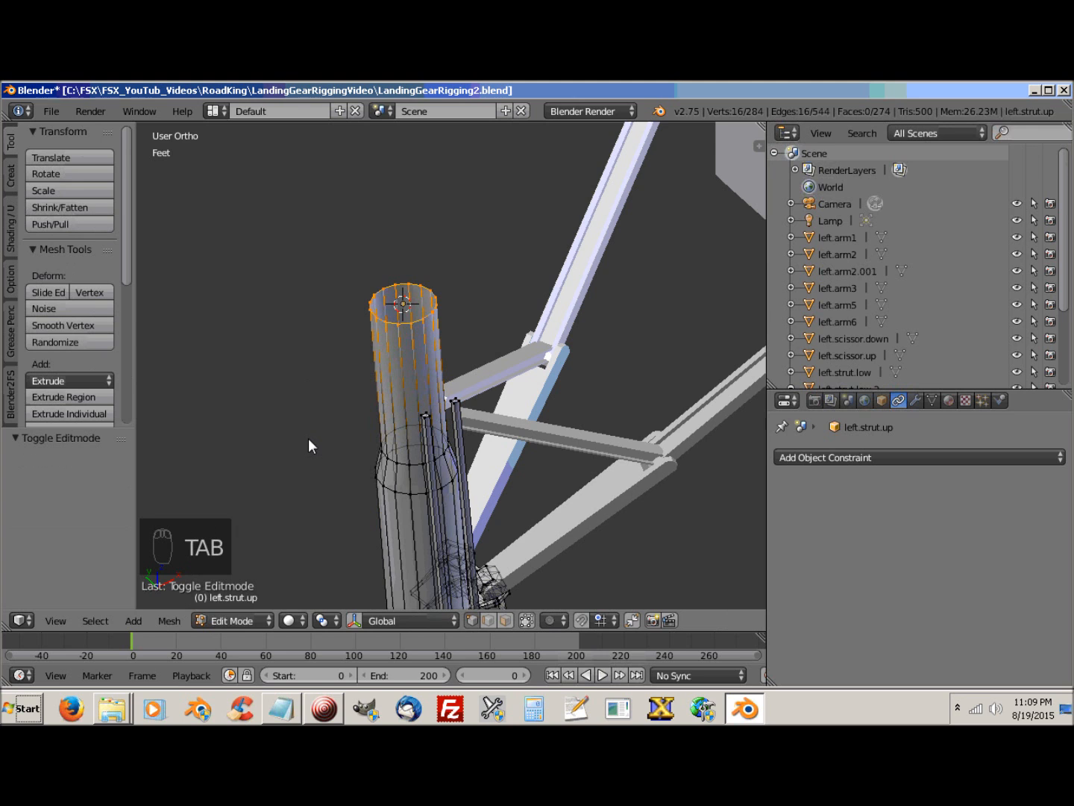
key("Tab")
Step: Examine the two scissor links between the strut and the wheel truck to find where each one has to pivot
middle_click_drag(299, 435, 366, 435)
scroll(374, 478, "up", 2)
right_click(441, 304)
middle_click_drag(418, 312, 450, 371)
right_click(440, 410)
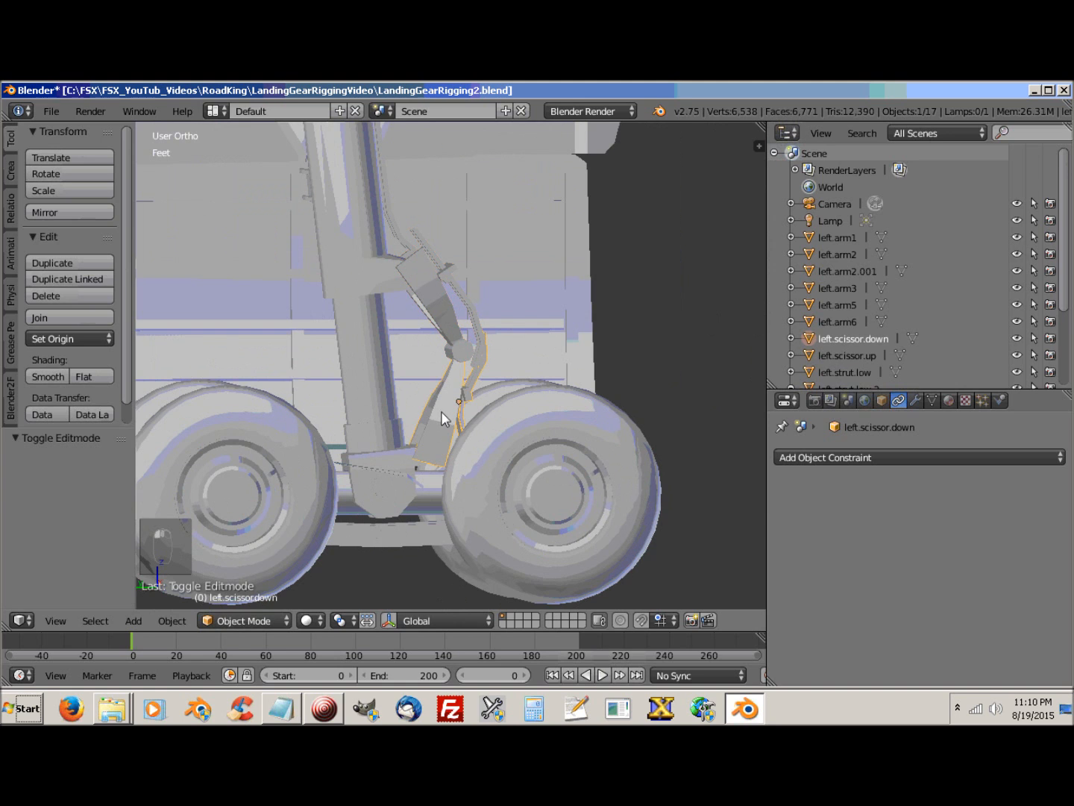
middle_click_drag(427, 421, 399, 440)
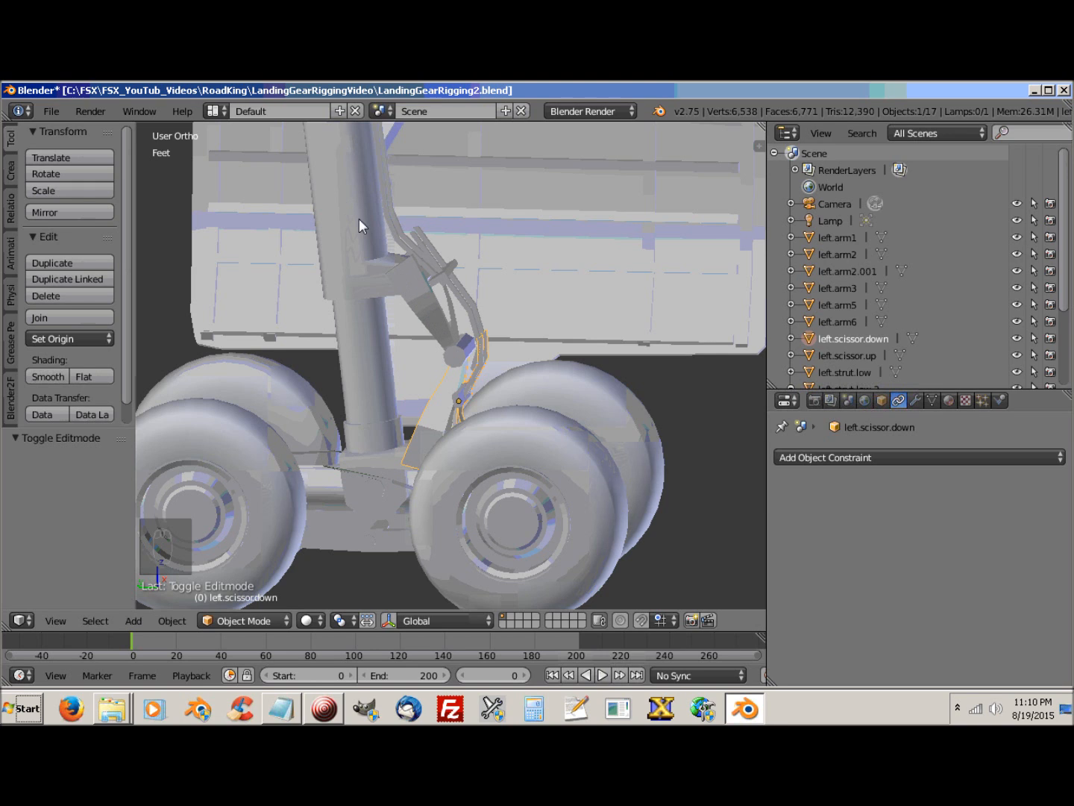
middle_click_drag(374, 426, 418, 422)
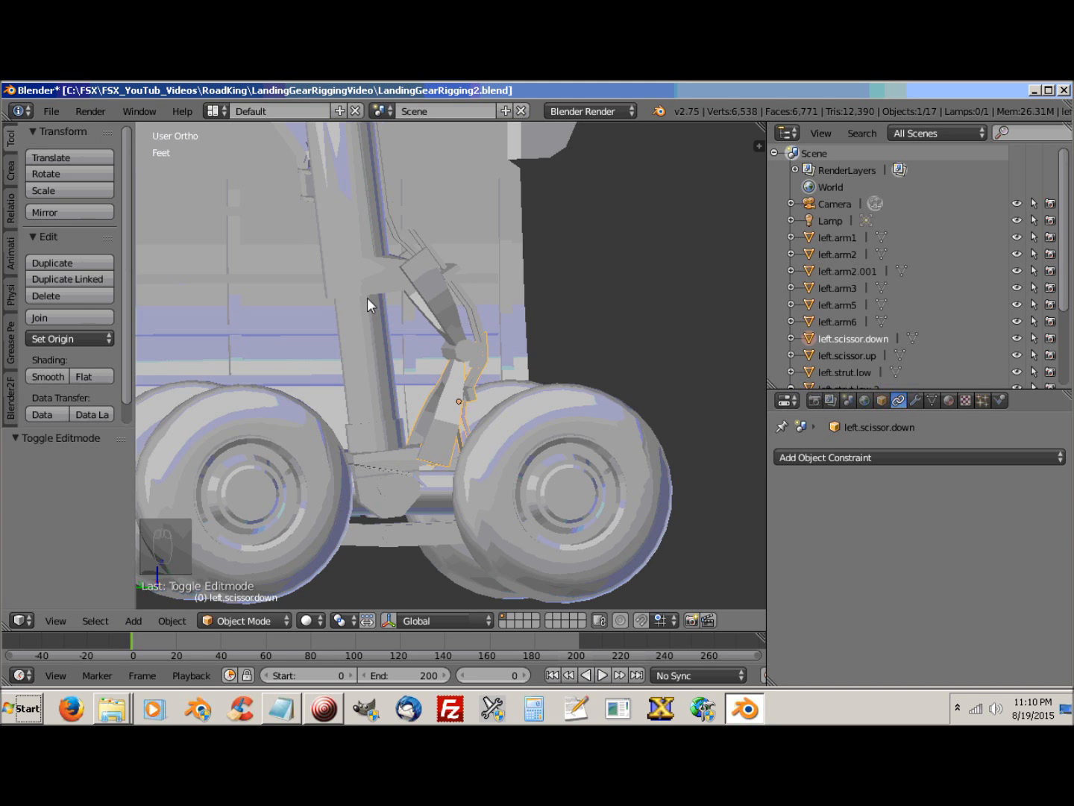
middle_click_drag(395, 503, 416, 518)
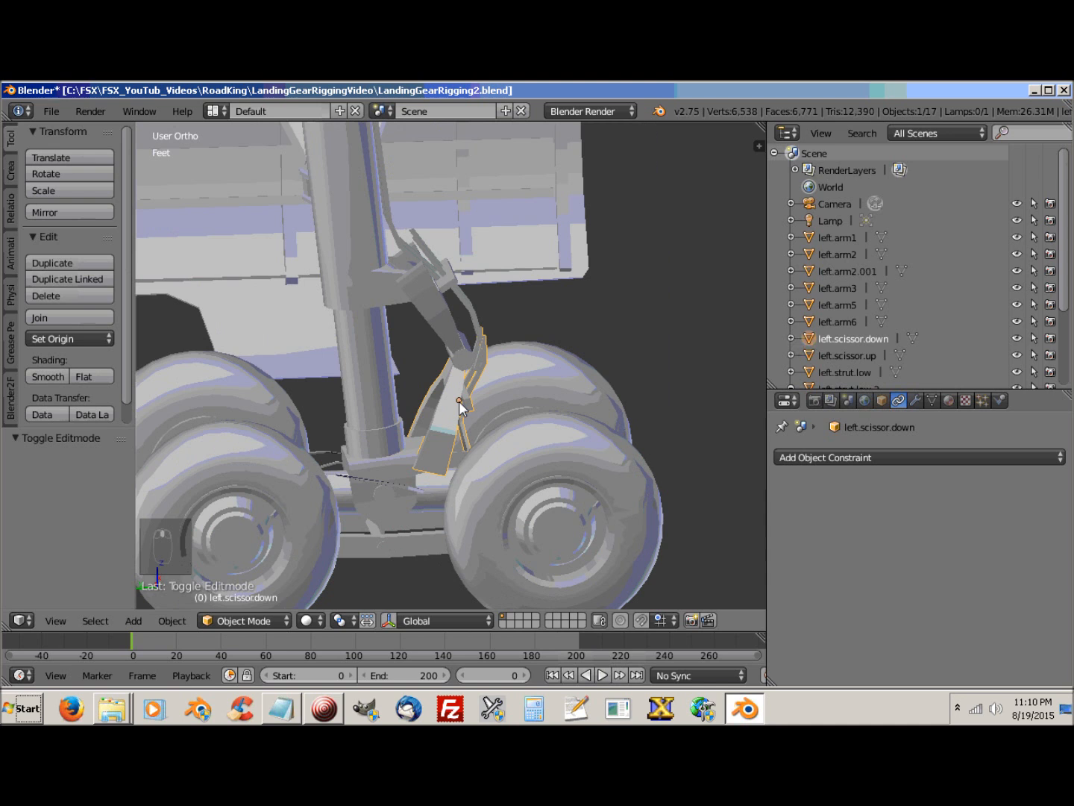
middle_click_drag(460, 398, 433, 395)
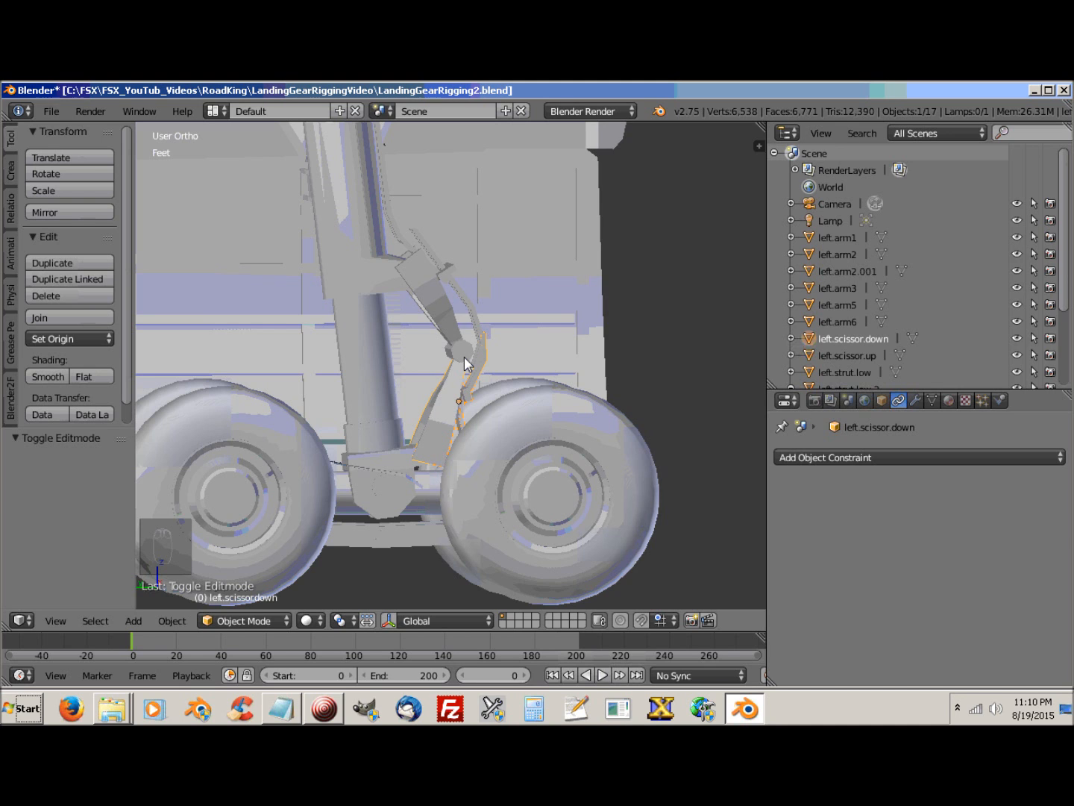
mouse_move(403, 472)
middle_mouse_down()
mouse_move(391, 474)
mouse_move(403, 485)
middle_mouse_up()
Step: Select the upper scissor link, left.scissor.up, isolate it in local view and enter Edit Mode
right_click(447, 323)
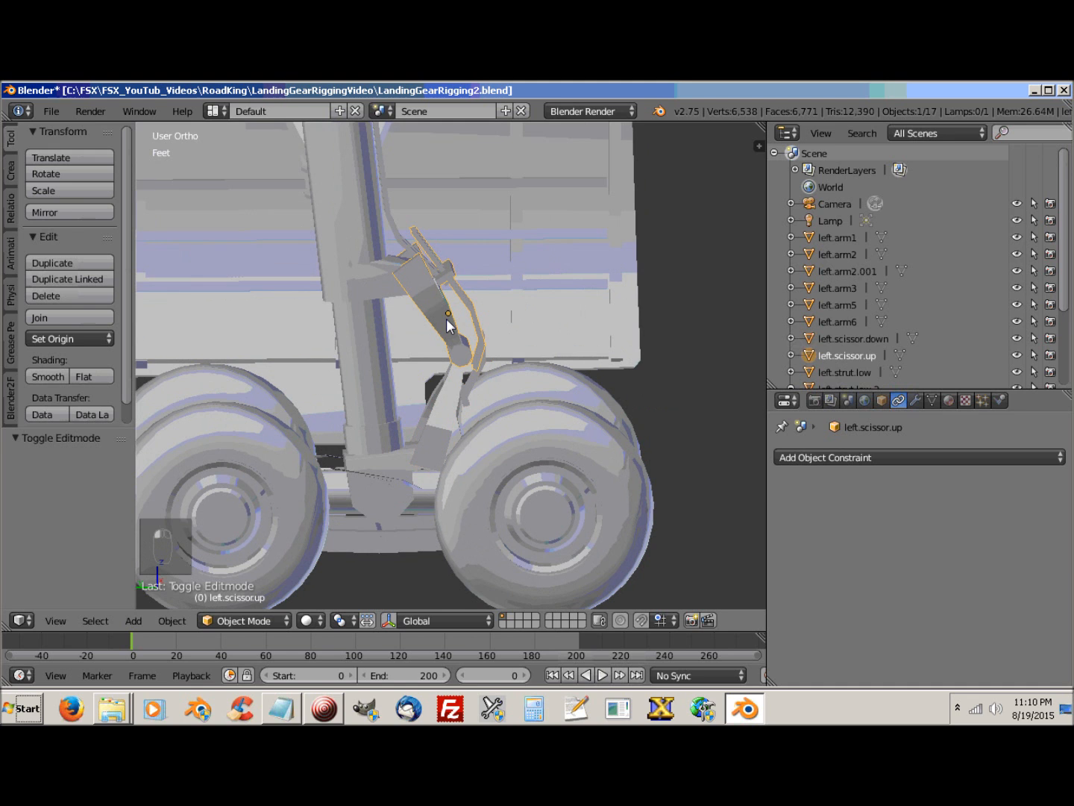
scroll(426, 340, "up", 2)
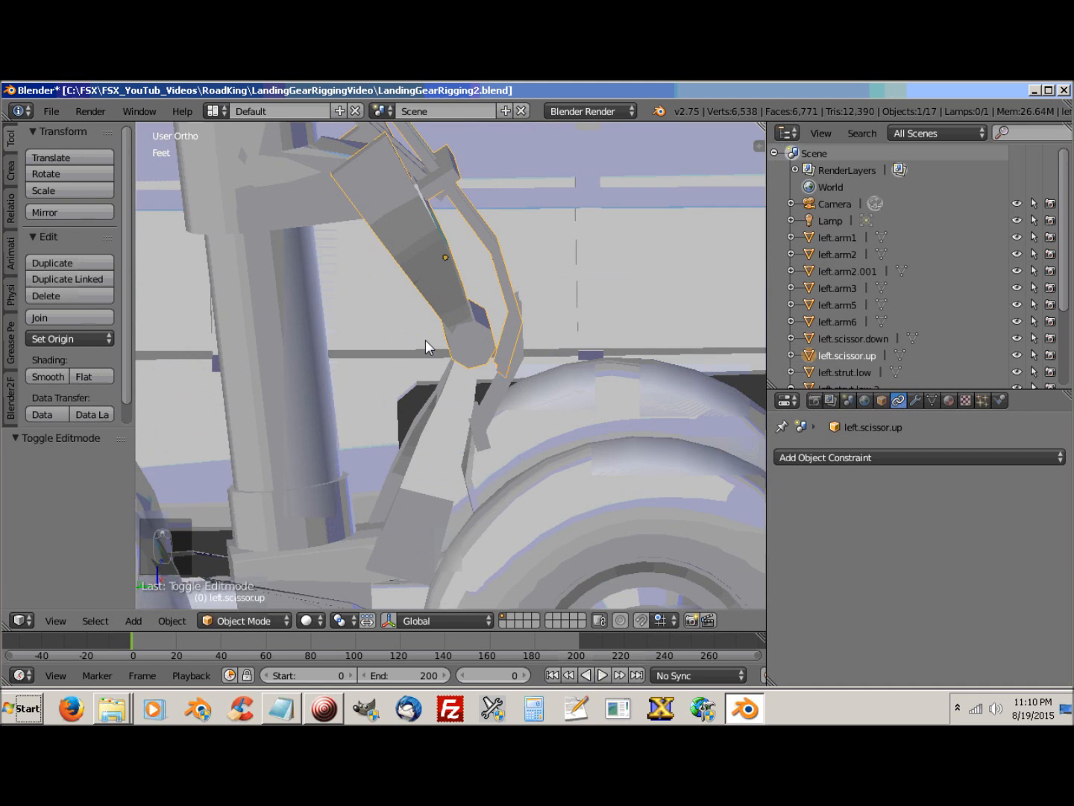
scroll(426, 340, "down", 2)
middle_click_drag(427, 339, 297, 387)
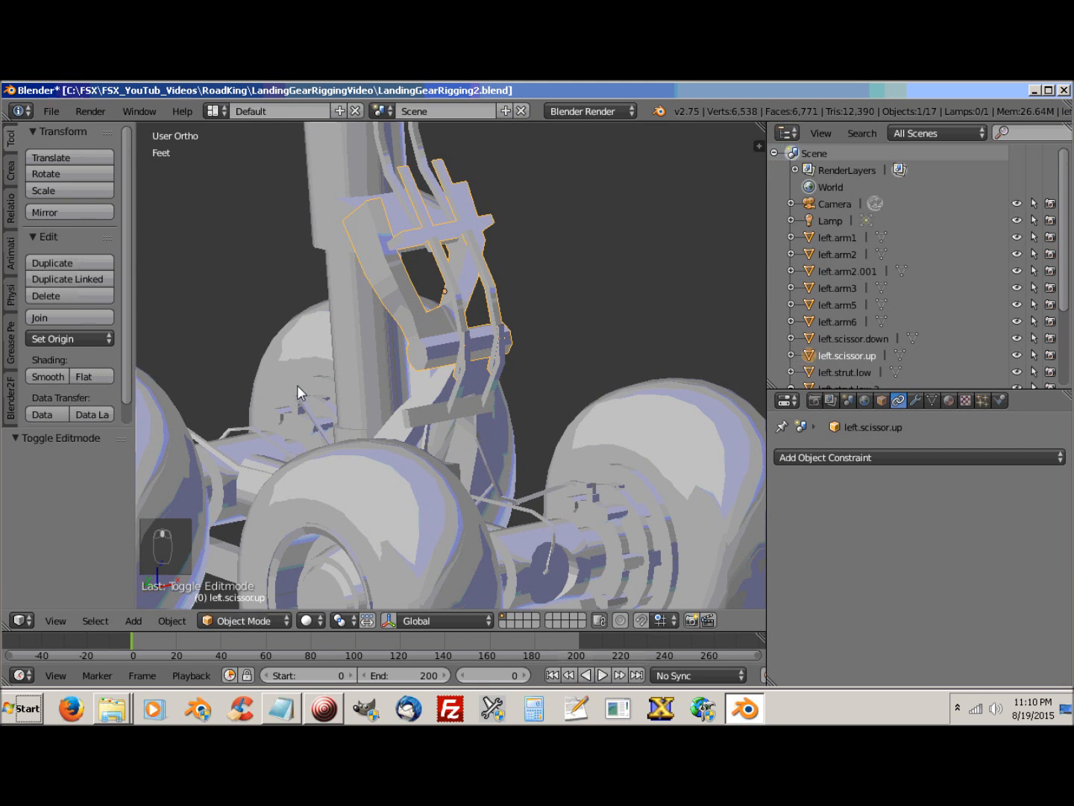
key("KP_Divide")
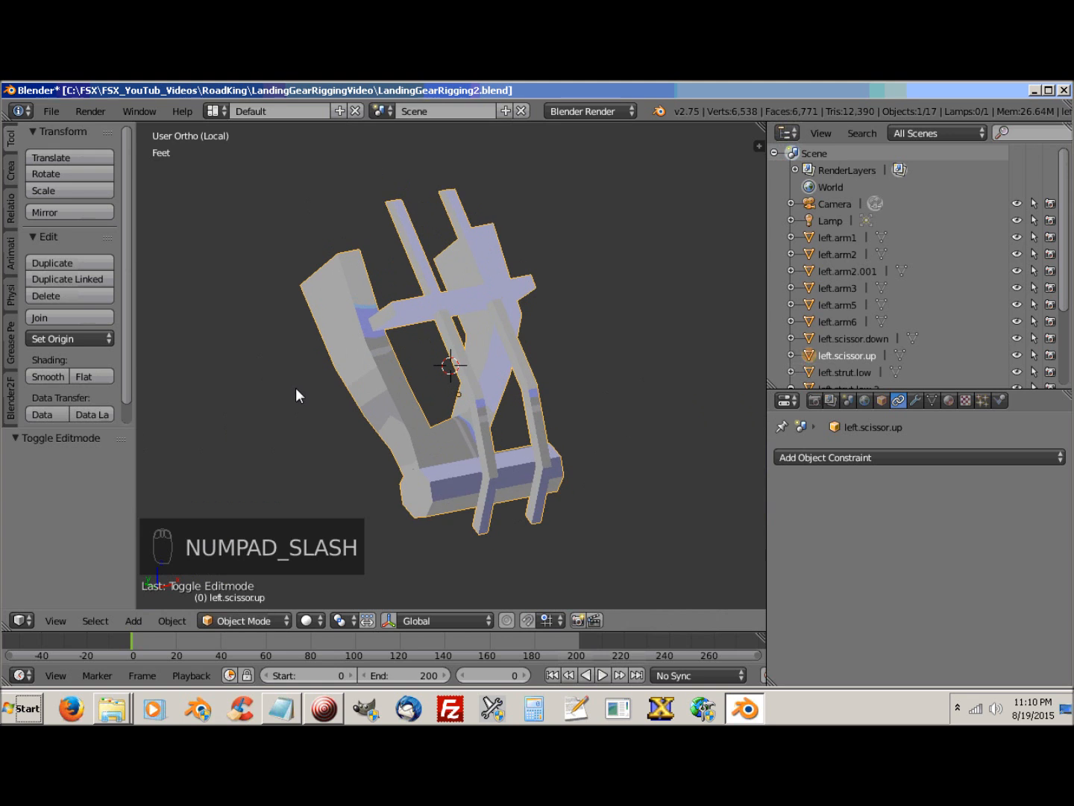
middle_click_drag(388, 410, 555, 400)
key("Tab")
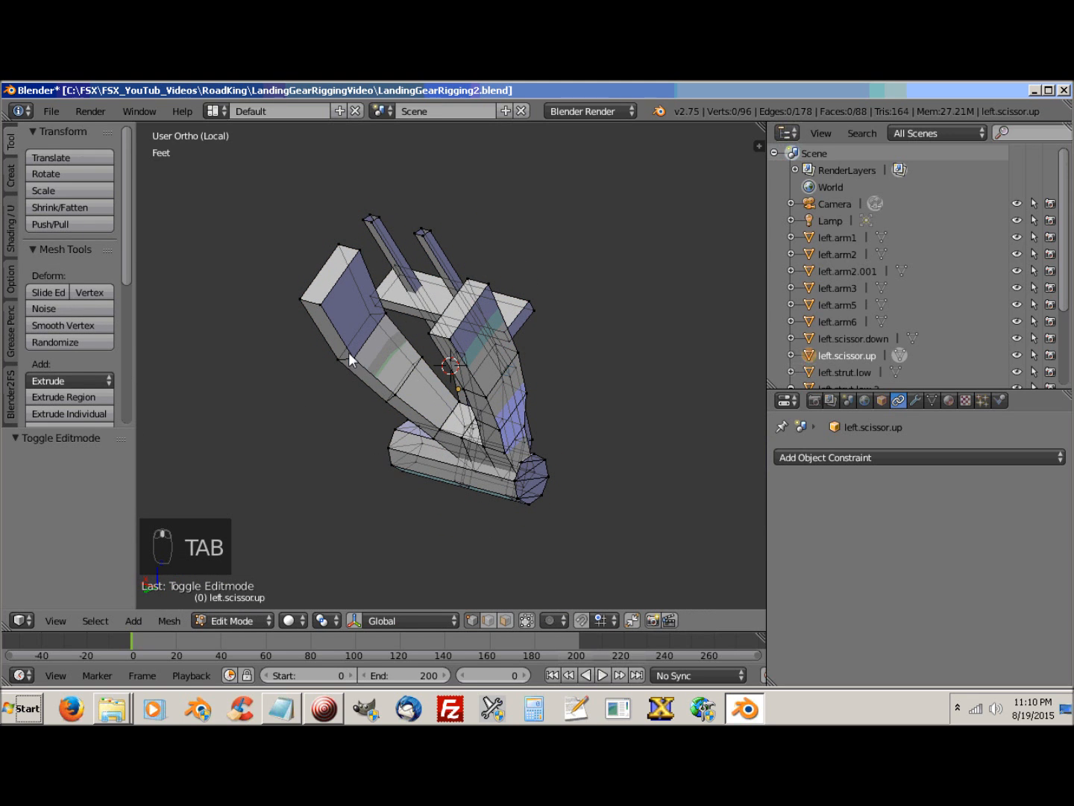
Step: Select the four inner-face vertices at the upper end of each of the two legs of left.scissor.up
right_click(387, 313)
right_click(323, 301, "ctrl")
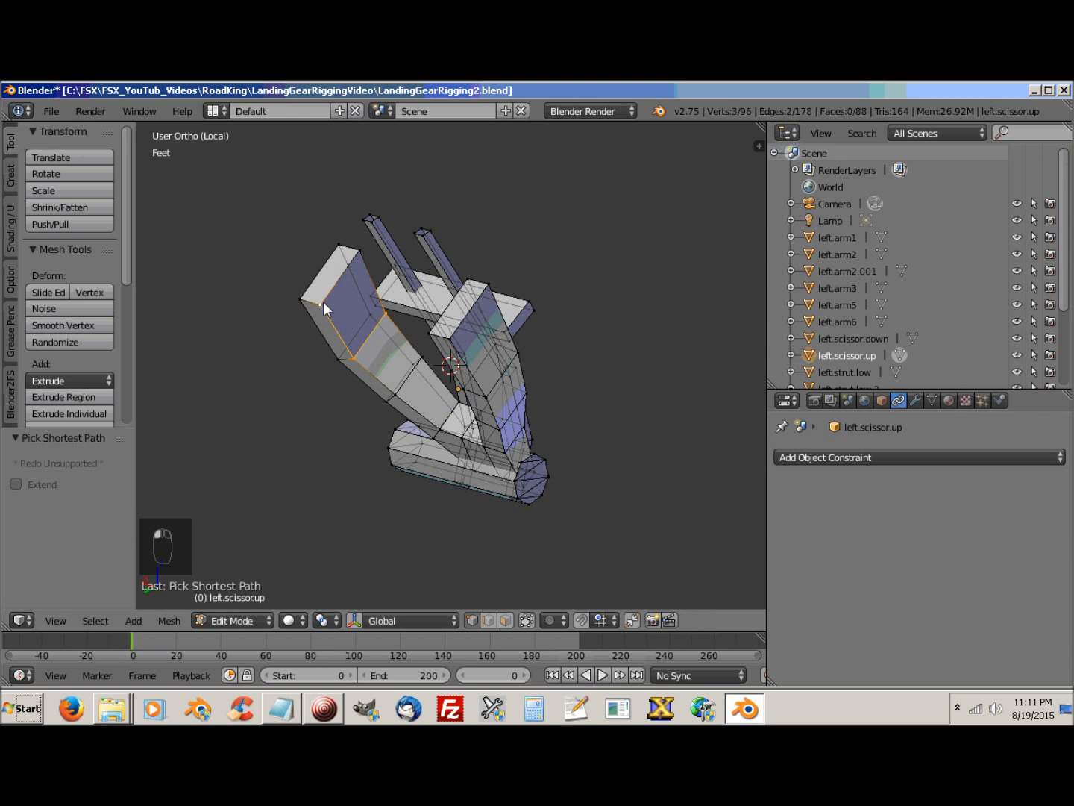
right_click(357, 252, "ctrl")
middle_click_drag(357, 250, 503, 398)
right_click(579, 298, "shift")
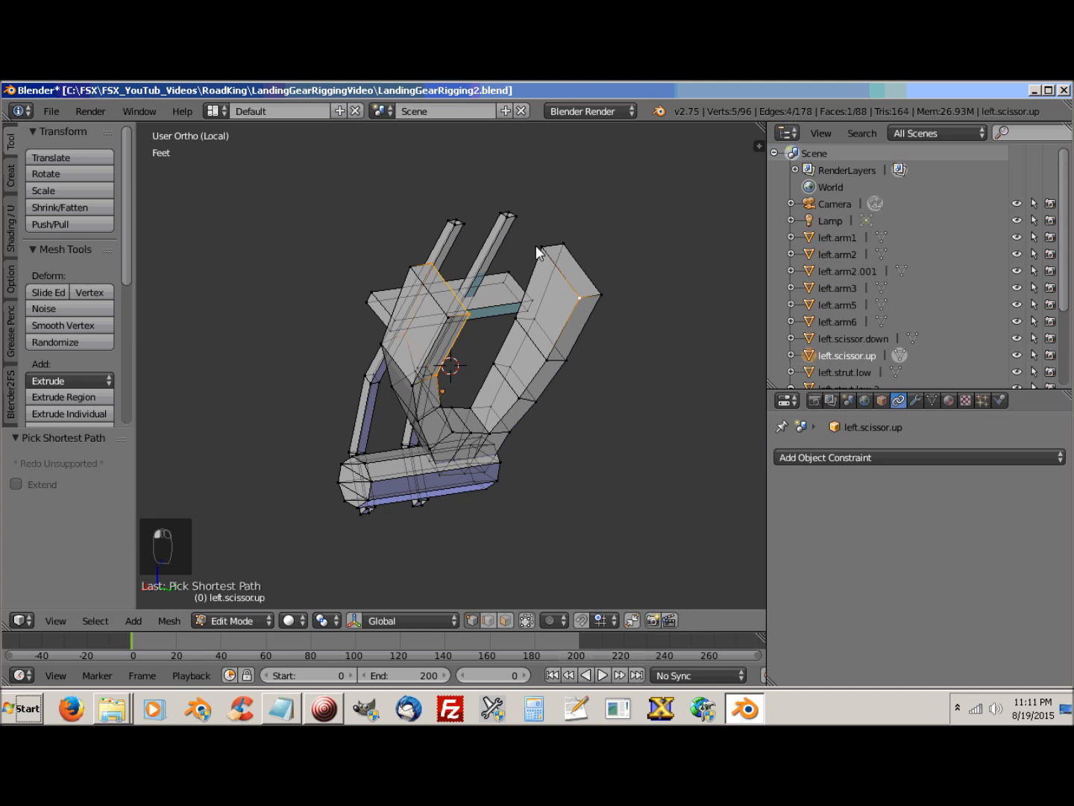
right_click(516, 318, "ctrl")
right_click(547, 362, "ctrl")
middle_click_drag(515, 402, 349, 400)
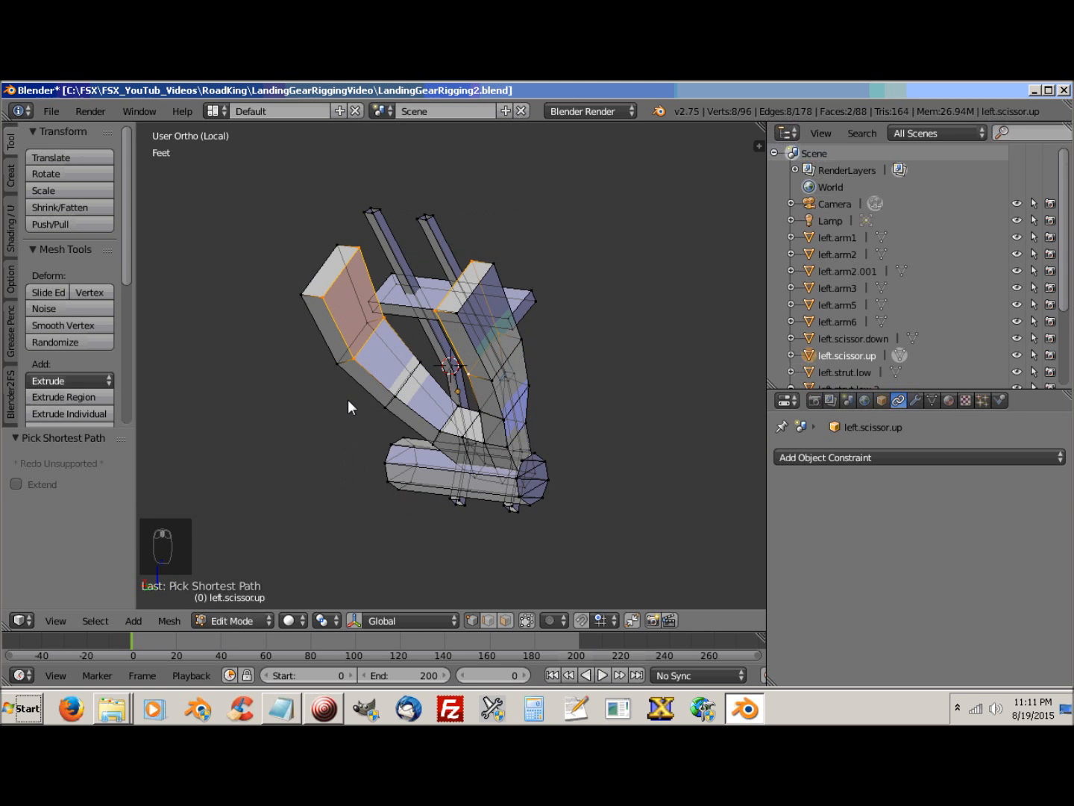
Step: Snap the 3D cursor to the selected vertices and set the origin of left.scissor.up to it in Object Mode
key("shift+s")
left_click(265, 399)
middle_click_drag(307, 400, 505, 392)
key("a")
key("Tab")
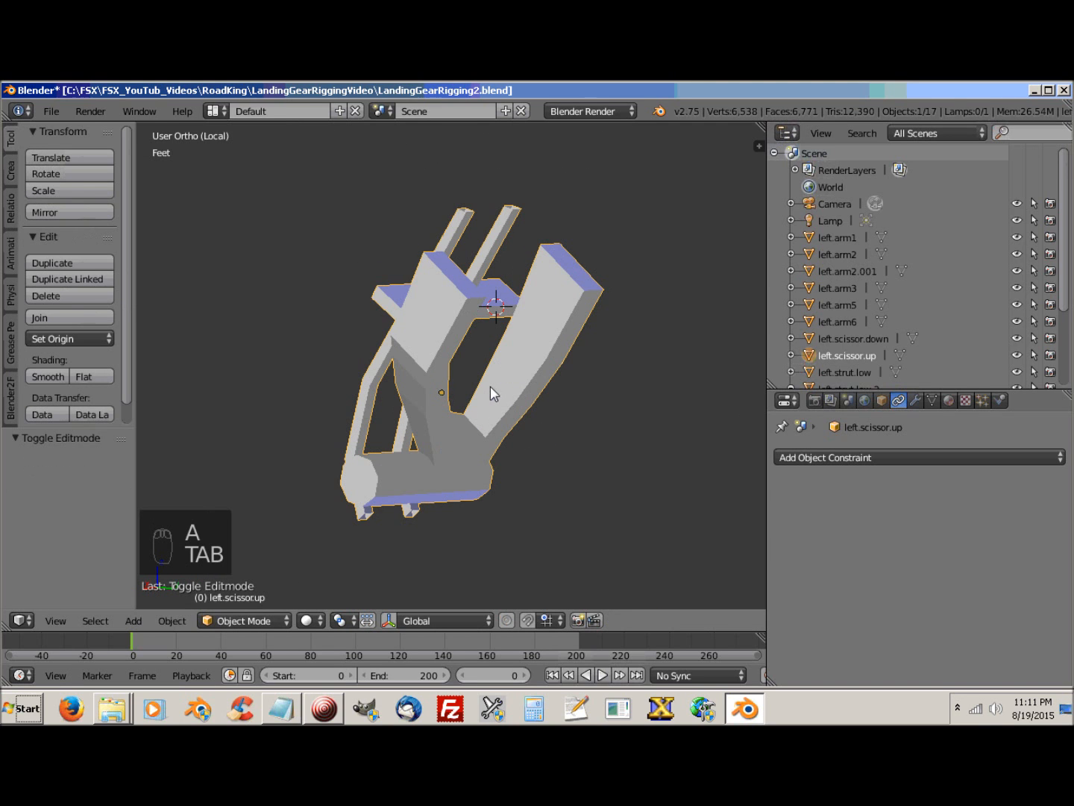
left_click(61, 338)
left_click(94, 398)
Step: Exit local view and try rotating left.scissor.up about its new origin, cancelling the rotation
middle_click_drag(344, 411, 561, 396)
key("KP_Divide")
key("r")
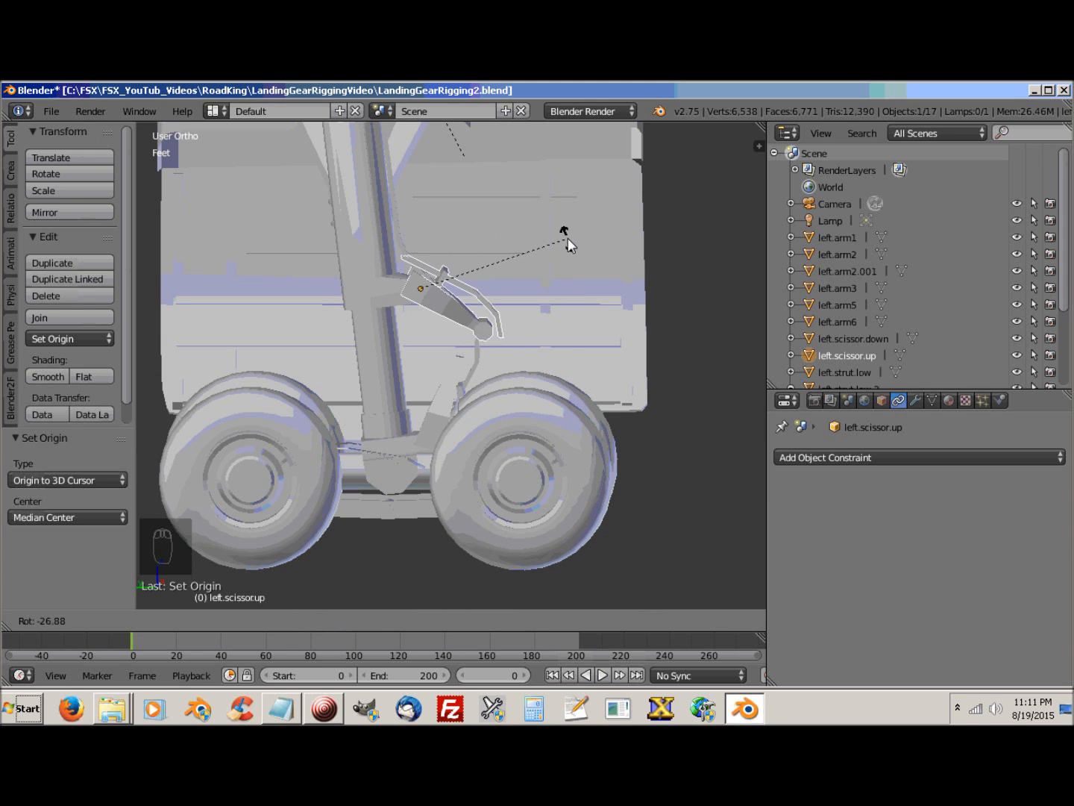
left_click(549, 262)
middle_click_drag(517, 377, 506, 380)
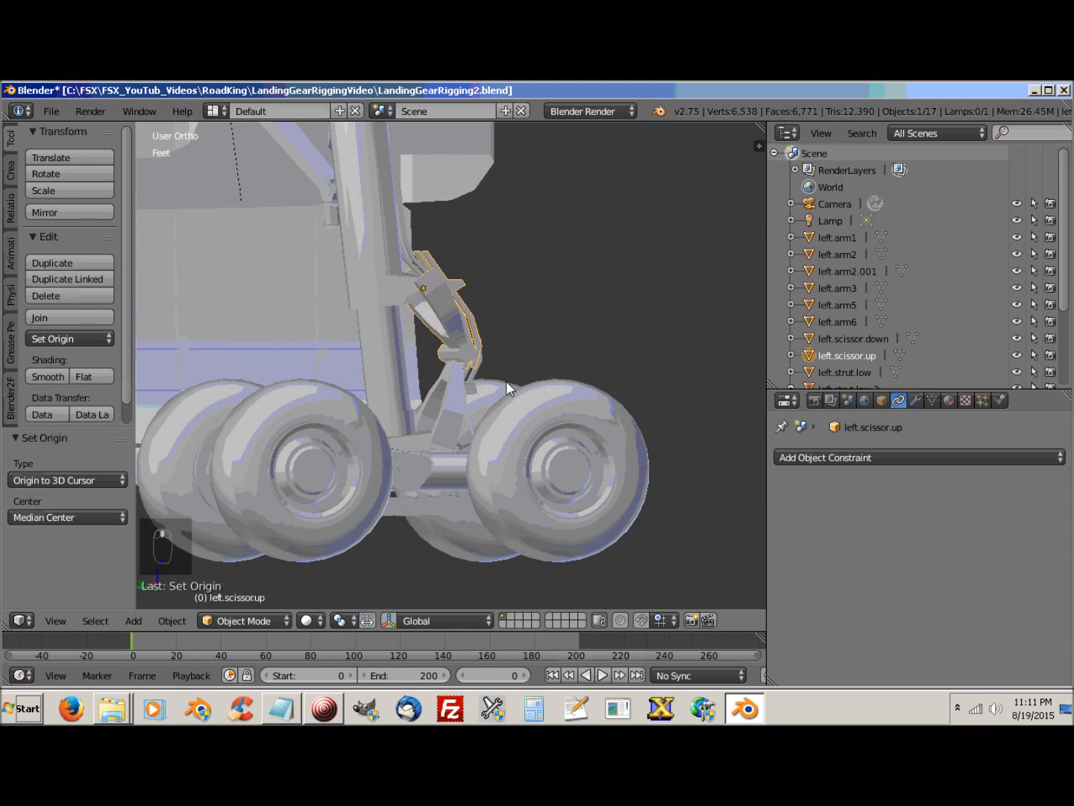
Step: Select the lower scissor link, left.scissor.down, isolate it in local view and enter Edit Mode
right_click(456, 418)
middle_click_drag(458, 420, 421, 441)
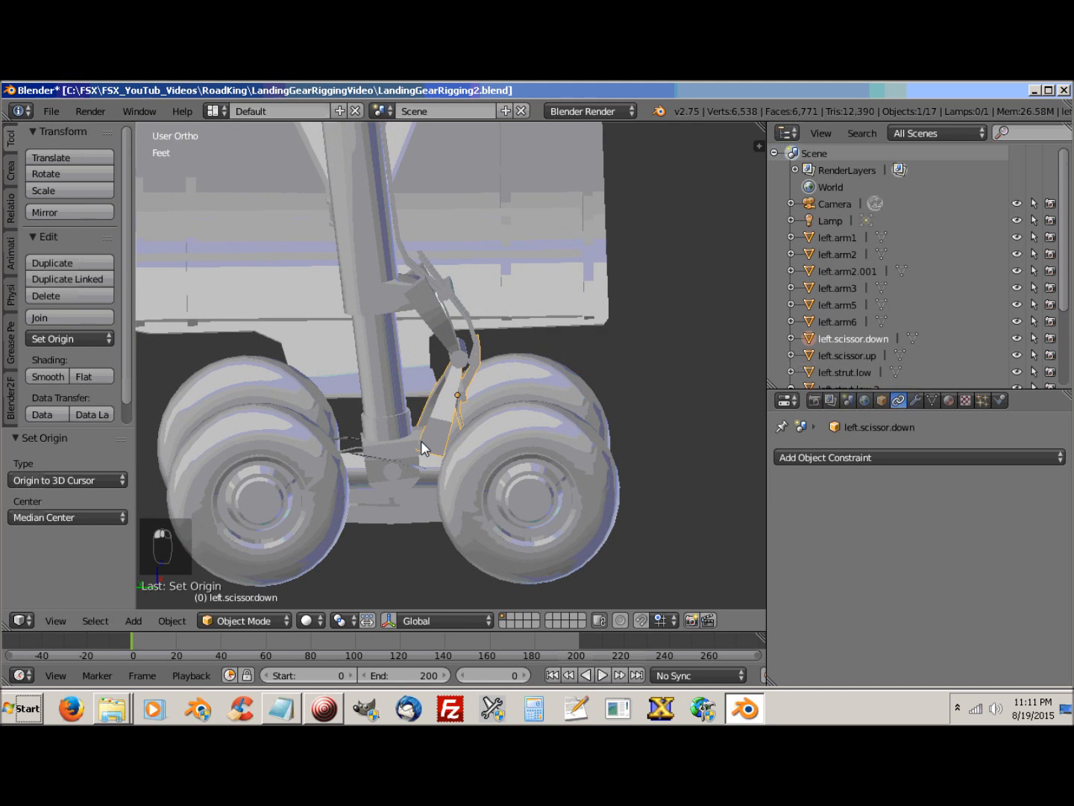
key("KP_Divide")
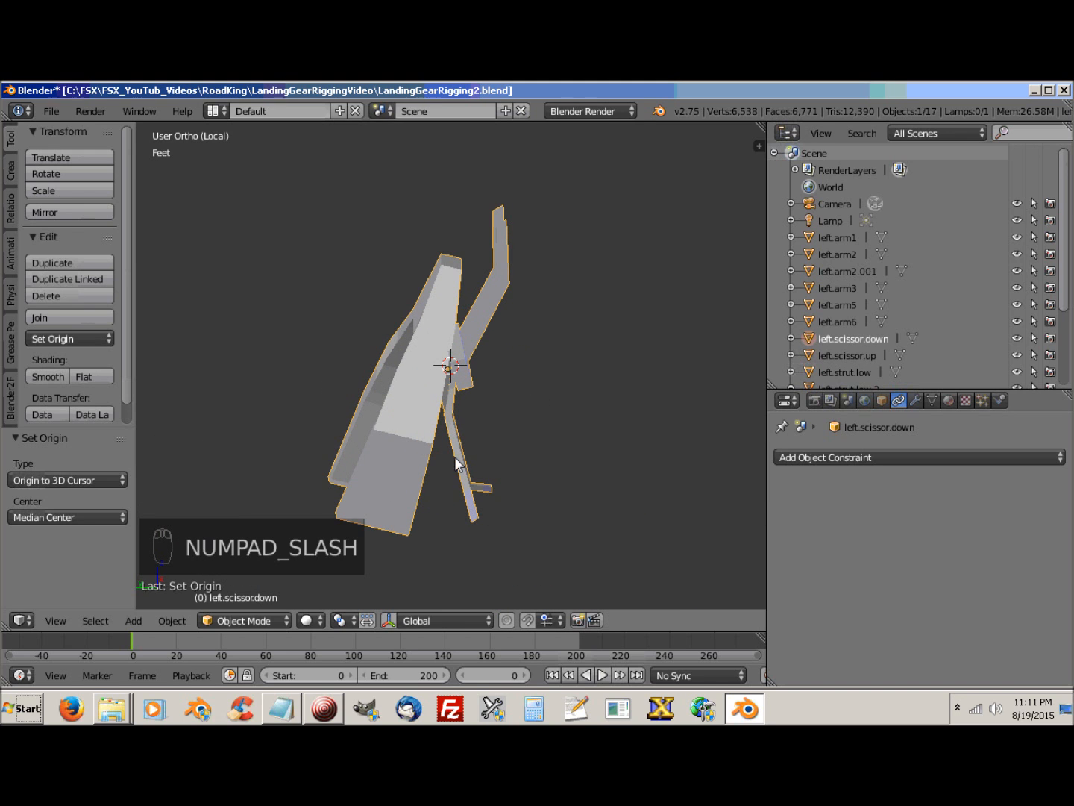
middle_click_drag(454, 456, 574, 446)
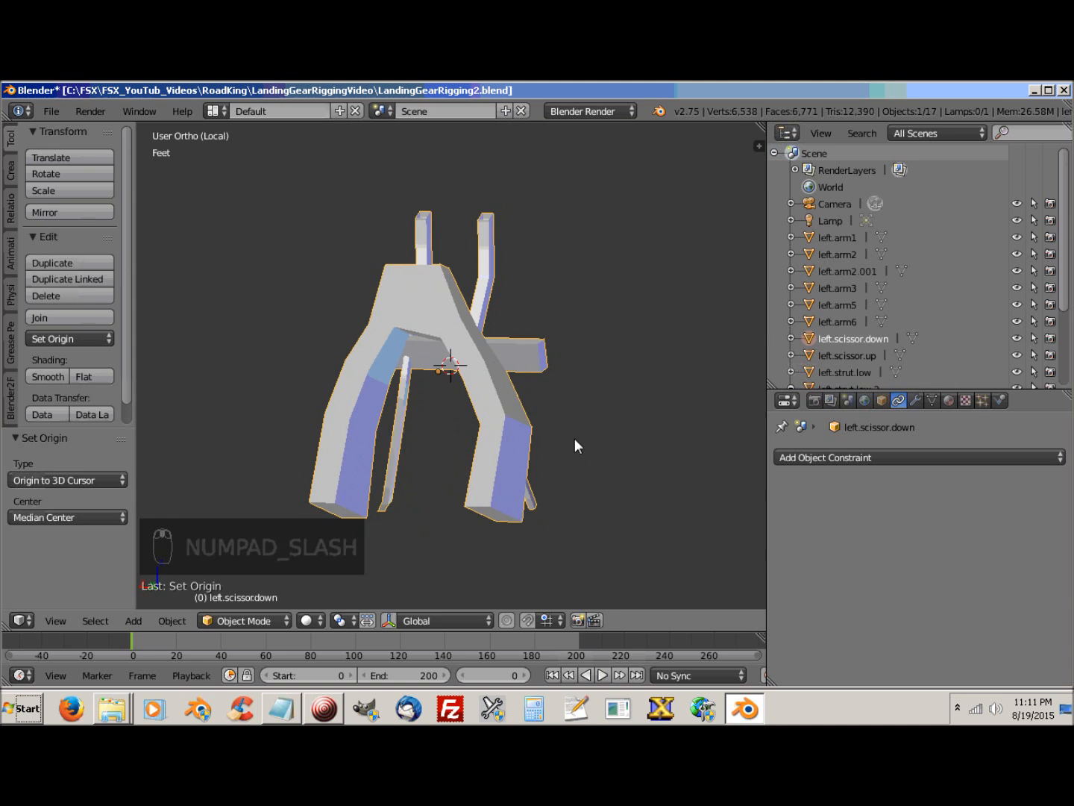
key("Tab")
Step: Select the four inner-face vertices at the lower end of each of the two legs of left.scissor.down
middle_click_drag(508, 488, 364, 508)
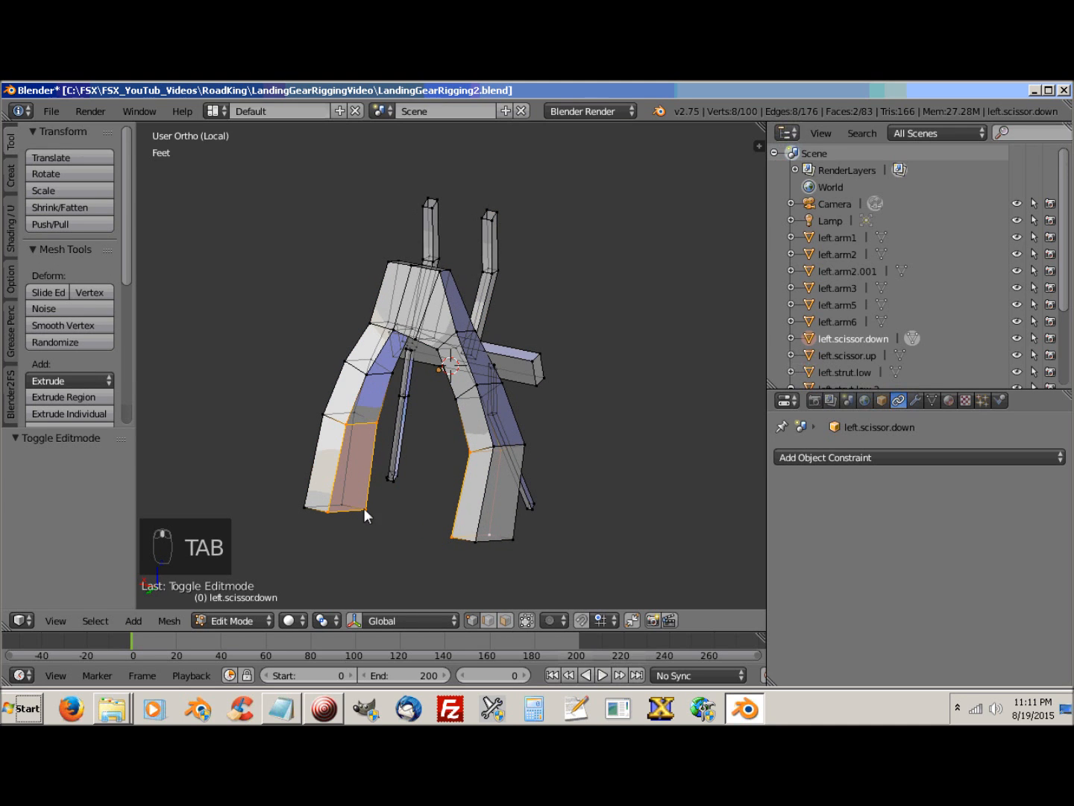
left_click(329, 512)
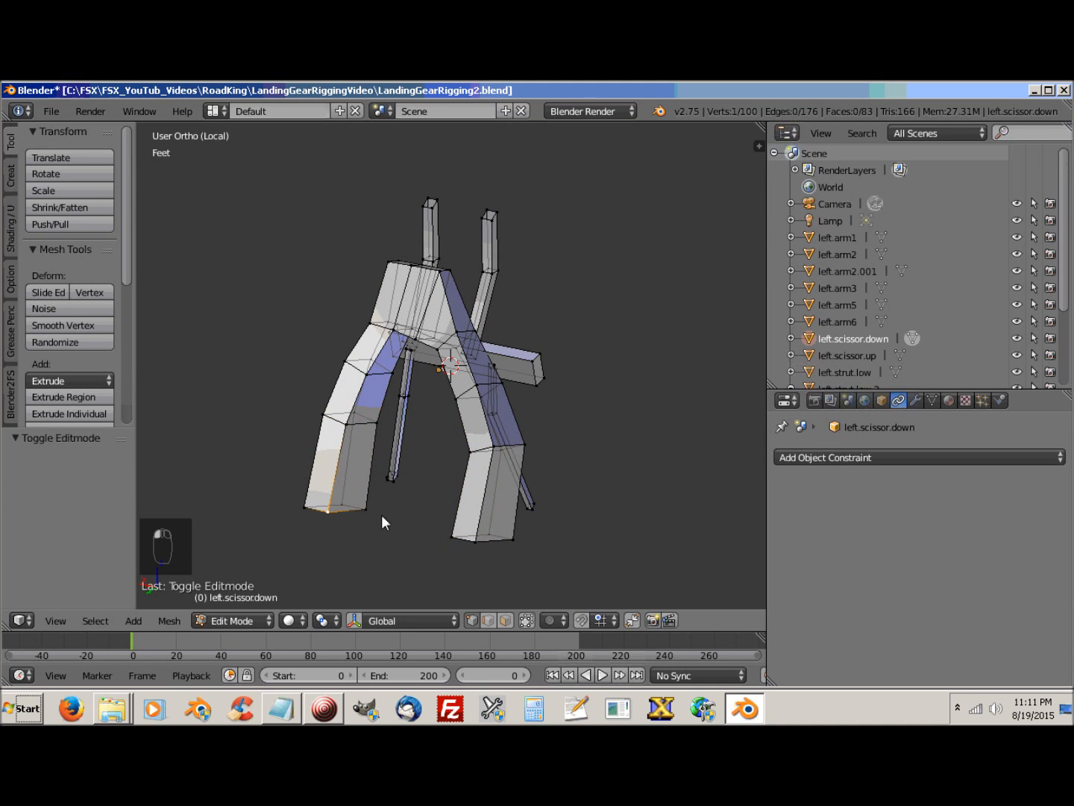
left_click(366, 507, "shift")
left_click(372, 425, "shift")
left_click(345, 424, "shift")
middle_click_drag(425, 536, 587, 510)
left_click(563, 420, "shift")
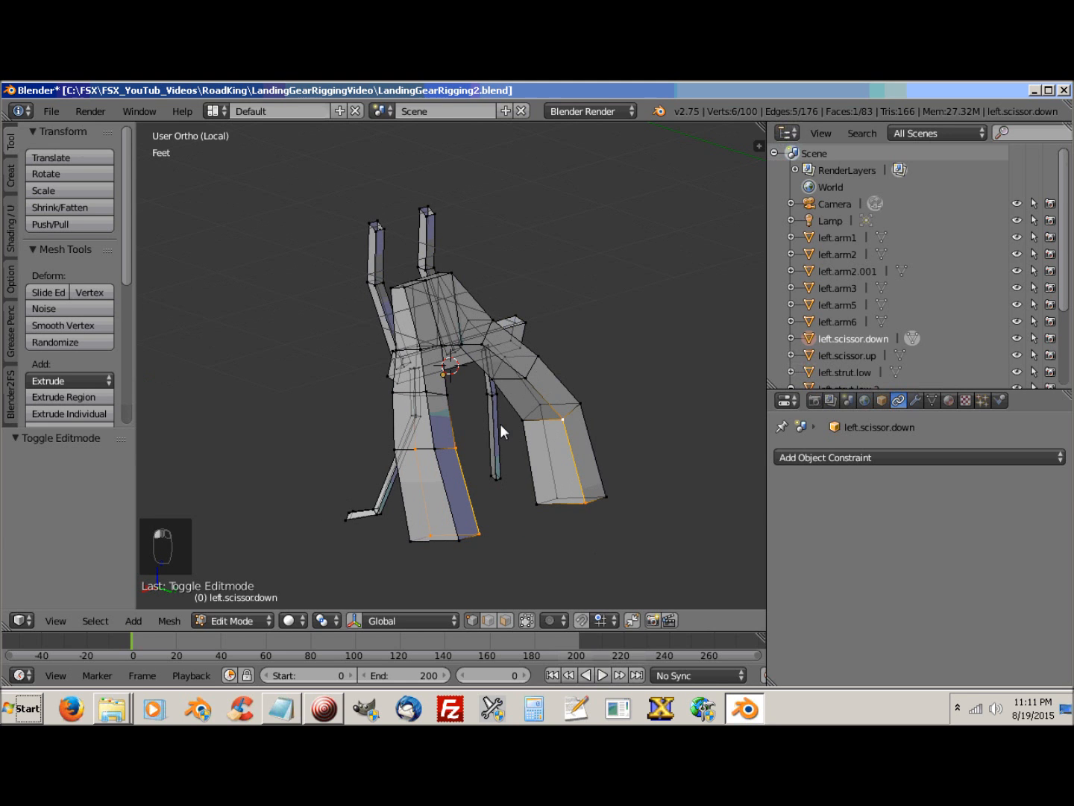
left_click(525, 434, "shift")
left_click(535, 506, "shift")
middle_click_drag(533, 508, 393, 531)
Step: Set the origin of left.scissor.down to the 3D cursor snapped to the selected leg vertices, and exit local view
key("shift+s")
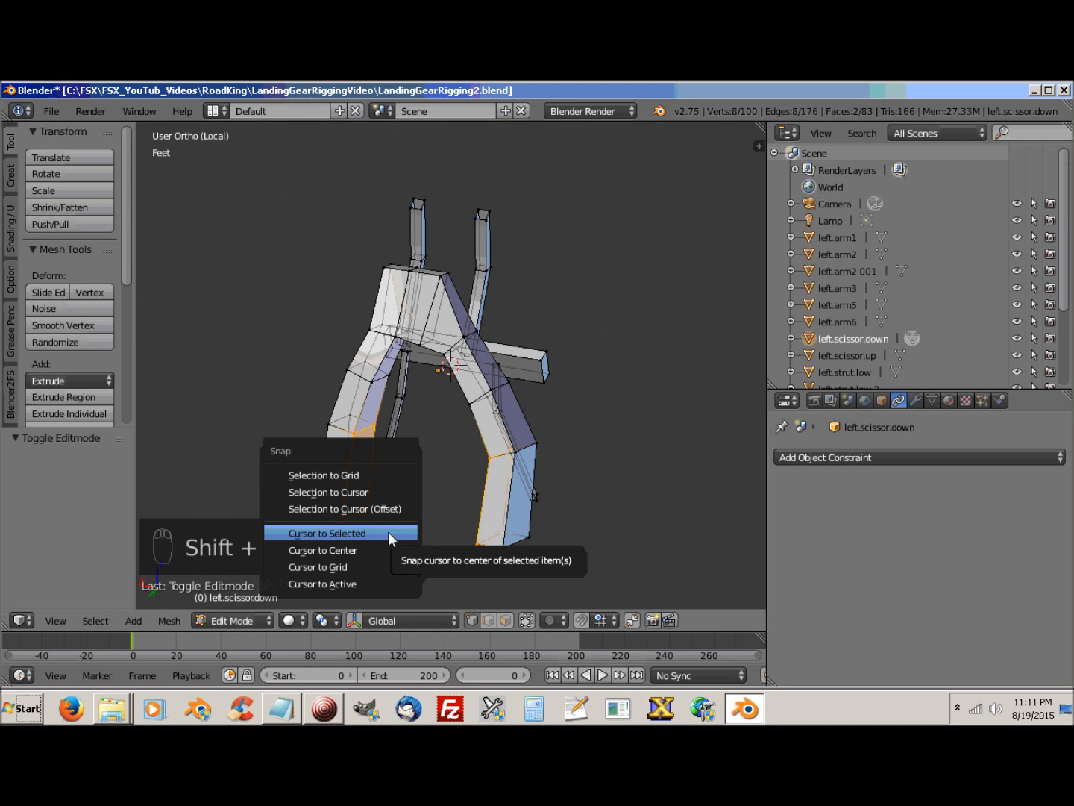
left_click(347, 534)
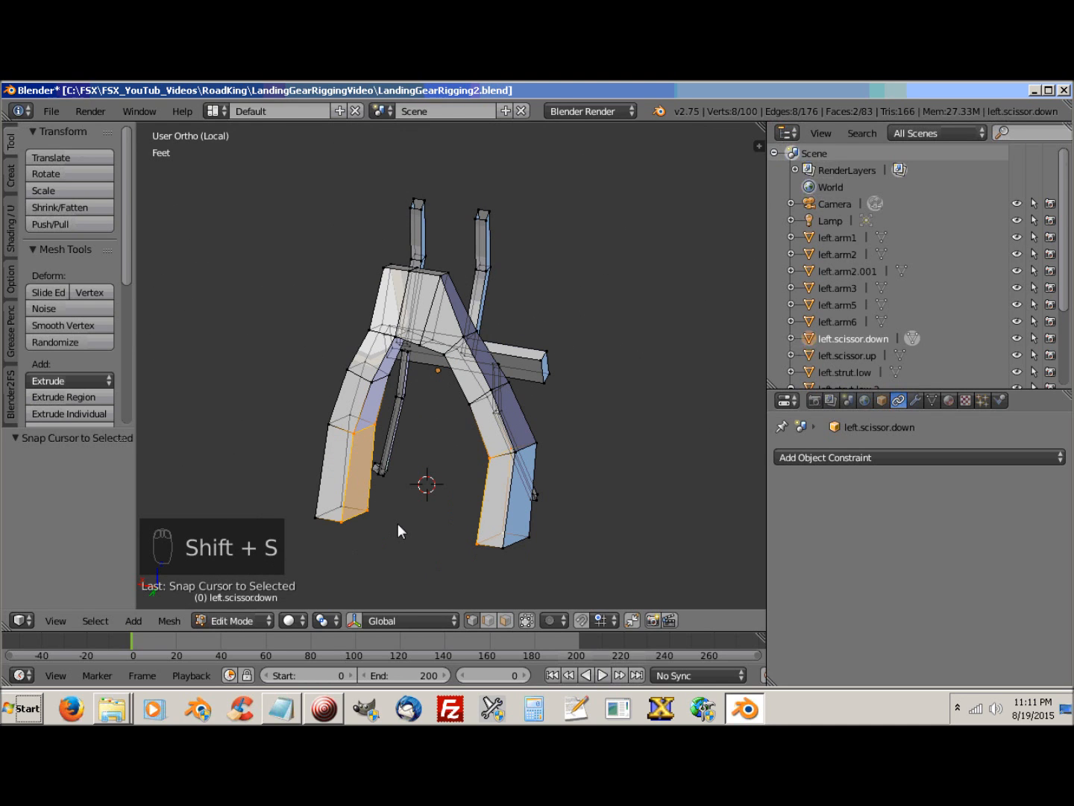
key("Tab")
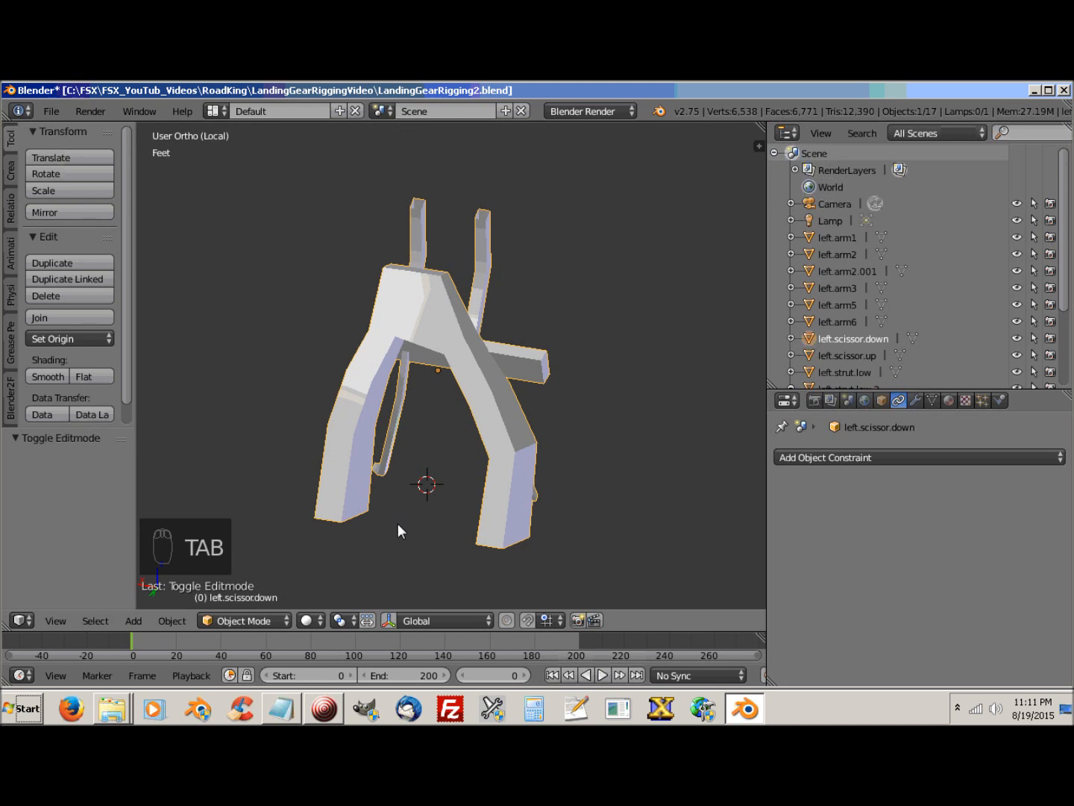
left_click(68, 338)
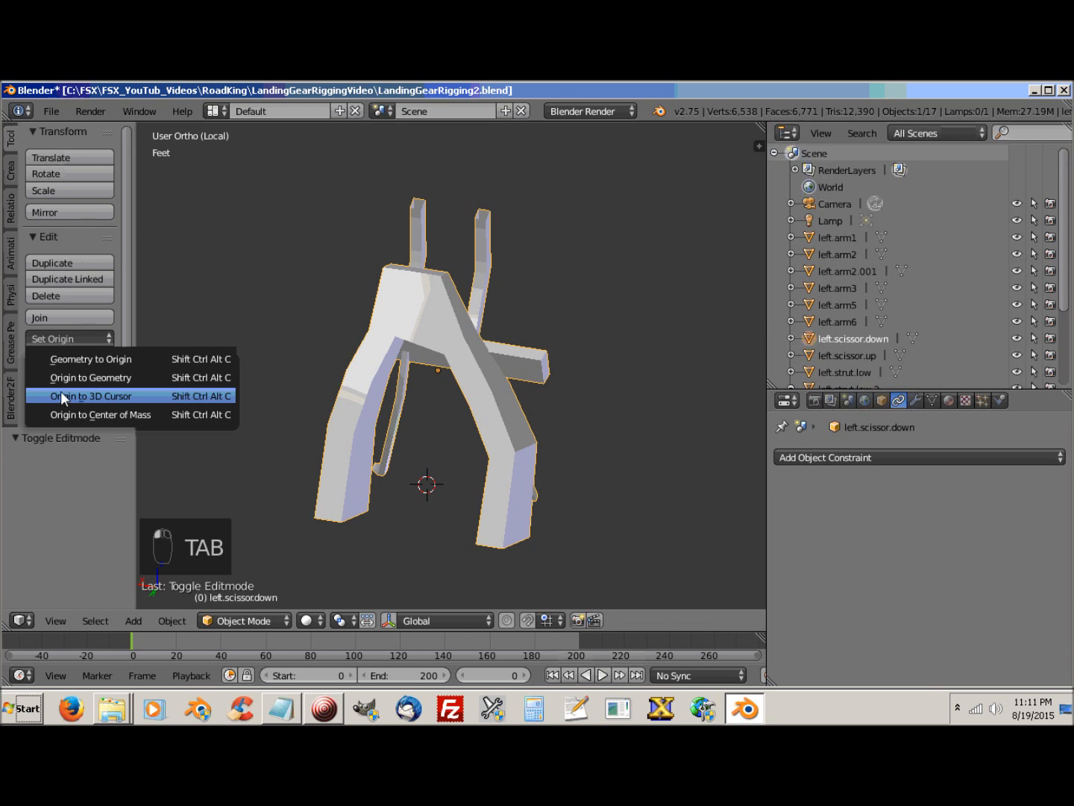
left_click(114, 394)
middle_click_drag(405, 540, 307, 523)
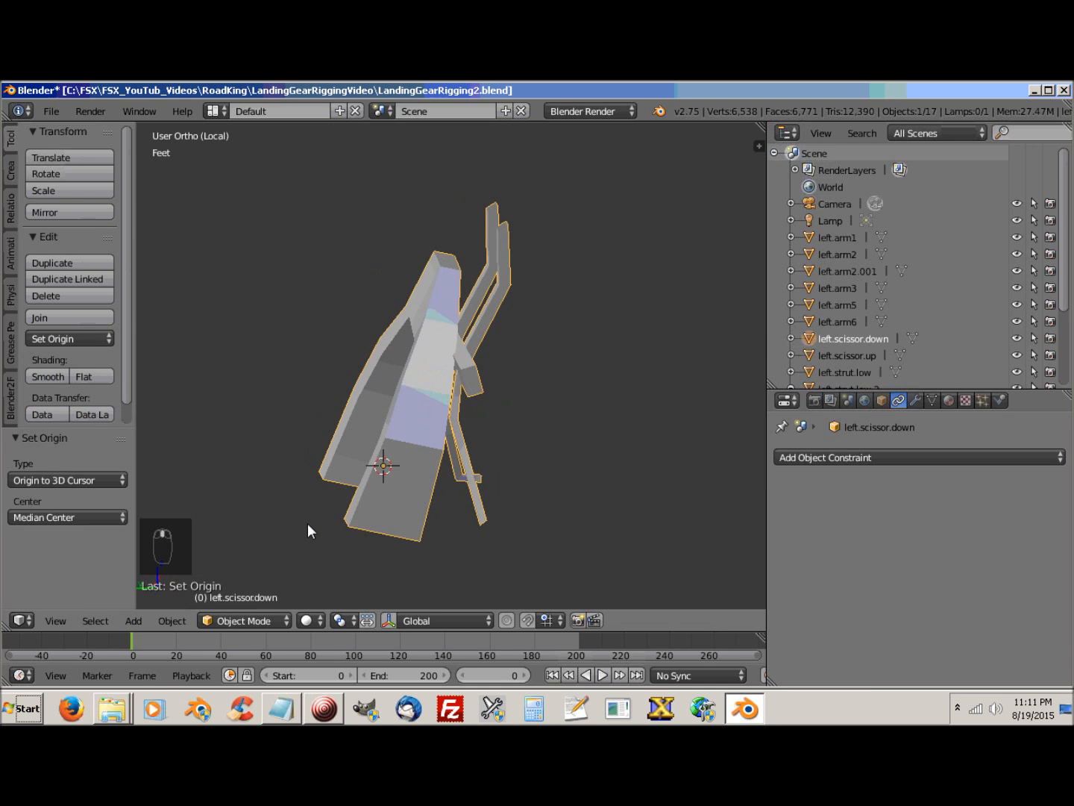
key("KP_Divide")
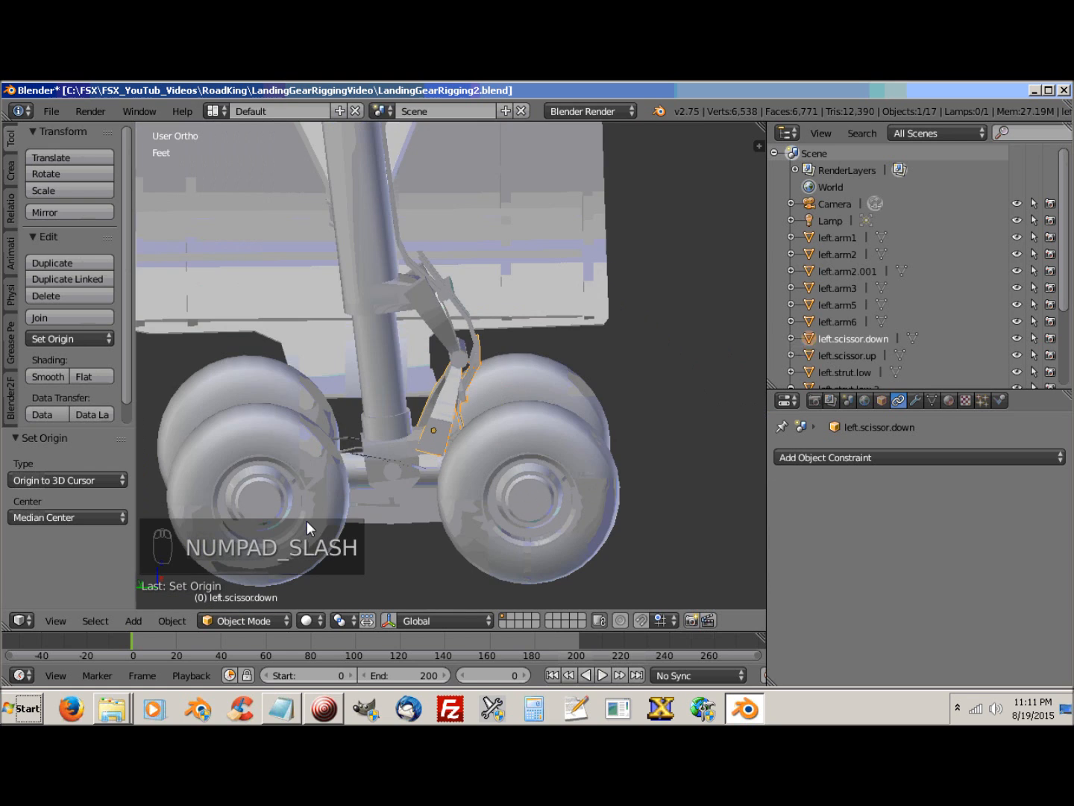
middle_click_drag(475, 483, 602, 423)
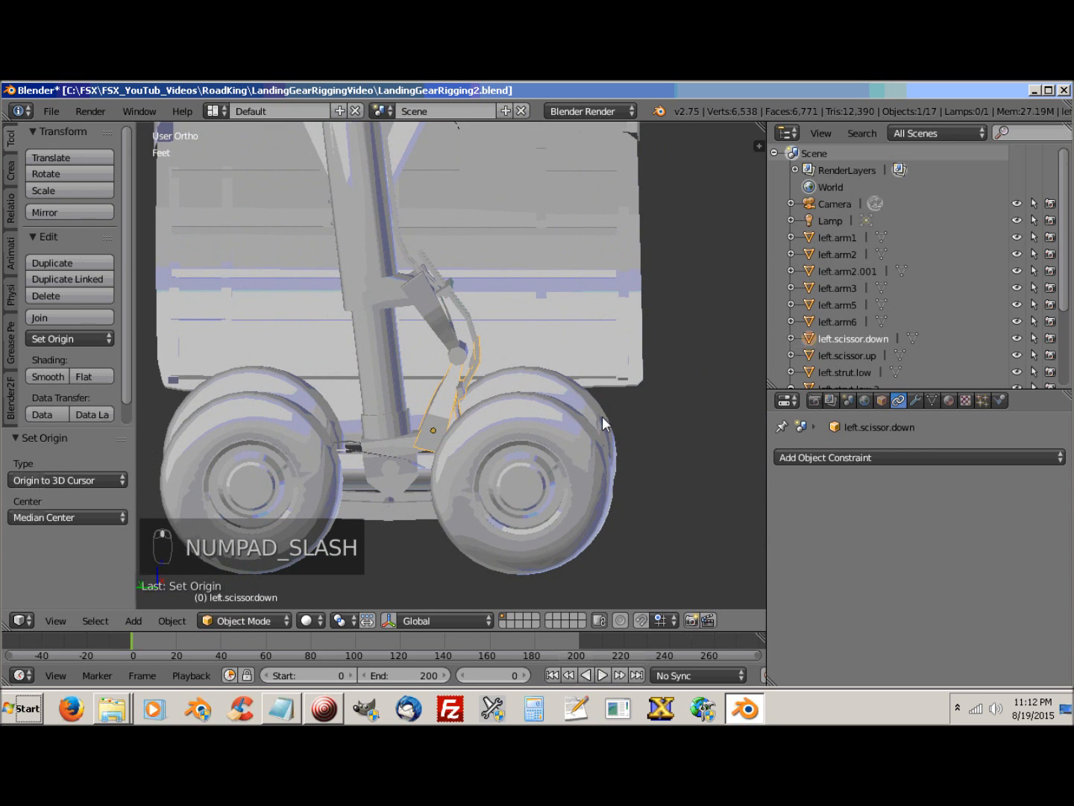
Step: Try rotating left.scissor.down about its new origin, cancelling the rotation
key("r")
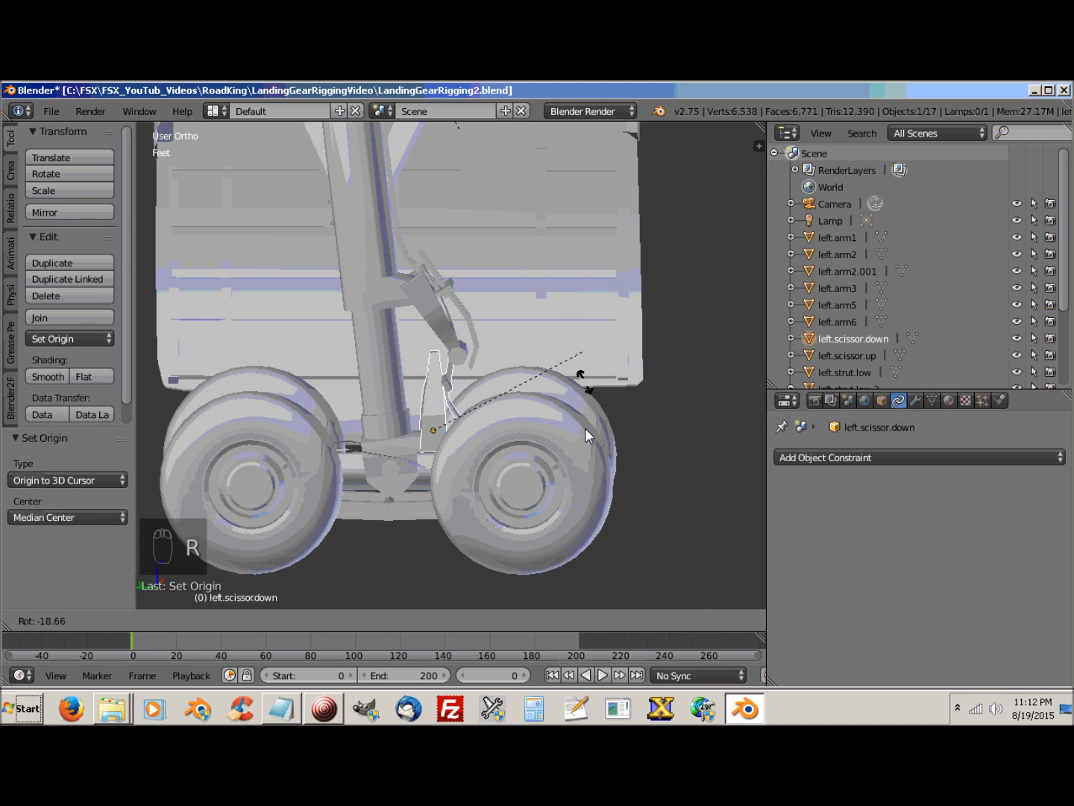
left_click(576, 373)
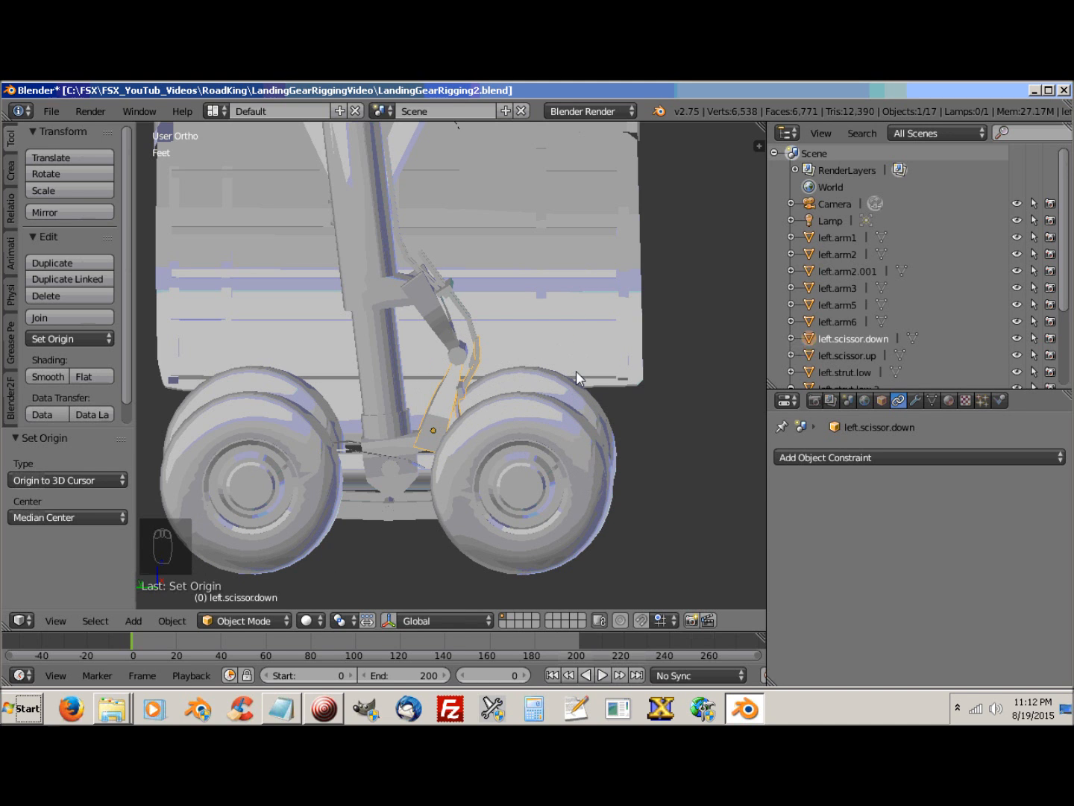
Step: Select the wheel-axle beam left.strut.low, isolate it in local view and enter Edit Mode
middle_click_drag(521, 439, 470, 568)
scroll(515, 439, "down", 4)
scroll(514, 436, "up", 2)
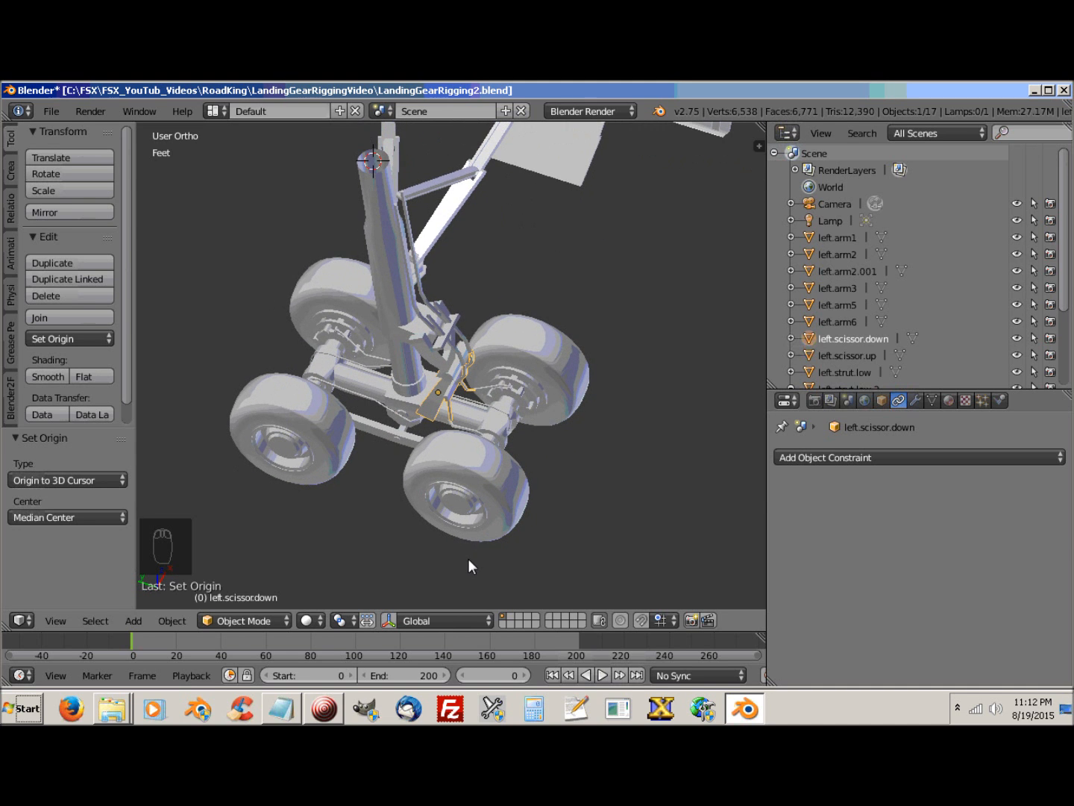
right_click(498, 423)
middle_click_drag(490, 442, 536, 338)
key("ctrl+KP_3")
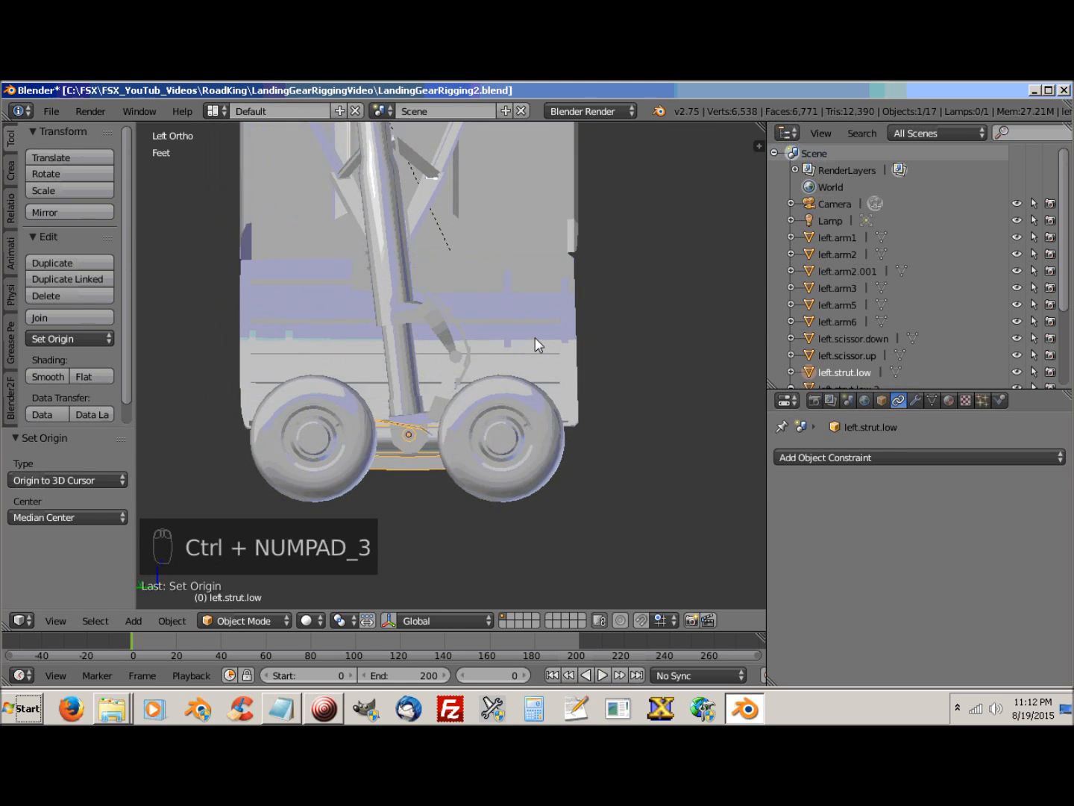
scroll(446, 447, "up", 2)
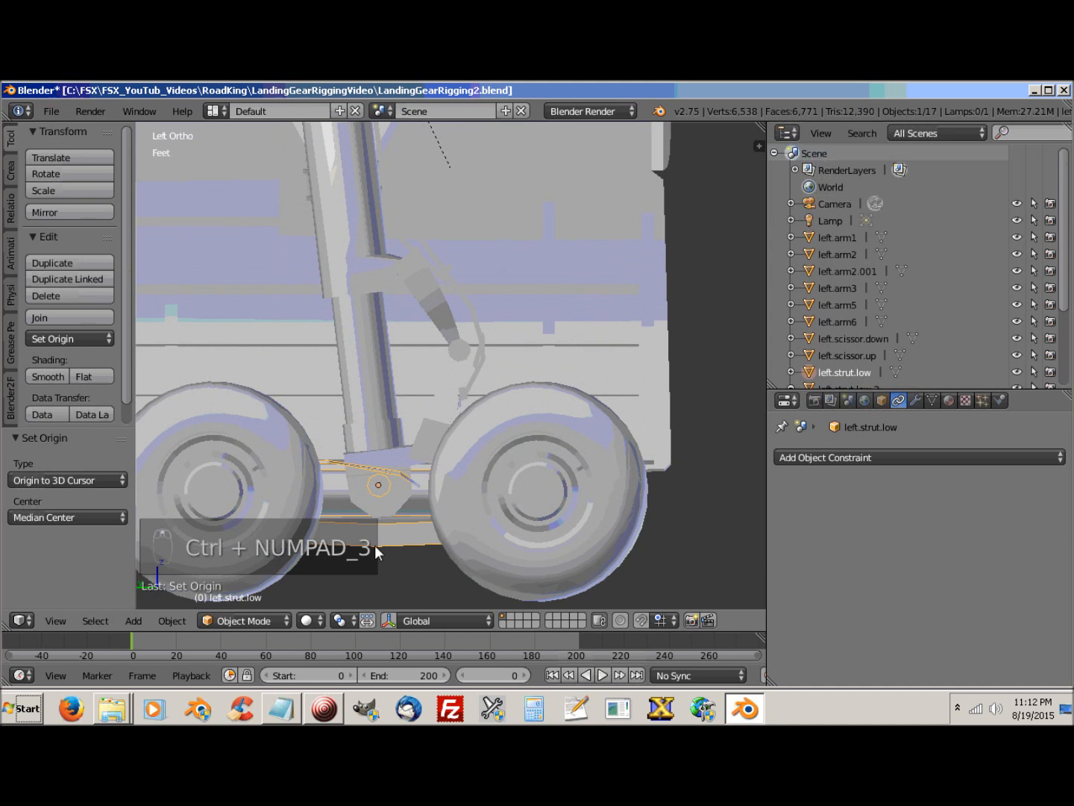
middle_click_drag(360, 496, 475, 557, "shift")
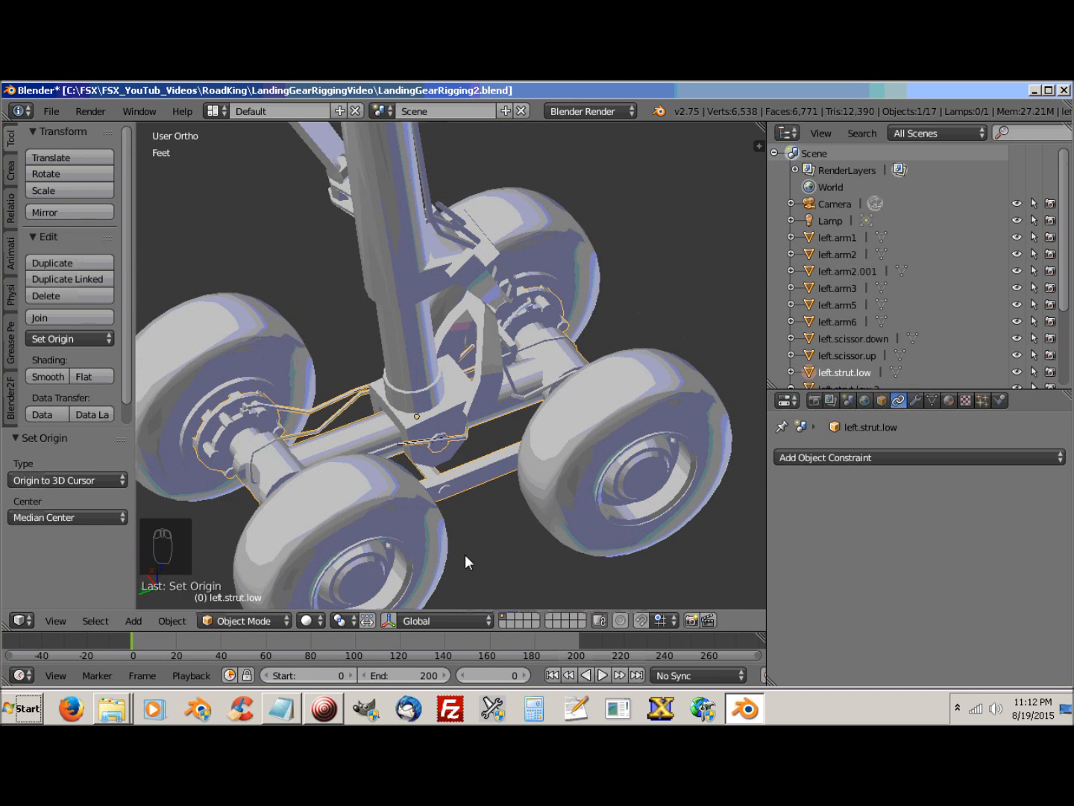
key("KP_Divide")
scroll(505, 554, "up", 4)
middle_click_drag(506, 554, 482, 488)
key("Tab")
Step: Select the ring of vertices around the near end of the short cross pin on left.strut.low
right_click(496, 382)
mouse_move(496, 382)
middle_mouse_down()
mouse_move(518, 465)
mouse_move(486, 385)
middle_mouse_up()
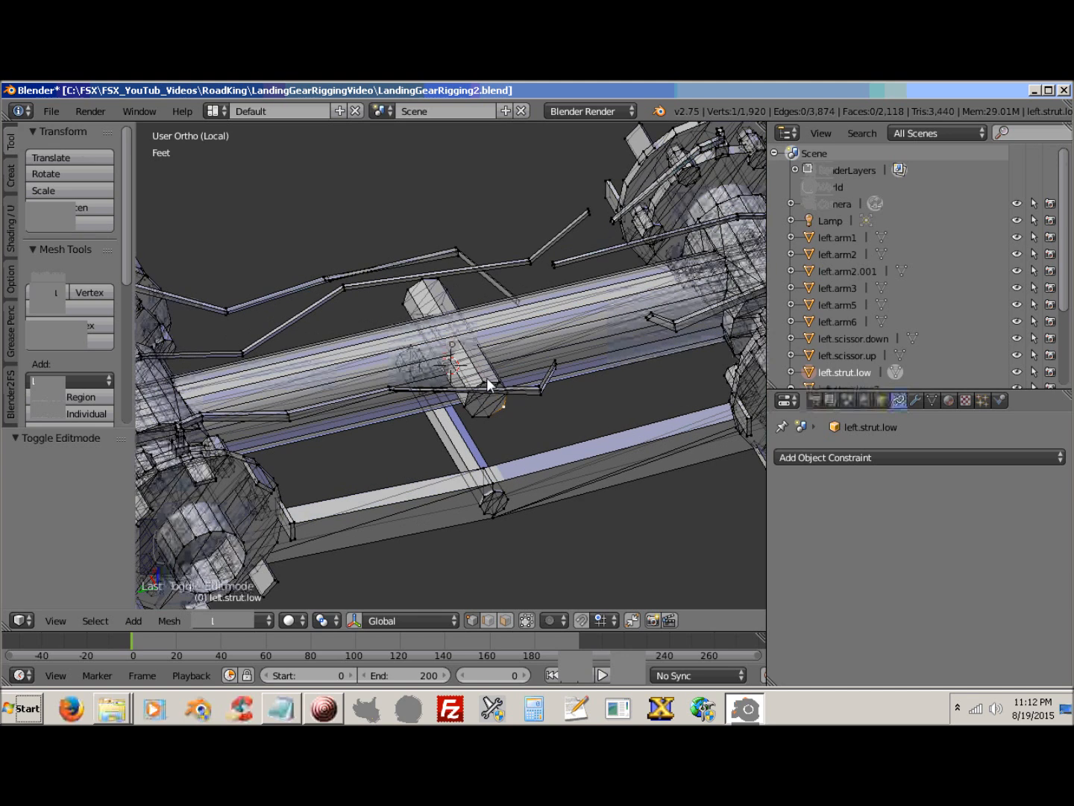
right_click(485, 388, "ctrl")
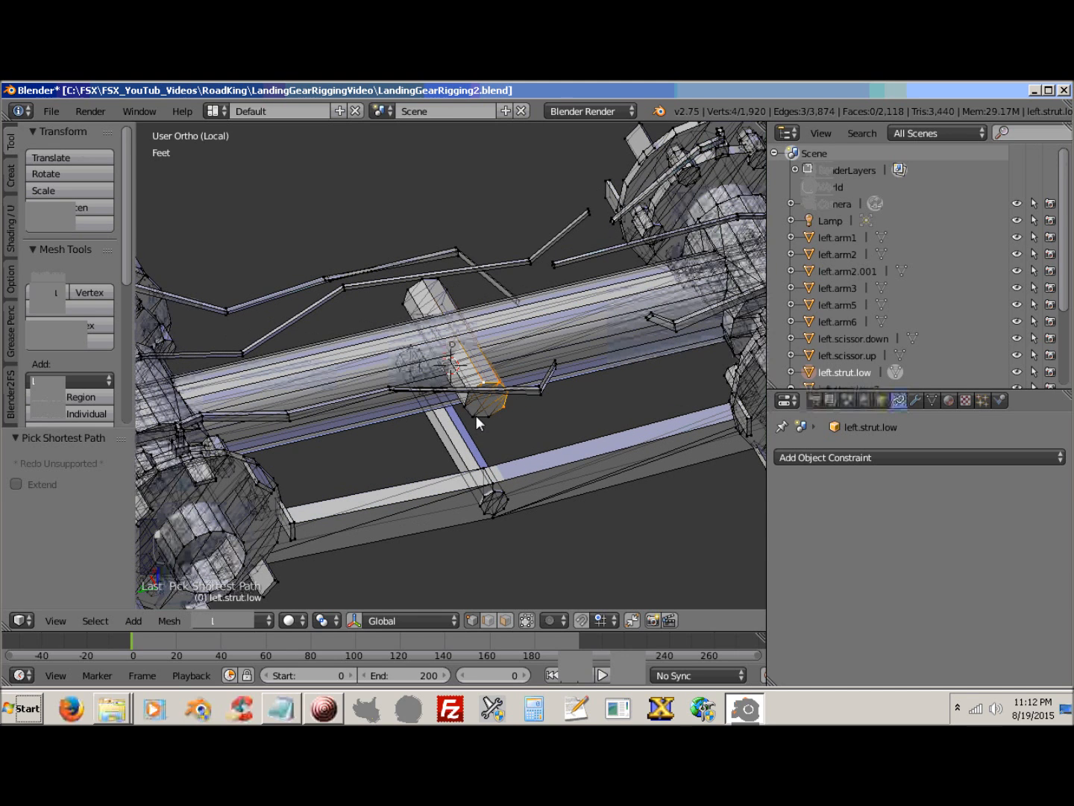
right_click(489, 419, "ctrl")
right_click(468, 400, "ctrl")
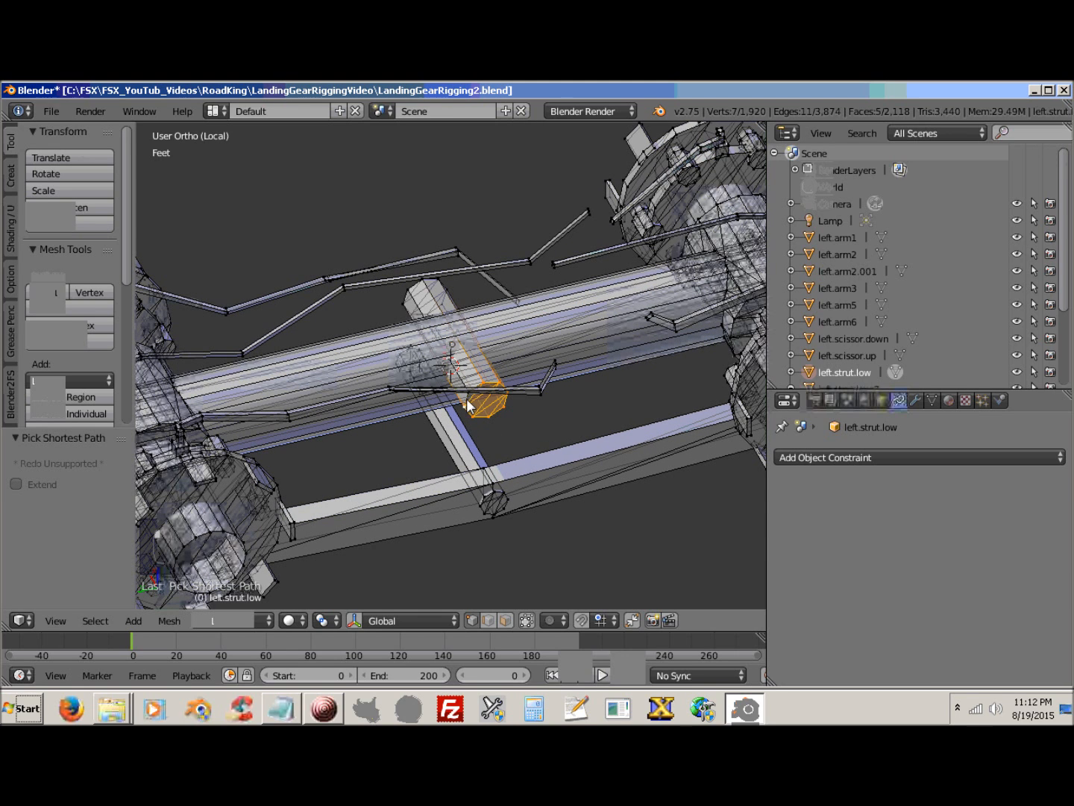
Step: Add the ring of vertices around the cross pin's opposite end and the remaining end vertices, making 16 selected in total
middle_click_drag(468, 392, 234, 345)
left_click(453, 336, "ctrl")
left_click(487, 347, "ctrl")
left_click(493, 333, "ctrl")
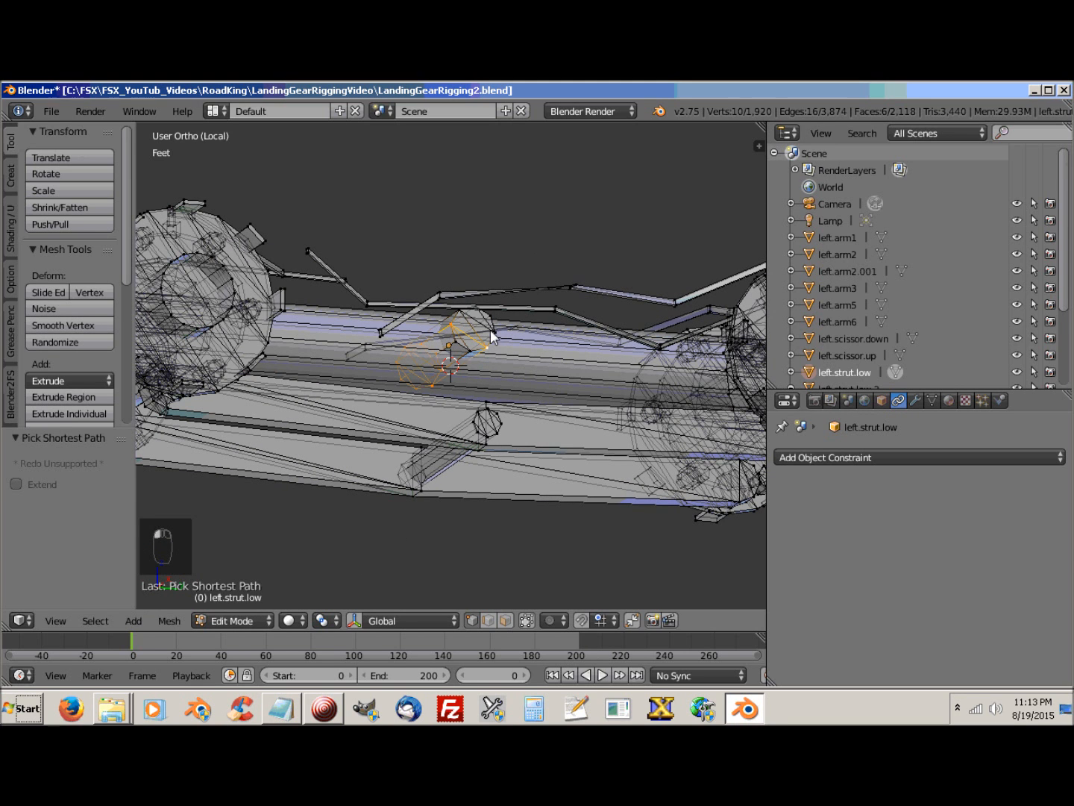
left_click(489, 320, "ctrl")
middle_click_drag(483, 388, 365, 565)
right_click(380, 412, "ctrl")
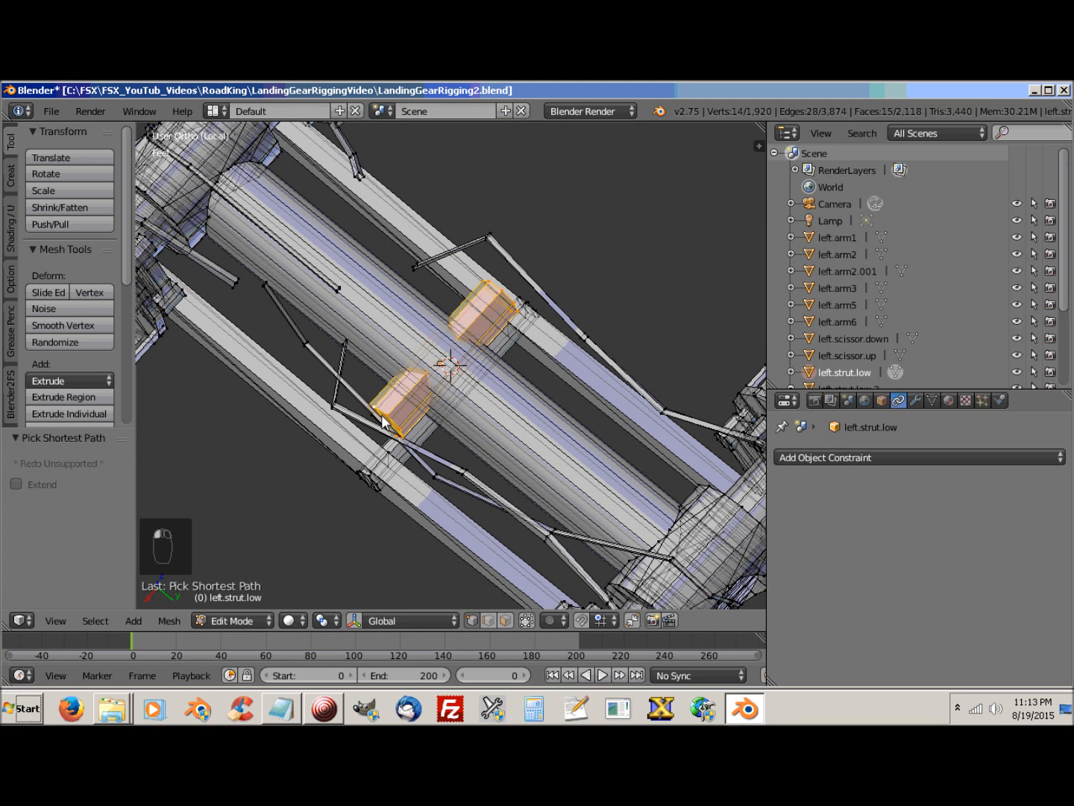
middle_click_drag(373, 483, 424, 403)
right_click(424, 403, "ctrl")
right_click(441, 408, "ctrl")
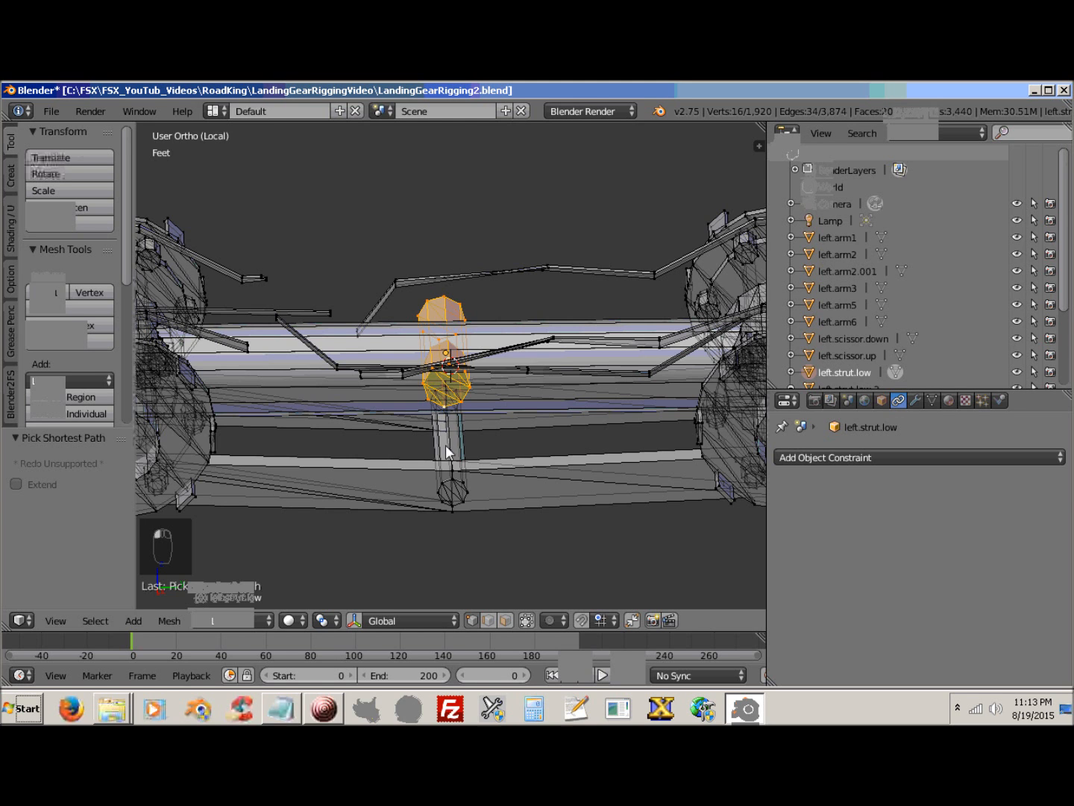
middle_click_drag(445, 445, 252, 532)
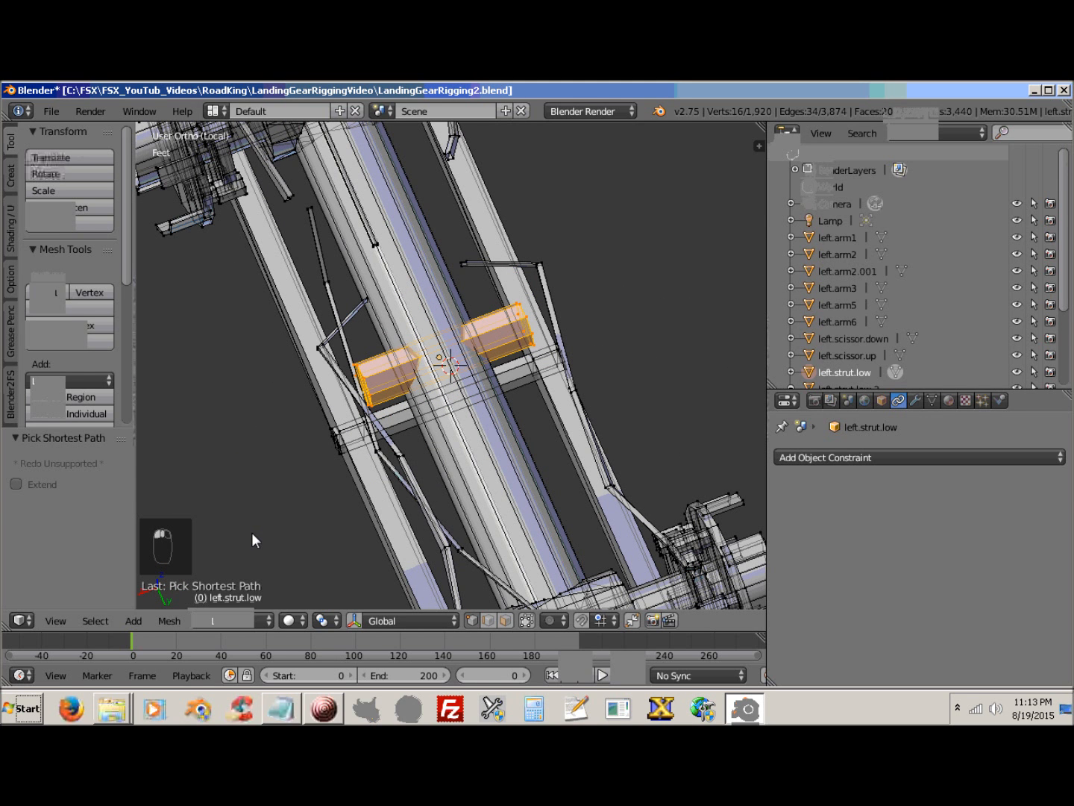
Step: Snap the 3D cursor to the selected cross-pin vertices, then return to Object Mode outside local view
key("shift+s")
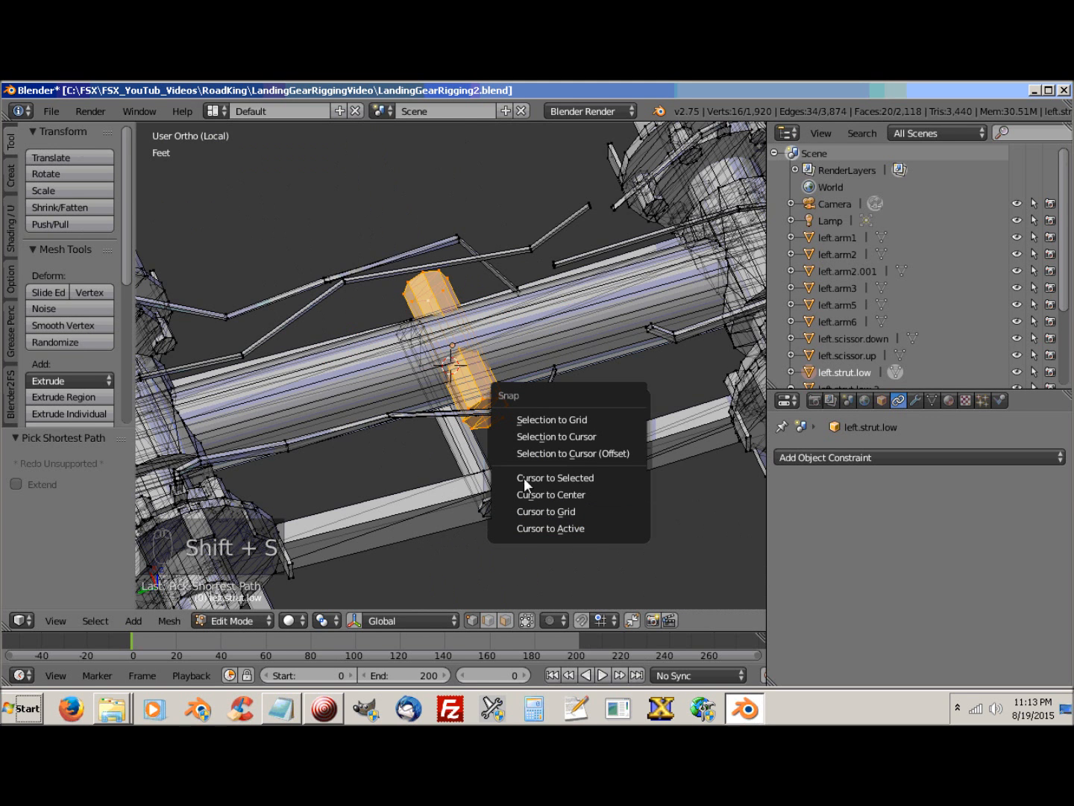
left_click(585, 479)
middle_click_drag(576, 484, 500, 378)
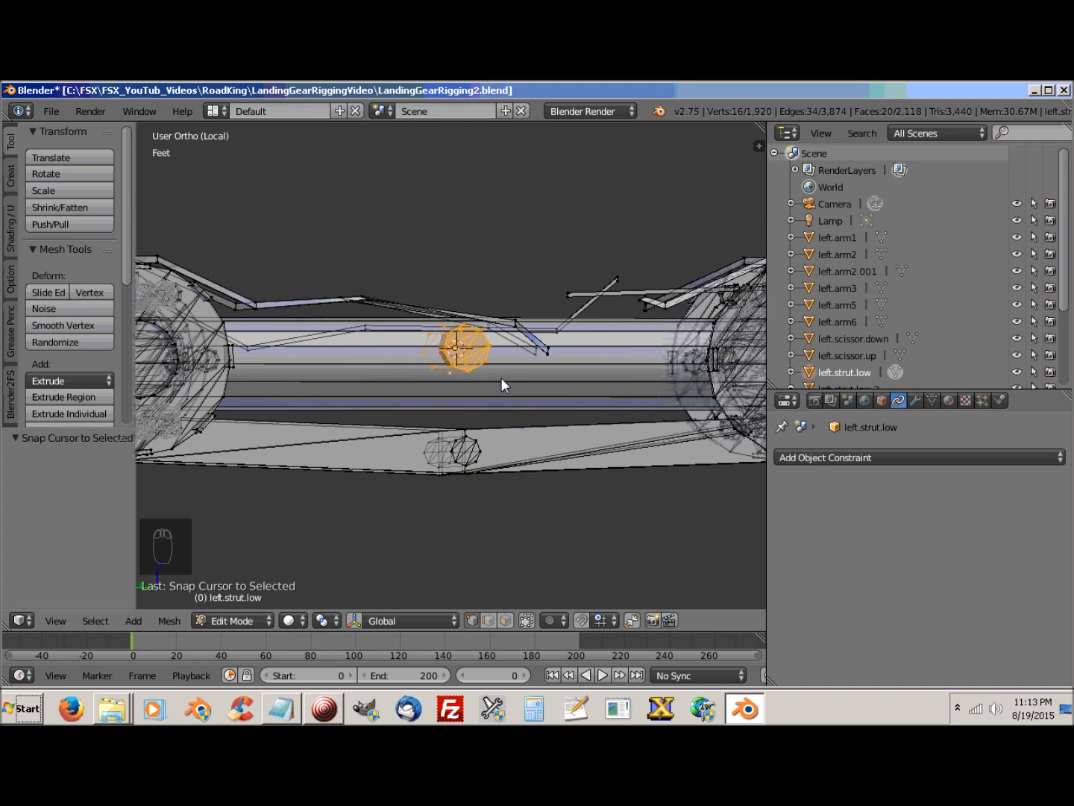
key("a")
key("Tab")
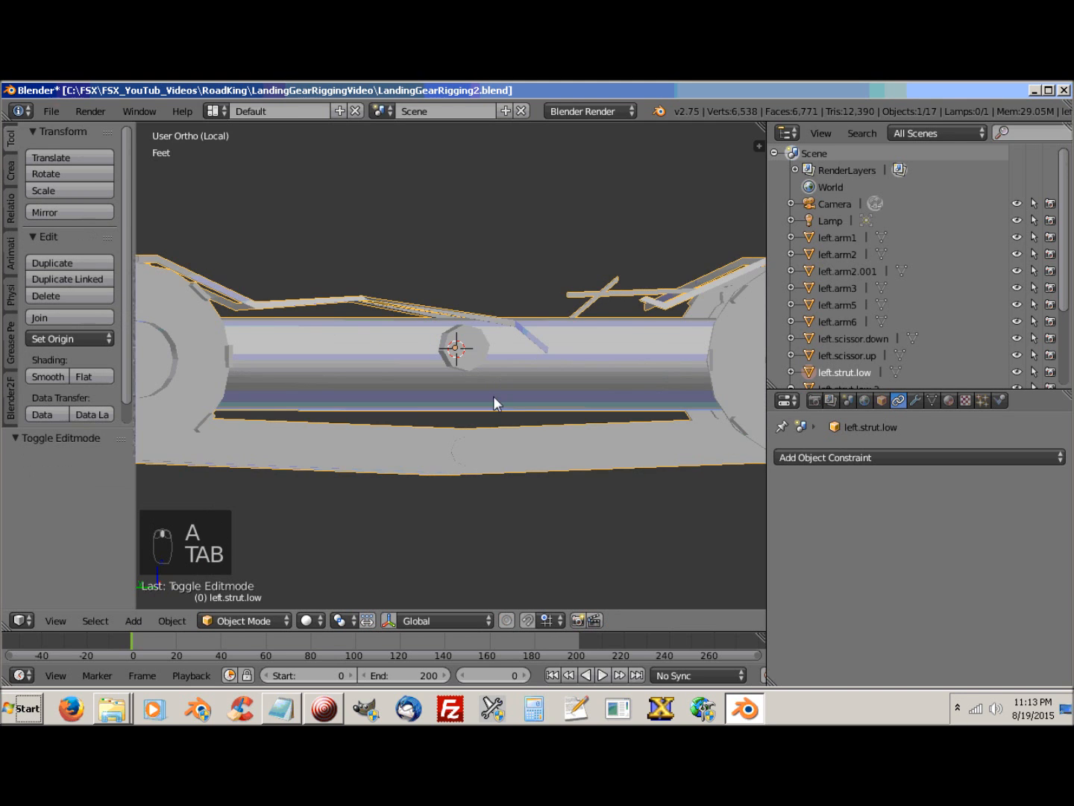
scroll(479, 409, "down", 5)
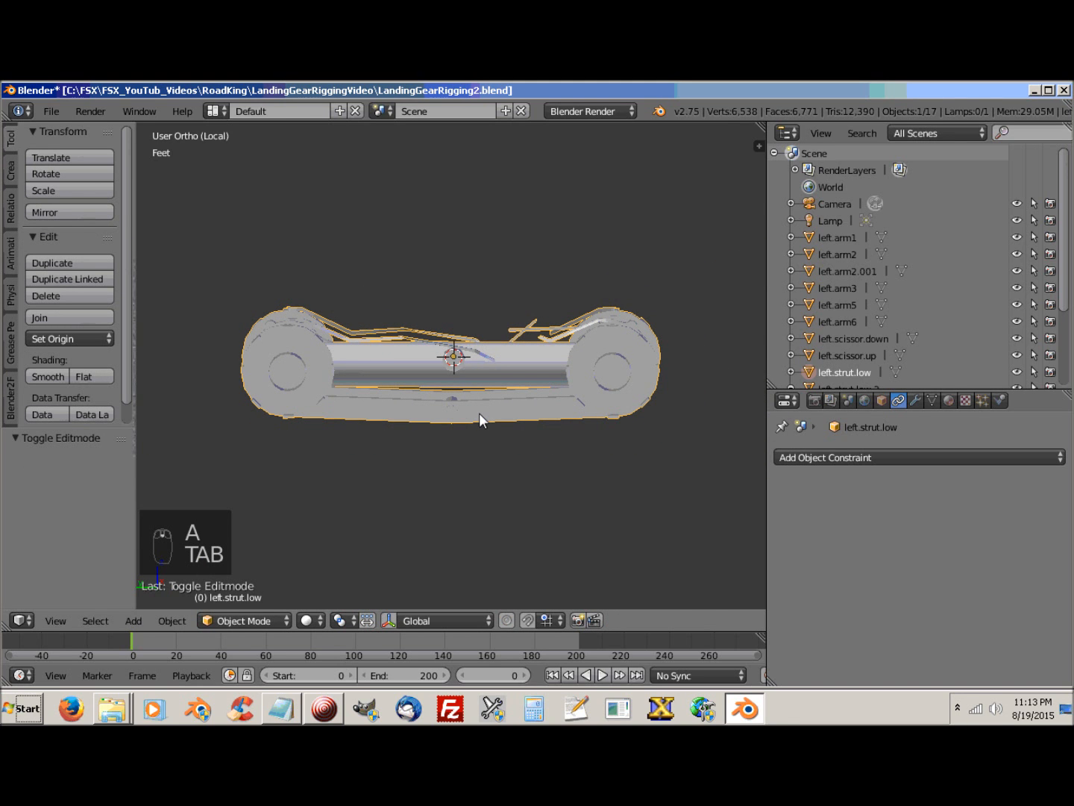
key("KP_Divide")
Step: Try rotating left.strut.low around the global X axis, cancelling the rotation
scroll(447, 453, "up", 3)
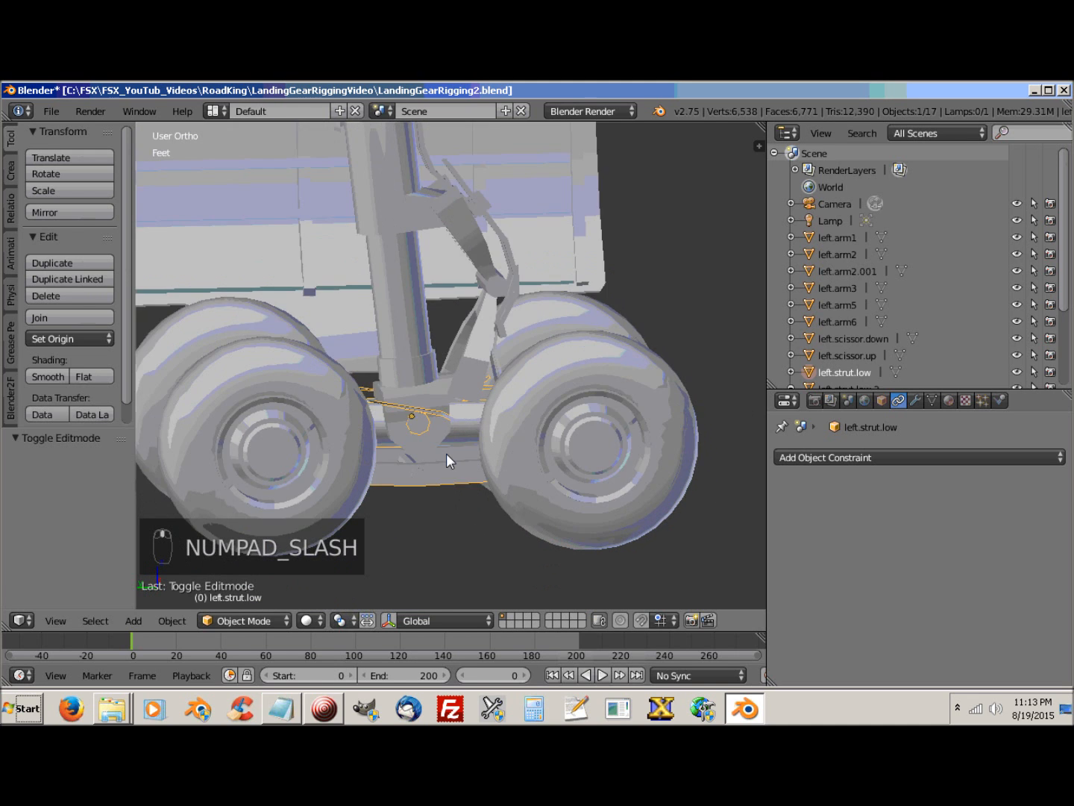
scroll(437, 448, "down", 5)
scroll(430, 467, "down", 2, "shift")
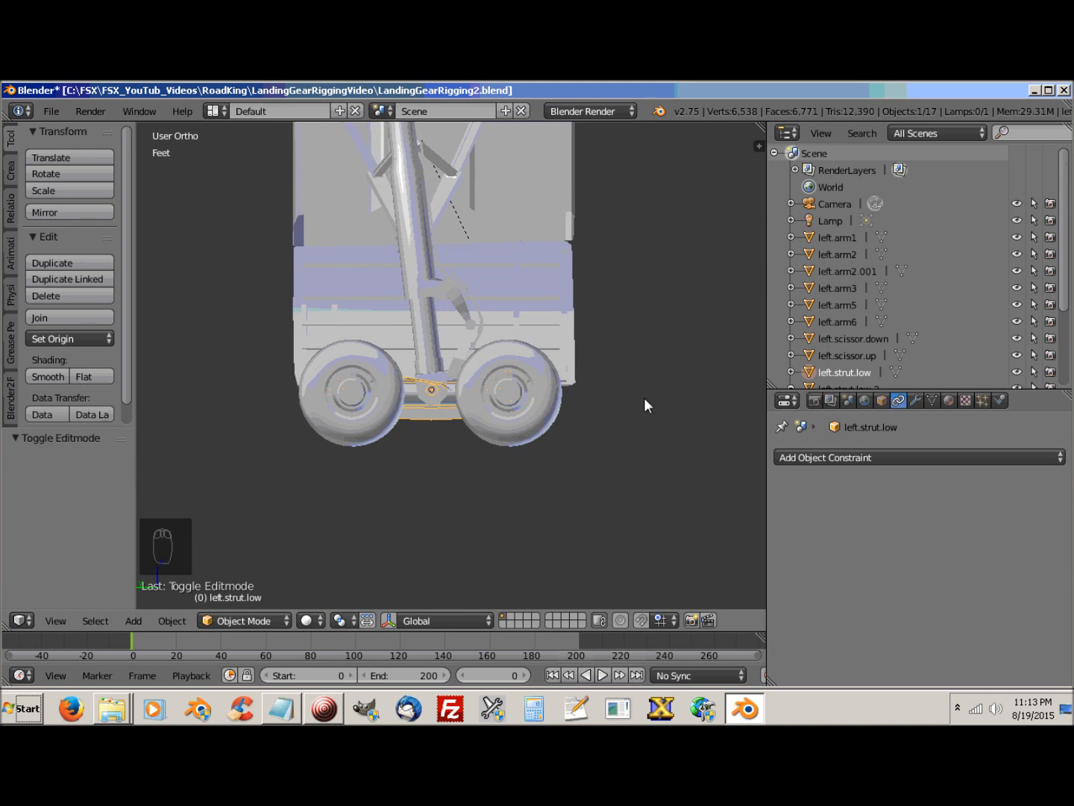
key("r")
key("x")
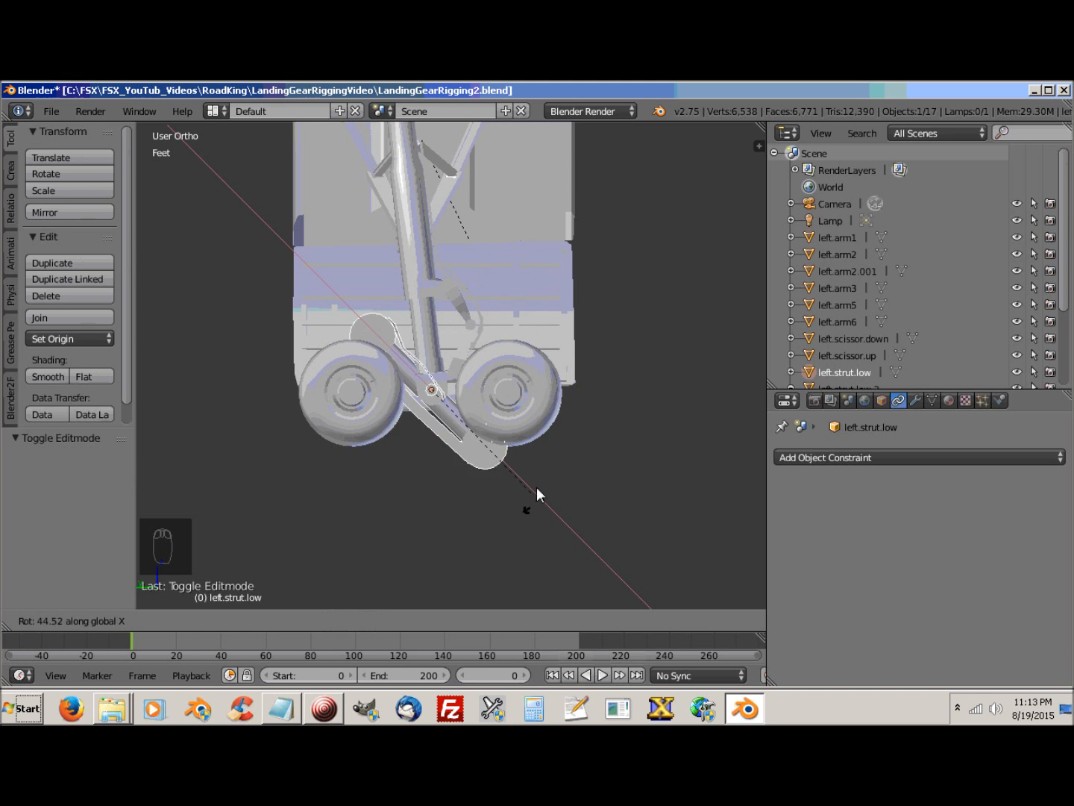
left_click(580, 384)
middle_click_drag(585, 460, 571, 532)
scroll(467, 533, "up", 3)
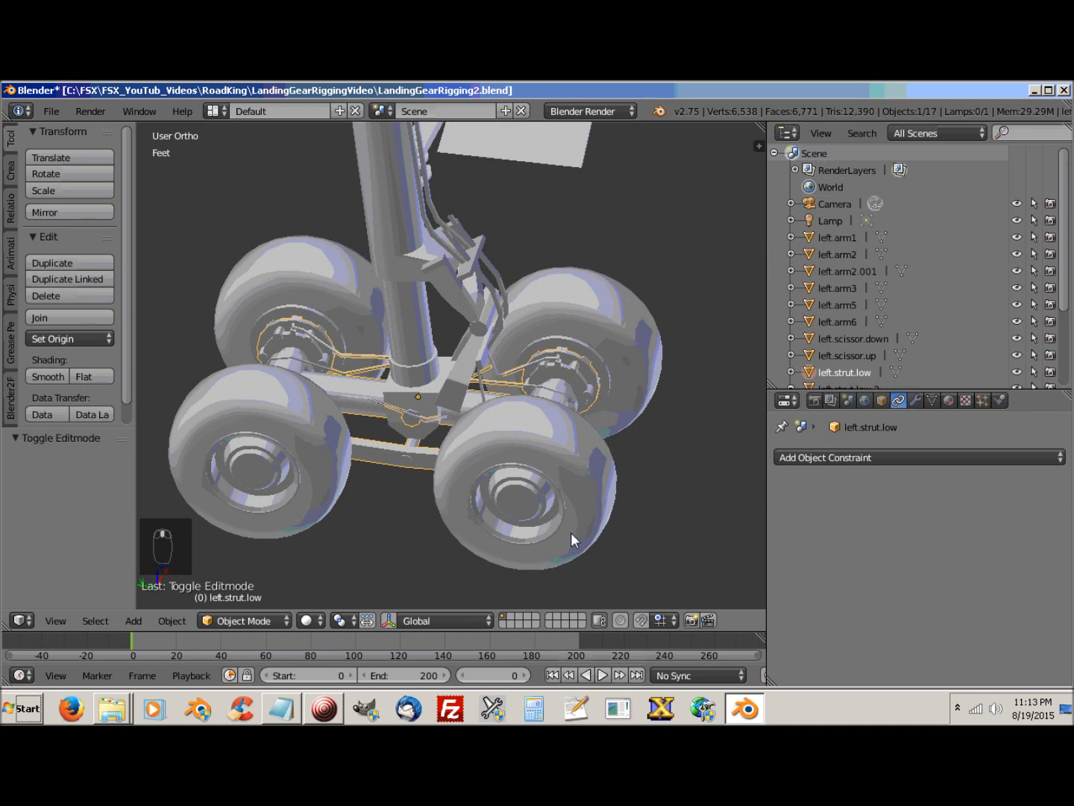
middle_click_drag(400, 452, 176, 431)
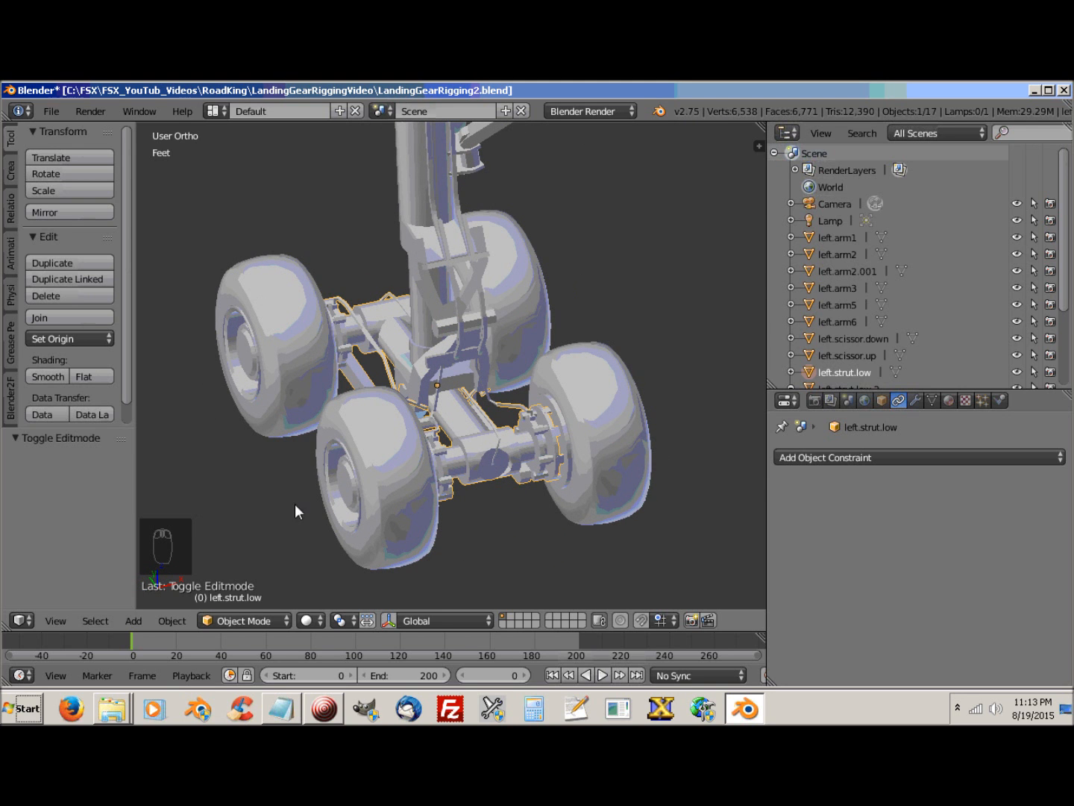
middle_click_drag(395, 532, 590, 476)
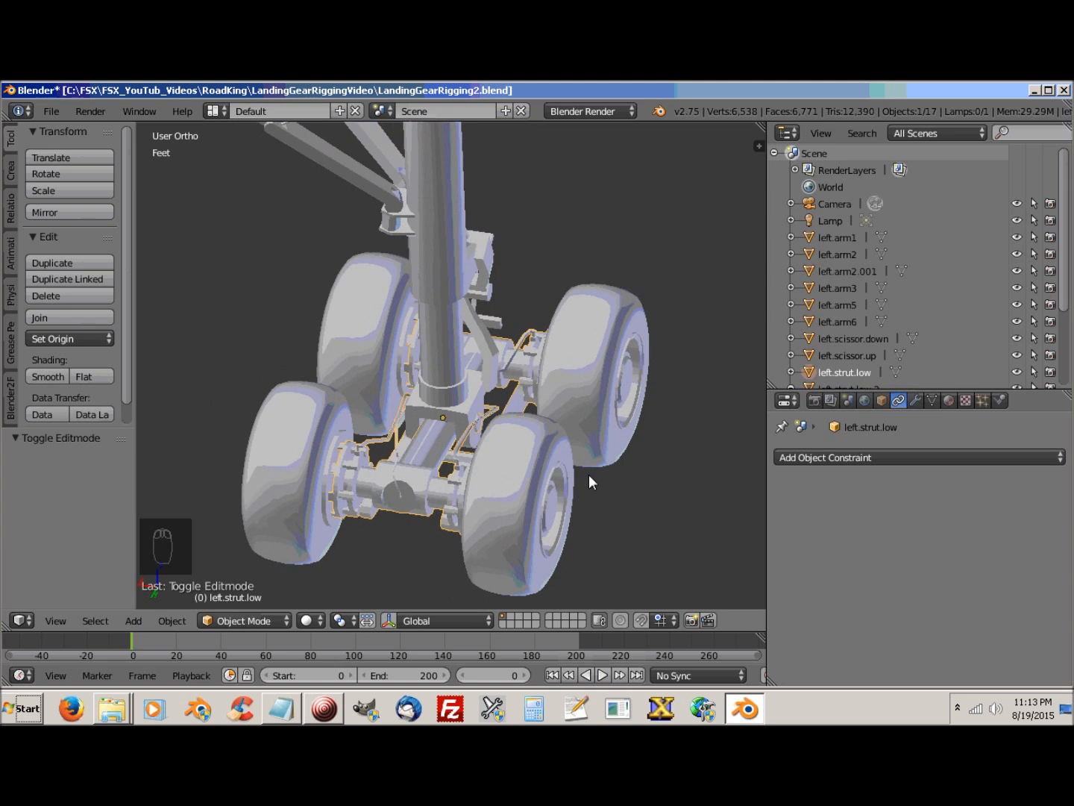
right_click(520, 471)
middle_click_drag(519, 472, 548, 520)
right_click(527, 456, "shift")
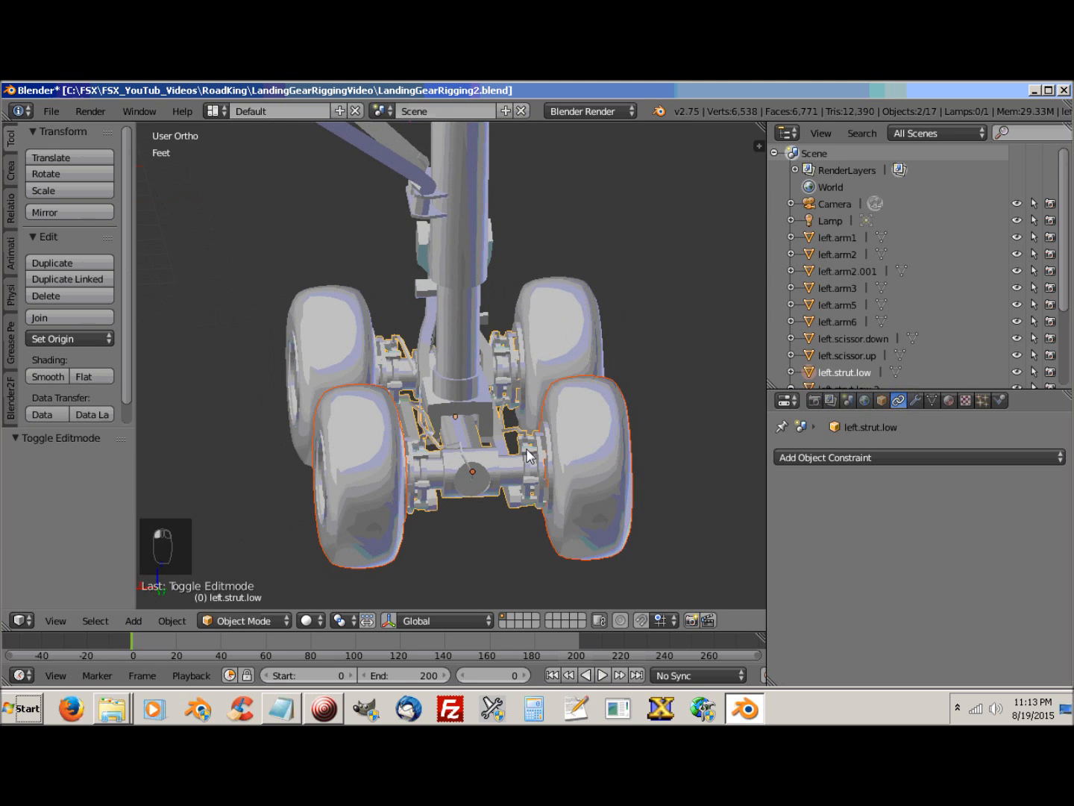
right_click(528, 456)
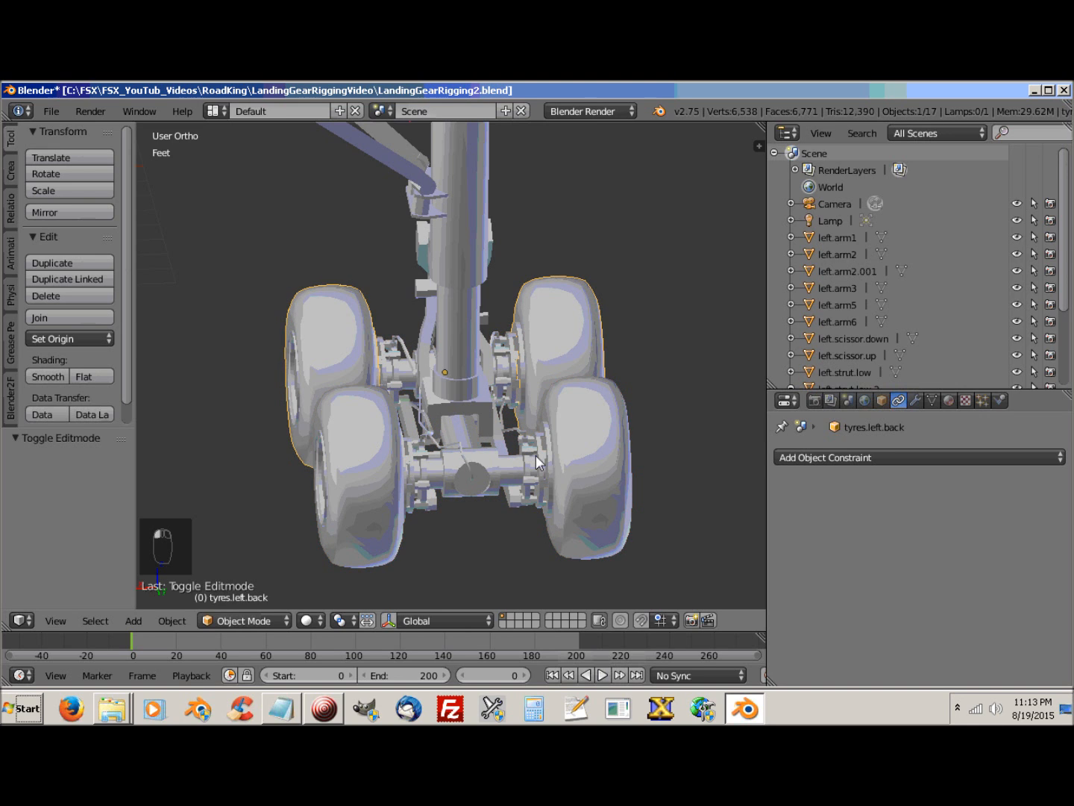
Step: Parent the front and back left tyre pairs to left.strut.low with the Object option, then deselect everything
right_click(595, 444)
right_click(563, 329, "shift")
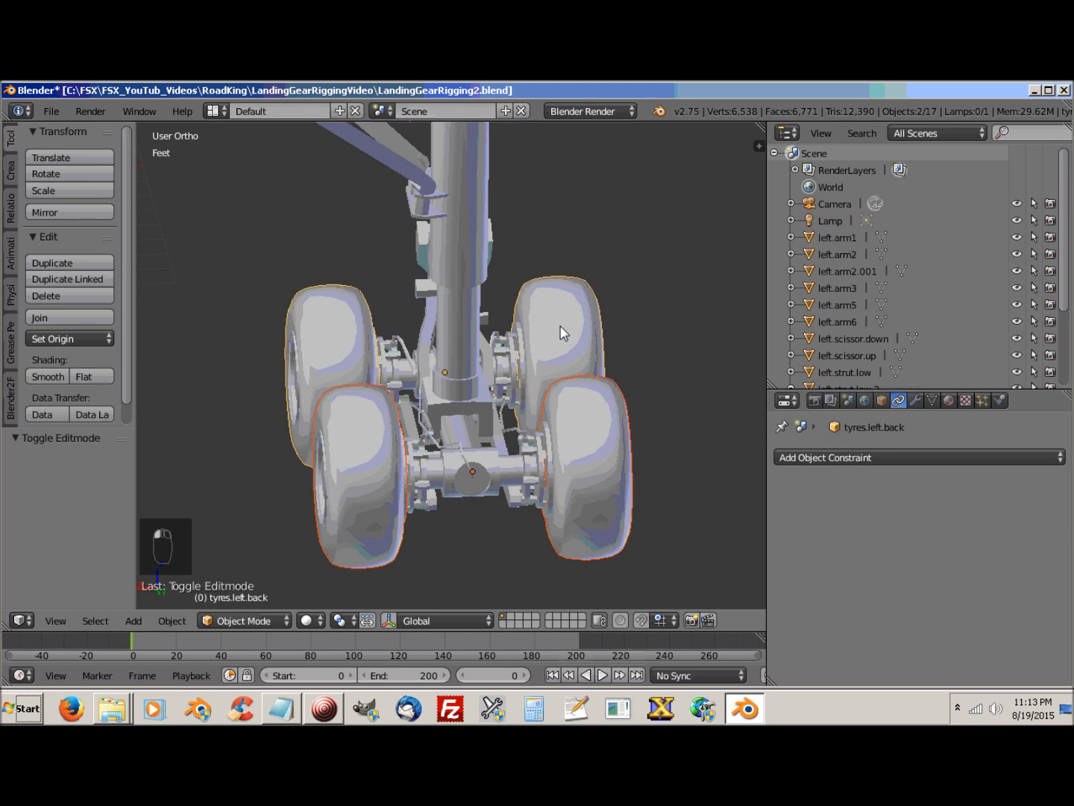
right_click(493, 465, "shift")
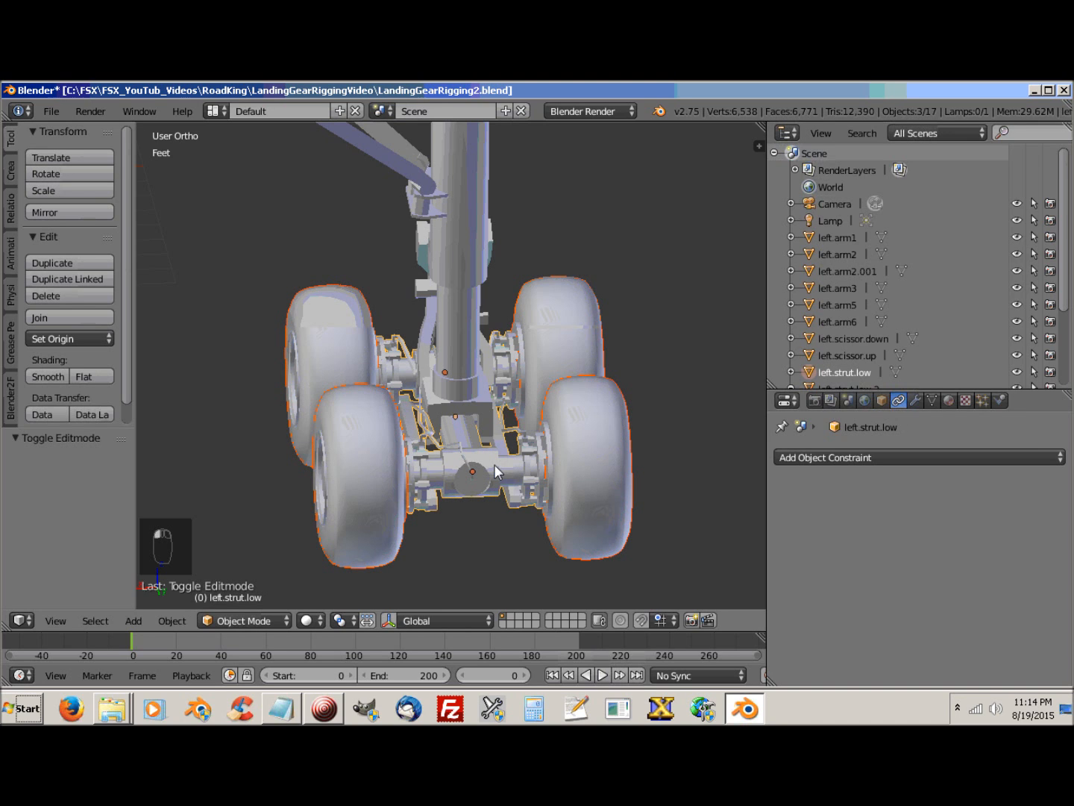
key("ctrl+p")
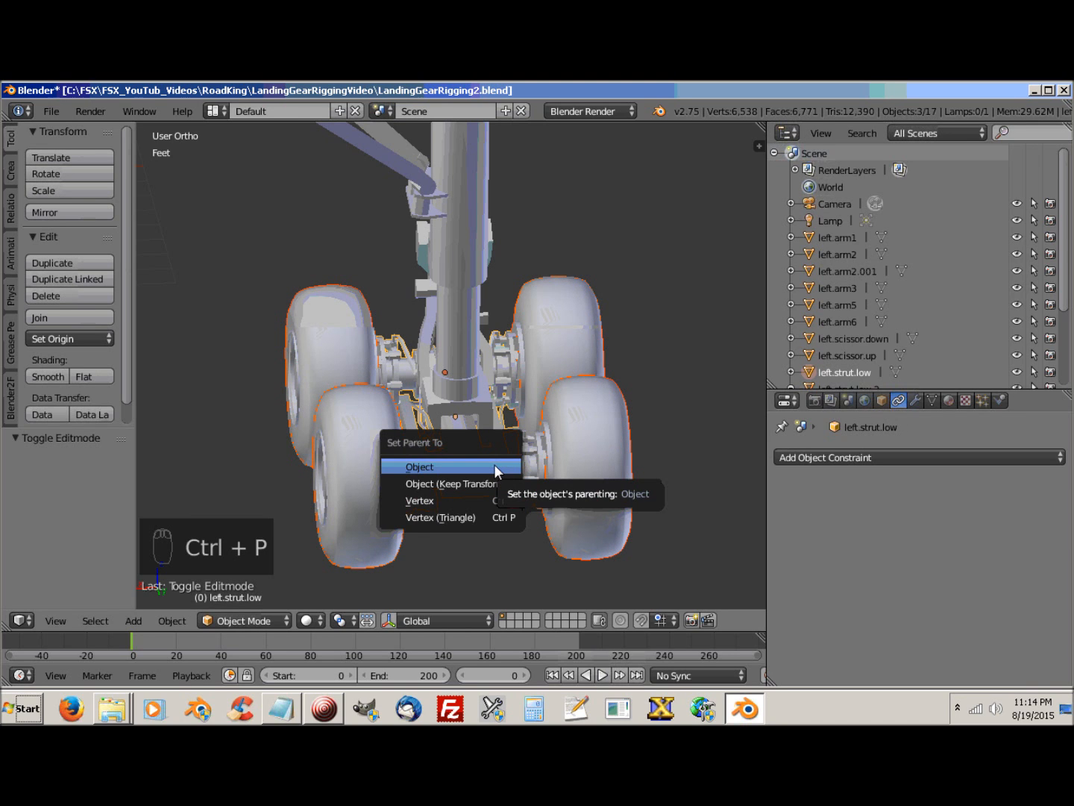
left_click(446, 466)
key("a")
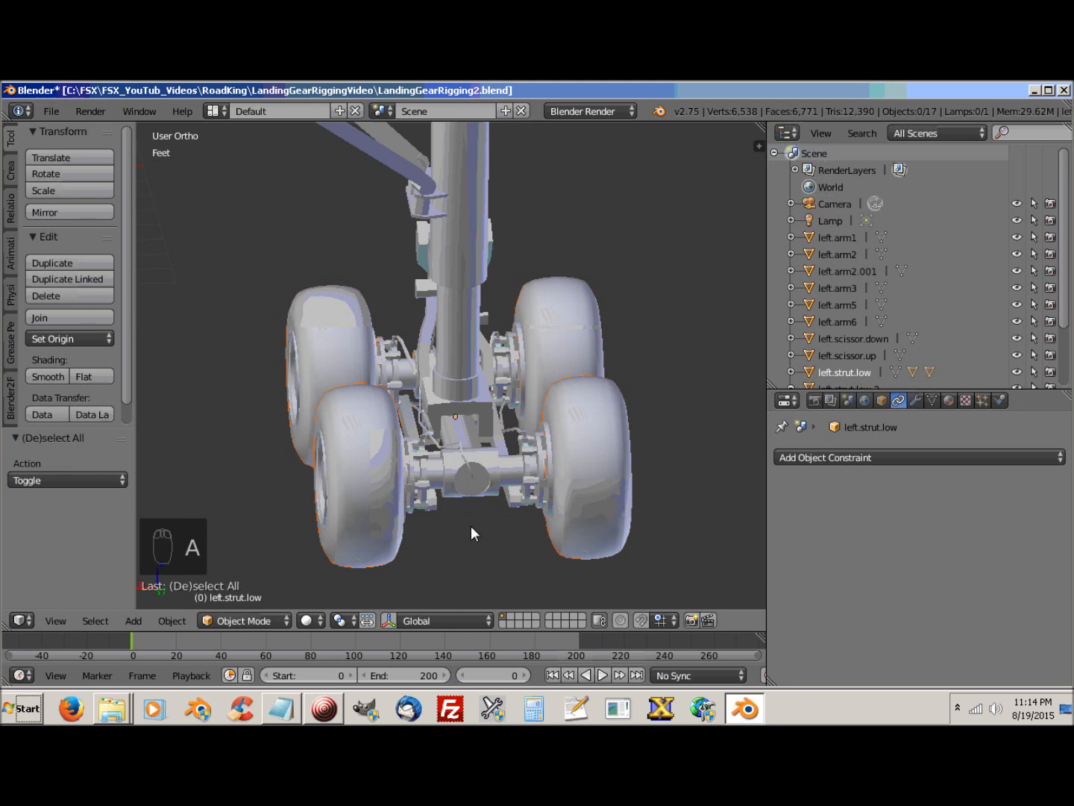
Step: Select left.strut.low and try rotating it with its parented tyres around global X in the left side view, cancelling the rotation
middle_click_drag(496, 534, 352, 493)
right_click(550, 469)
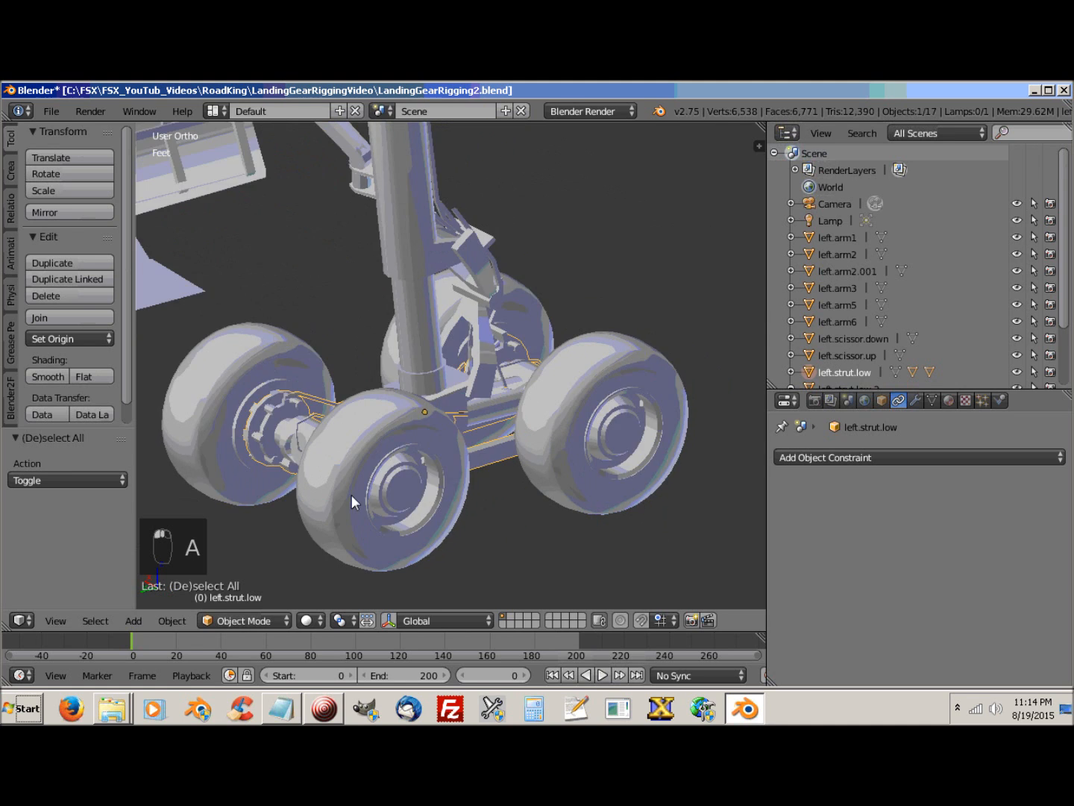
key("ctrl+KP_3")
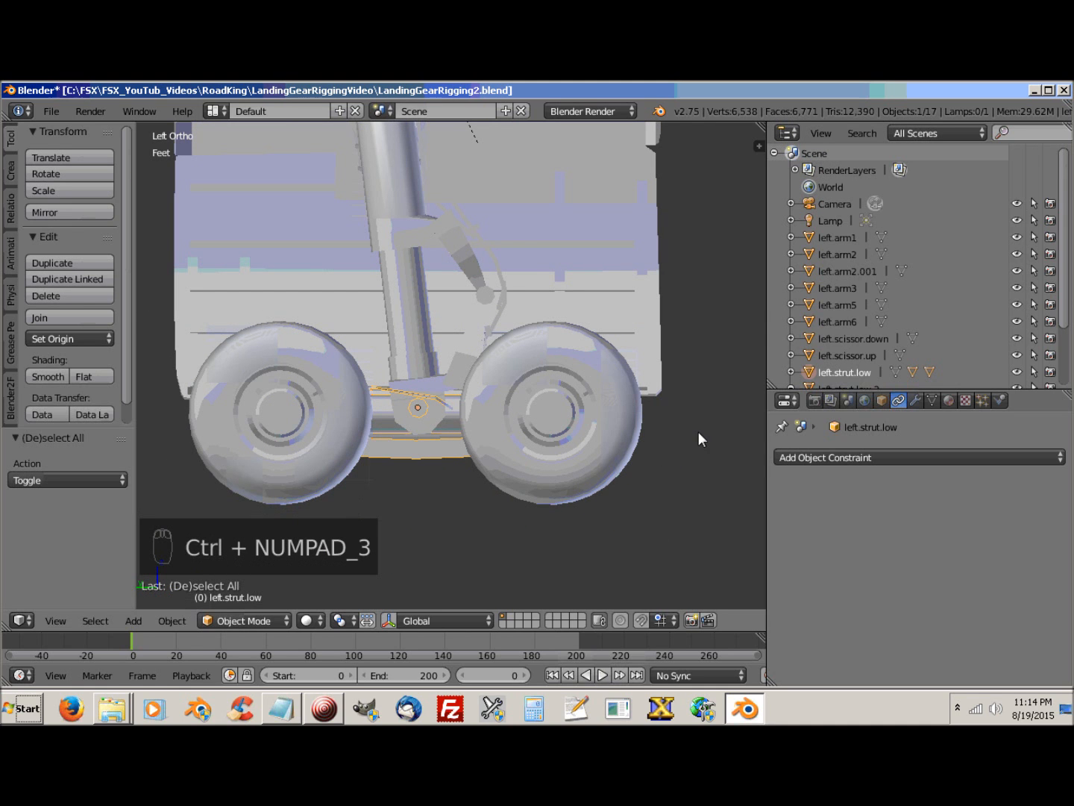
key("r")
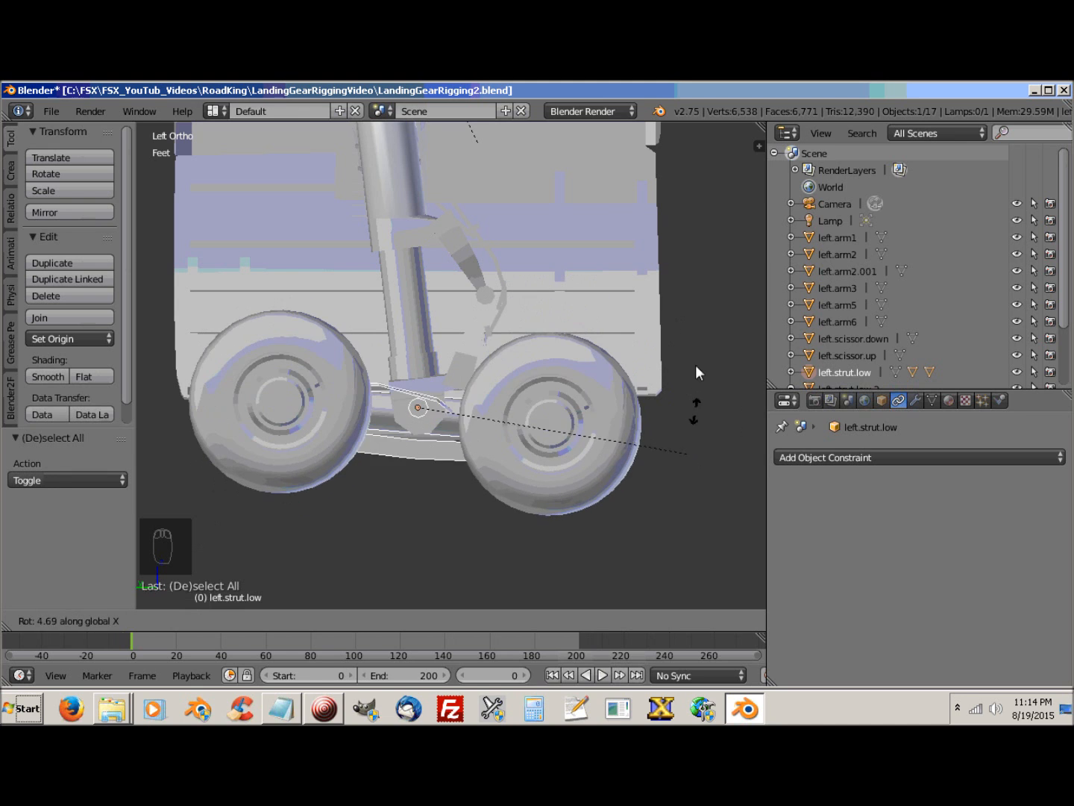
right_click(696, 419)
Step: Parent left.strut.low to left.strut.low.2 using the Object option
middle_click_drag(632, 480, 635, 534)
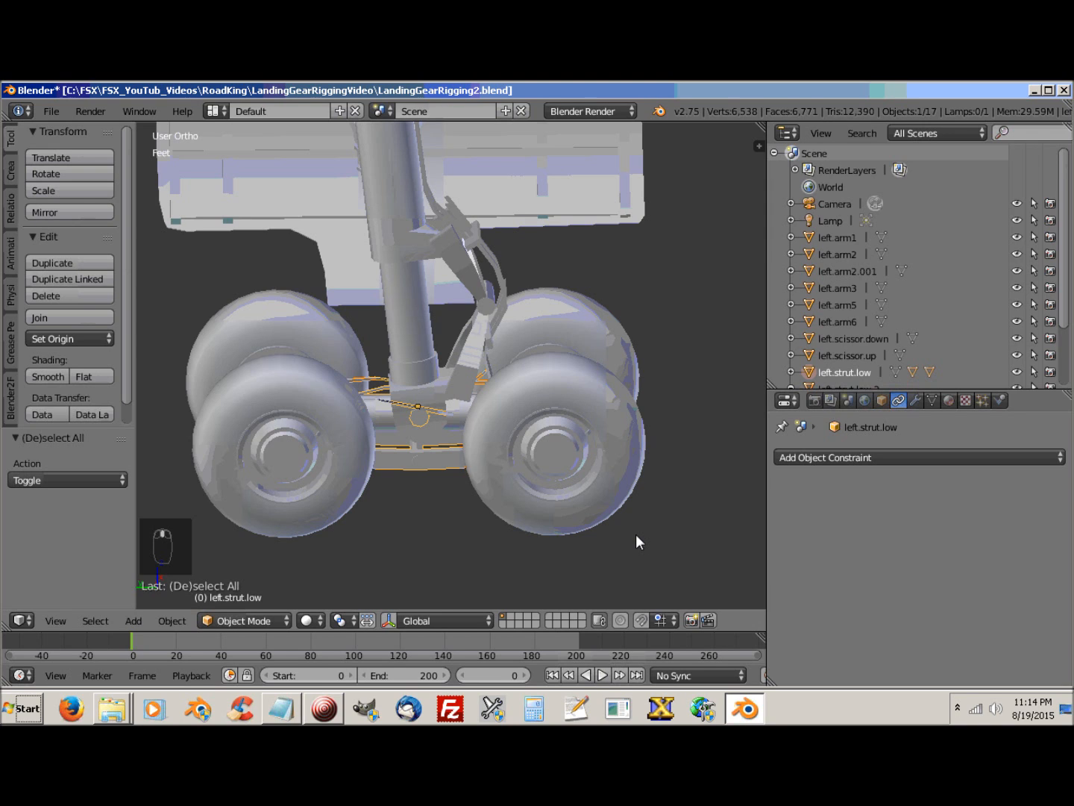
middle_click_drag(636, 533, 600, 547)
right_click(428, 419)
middle_click_drag(429, 419, 322, 462)
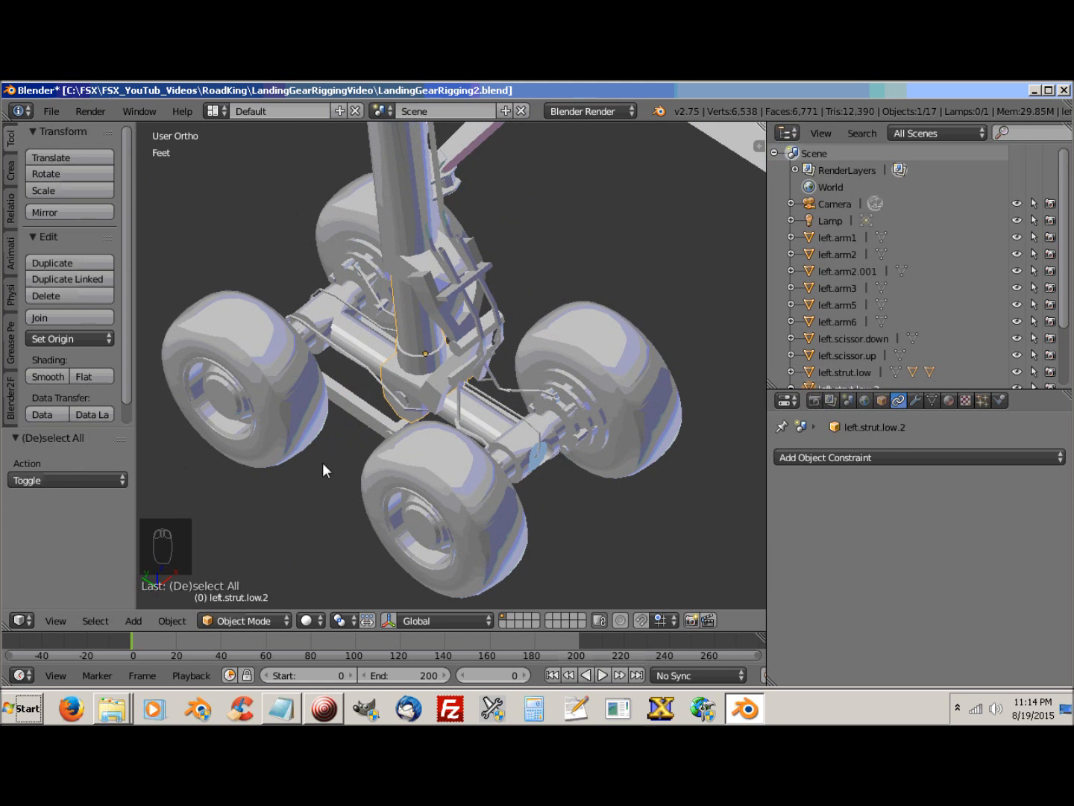
right_click(533, 442)
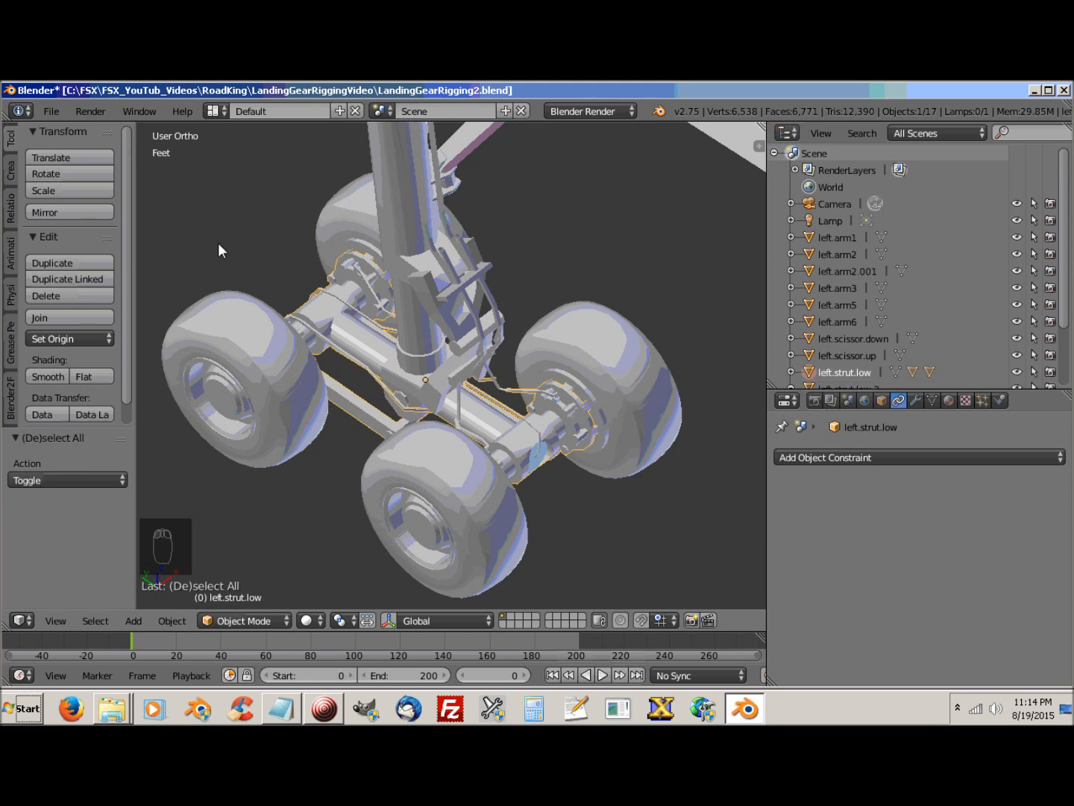
middle_click_drag(486, 445, 560, 422)
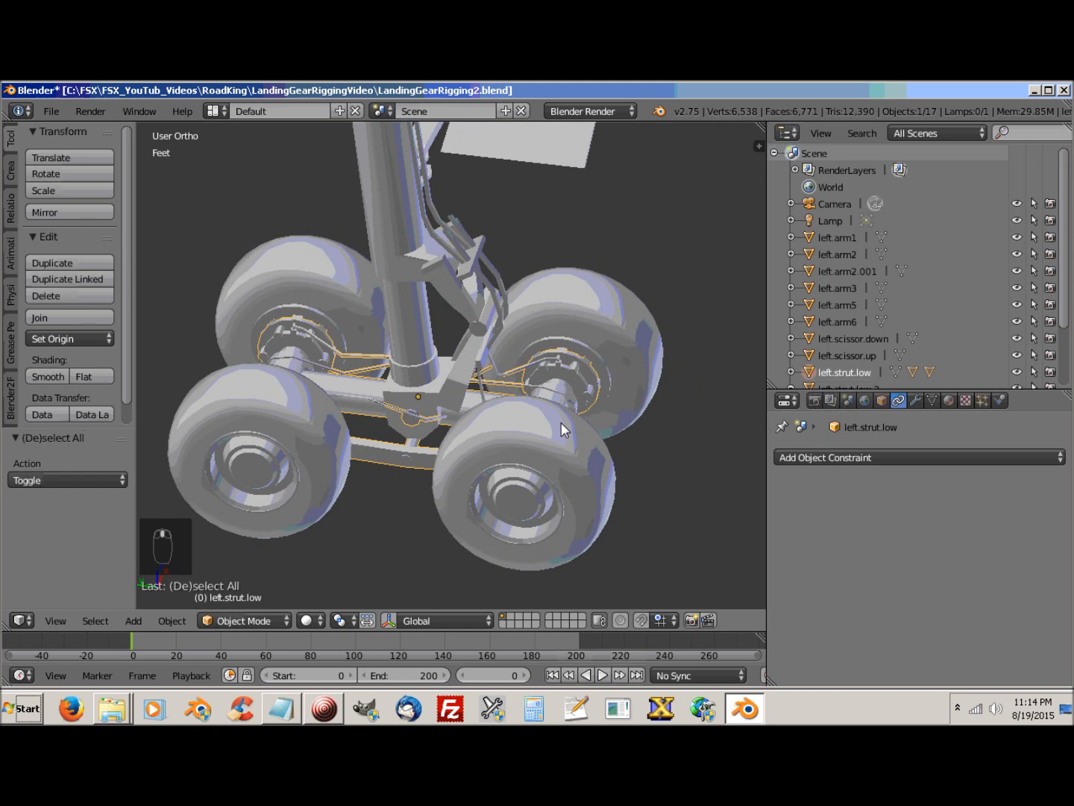
right_click(422, 333, "shift")
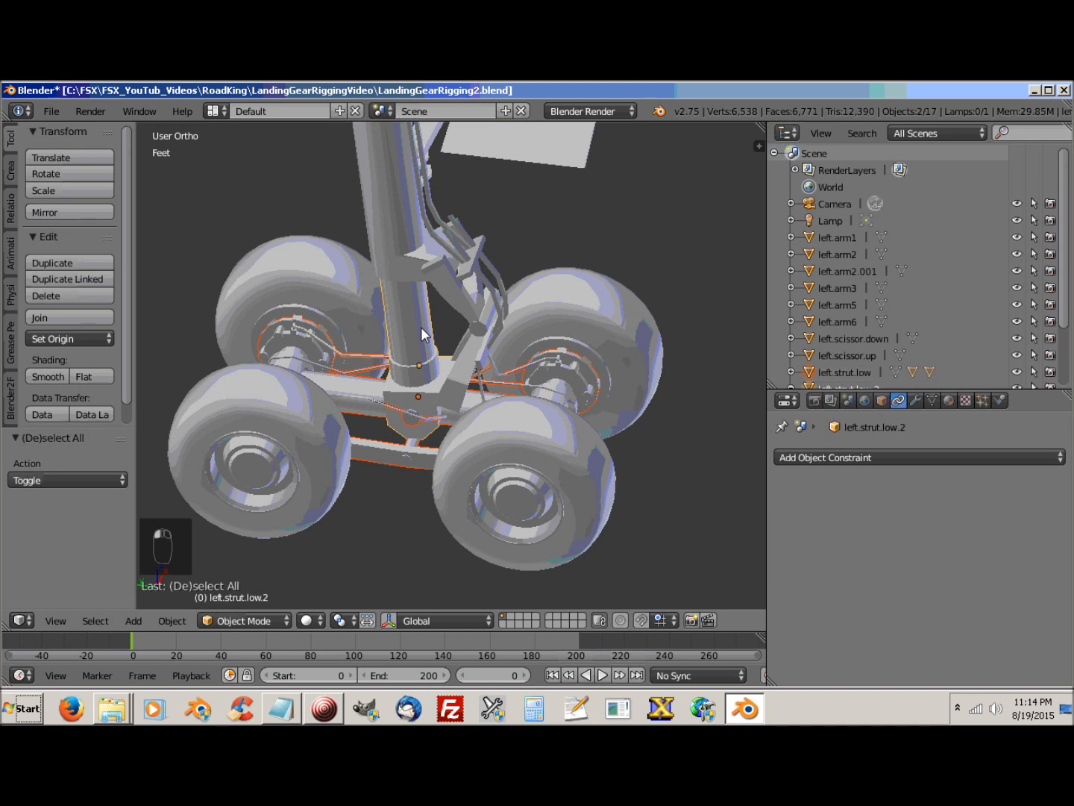
key("ctrl+p")
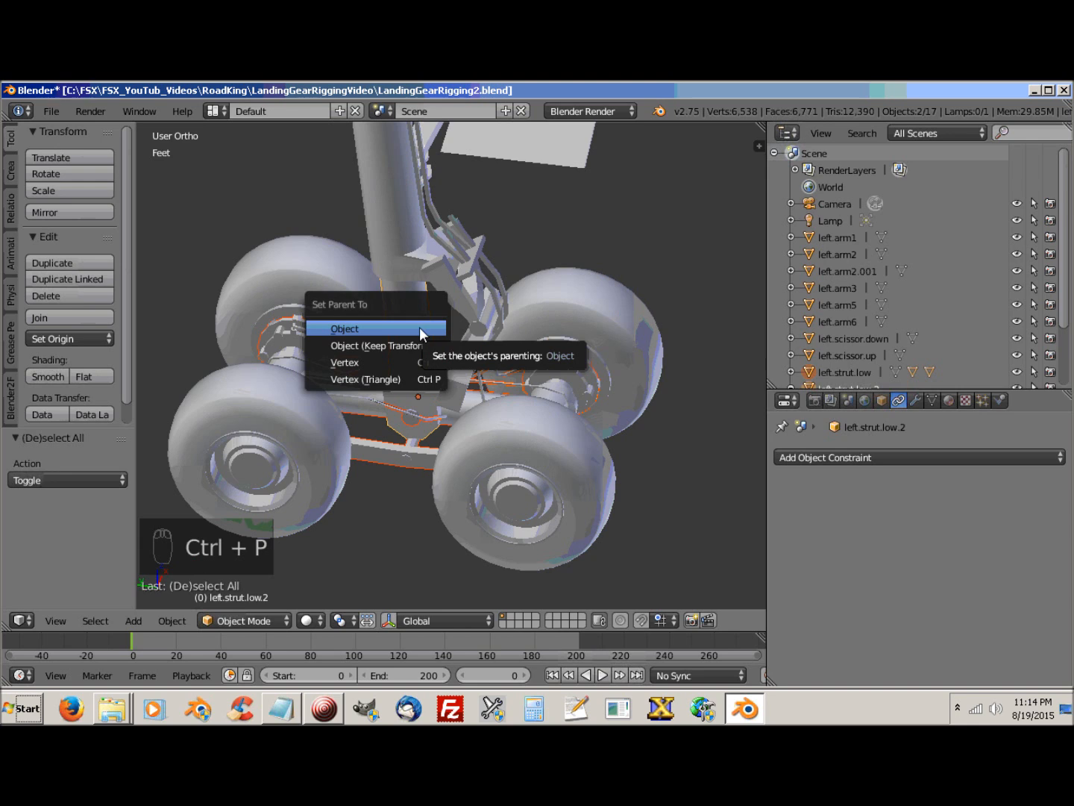
left_click(375, 329)
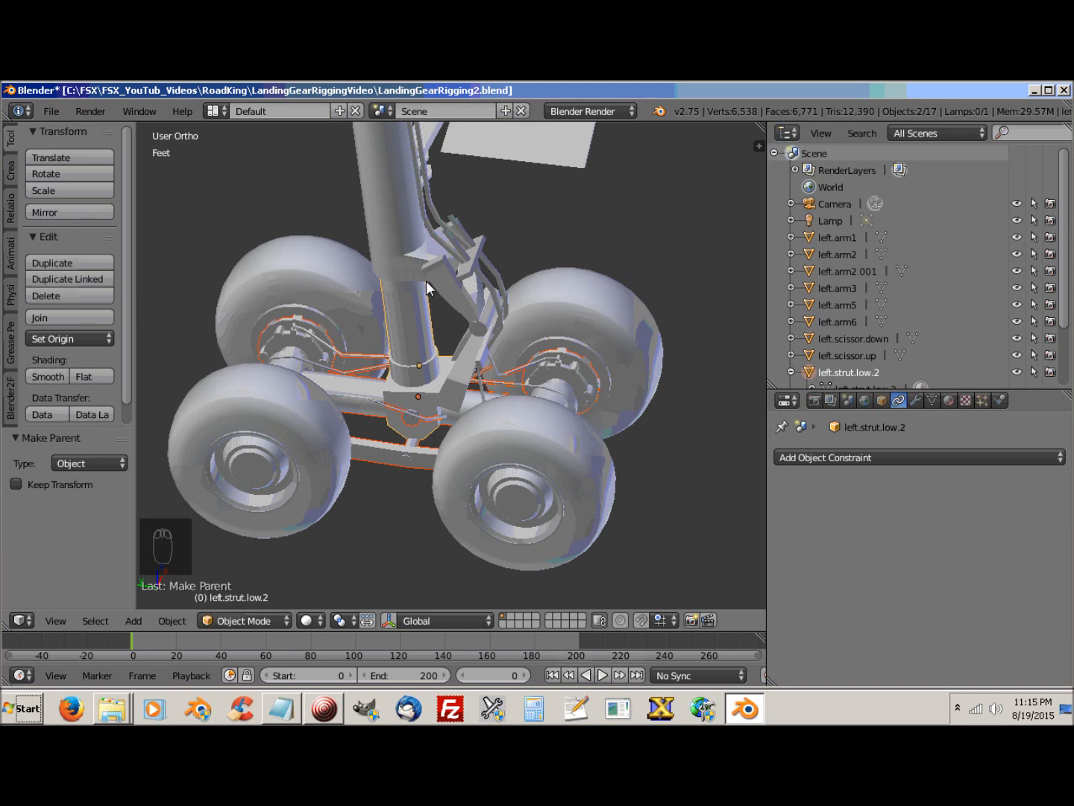
Step: Parent the lower scissor link, left.scissor.down, to left.strut.low.2 using the Object option
middle_click_drag(419, 371, 470, 351)
right_click(470, 346)
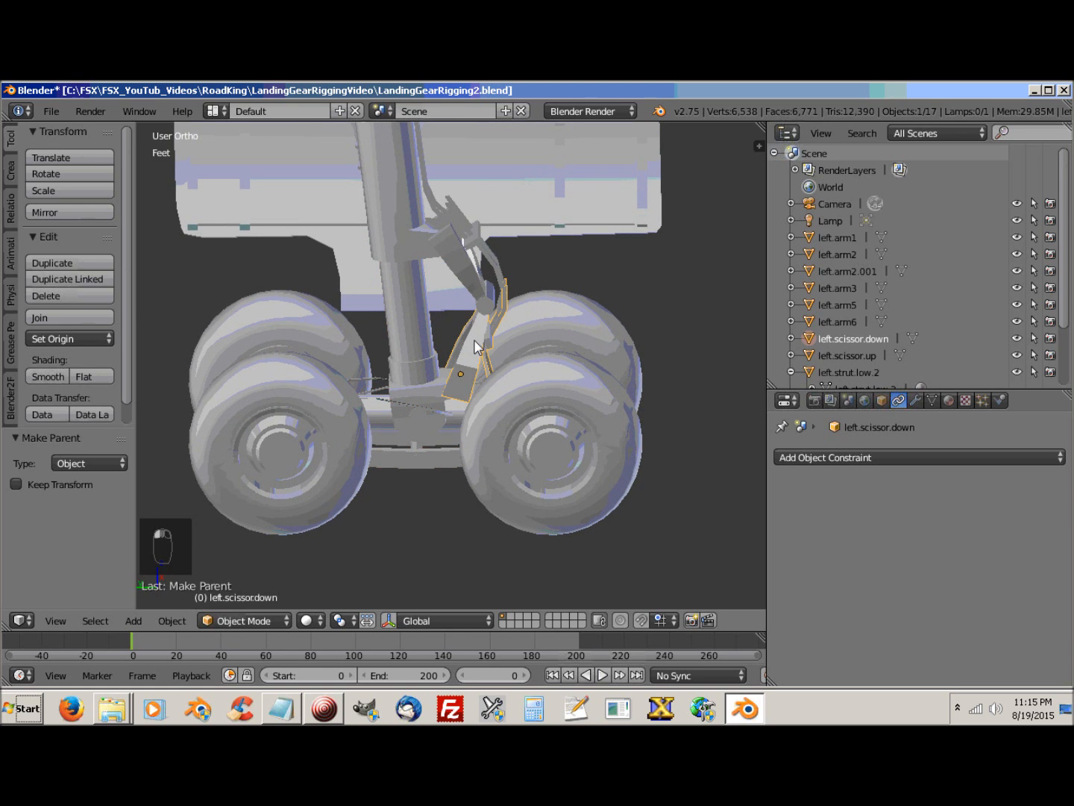
right_click(407, 337, "shift")
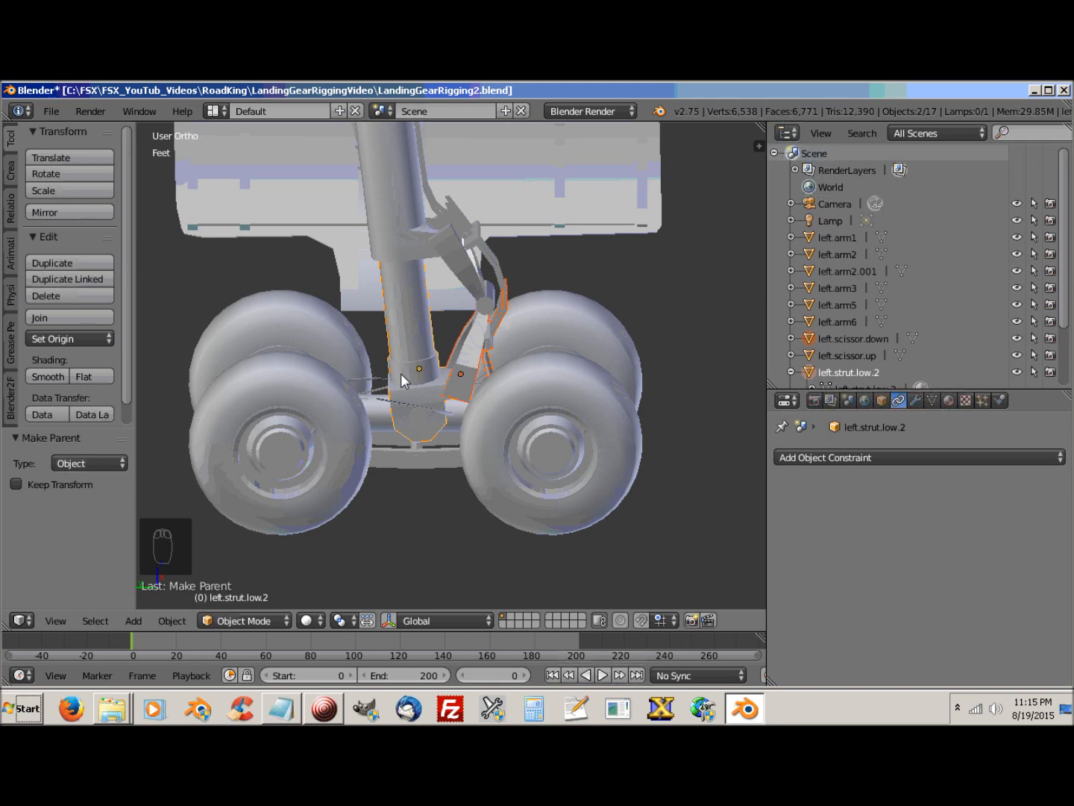
key("ctrl+p")
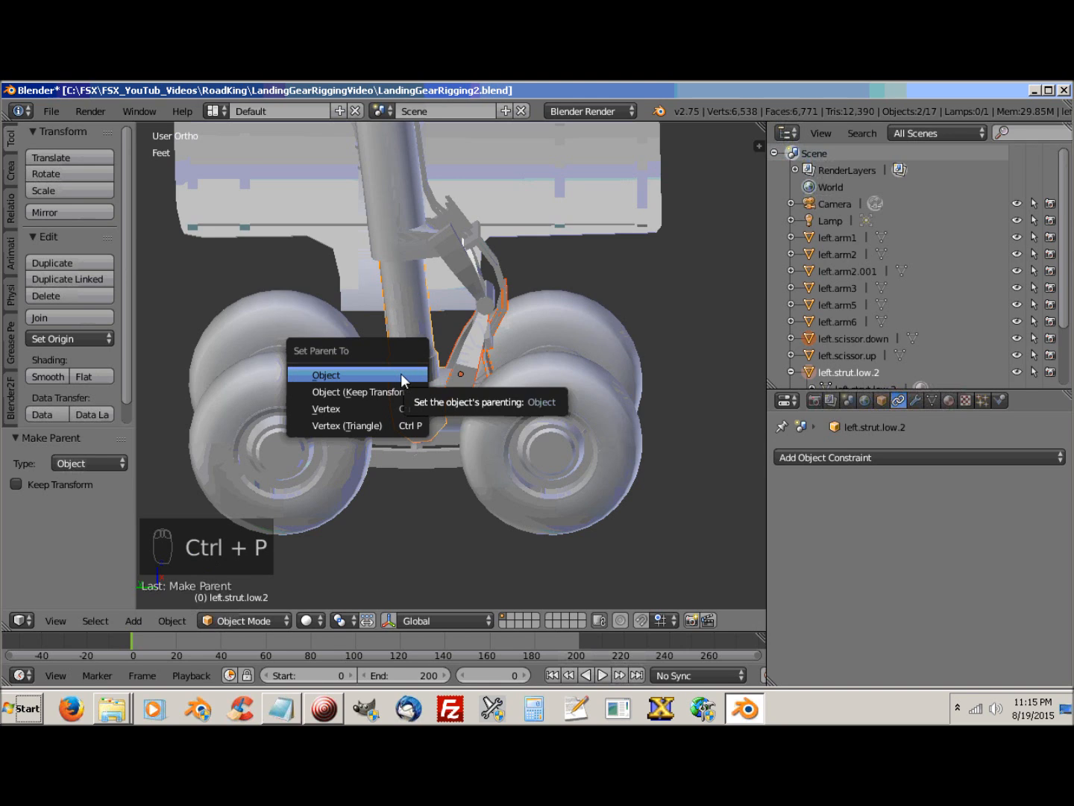
left_click(343, 373)
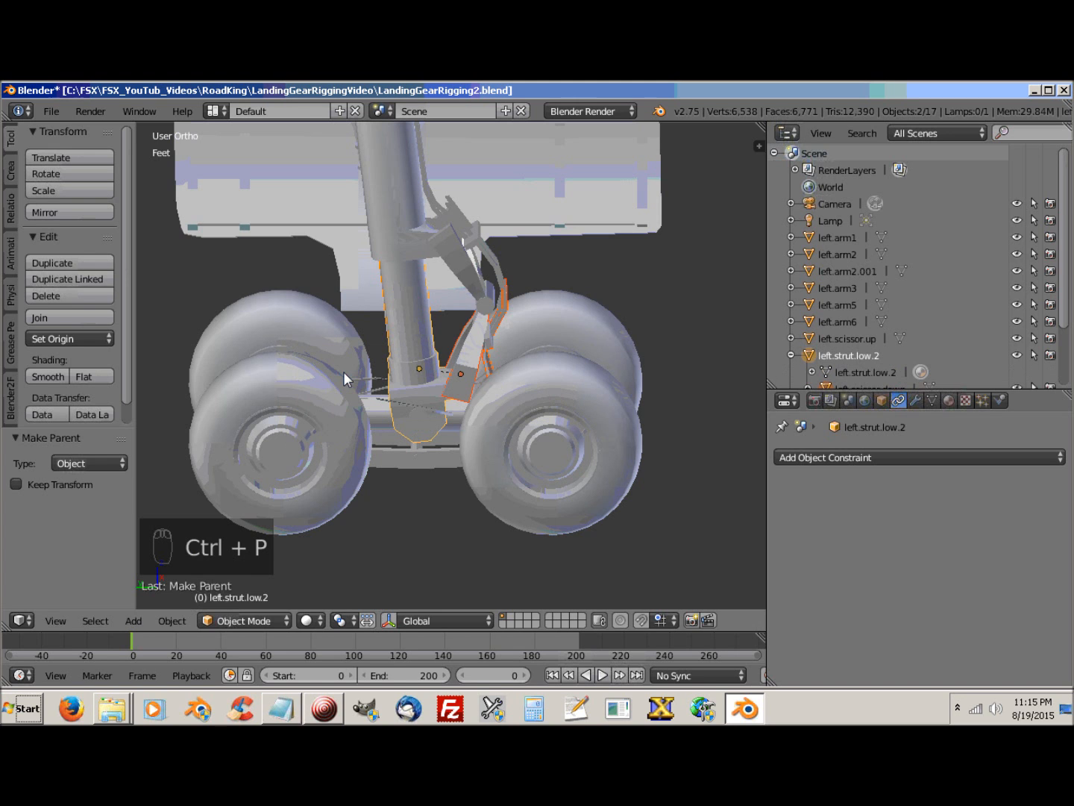
Step: Parent the upper scissor link, left.scissor.up, to left.strut.up using the Object option
mouse_move(473, 426)
middle_mouse_down()
mouse_move(483, 403)
mouse_move(465, 404)
middle_mouse_up()
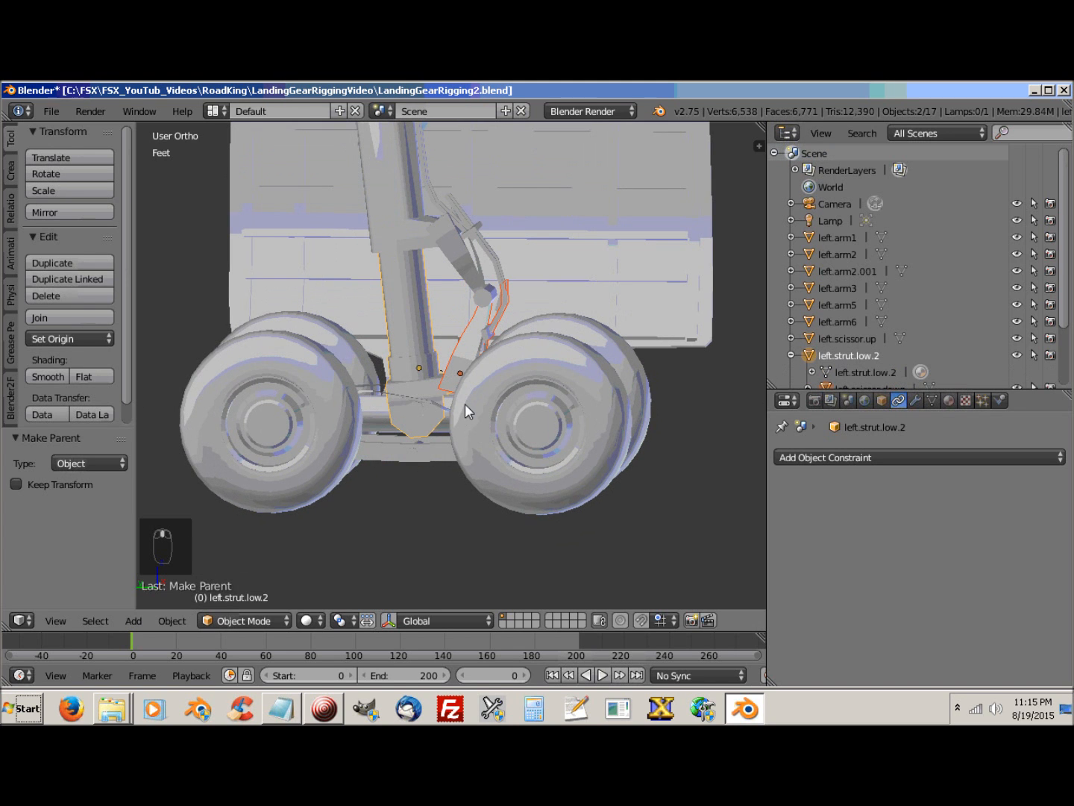
right_click(465, 261)
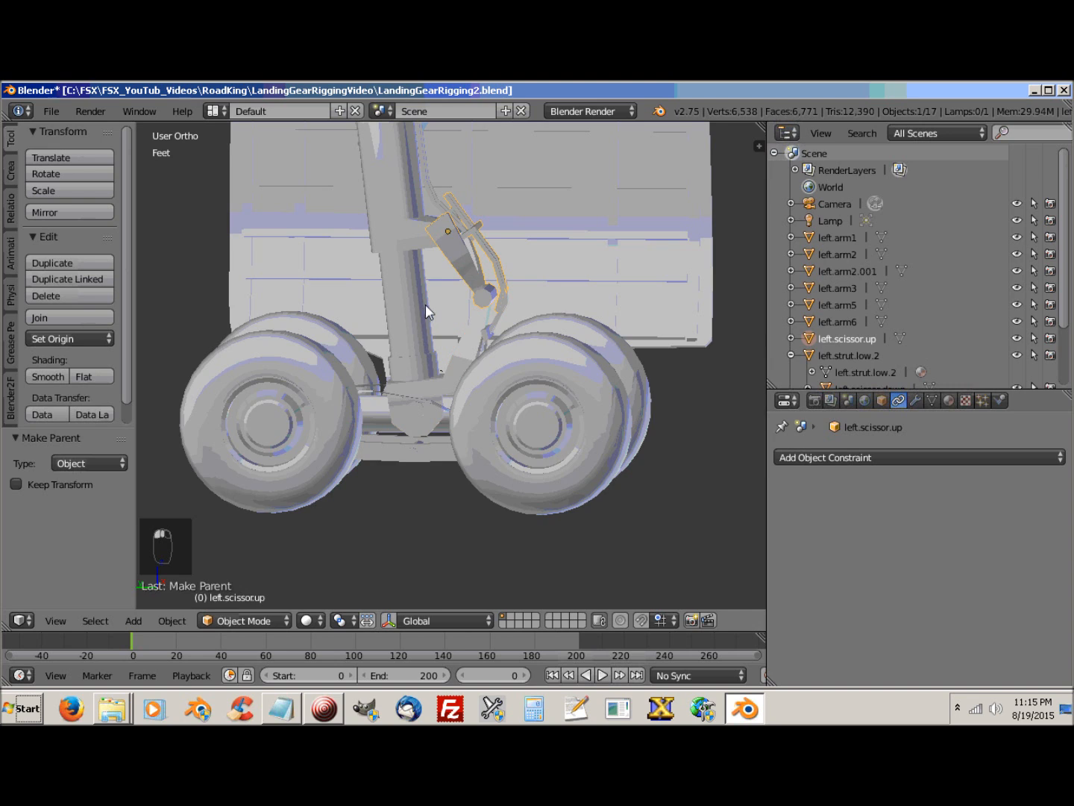
middle_click_drag(425, 305, 485, 433, "shift")
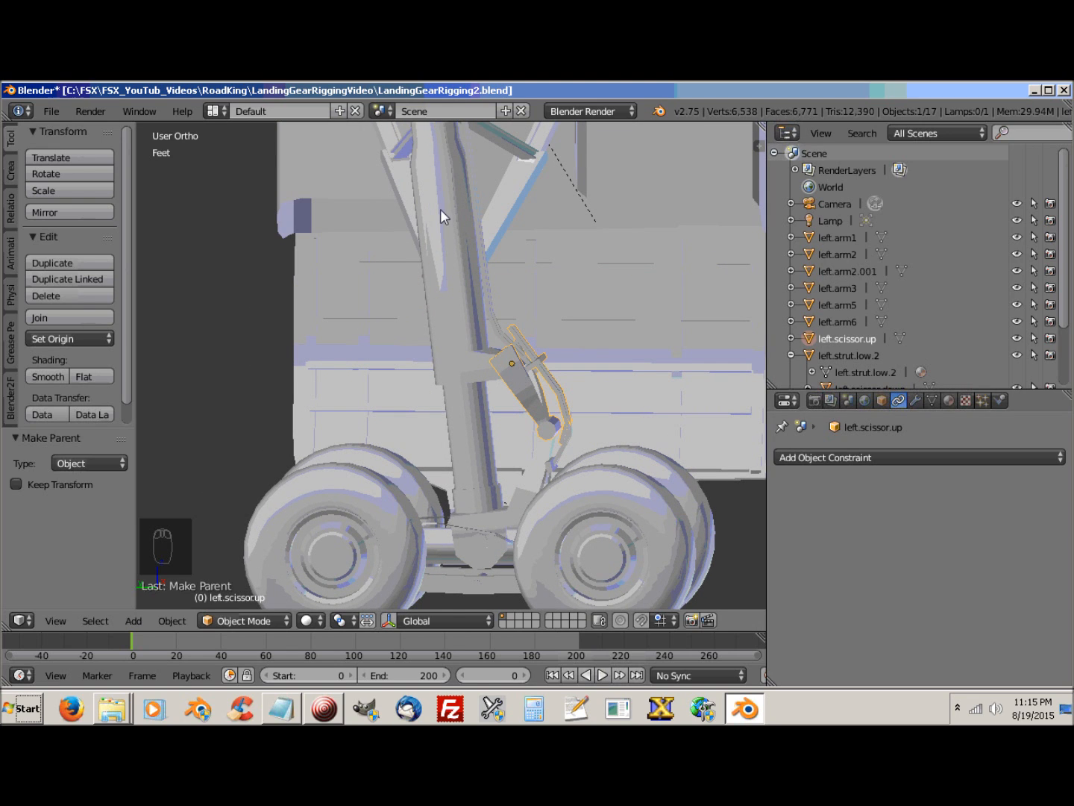
right_click(522, 395)
right_click(524, 396)
right_click(451, 293, "shift")
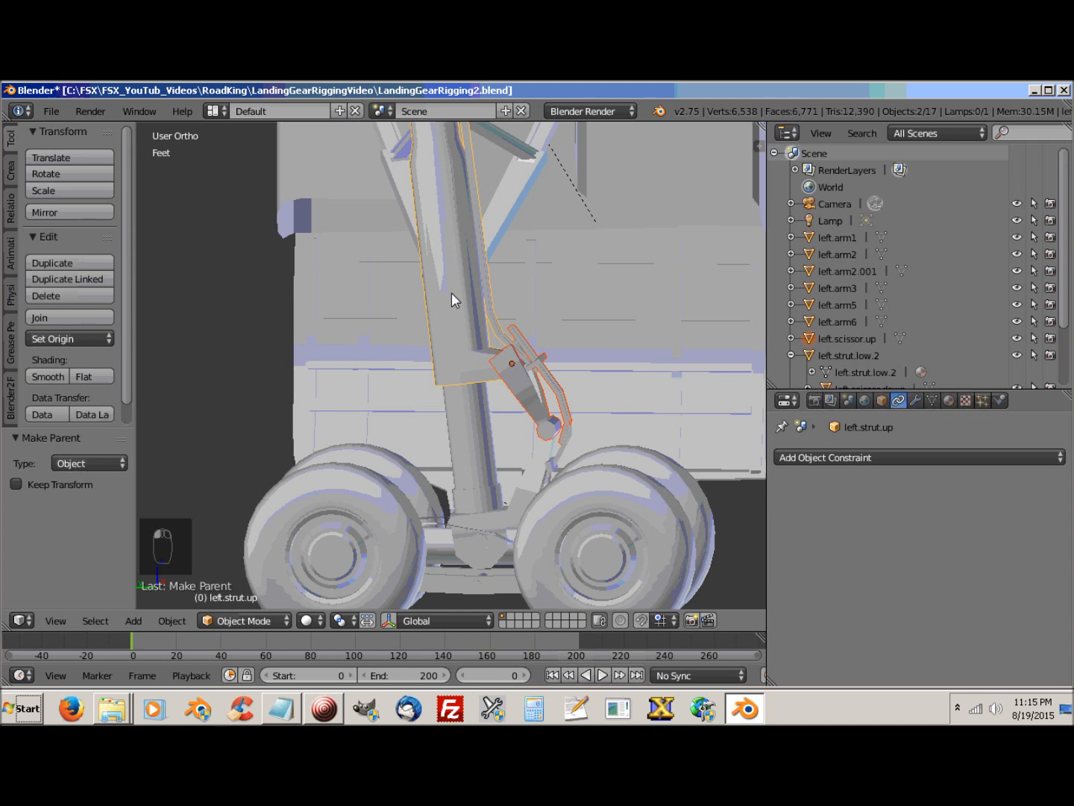
key("ctrl+p")
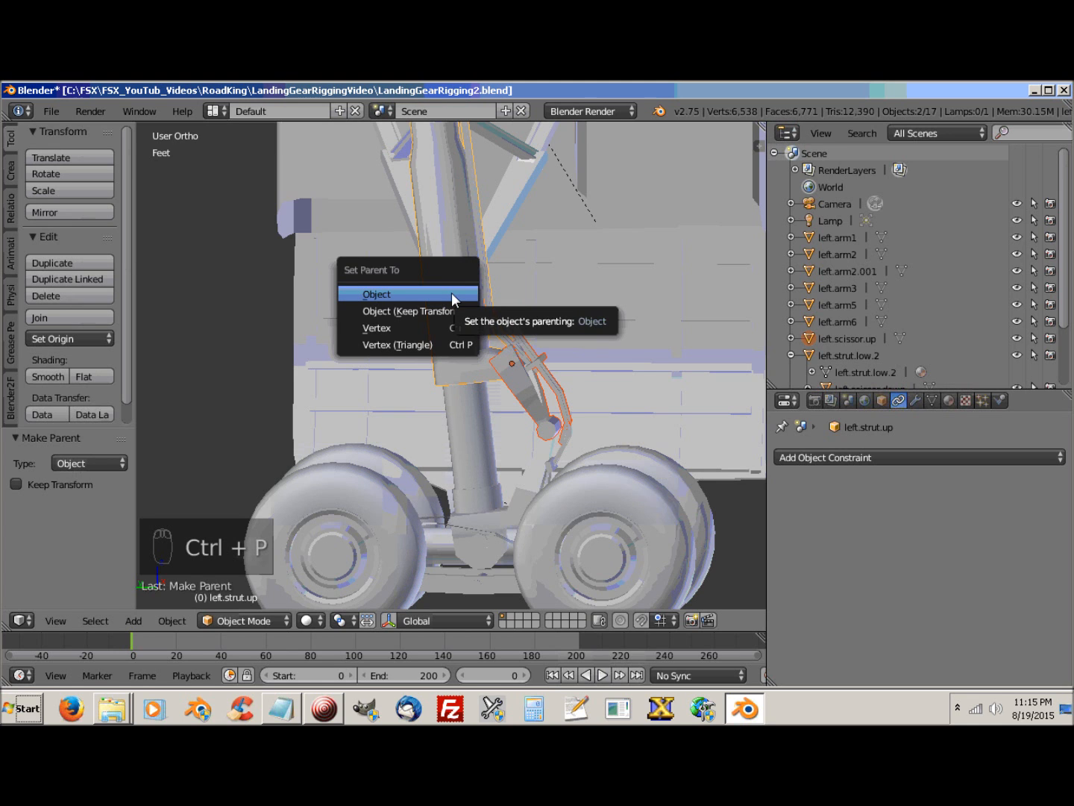
left_click(451, 294)
Step: Parent the brace arms left.arm1, left.arm3, left.arm5 and left.arm6 together to left.strut.up using the Object option
middle_click_drag(495, 319, 306, 513)
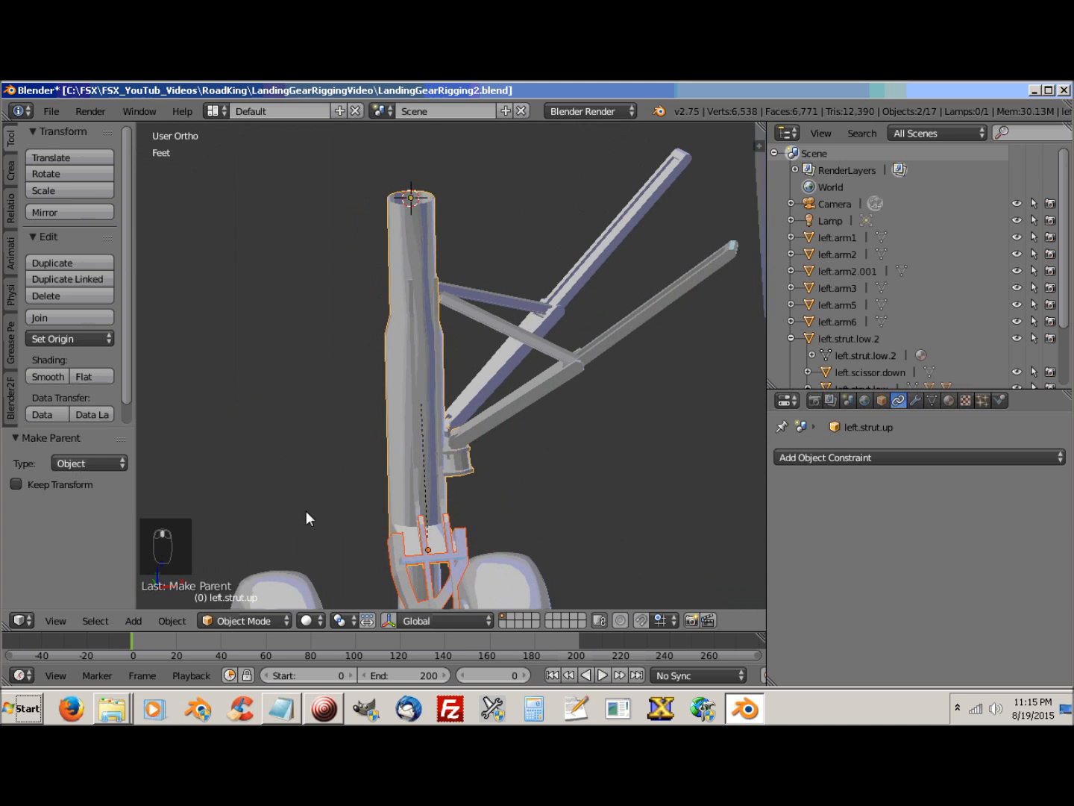
right_click(516, 402)
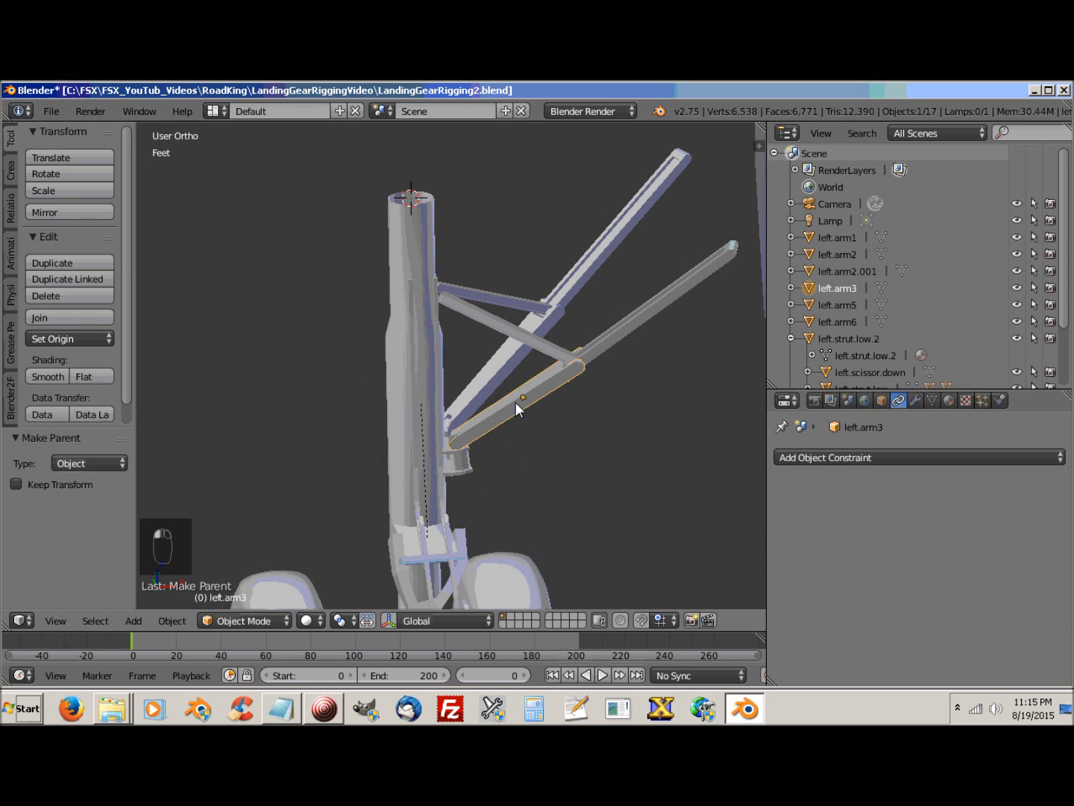
scroll(477, 447, "up", 4)
middle_click_drag(480, 458, 459, 489)
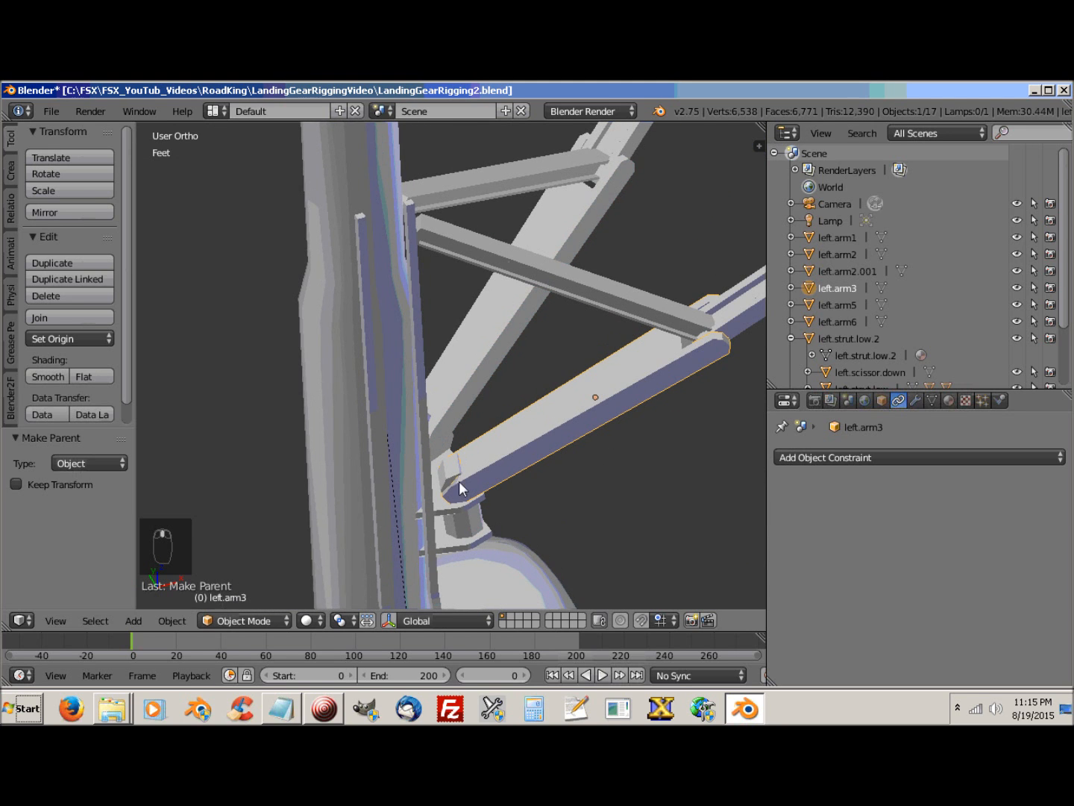
right_click(453, 474)
right_click(572, 432)
scroll(558, 469, "down", 3)
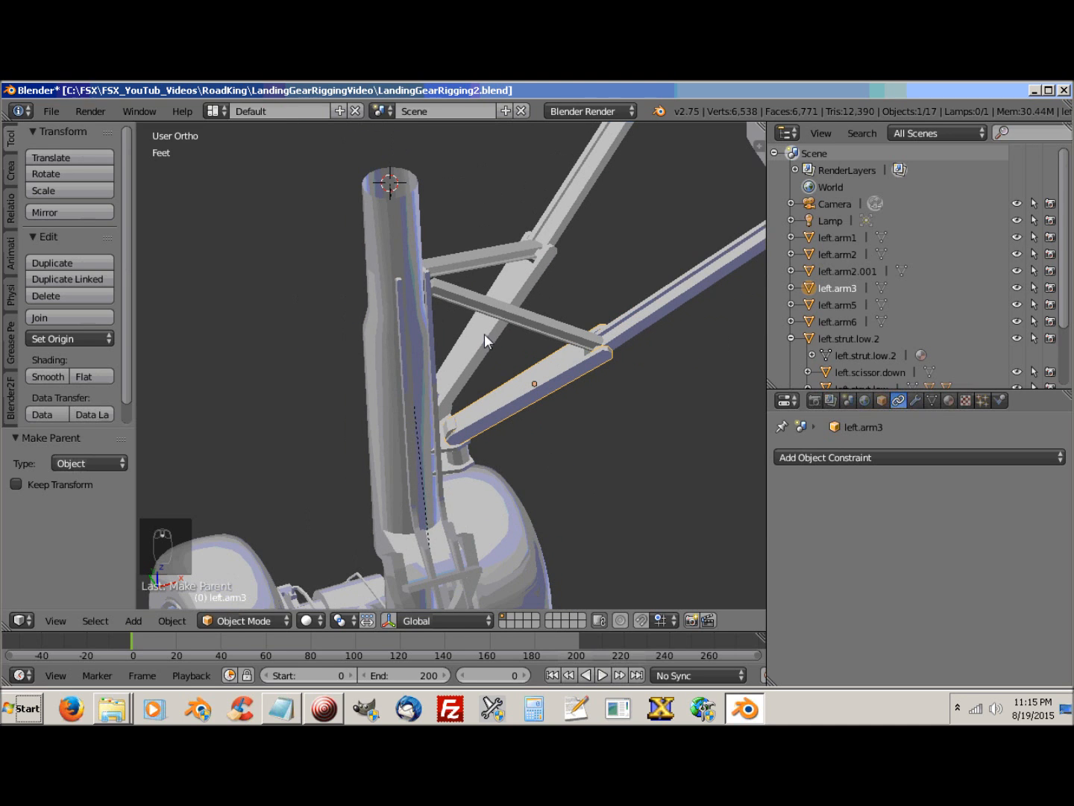
right_click(484, 333, "shift")
right_click(563, 329, "shift")
right_click(468, 258, "shift")
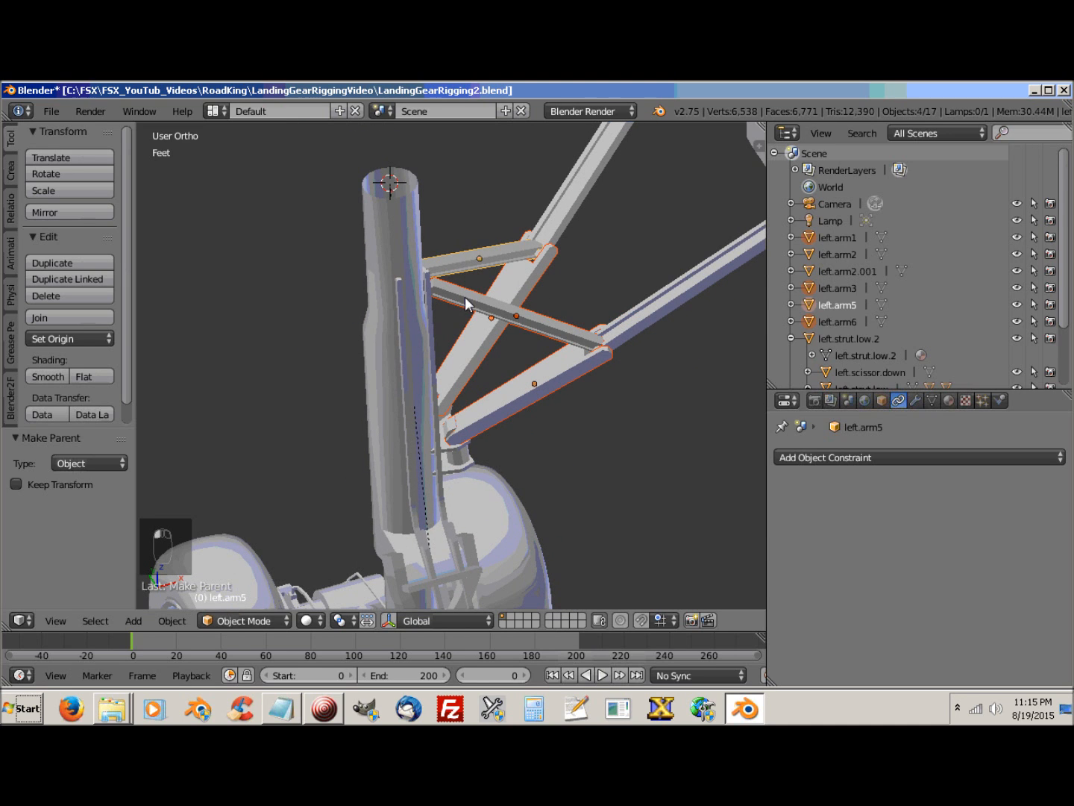
right_click(385, 242, "shift")
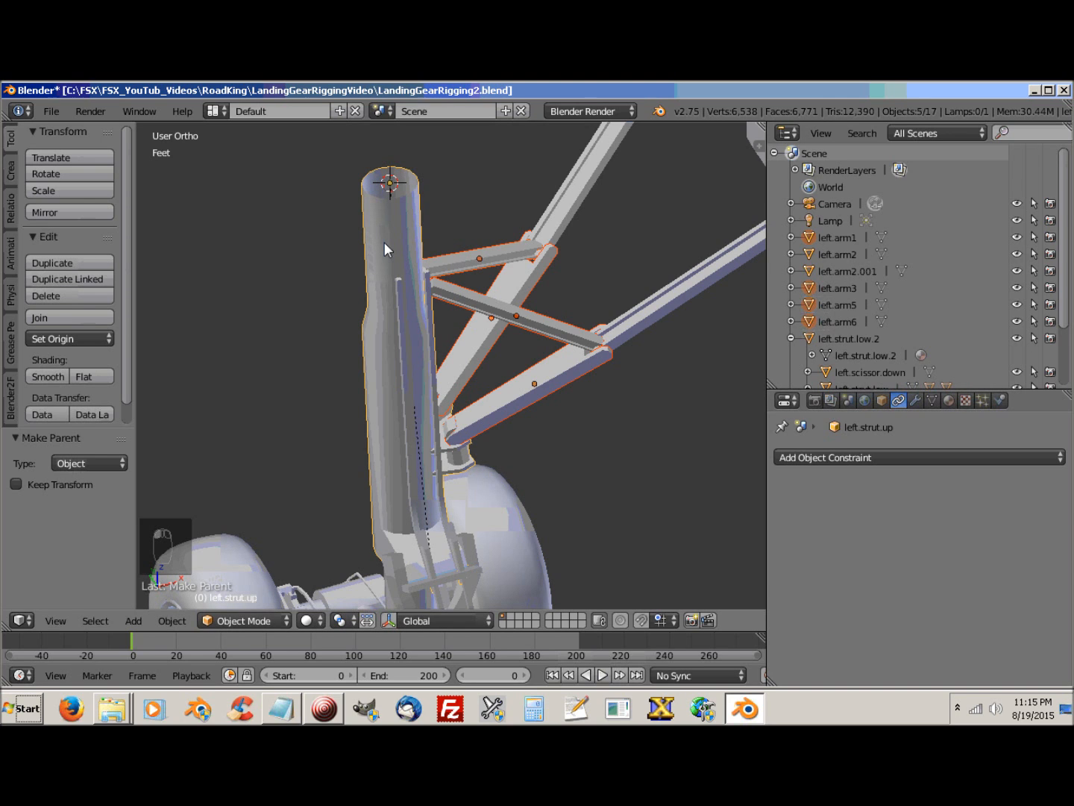
key("ctrl+p")
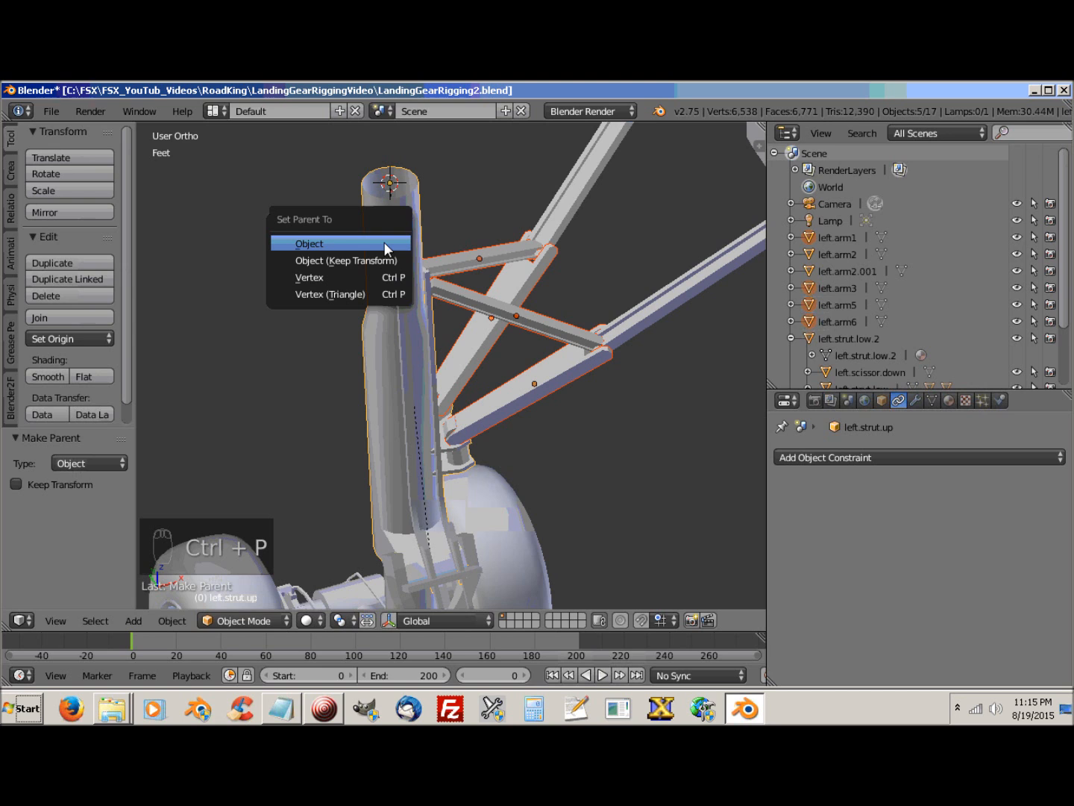
left_click(319, 241)
Step: Parent the outer brace arm left.arm2 to left.arm1 using the Object option
middle_click_drag(558, 439, 510, 361)
right_click(508, 383)
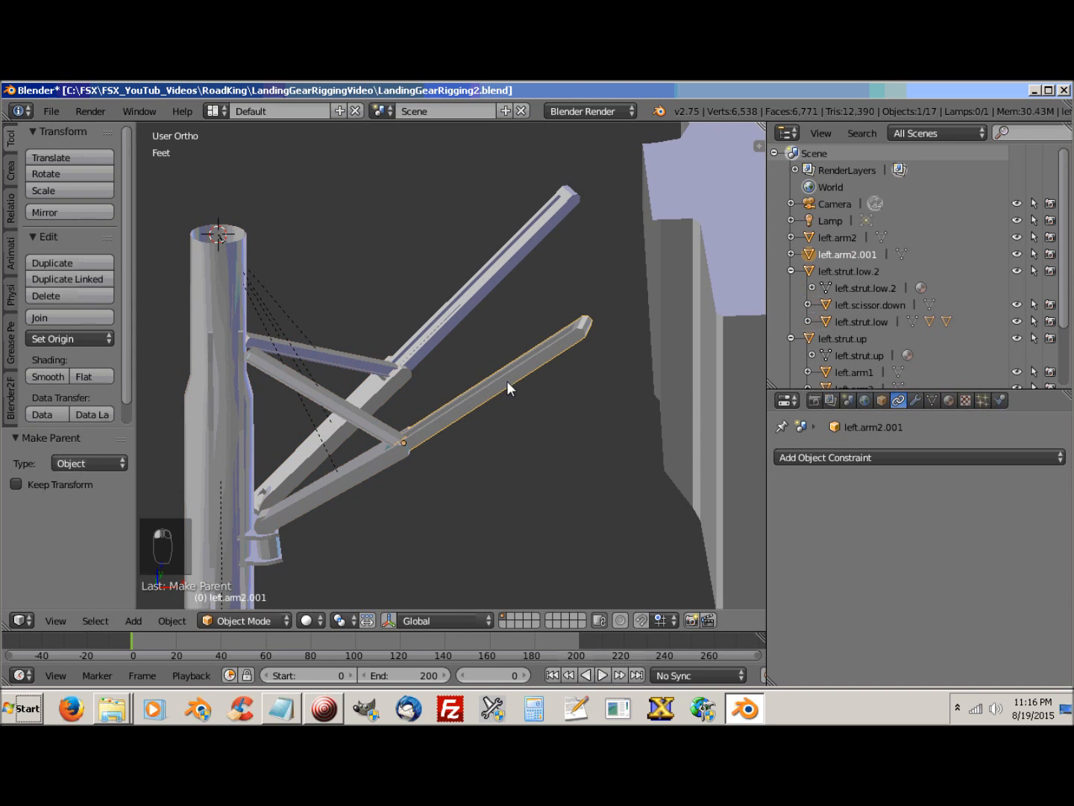
right_click(472, 292)
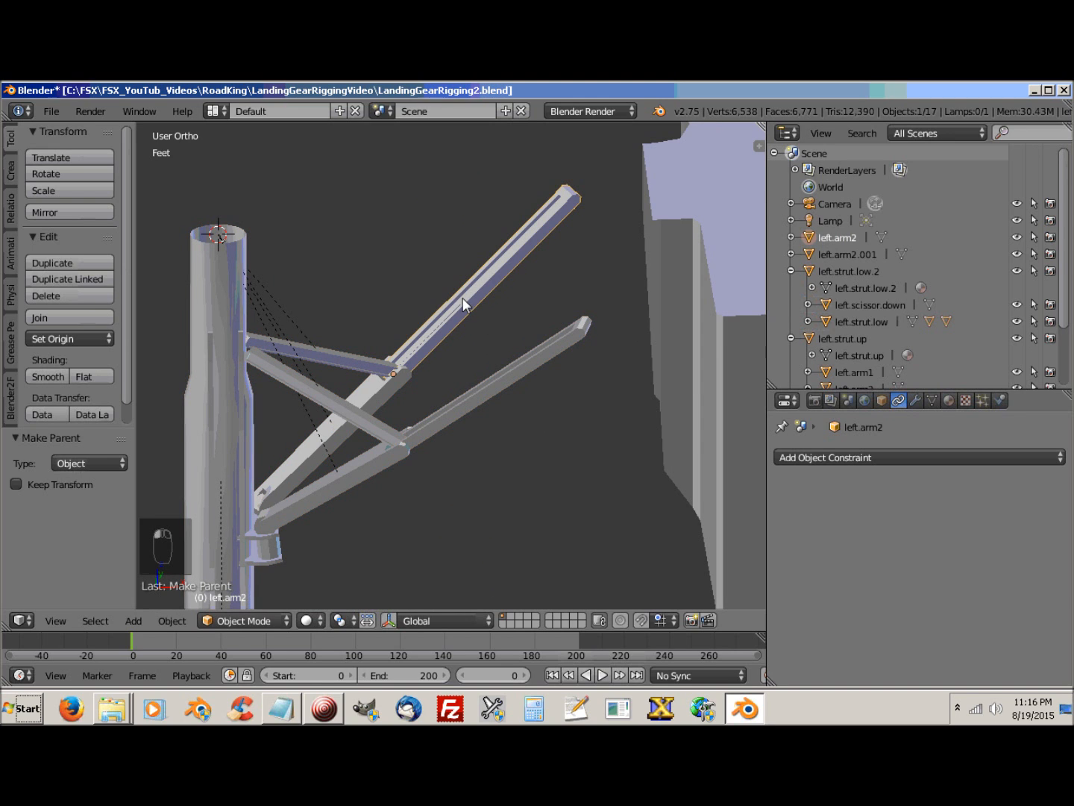
right_click(368, 396)
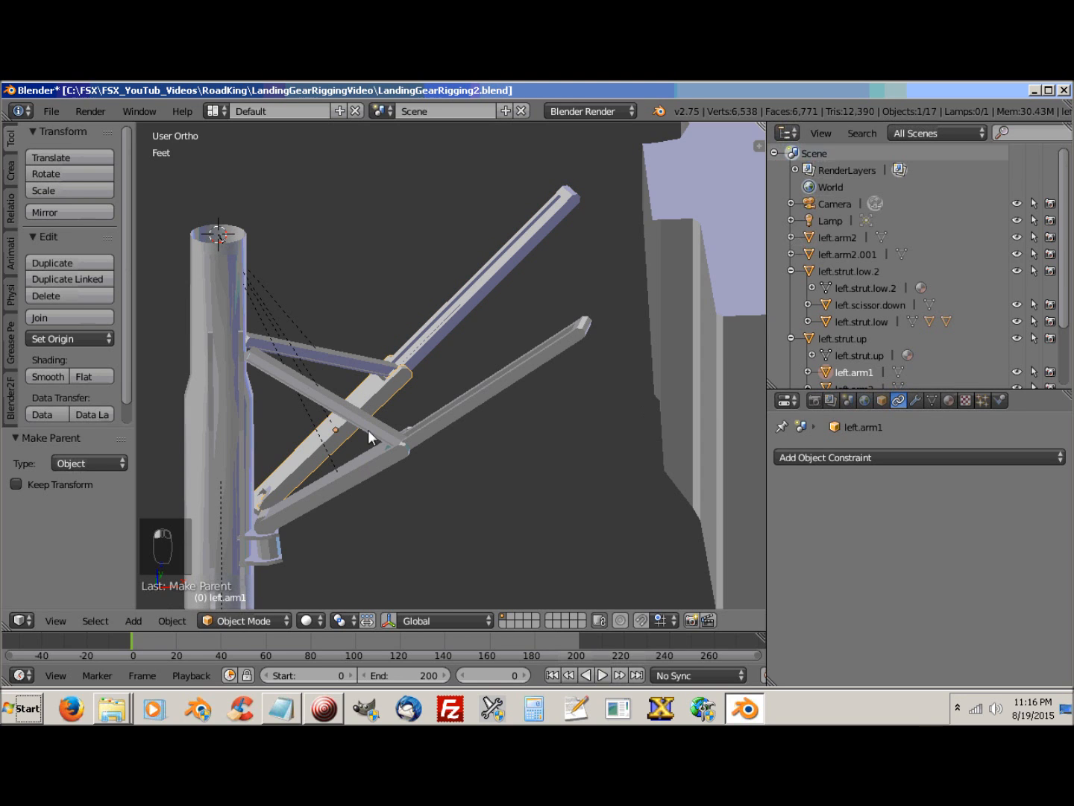
left_click(352, 479)
left_click(379, 397)
right_click(481, 281)
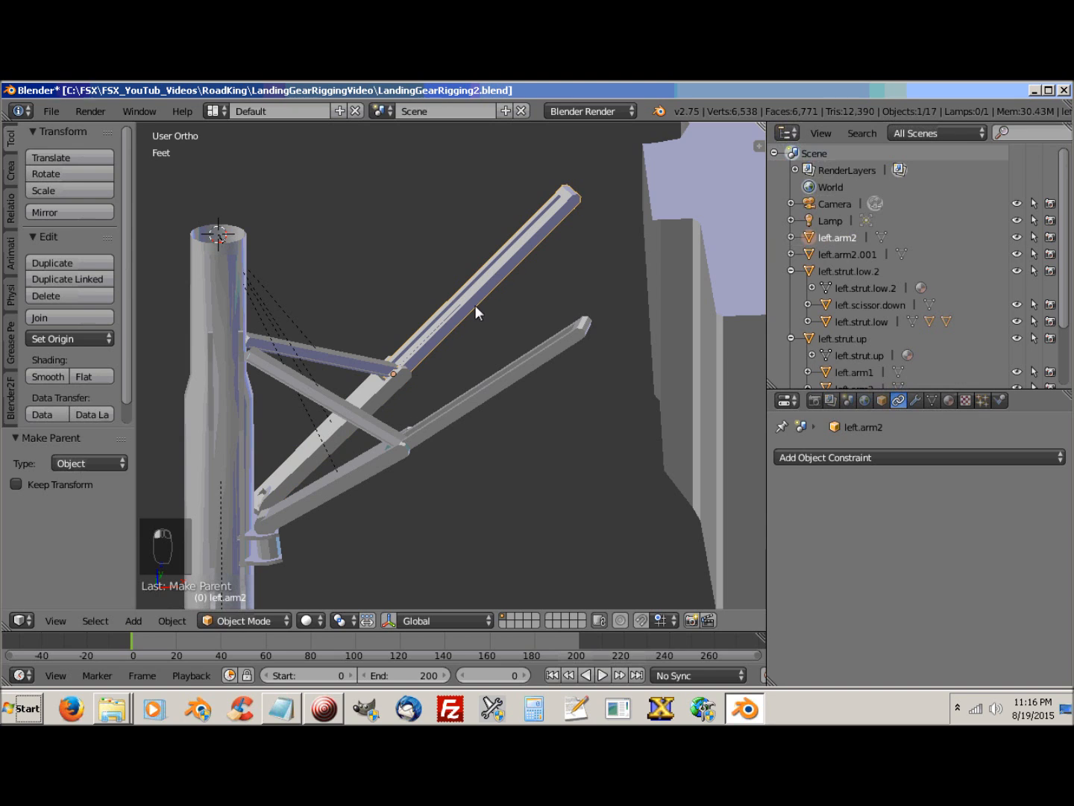
right_click(377, 394, "shift")
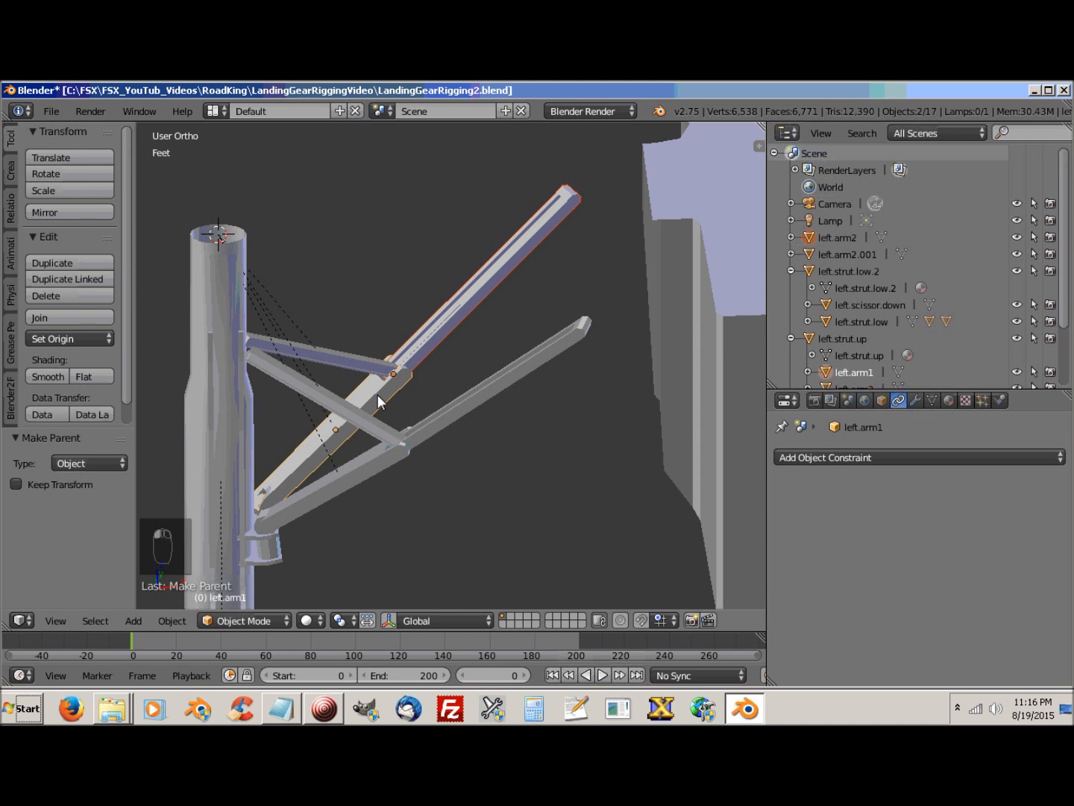
key("ctrl+p")
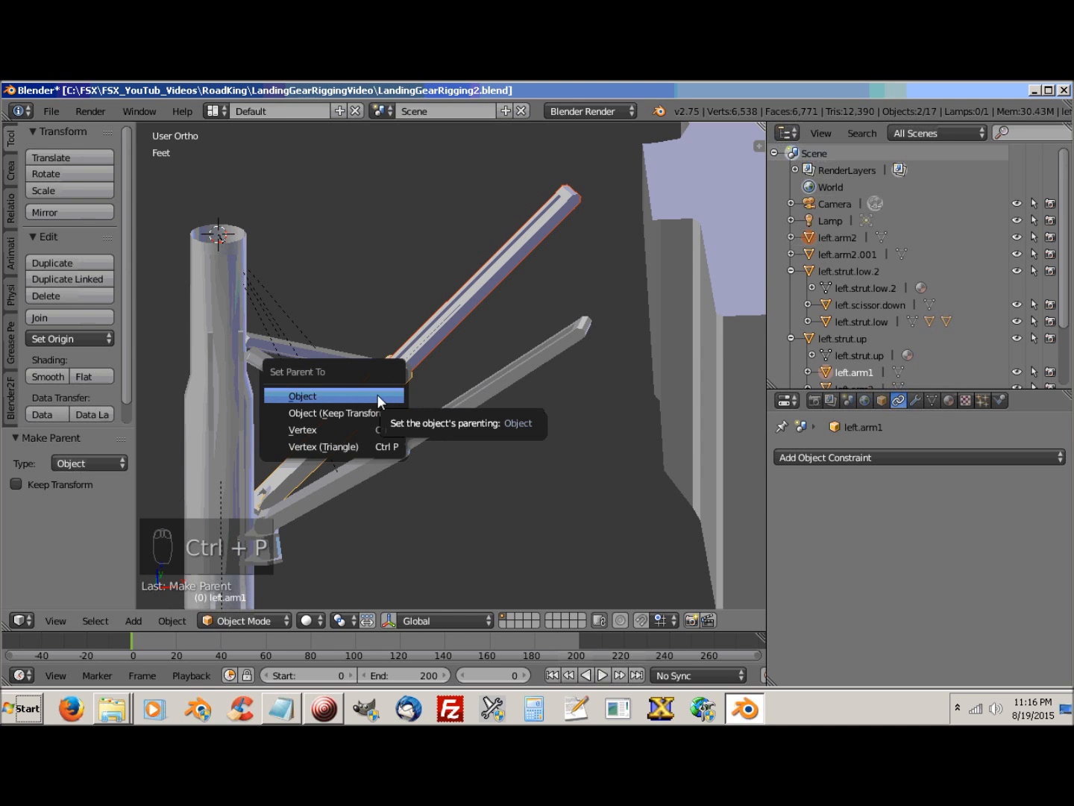
left_click(378, 395)
Step: Parent the outer brace arm left.arm2.001 to left.arm3 using the Object option
right_click(507, 376)
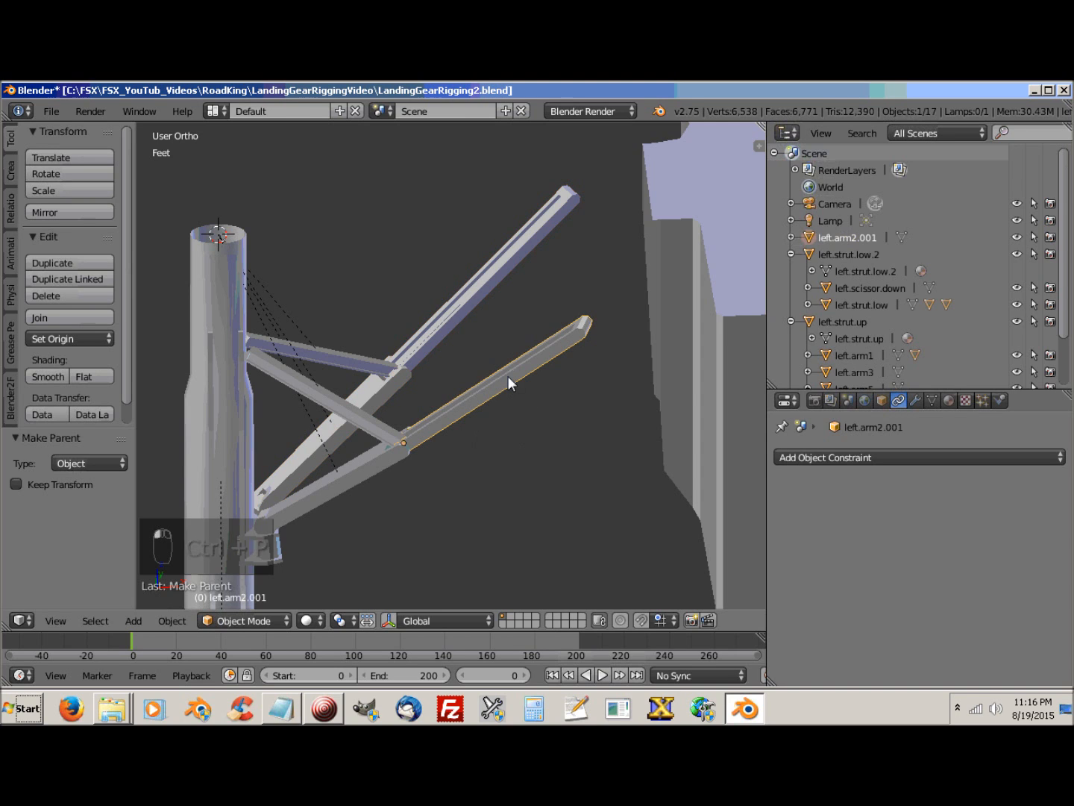
right_click(366, 463, "shift")
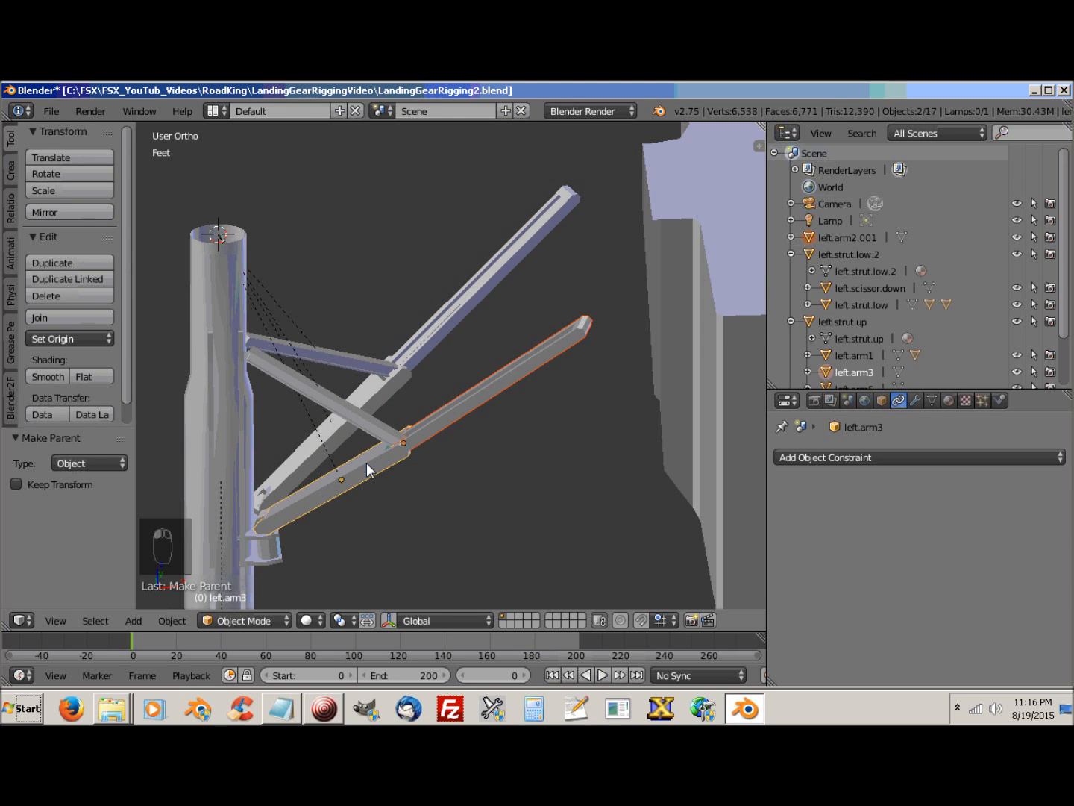
key("ctrl+p")
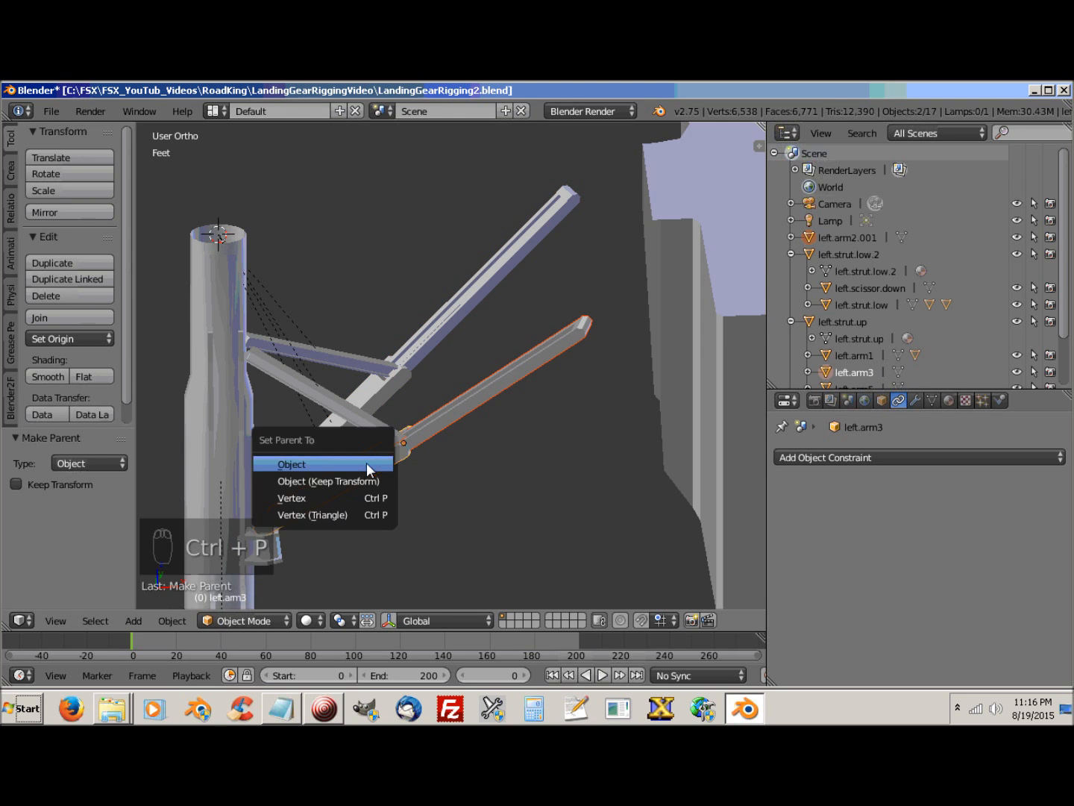
left_click(366, 463)
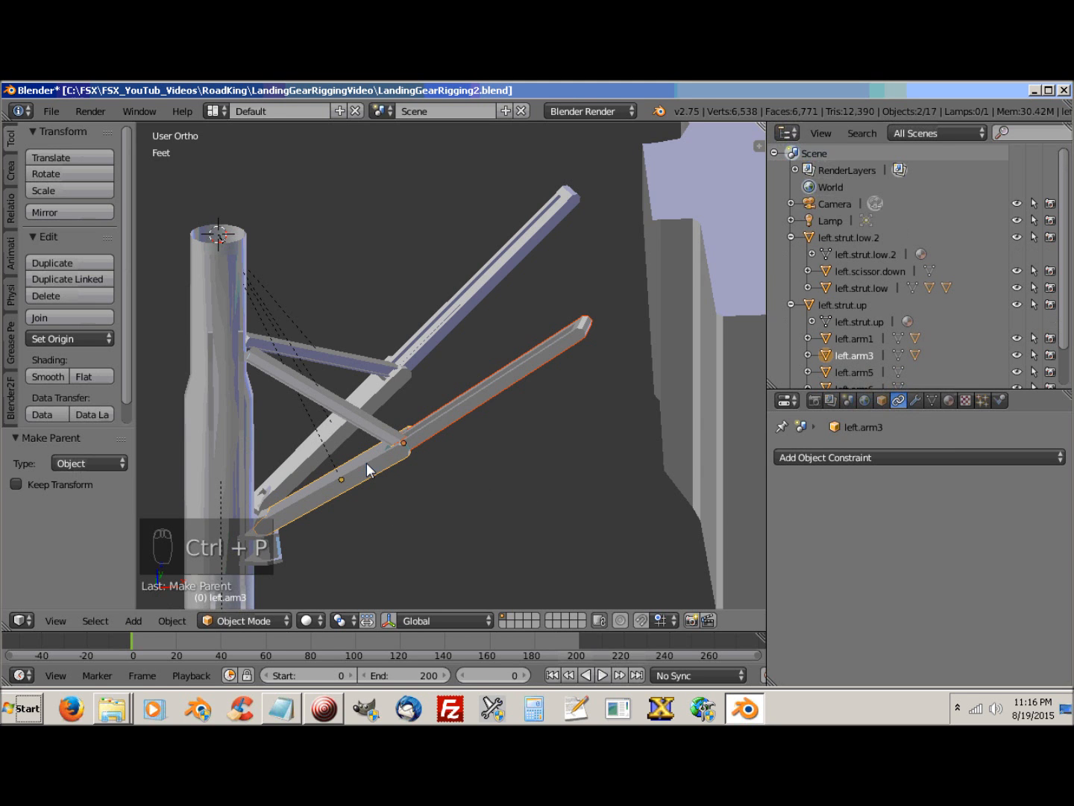
middle_click_drag(433, 516, 568, 506)
scroll(432, 489, "down", 3)
scroll(347, 446, "up", 4)
middle_click_drag(348, 446, 327, 413)
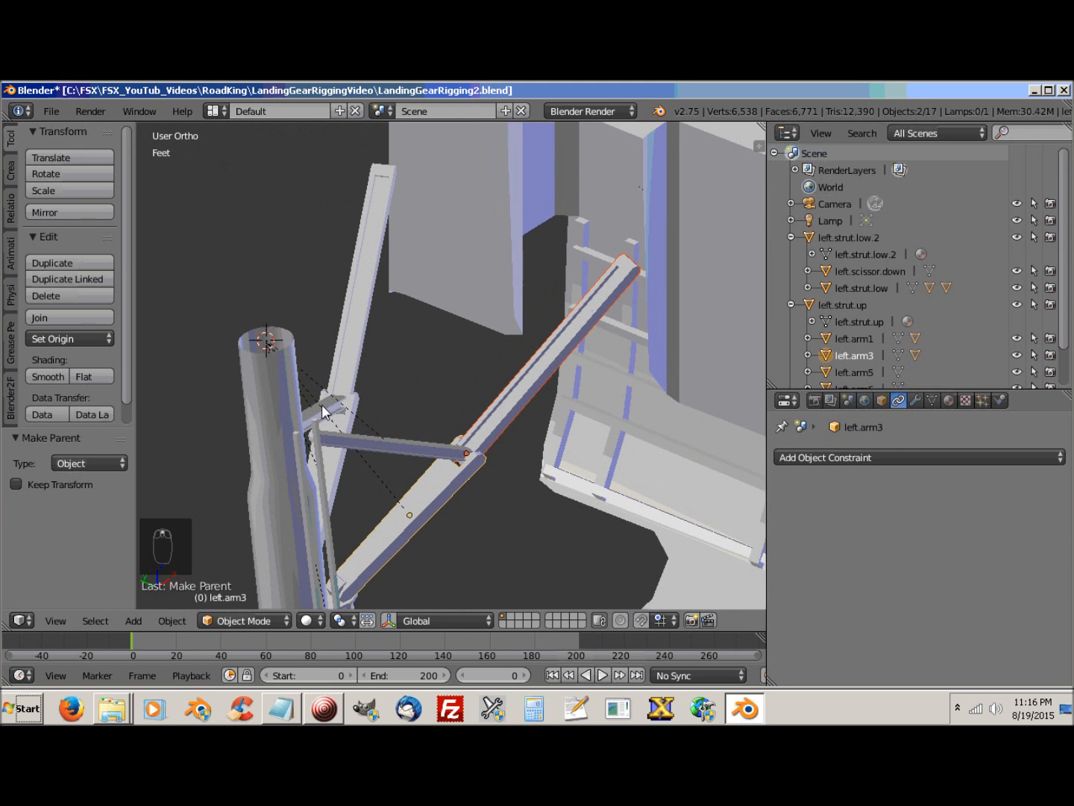
middle_click_drag(282, 344, 302, 472)
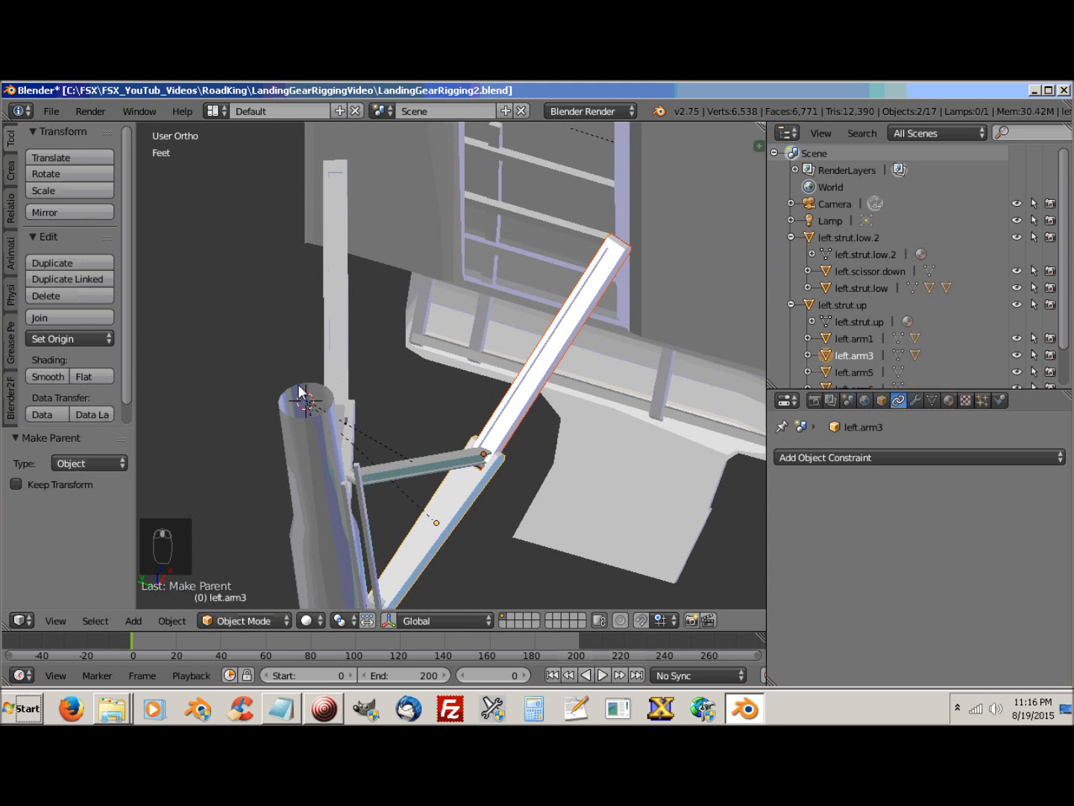
Step: Try rotating left.strut.up about the global Y axis in the front view to test how the parented arms follow
right_click(292, 439)
middle_click_drag(308, 406, 408, 432)
scroll(414, 467, "down", 3)
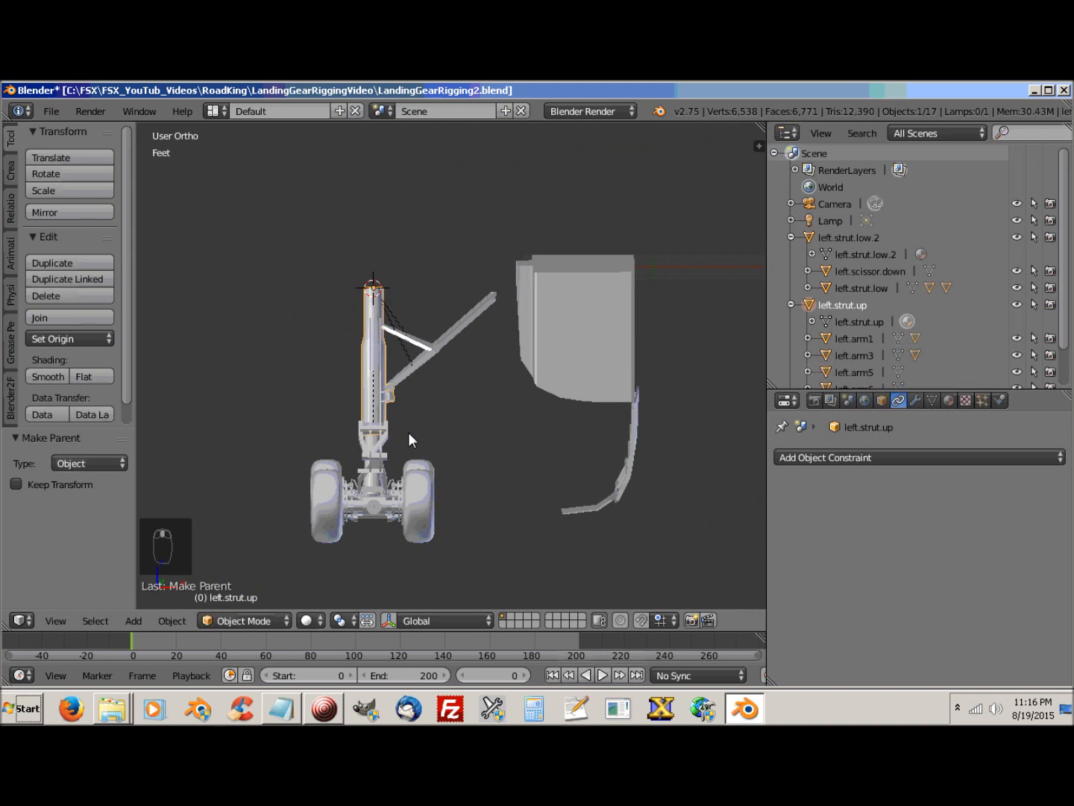
key("KP_1")
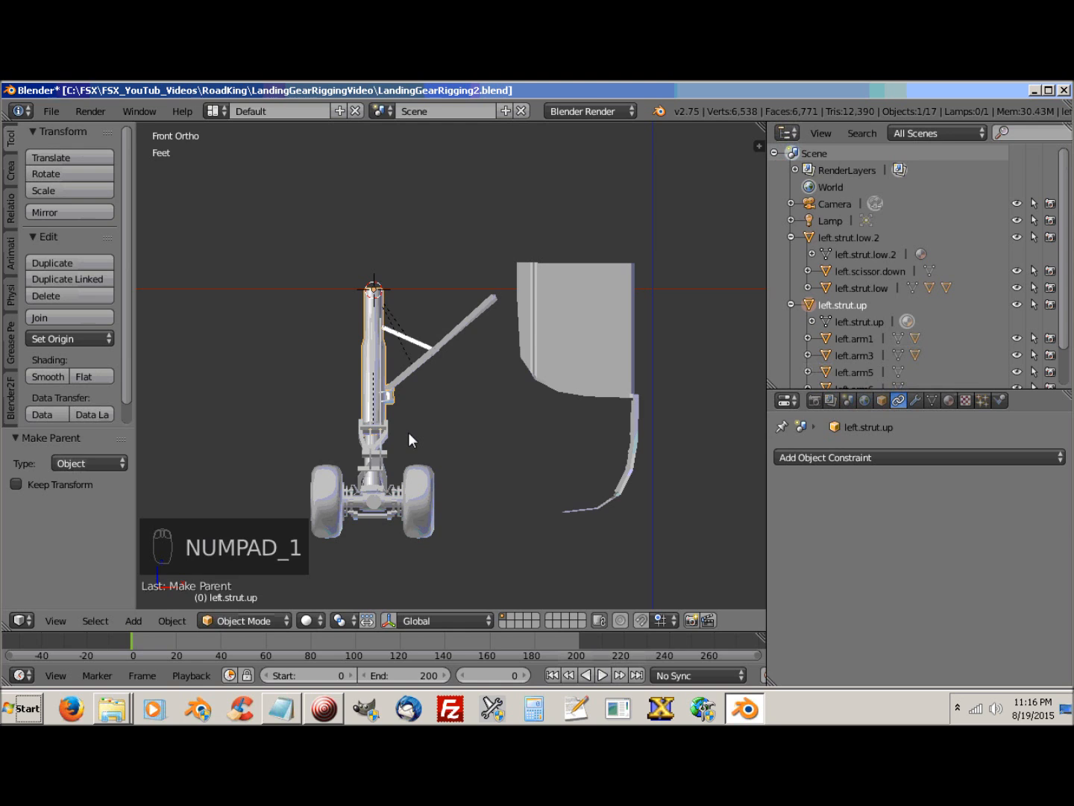
scroll(413, 435, "up", 2)
scroll(413, 435, "down", 2)
middle_click_drag(415, 438, 479, 393, "shift")
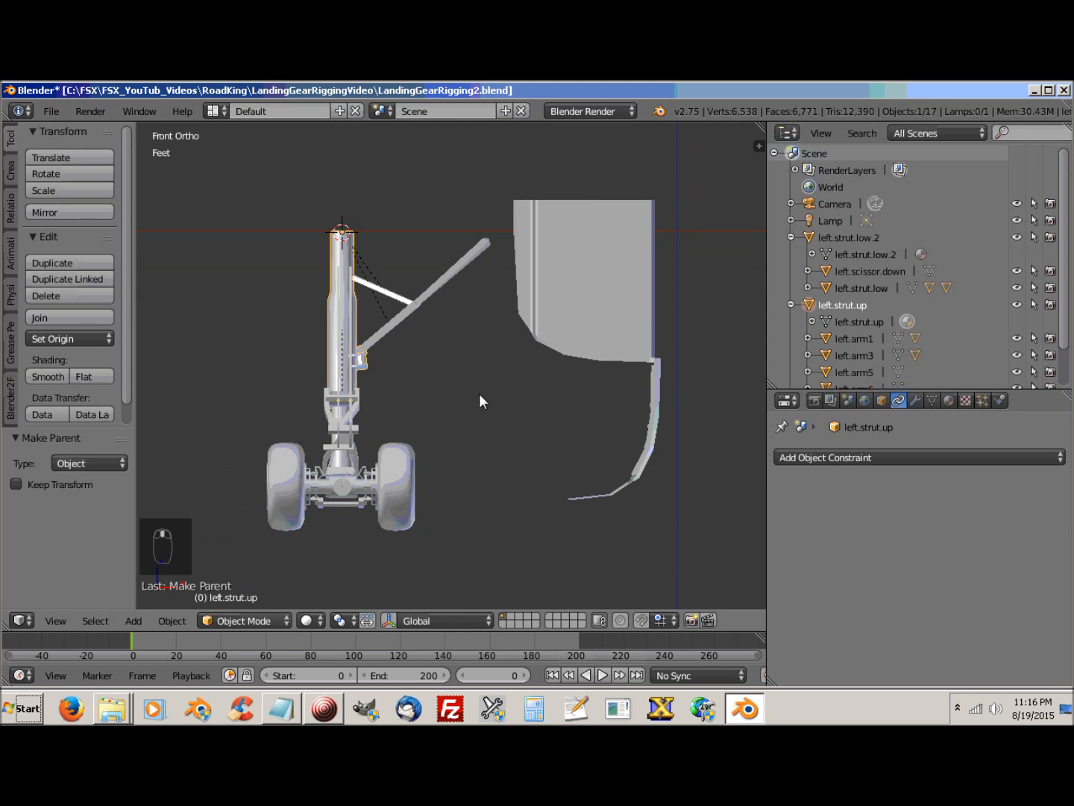
key("r")
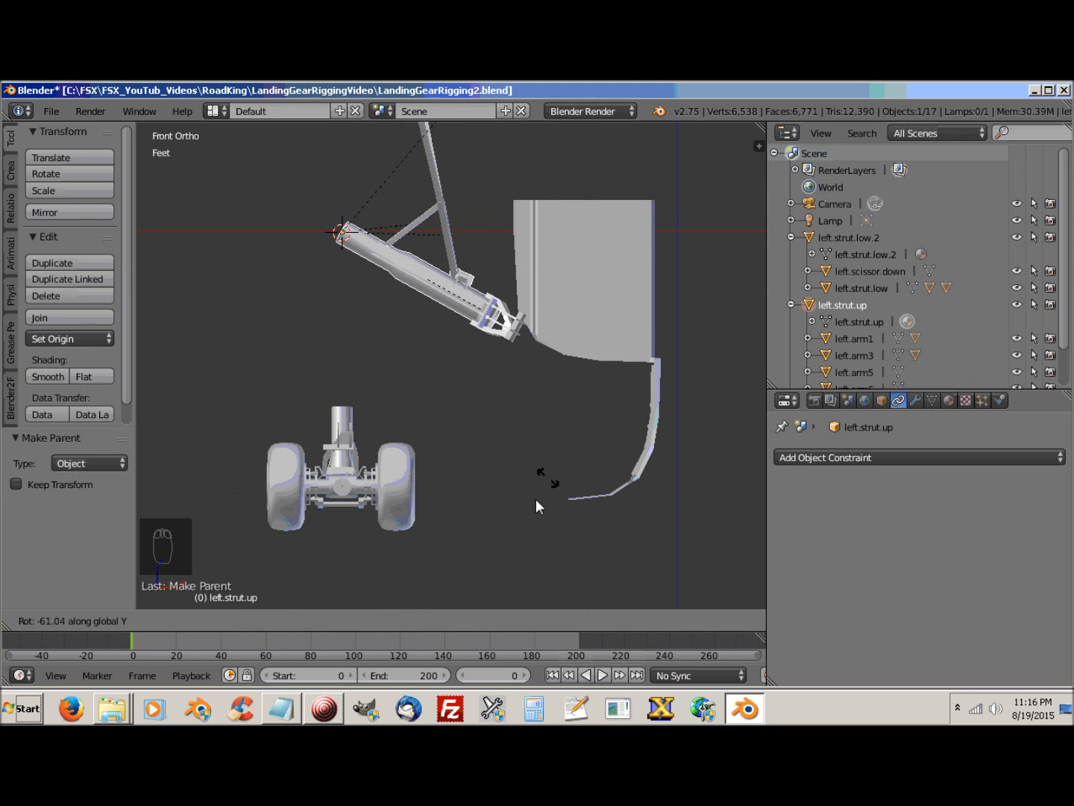
left_click(419, 233)
Step: Parent the lower strut, left.strut.low.2, to left.strut.up using the Object option
middle_click_drag(447, 470, 587, 501)
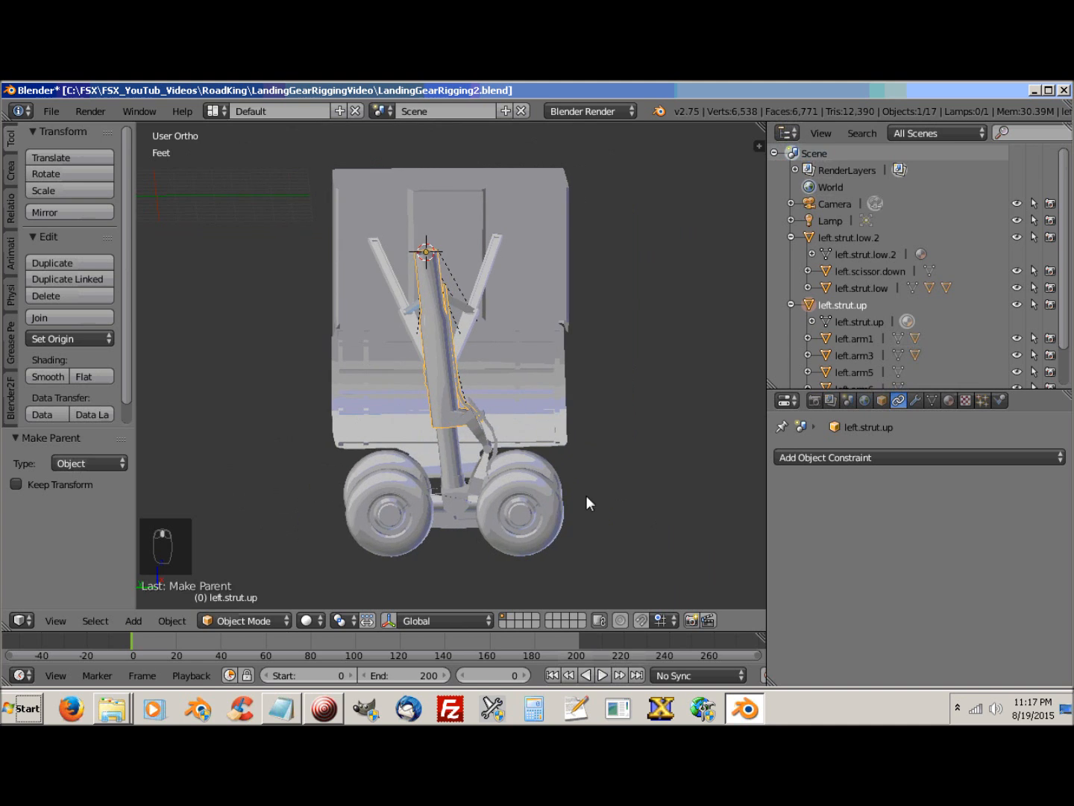
scroll(346, 447, "up", 5)
scroll(346, 447, "down", 3)
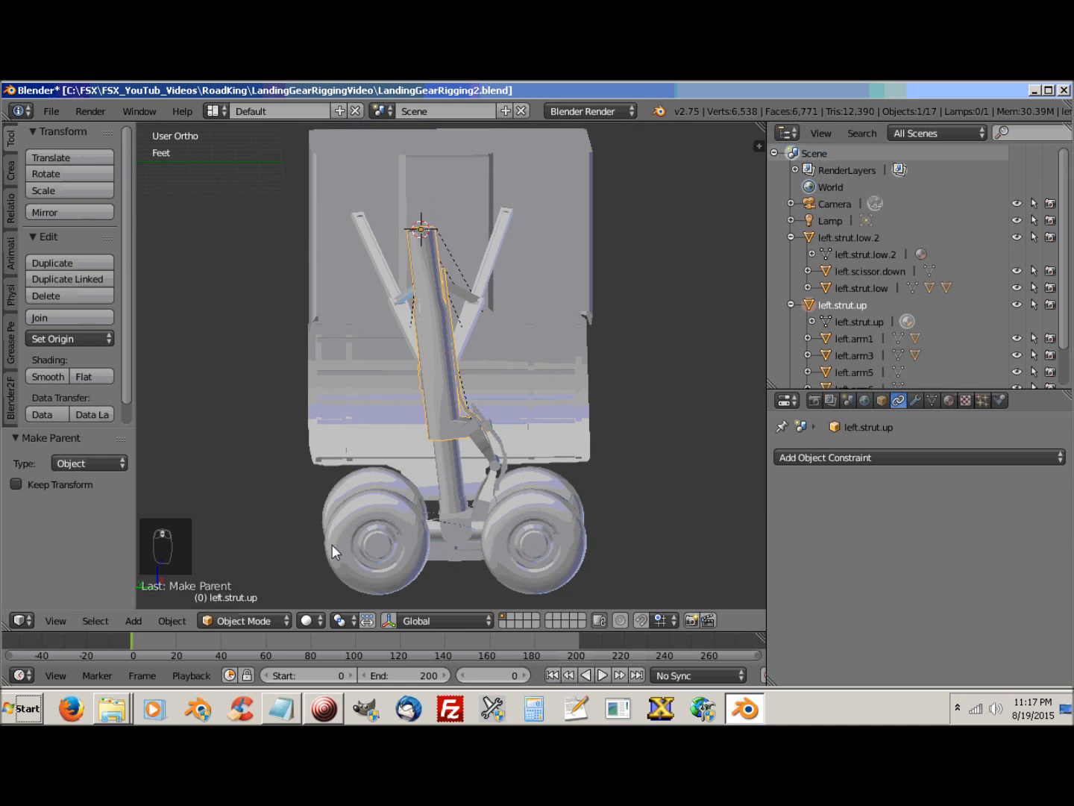
right_click(447, 469)
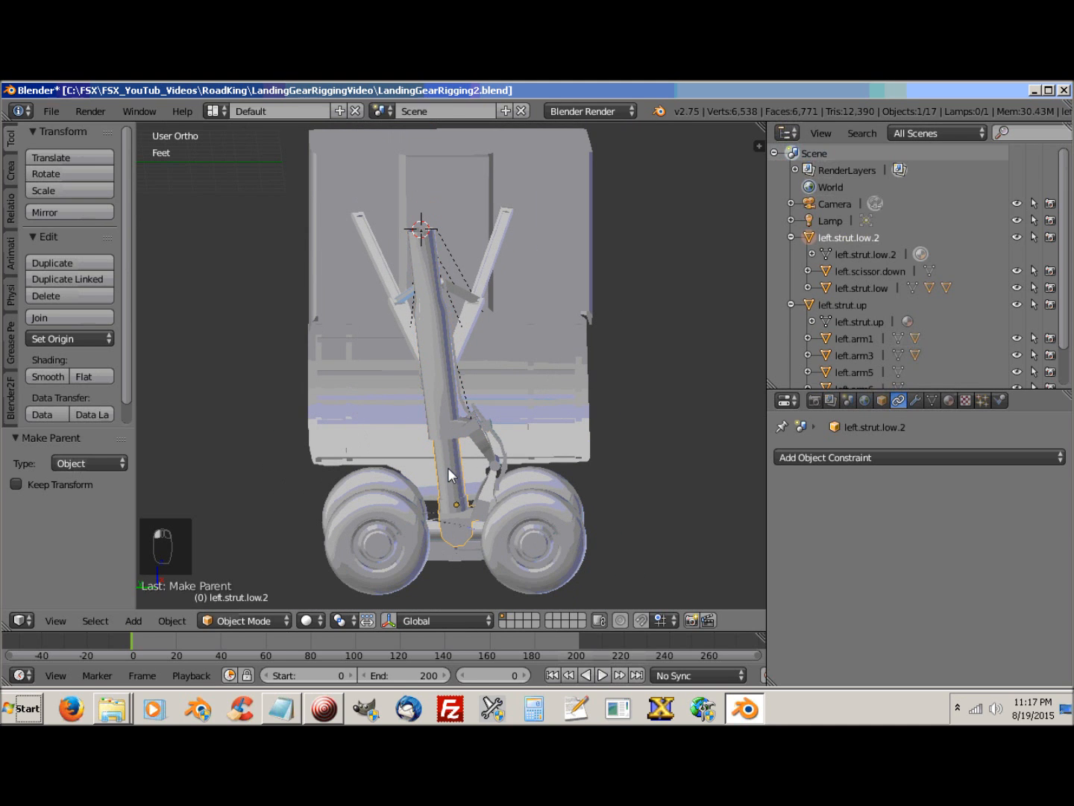
right_click(427, 407, "shift")
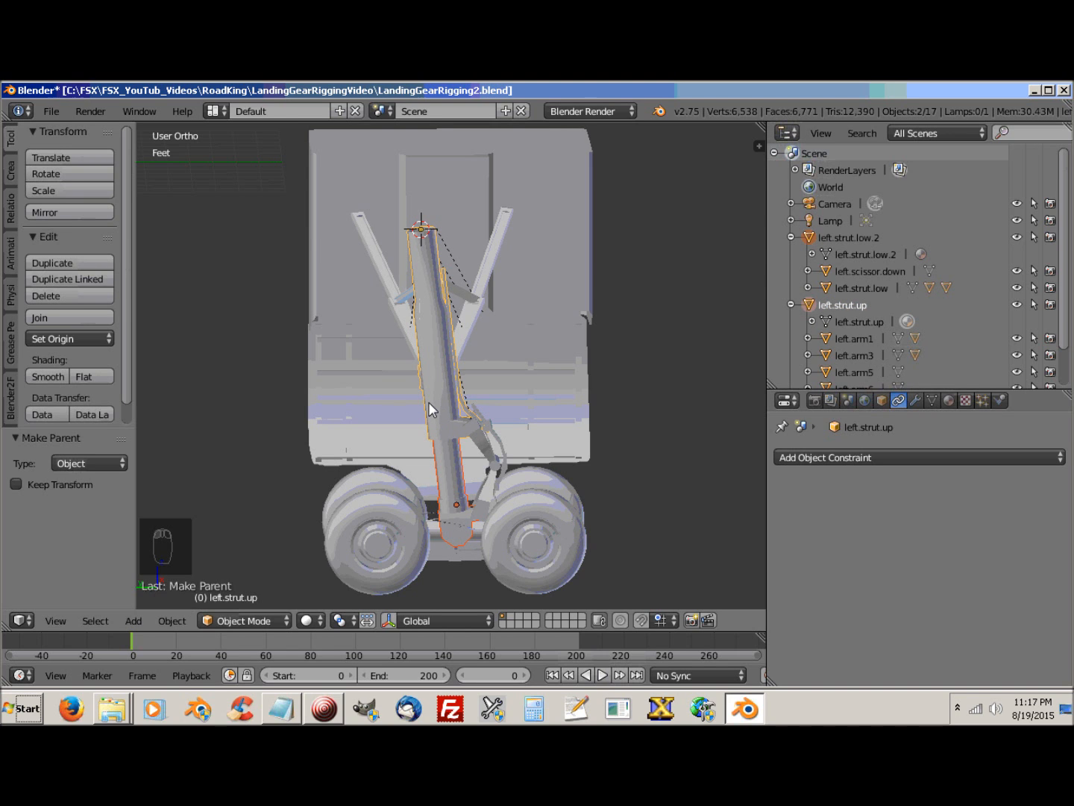
key("ctrl+p")
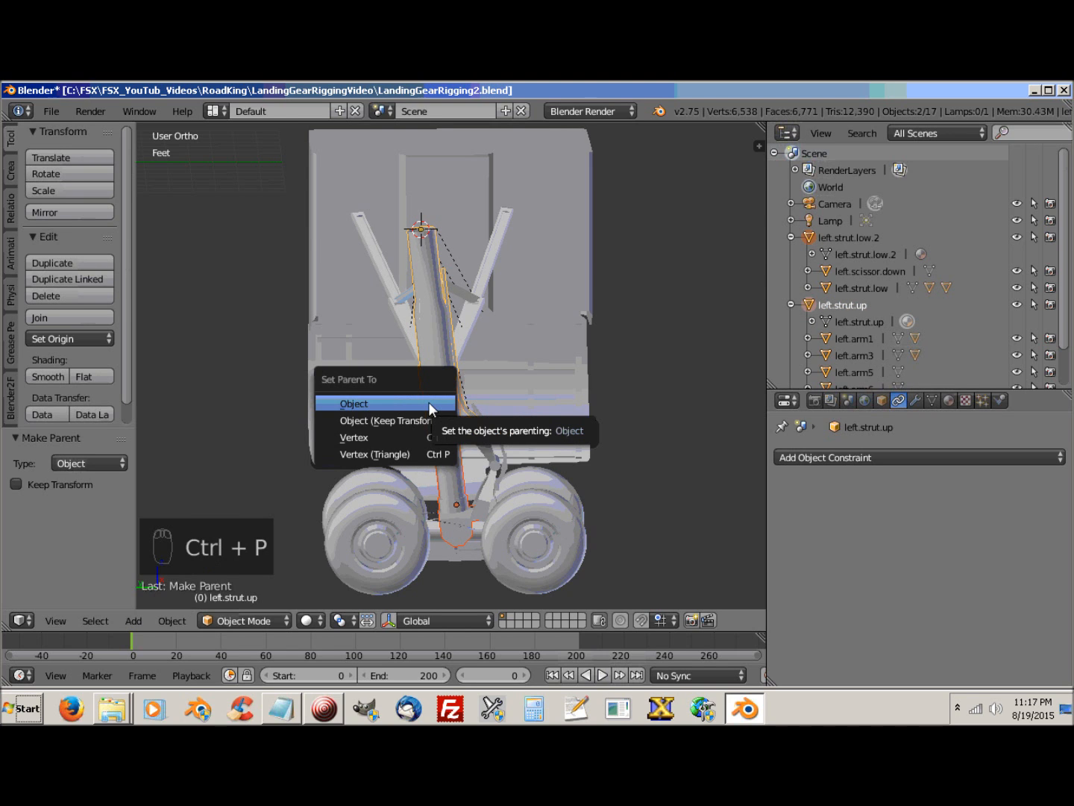
left_click(387, 404)
Step: Try rotating left.strut.up about the global Y axis again to test the whole gear with the lower strut and wheels attached
middle_click_drag(524, 491, 386, 497)
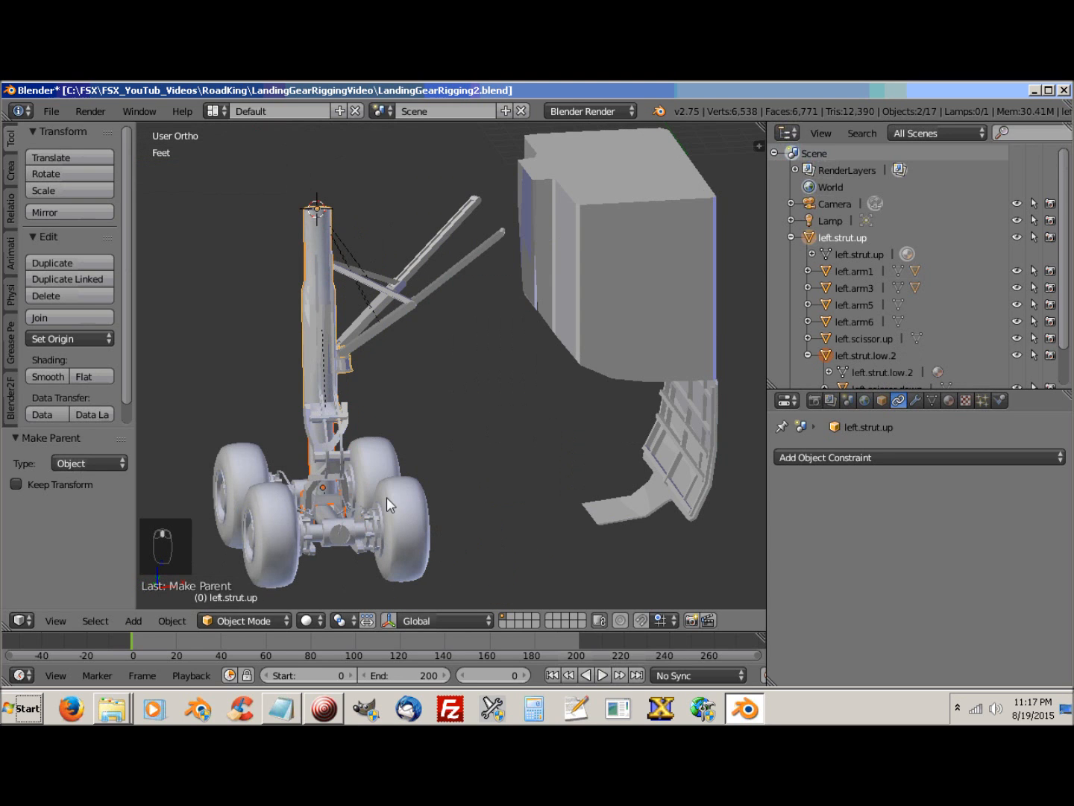
left_click(319, 239)
key("ctrl+KP_1")
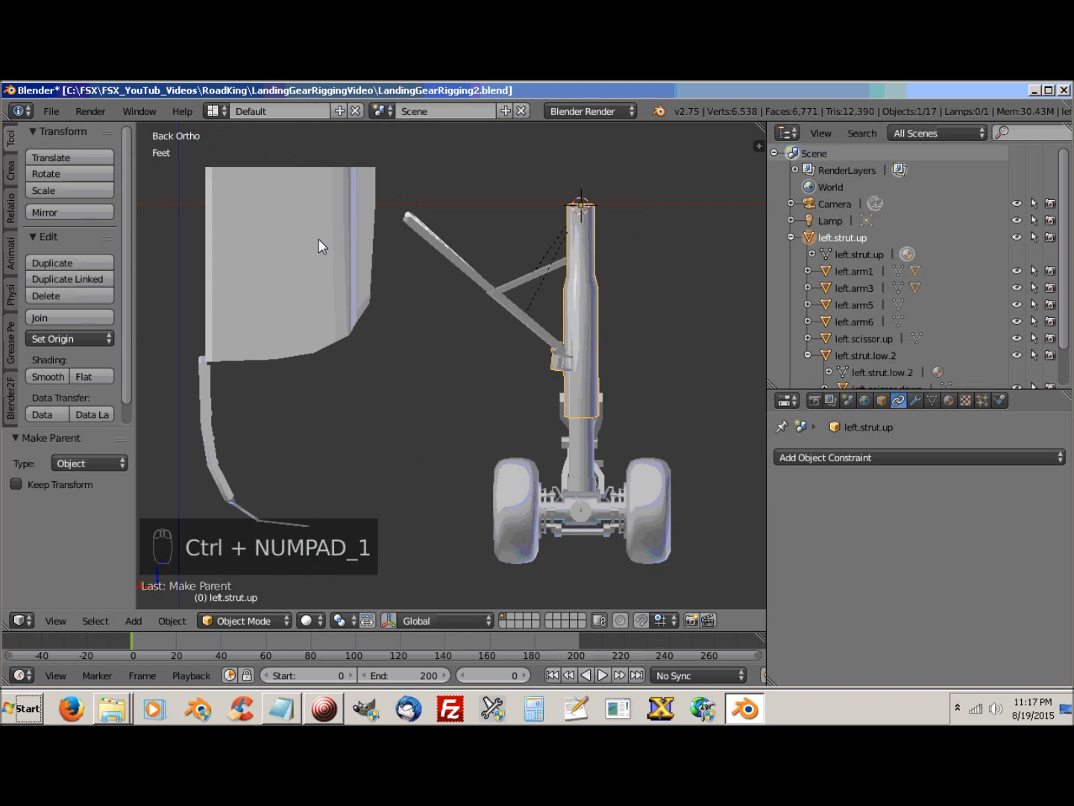
key("KP_1")
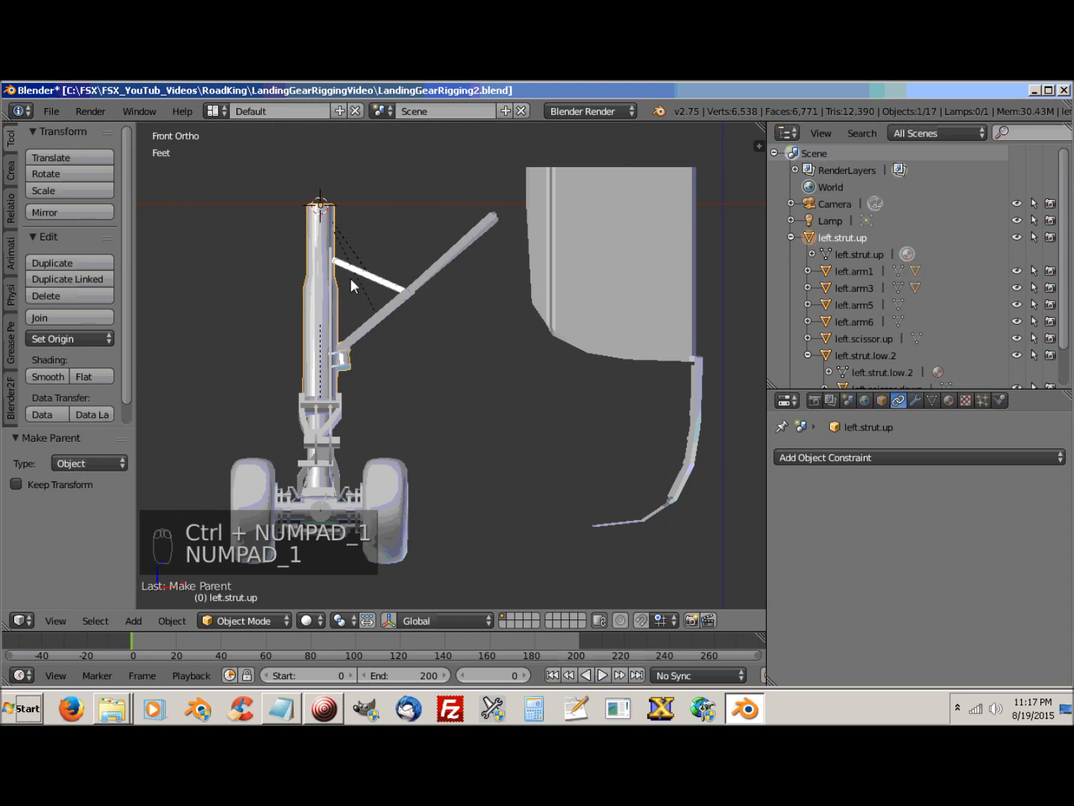
middle_click_drag(374, 332, 421, 335, "shift")
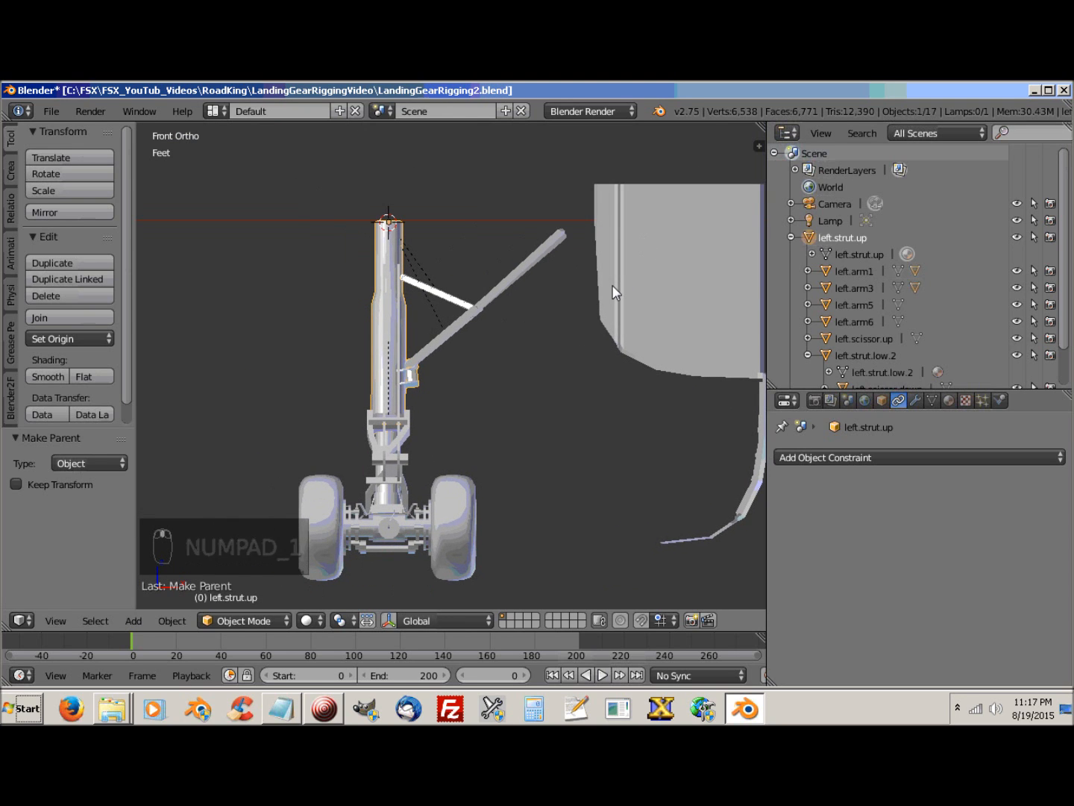
key("r")
key("y")
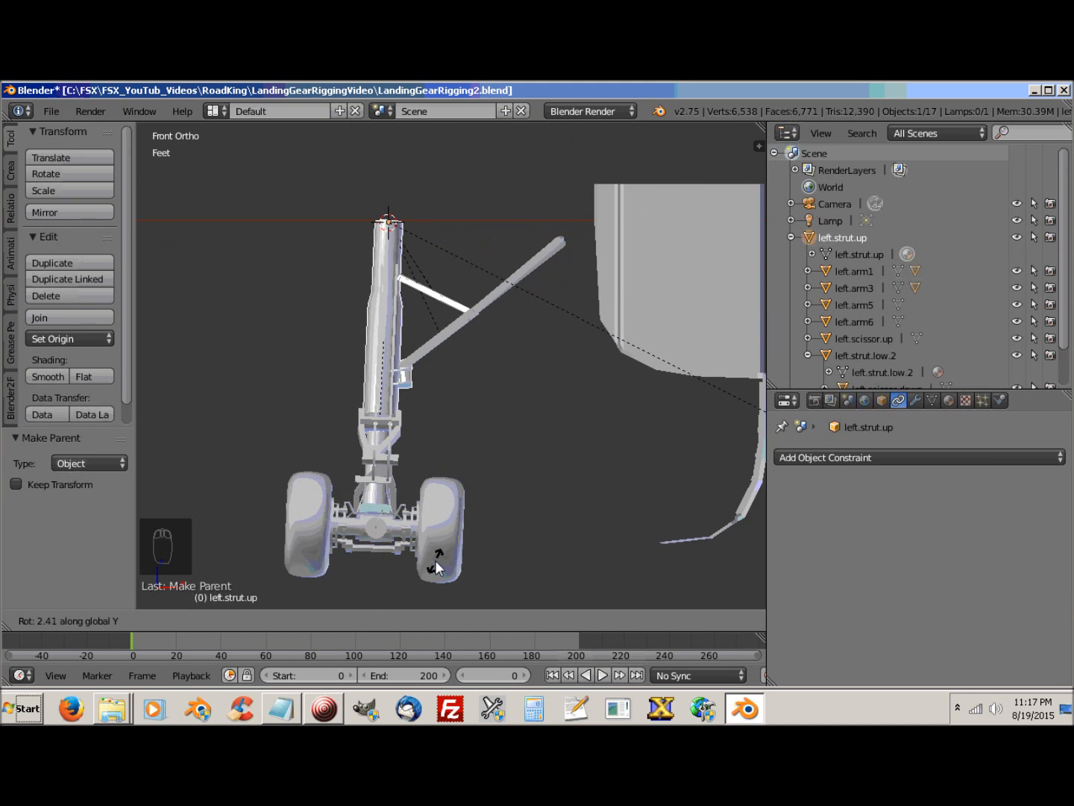
left_click(402, 513)
Step: Examine the gear and brace arms from several sides, and try a Y-axis rotation of left.strut.up to check the outer arm ends
middle_click_drag(428, 433, 522, 423, "shift")
scroll(518, 444, "down", 1)
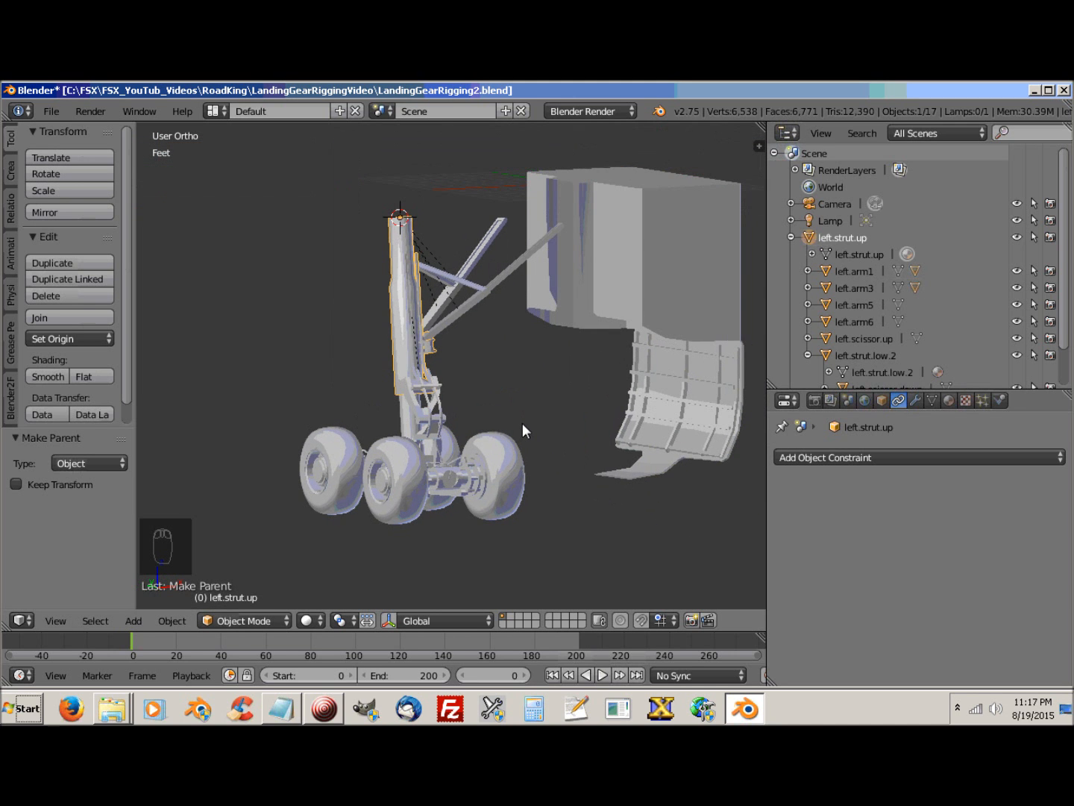
scroll(522, 423, "up", 3)
middle_click_drag(602, 389, 468, 520, "shift")
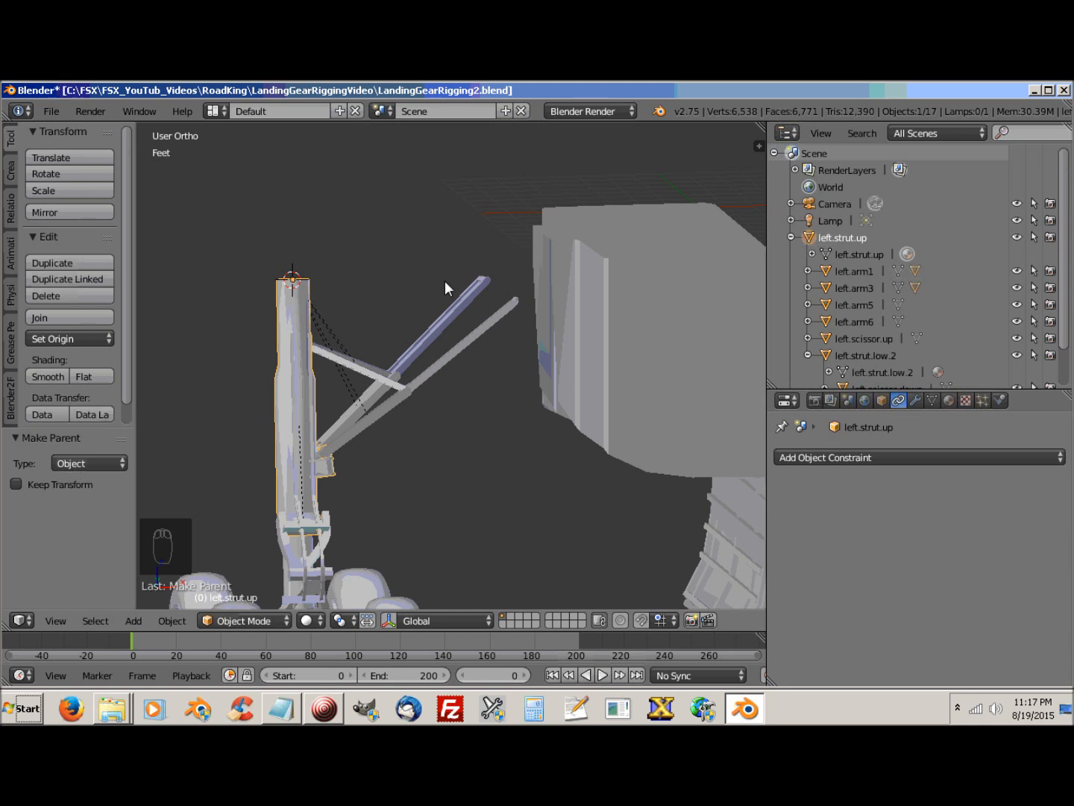
middle_click_drag(541, 301, 340, 188)
key("ctrl+KP_3")
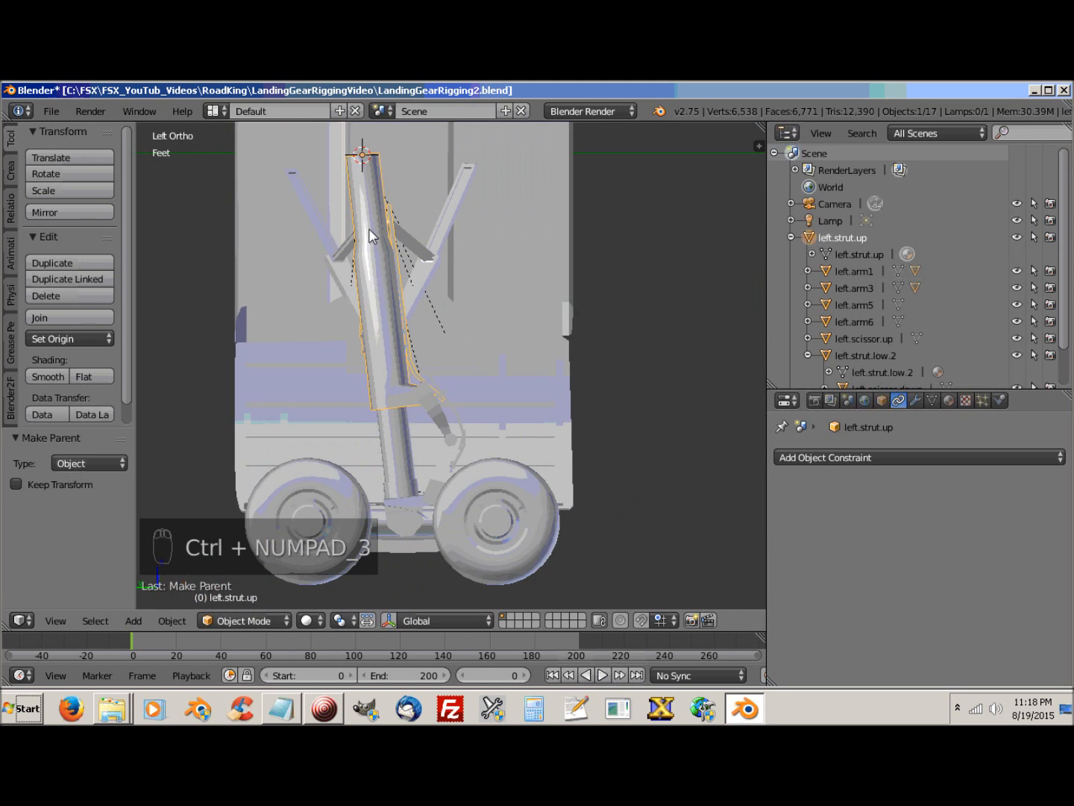
key("ctrl+KP_1")
key("KP_1")
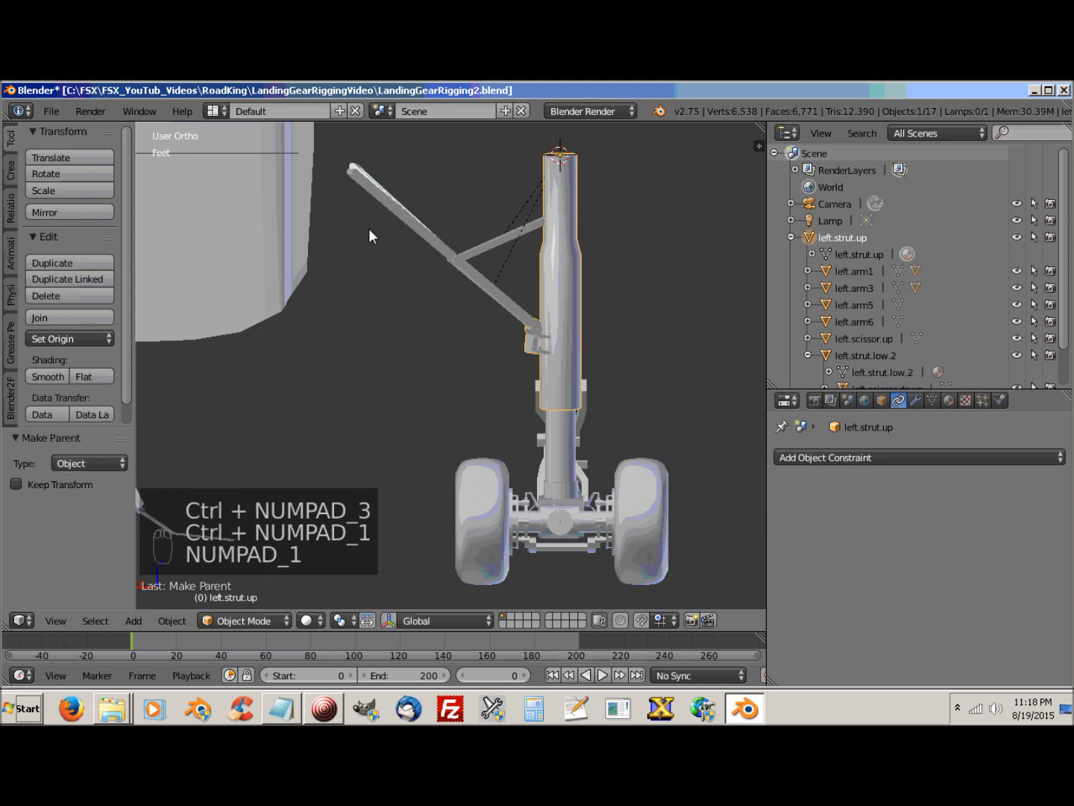
middle_click_drag(488, 398, 488, 463, "shift")
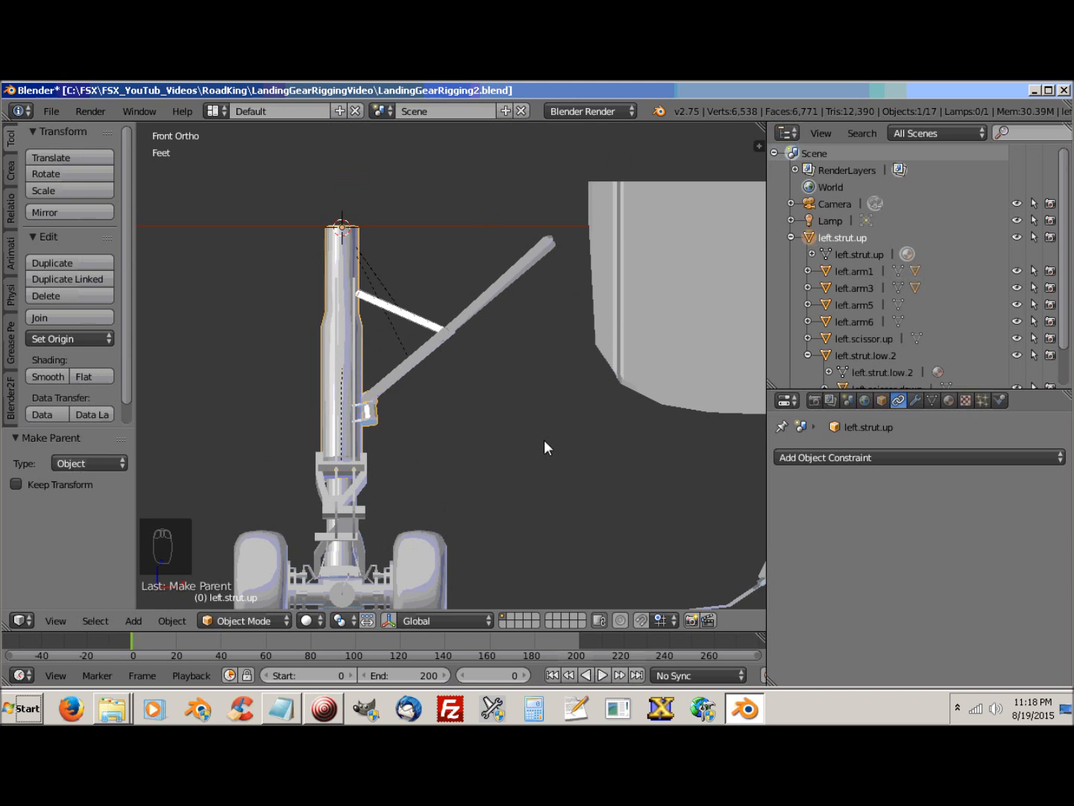
key("r")
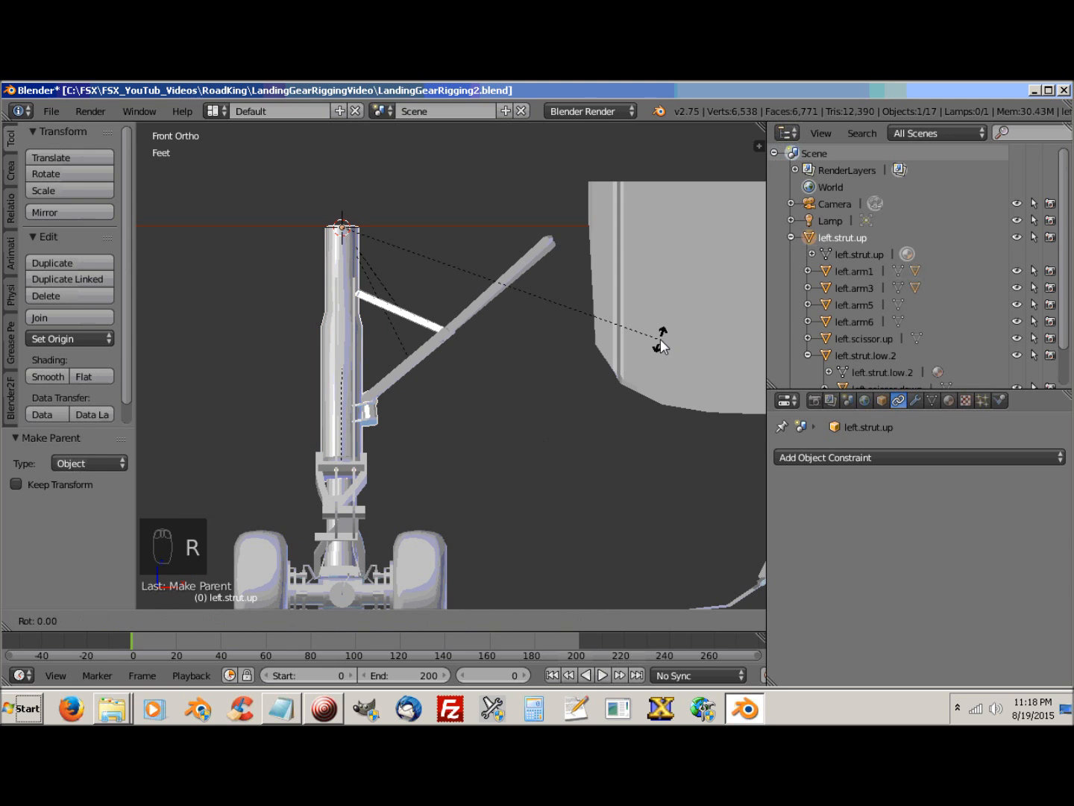
key("y")
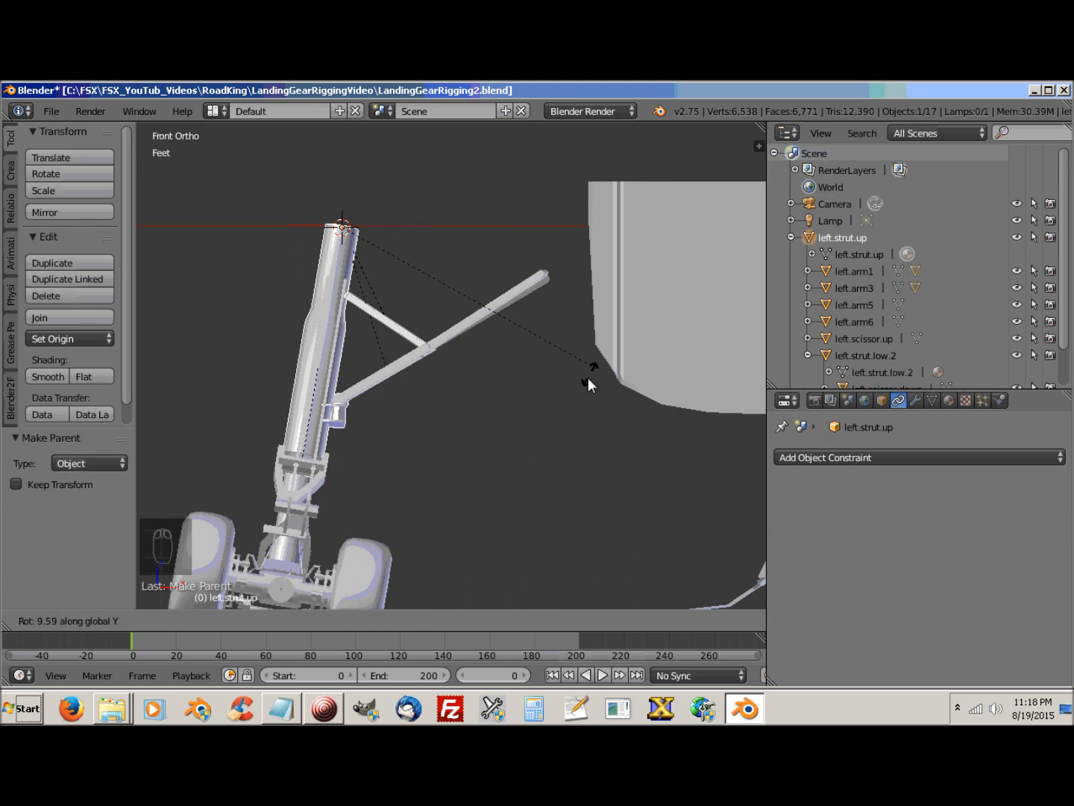
right_click(614, 326)
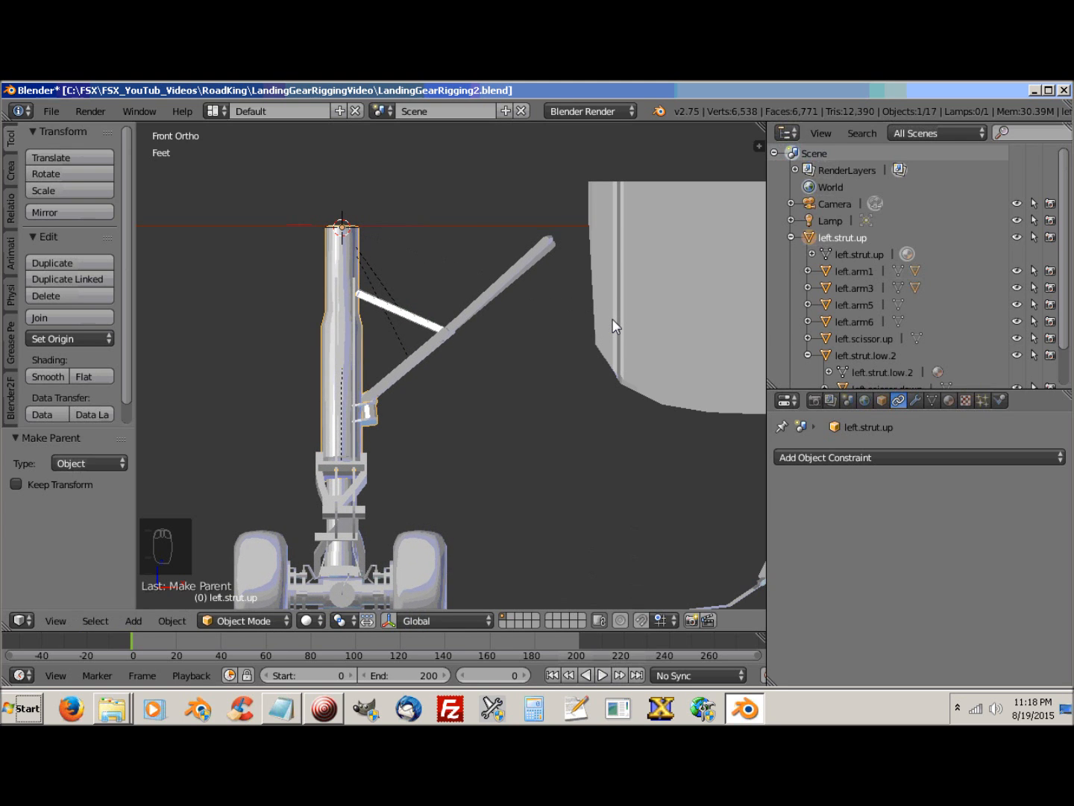
Step: Snap the 3D cursor to four selected vertices on the upper end face of left.arm2.001 in Edit Mode, and return to Object Mode
middle_click_drag(571, 335, 608, 439)
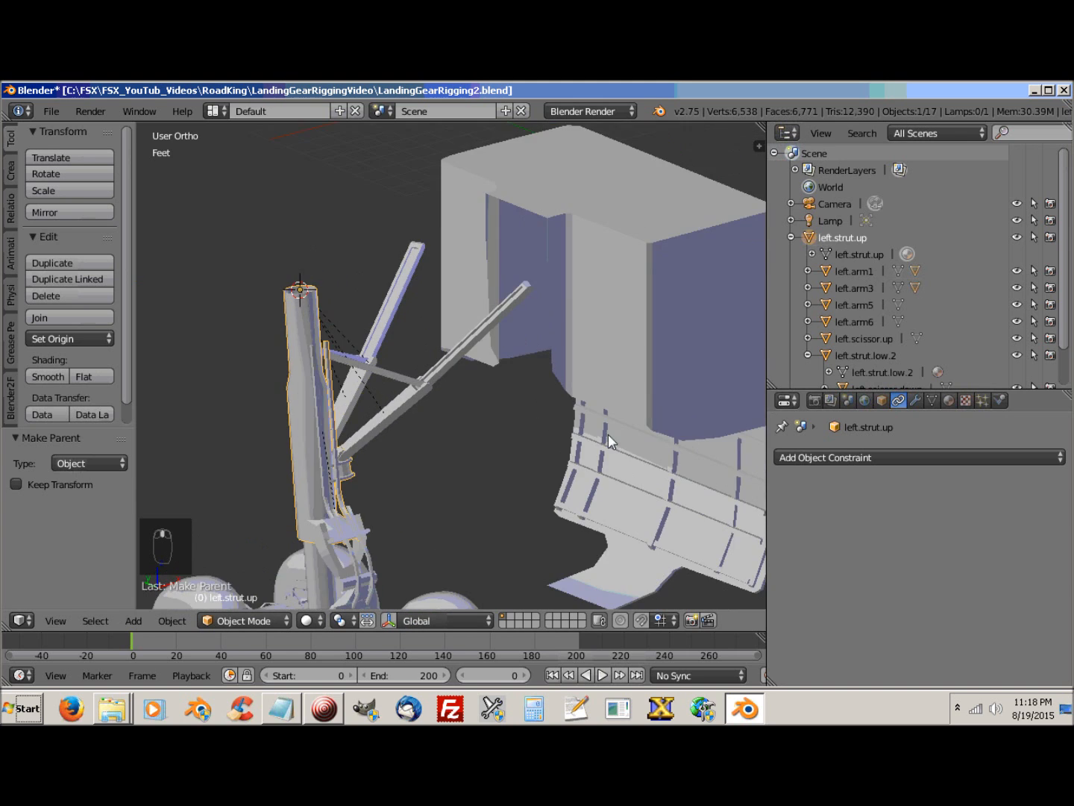
scroll(575, 414, "up", 6)
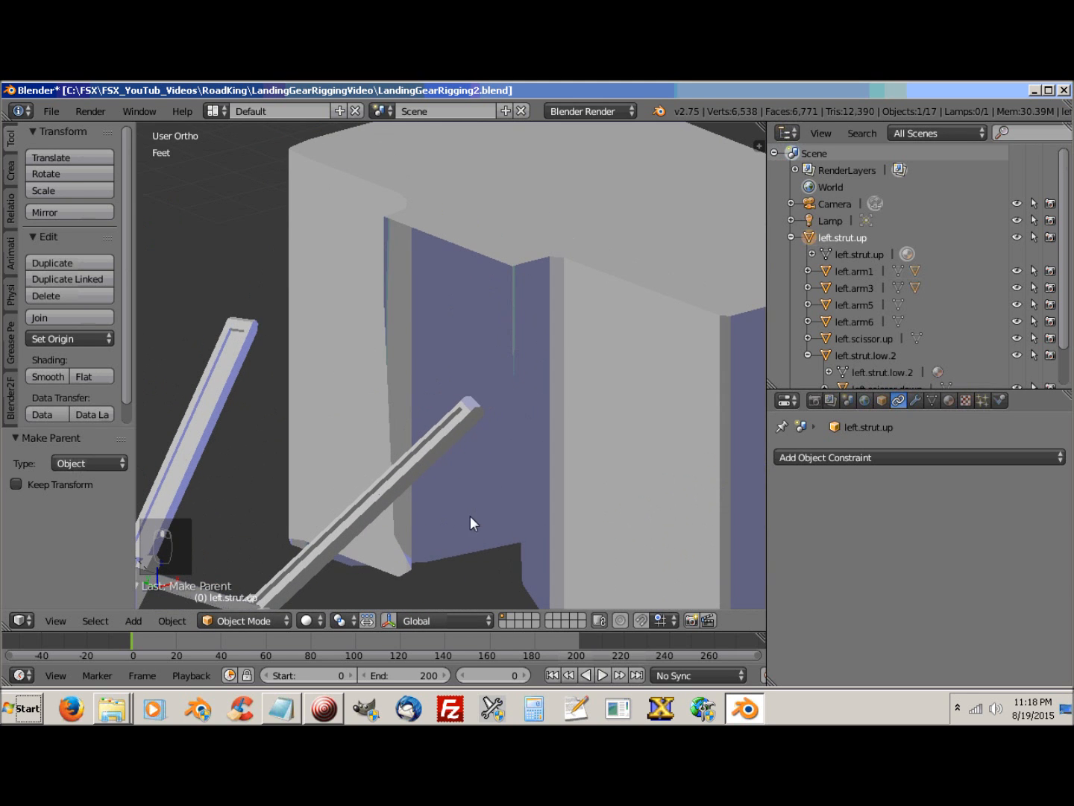
right_click(472, 407)
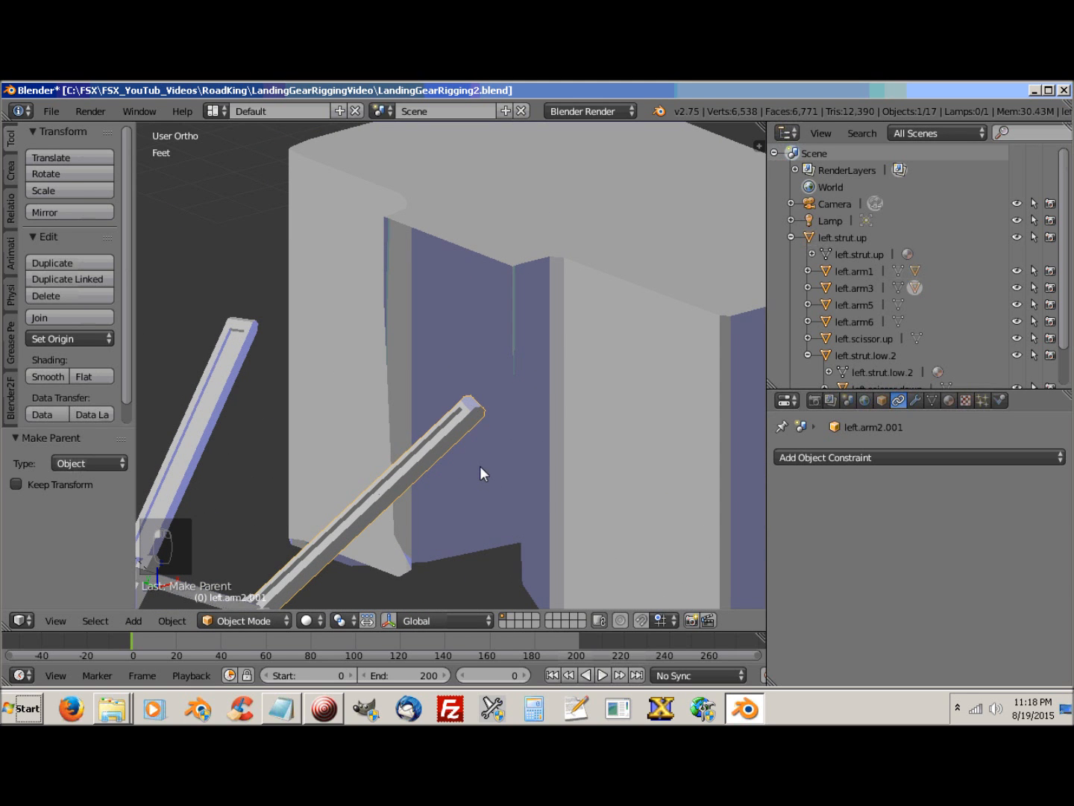
key("Tab")
scroll(480, 466, "up", 3)
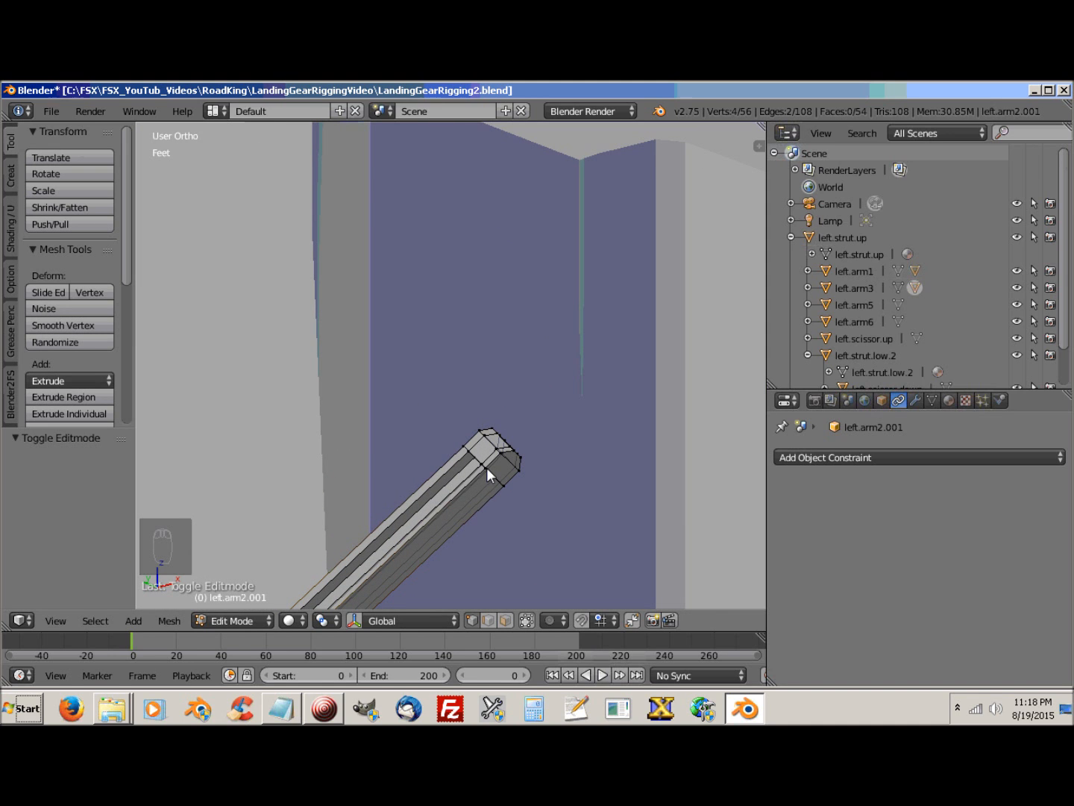
middle_click_drag(496, 467, 390, 451)
scroll(498, 495, "up", 3)
left_click(438, 479)
left_click(475, 449, "shift")
left_click(487, 468, "shift")
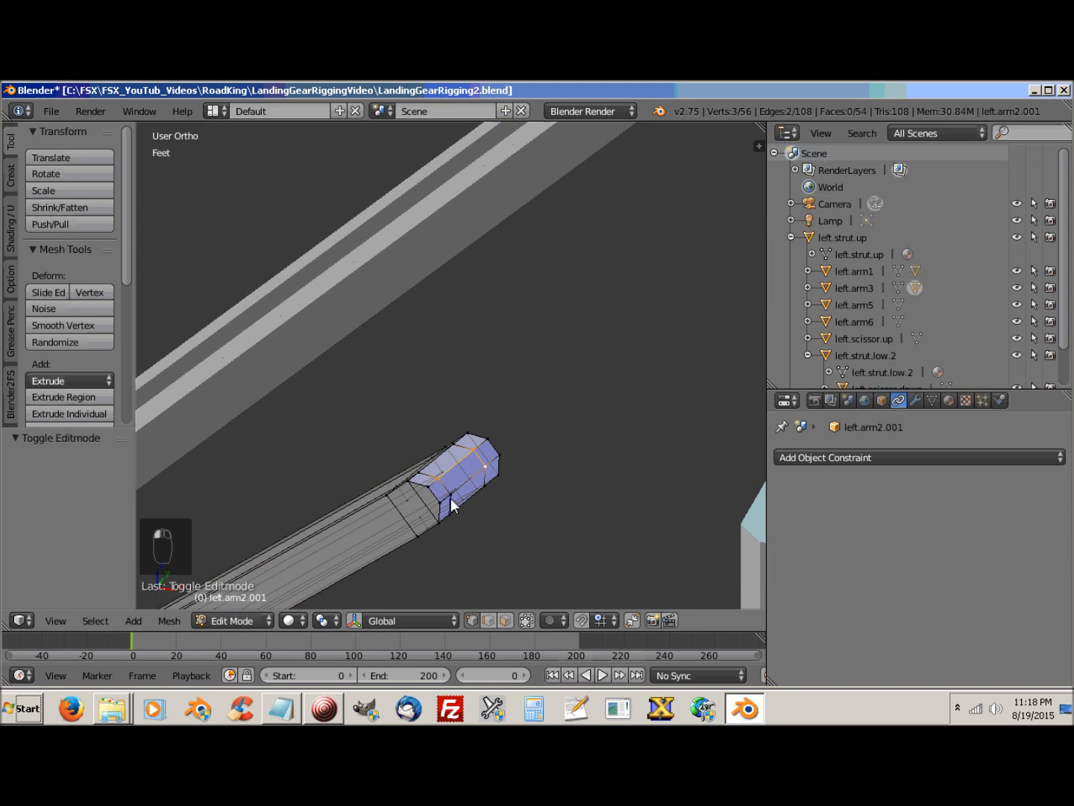
left_click(451, 499, "shift")
key("shift+s")
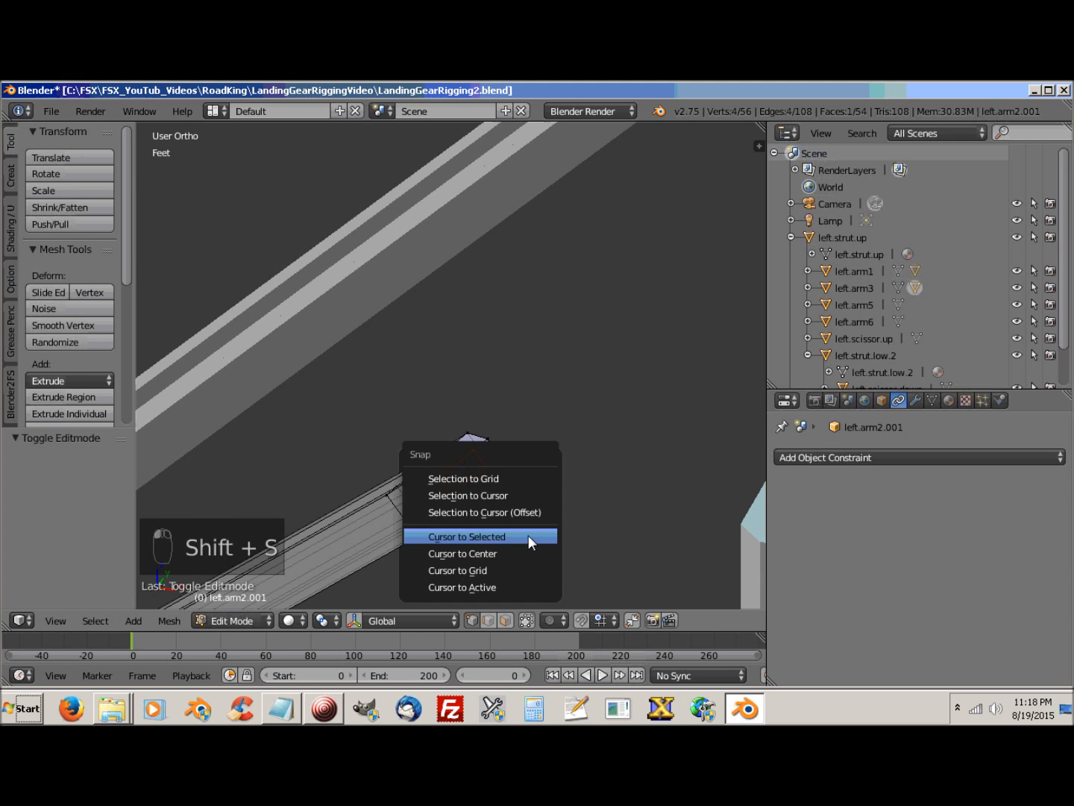
left_click(461, 537)
middle_click_drag(548, 516, 163, 507)
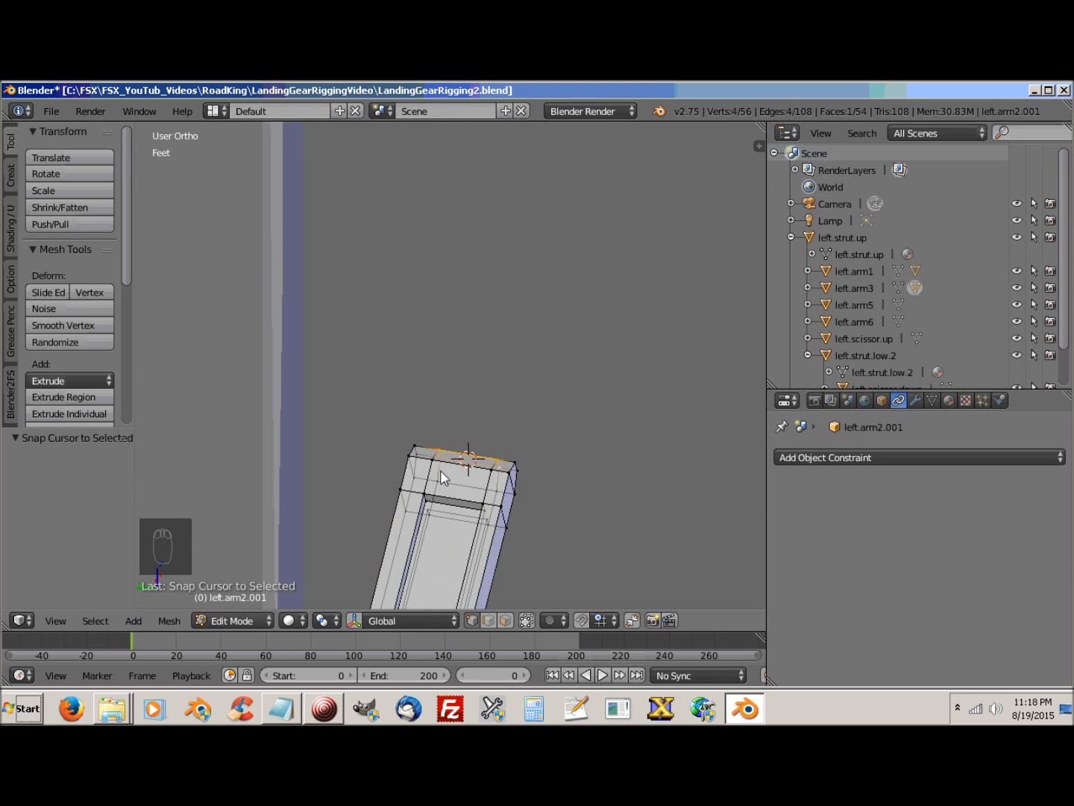
key("Tab")
Step: Add a Cube empty at the 3D cursor on the upper end of left.arm2.001
scroll(441, 470, "down", 3)
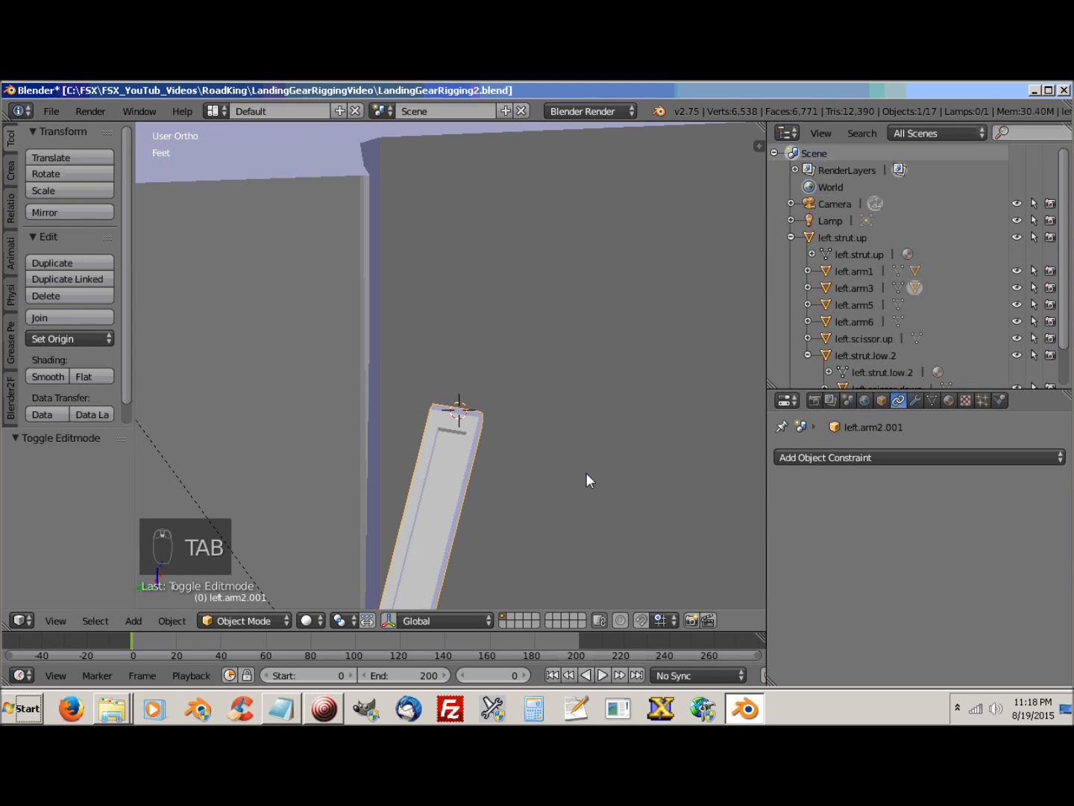
key("shift+a")
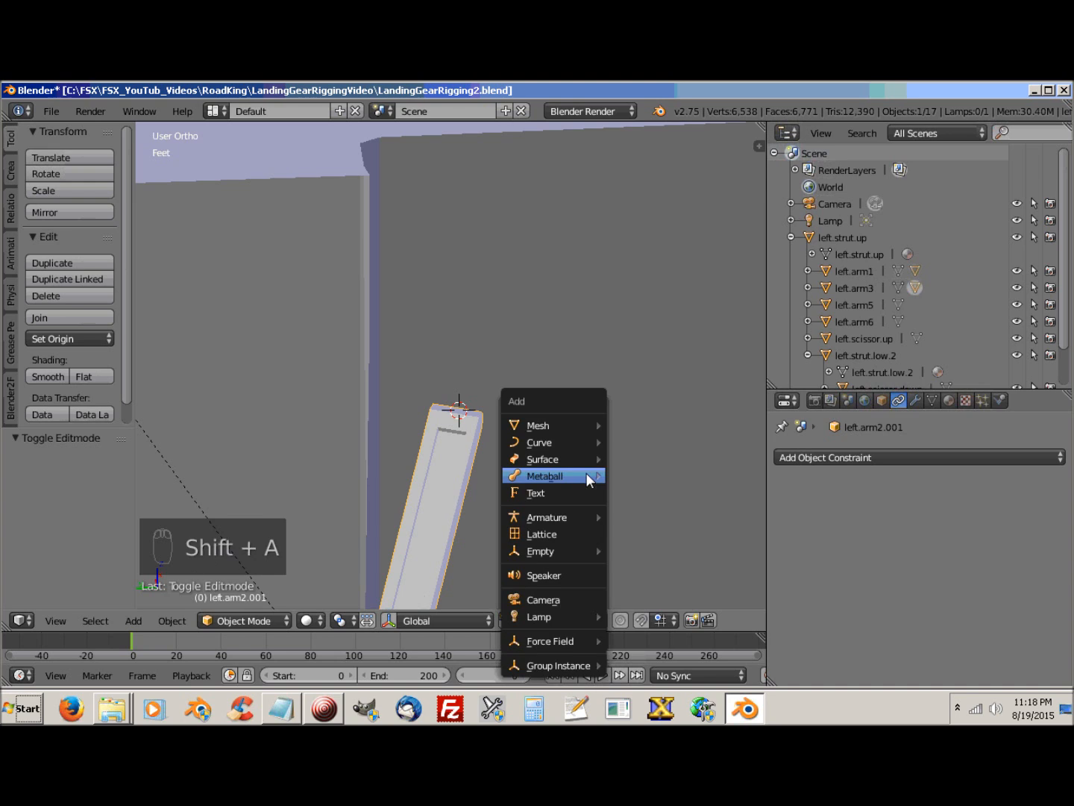
mouse_move(586, 475)
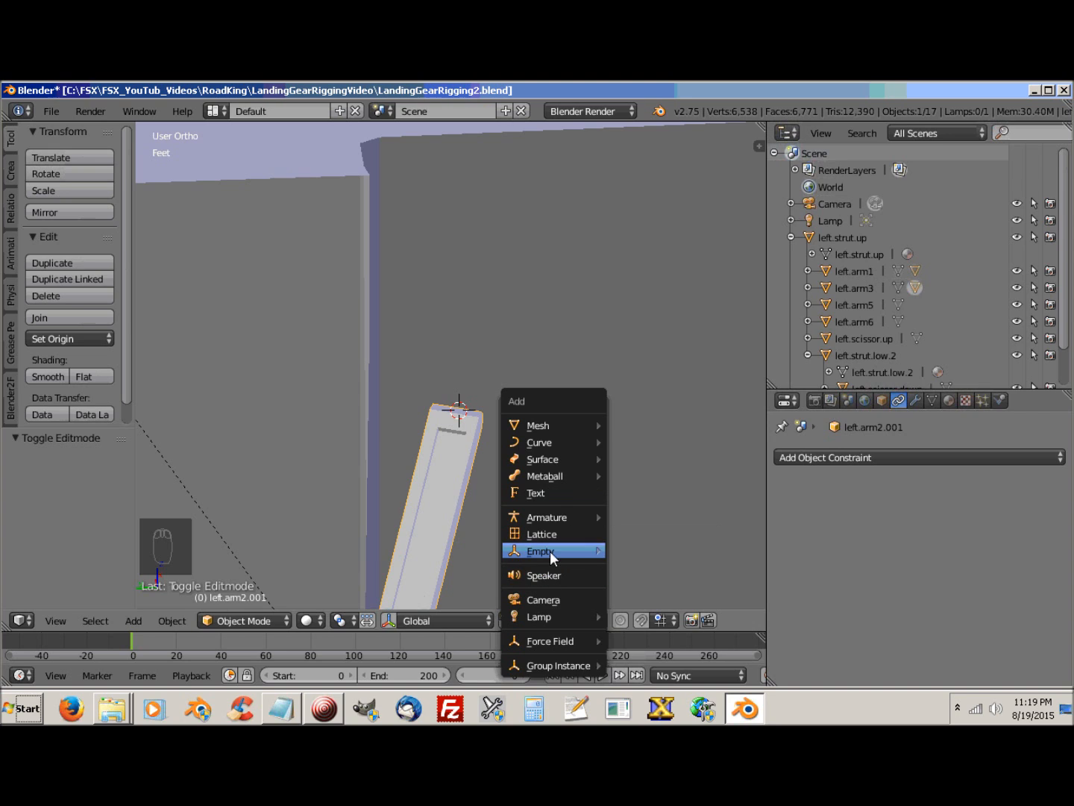
mouse_move(553, 556)
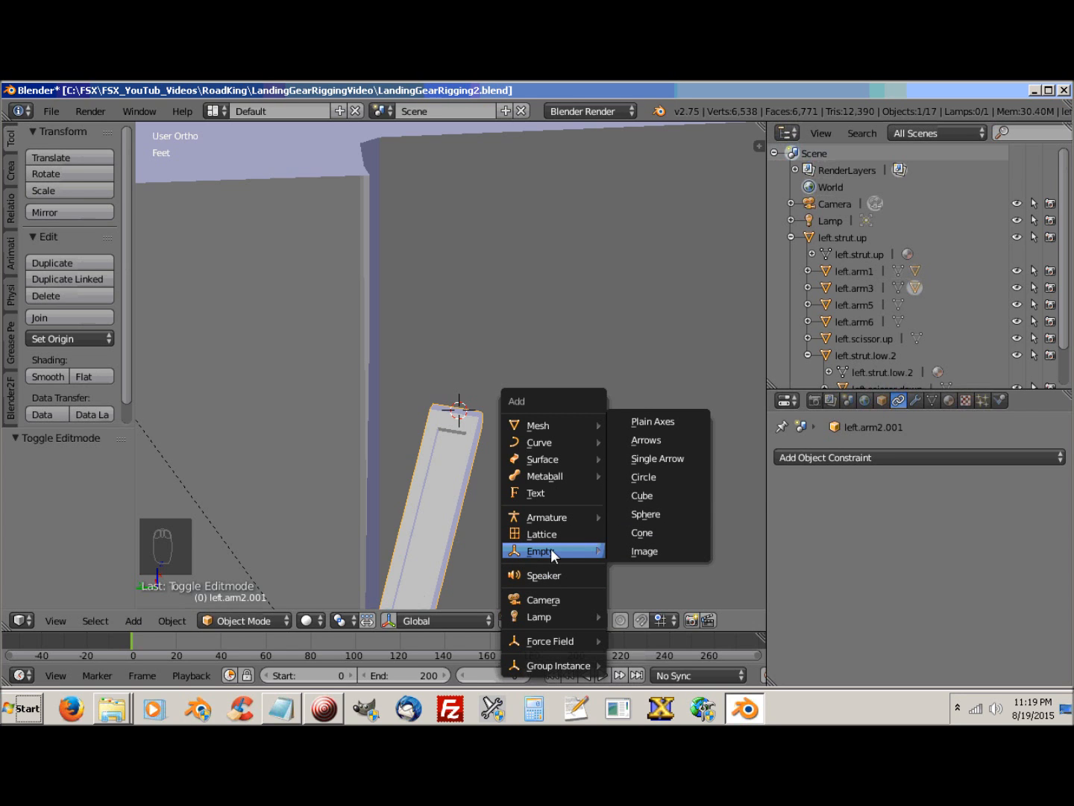
left_click(643, 495)
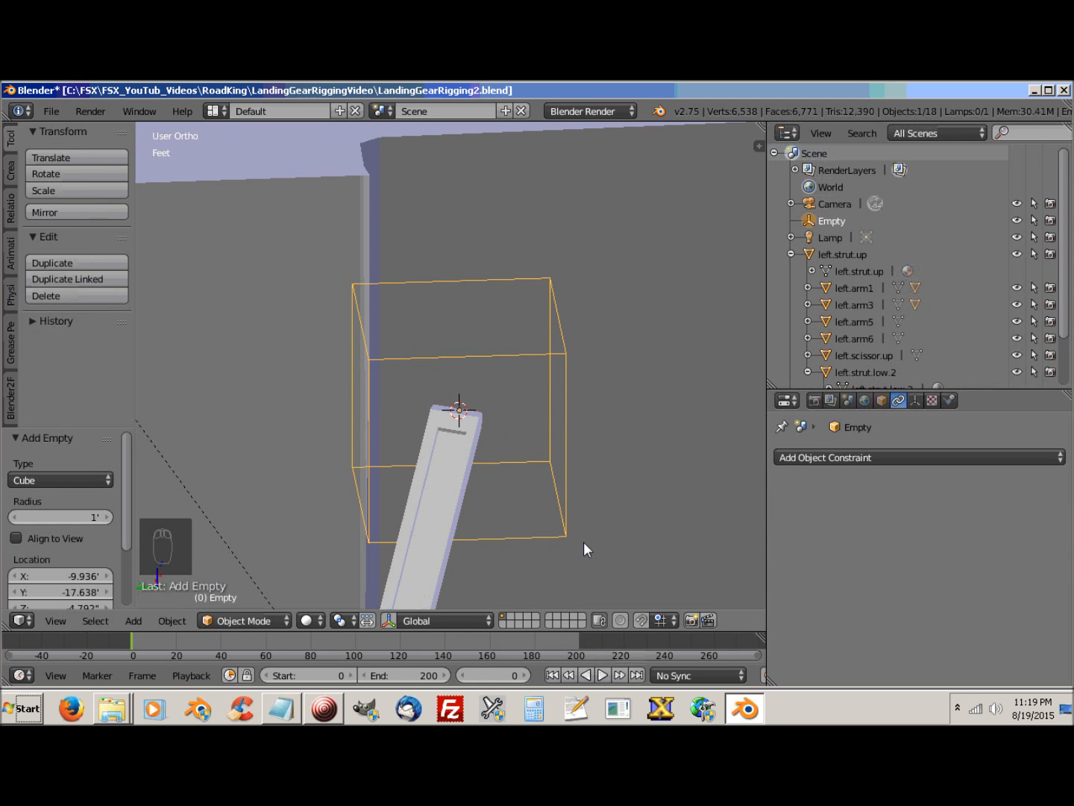
scroll(583, 542, "down", 3)
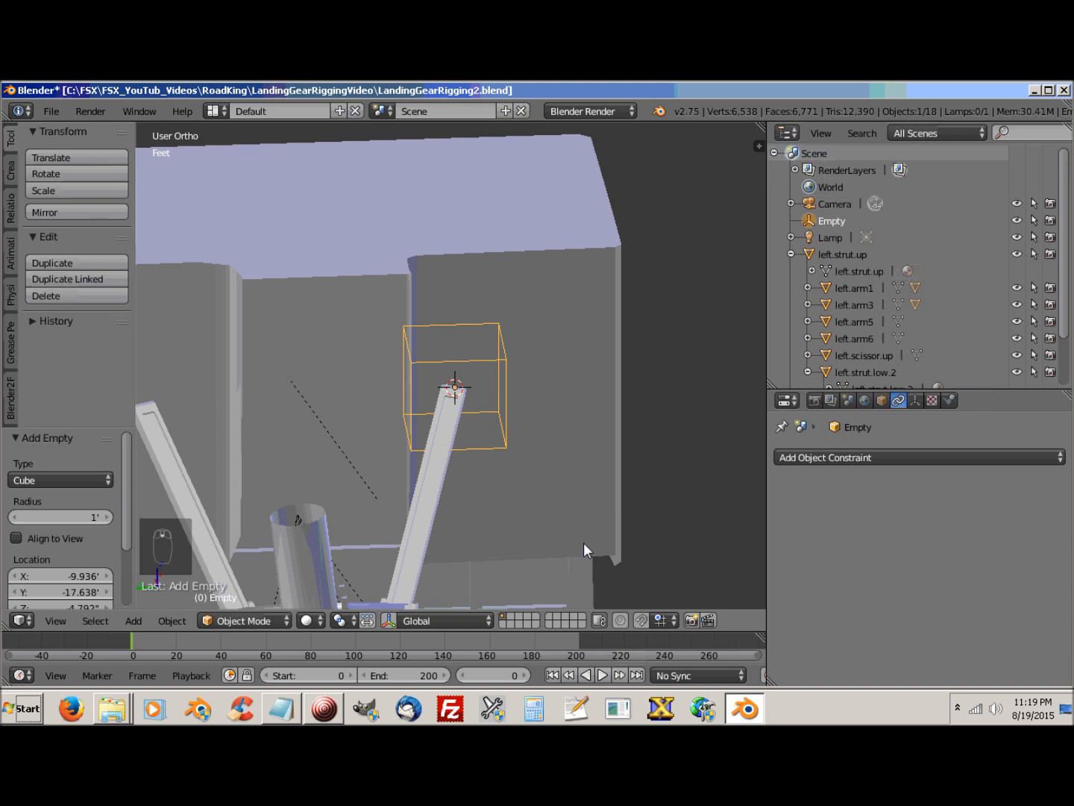
Step: Scale the cube empty at the arm end down to about 0.302 and apply its scale
key("s")
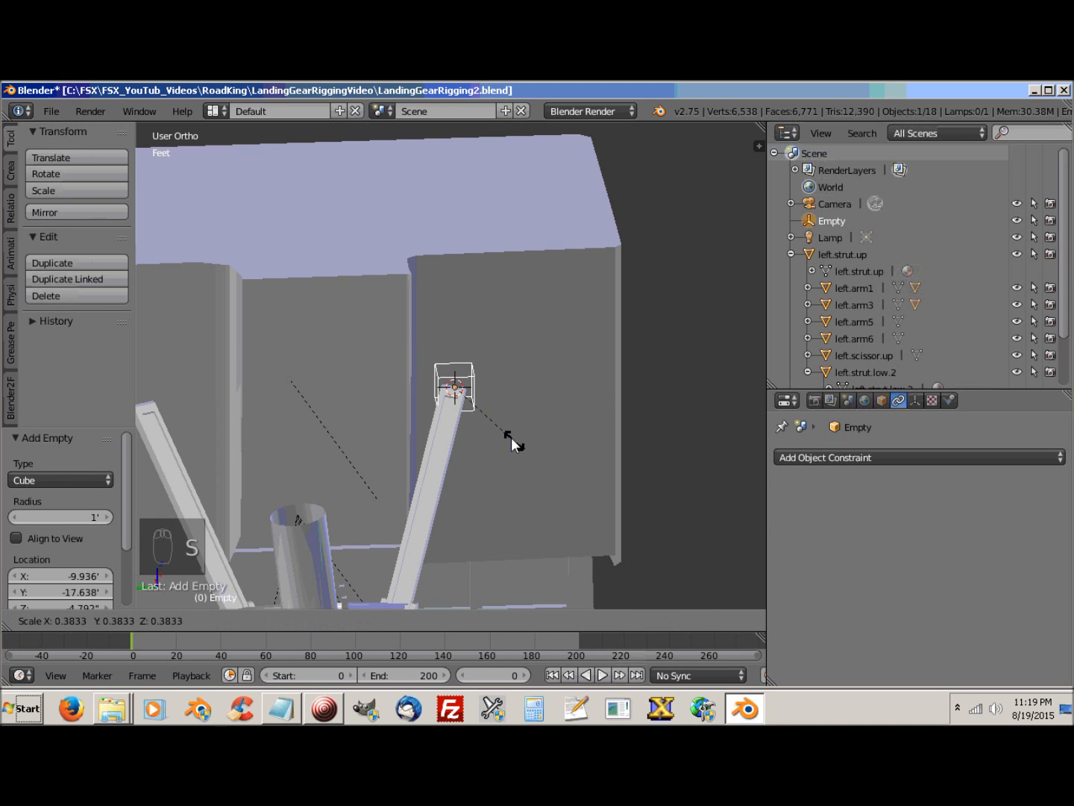
left_click(501, 432)
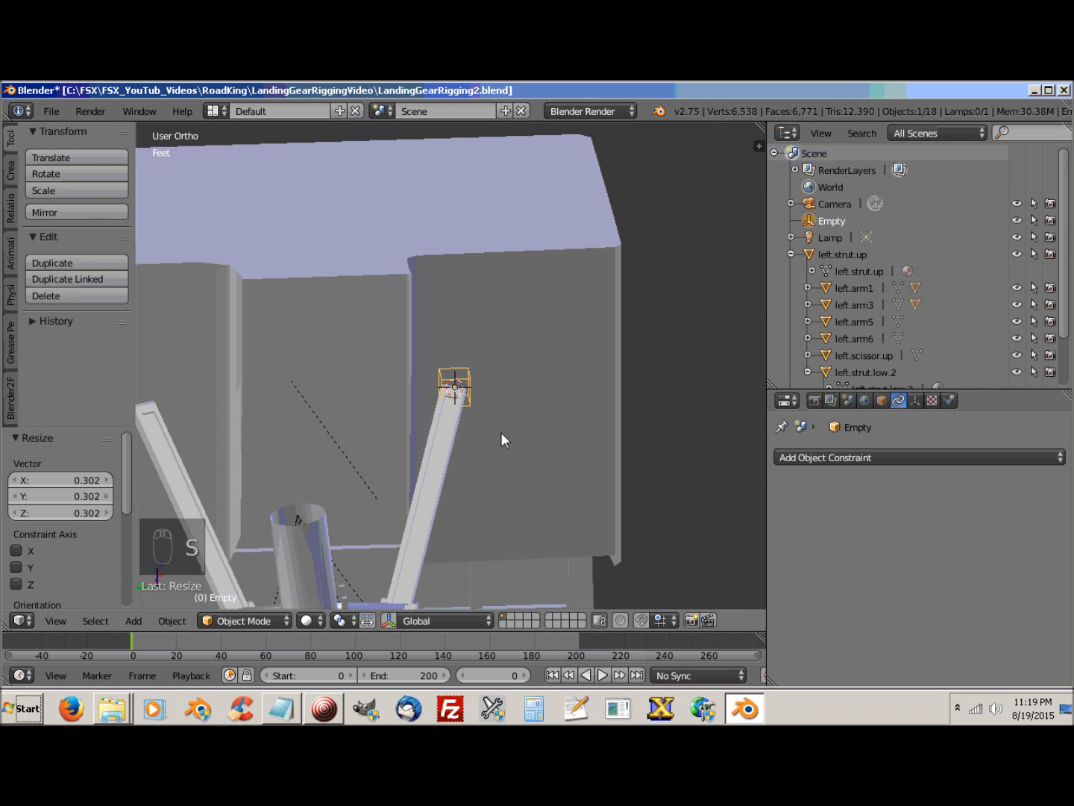
mouse_move(500, 434)
middle_mouse_down()
mouse_move(405, 461)
mouse_move(280, 416)
mouse_move(300, 415)
mouse_move(318, 386)
mouse_move(343, 433)
mouse_move(500, 438)
middle_mouse_up()
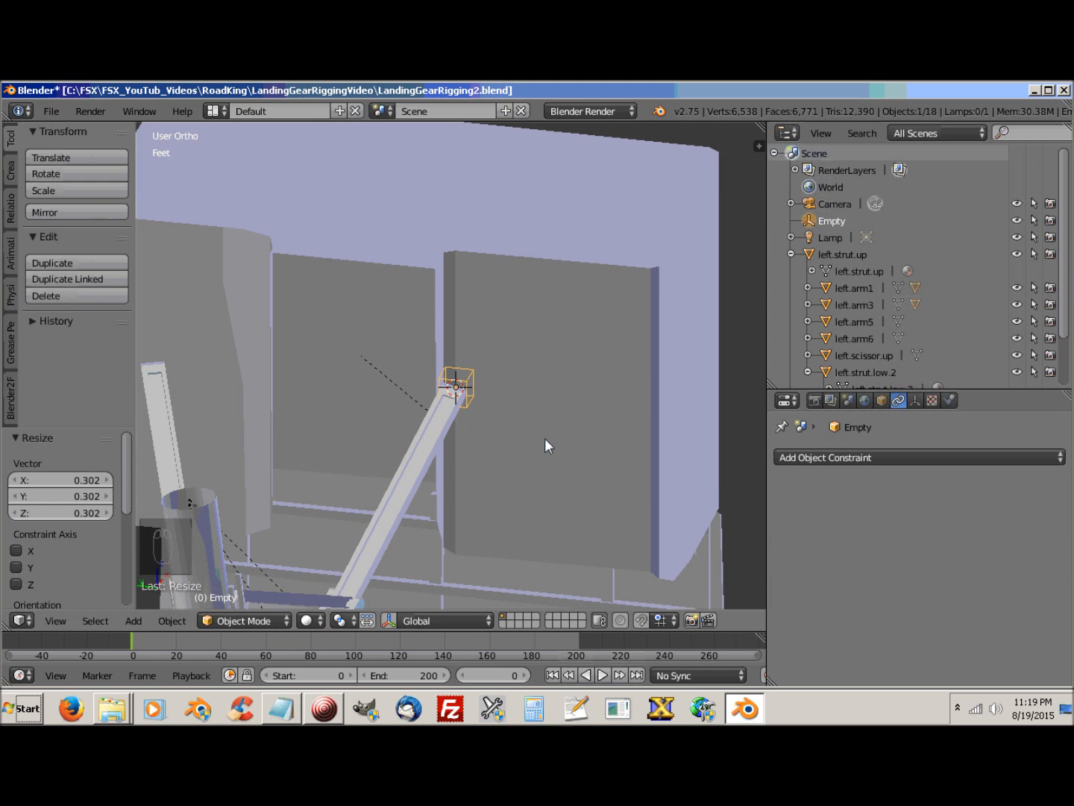
key("ctrl+a")
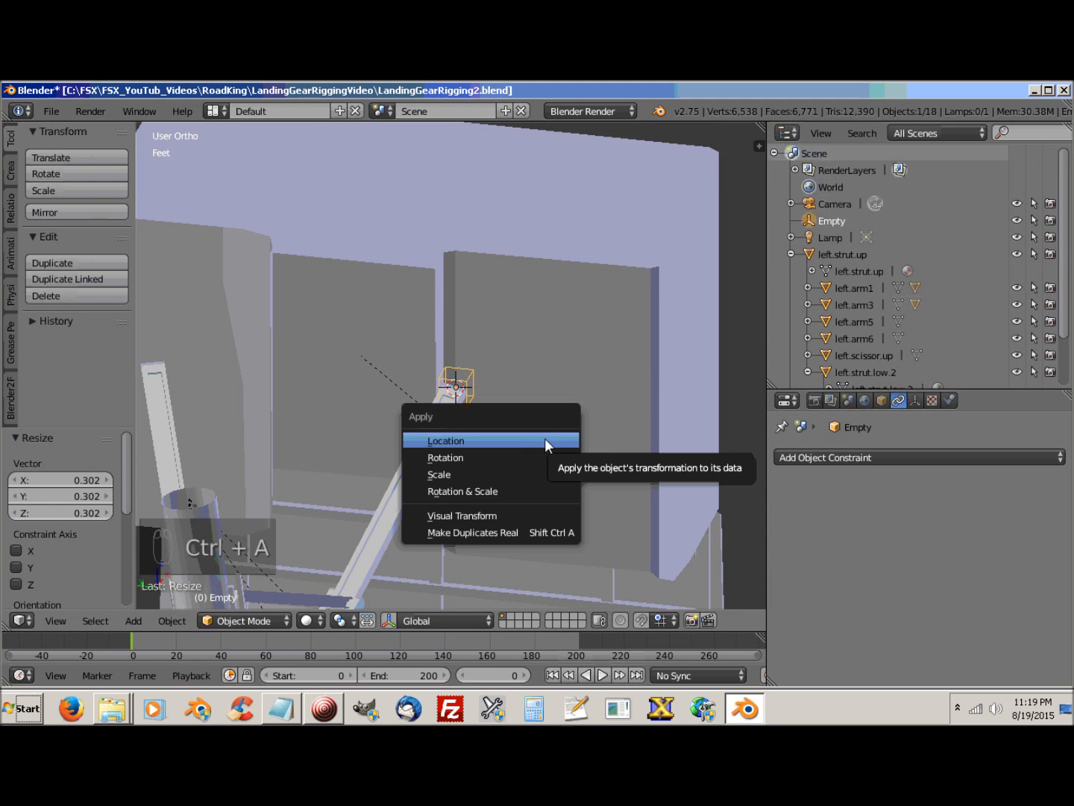
left_click(450, 474)
Step: Rename the scaled cube empty as Empty_constraint1
middle_click_drag(360, 465, 520, 459)
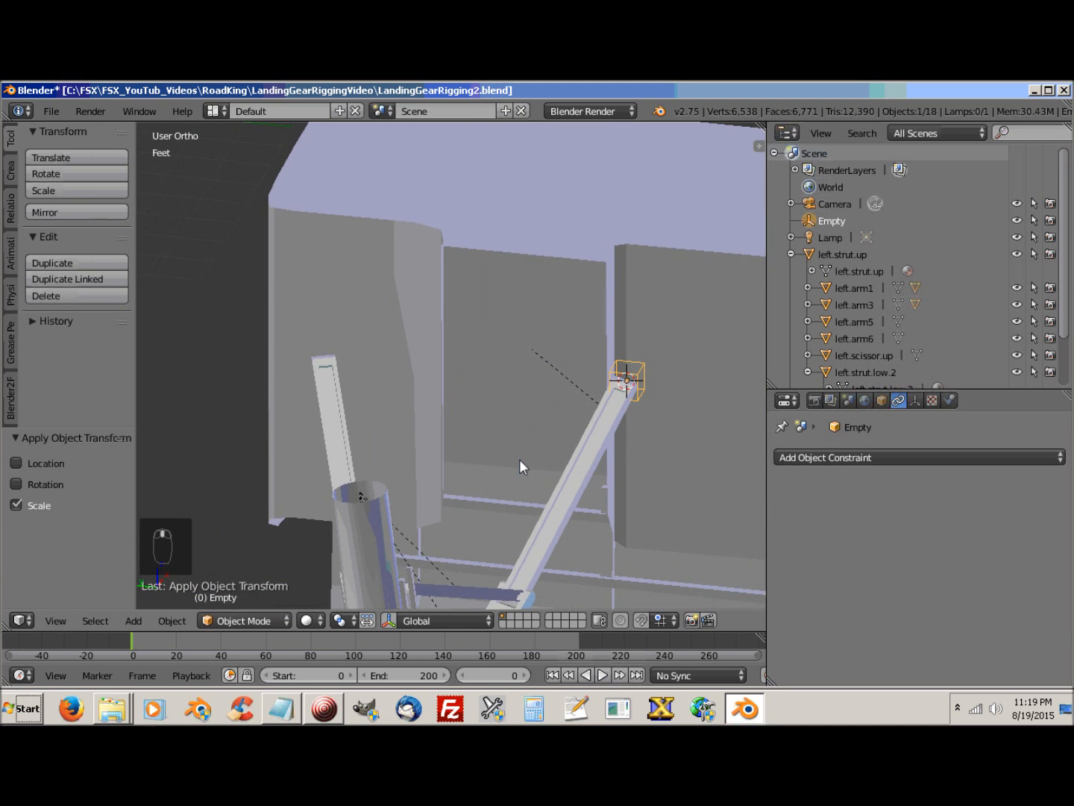
middle_click_drag(452, 468, 476, 501)
left_click(882, 401)
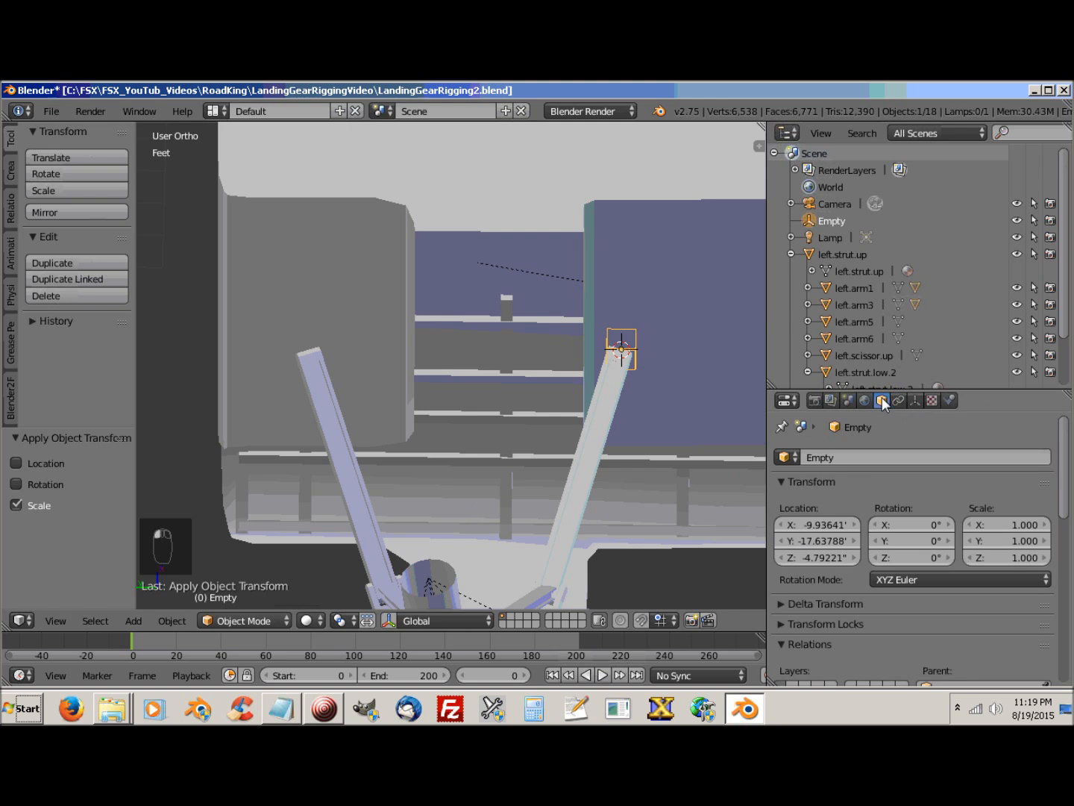
left_click(843, 459)
type("_")
type("constraint1")
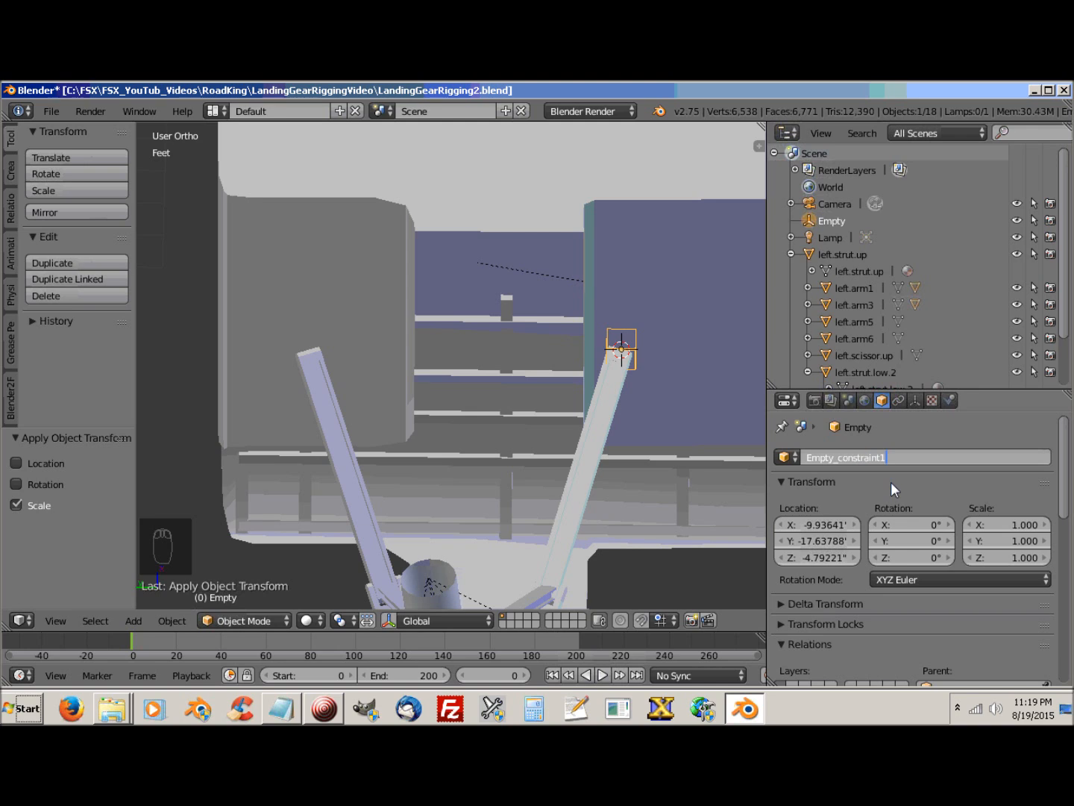
key("Return")
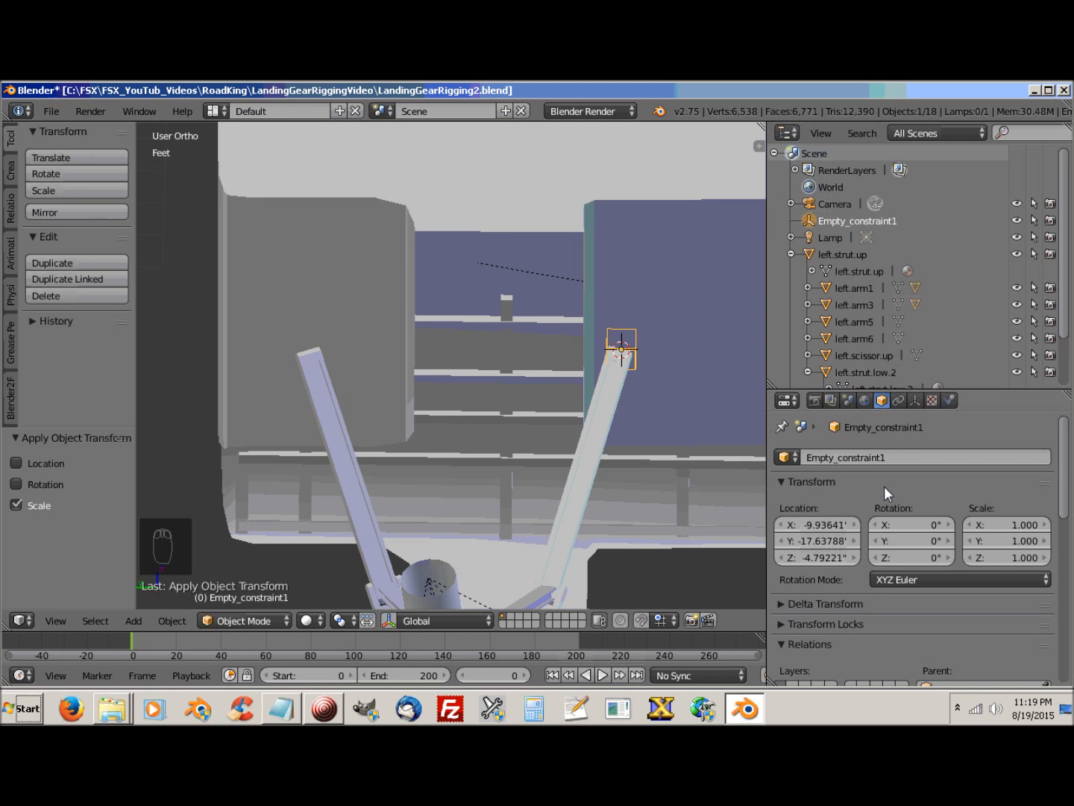
Step: Duplicate Empty_constraint1 in top view and move the copy about 6.5 ft along the Y axis to the end of the other arm
key("KP_7")
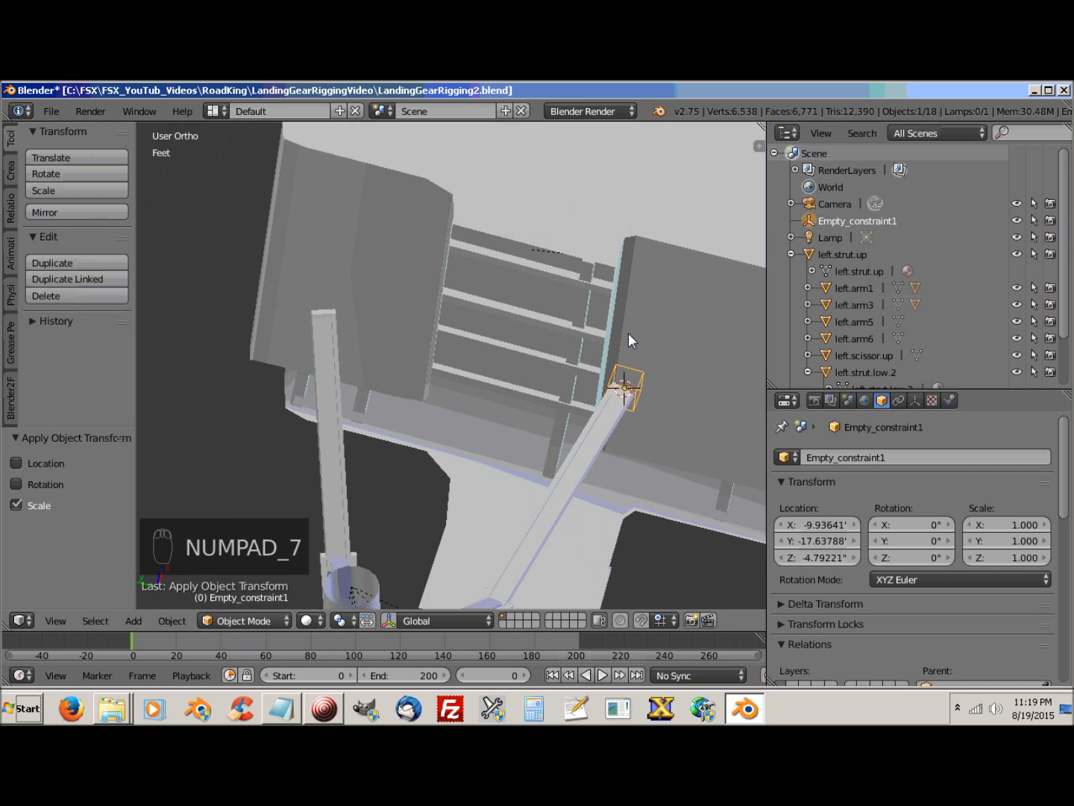
key("KP_7")
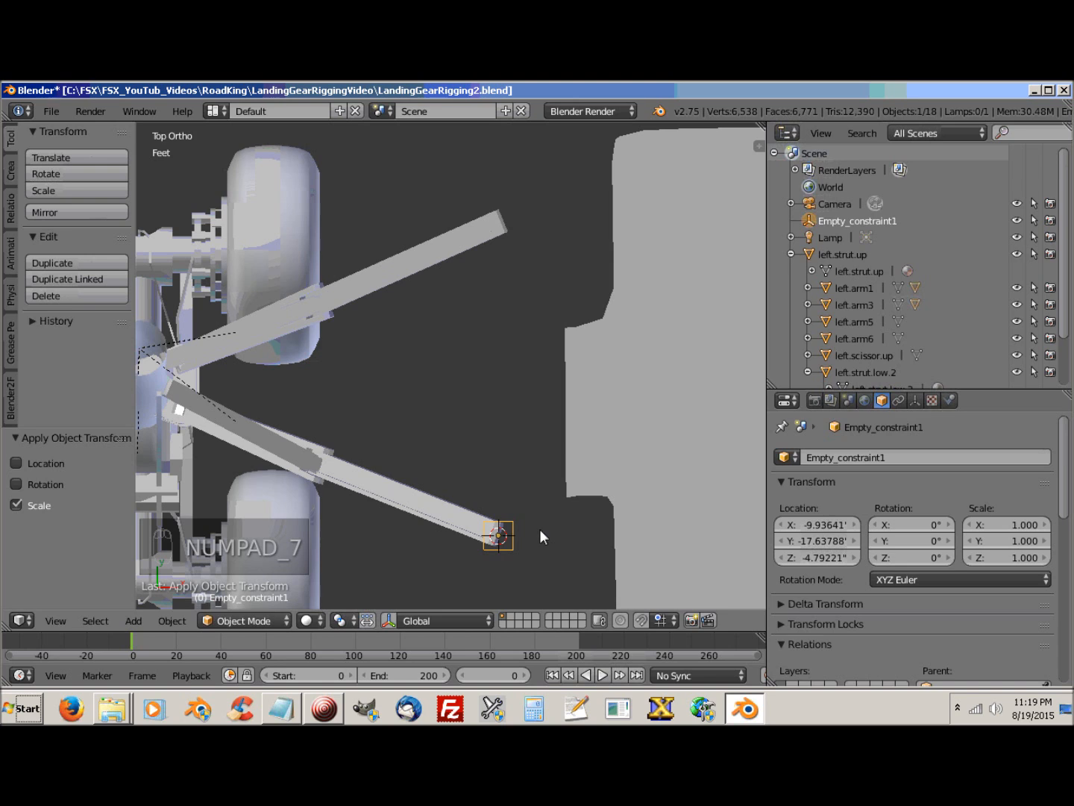
key("shift+d")
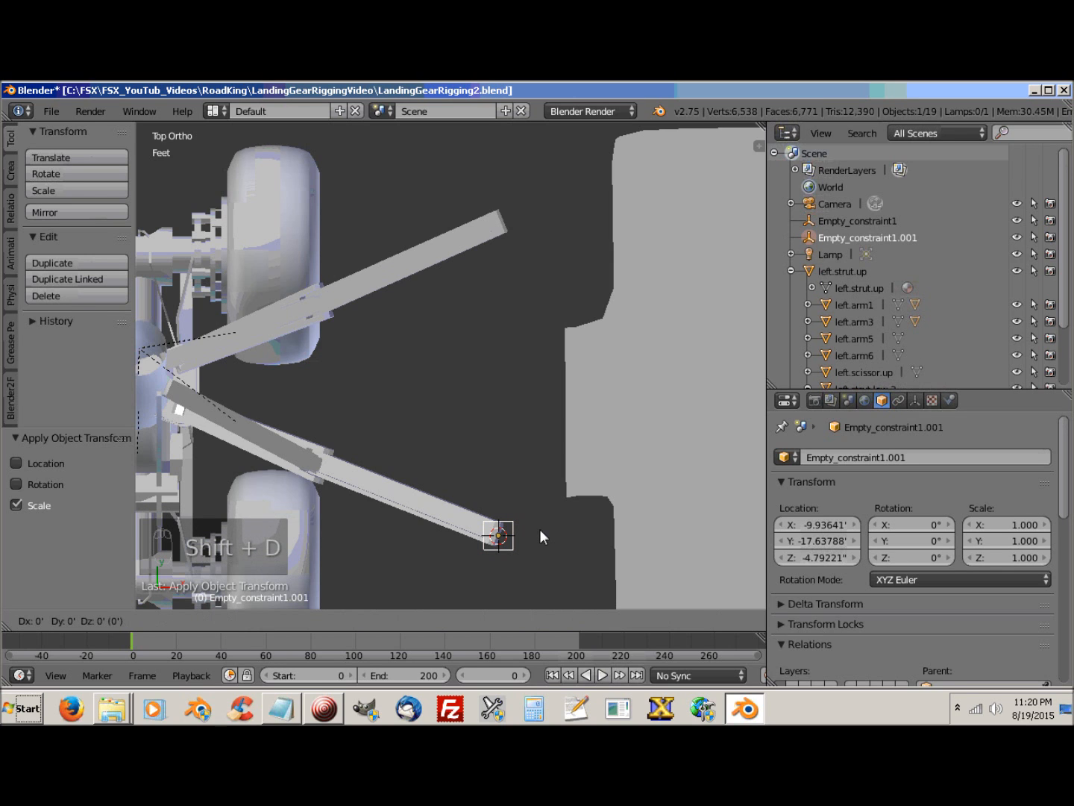
key("y")
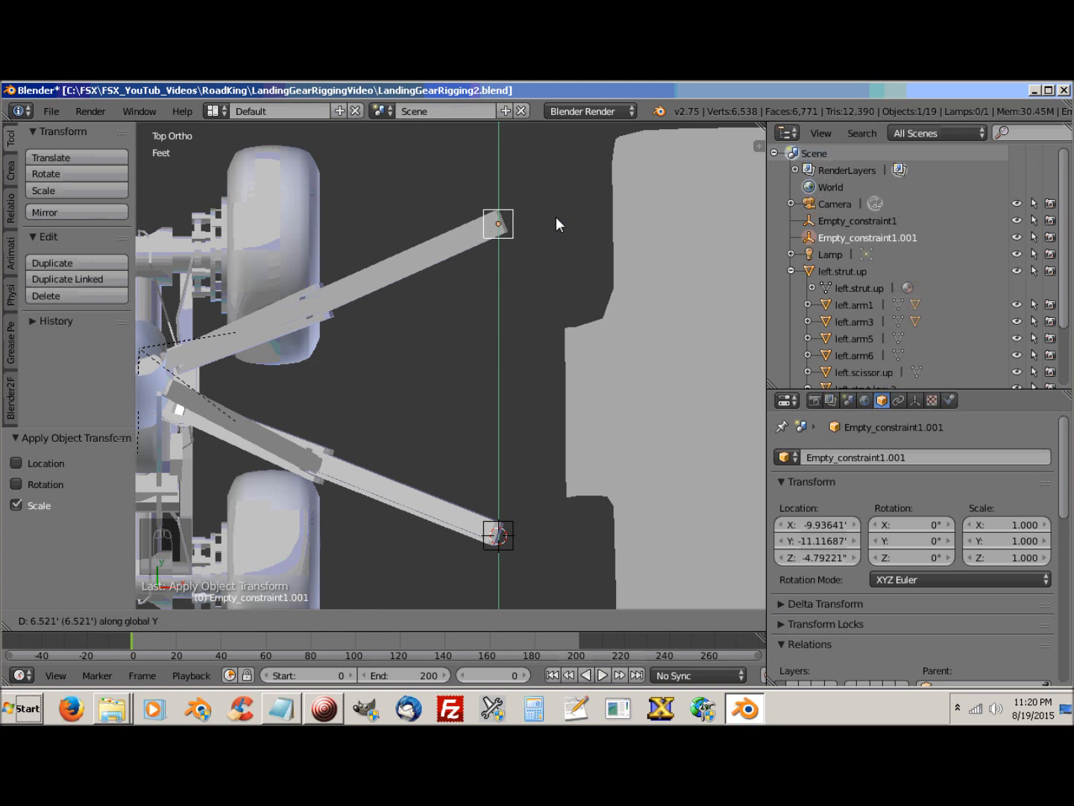
left_click(555, 217)
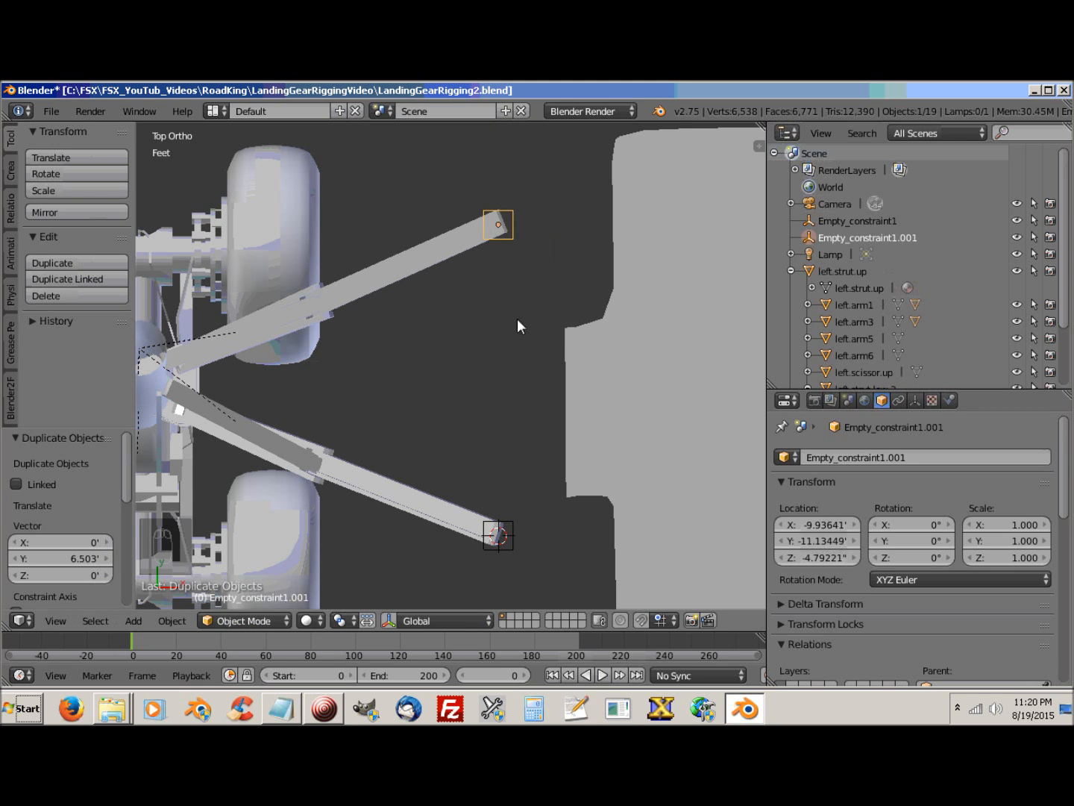
Step: Snap the 3D cursor to four selected vertices on the upper end face of left.arm2 in Edit Mode, and return to Object Mode
middle_click_drag(440, 415, 192, 244)
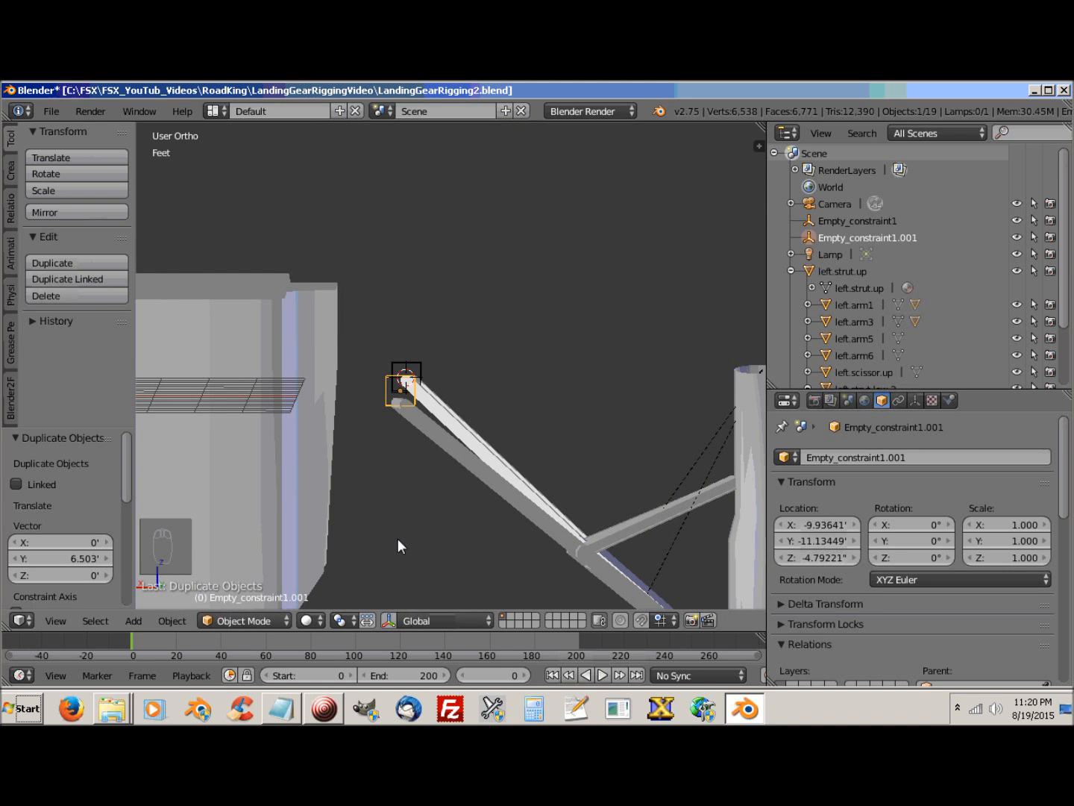
scroll(398, 539, "up", 5)
middle_click_drag(398, 539, 451, 350, "shift")
middle_click_drag(431, 418, 372, 427)
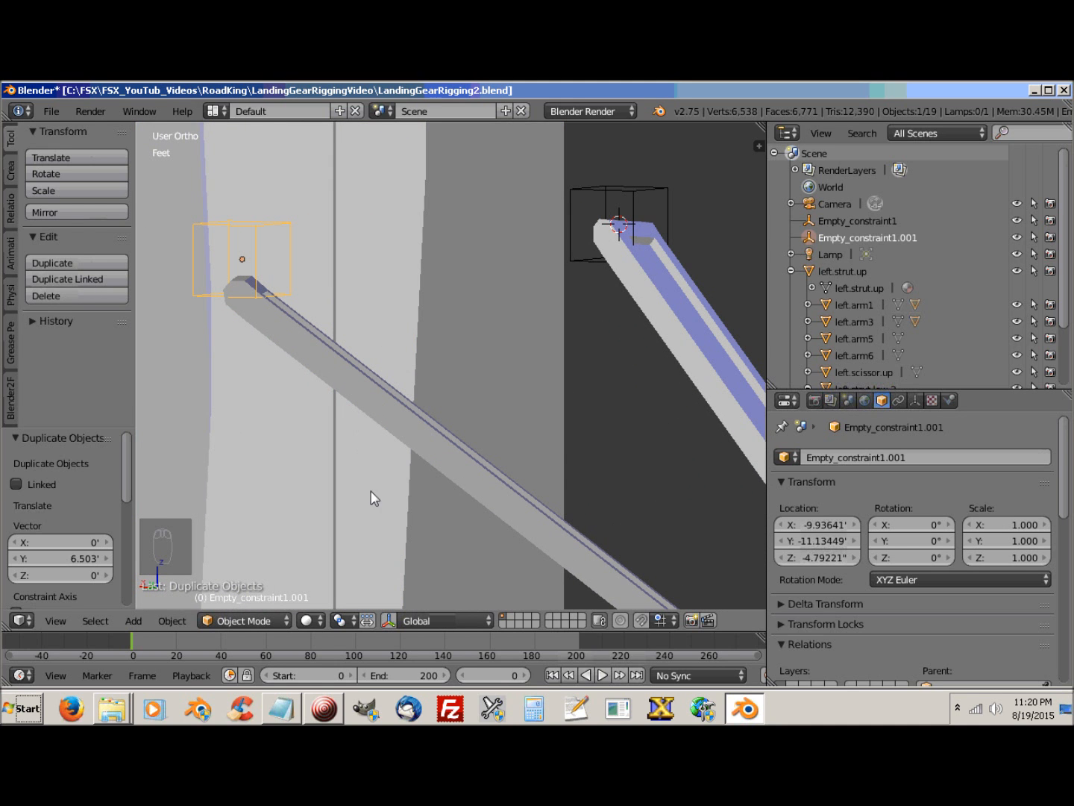
scroll(378, 499, "down", 5)
scroll(373, 497, "up", 5)
middle_click_drag(376, 504, 426, 500)
right_click(461, 348)
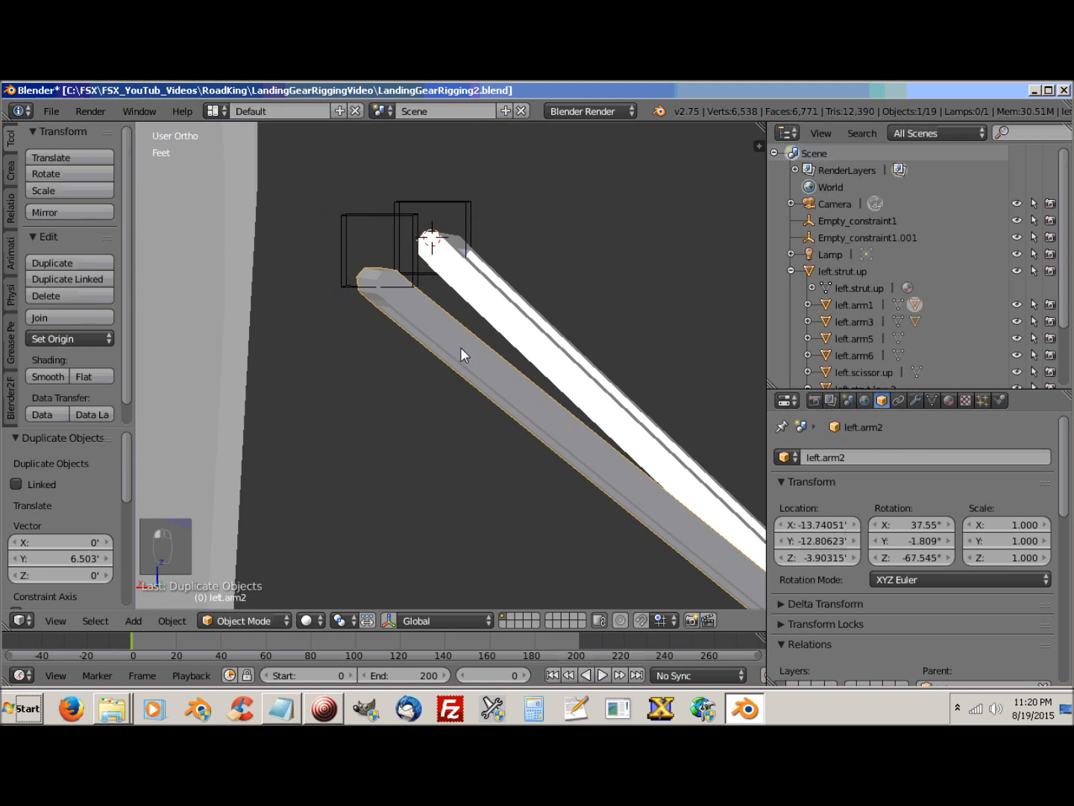
middle_click_drag(360, 377, 374, 411)
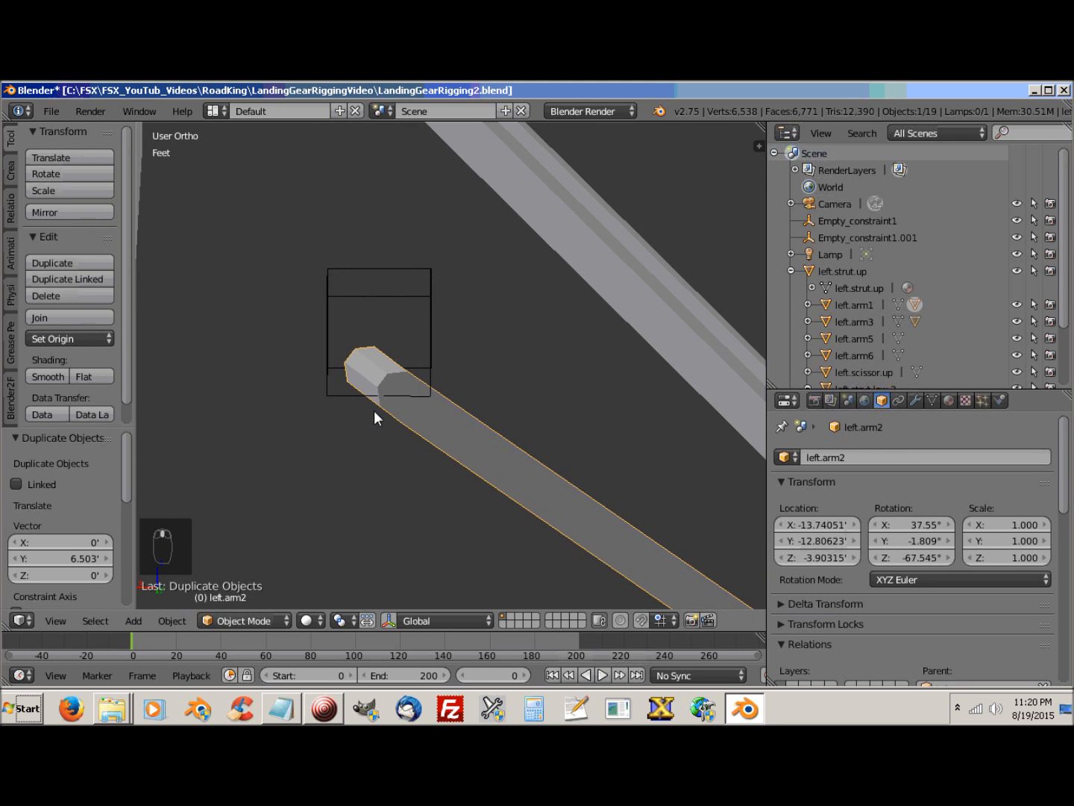
key("Tab")
right_click(376, 361)
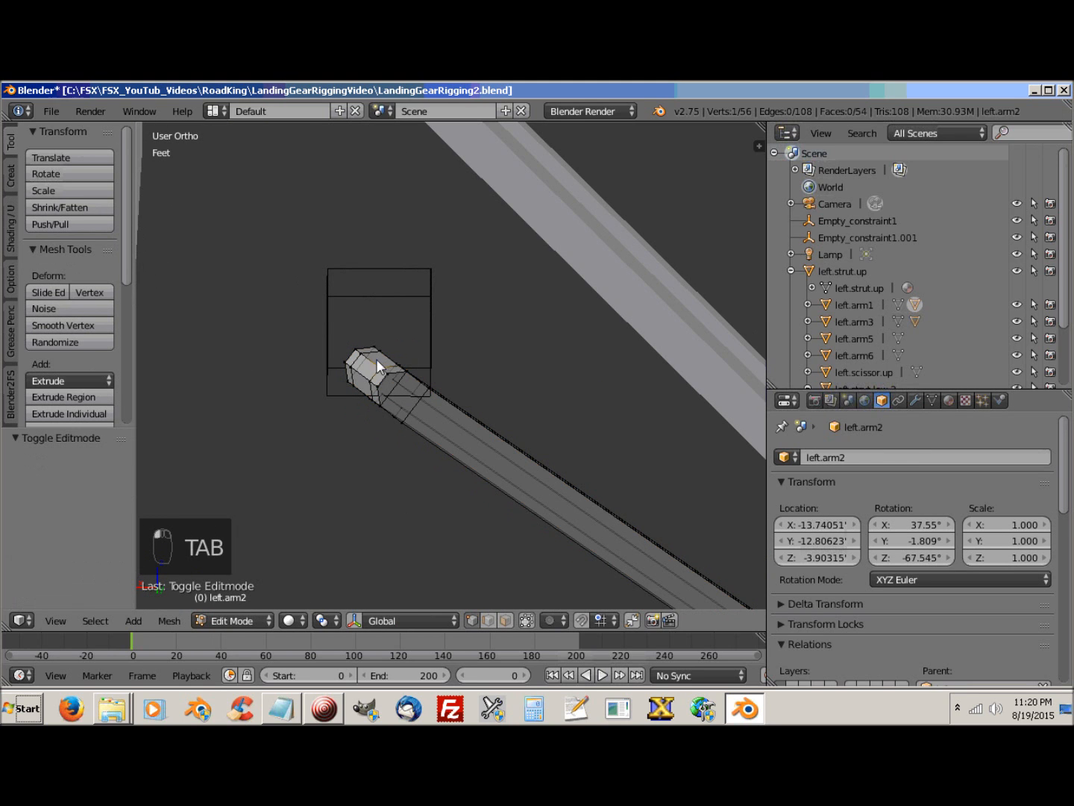
right_click(357, 351, "shift")
right_click(351, 363, "shift")
right_click(358, 381, "shift")
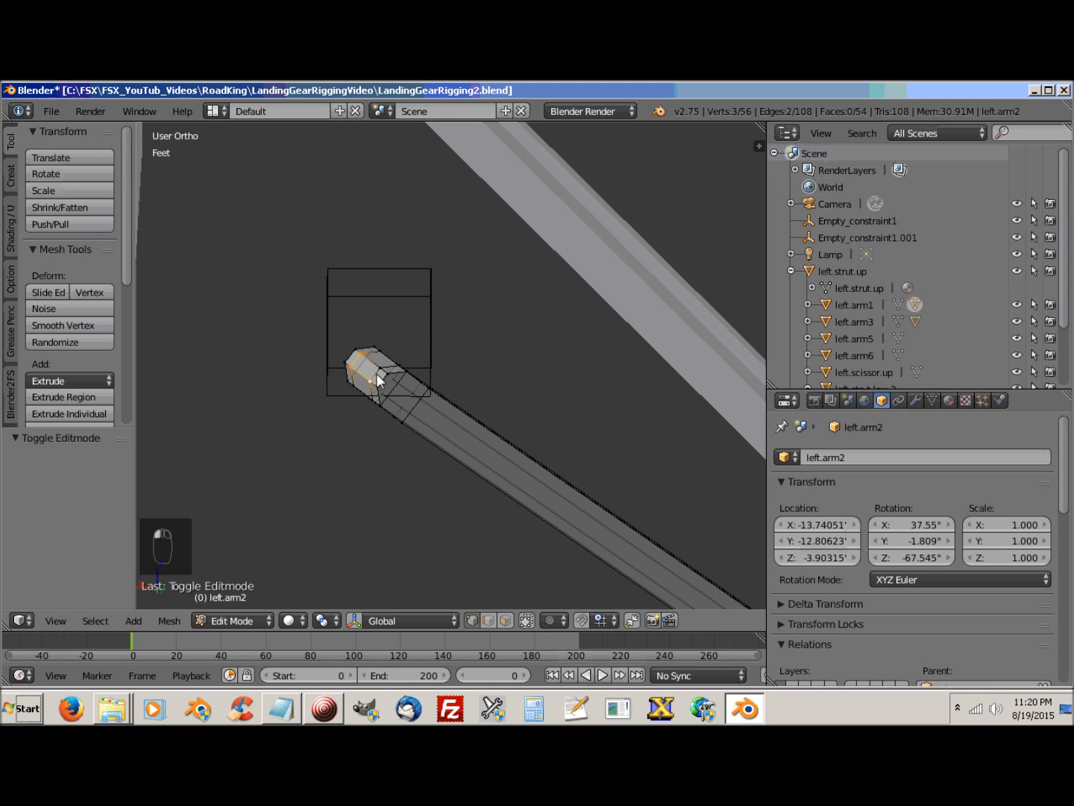
right_click(380, 372, "shift")
key("shift+s")
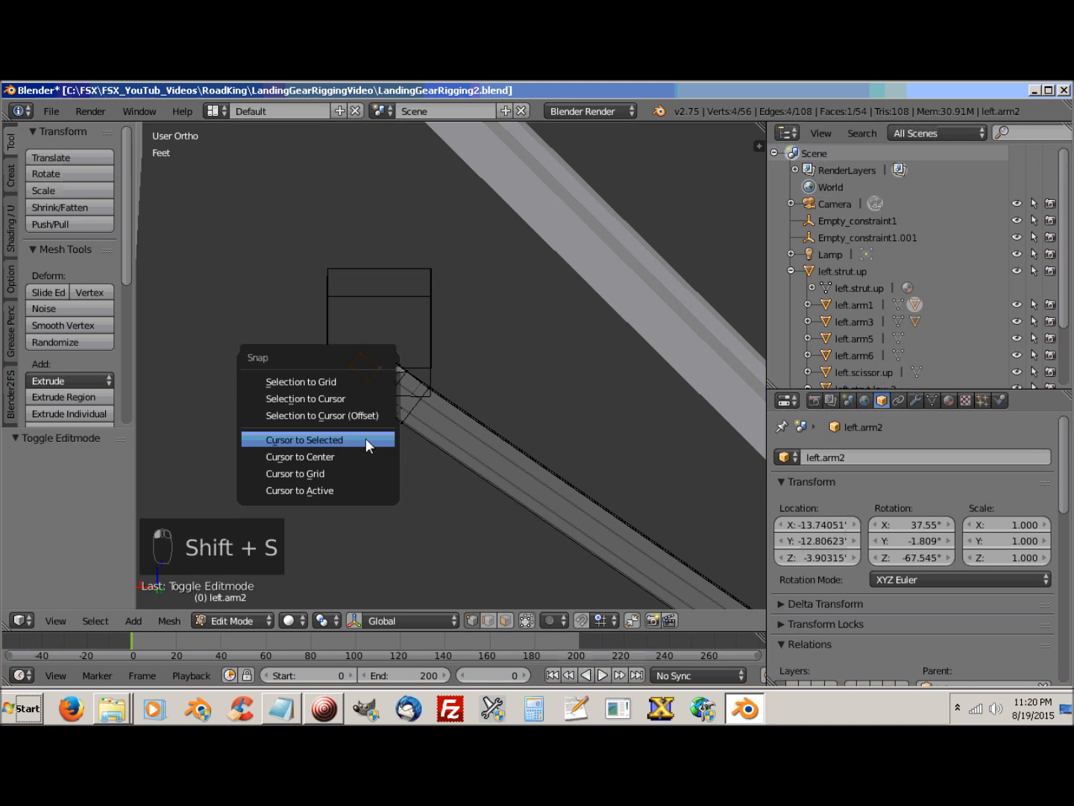
left_click(328, 440)
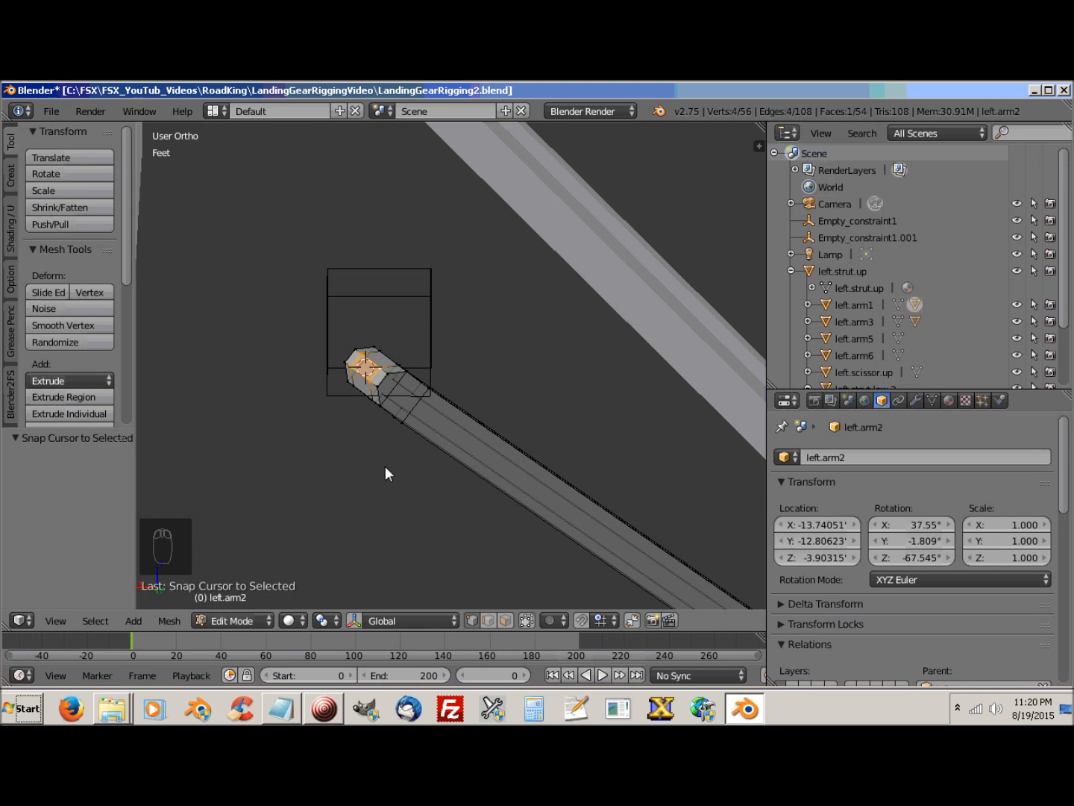
key("a")
key("Tab")
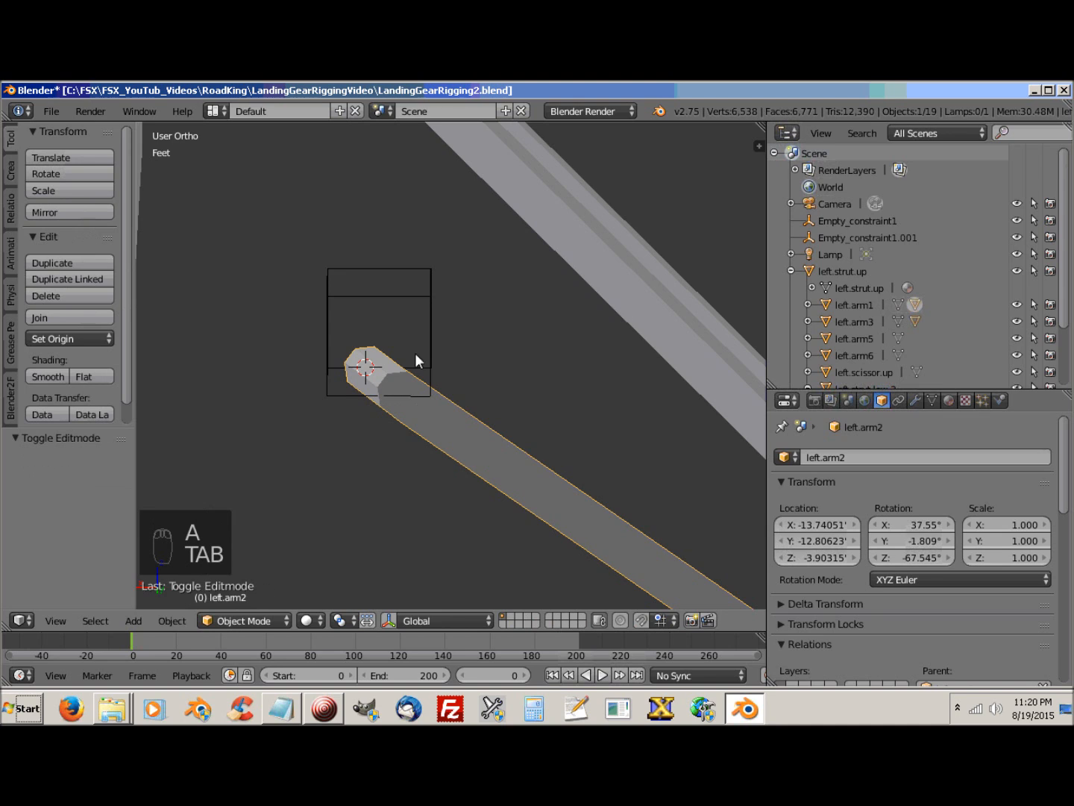
Step: Snap the duplicated empty to the 3D cursor at the upper end of left.arm2
right_click(426, 299)
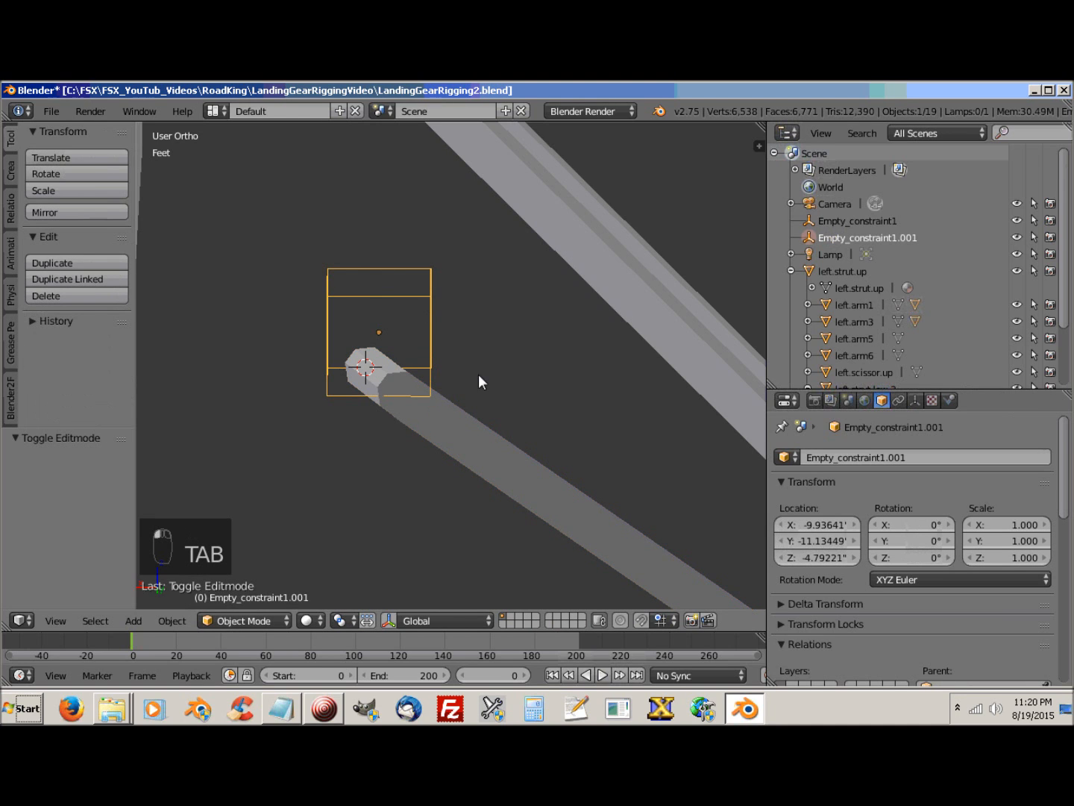
key("shift+s")
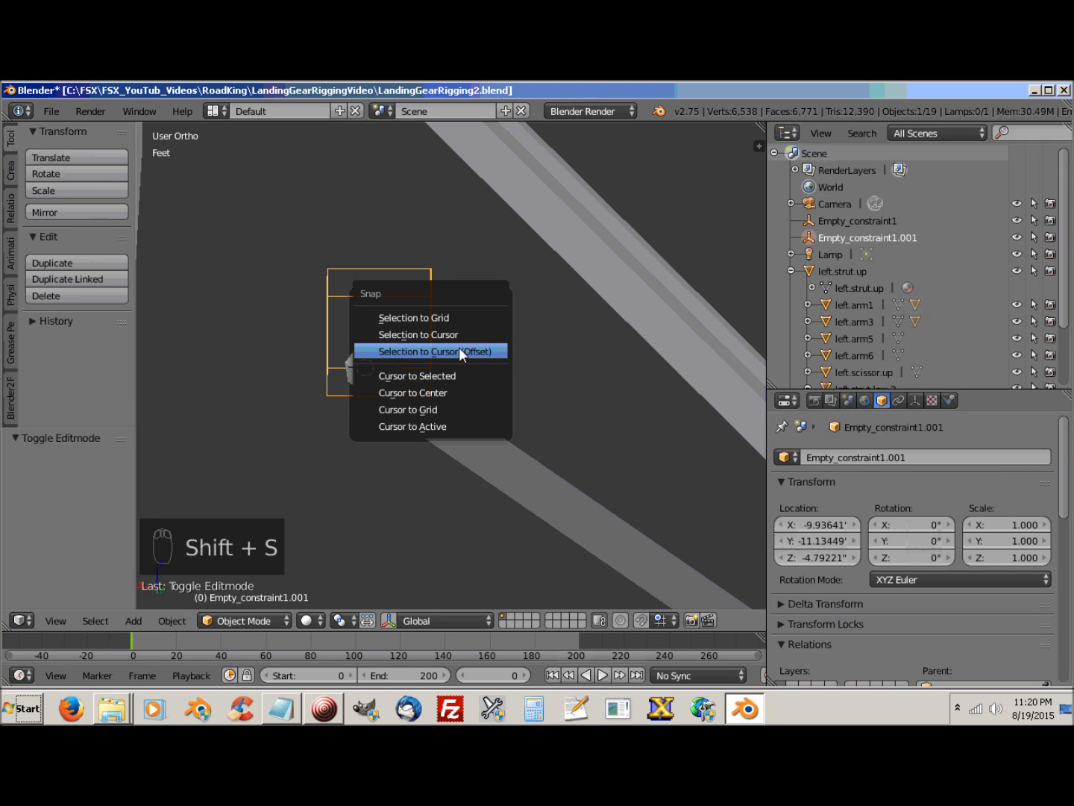
left_click(446, 332)
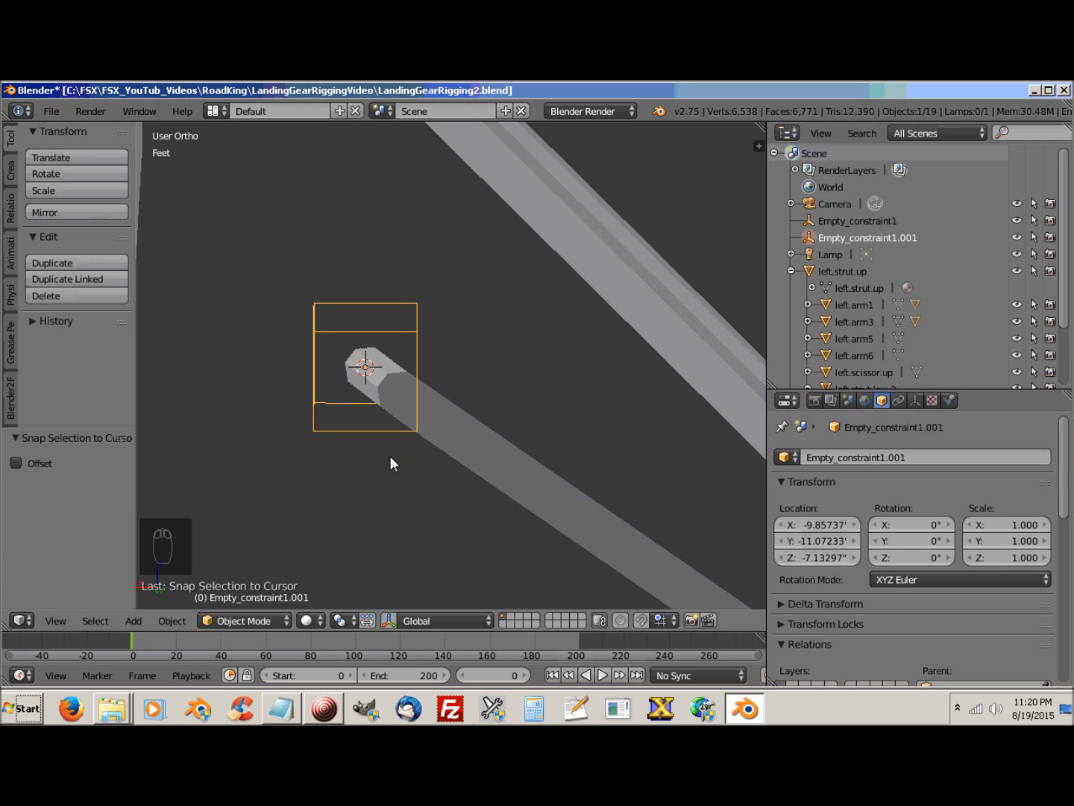
Step: Rename the duplicated empty as Empty_constraint2
middle_click_drag(392, 460, 244, 300)
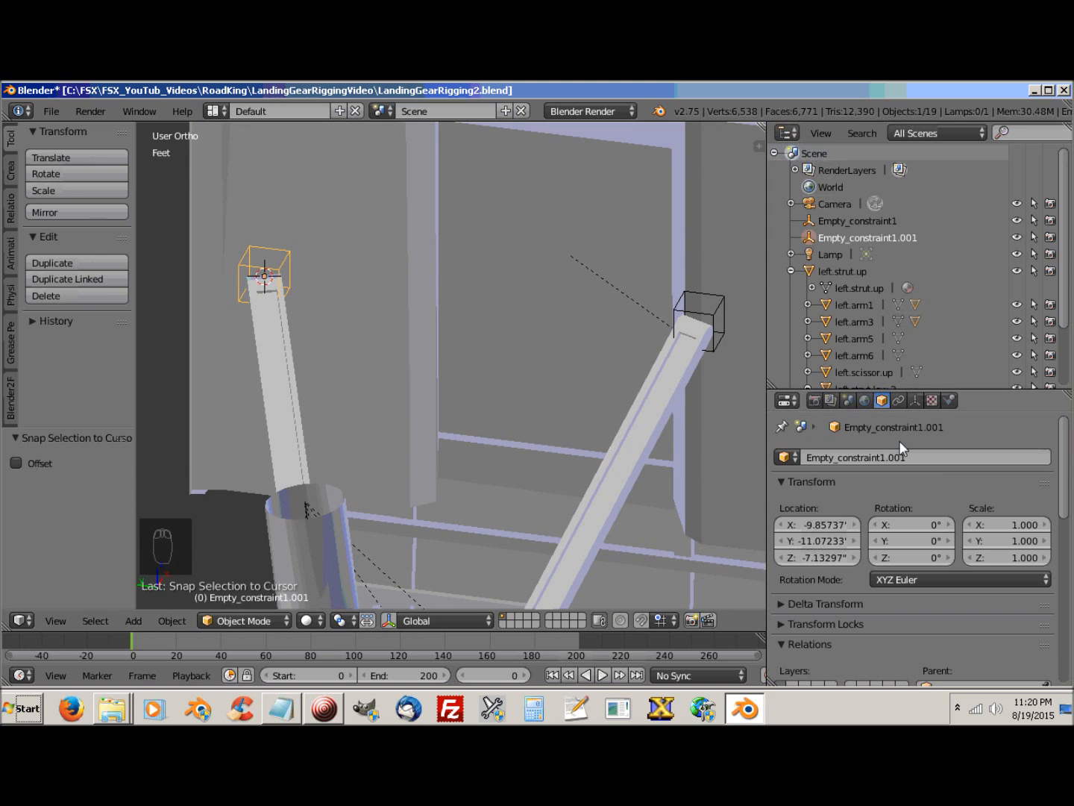
left_click(925, 458)
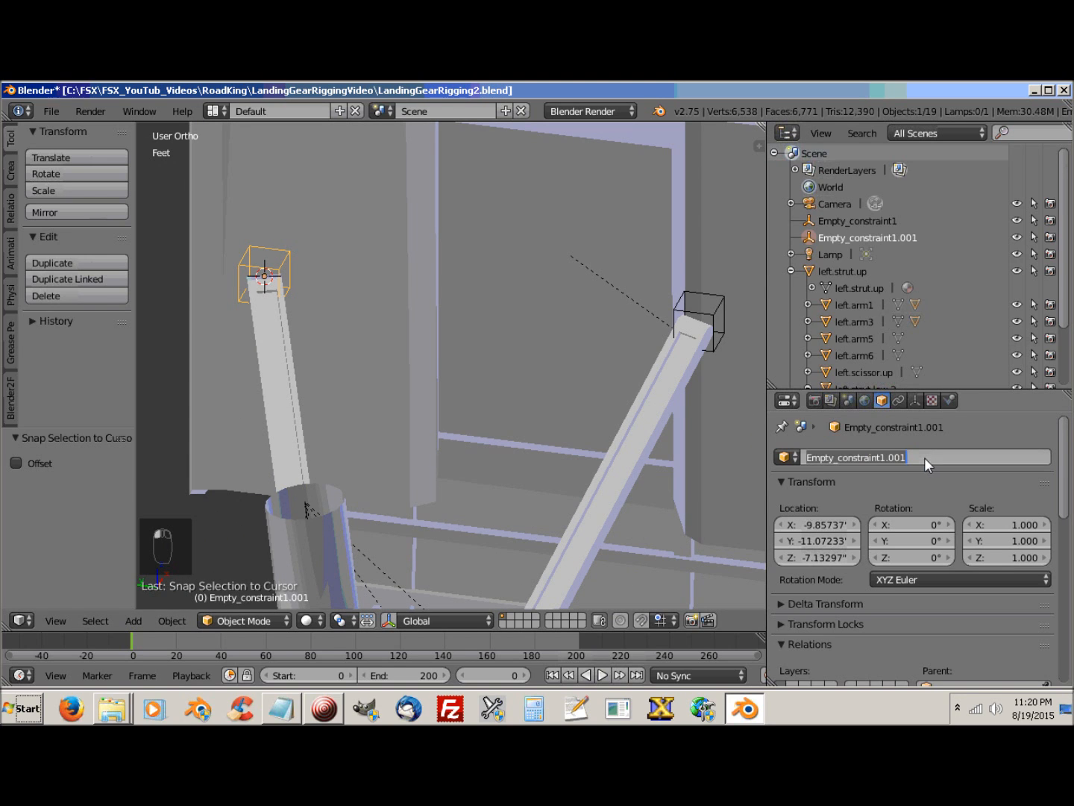
left_click(881, 459)
left_click_drag(883, 459, 938, 458)
type("2")
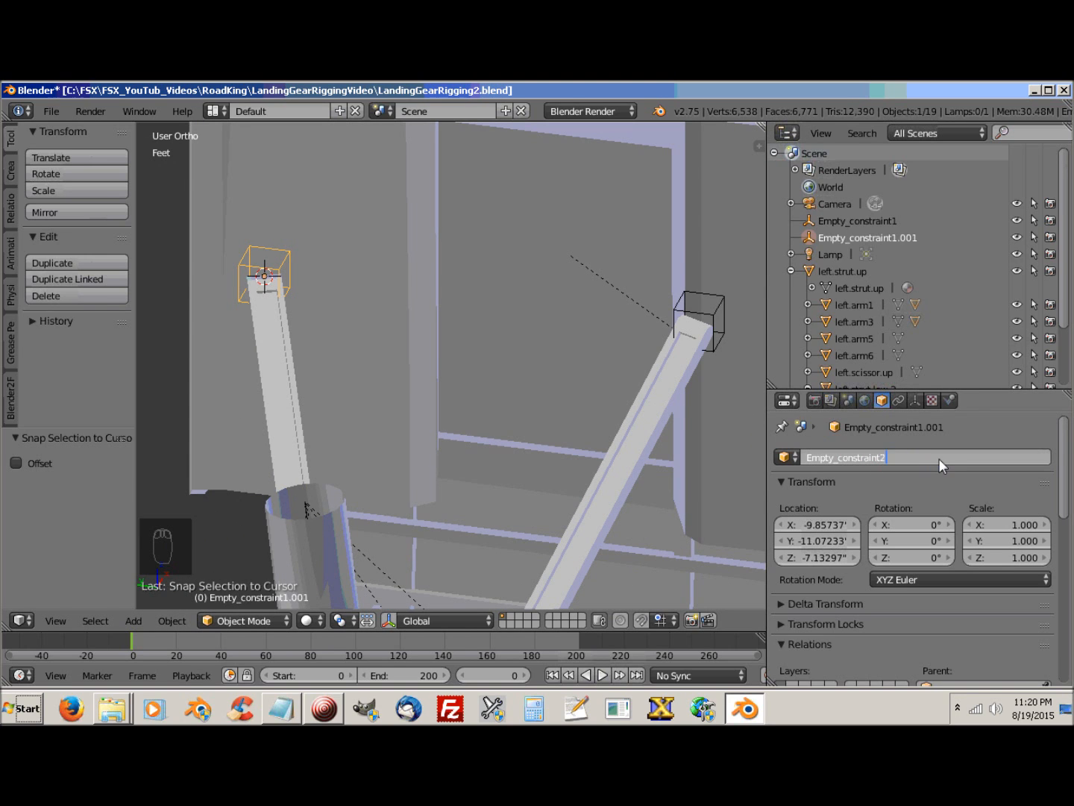
key("Return")
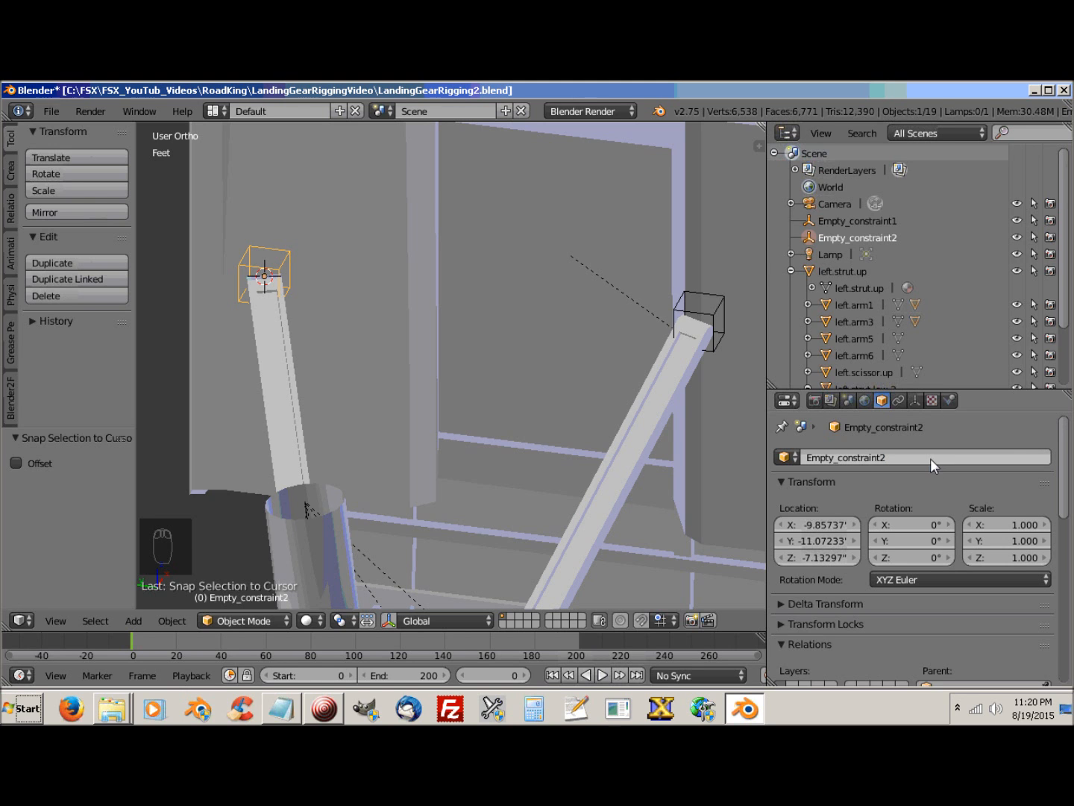
Step: Parent Empty_constraint1 and Empty_constraint2 to the wheelWell object using the Object parent type
mouse_move(486, 489)
middle_mouse_down()
mouse_move(426, 520)
mouse_move(293, 493)
mouse_move(315, 461)
middle_mouse_up()
scroll(409, 490, "down", 4)
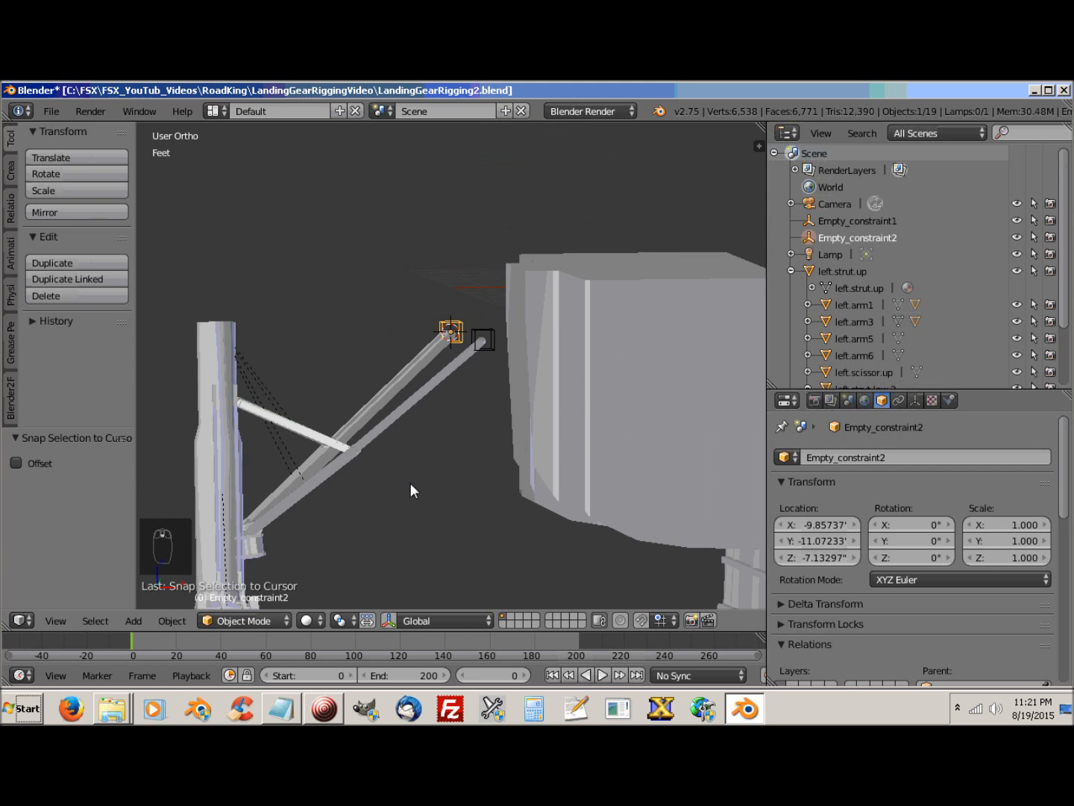
middle_click_drag(441, 434, 375, 424)
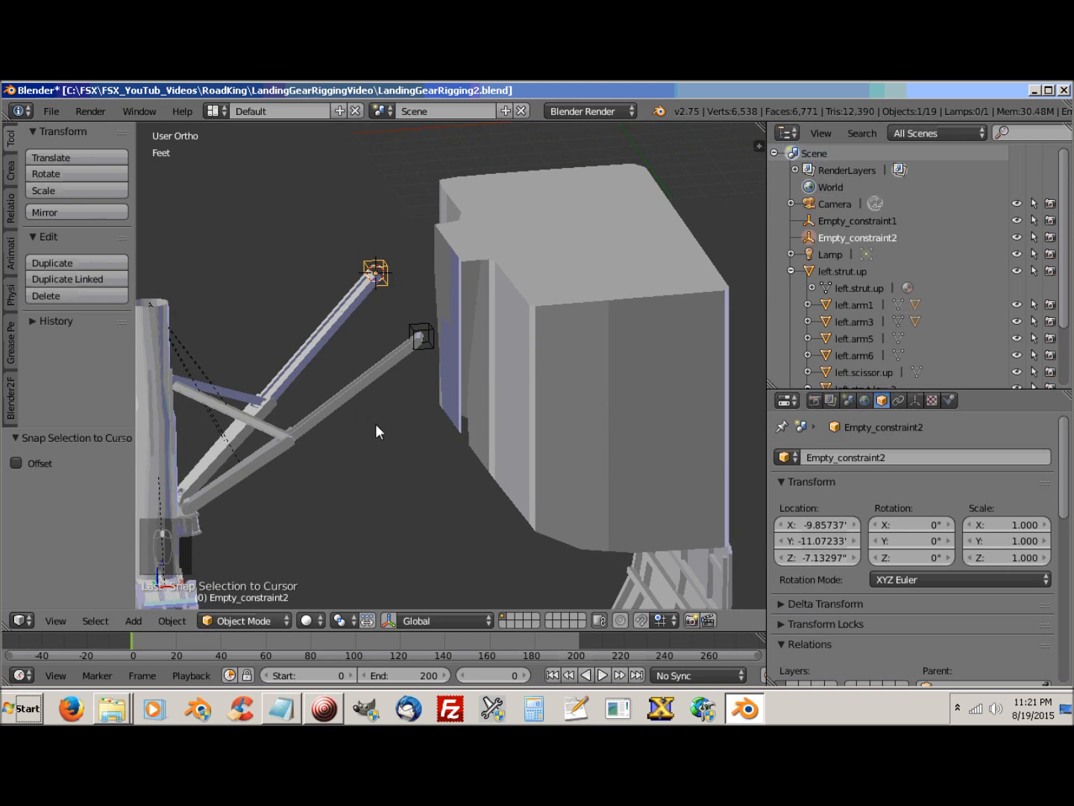
scroll(376, 424, "up", 4)
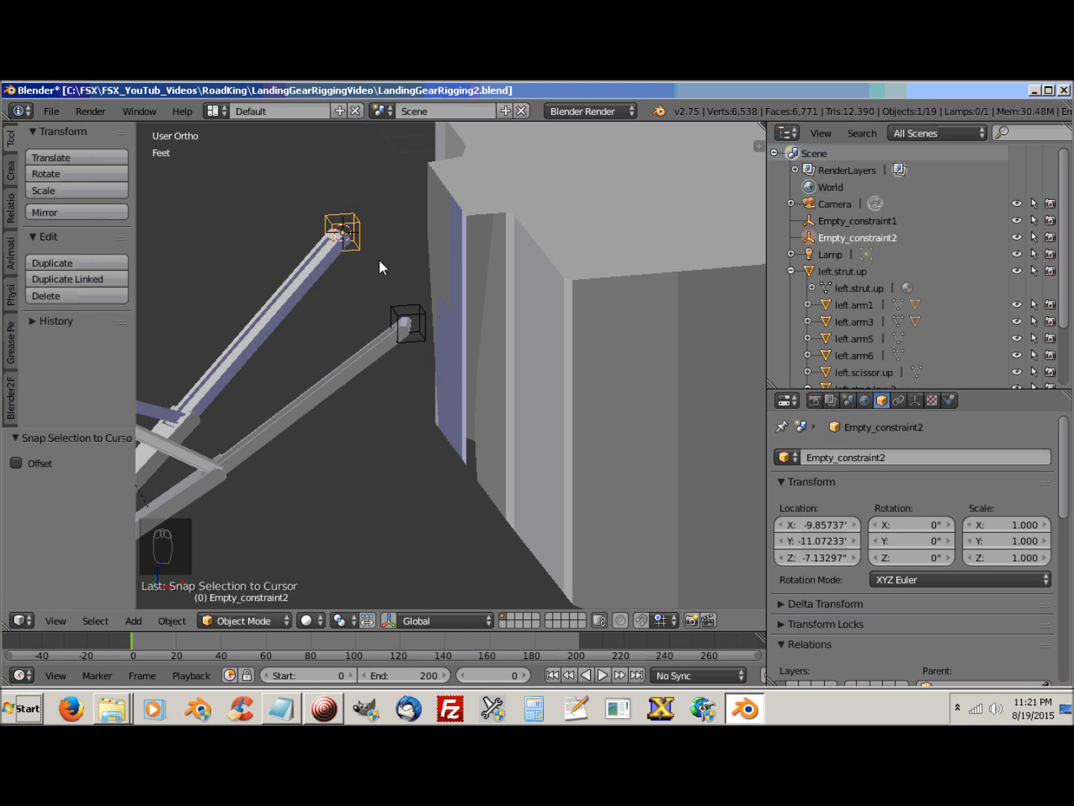
left_click(420, 311)
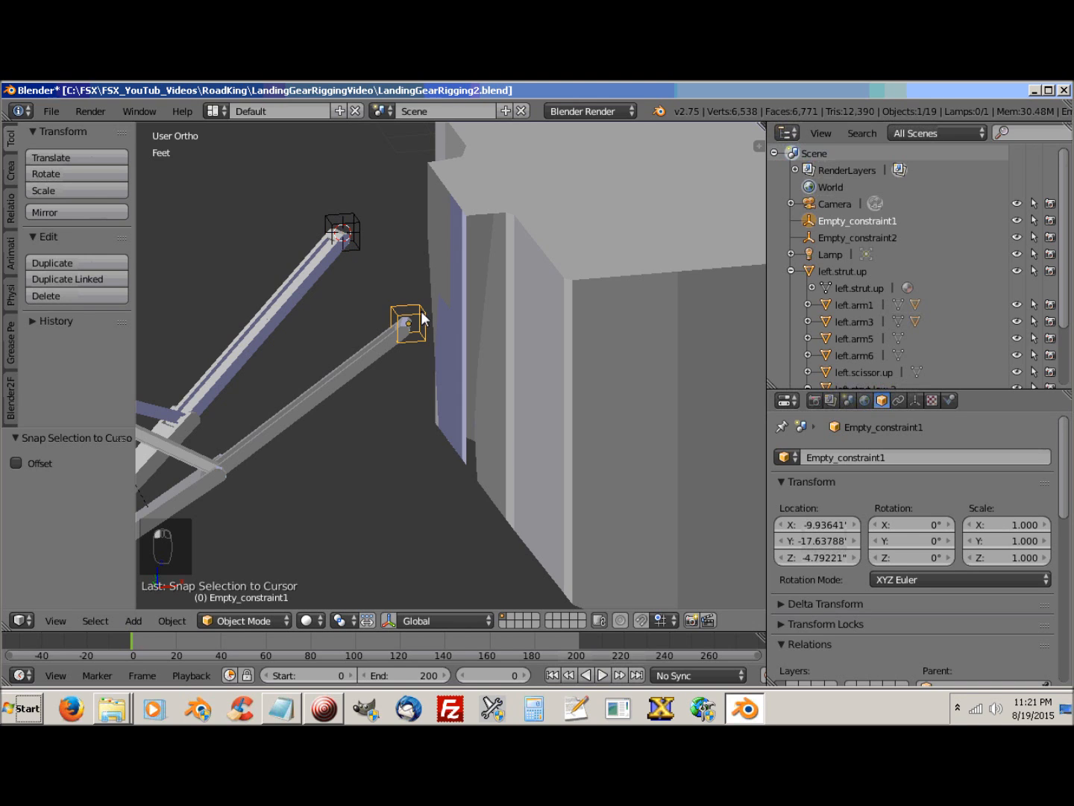
left_click(357, 221, "shift")
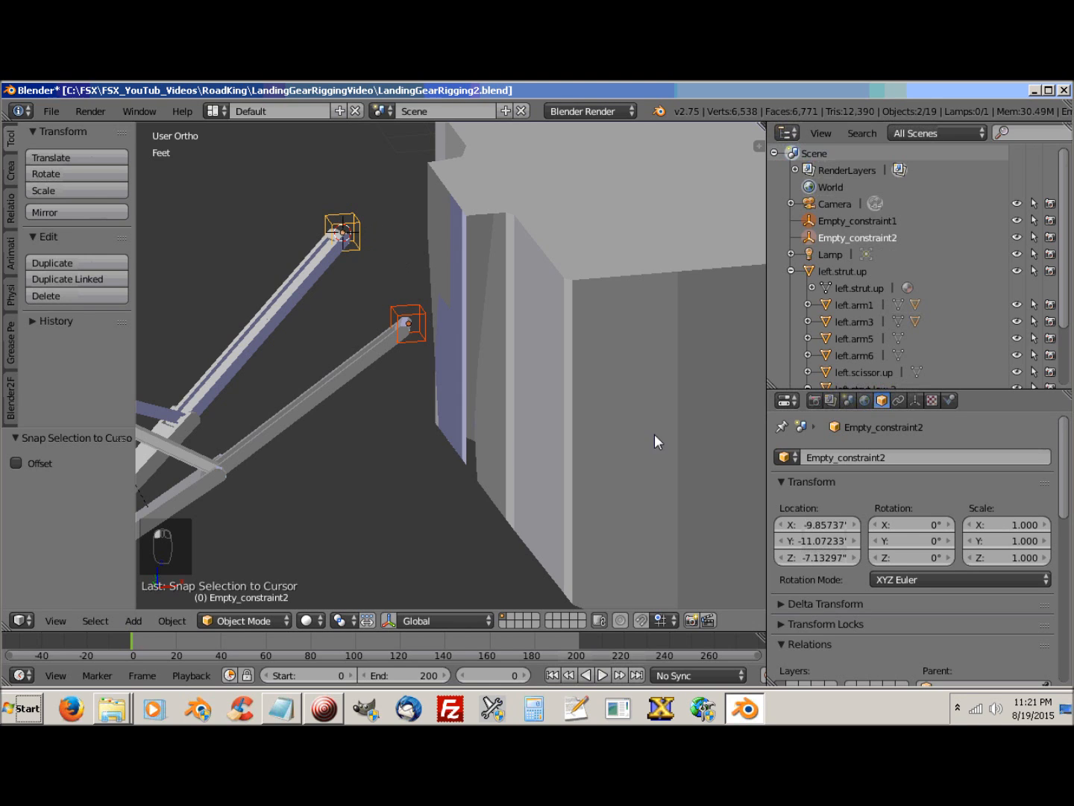
right_click(611, 257, "shift")
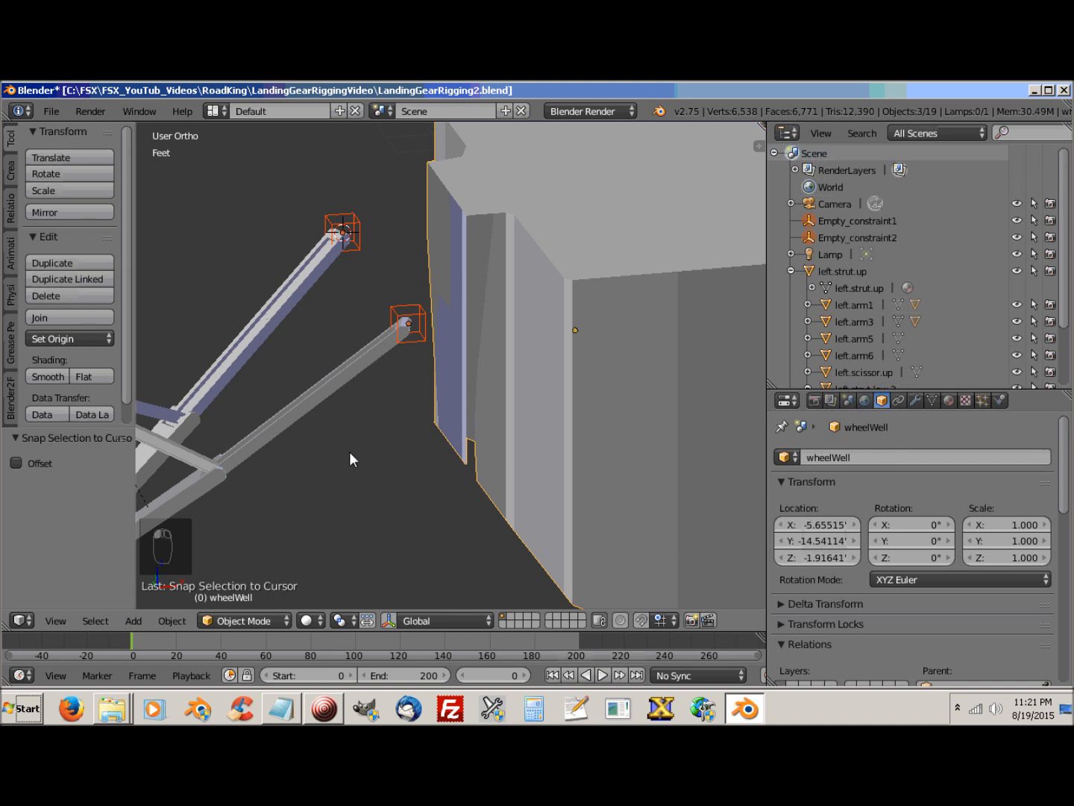
key("ctrl+p")
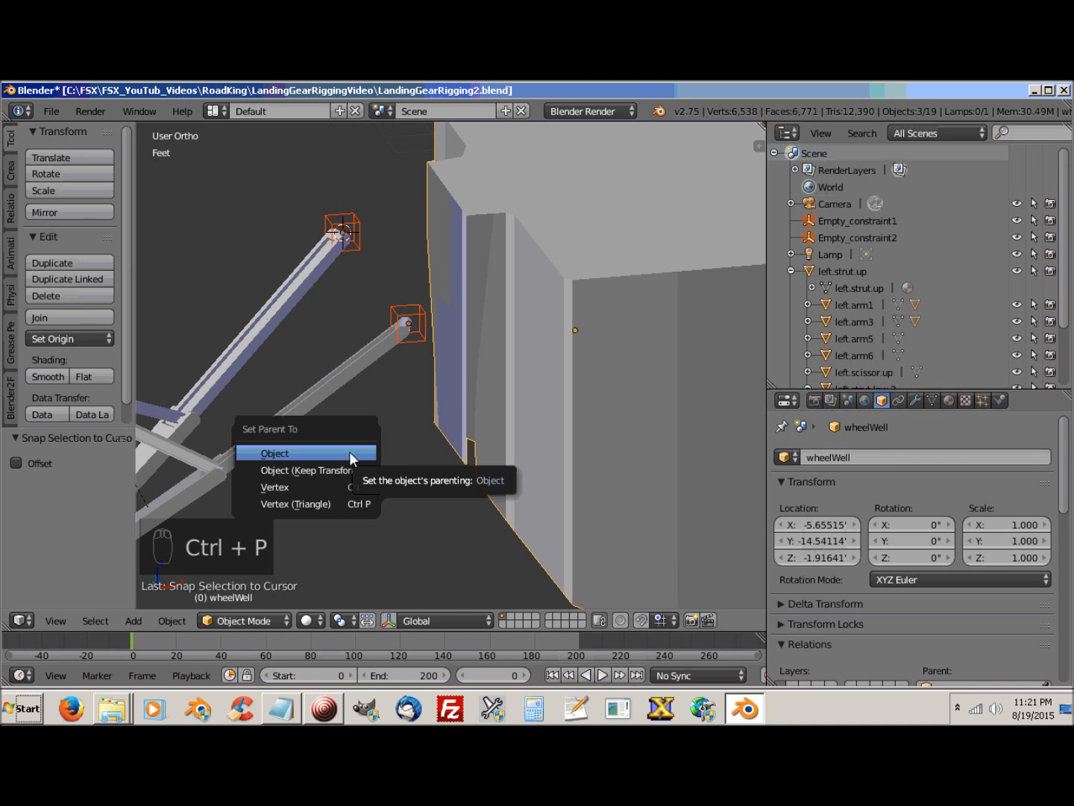
left_click(353, 457)
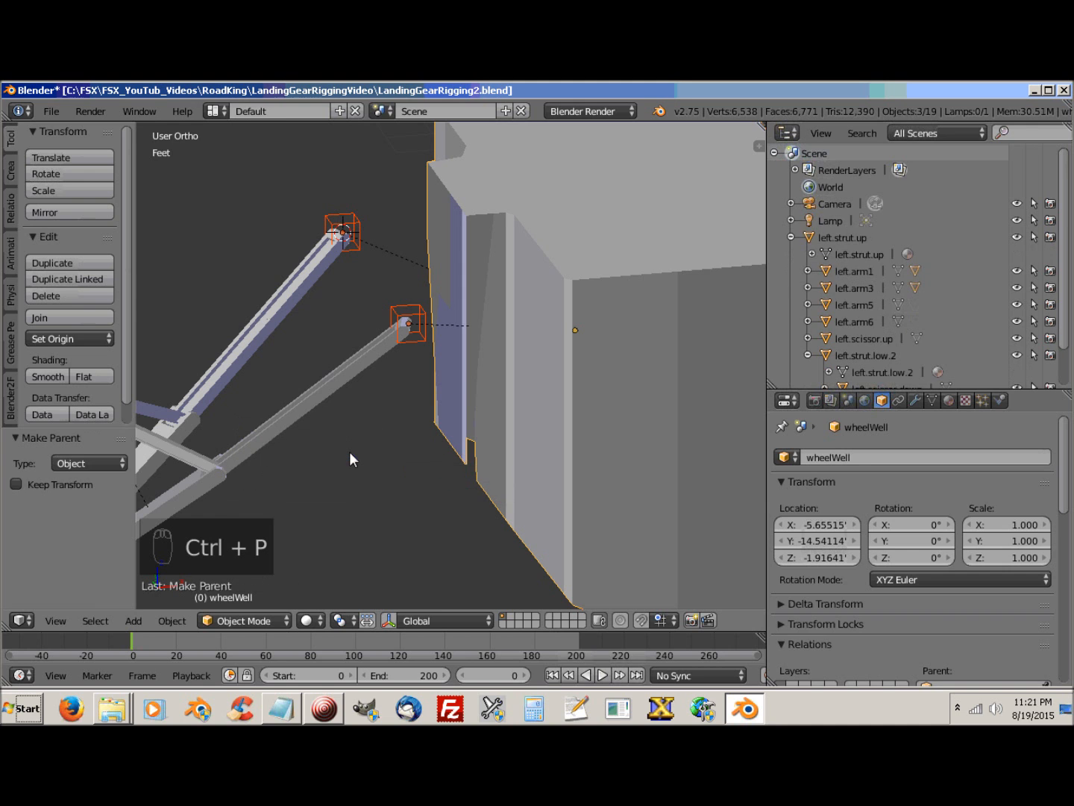
Step: Add a Track To object constraint to the upper brace arm left.arm2.001
scroll(349, 452, "down", 4)
scroll(373, 477, "up", 2)
middle_click_drag(411, 485, 433, 494)
middle_click_drag(419, 407, 344, 493)
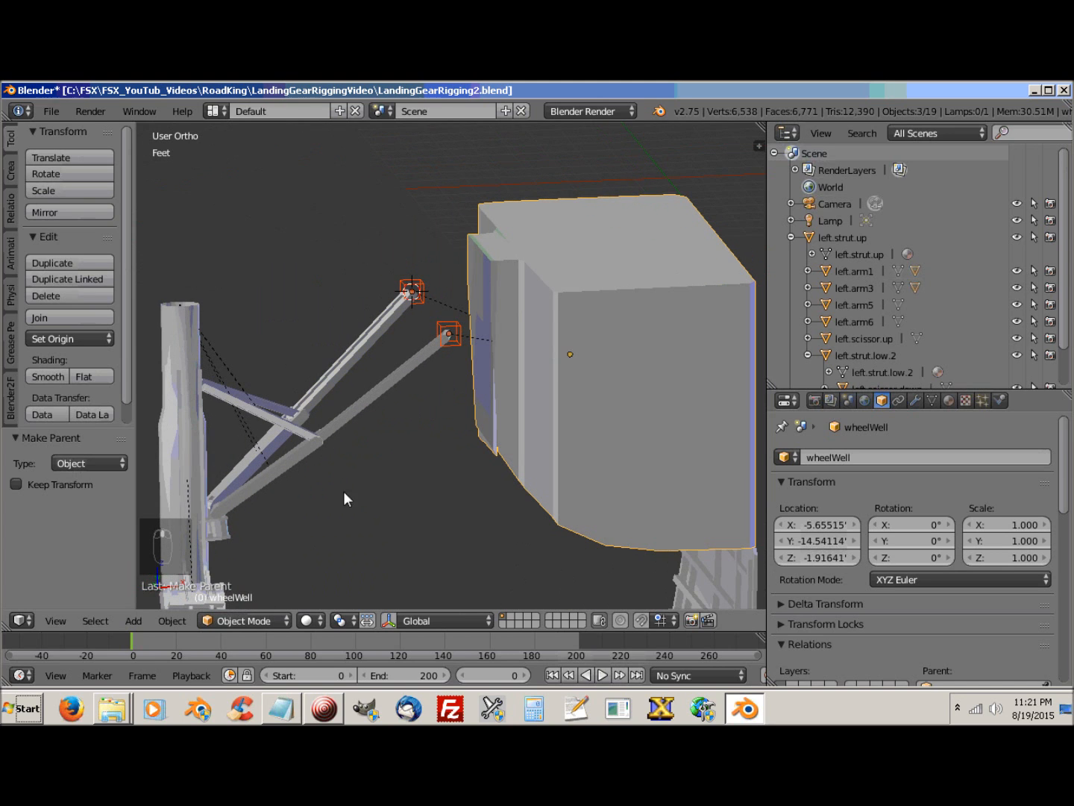
right_click(388, 382)
middle_click_drag(387, 420, 502, 468)
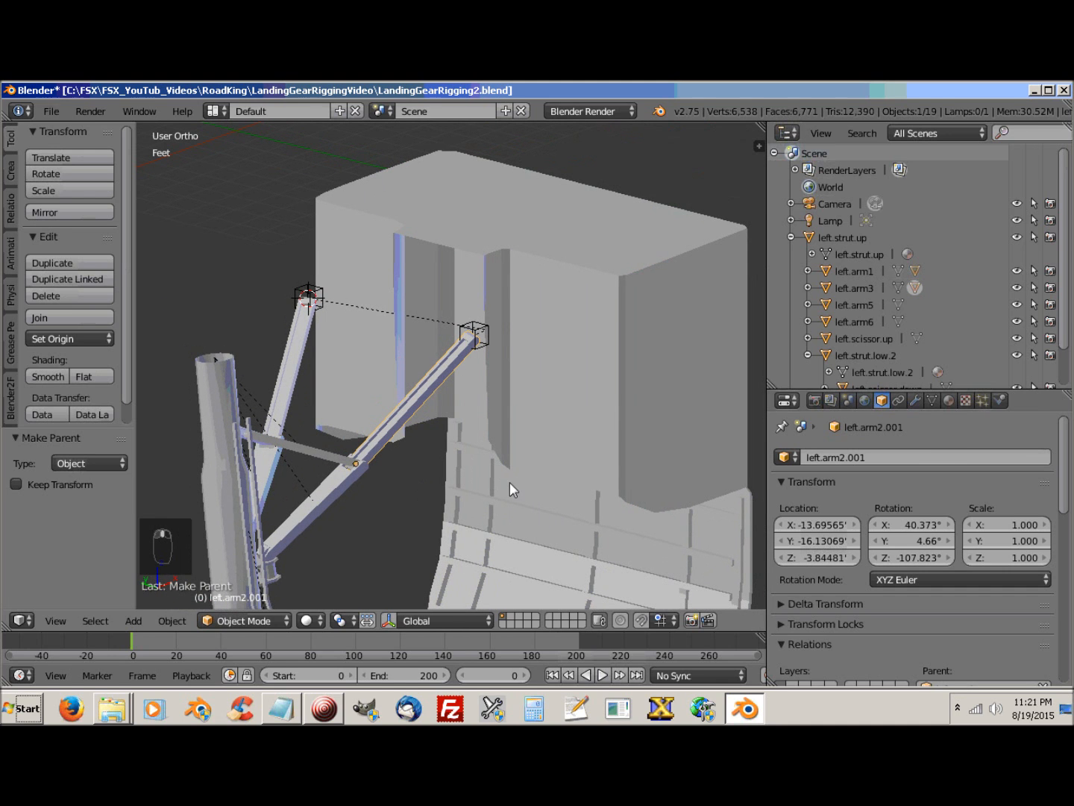
left_click(897, 398)
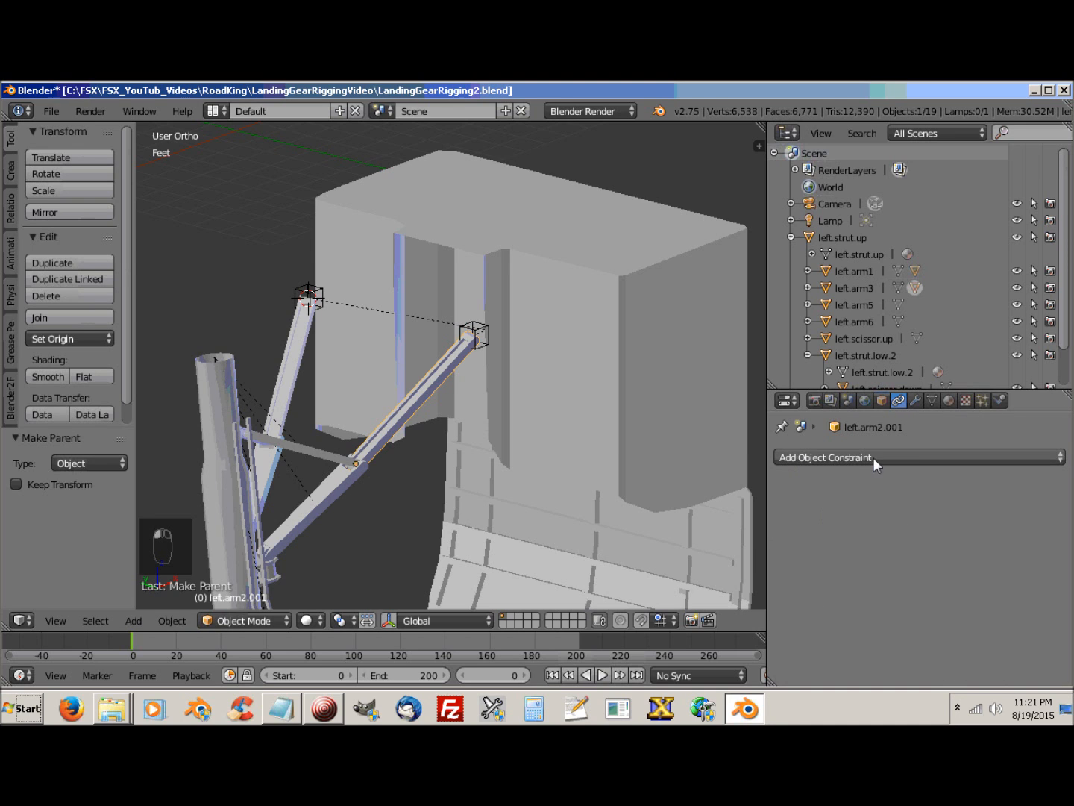
left_click(933, 456)
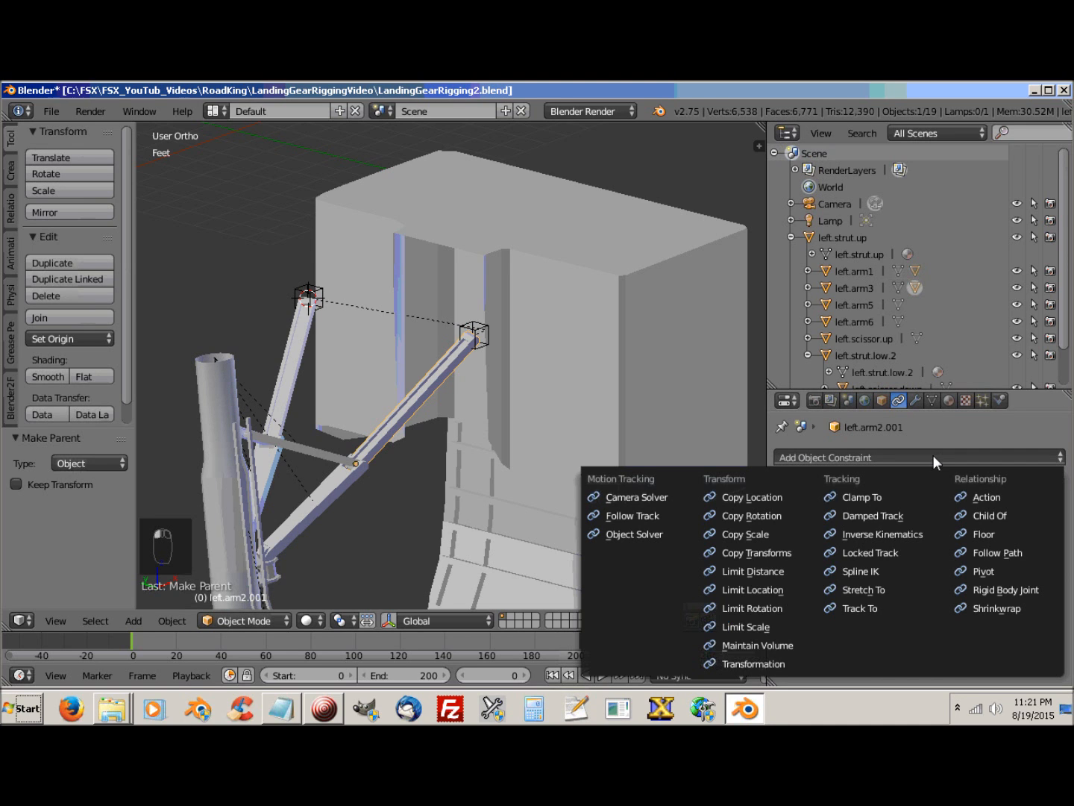
left_click(863, 607)
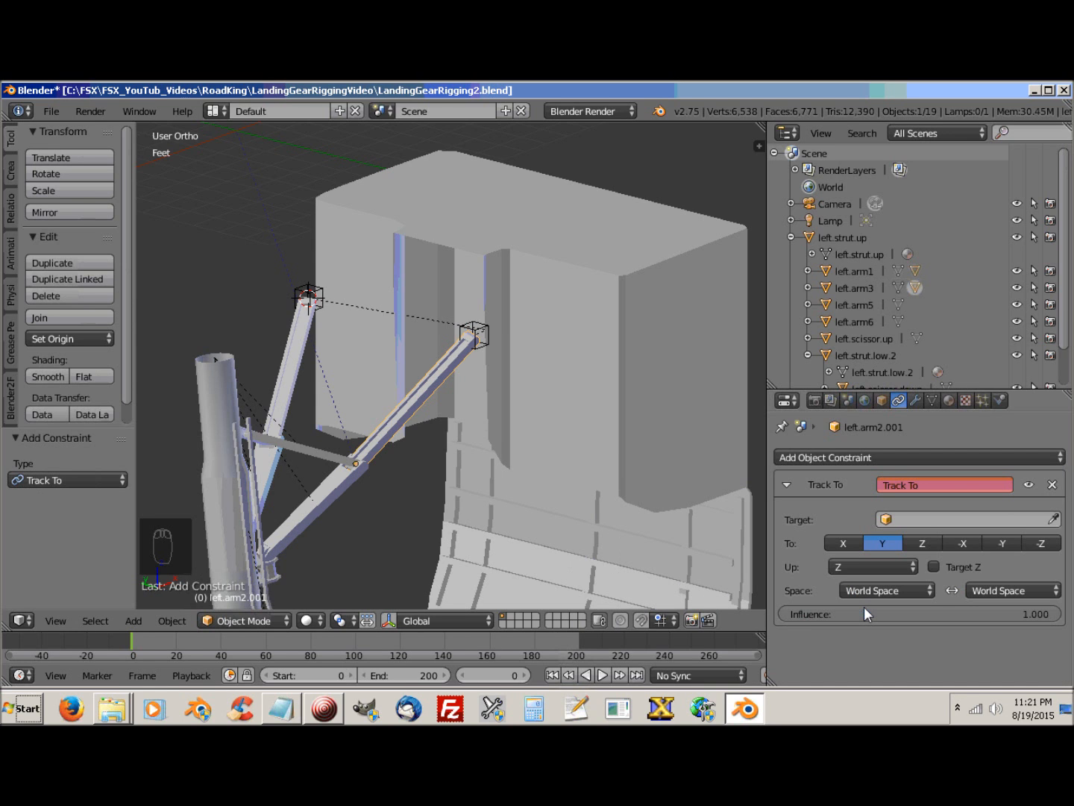
Step: Set Empty_constraint1 as the target of left.arm2.001's Track To constraint
middle_click_drag(515, 535, 471, 504)
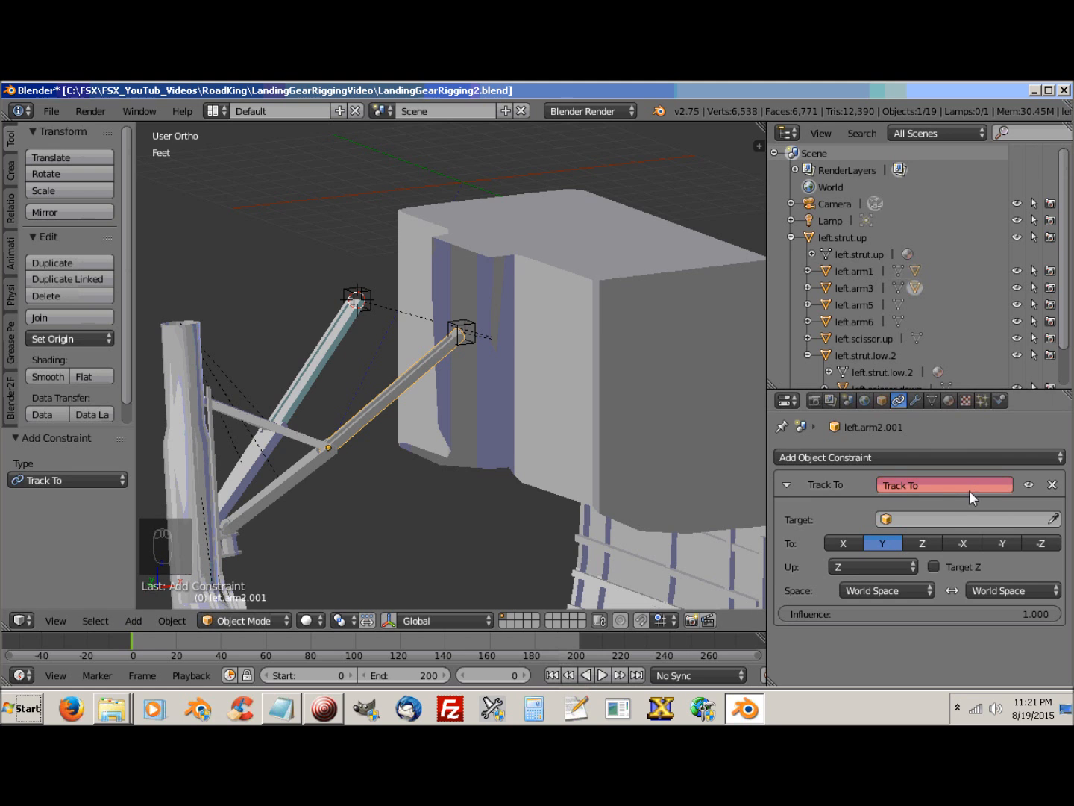
middle_click_drag(461, 434, 422, 443)
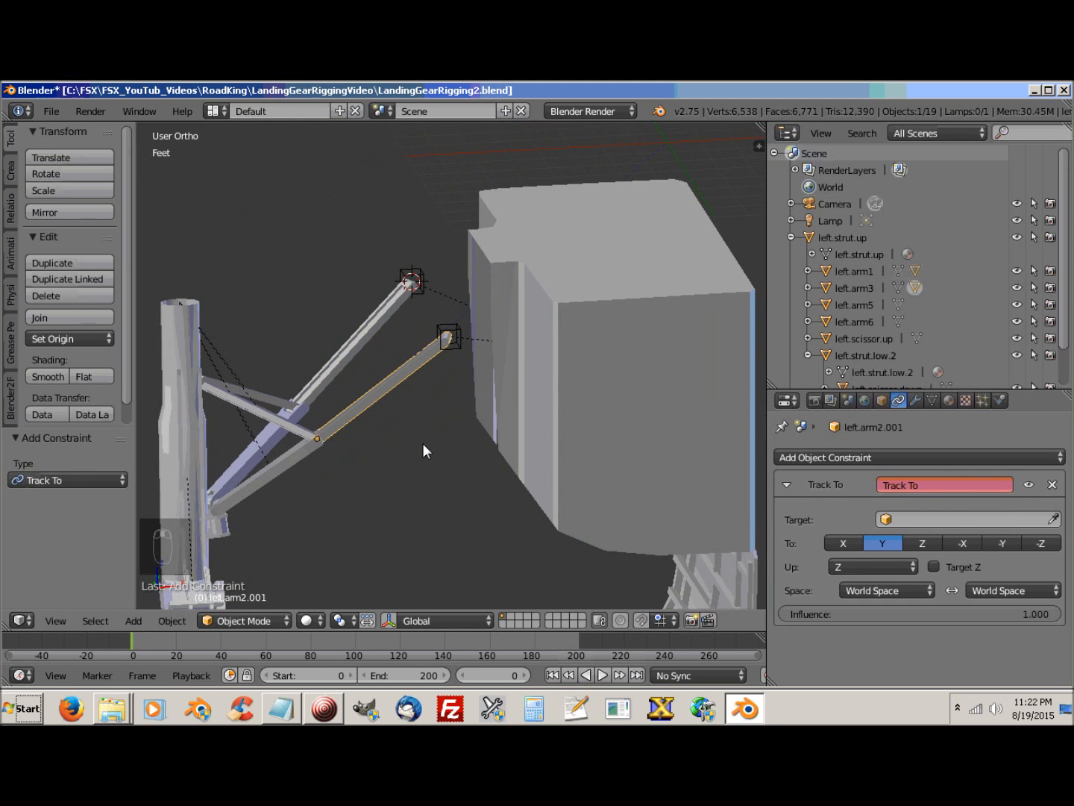
left_click(983, 517)
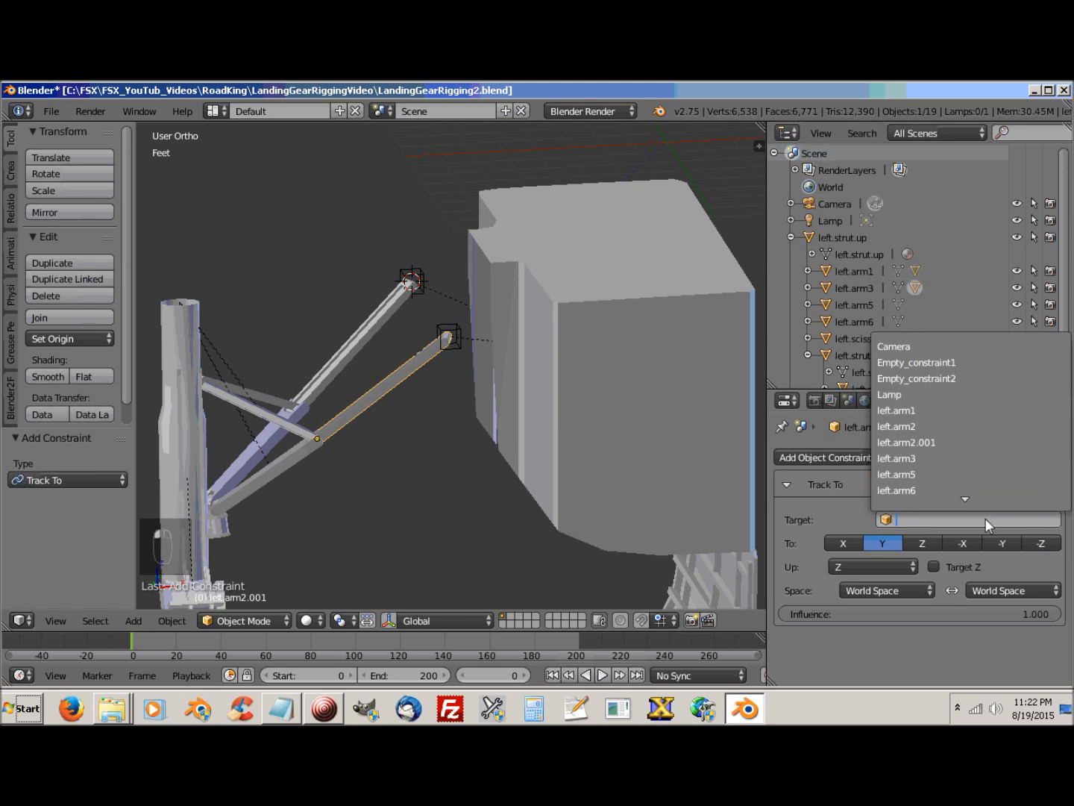
left_click(949, 364)
Step: Add a Track To constraint to left.arm2 with Empty_constraint2 as its target
middle_click_drag(507, 457, 481, 432)
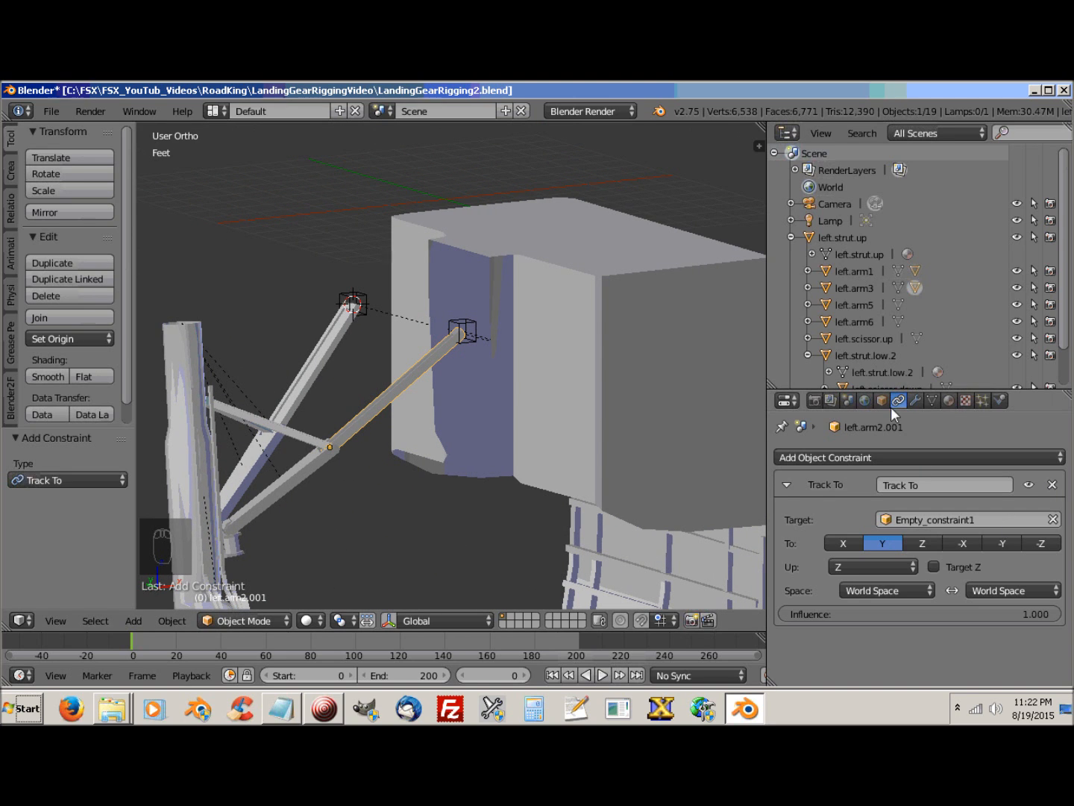
right_click(319, 352)
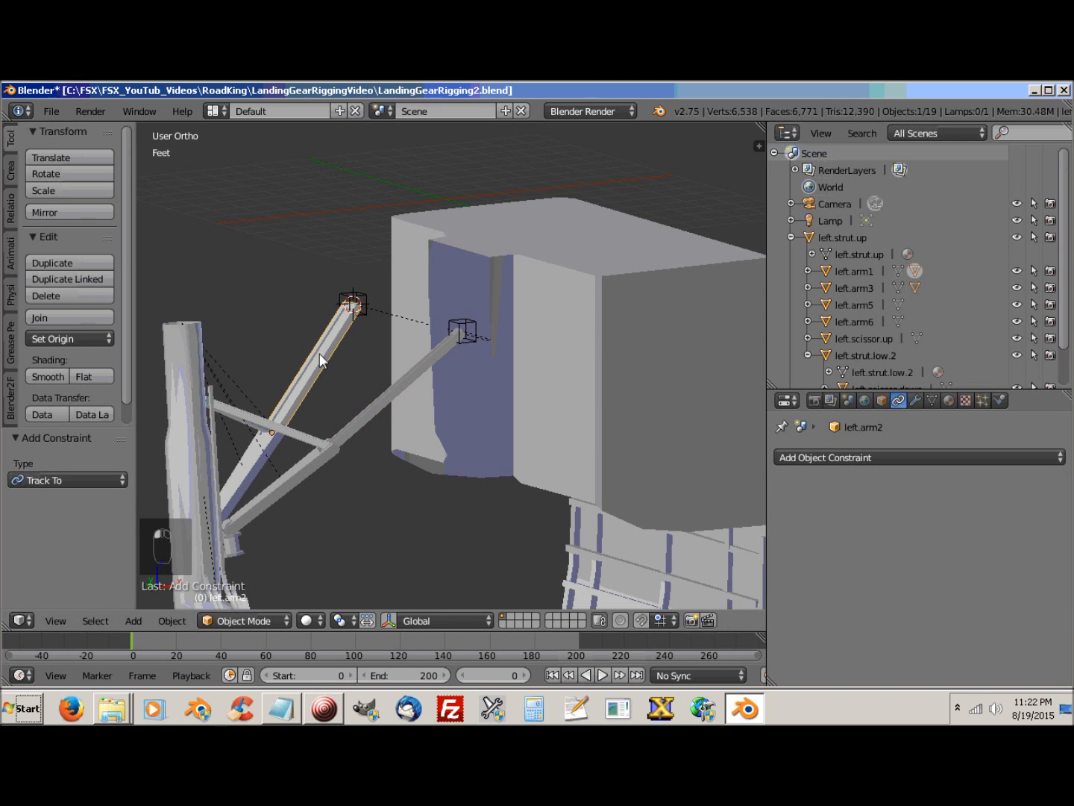
left_click(930, 456)
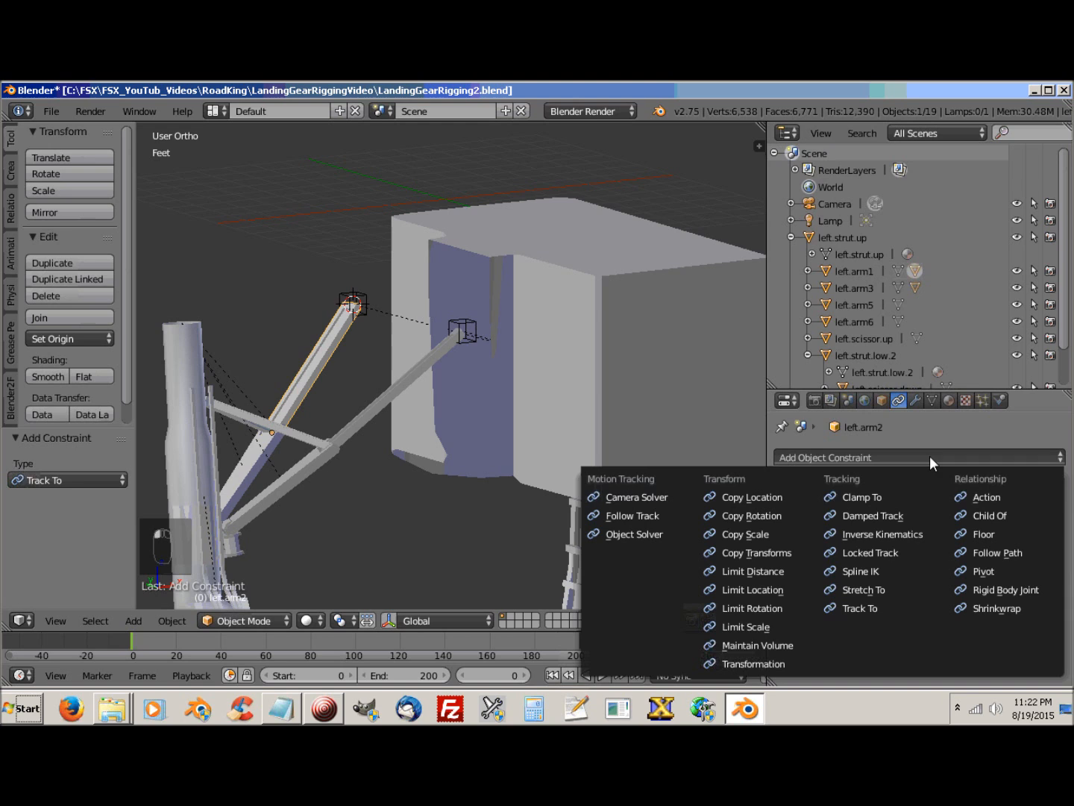
left_click(853, 607)
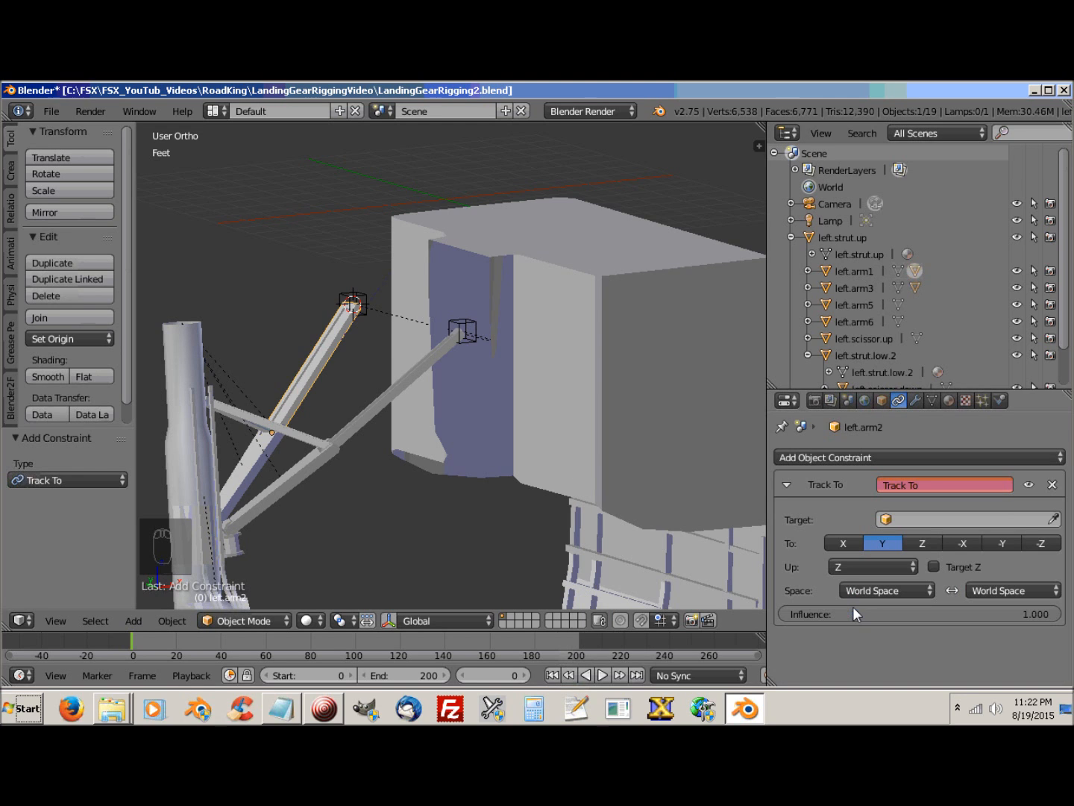
left_click(951, 521)
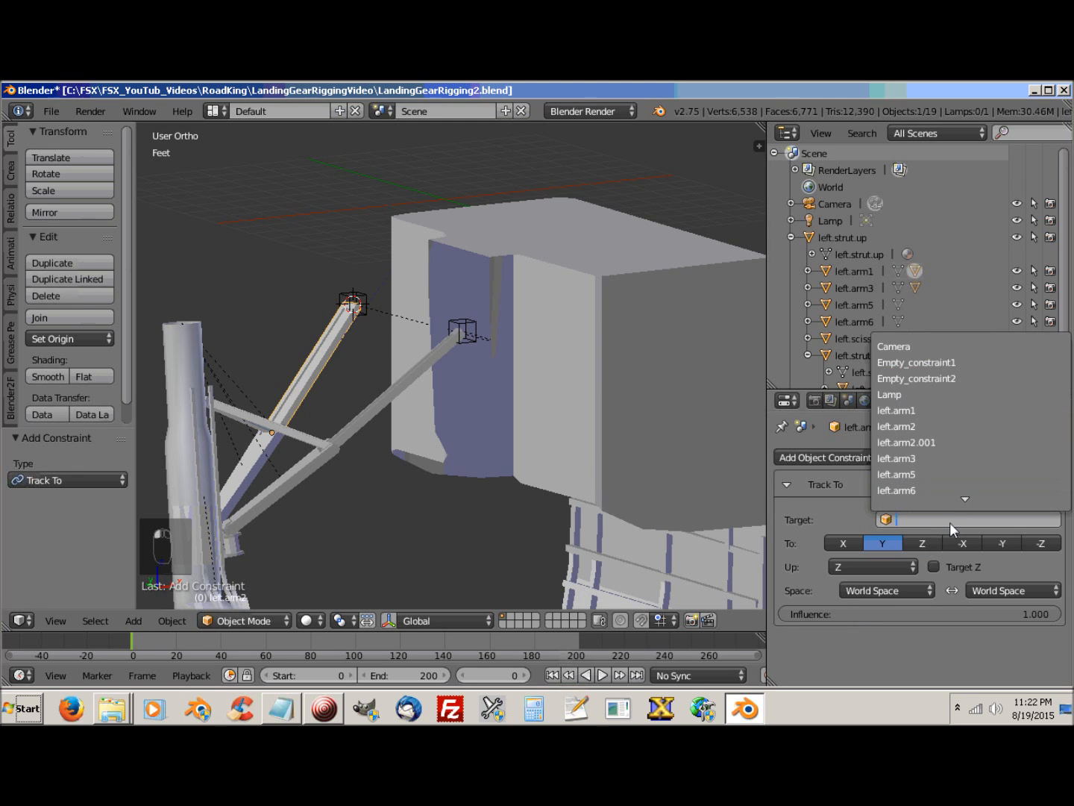
left_click(920, 380)
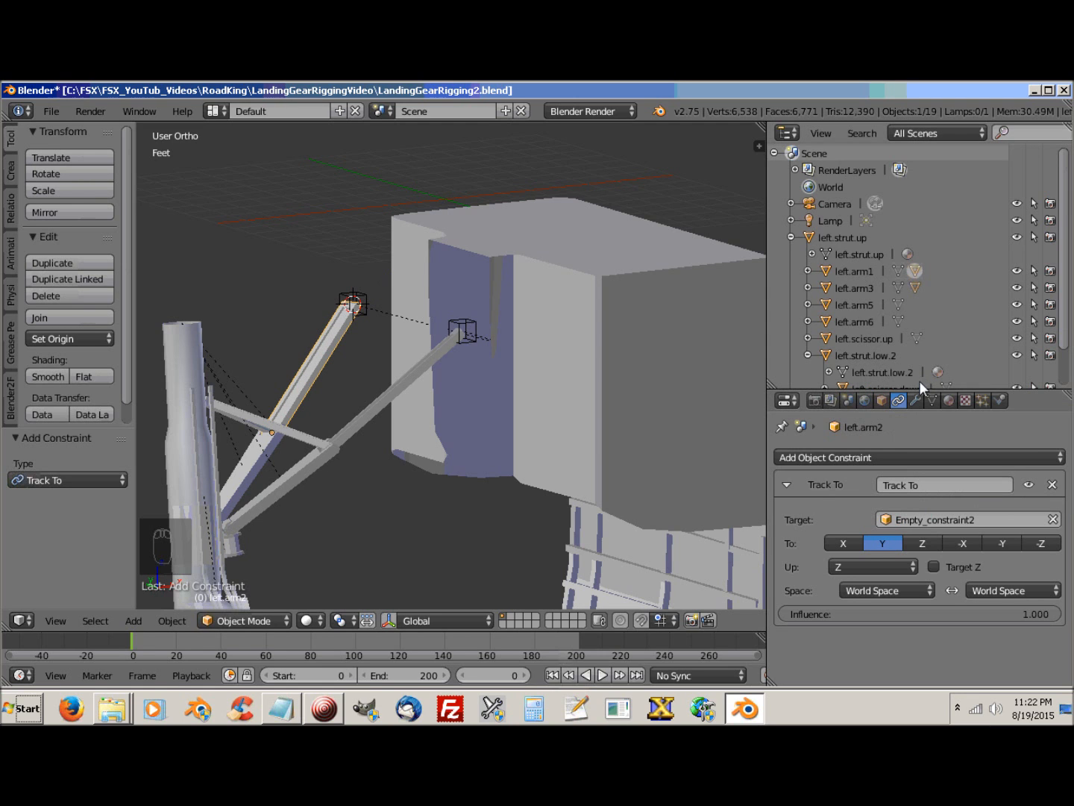
Step: Test the arm tracking in front view by rotating left.strut.up about -82 degrees around global Y, and cancel the rotation
middle_click_drag(478, 476, 438, 464)
mouse_move(359, 458)
middle_mouse_down()
mouse_move(330, 459)
mouse_move(355, 451)
middle_mouse_up()
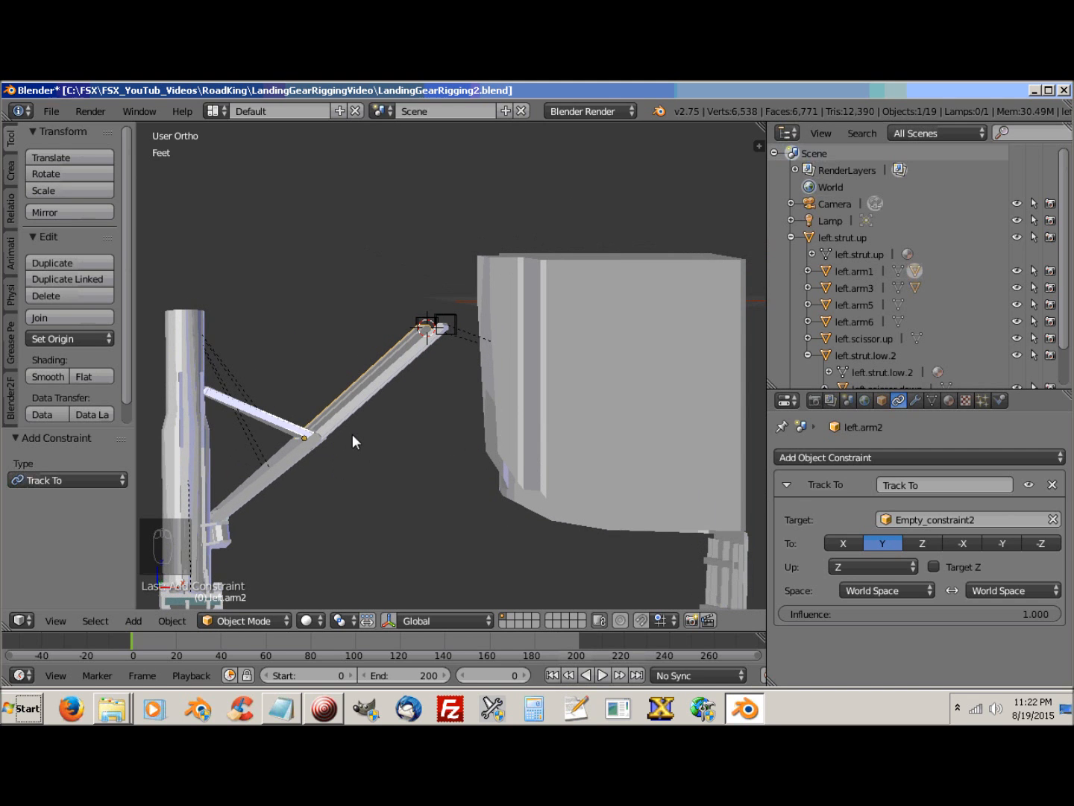
scroll(353, 434, "down", 4)
middle_click_drag(448, 500, 460, 501)
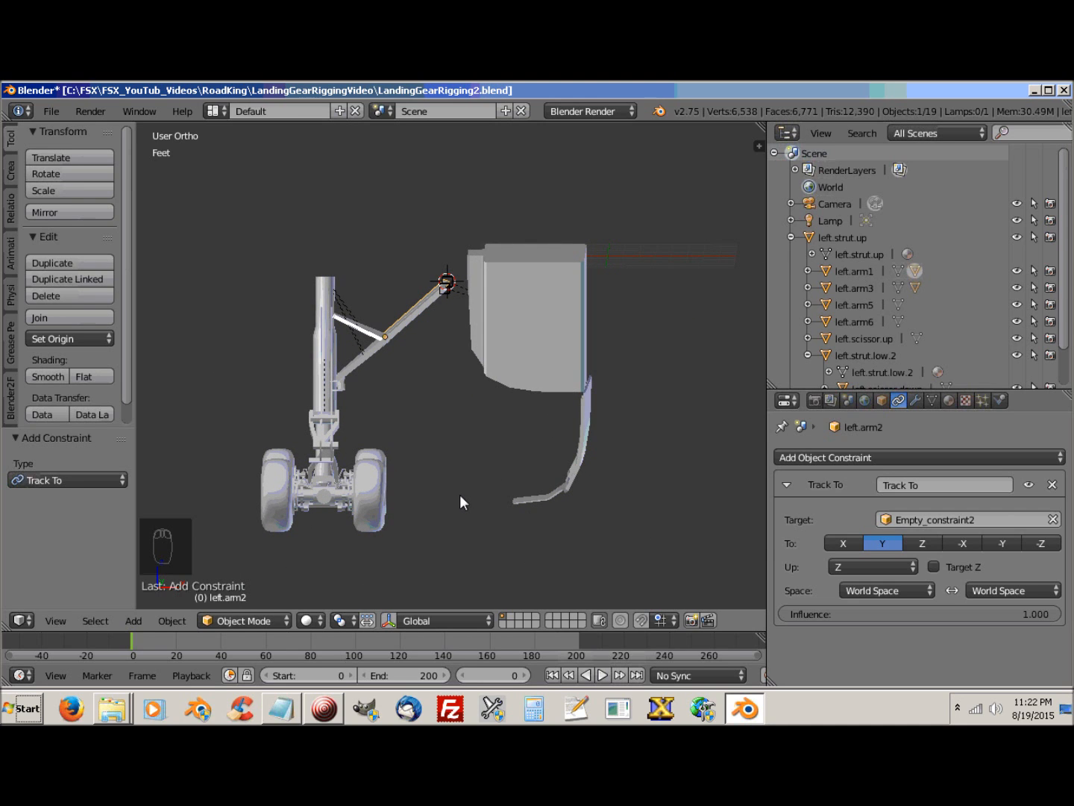
key("KP_1")
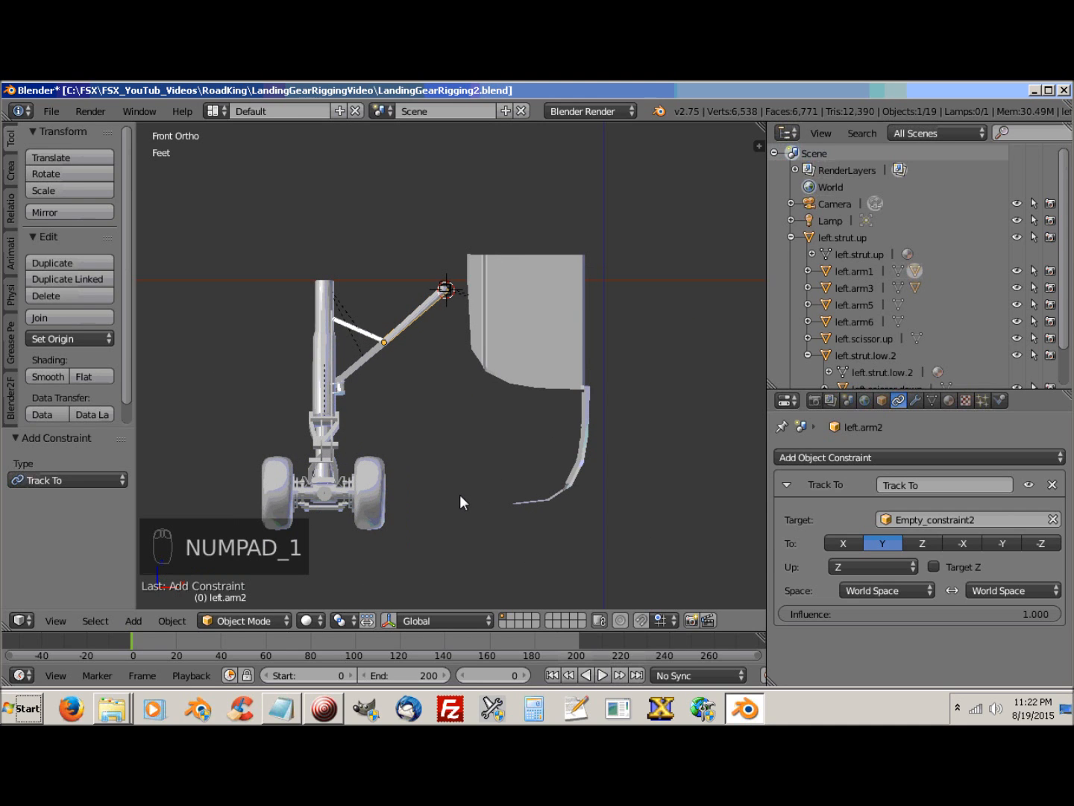
right_click(326, 289)
middle_click_drag(419, 350, 477, 406, "shift")
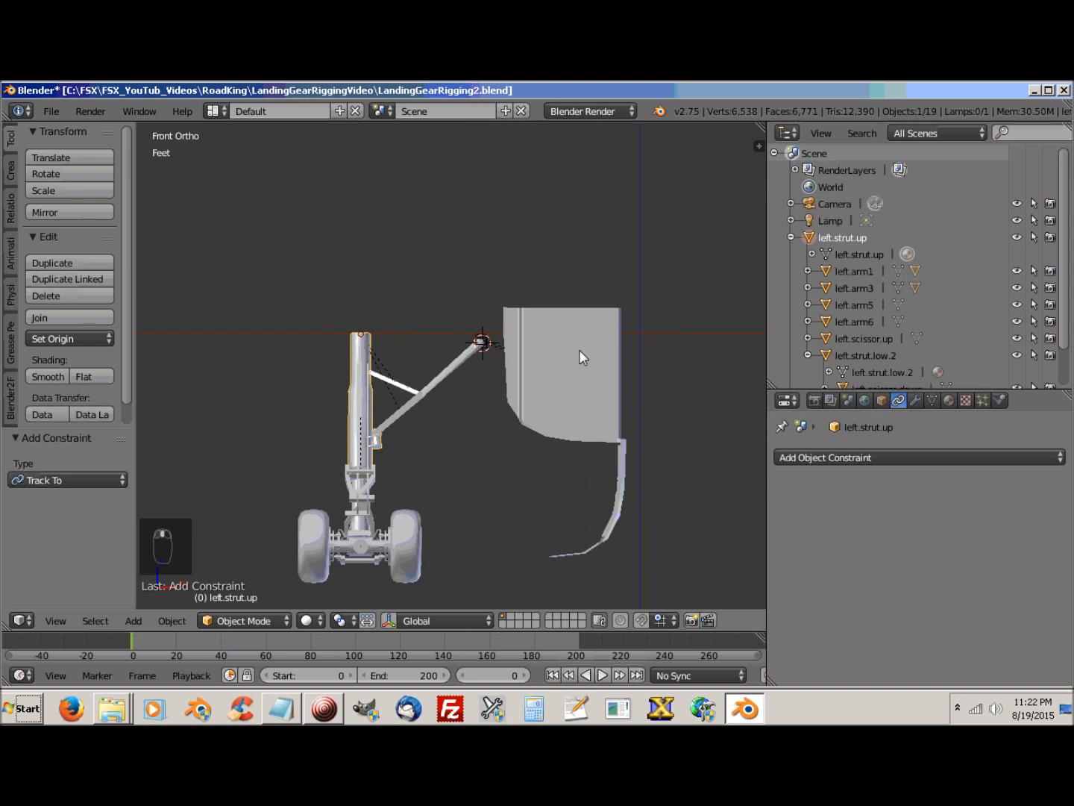
key("r")
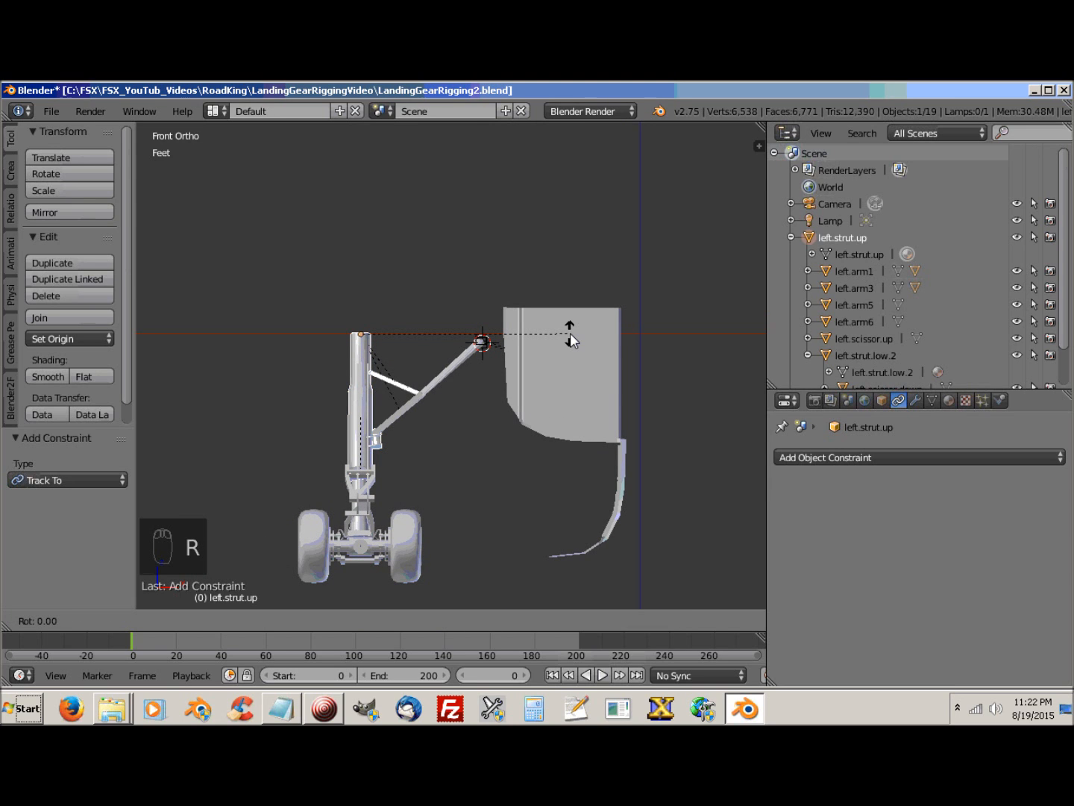
key("y")
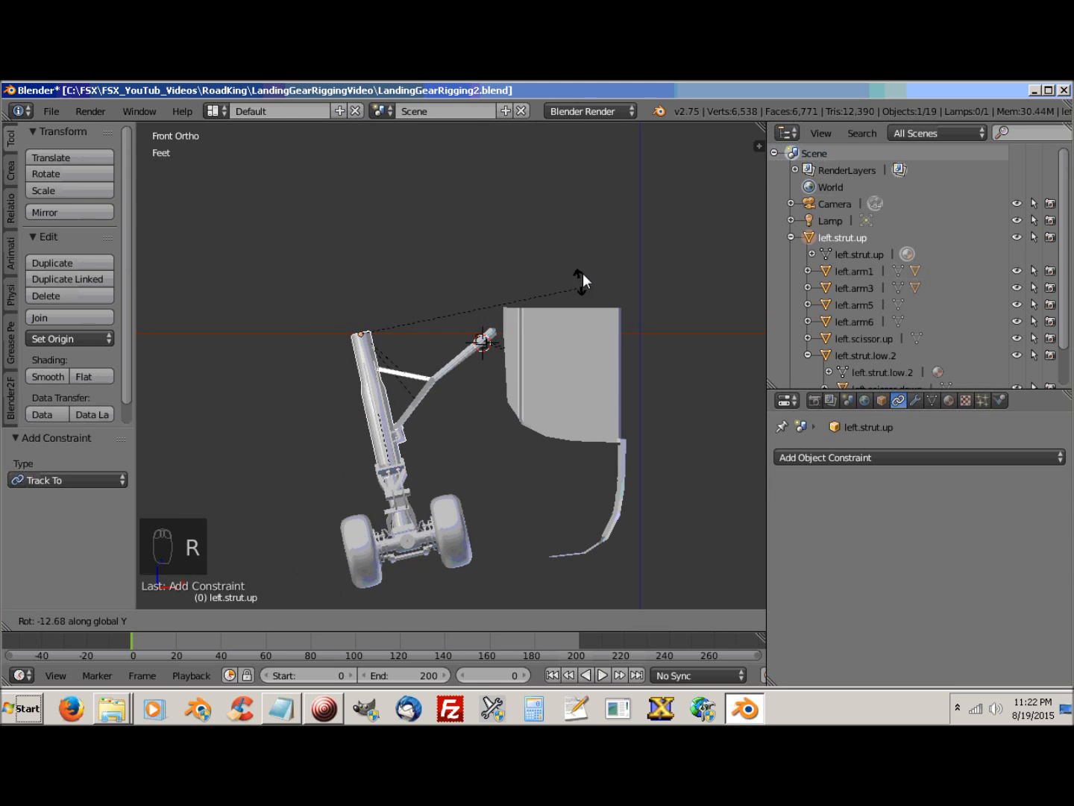
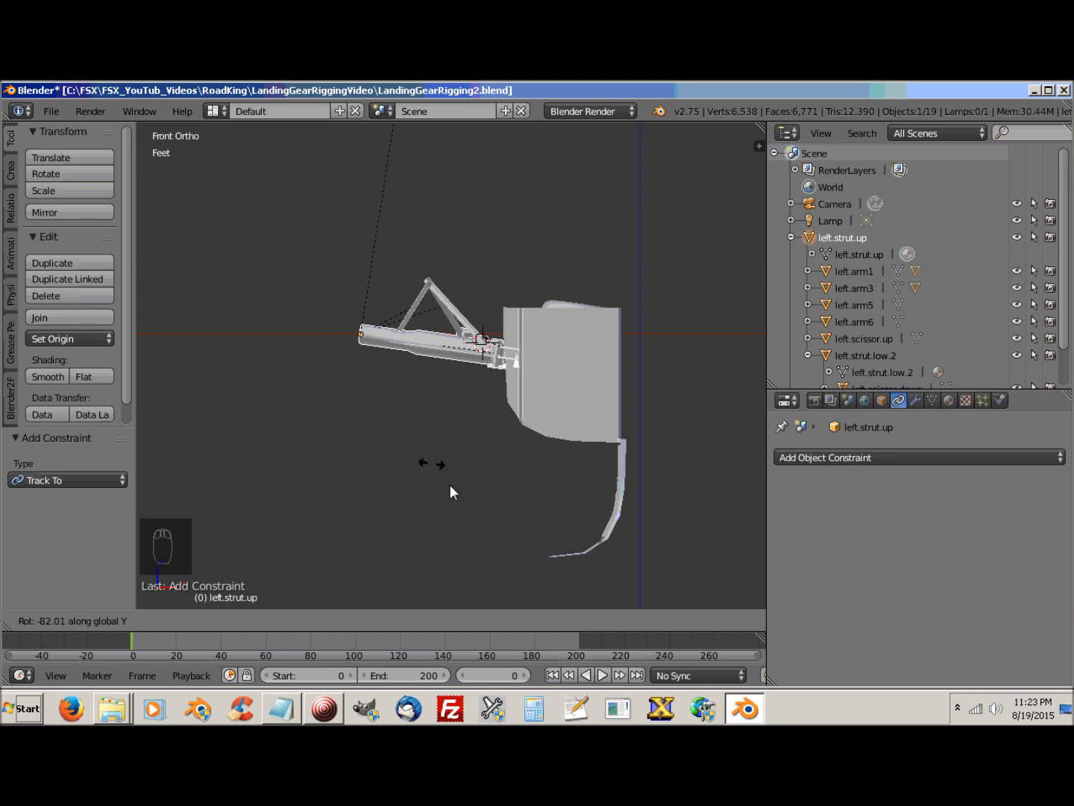
left_click(517, 328)
Step: Move both tracking empties at the brace arm ends up 1.542' along global Z in front view
scroll(517, 328, "up", 4)
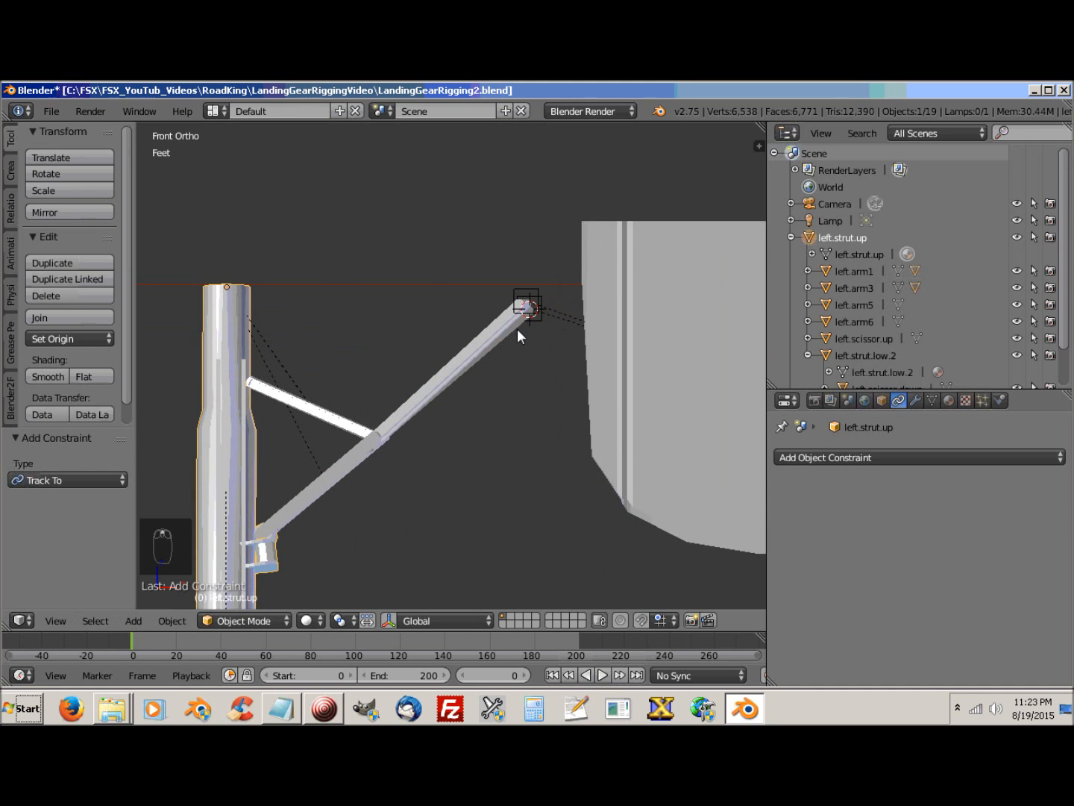
scroll(496, 411, "up", 3)
middle_click_drag(488, 431, 554, 389)
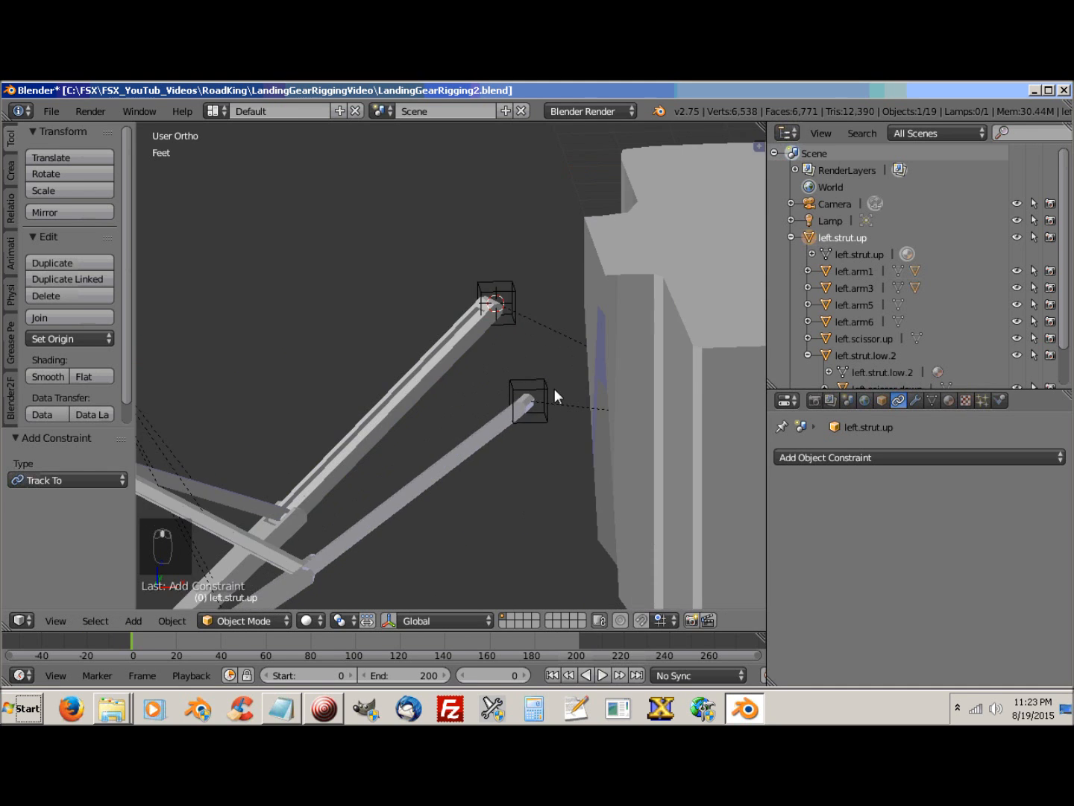
right_click(546, 385)
right_click(514, 288, "shift")
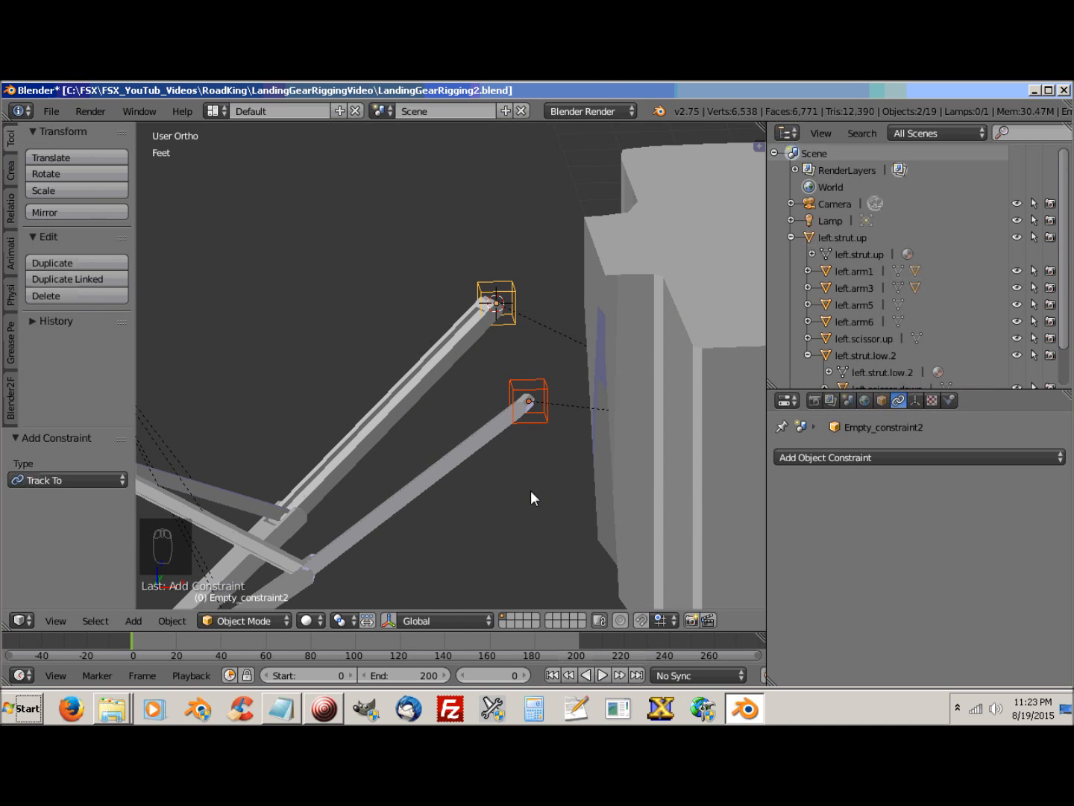
key("ctrl+KP_3")
key("ctrl+KP_1")
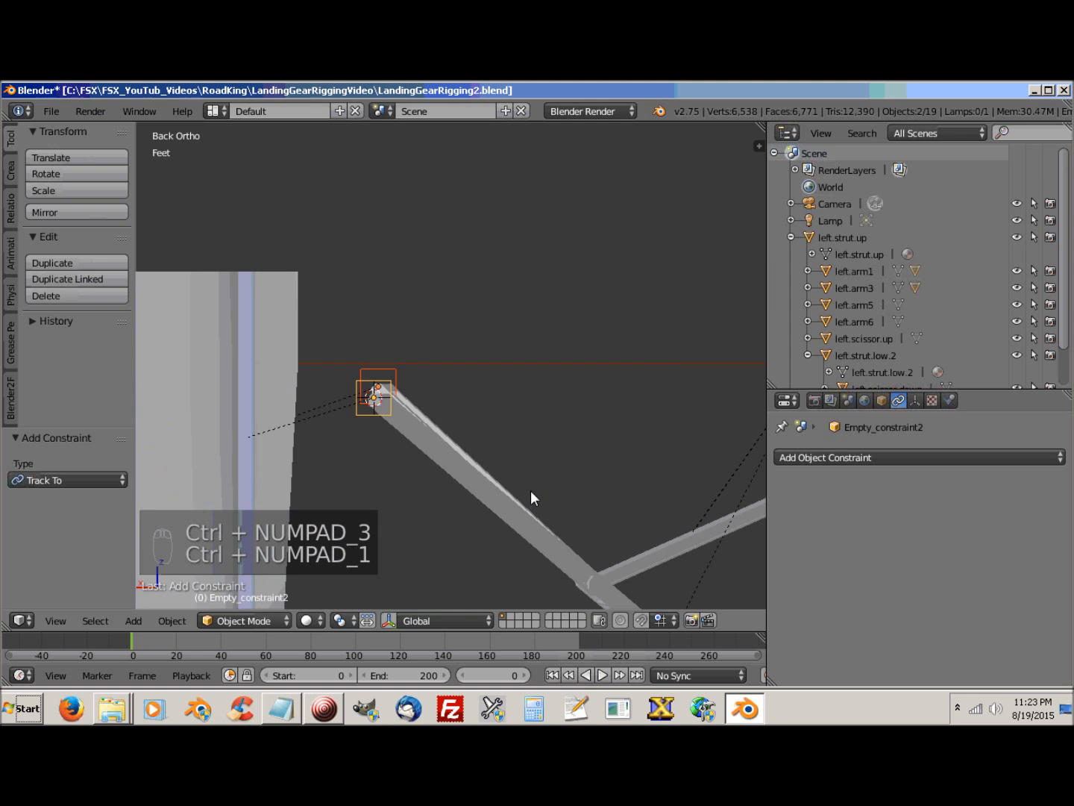
key("KP_1")
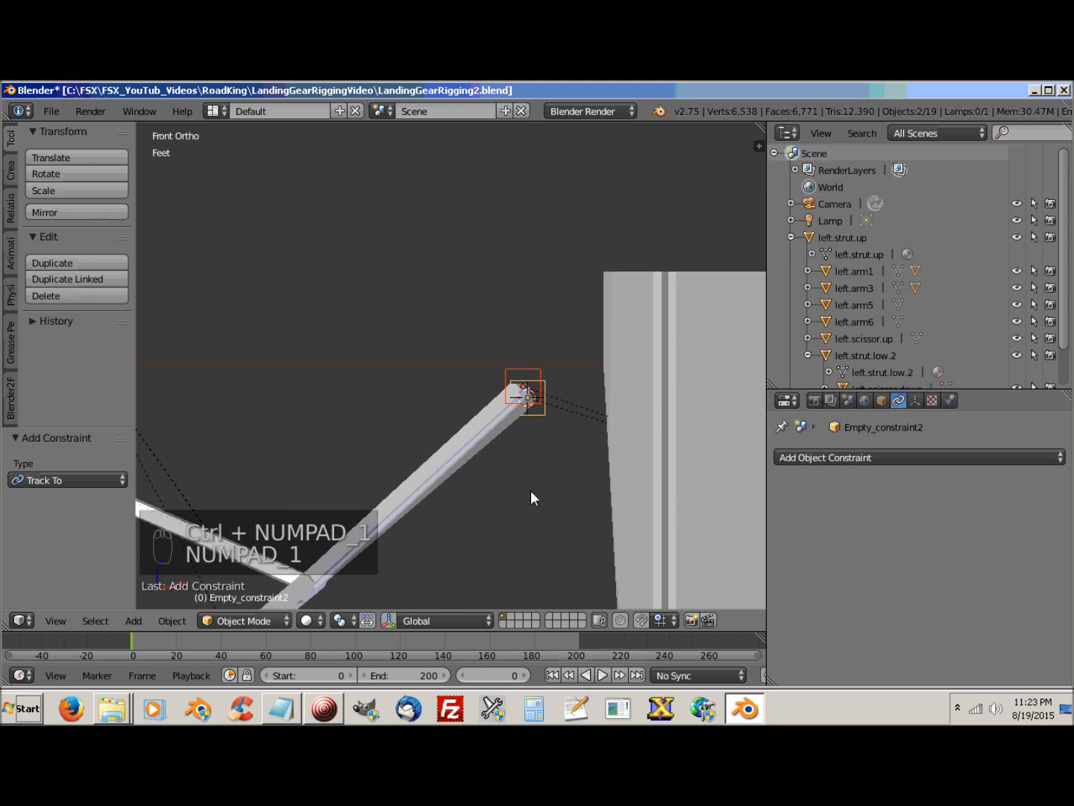
scroll(554, 515, "down", 3)
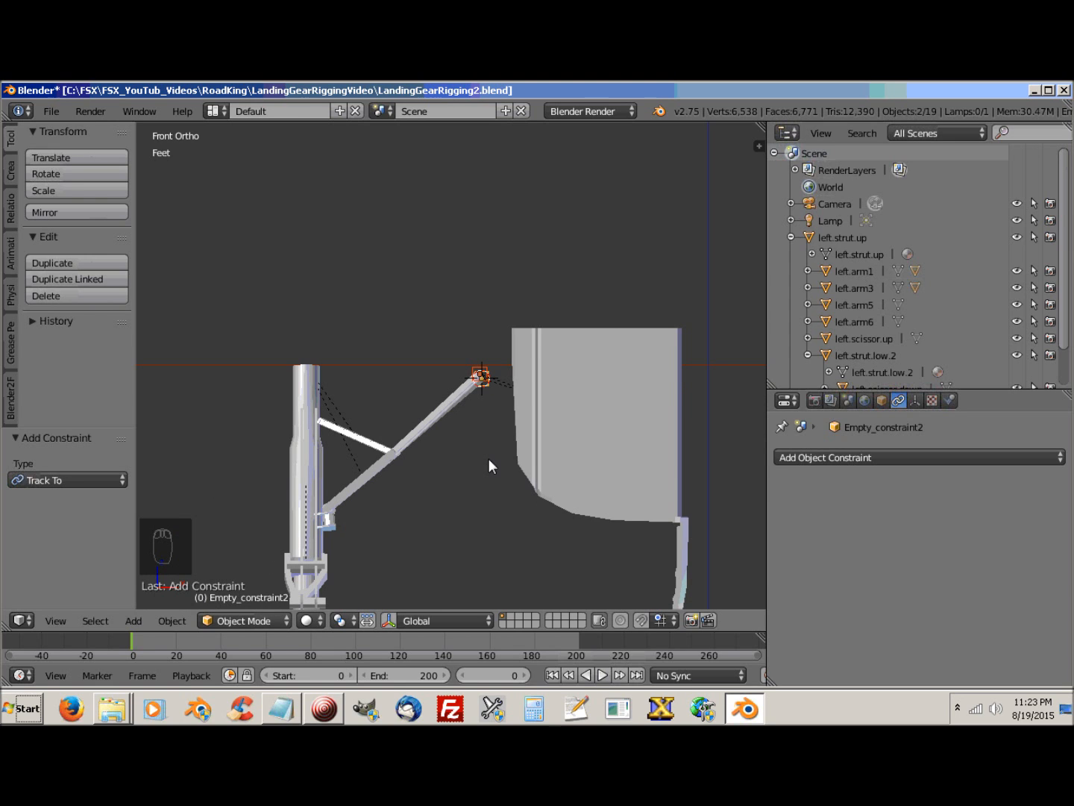
scroll(488, 459, "up", 2)
scroll(502, 479, "up", 3)
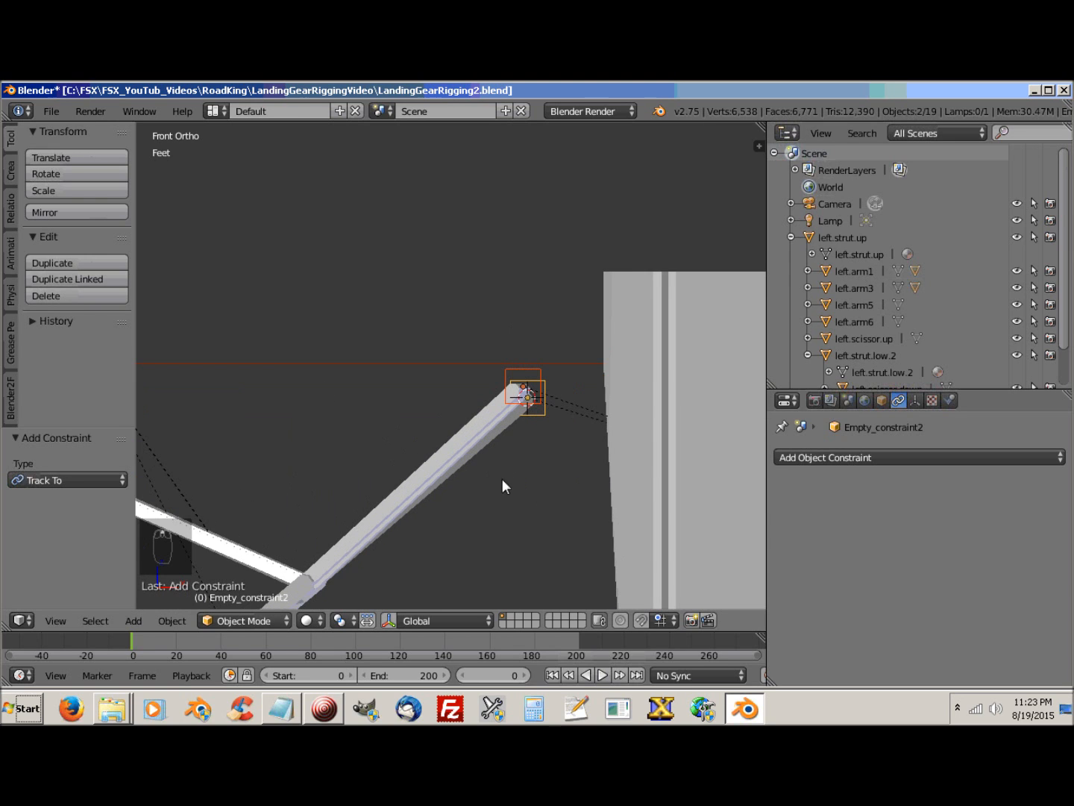
middle_click_drag(429, 479, 416, 477, "shift")
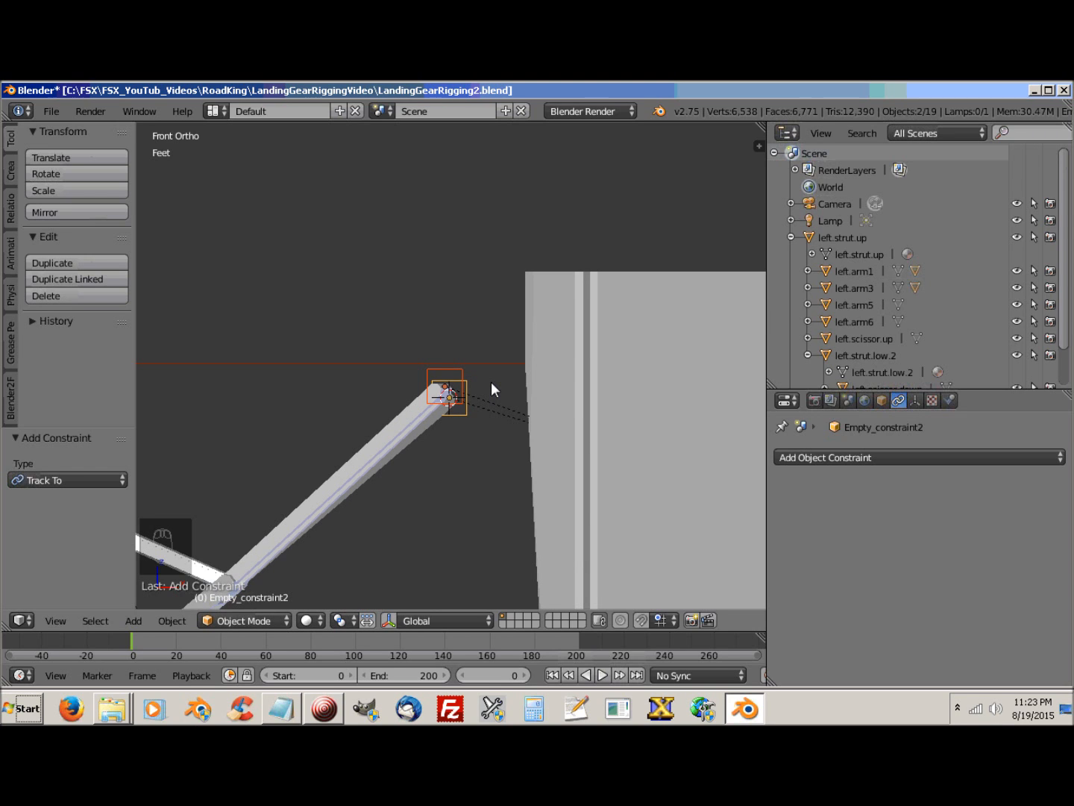
key("g")
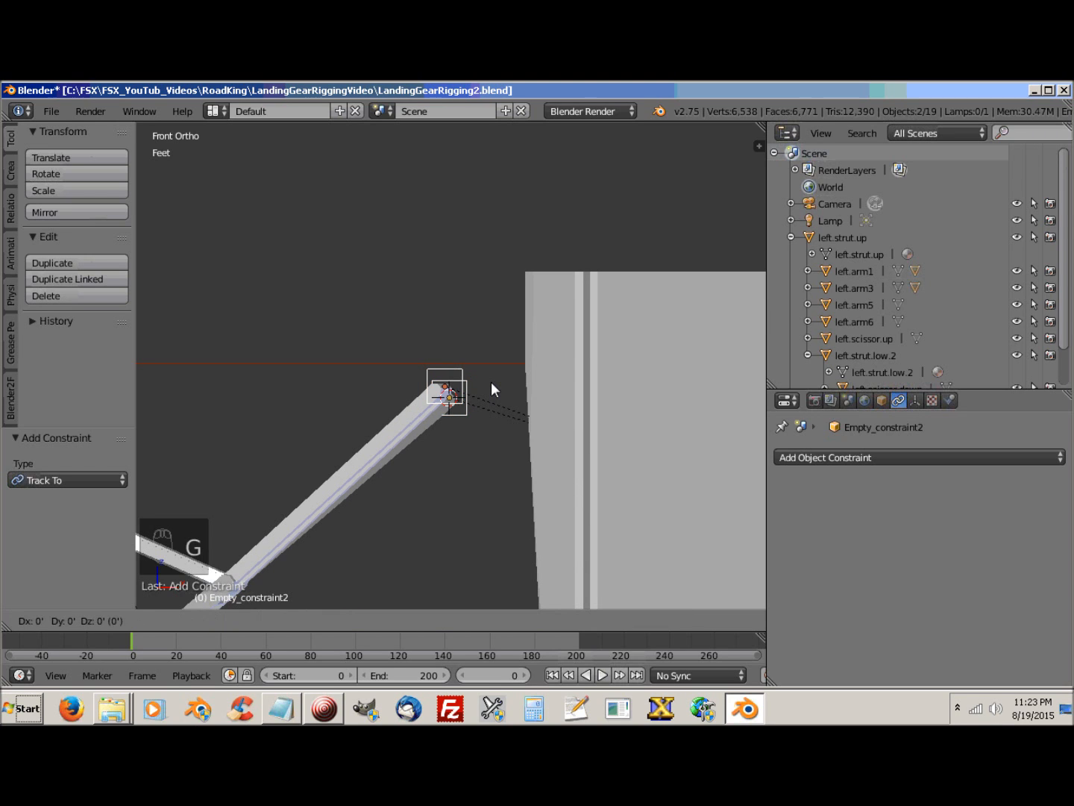
key("z")
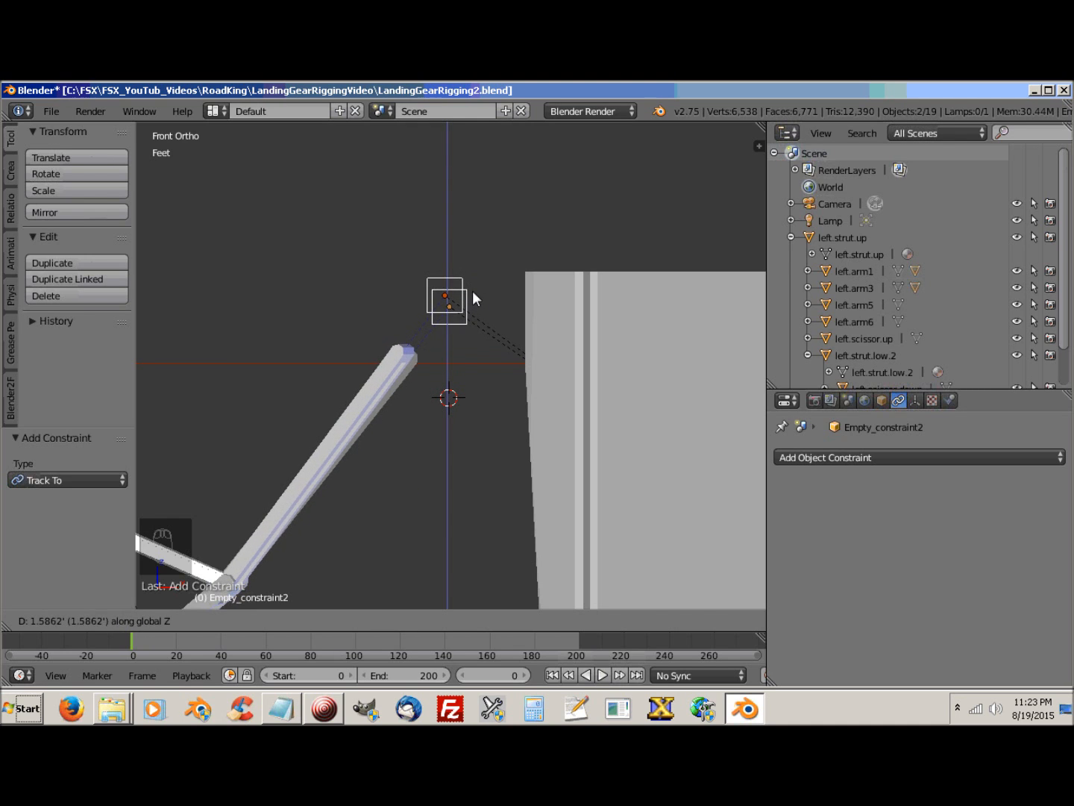
left_click(472, 292)
Step: Test the arm tracking with the raised empties by rotating left.strut.up around global Y in front view, and cancel the rotation
scroll(456, 400, "down", 3)
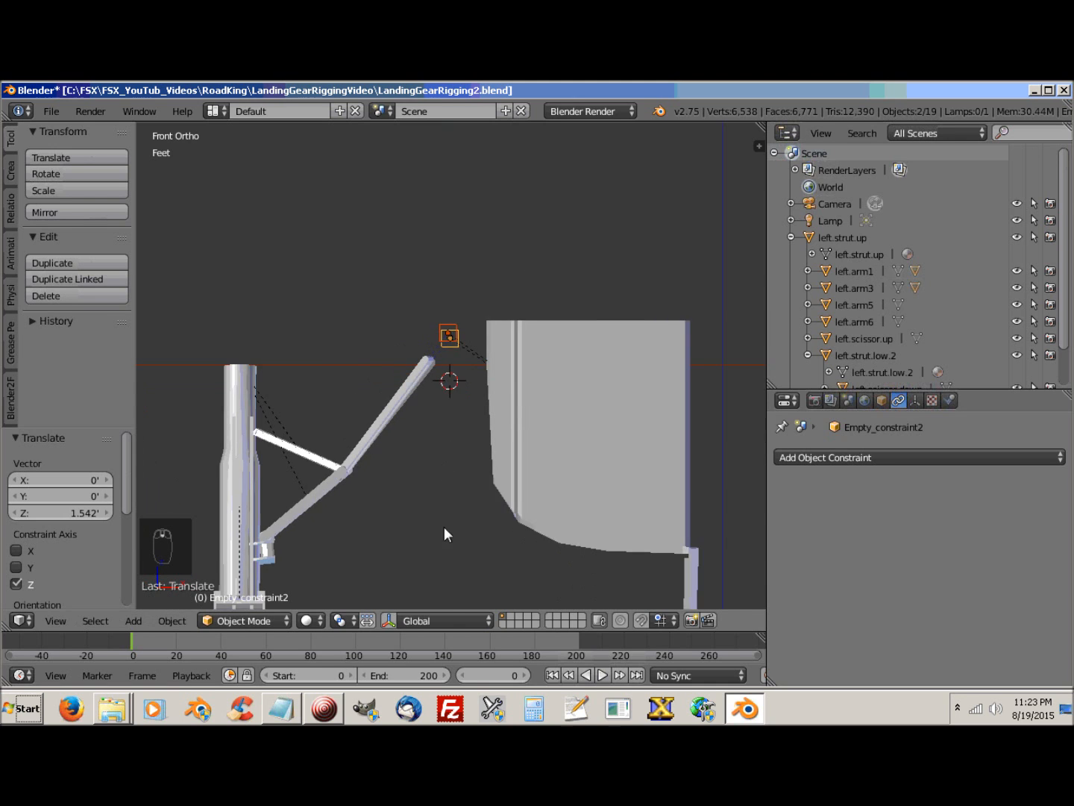
middle_click_drag(444, 528, 592, 498, "shift")
right_click(381, 366)
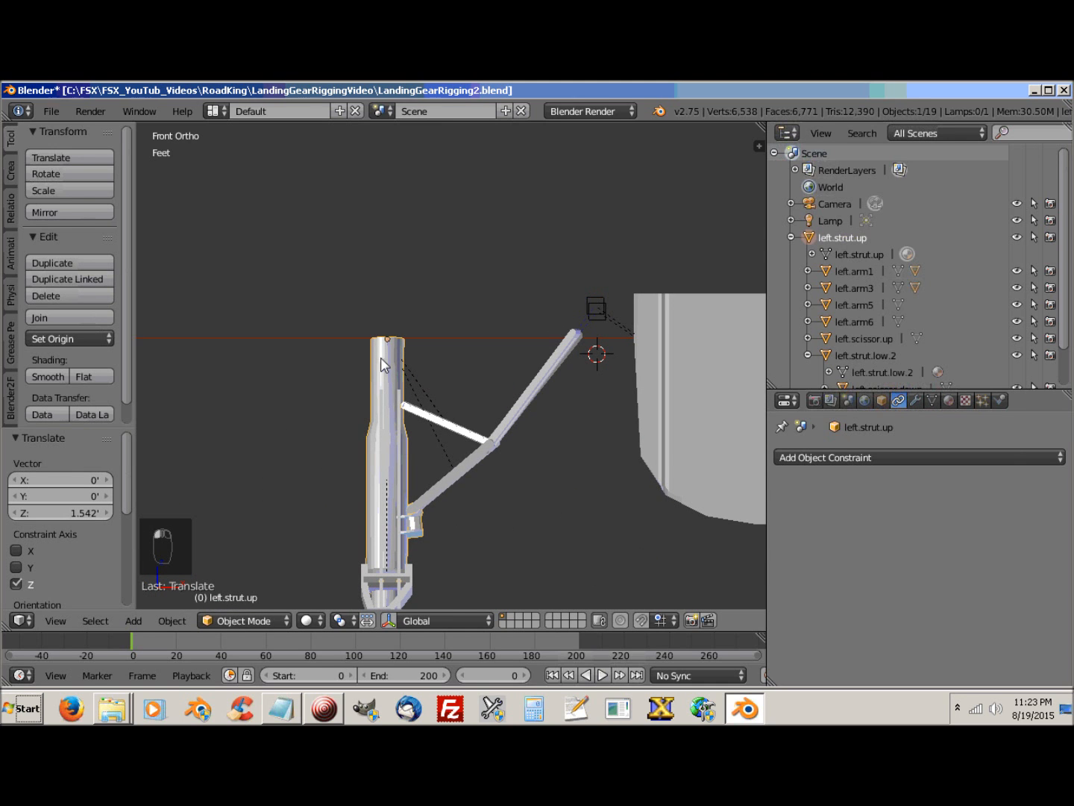
middle_click_drag(458, 544, 447, 440, "shift")
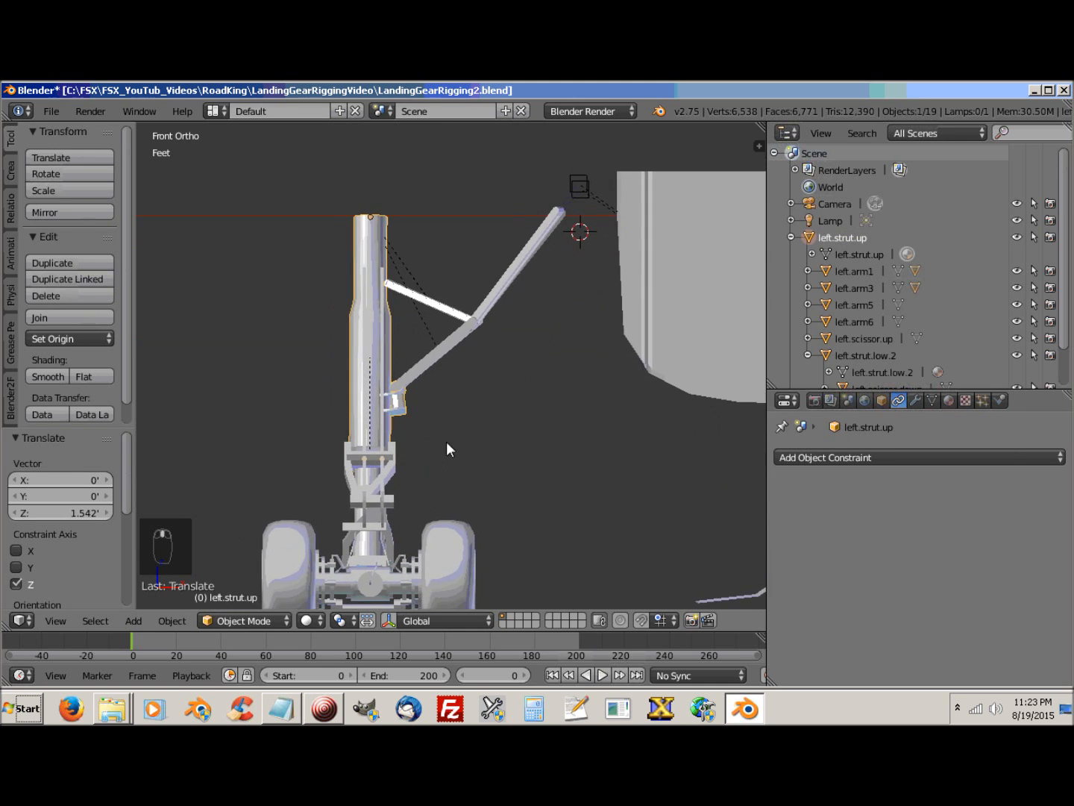
scroll(447, 440, "down", 1)
middle_click_drag(605, 402, 573, 486, "shift")
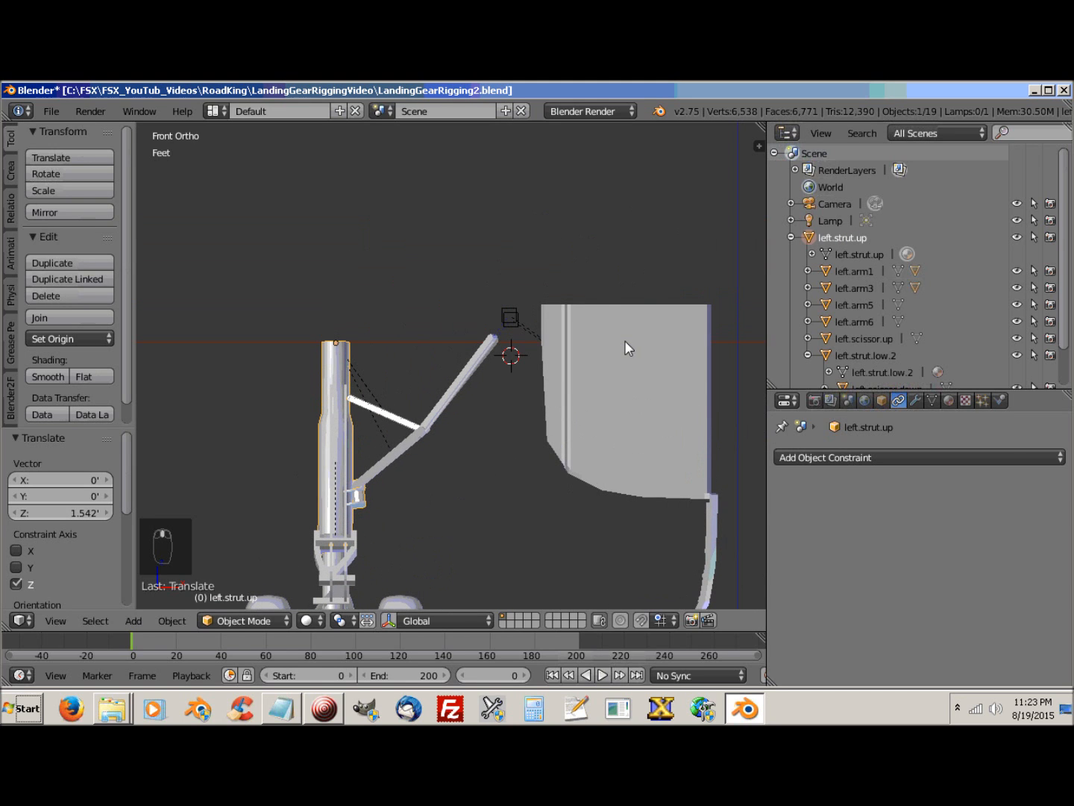
key("r")
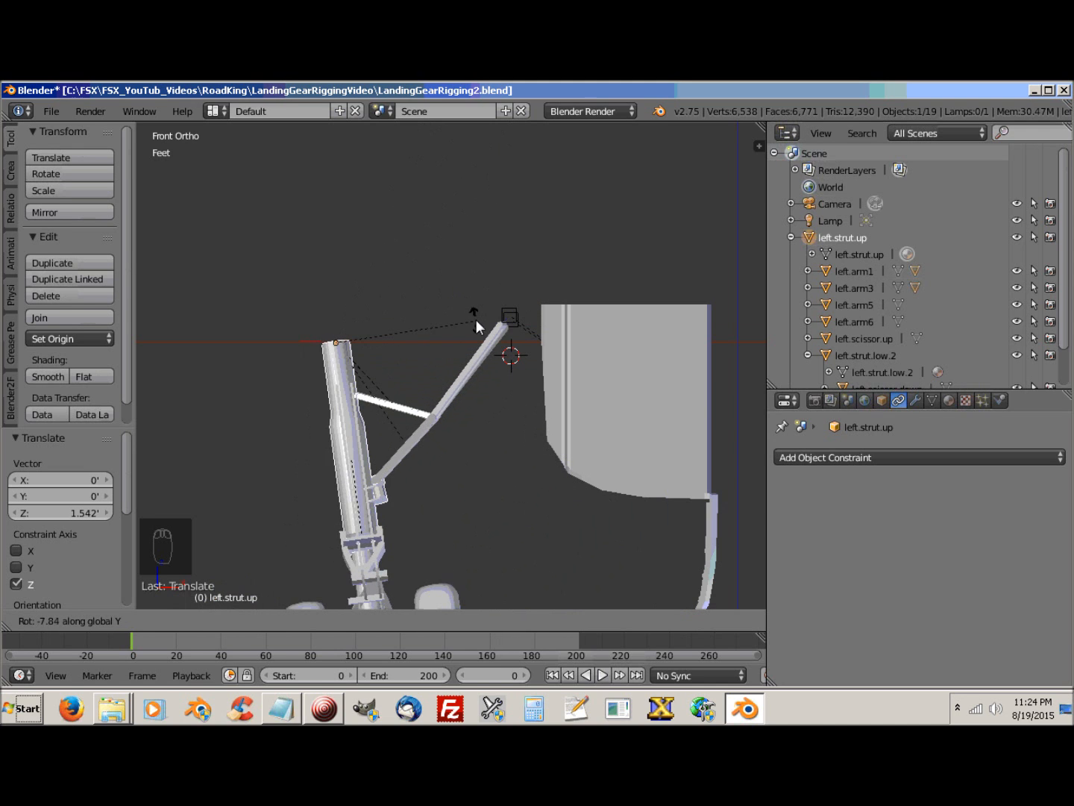
key("Escape")
Step: Save the landing gear file under its existing name
middle_click_drag(413, 404, 477, 282, "shift")
left_click(56, 113)
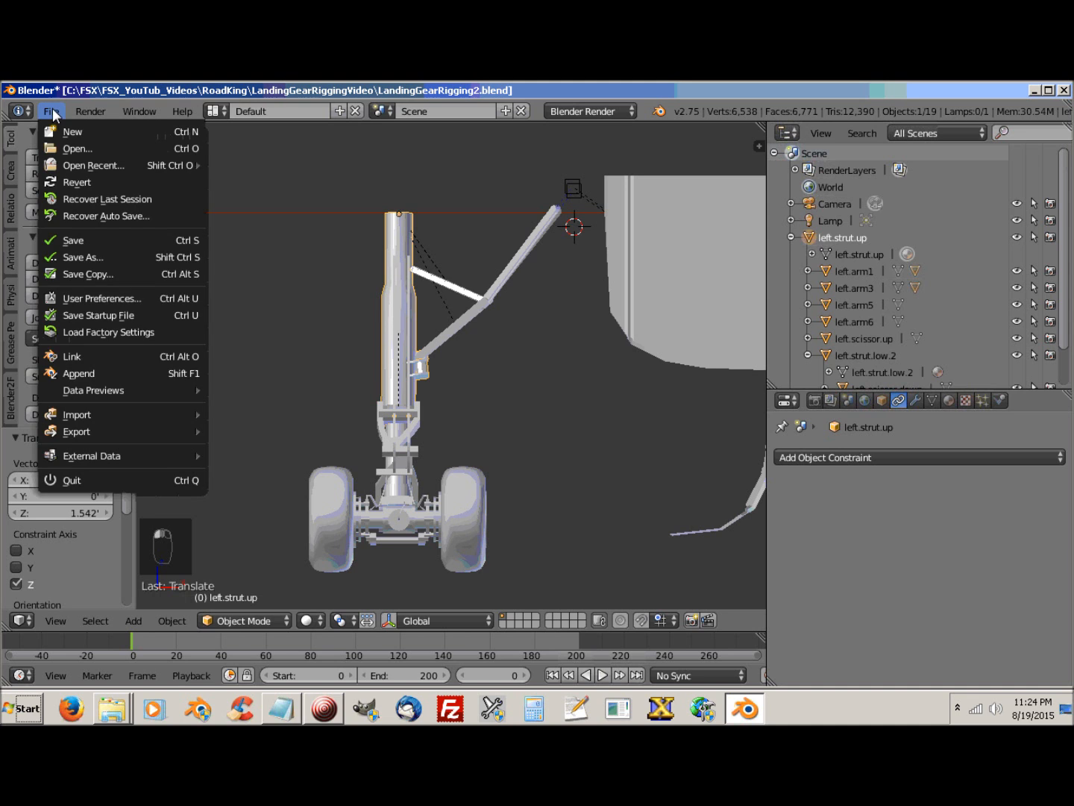
left_click(76, 236)
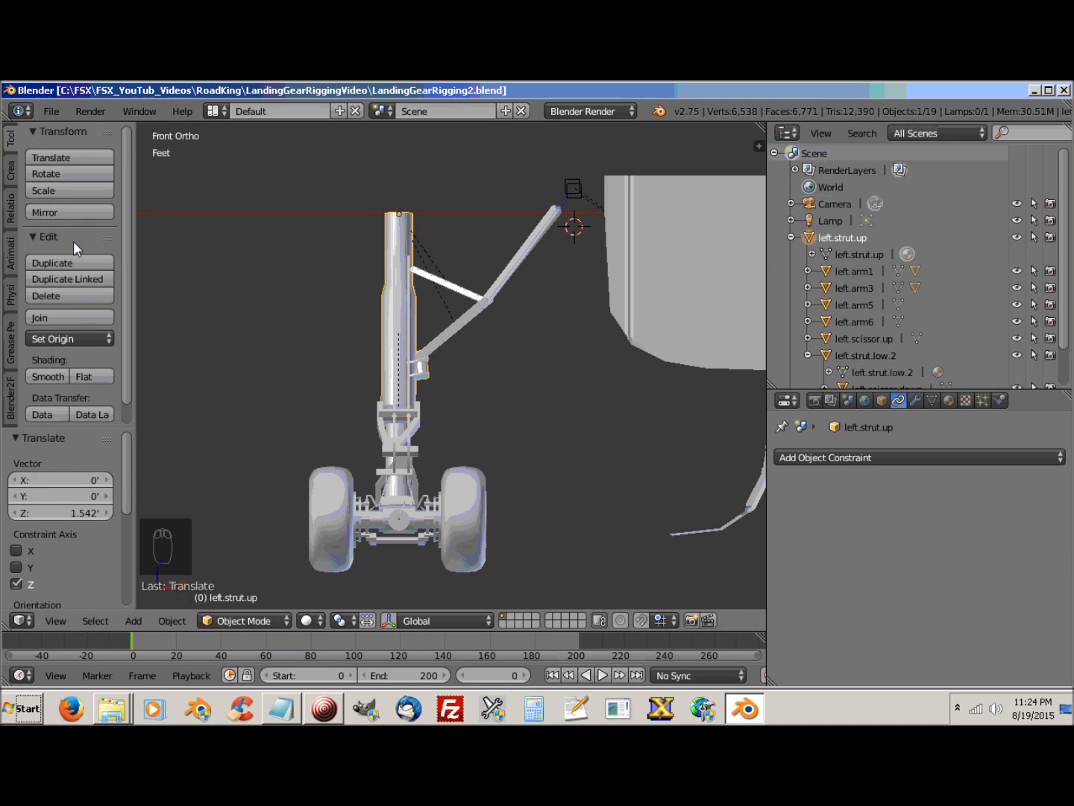
Step: In Edit Mode on left.scissor.up, select all vertices of the pivot cylinder at its lower end
middle_click_drag(299, 507, 520, 480)
scroll(520, 487, "up", 6)
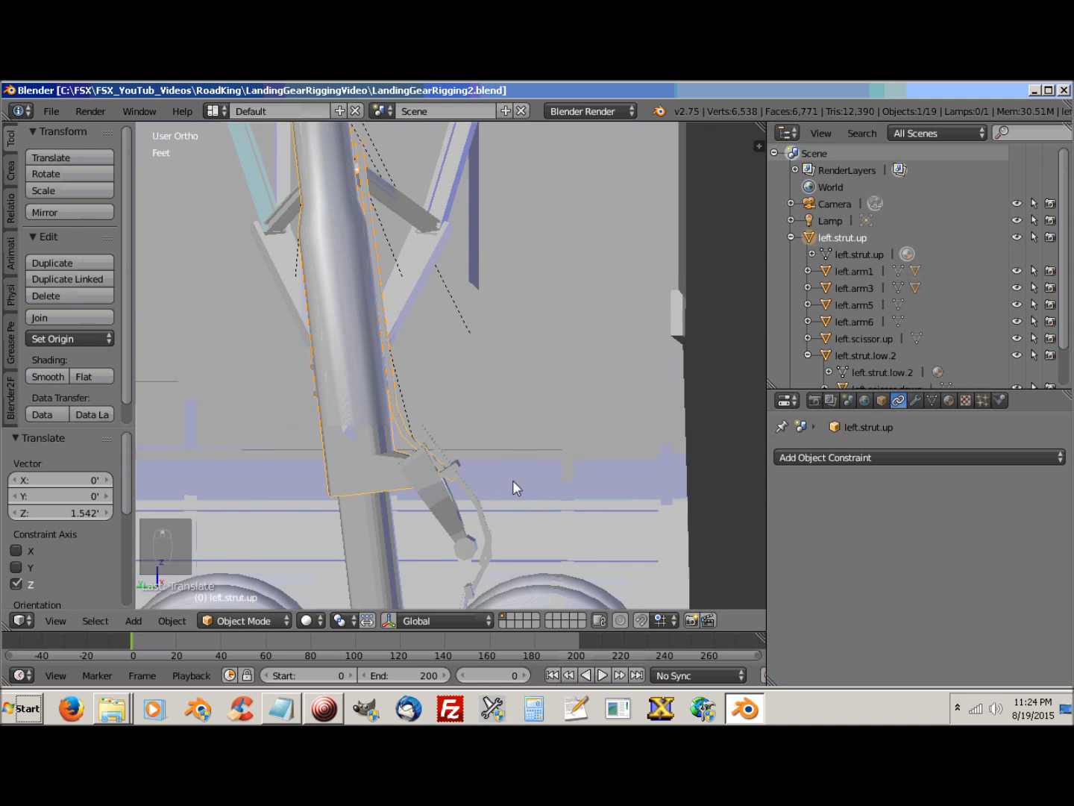
scroll(521, 353, "down", 2)
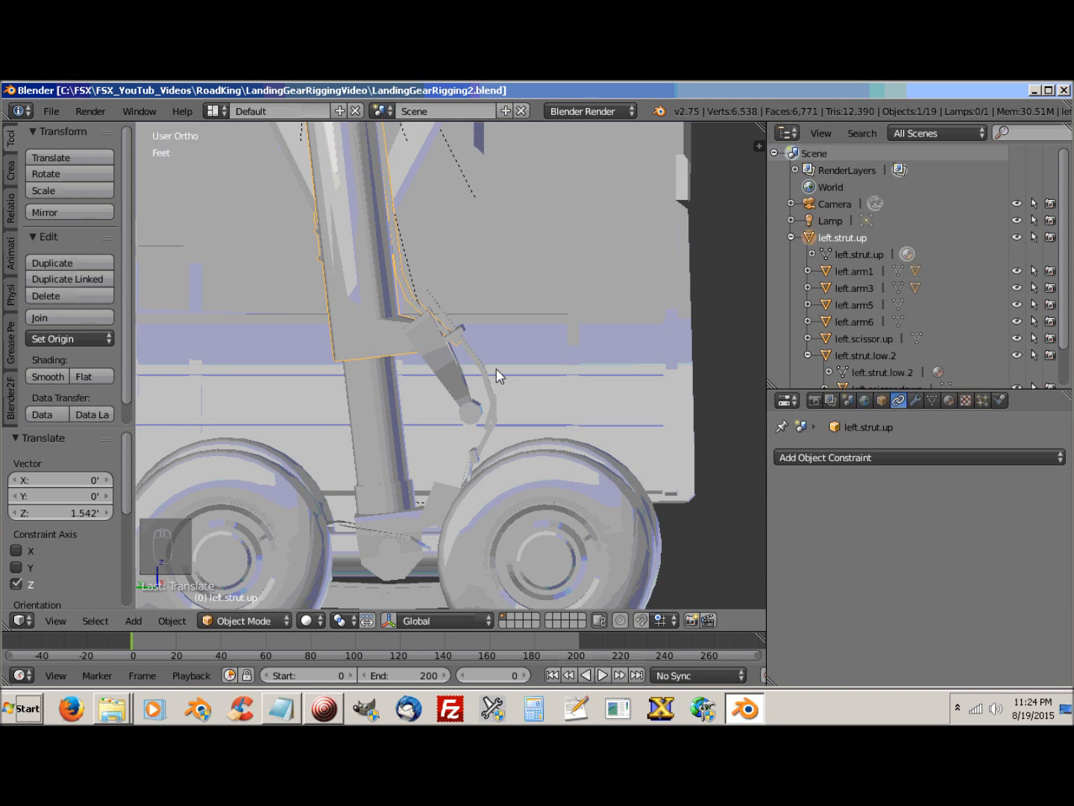
middle_click_drag(504, 435, 408, 407)
right_click(398, 388)
scroll(446, 437, "up", 3)
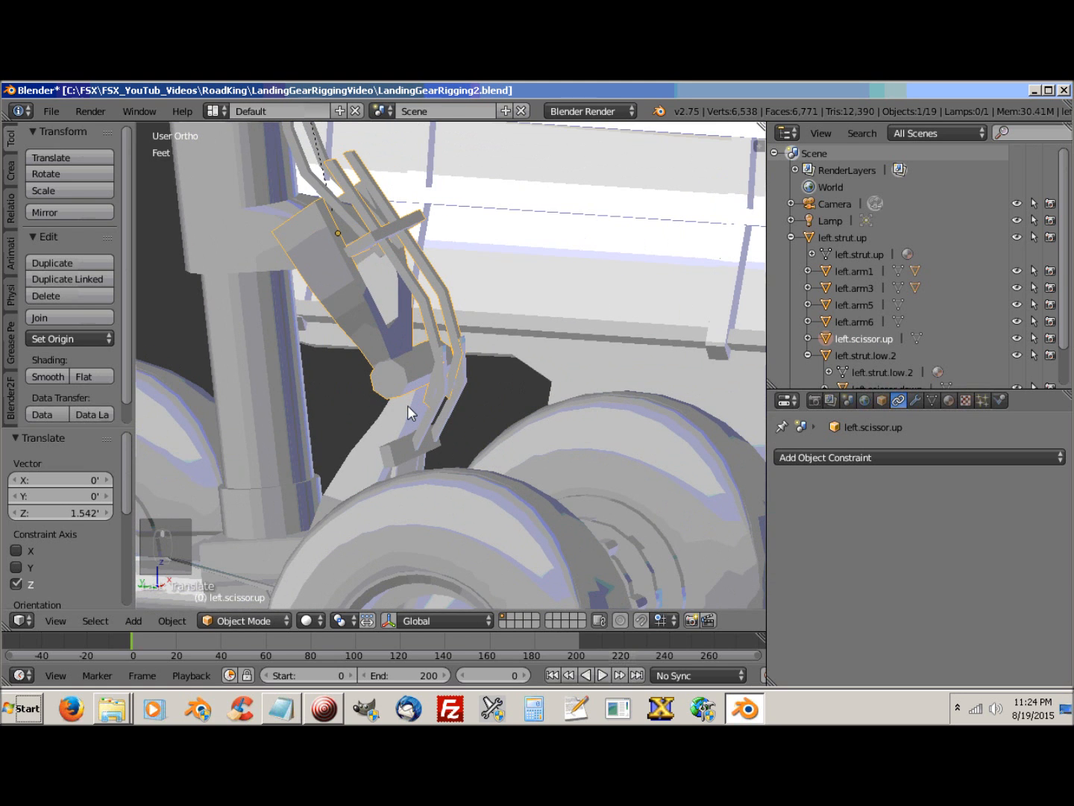
key("Tab")
scroll(407, 406, "up", 3)
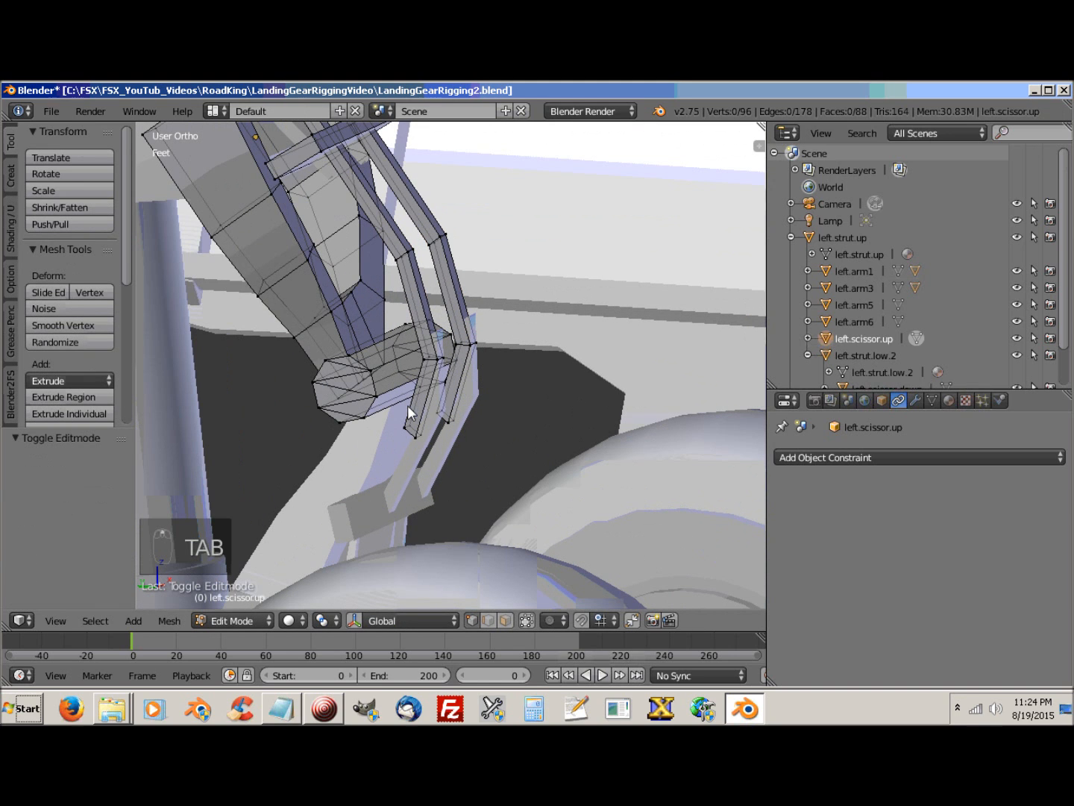
right_click(367, 365)
right_click(324, 361, "shift")
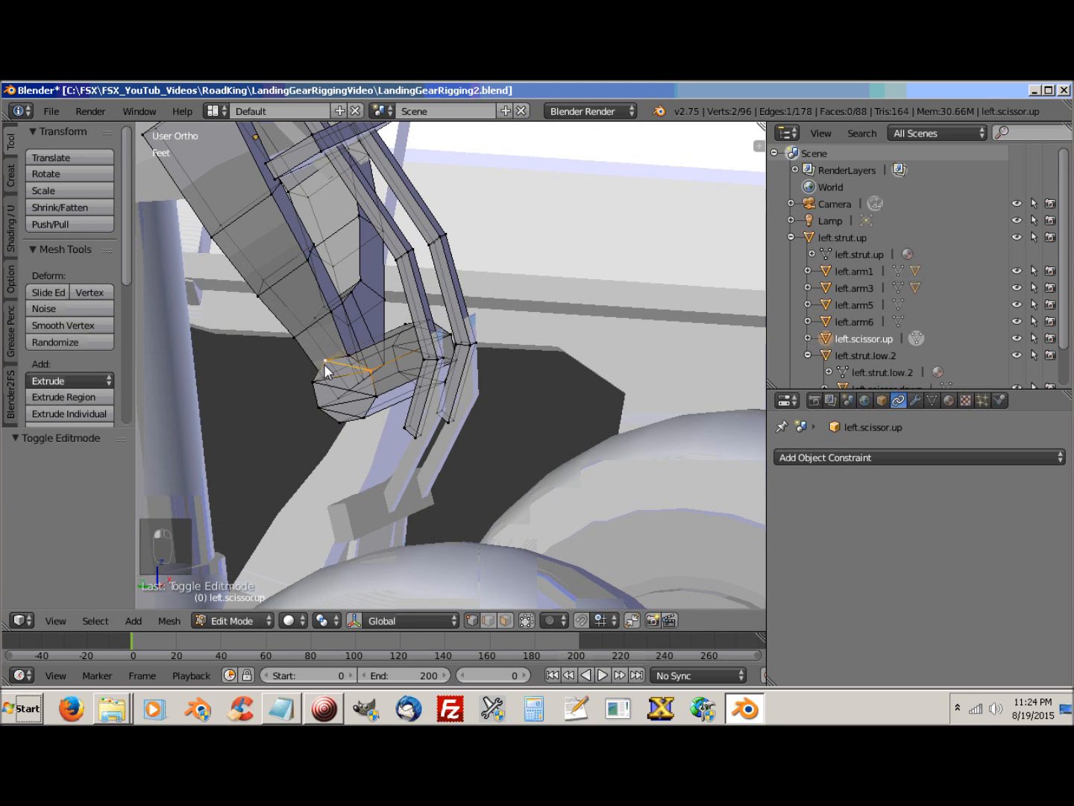
right_click(339, 421, "ctrl")
right_click(313, 383, "ctrl")
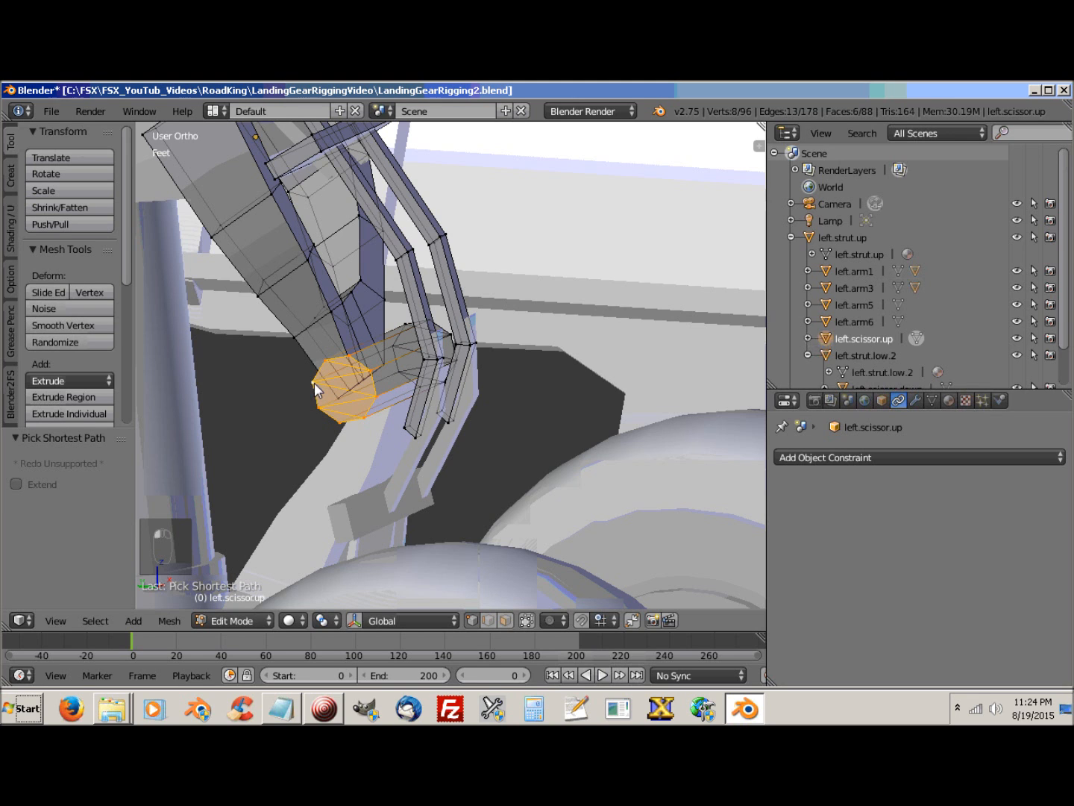
middle_click_drag(393, 415, 192, 455)
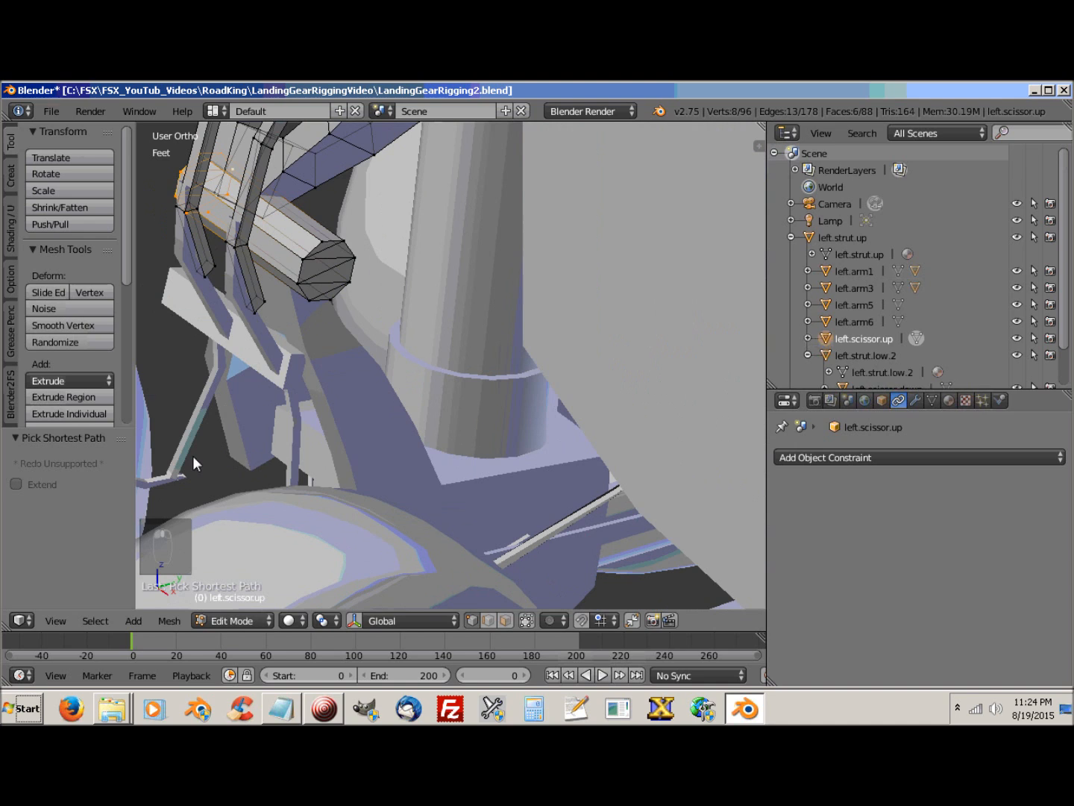
right_click(319, 244, "ctrl")
right_click(345, 246, "ctrl")
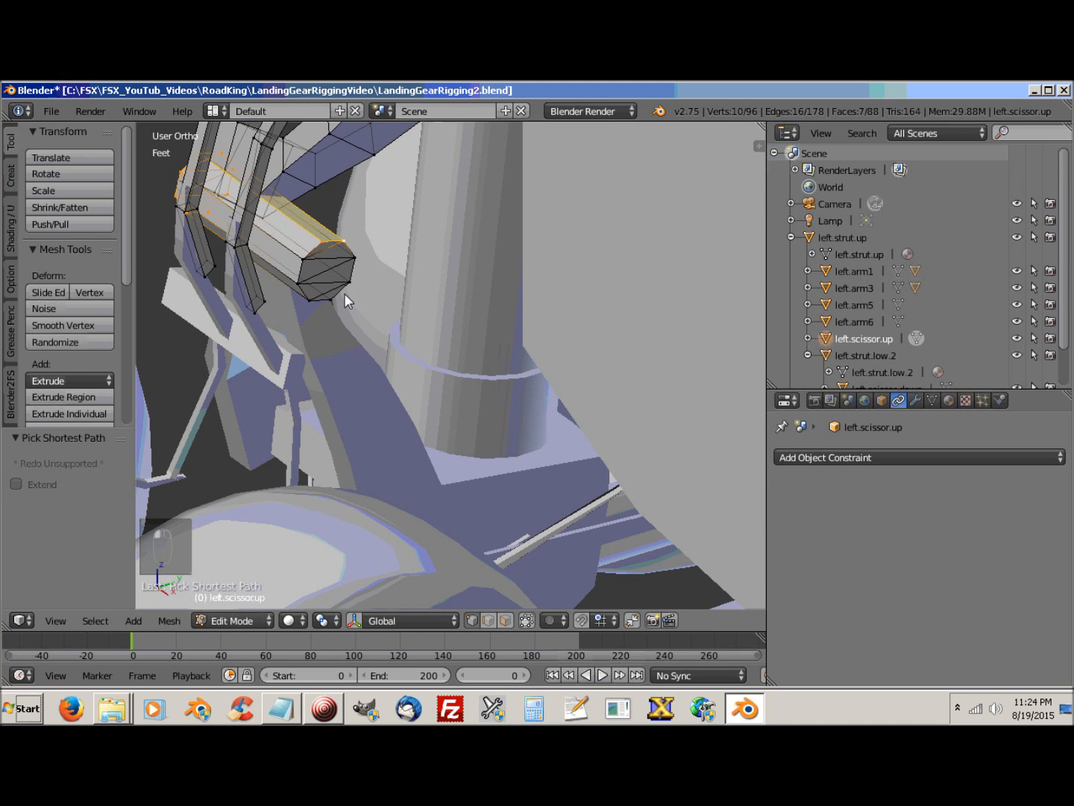
right_click(312, 300, "ctrl")
right_click(301, 261, "ctrl")
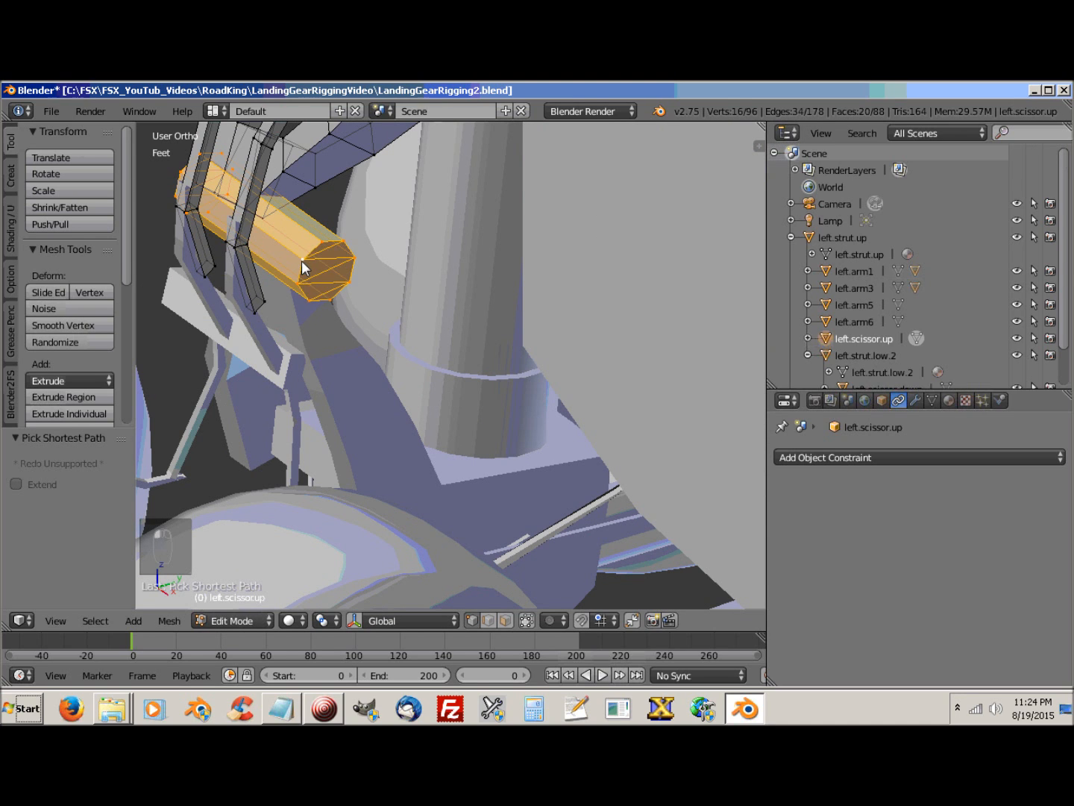
Step: Snap the 3D cursor to the selected pivot cylinder, deselect the vertices and return to Object Mode
middle_click_drag(353, 362, 588, 321)
mouse_move(521, 366)
middle_mouse_down()
mouse_move(493, 384)
mouse_move(510, 373)
middle_mouse_up()
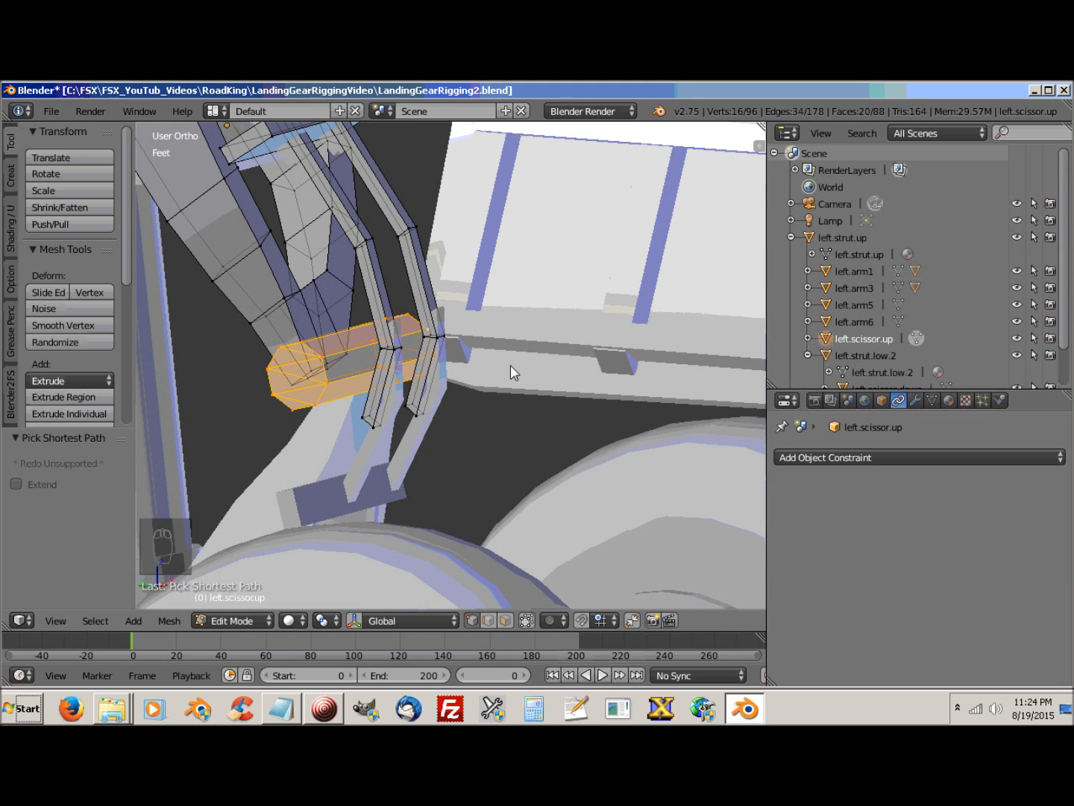
key("shift+s")
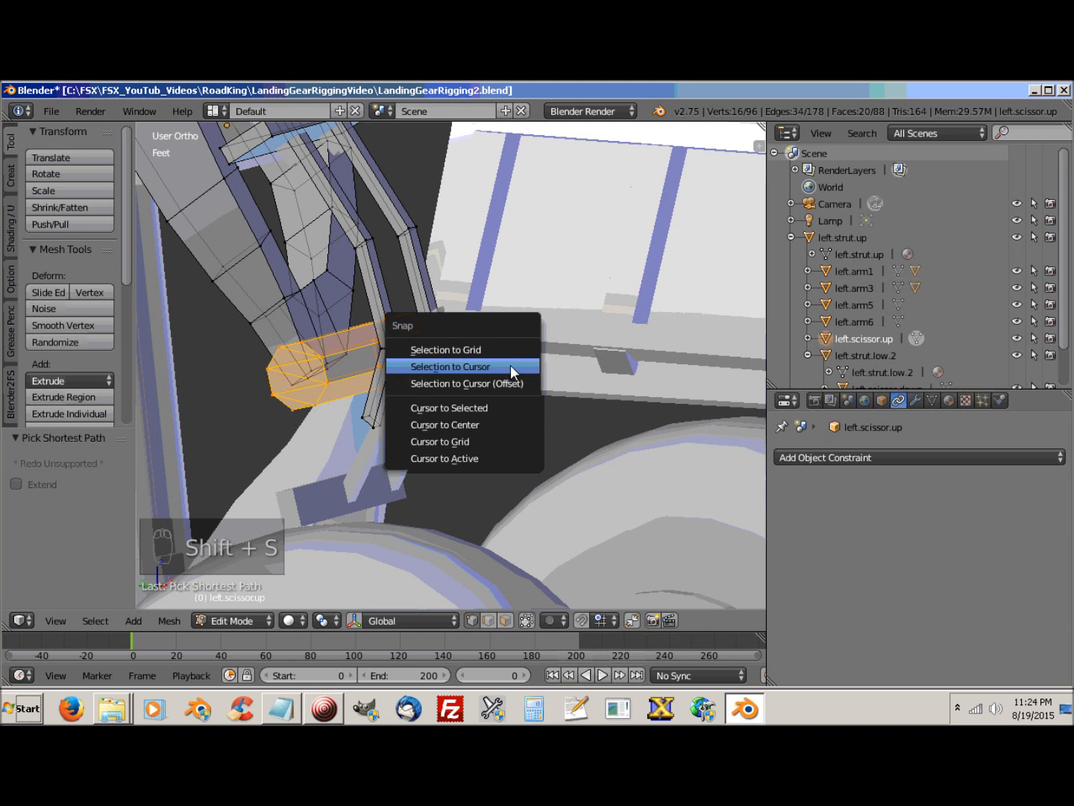
left_click(457, 409)
middle_click_drag(473, 425, 505, 433)
key("a")
key("Tab")
Step: Add a Cube empty at the 3D cursor in the scissor link's pivot cylinder
middle_click_drag(571, 417, 600, 344)
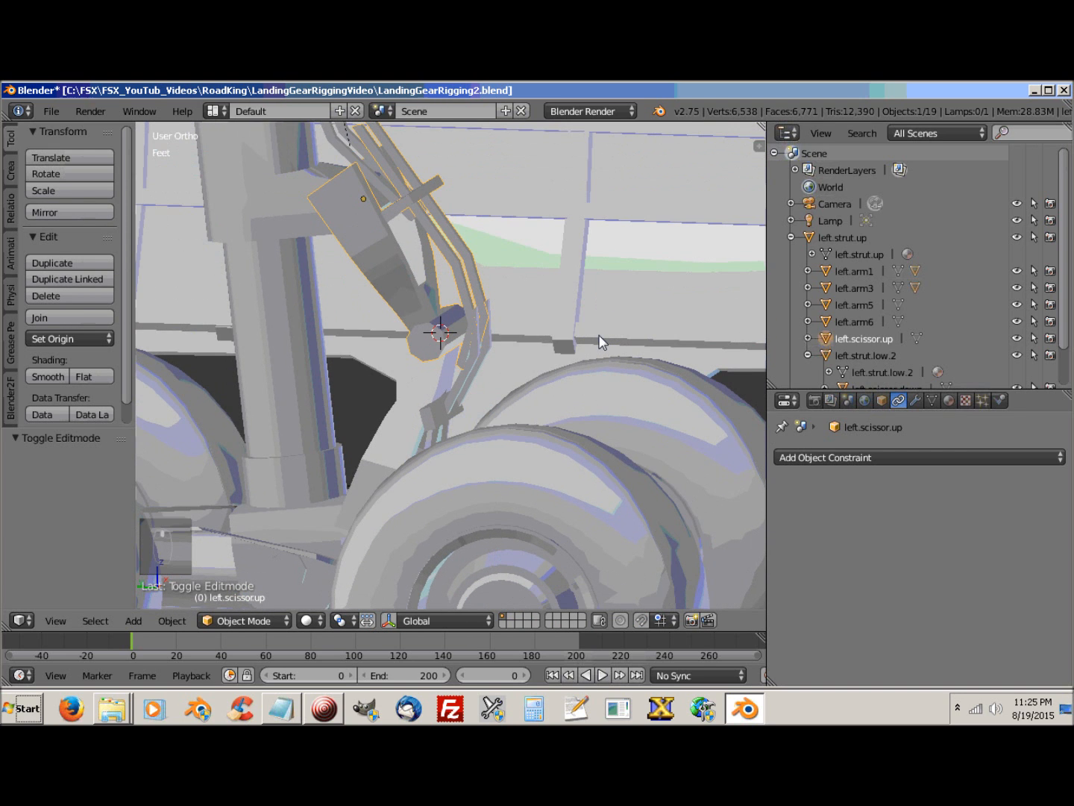
key("shift+a")
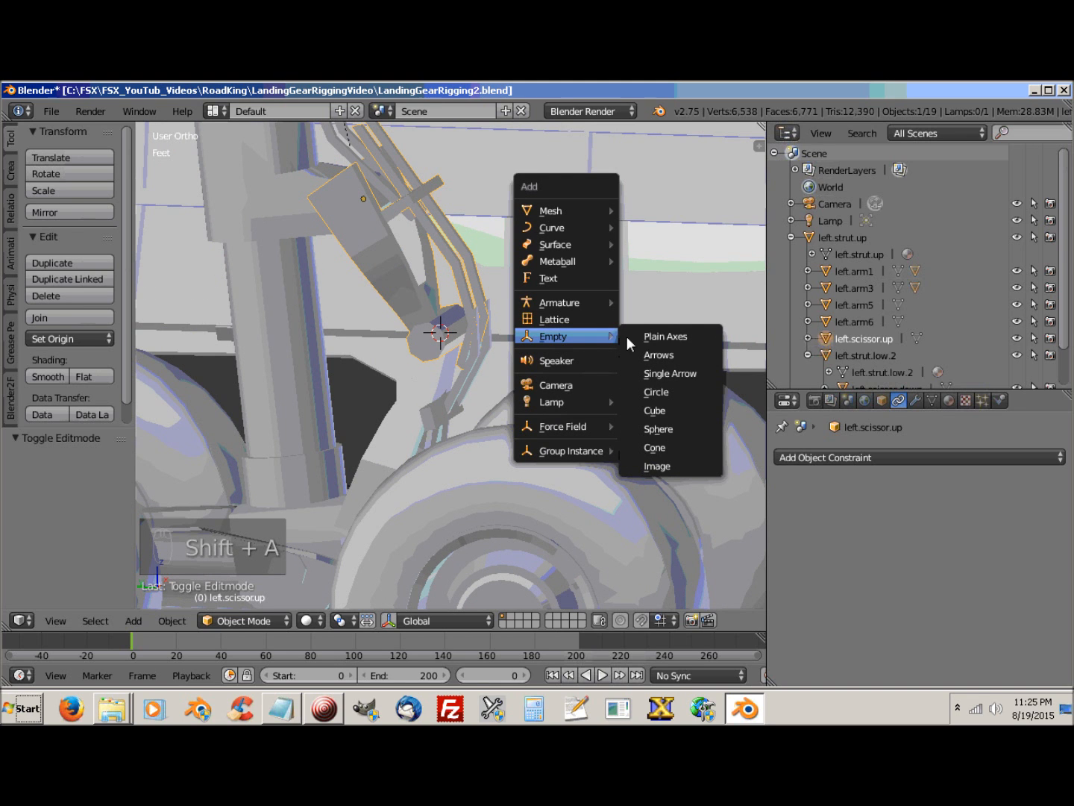
left_click(663, 411)
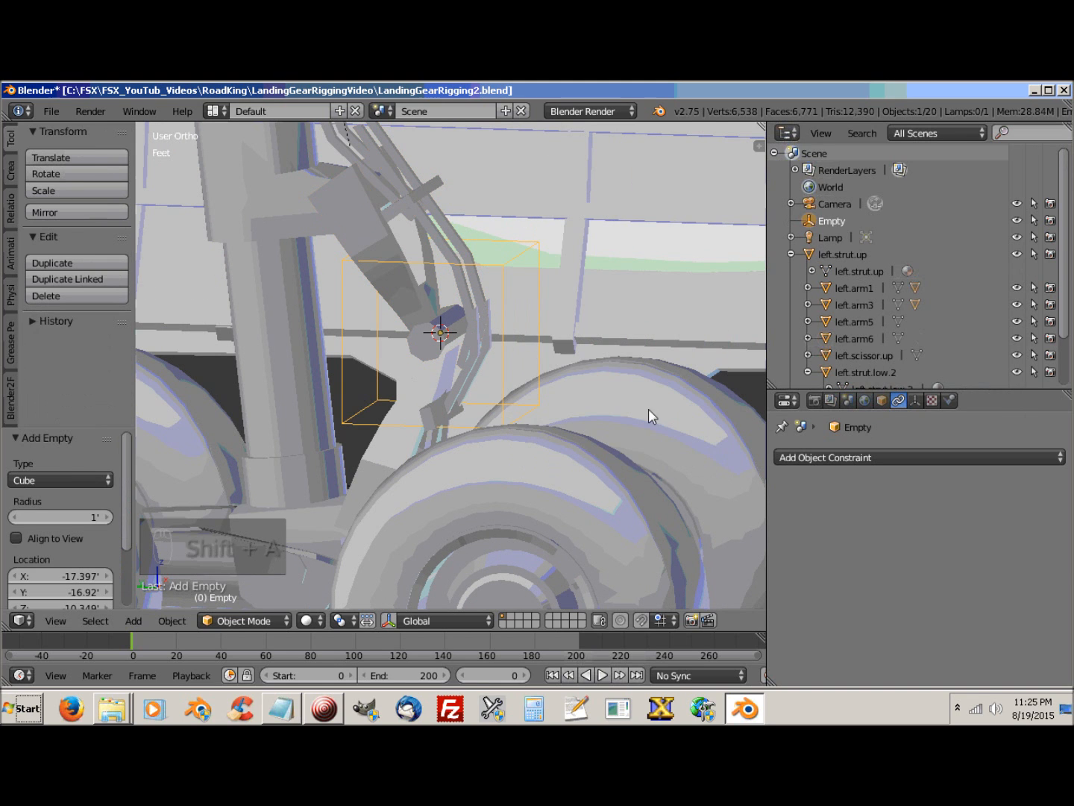
scroll(537, 430, "down", 2)
scroll(537, 431, "up", 2)
middle_click_drag(535, 432, 554, 477)
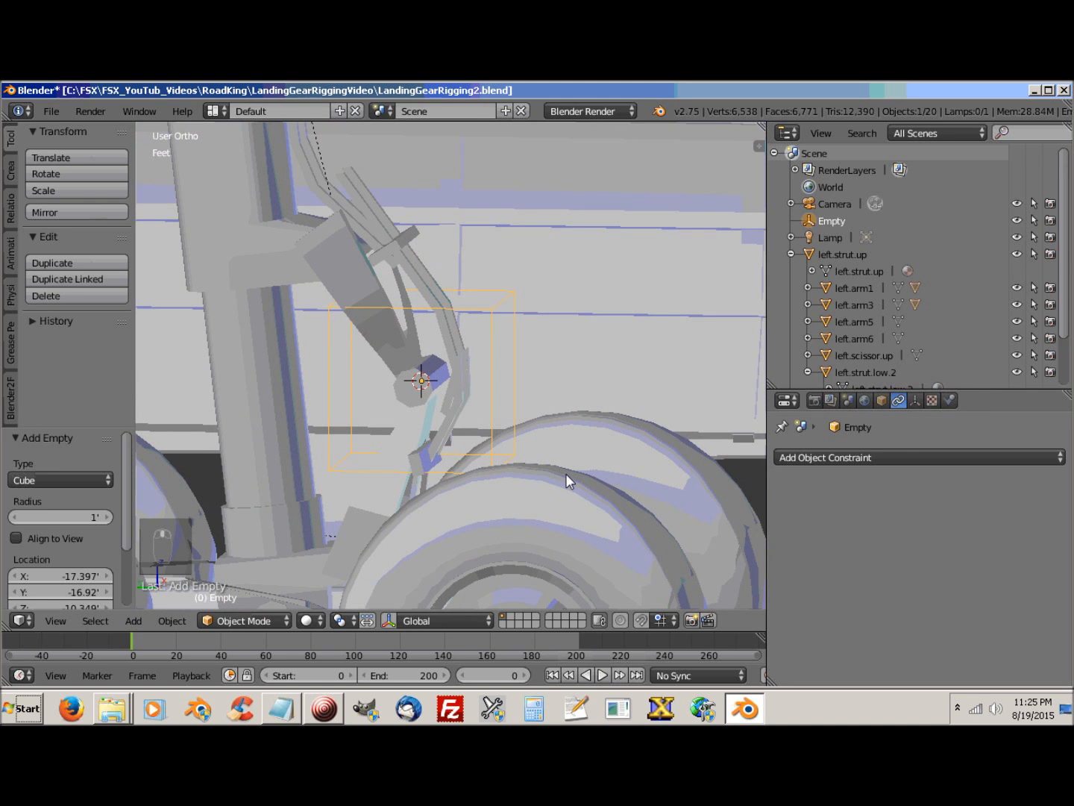
Step: Enable X-Ray display for the new cube empty in its object properties
left_click(881, 400)
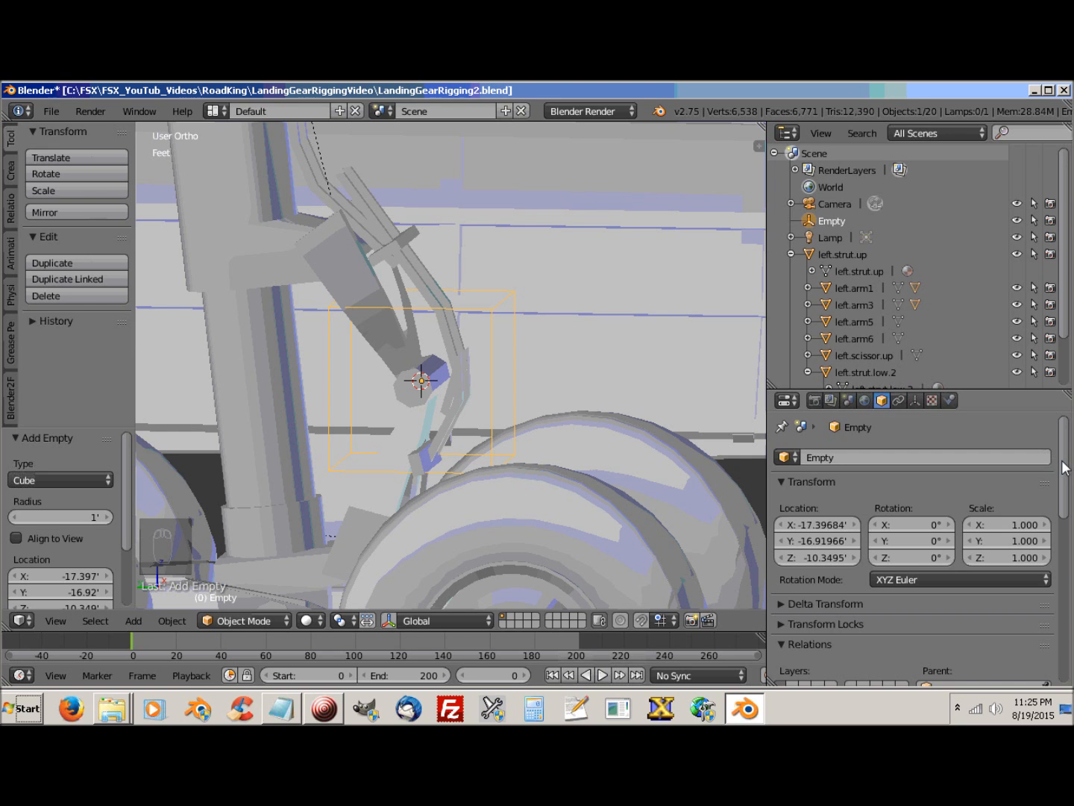
scroll(1065, 467, "down", 8)
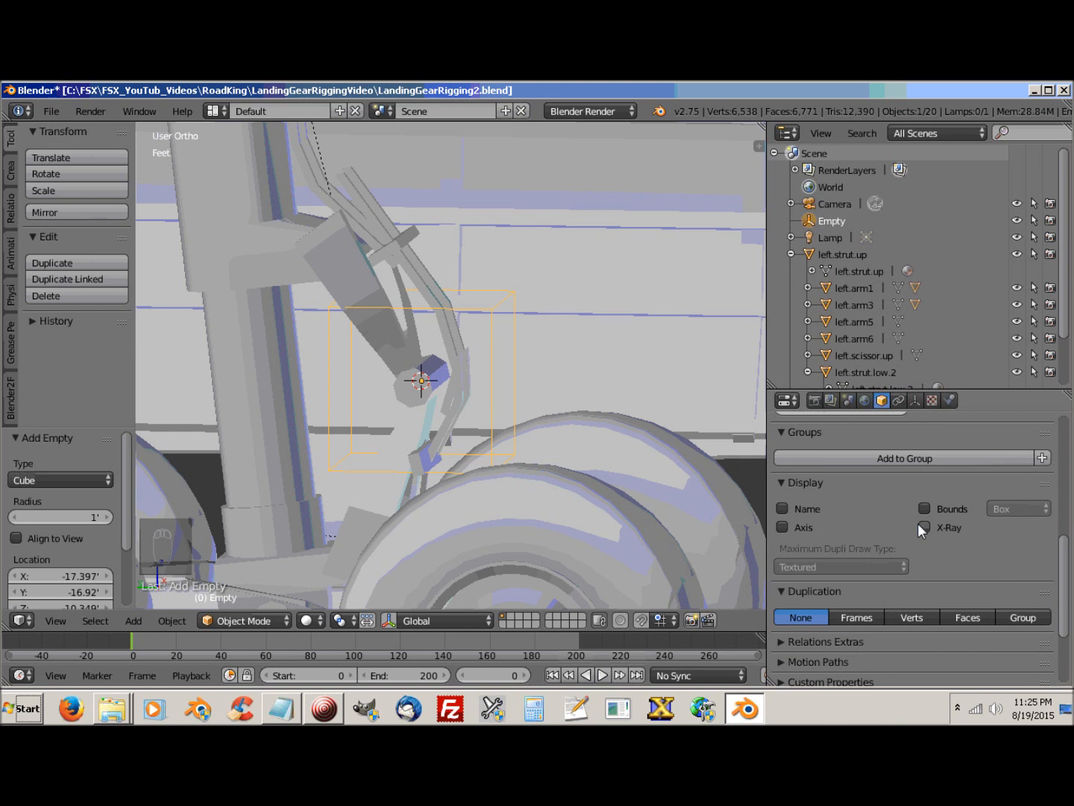
scroll(1061, 593, "up", 8)
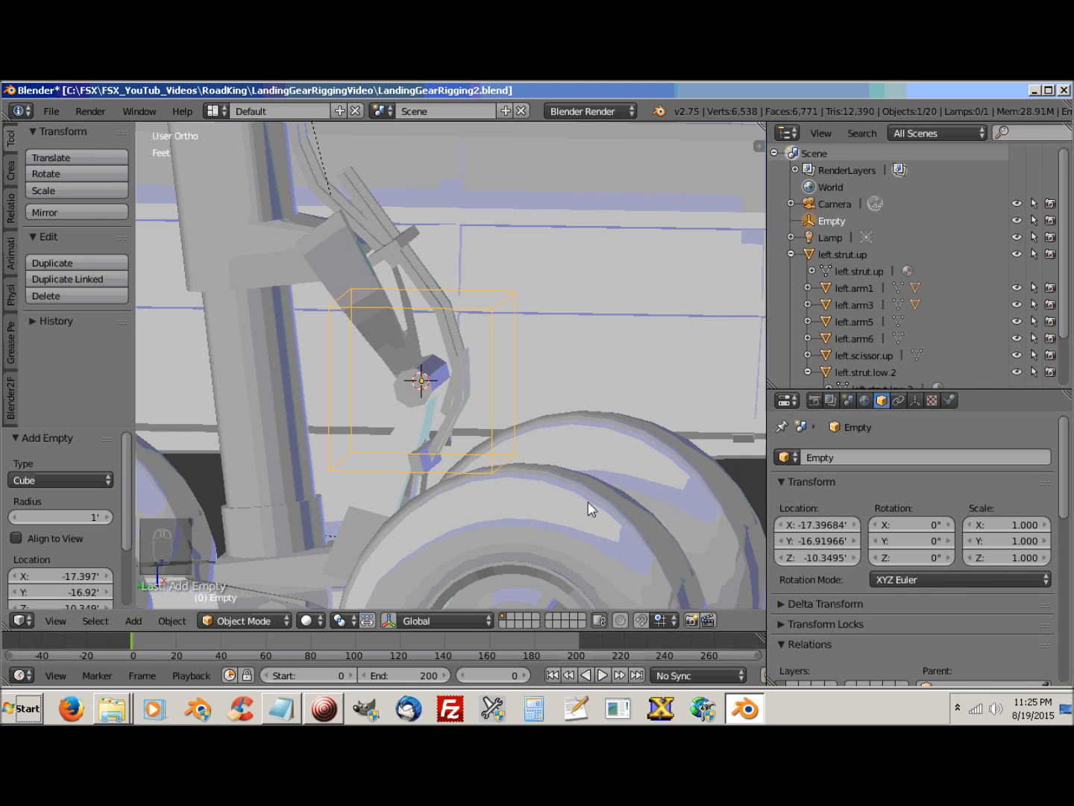
Step: Scale the cube empty down to about 0.099 of its size and apply the scale
key("s")
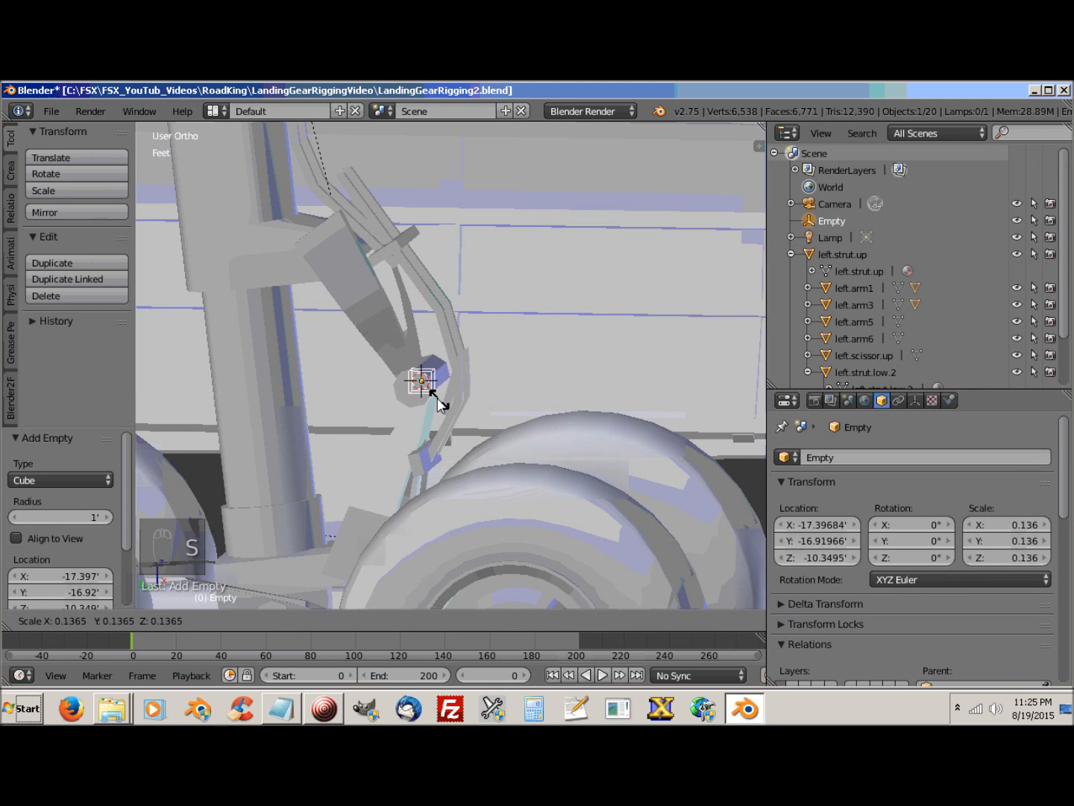
left_click(445, 413)
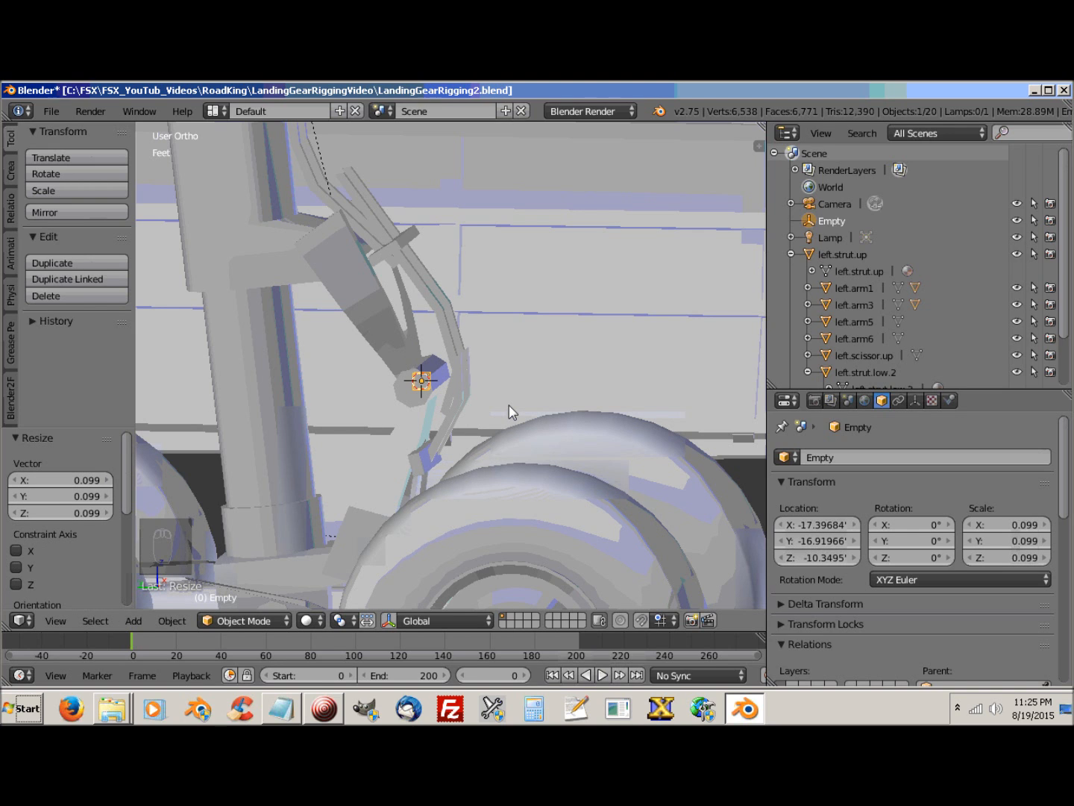
key("ctrl+a")
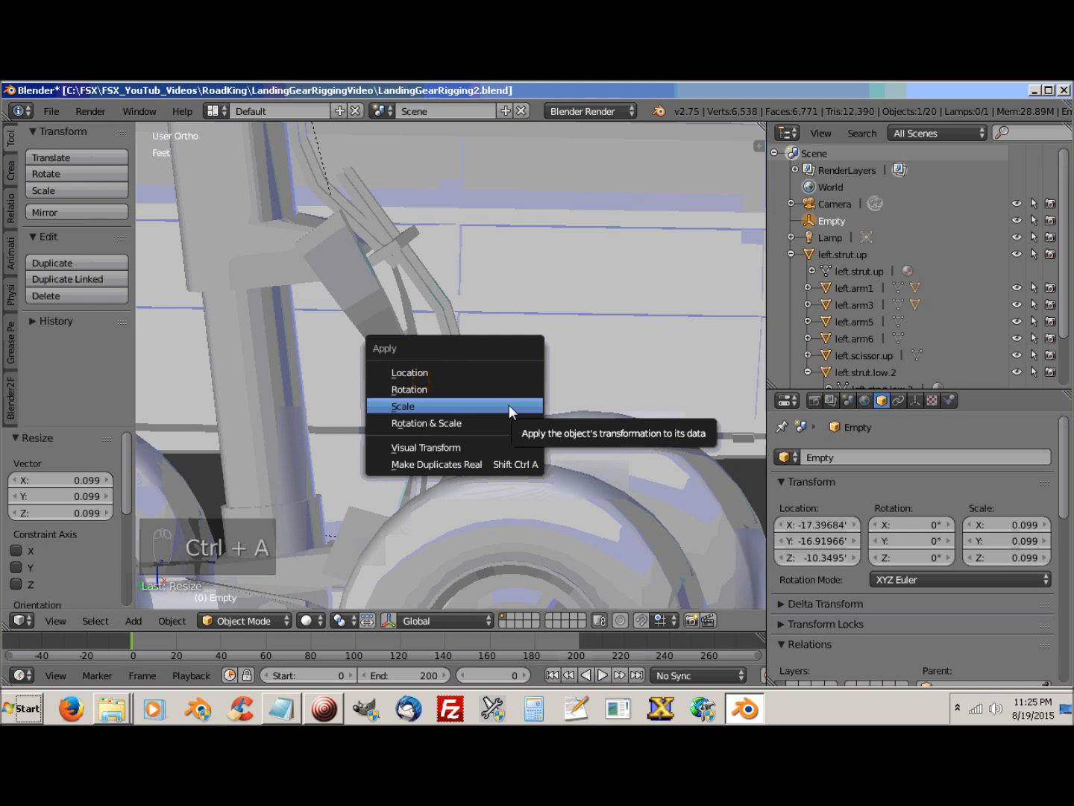
left_click(426, 407)
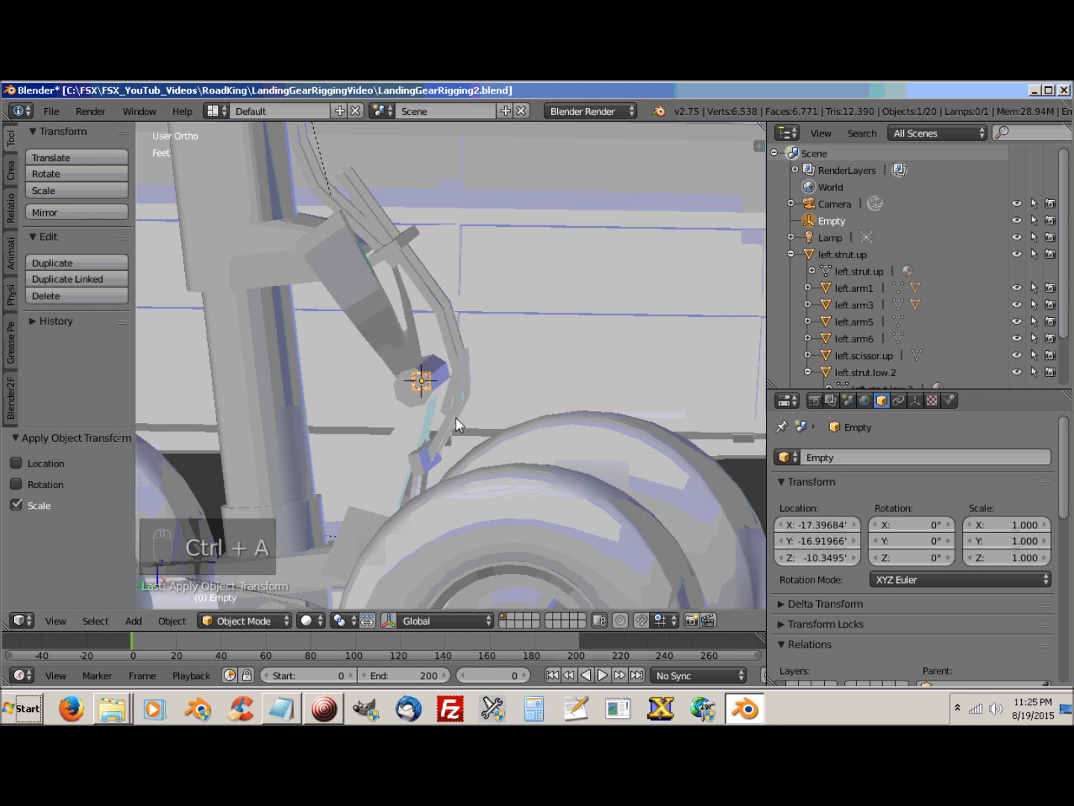
Step: Rename the cube empty in the scissor pivot cylinder as Empty_constrain3
scroll(459, 426, "up", 4)
middle_click_drag(457, 426, 595, 344)
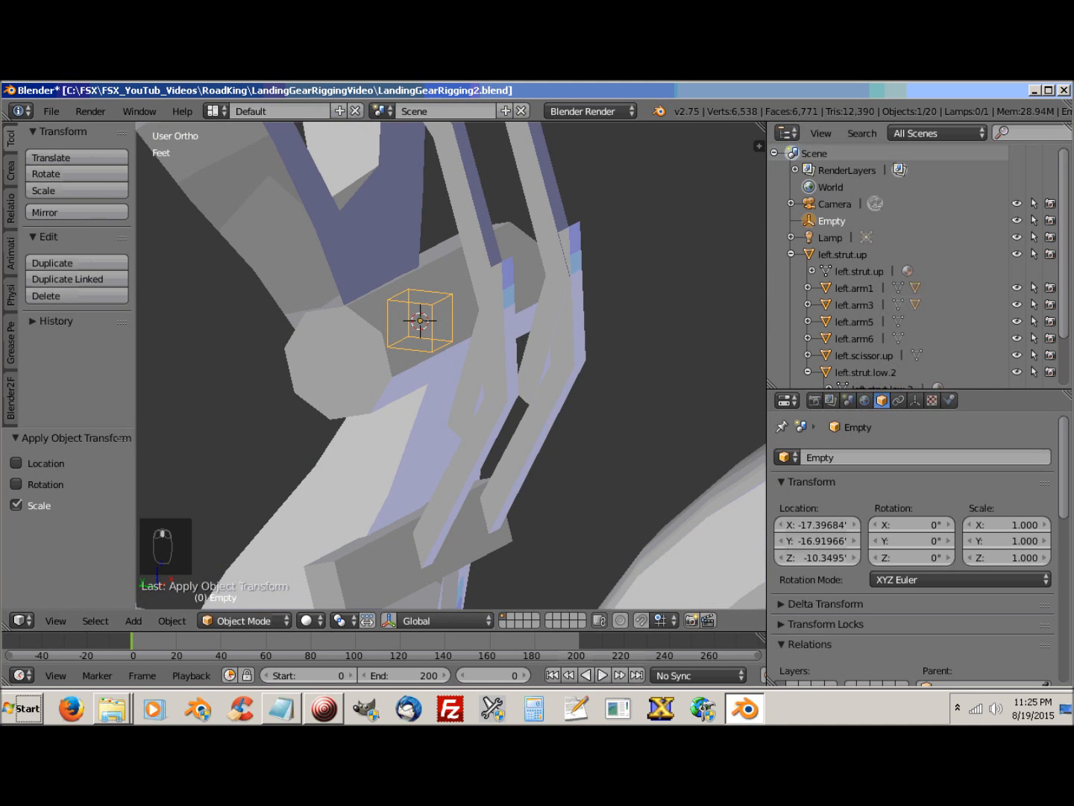
left_click(847, 457)
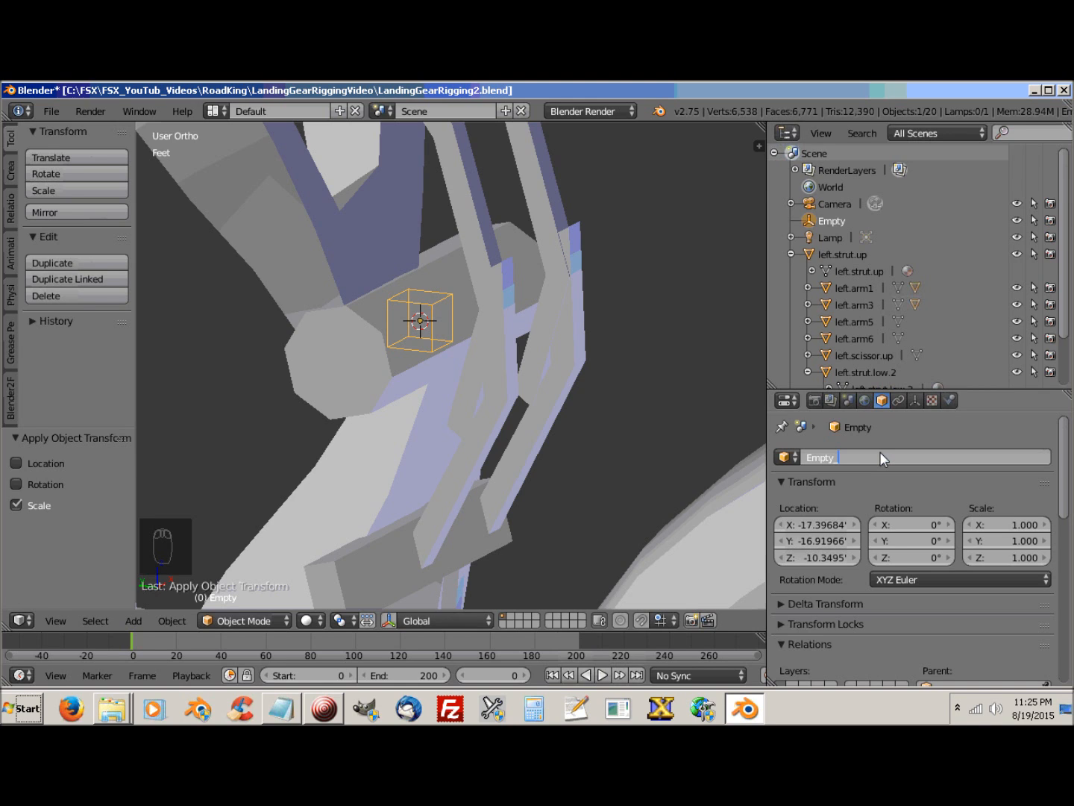
type("co")
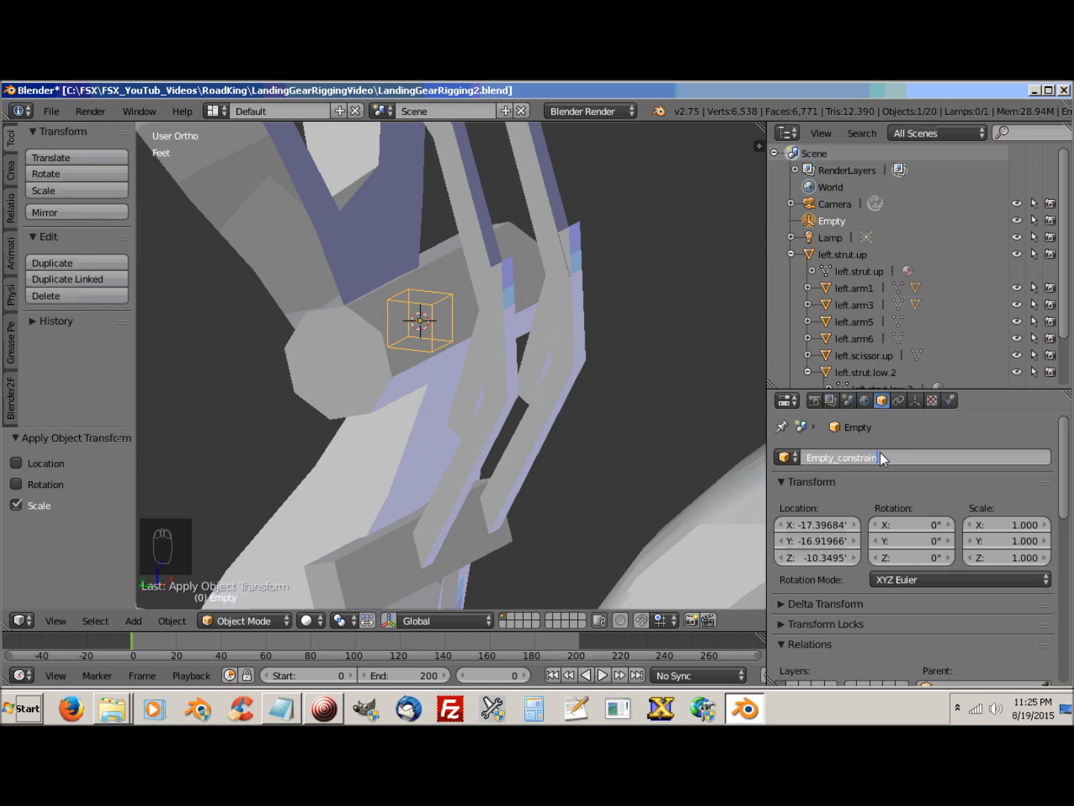
type("nstrain3")
key("Return")
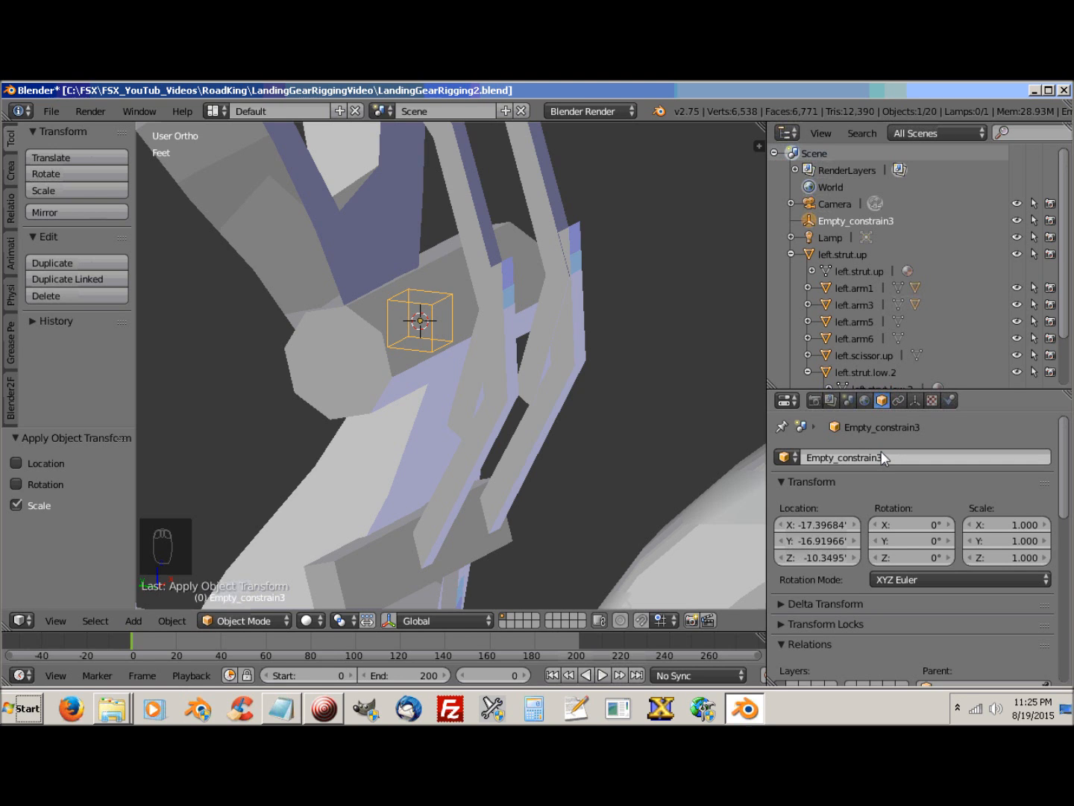
Step: Select the lower scissor link, left.scissor.down, and isolate it in local view
middle_click_drag(615, 459, 504, 456)
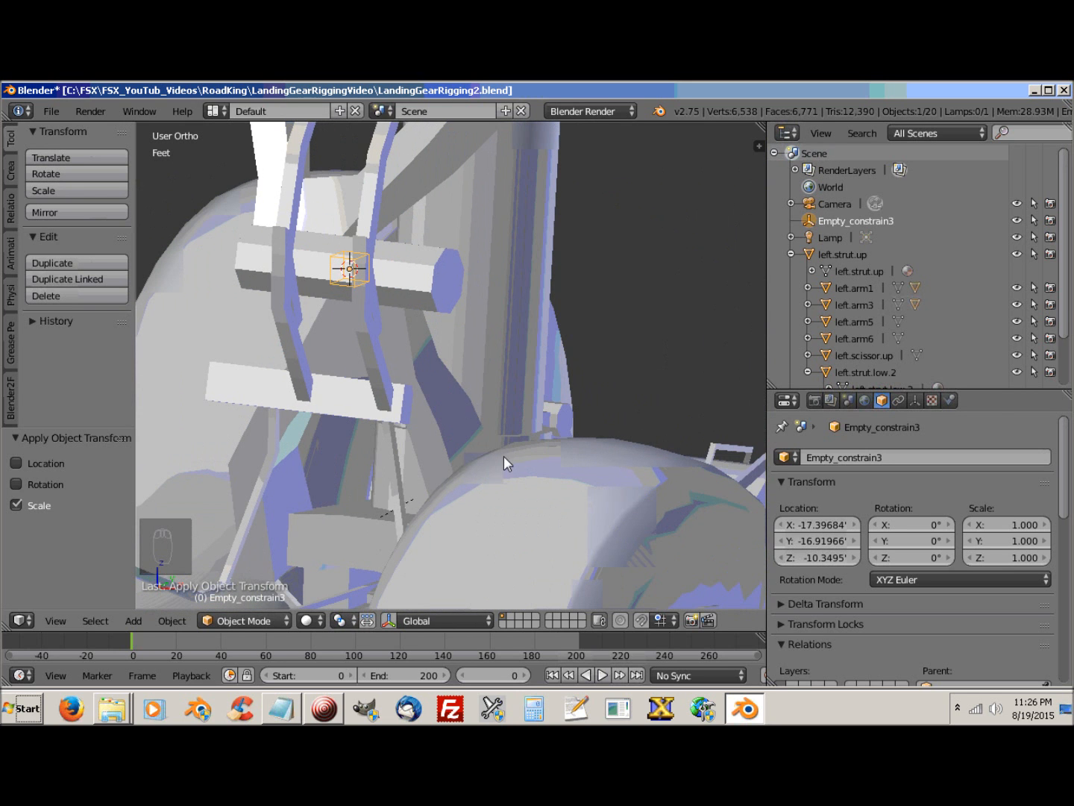
right_click(446, 383)
mouse_move(438, 395)
middle_mouse_down()
mouse_move(575, 400)
mouse_move(628, 390)
mouse_move(595, 473)
mouse_move(545, 481)
mouse_move(475, 439)
mouse_move(380, 425)
mouse_move(347, 454)
mouse_move(426, 438)
middle_mouse_up()
key("z")
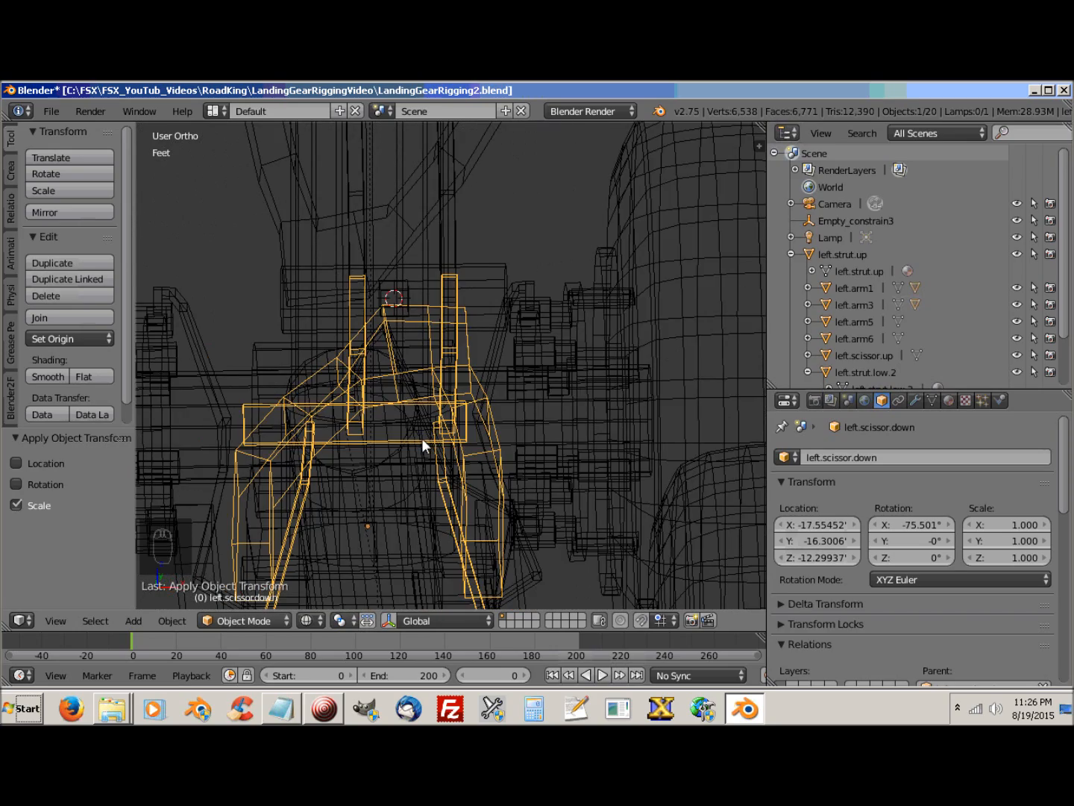
scroll(421, 438, "up", 6)
middle_click_drag(392, 420, 480, 533)
key("z")
scroll(479, 535, "down", 4)
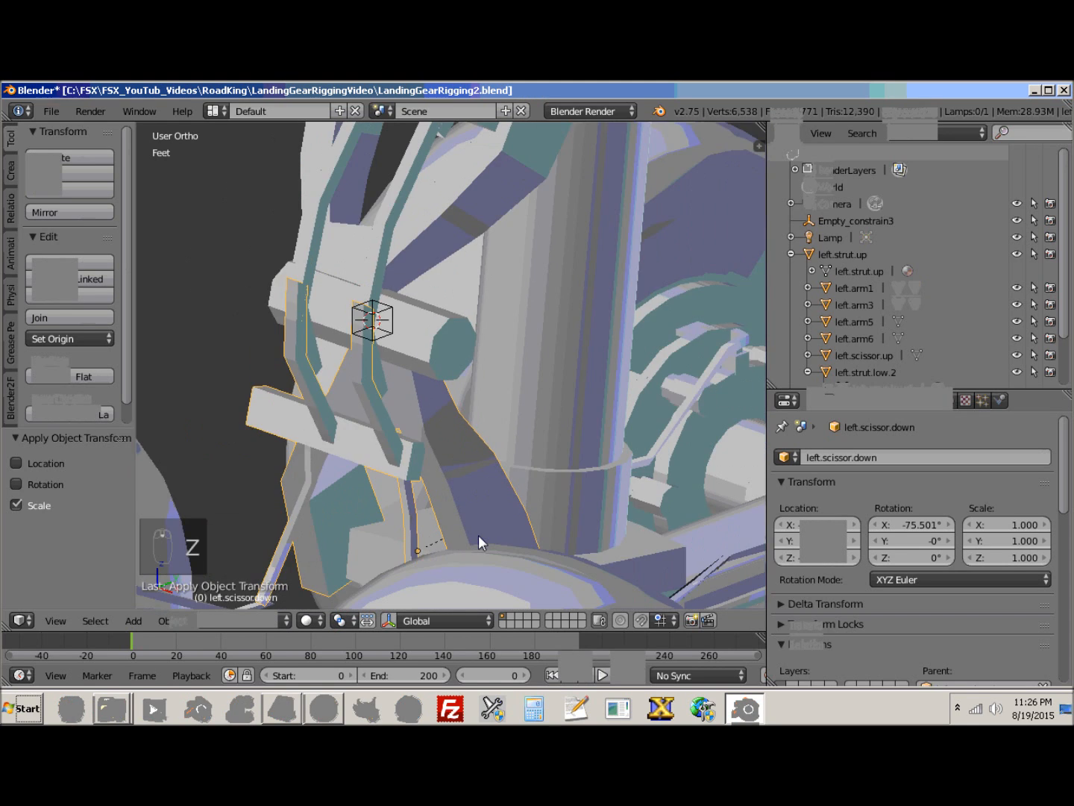
key("KP_Divide")
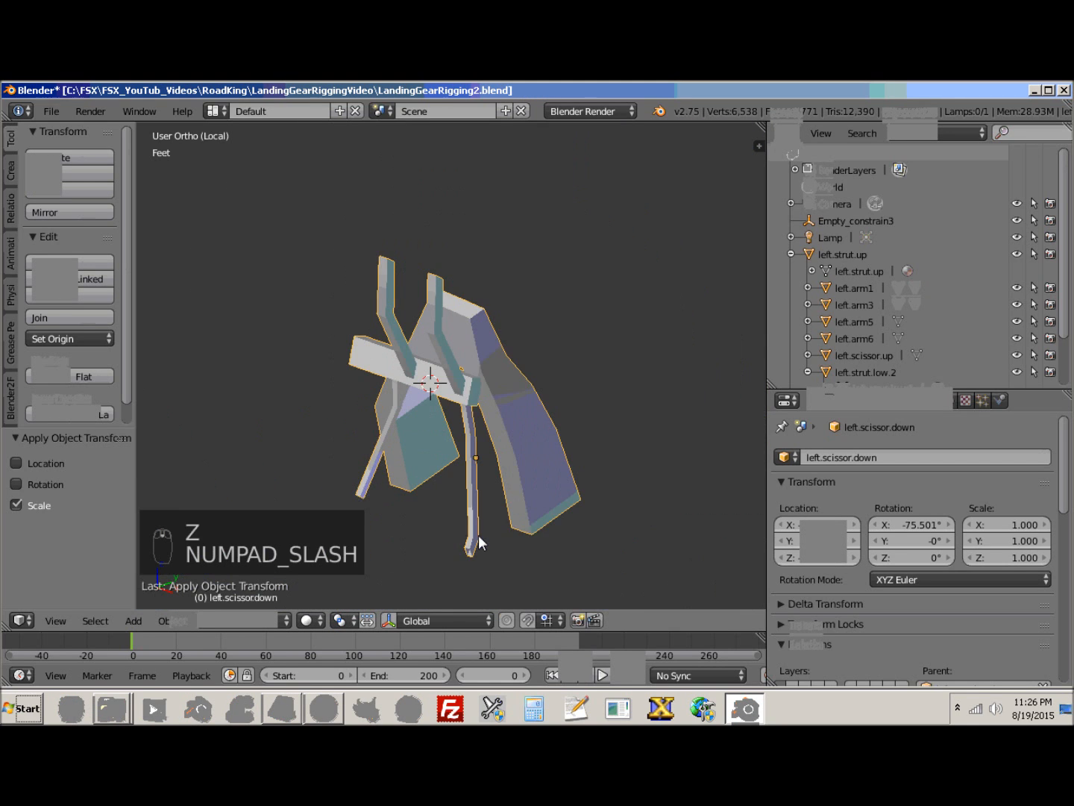
Step: In Edit Mode on left.scissor.down, select the four corner vertices at the link's upper end
scroll(548, 427, "up", 4)
middle_click_drag(547, 426, 490, 464)
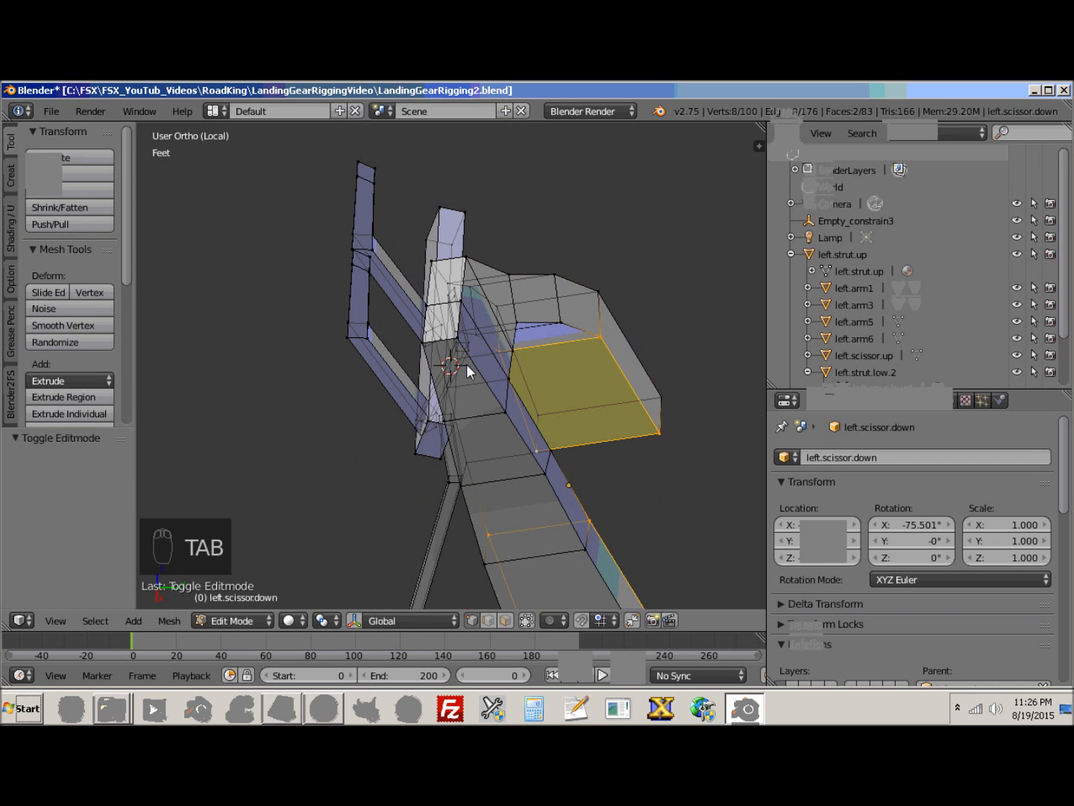
right_click(457, 335)
right_click(467, 258, "shift")
right_click(433, 261, "shift")
right_click(423, 342, "shift")
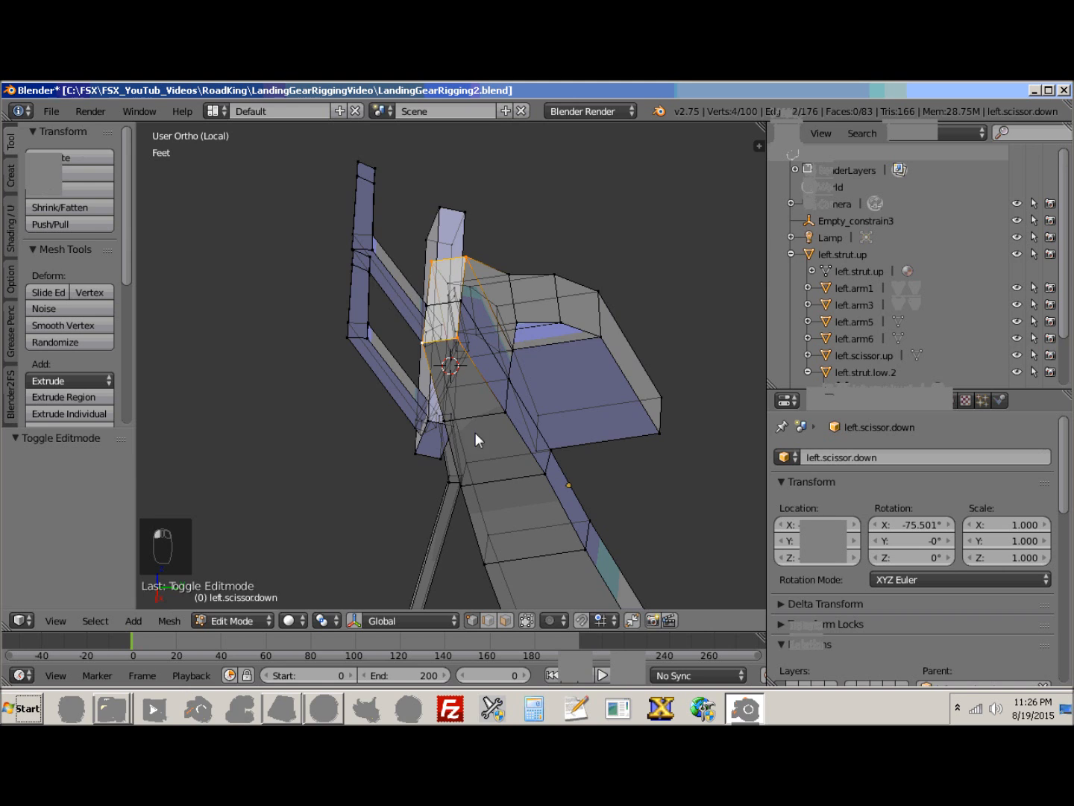
Step: Snap the 3D cursor to the selected vertices, return to Object Mode and leave local view
middle_click_drag(475, 432, 558, 413)
key("shift+s")
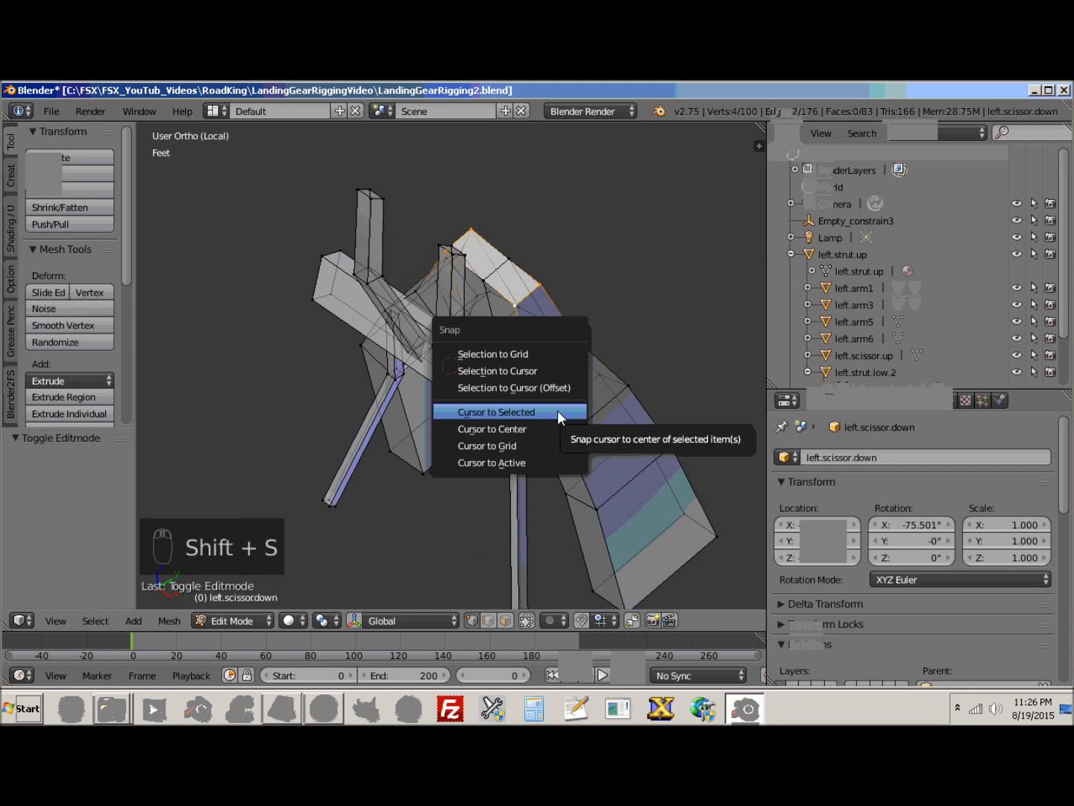
left_click(558, 410)
middle_click_drag(566, 394, 451, 339)
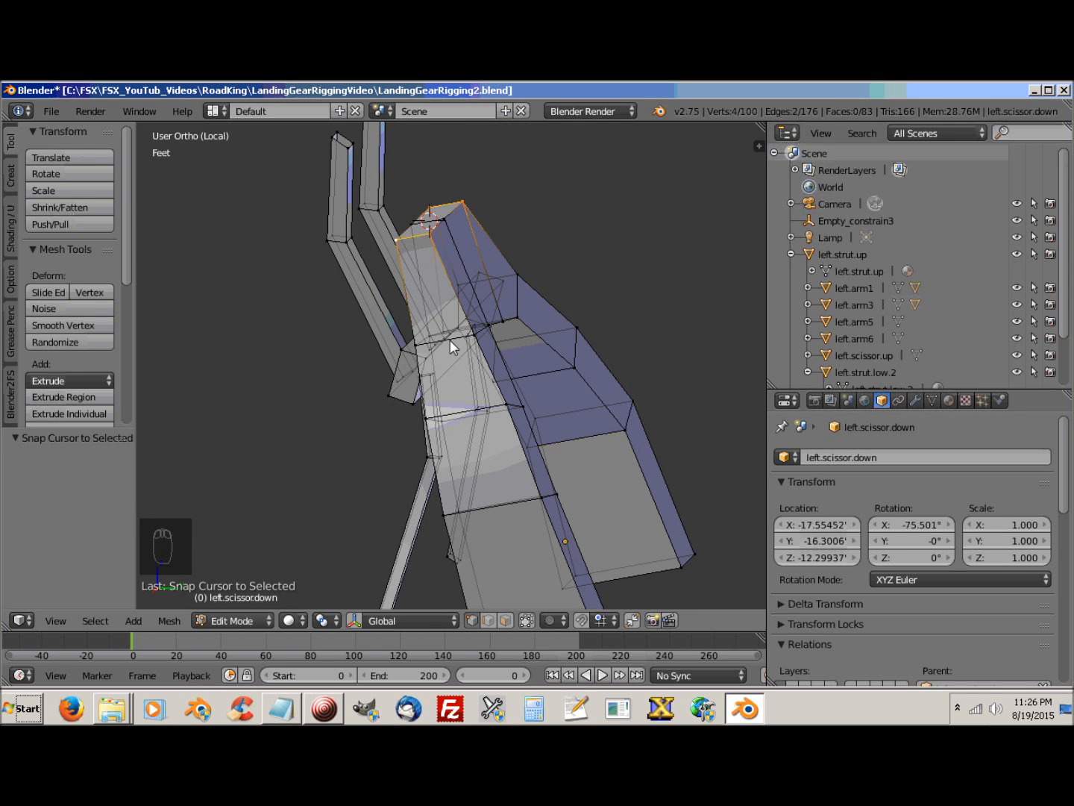
key("Tab")
scroll(450, 363, "down", 3)
key("KP_Divide")
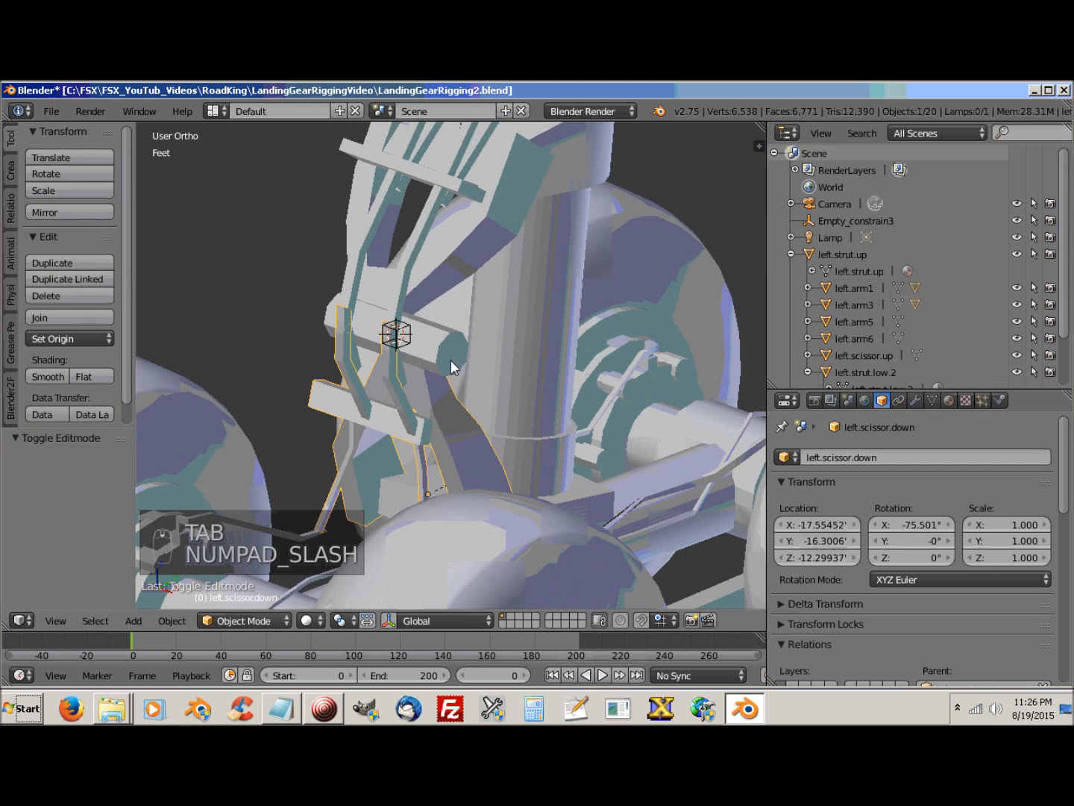
Step: Select Empty_constrain3 and examine its position relative to the 3D cursor in the pivot cylinder
middle_click_drag(466, 399, 544, 401)
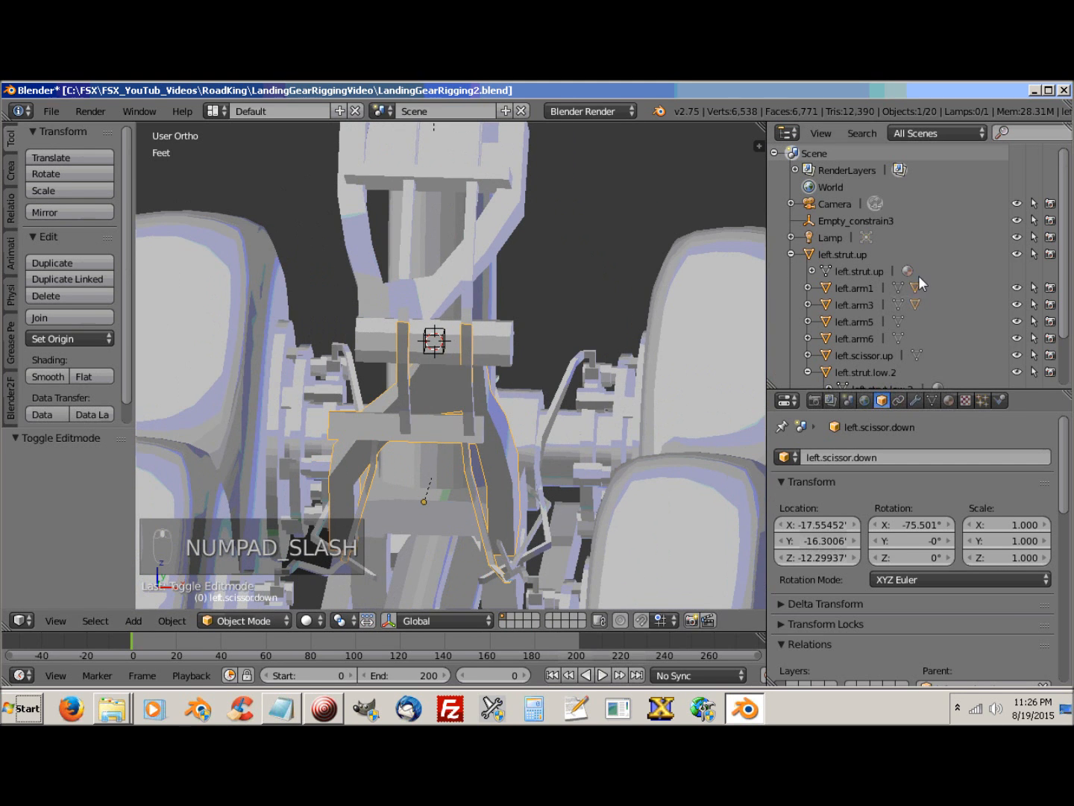
left_click(869, 221)
key("KP_Decimal")
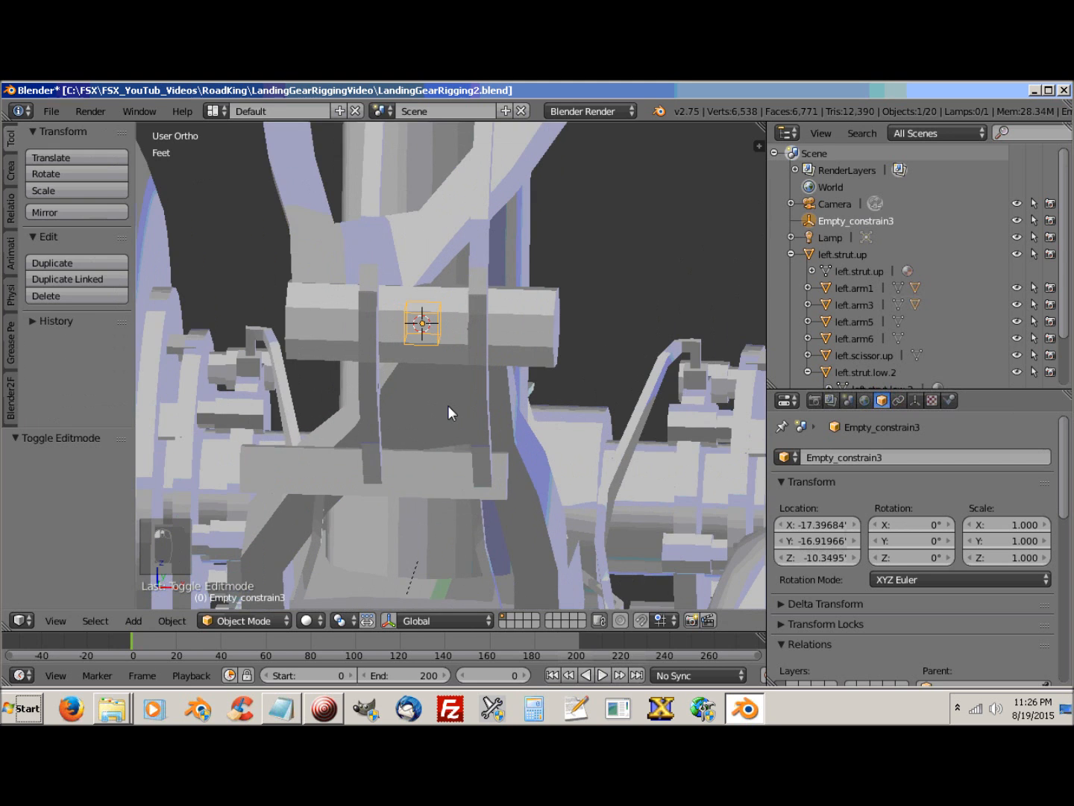
middle_click_drag(446, 412, 365, 385)
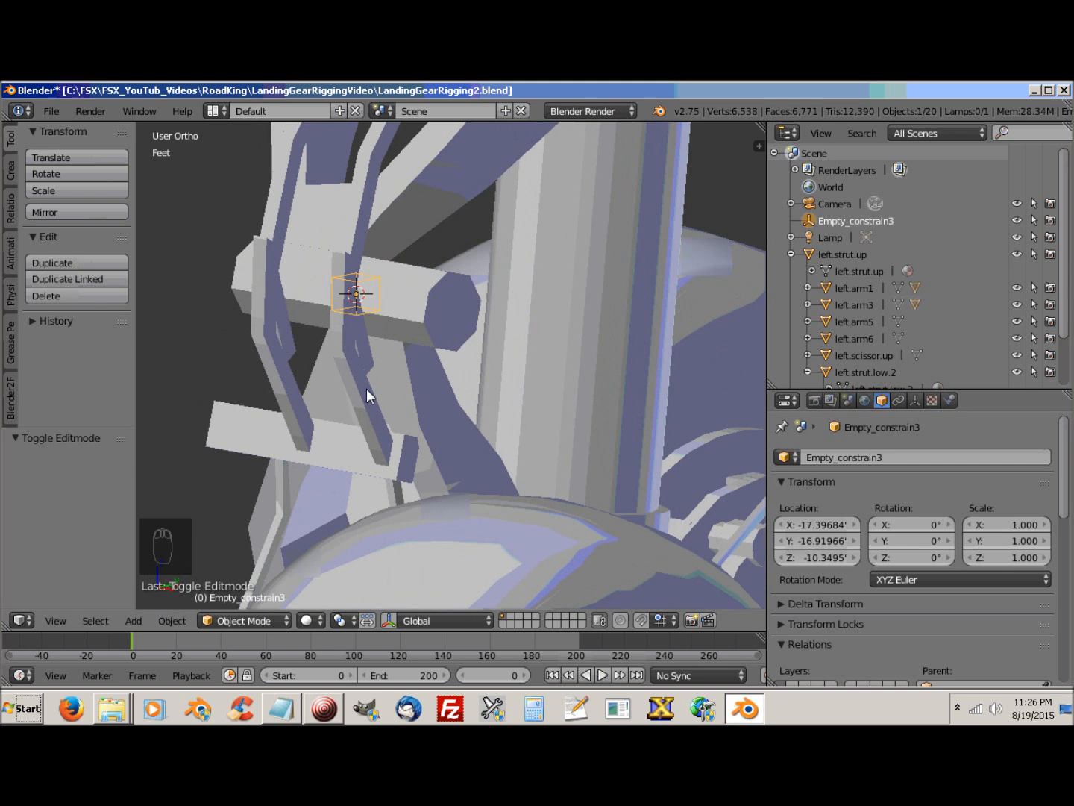
key("KP_Divide")
key("KP_Divide")
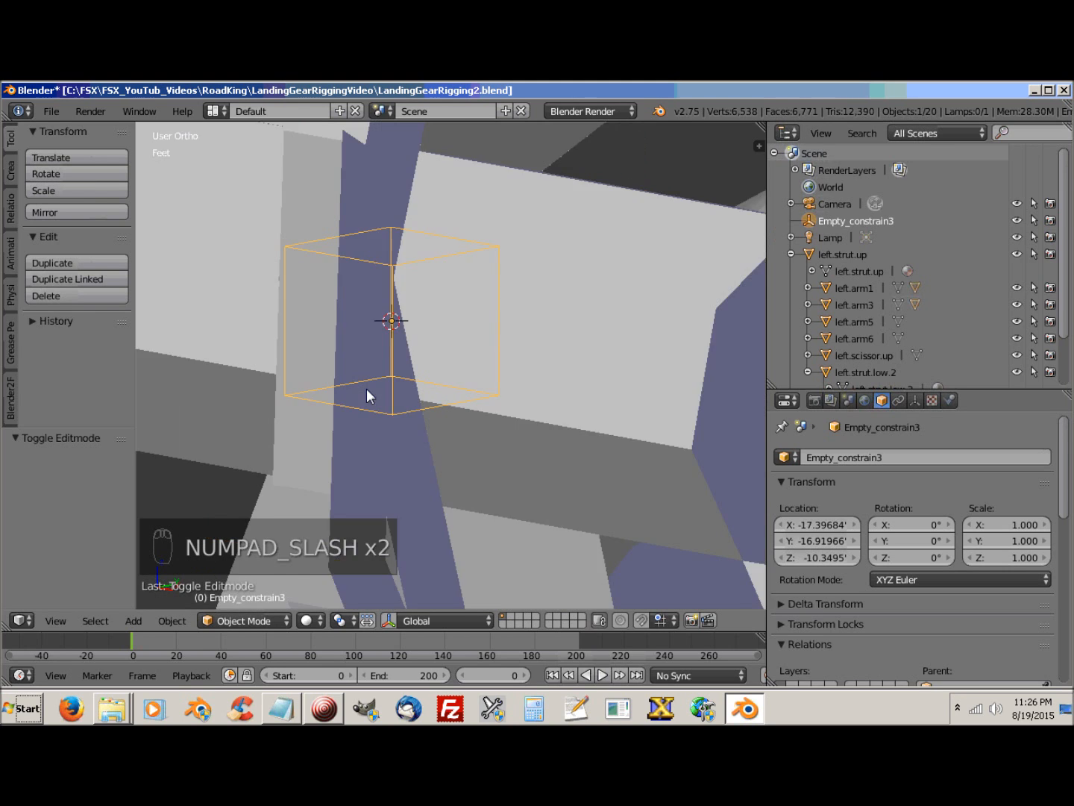
Step: Select left.scissor.down again and isolate it in local view
right_click(440, 423)
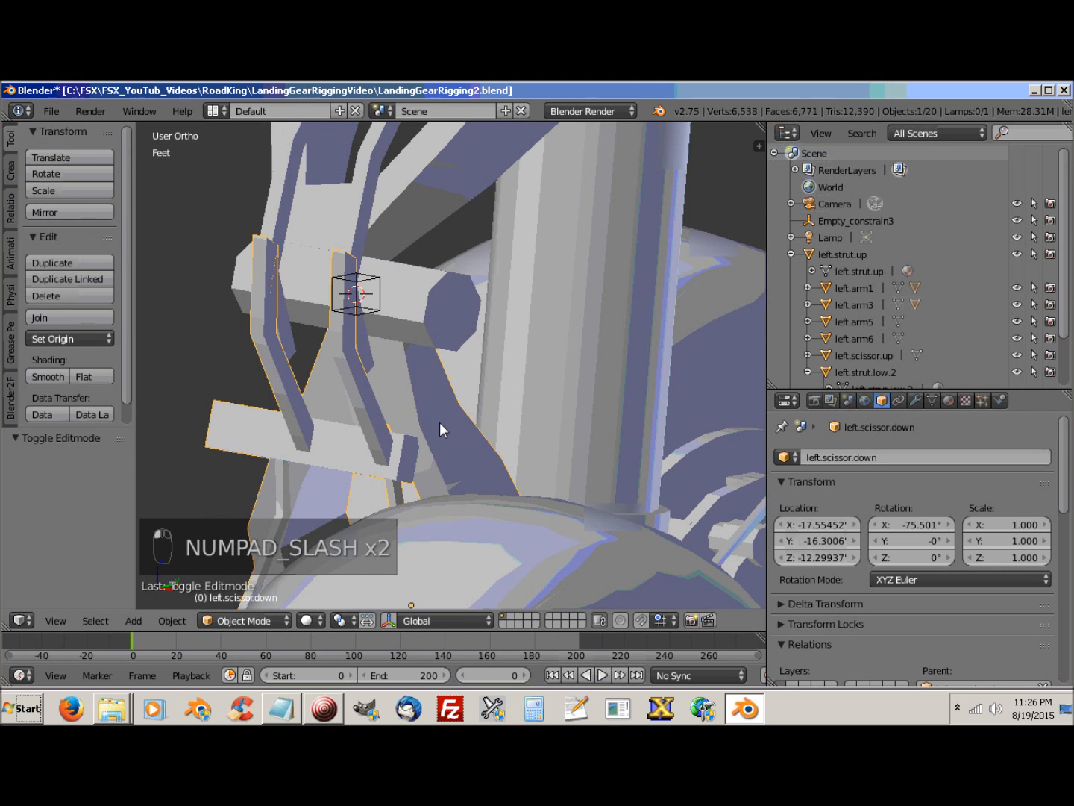
key("KP_Divide")
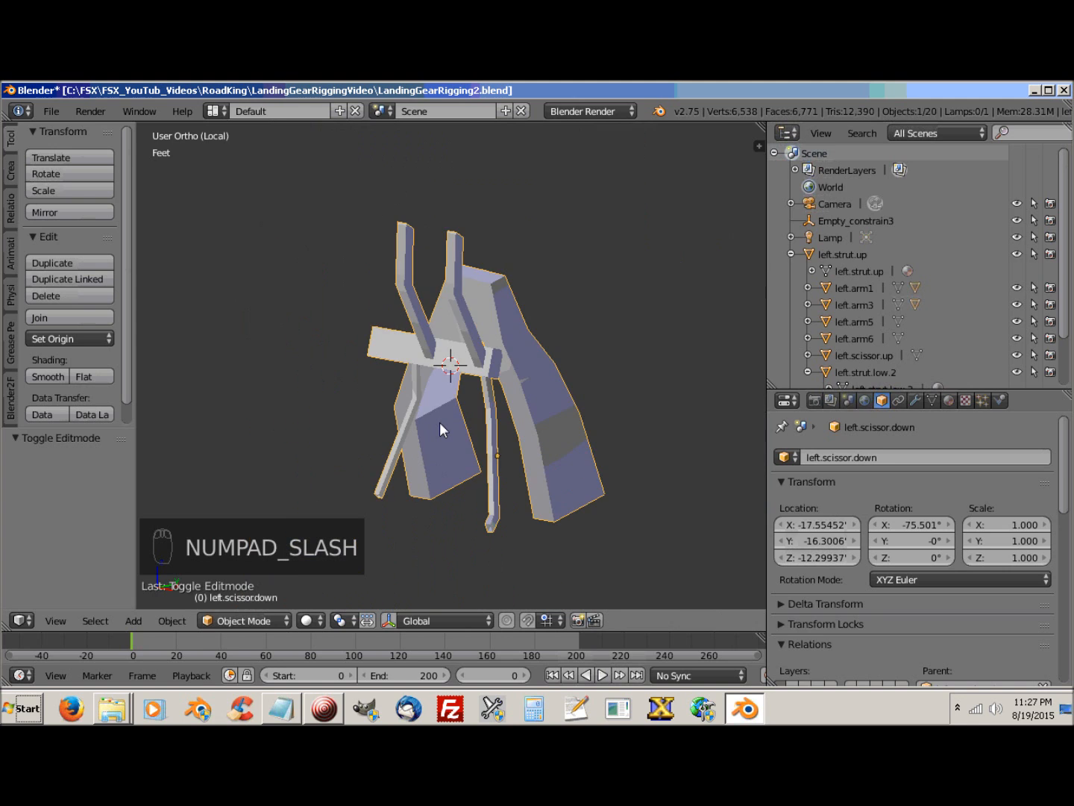
Step: Snap the 3D cursor to the four selected upper-end vertices of left.scissor.down while in local view
middle_click_drag(499, 388, 415, 437)
scroll(464, 407, "up", 5)
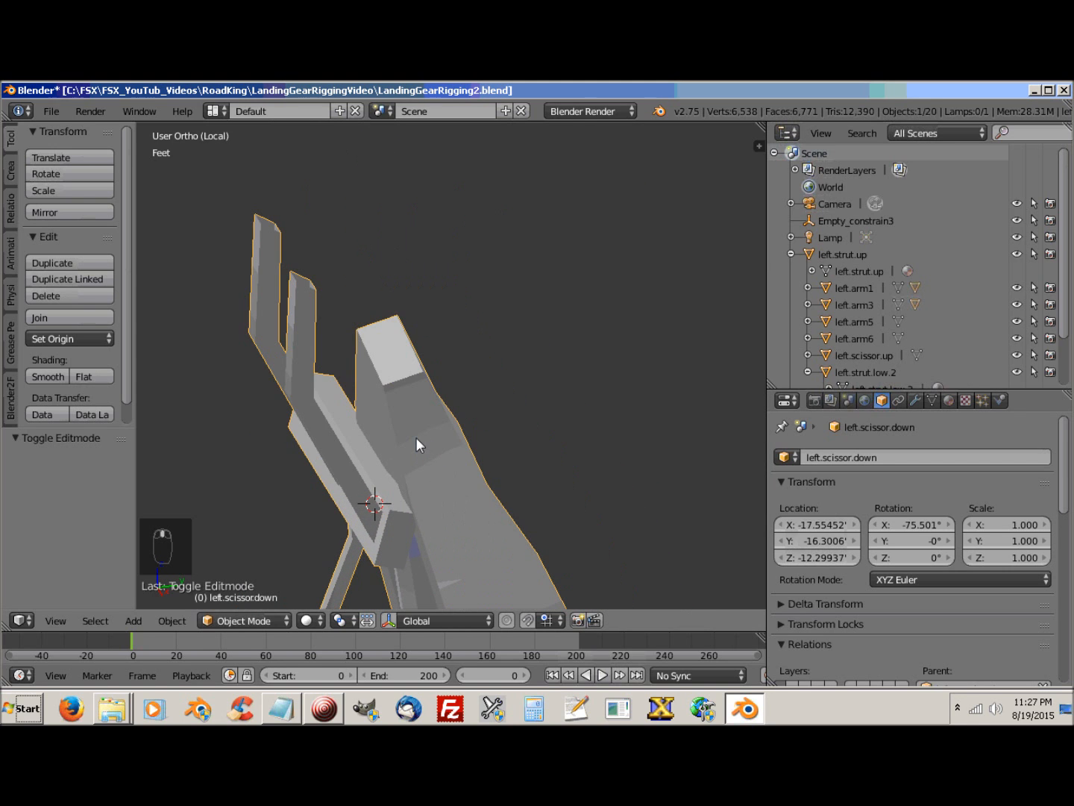
key("Tab")
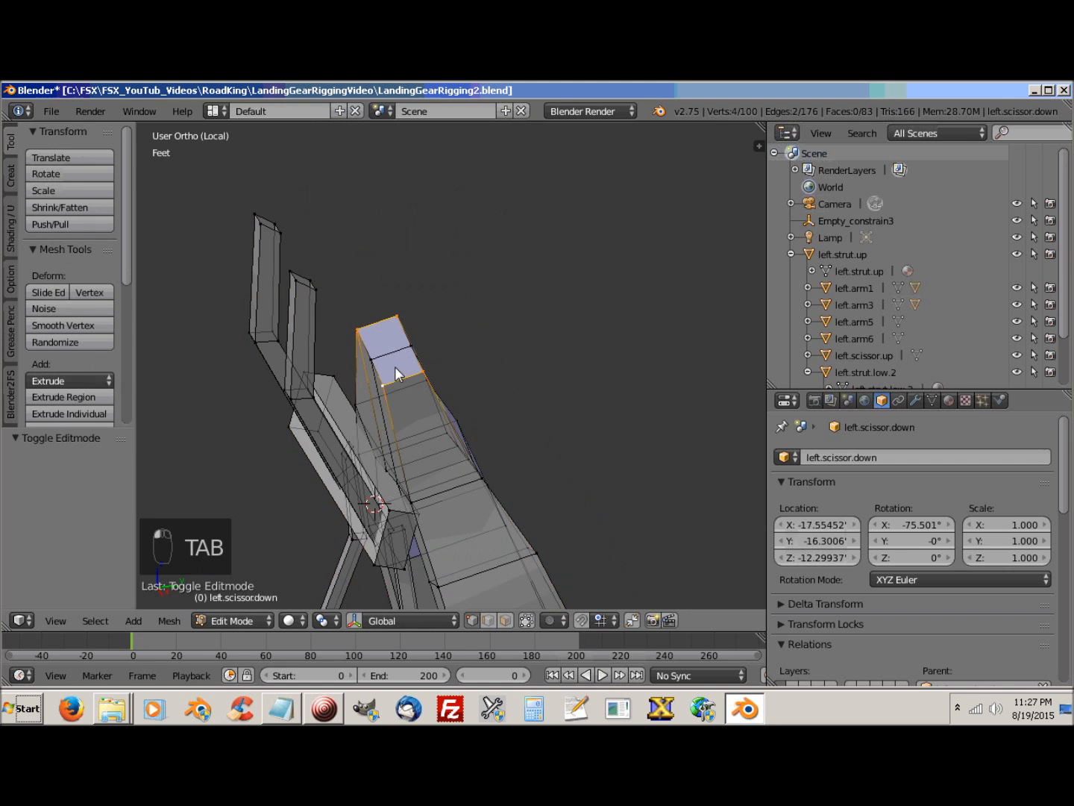
mouse_move(387, 409)
middle_mouse_down()
mouse_move(345, 462)
mouse_move(396, 418)
middle_mouse_up()
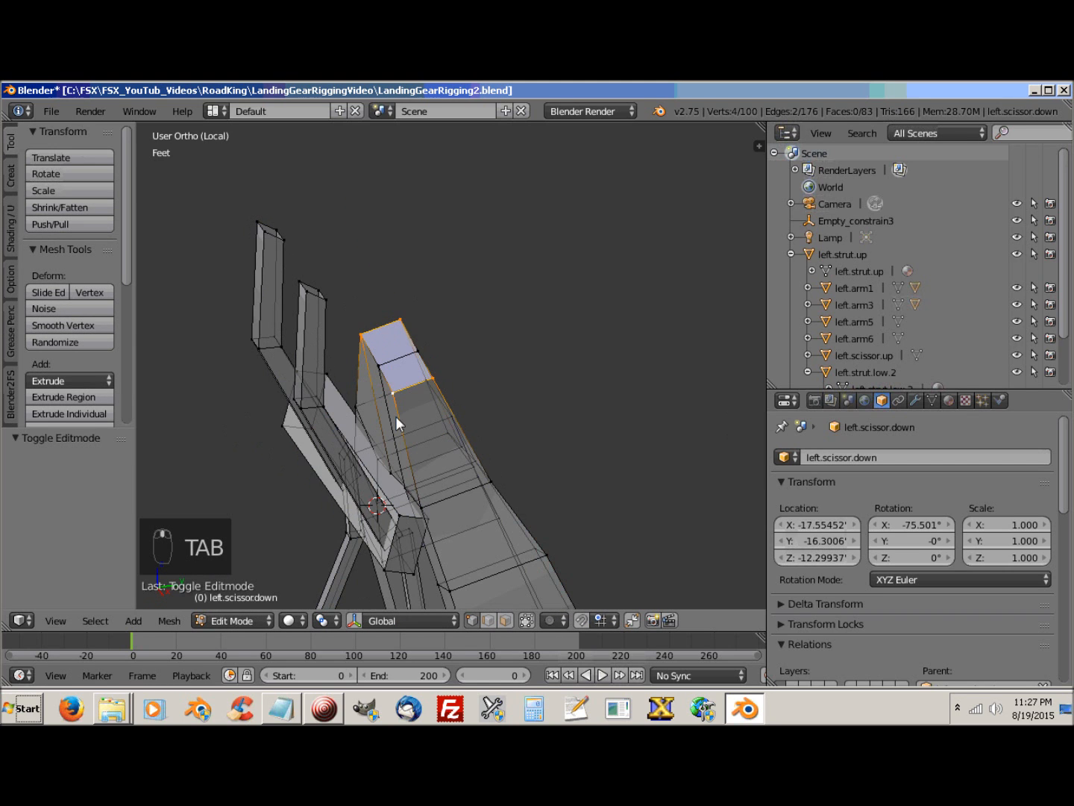
key("shift+s")
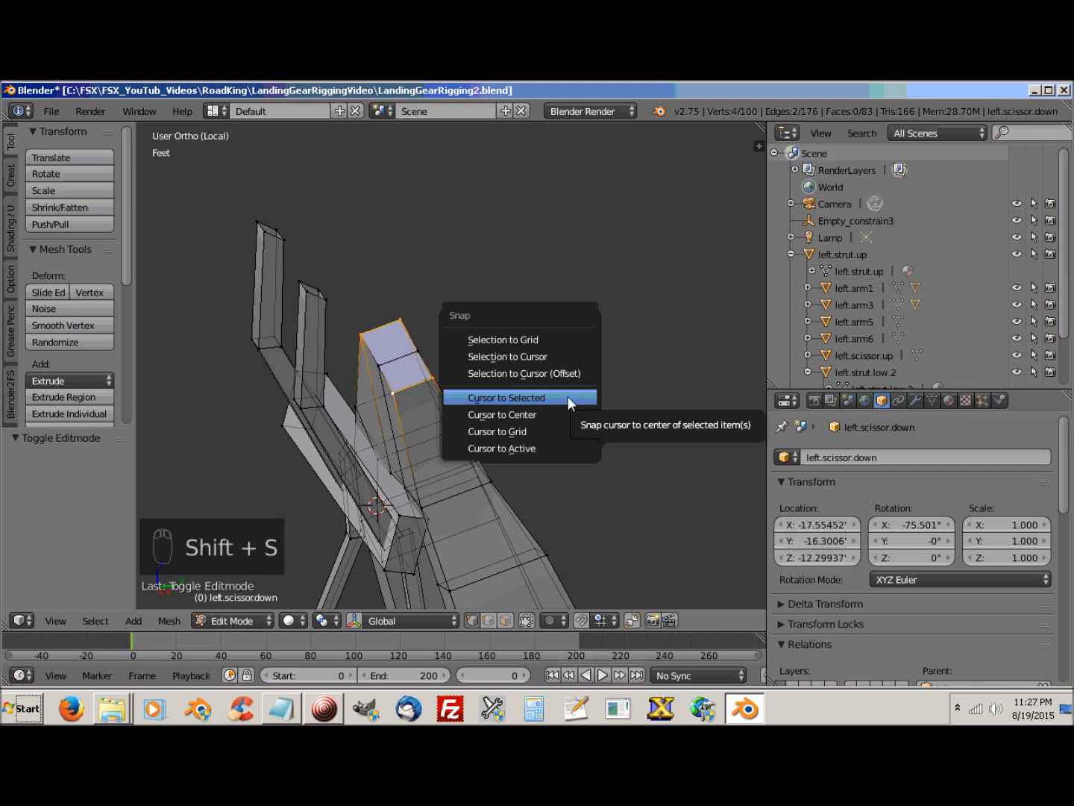
left_click(533, 397)
middle_click_drag(535, 398, 520, 373)
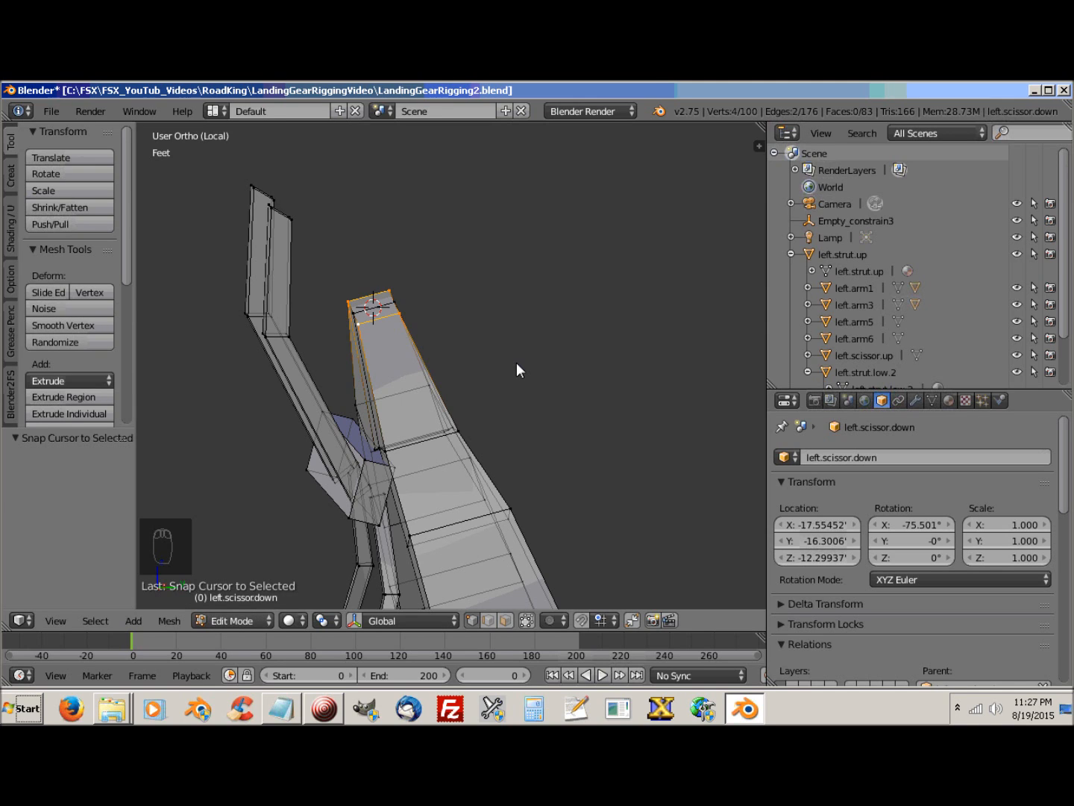
Step: Leave local view and snap the 3D cursor to the selected upper-end vertices of left.scissor.down within the full scene
key("Tab")
key("KP_Divide")
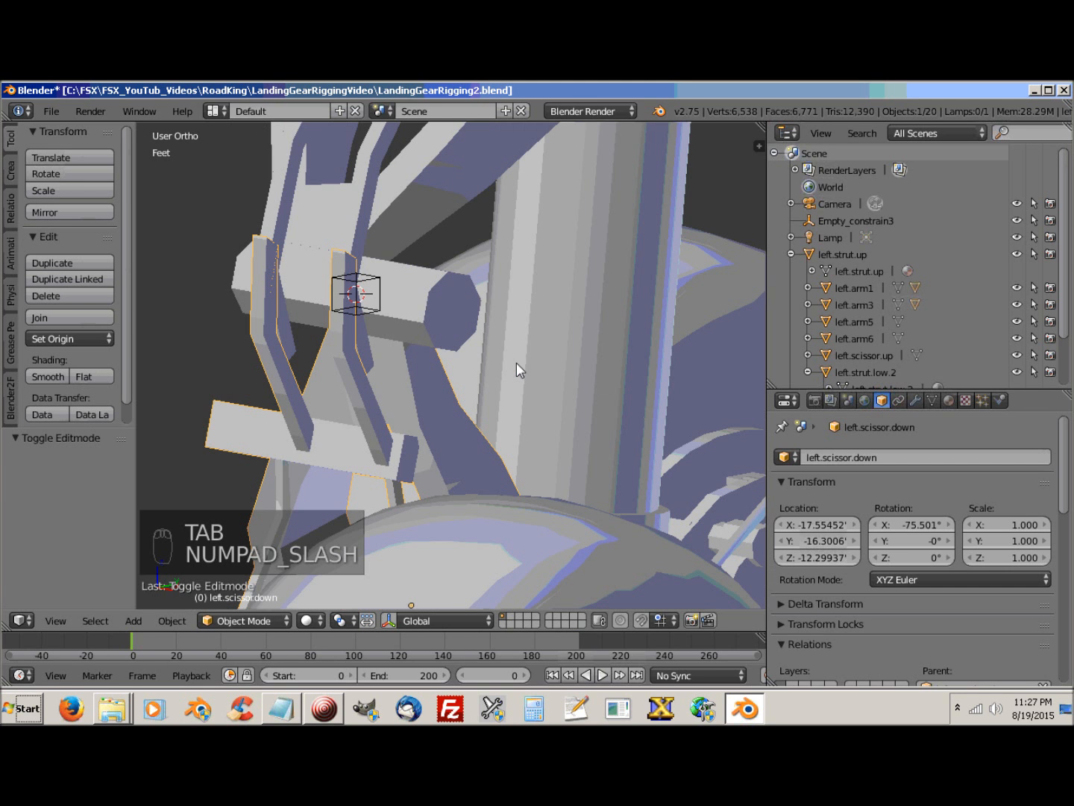
middle_click_drag(638, 327, 468, 420)
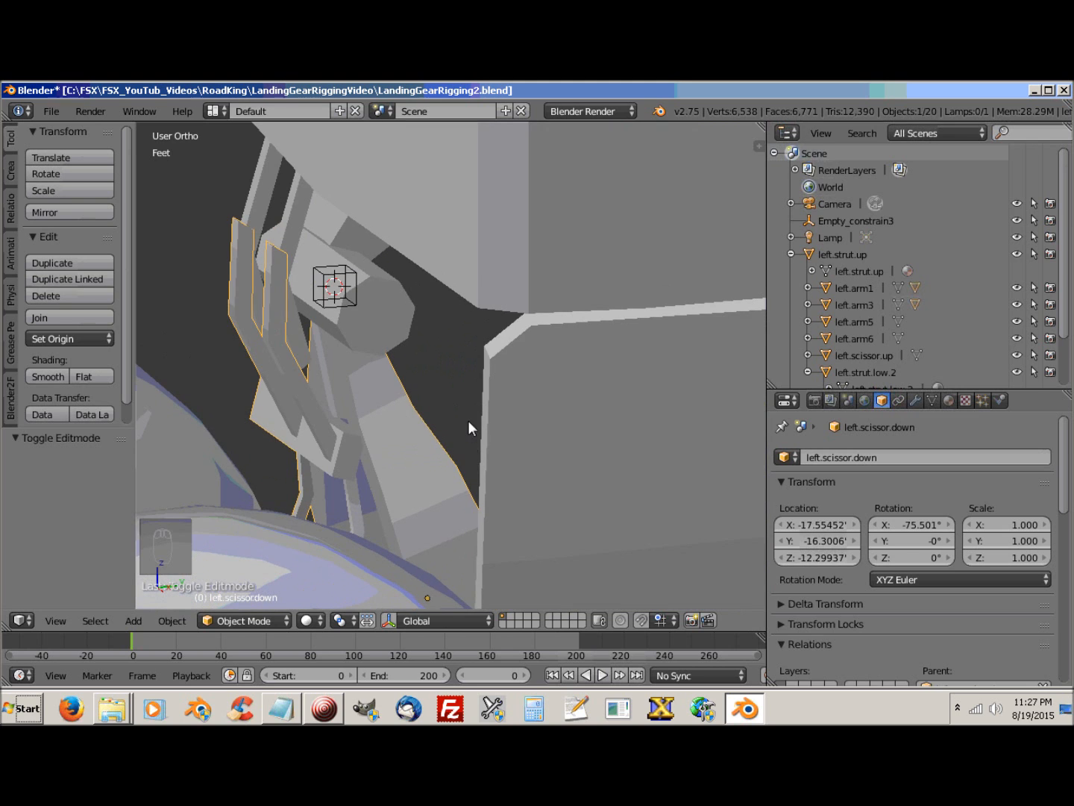
key("z")
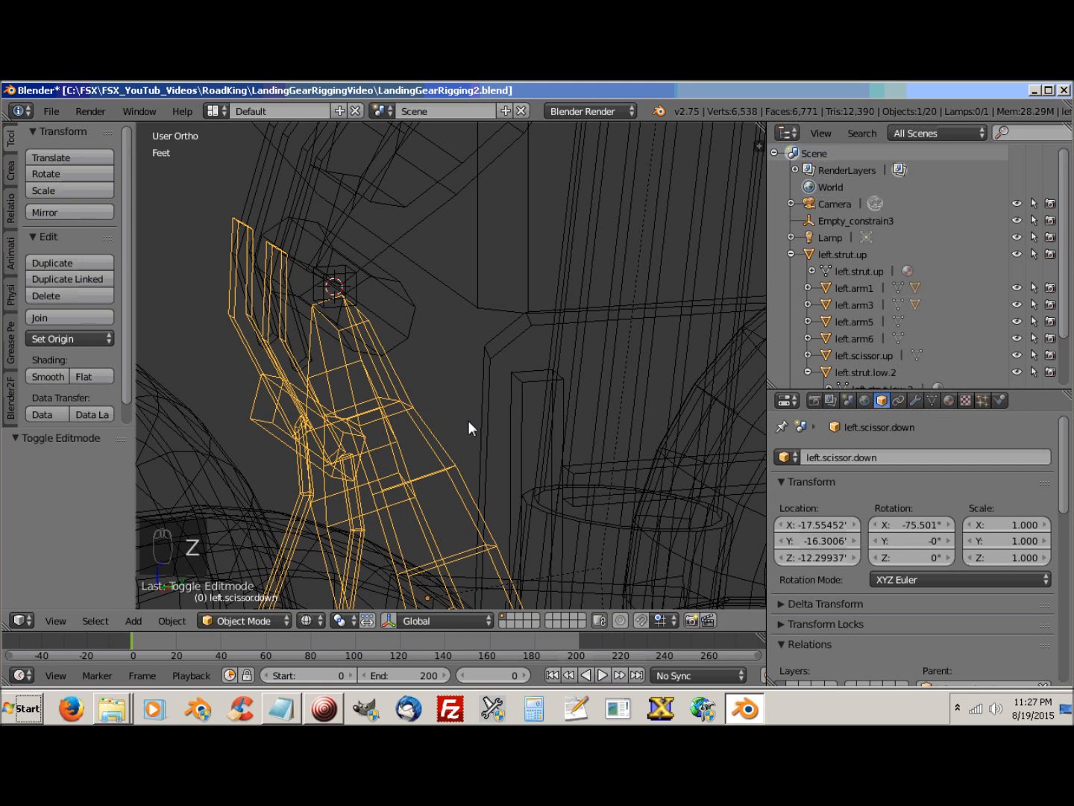
key("Tab")
scroll(365, 413, "up", 4)
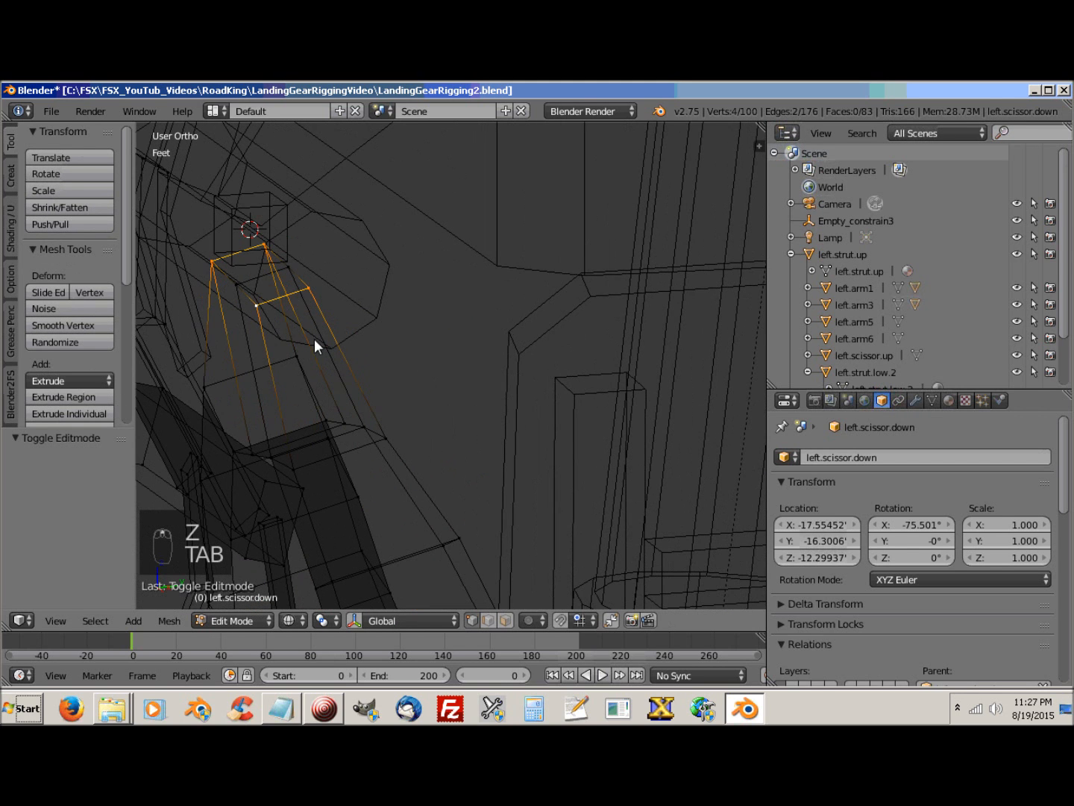
scroll(321, 346, "down", 1)
middle_click_drag(326, 353, 444, 394, "shift")
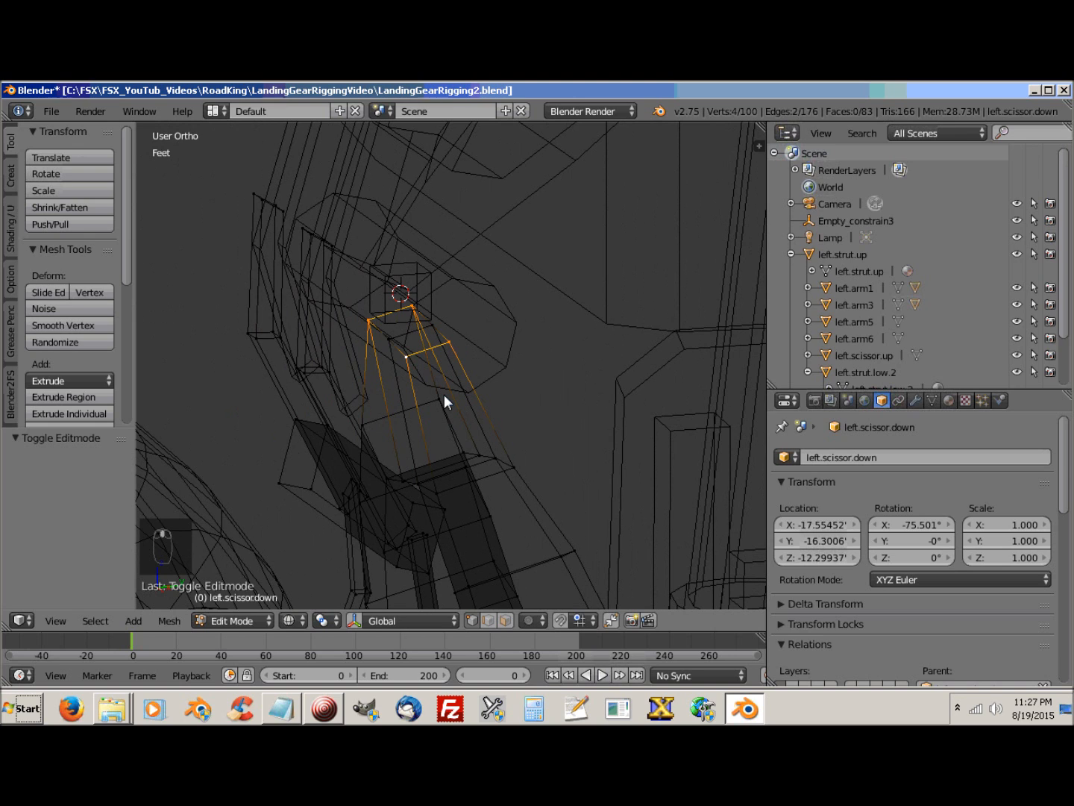
key("shift+s")
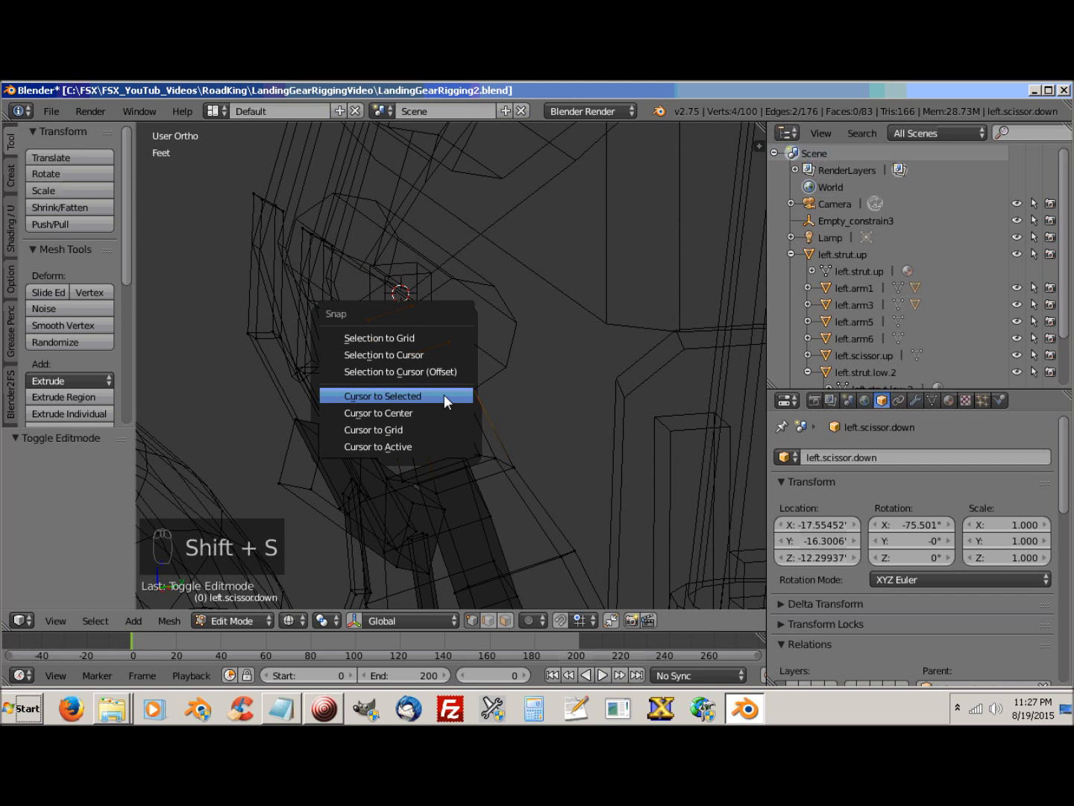
left_click(443, 396)
middle_click_drag(410, 399, 527, 399)
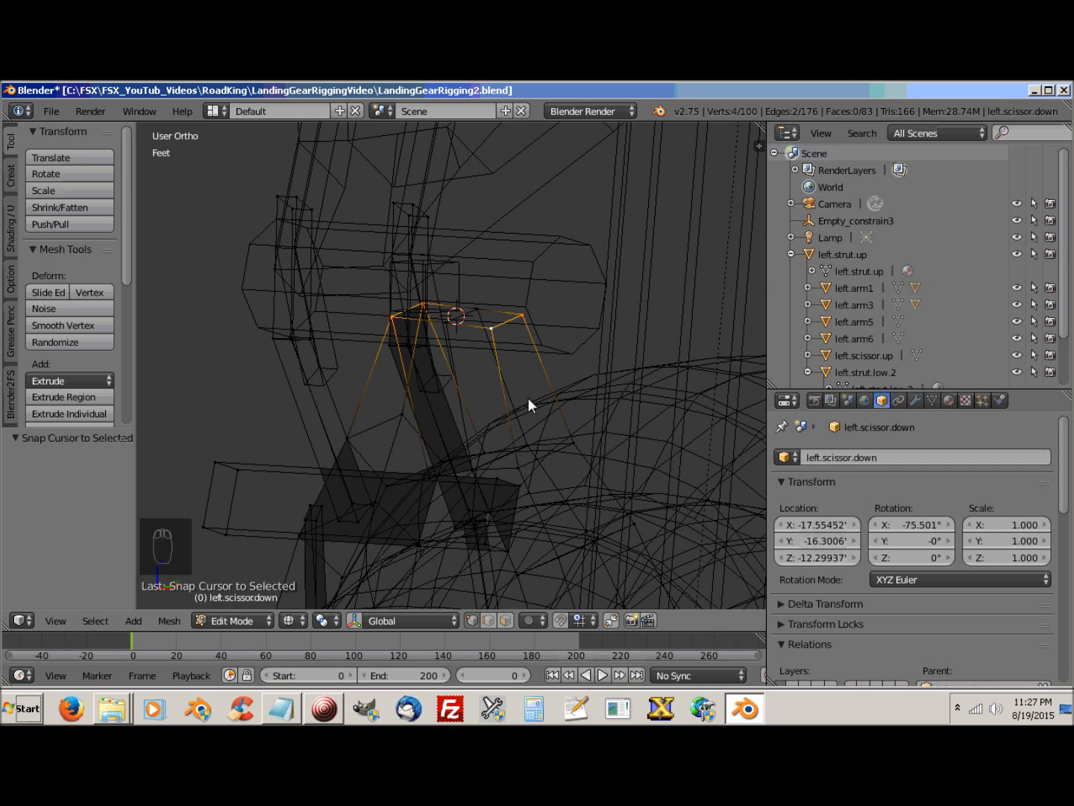
key("z")
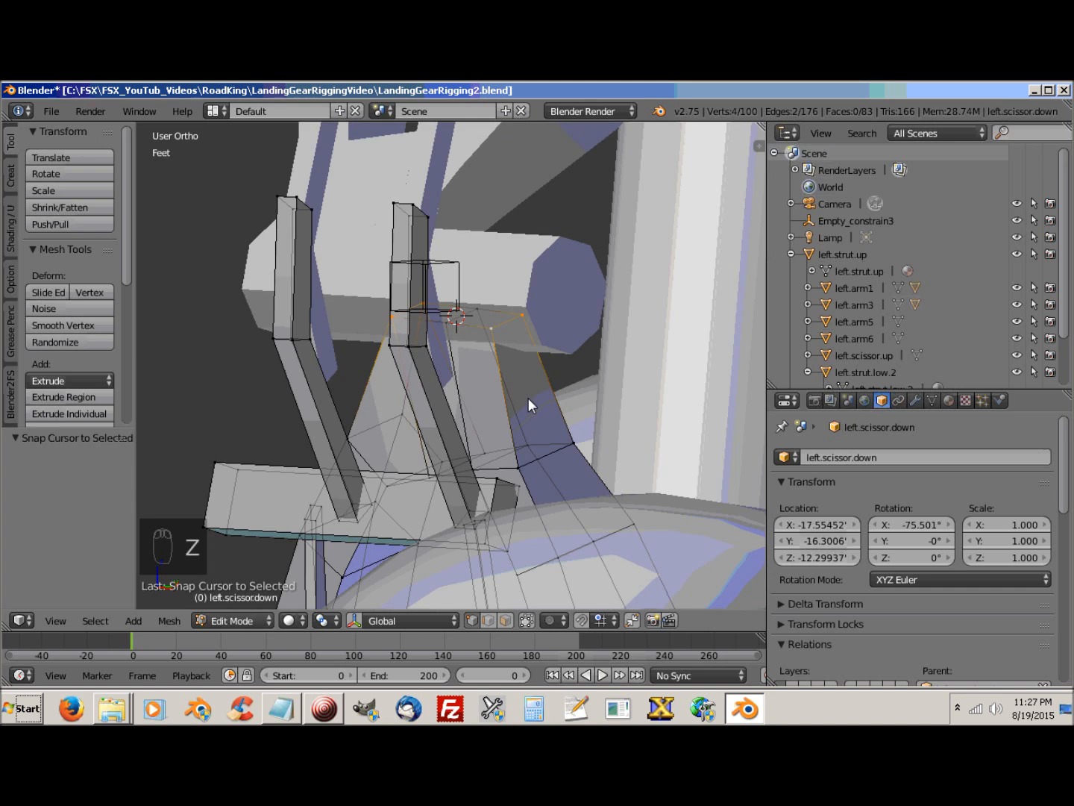
key("Tab")
Step: Duplicate Empty_constrain3 in place and snap the duplicate to the 3D cursor
middle_click_drag(528, 398, 490, 443)
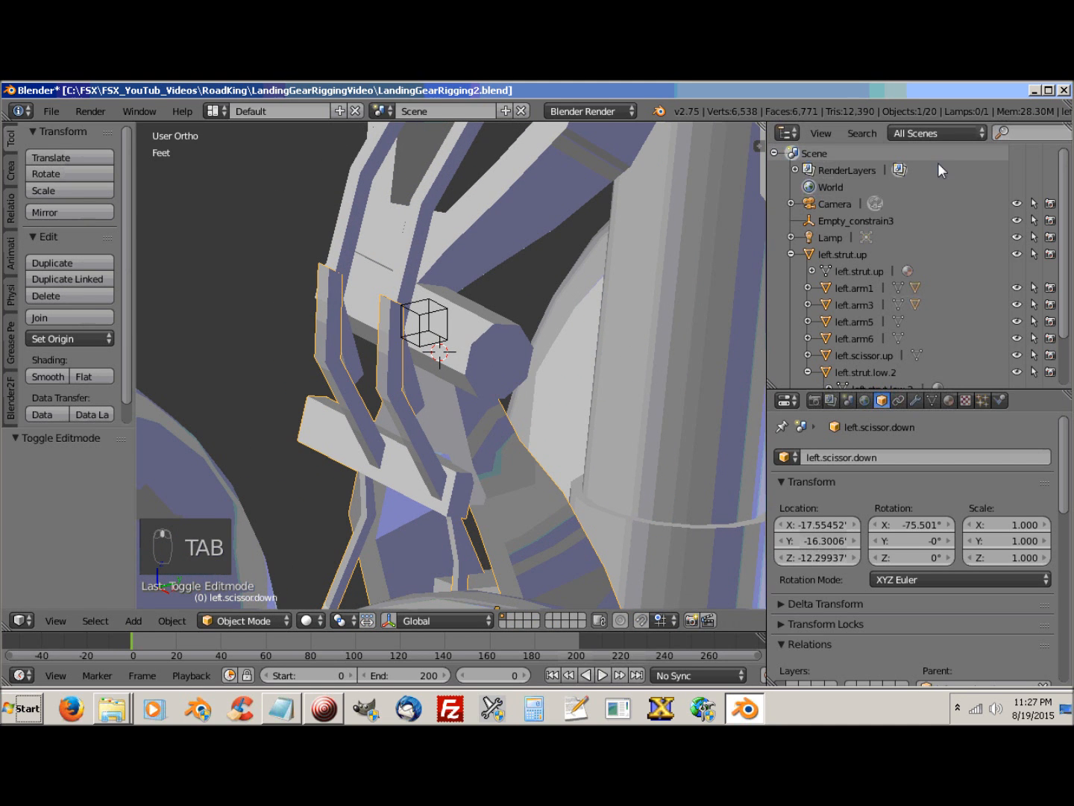
left_click(857, 220)
middle_click_drag(406, 438, 459, 434)
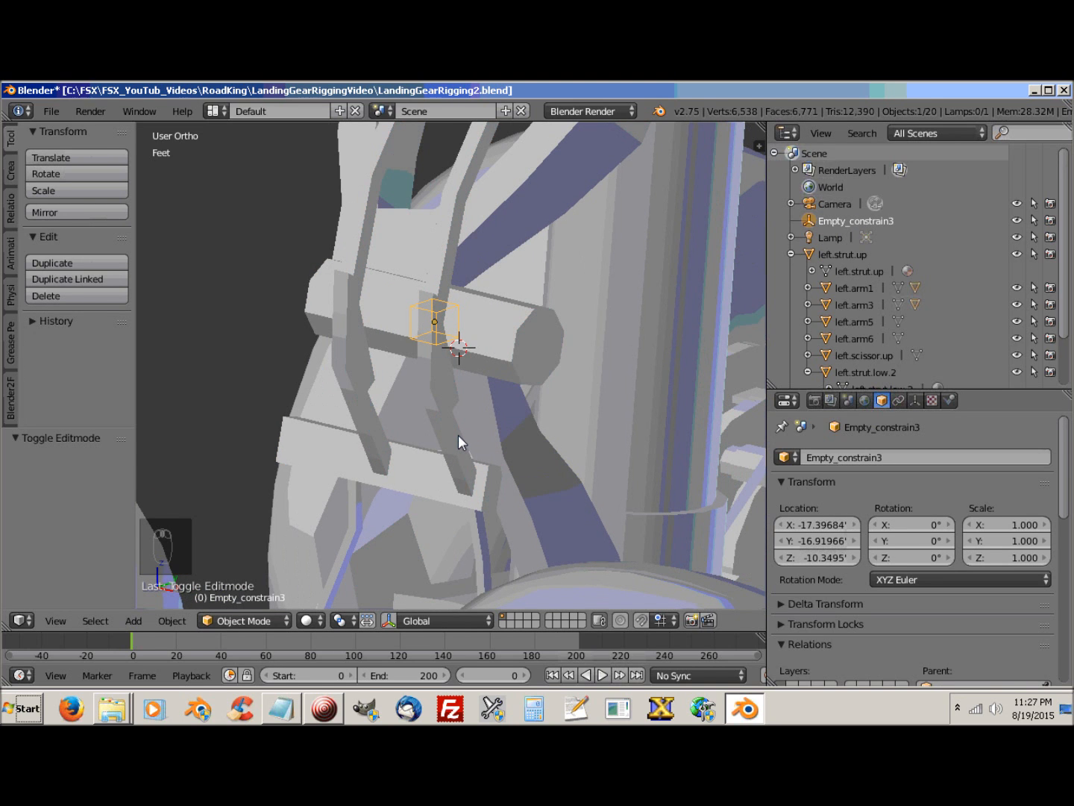
key("shift+d")
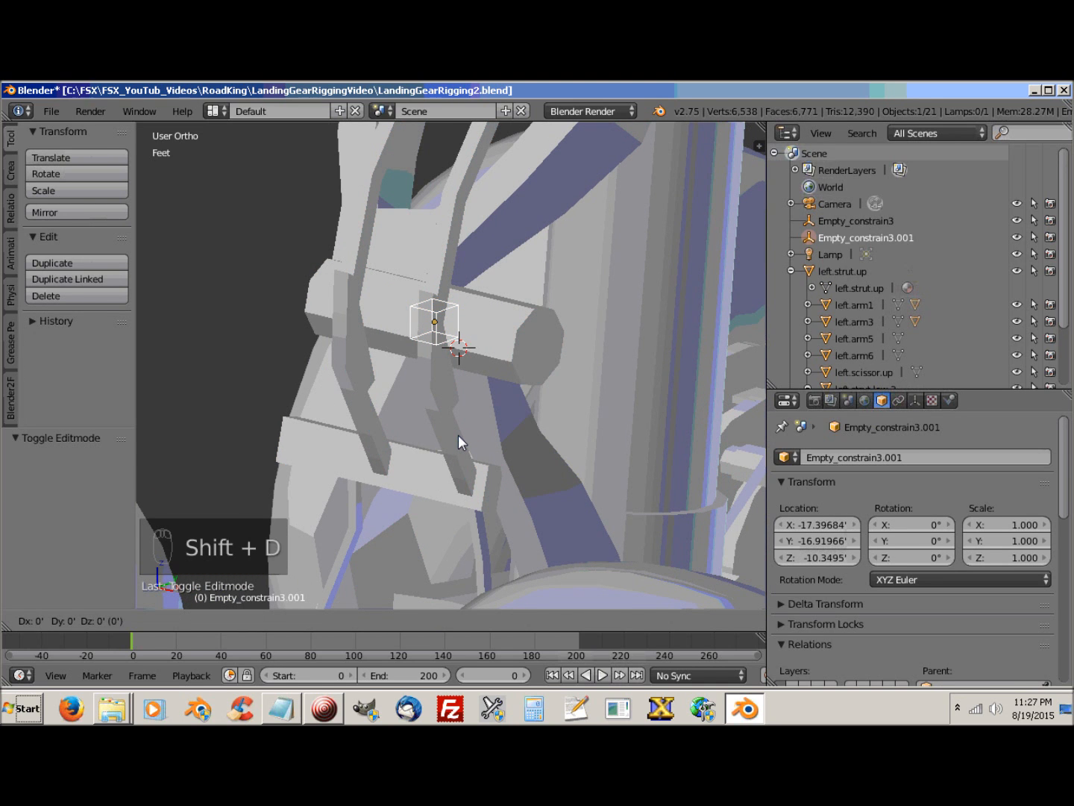
left_click(458, 435)
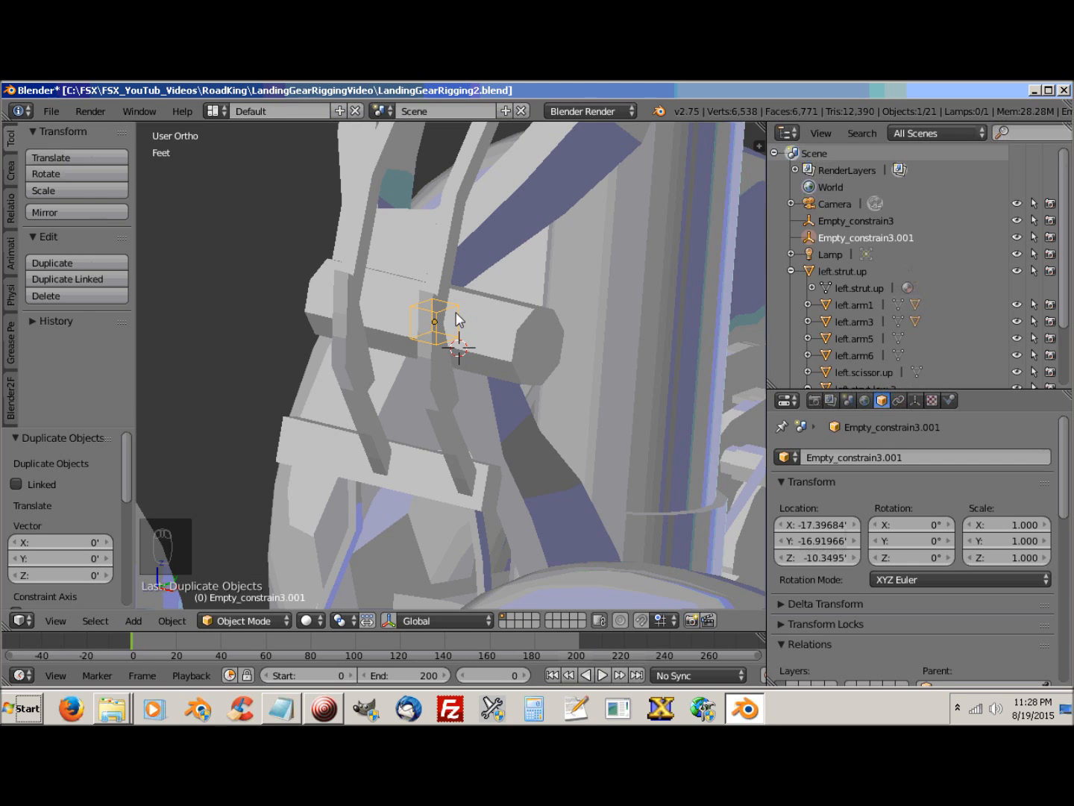
key("shift+s")
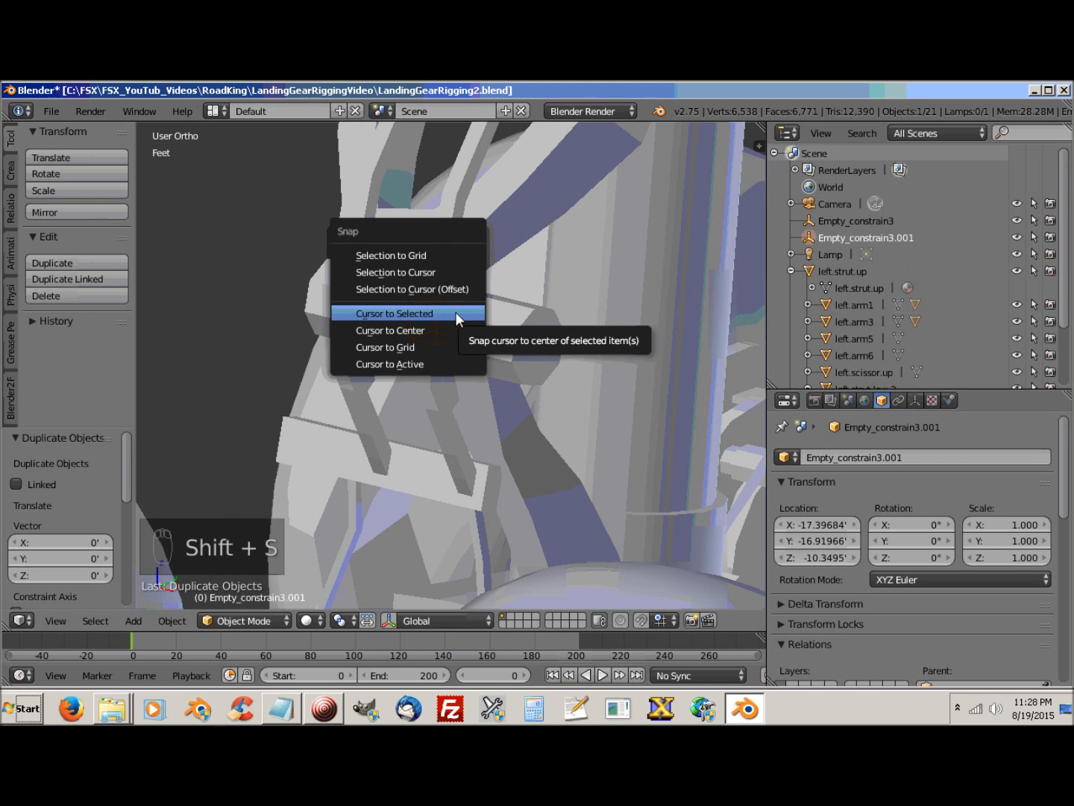
left_click(415, 272)
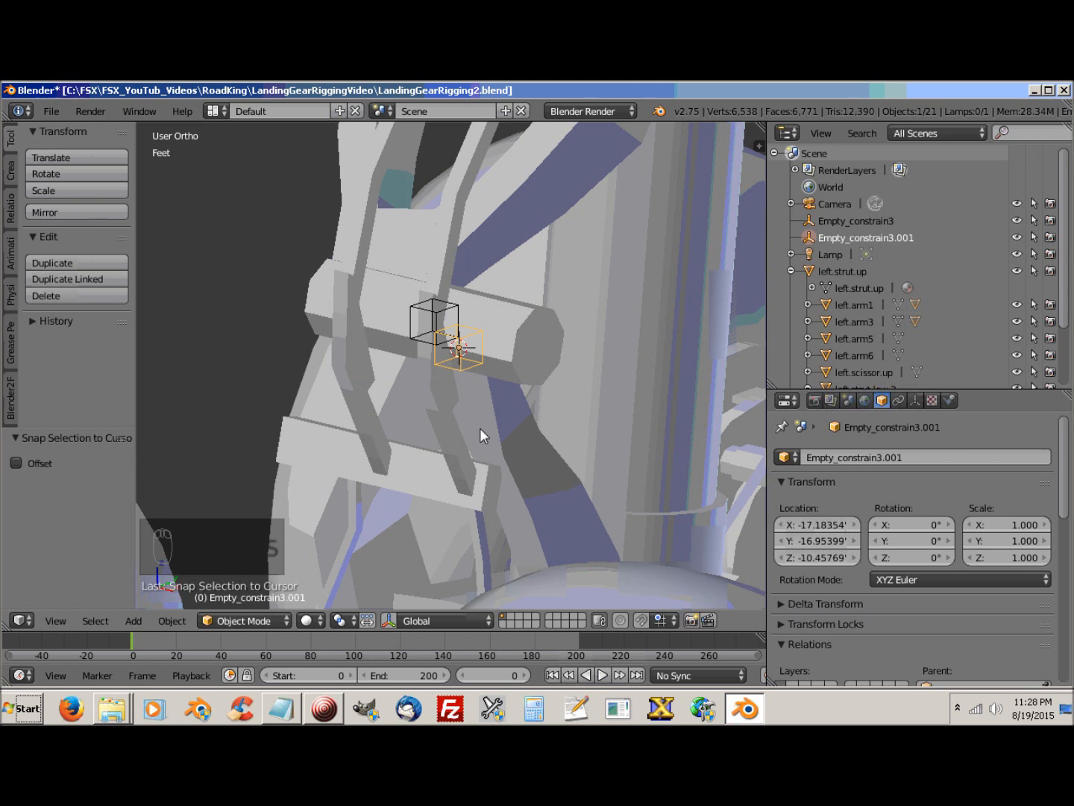
Step: Rename the duplicated empty to Empty_constrain4
scroll(563, 435, "up", 3)
middle_click_drag(547, 419, 523, 424)
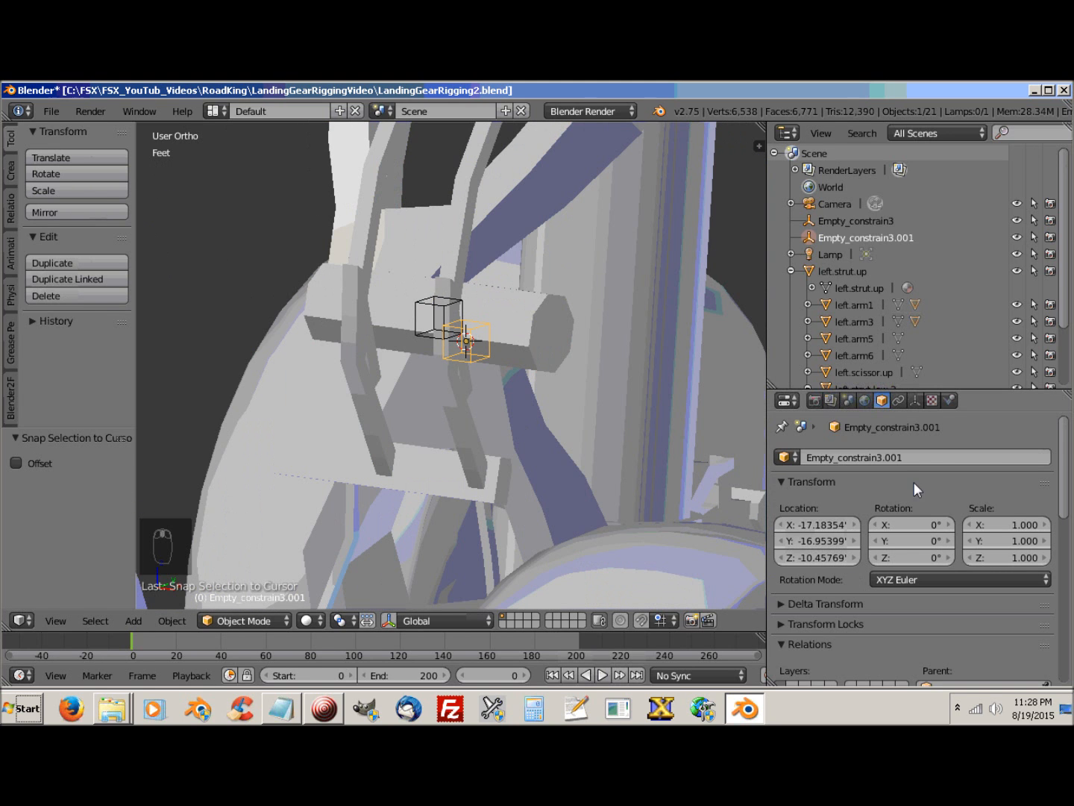
left_click(882, 459)
left_click(947, 457)
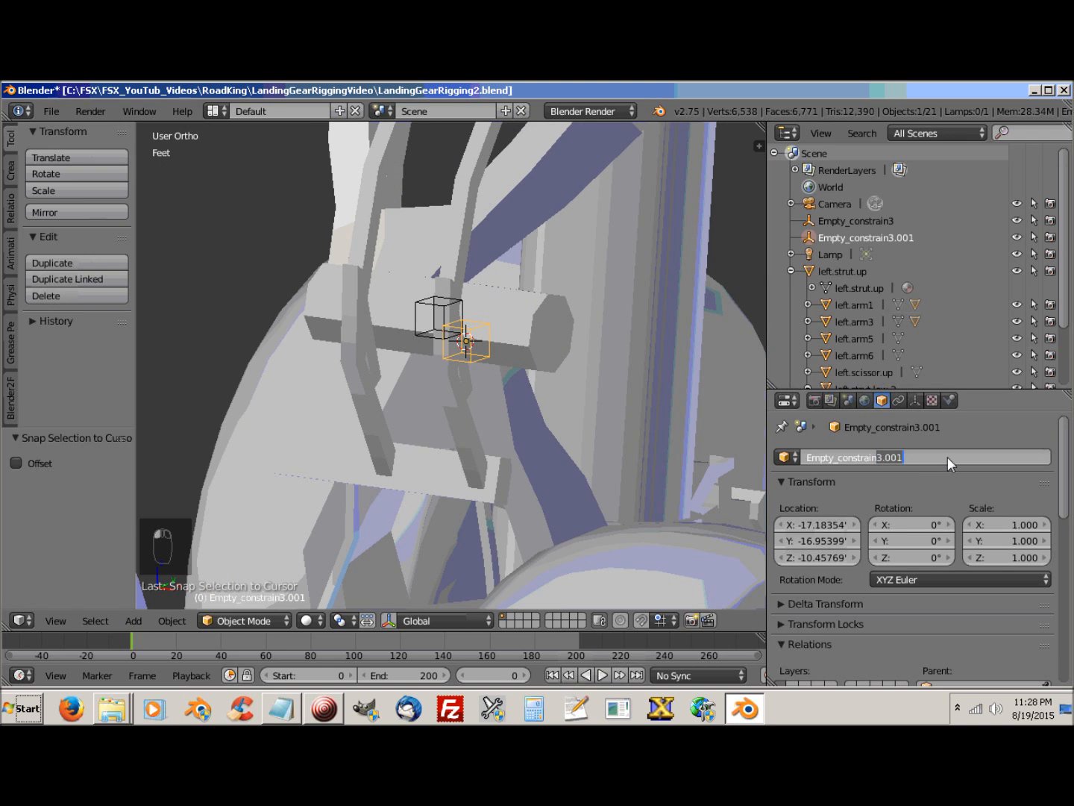
key("BackSpace")
key("BackSpace")
key("BackSpace")
key("BackSpace")
key("BackSpace")
type("4")
key("Return")
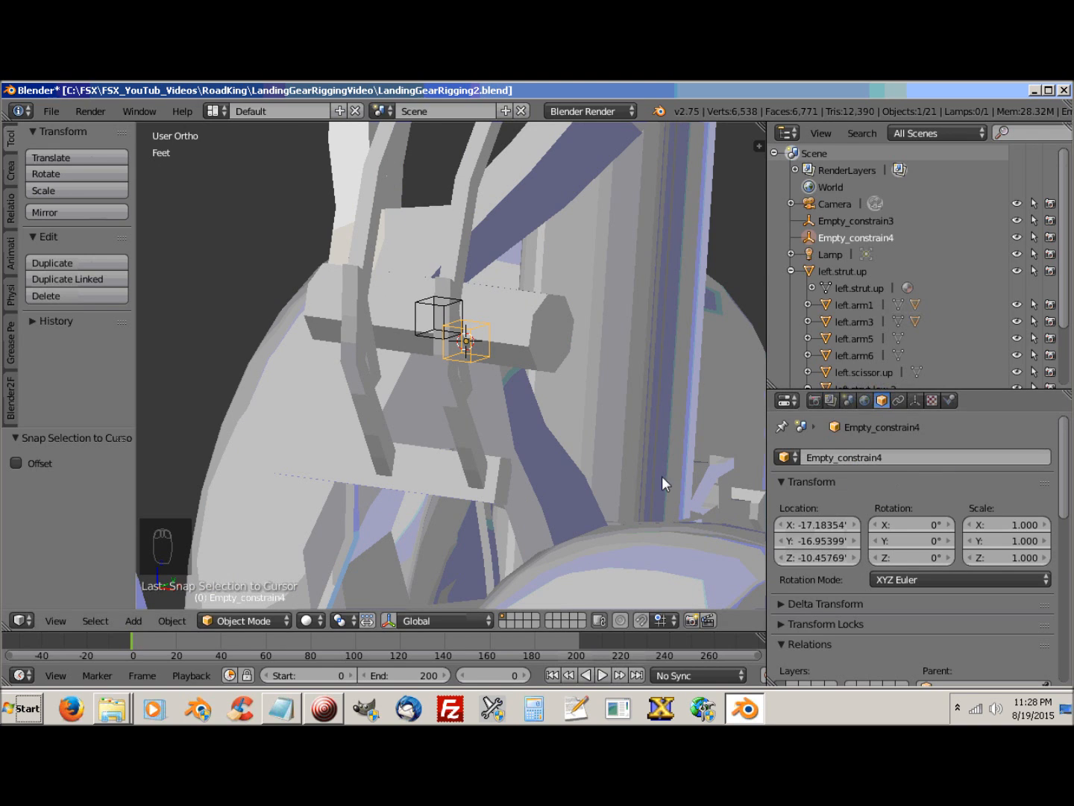
Step: Add a Track To constraint to left.scissor.up with Empty_constrain3 as its target
middle_click_drag(435, 393, 480, 406)
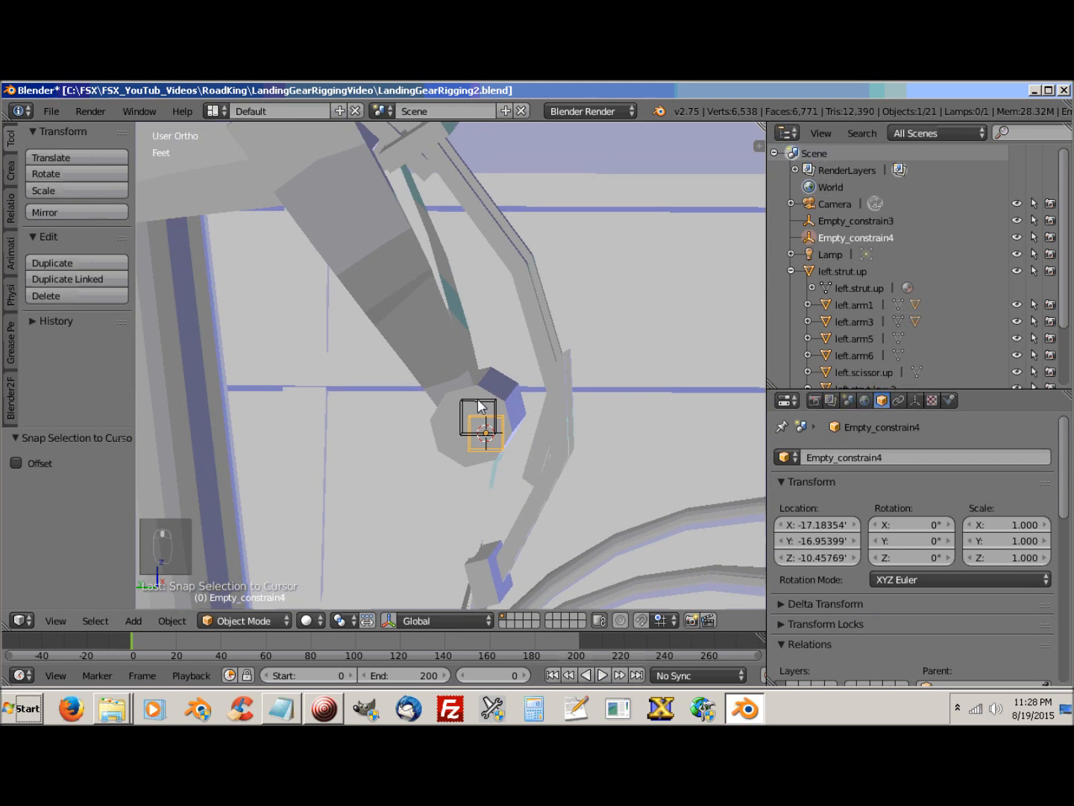
right_click(390, 258)
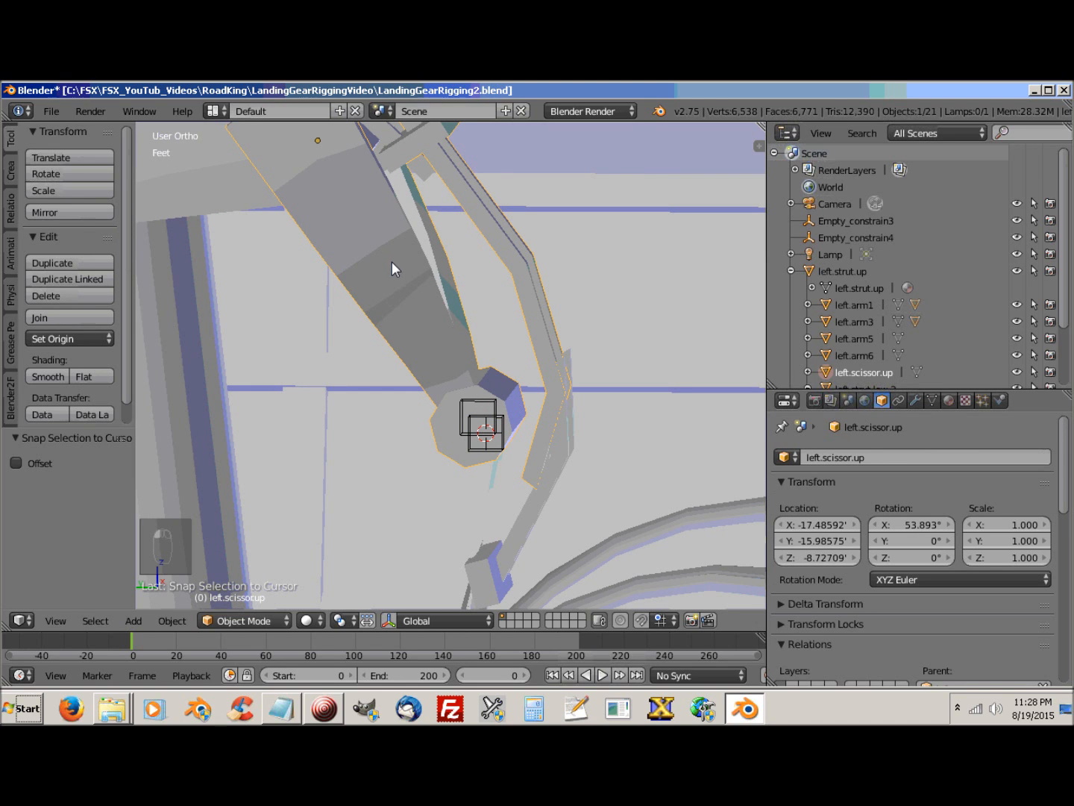
left_click(898, 401)
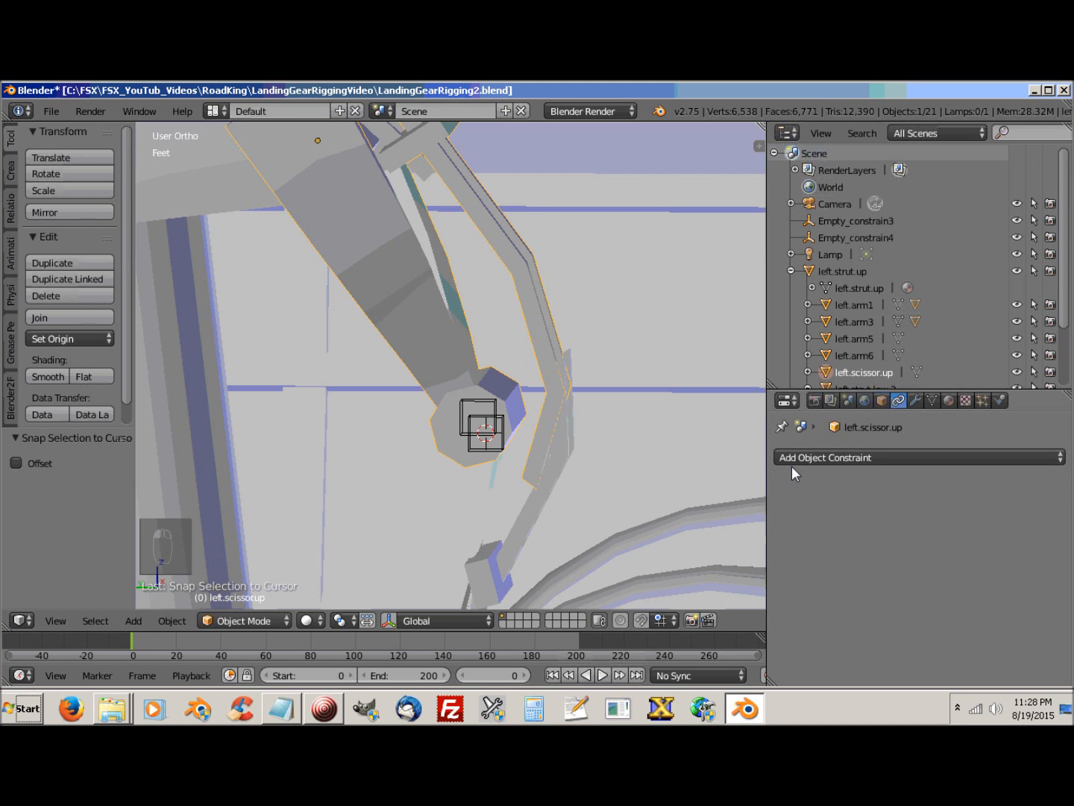
left_click(896, 452)
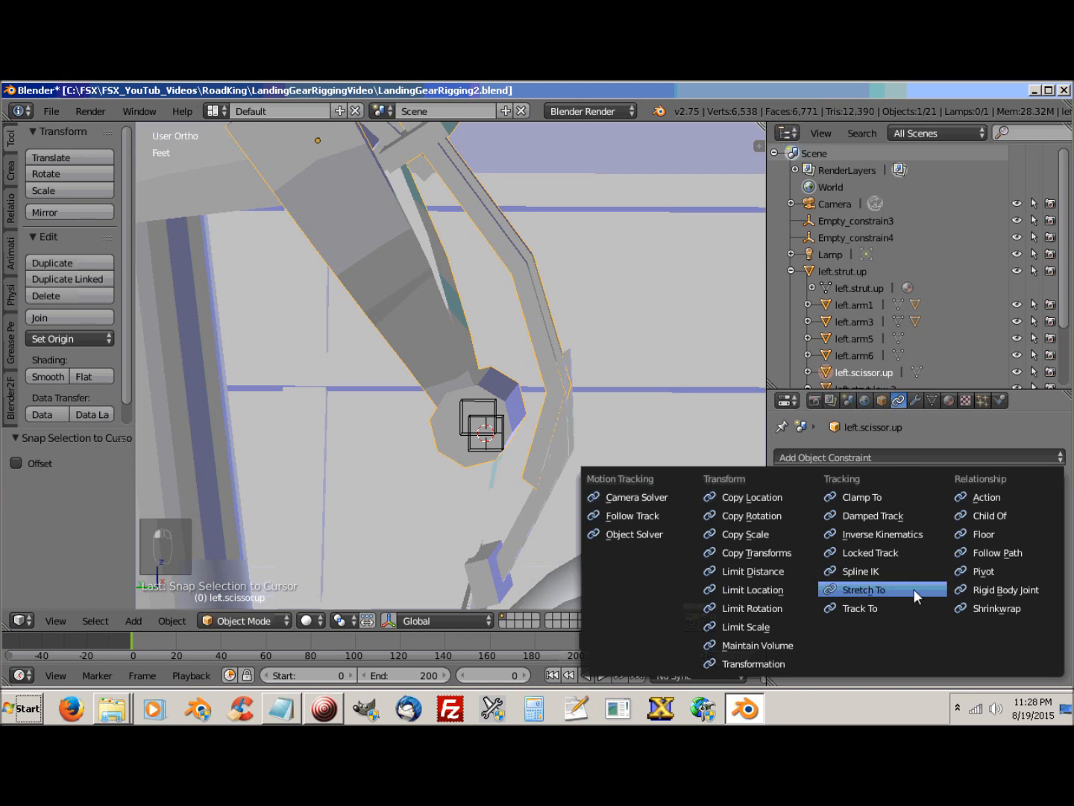
left_click(867, 616)
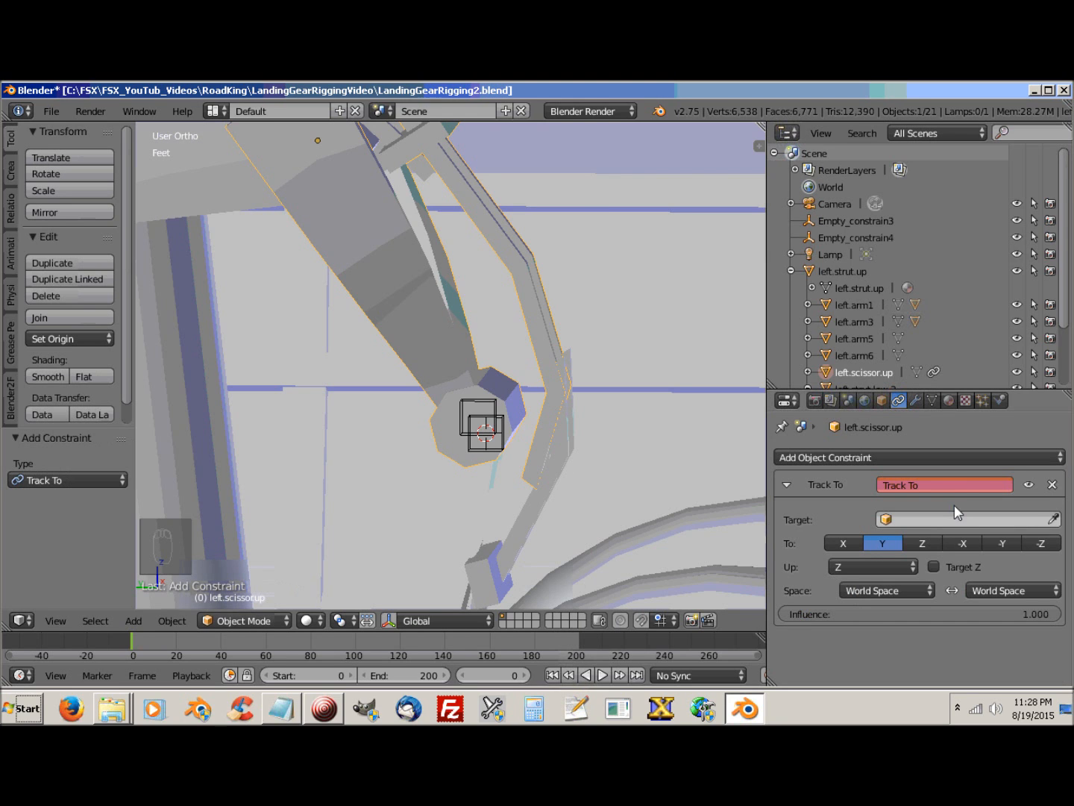
left_click(969, 521)
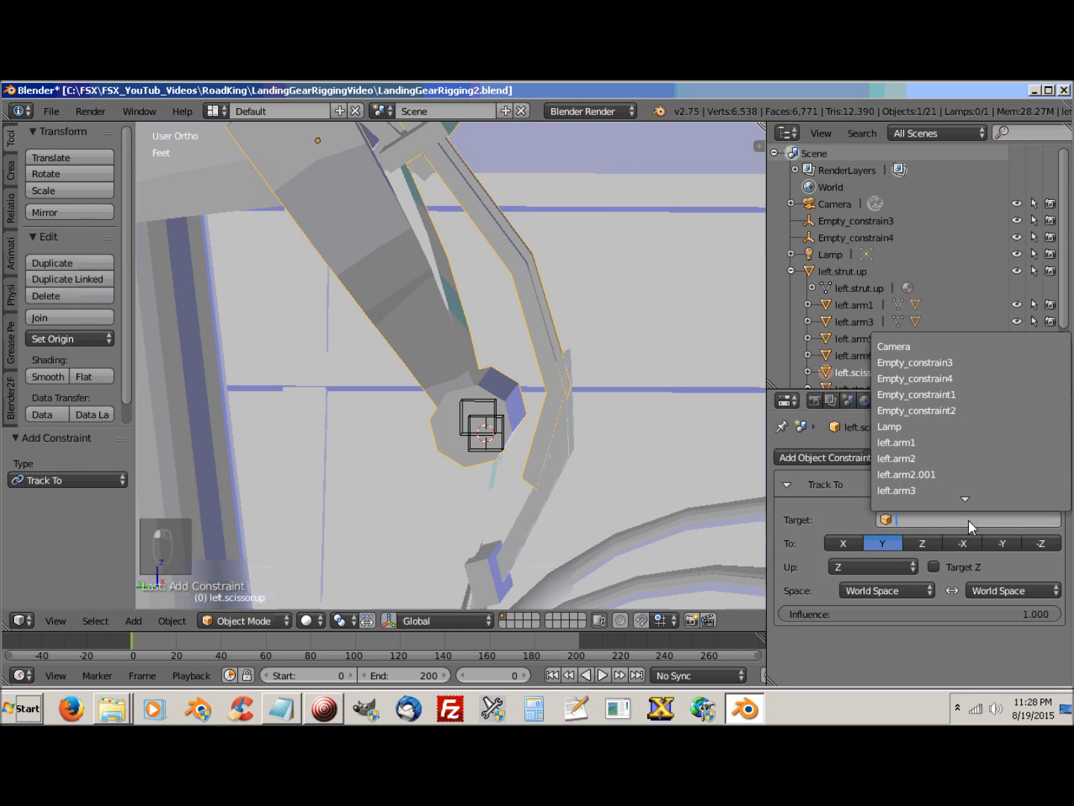
left_click(942, 362)
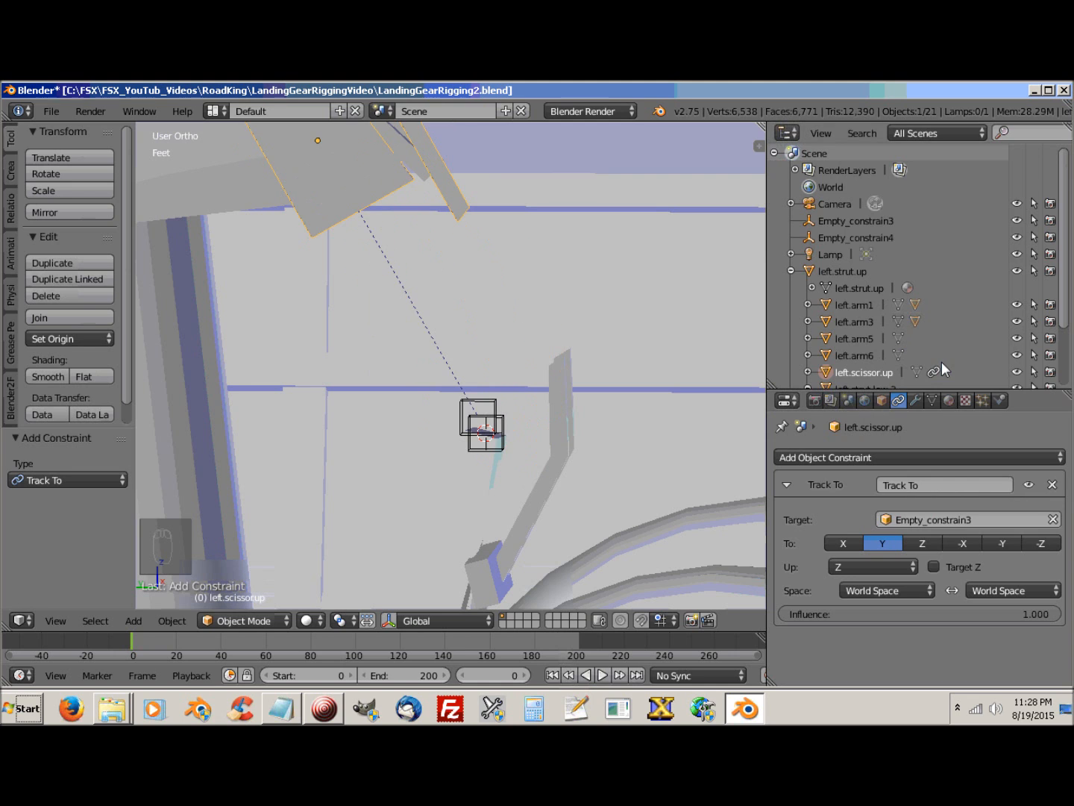
Step: Set the tracking axis of the Track To constraint on left.scissor.up to -Y
scroll(564, 416, "down", 2)
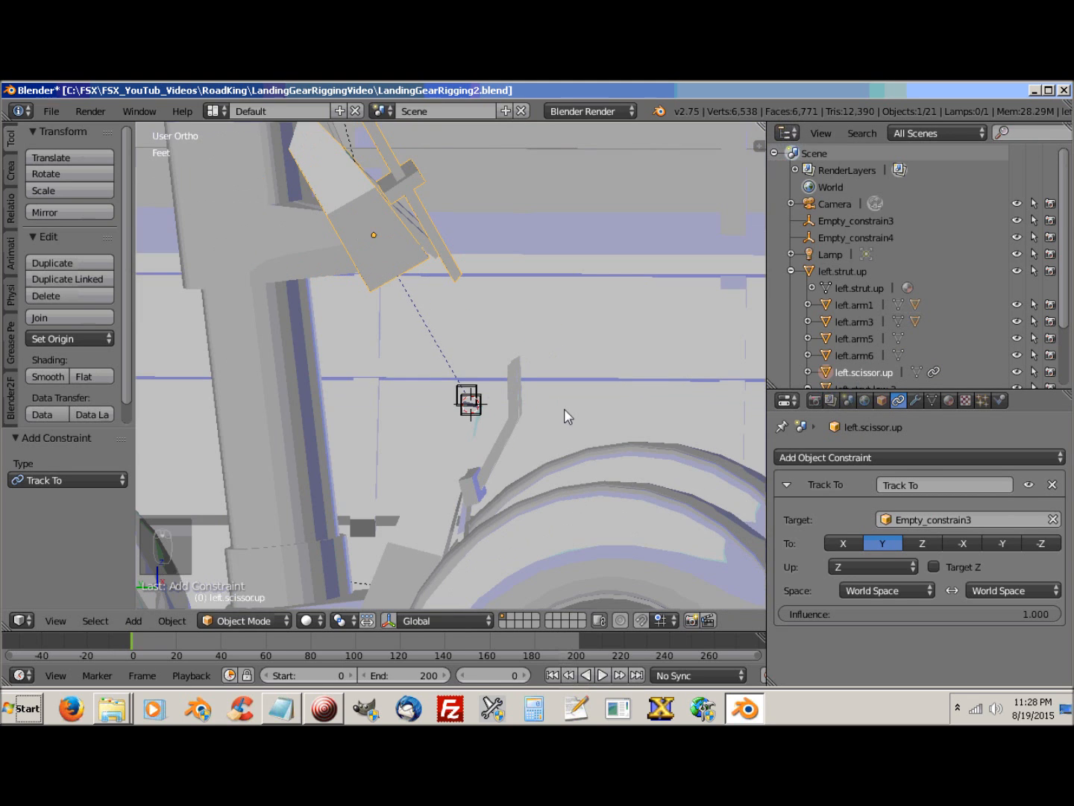
scroll(565, 408, "down", 3)
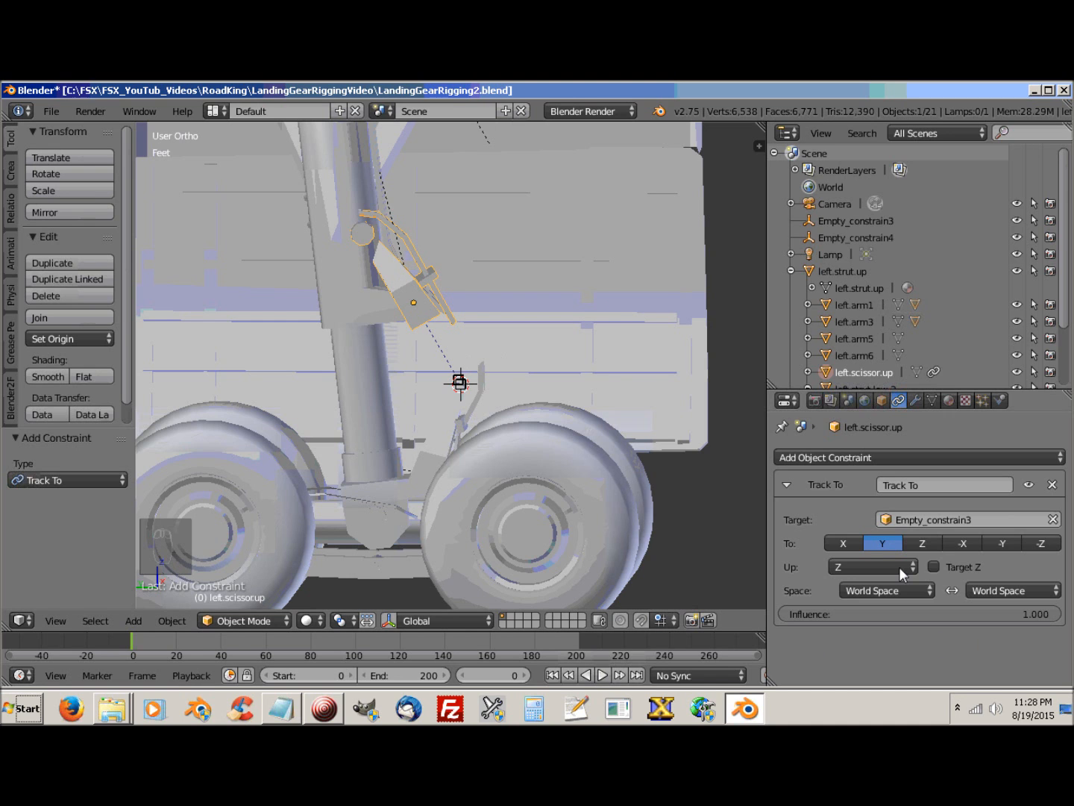
left_click(1002, 543)
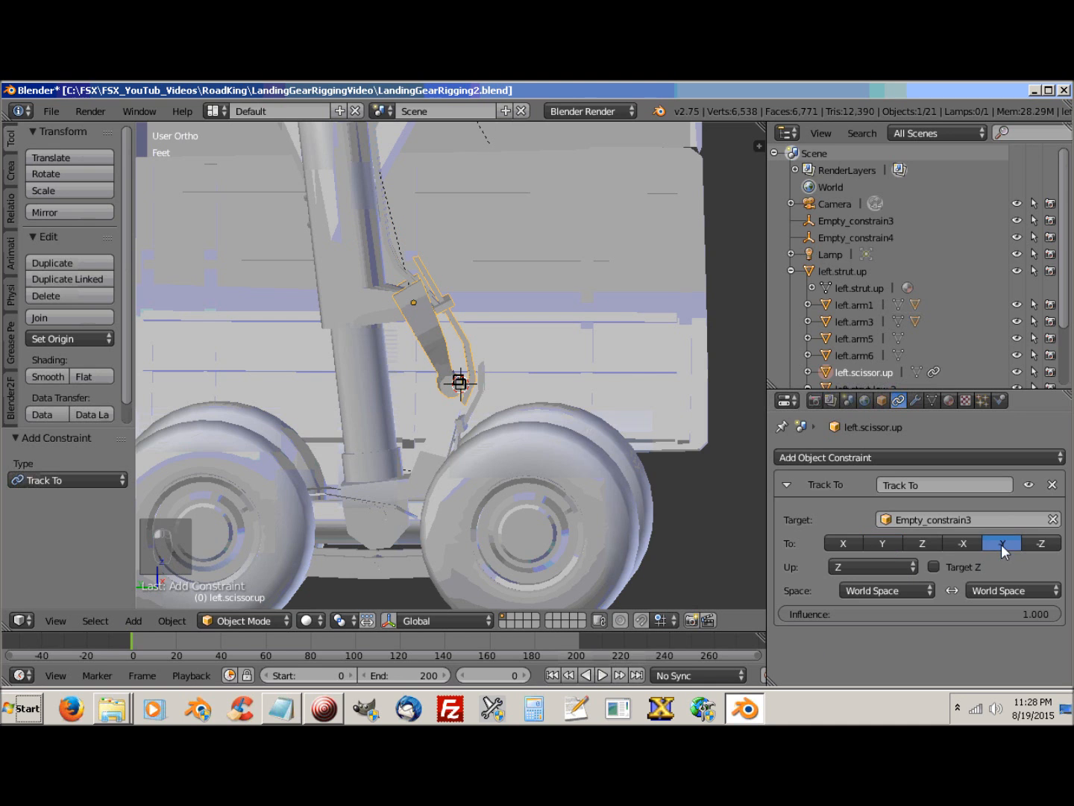
middle_click_drag(579, 481, 516, 501)
scroll(498, 495, "up", 2)
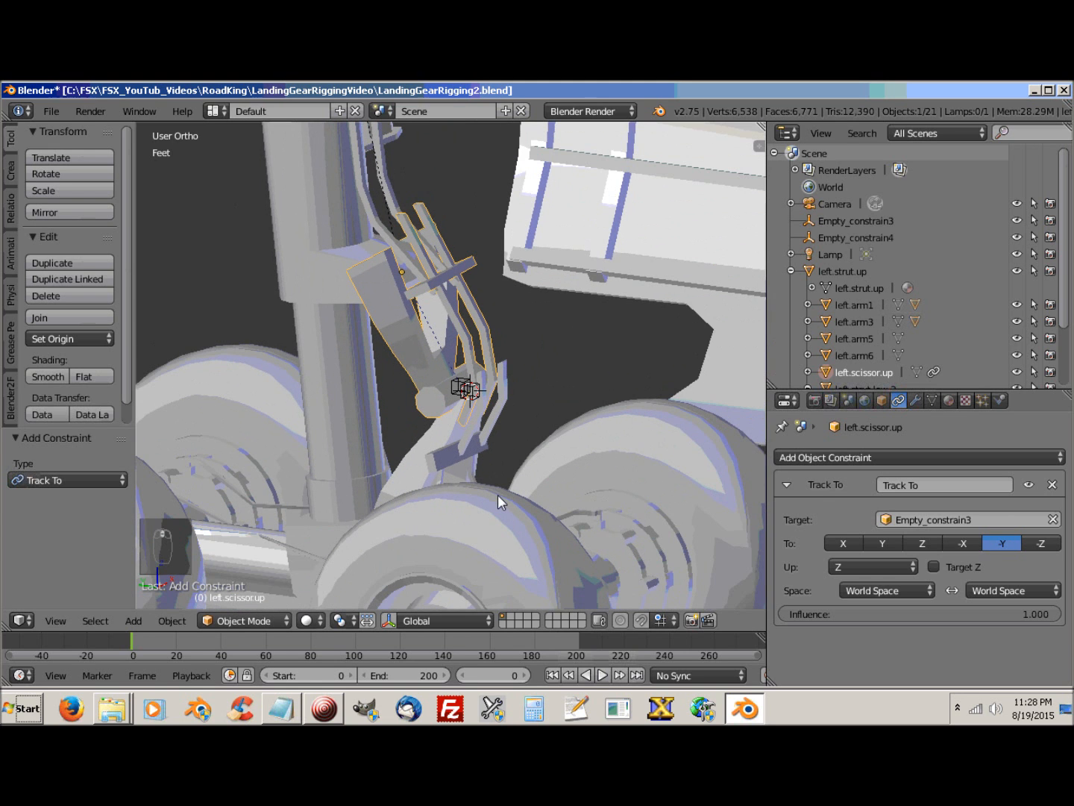
Step: Add a Track To constraint to left.scissor.down with Empty_constrain4 as its target and -Y as its tracking axis
middle_click_drag(506, 502, 614, 419)
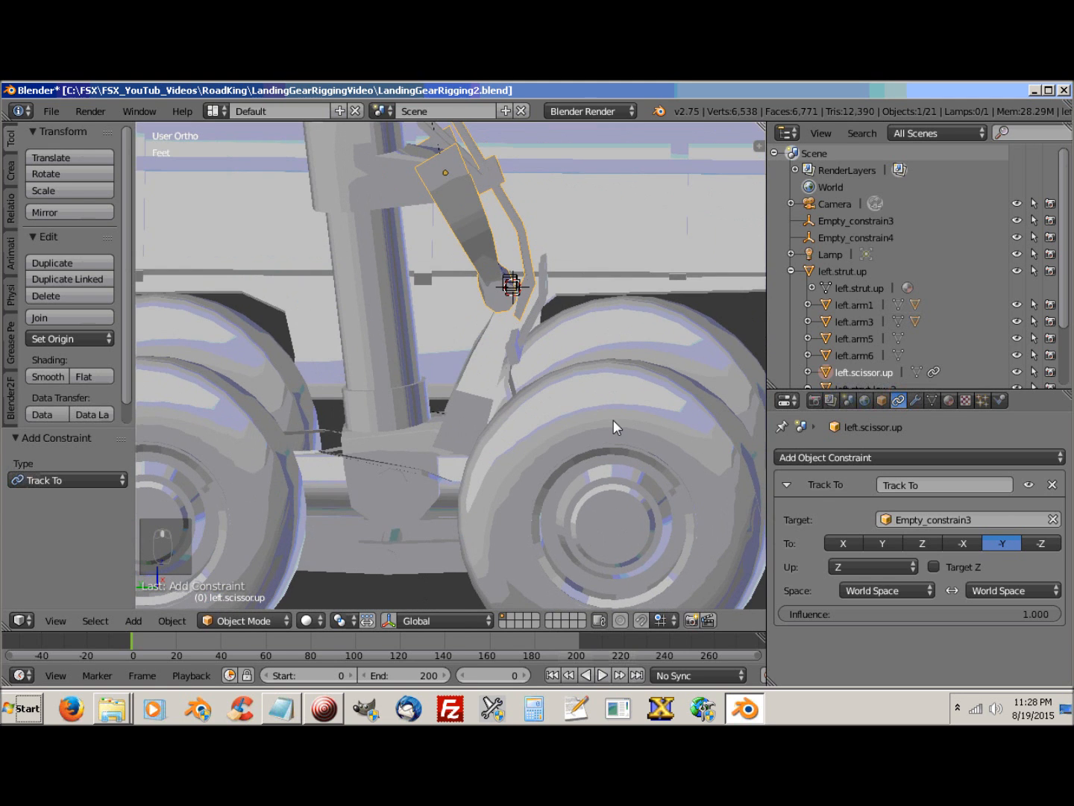
right_click(485, 370)
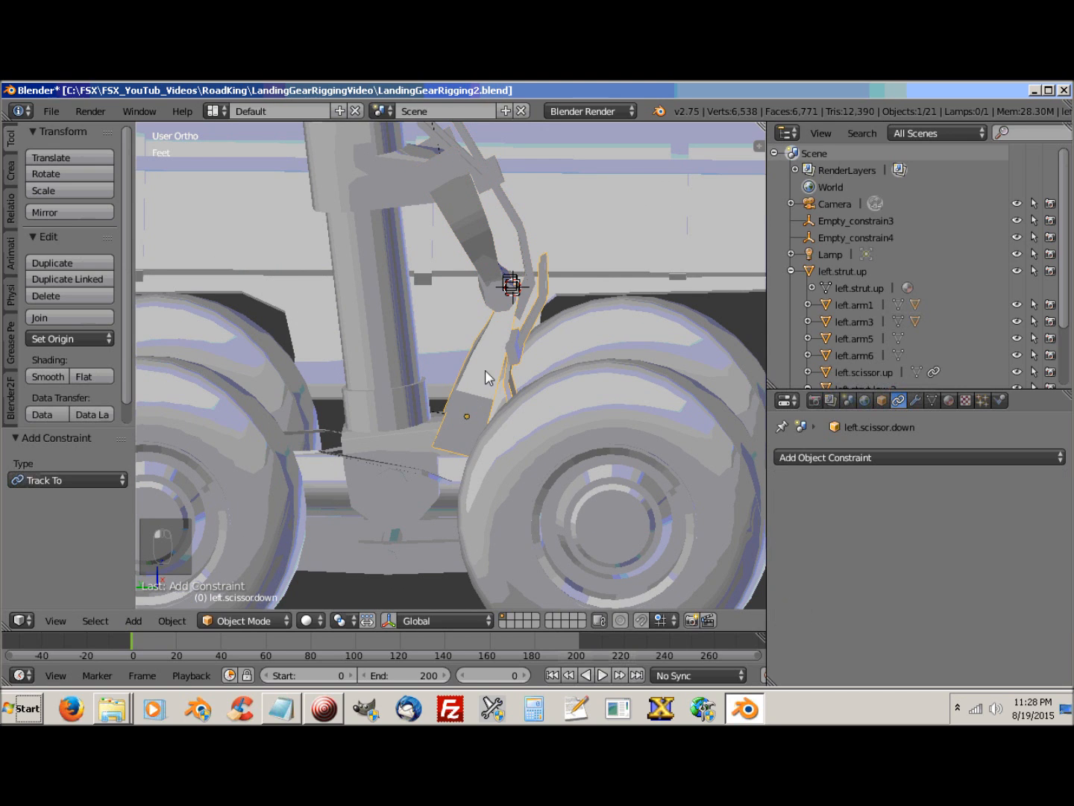
left_click(928, 455)
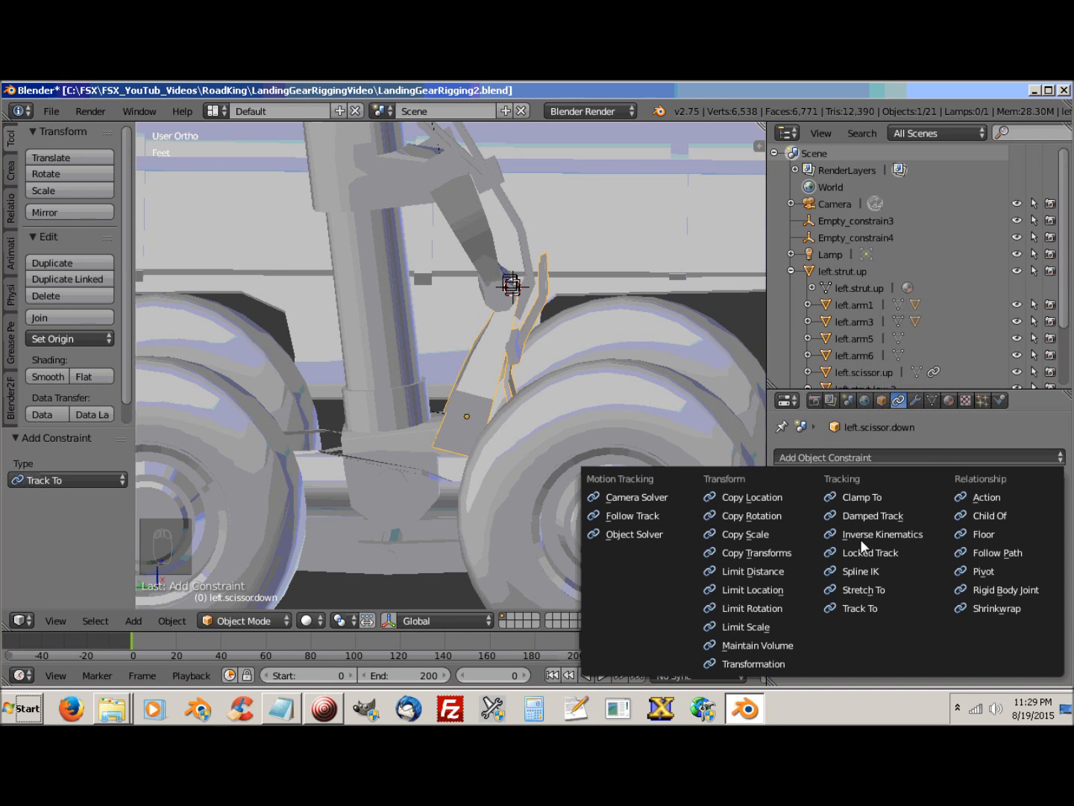
left_click(858, 609)
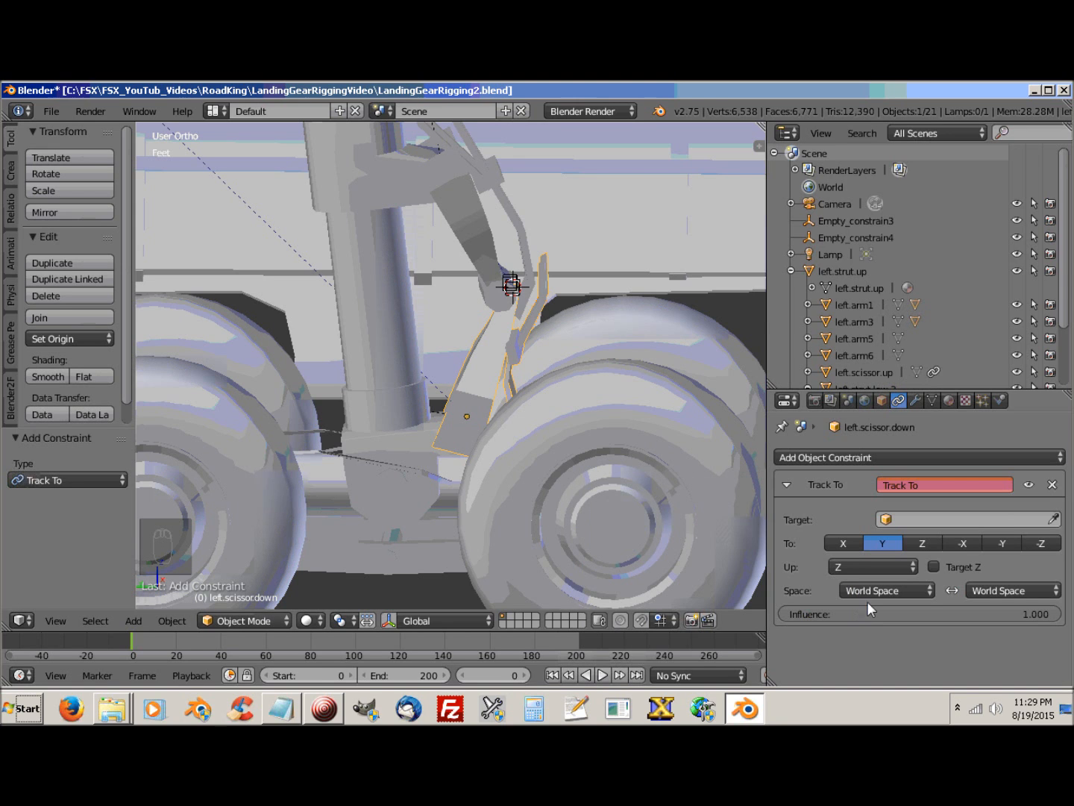
left_click(971, 515)
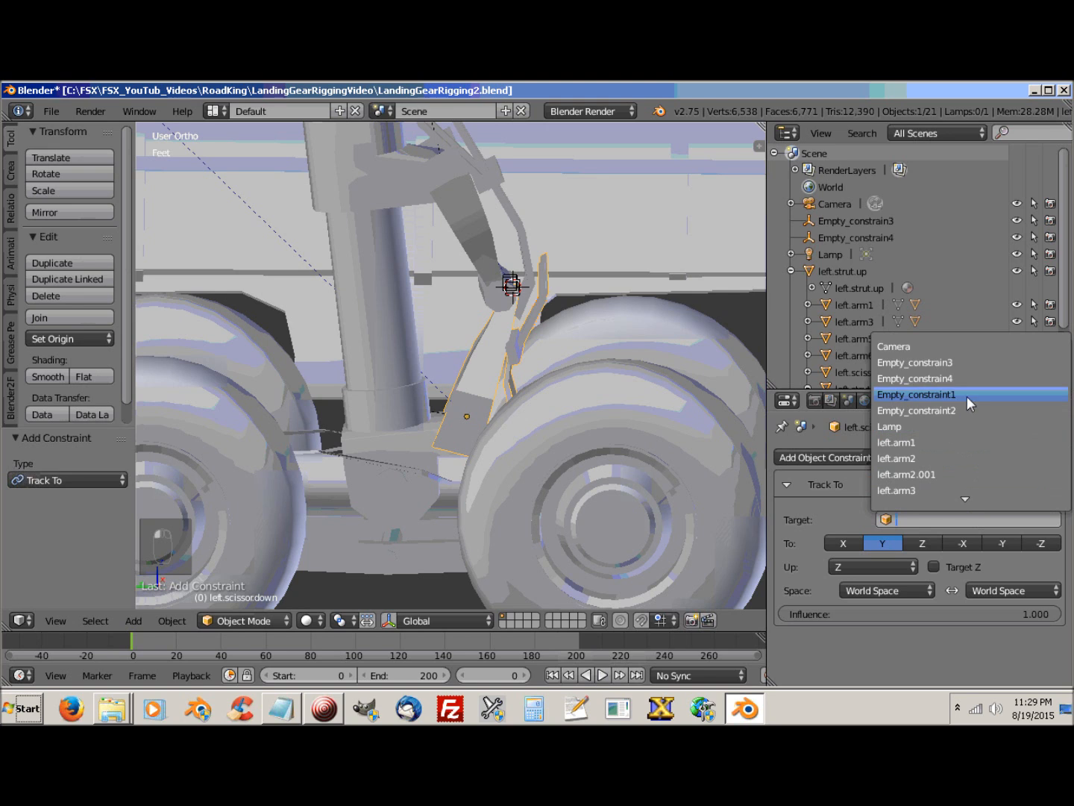
left_click(915, 379)
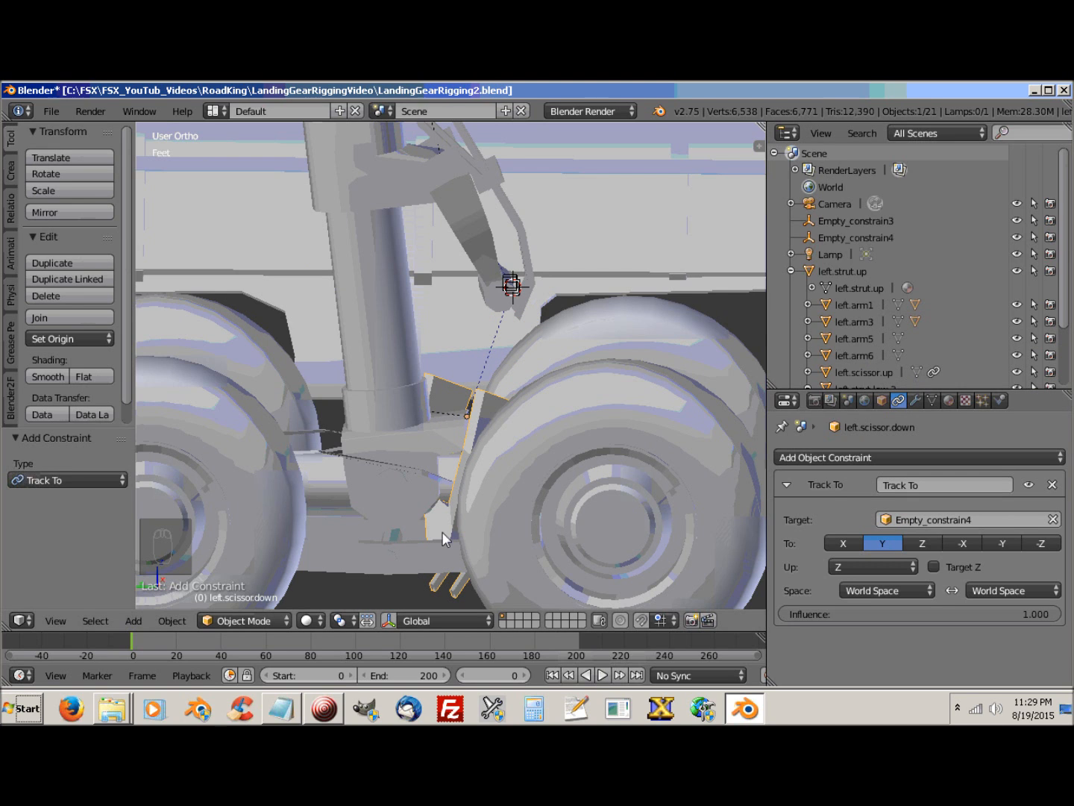
left_click(995, 543)
Step: Try to rotate left.scissor.down about the global Z axis to straighten it
middle_click_drag(573, 467, 397, 574)
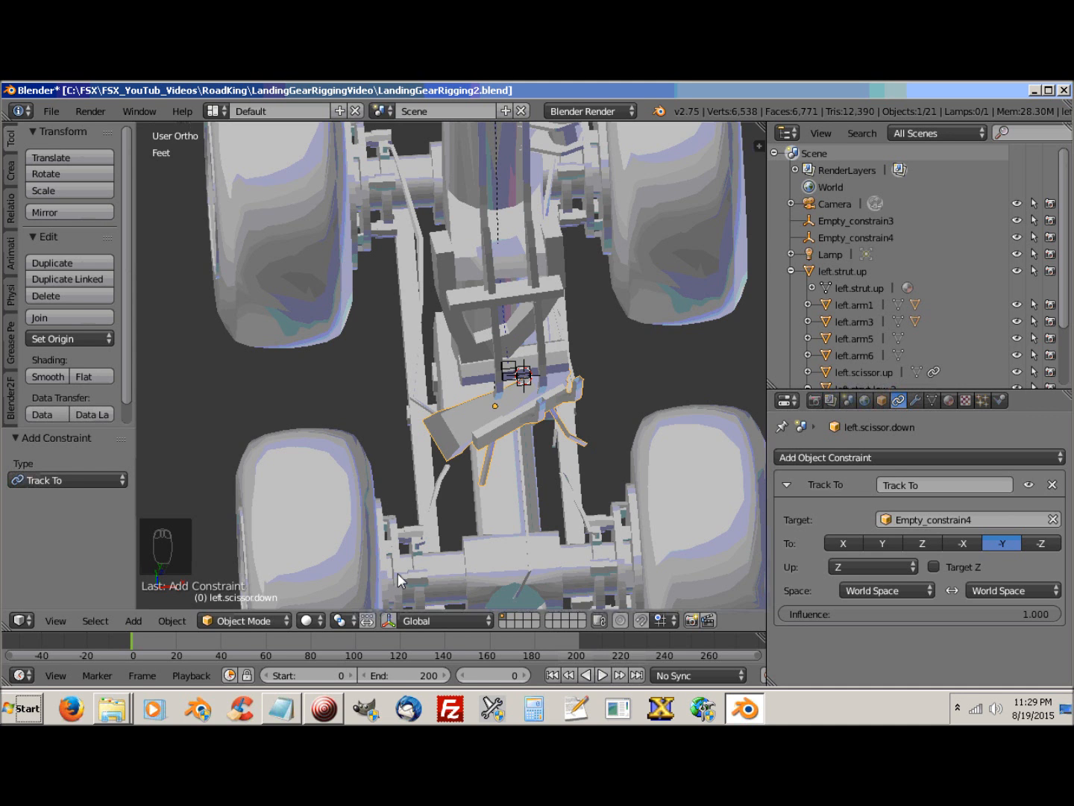
middle_click_drag(426, 582, 463, 510)
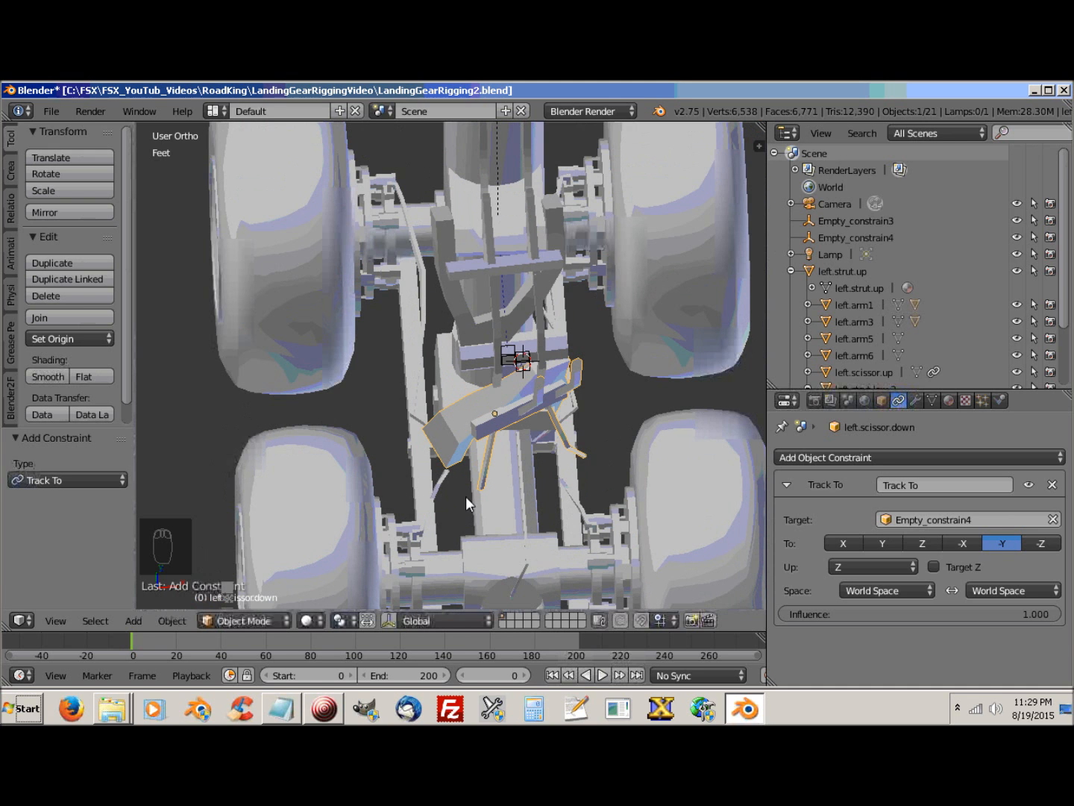
middle_click_drag(523, 493, 546, 499)
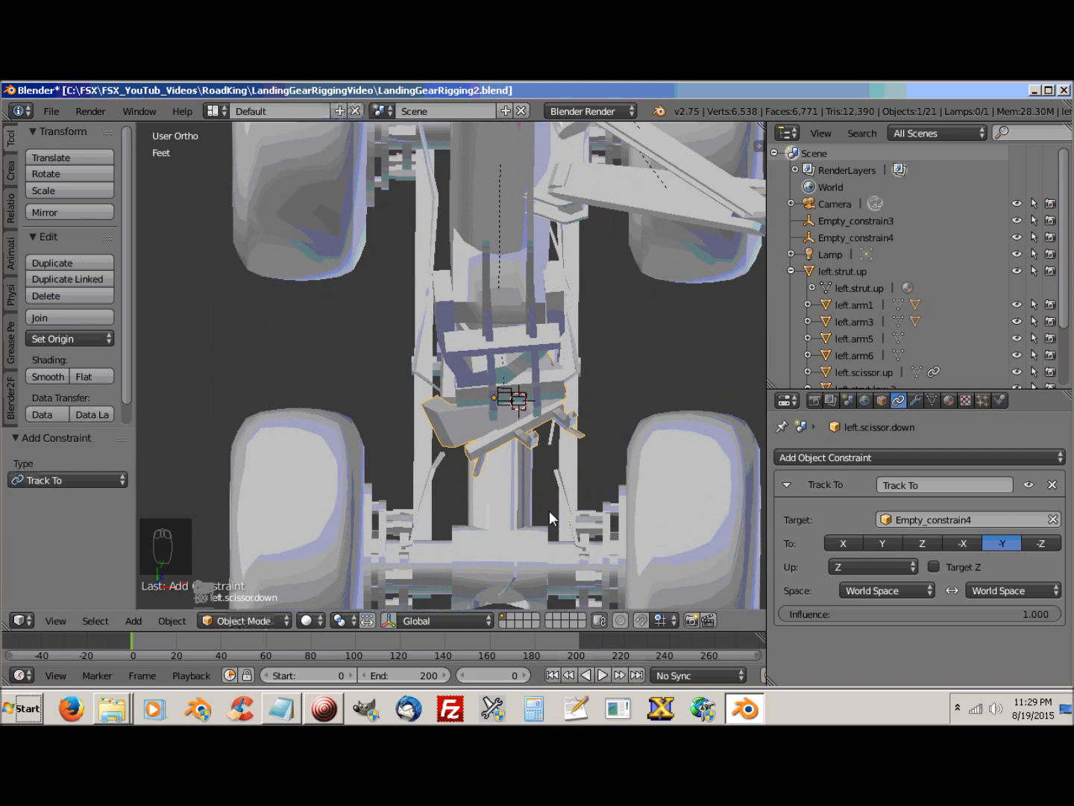
key("KP_7")
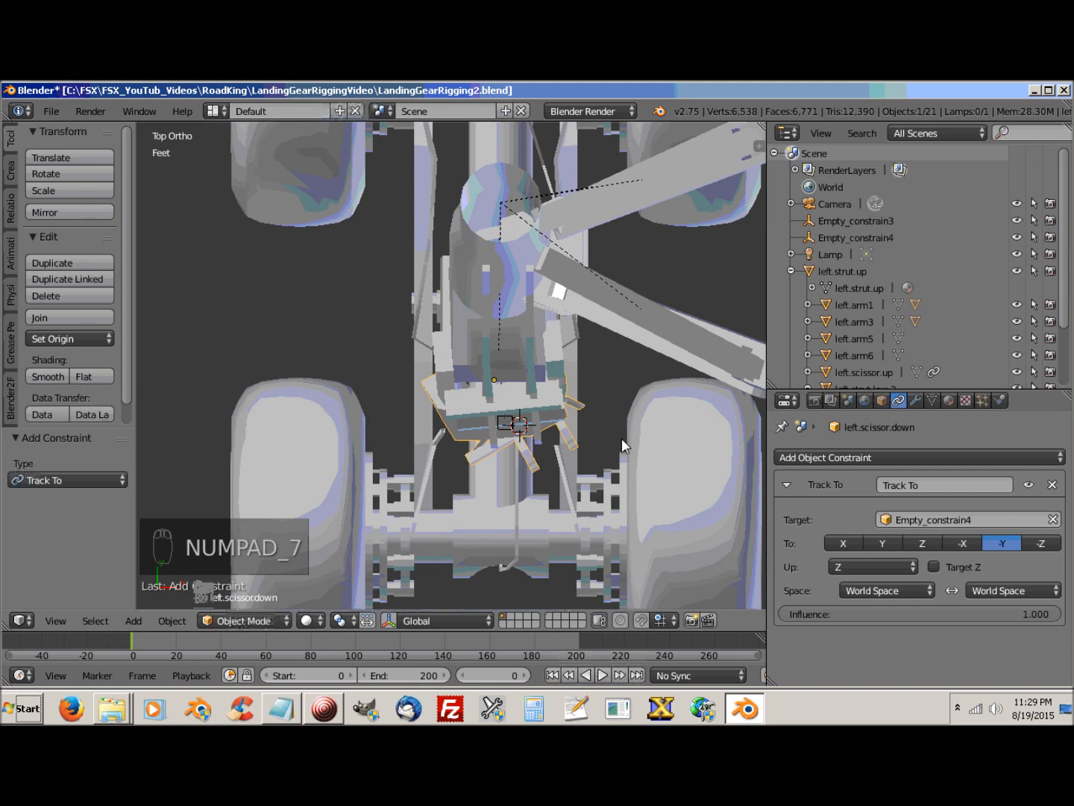
key("z")
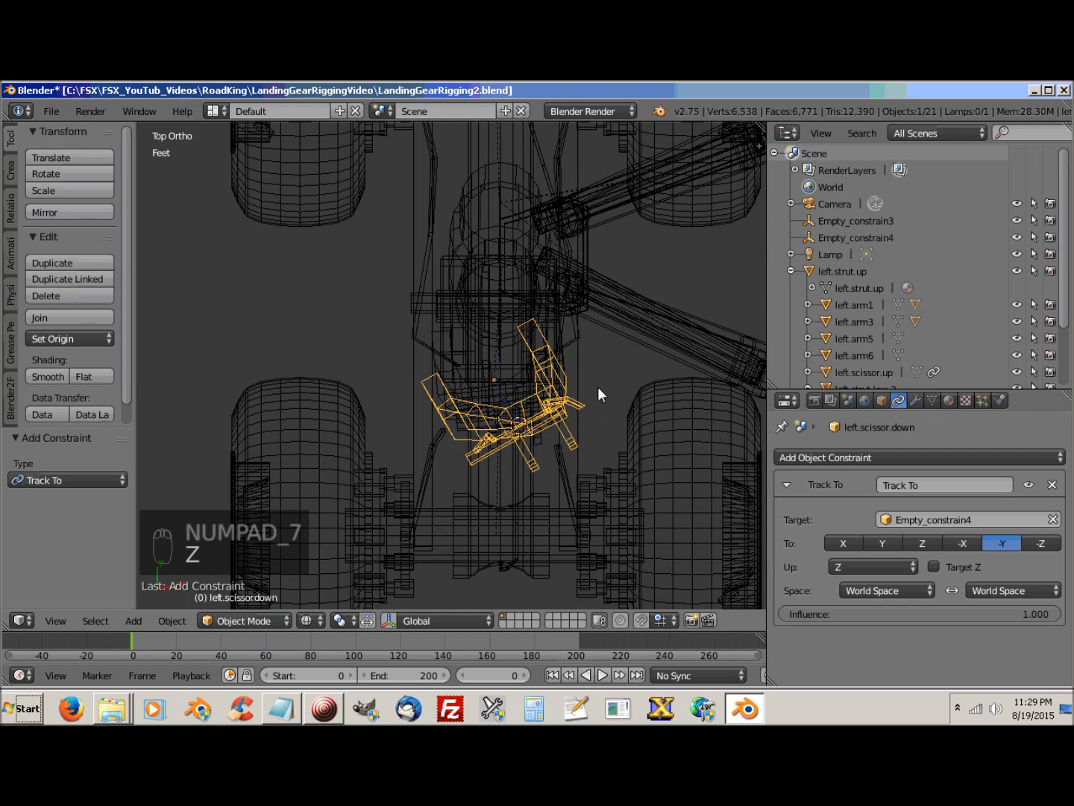
key("r")
key("z")
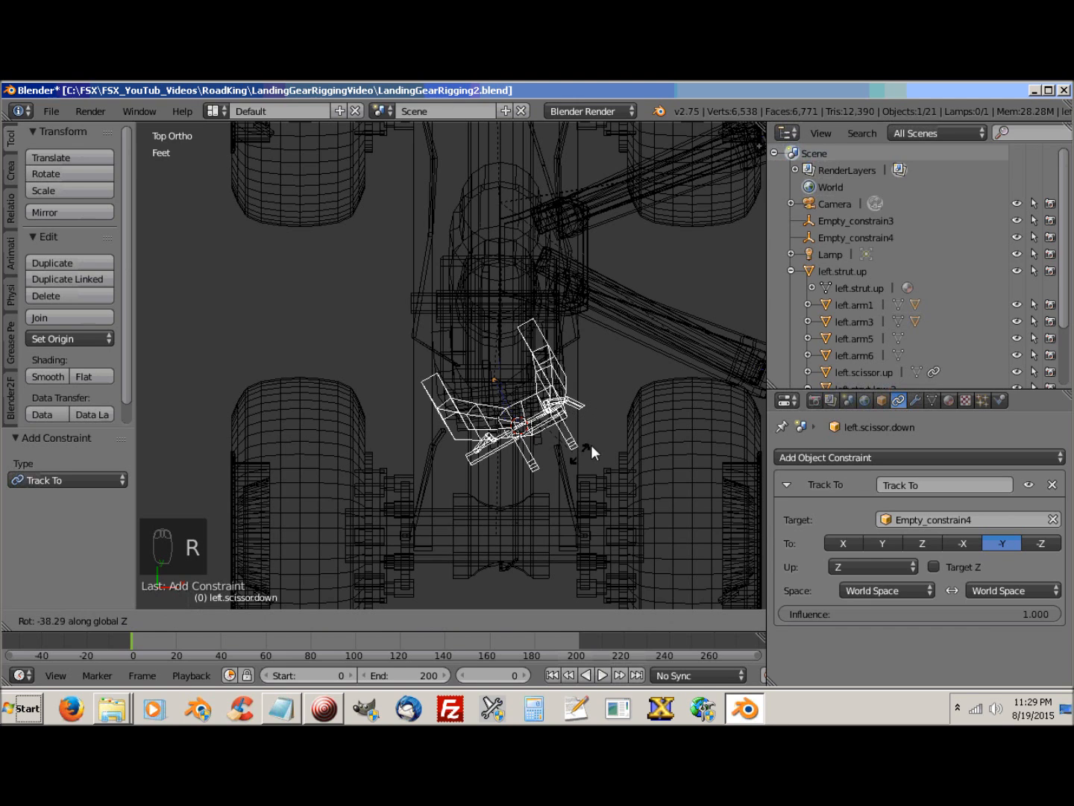
left_click(576, 384)
middle_click_drag(540, 509, 577, 365)
key("z")
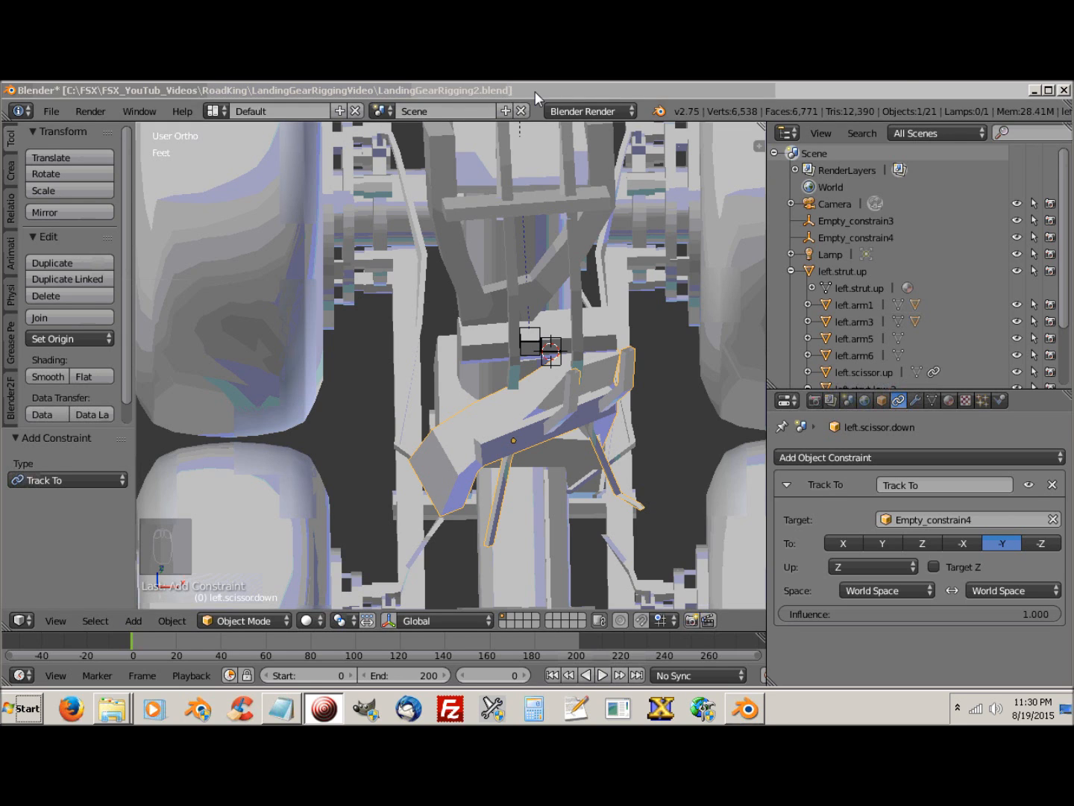
Step: Move Empty_constrain4 about -4.5 inches along the global X axis
left_click(534, 91)
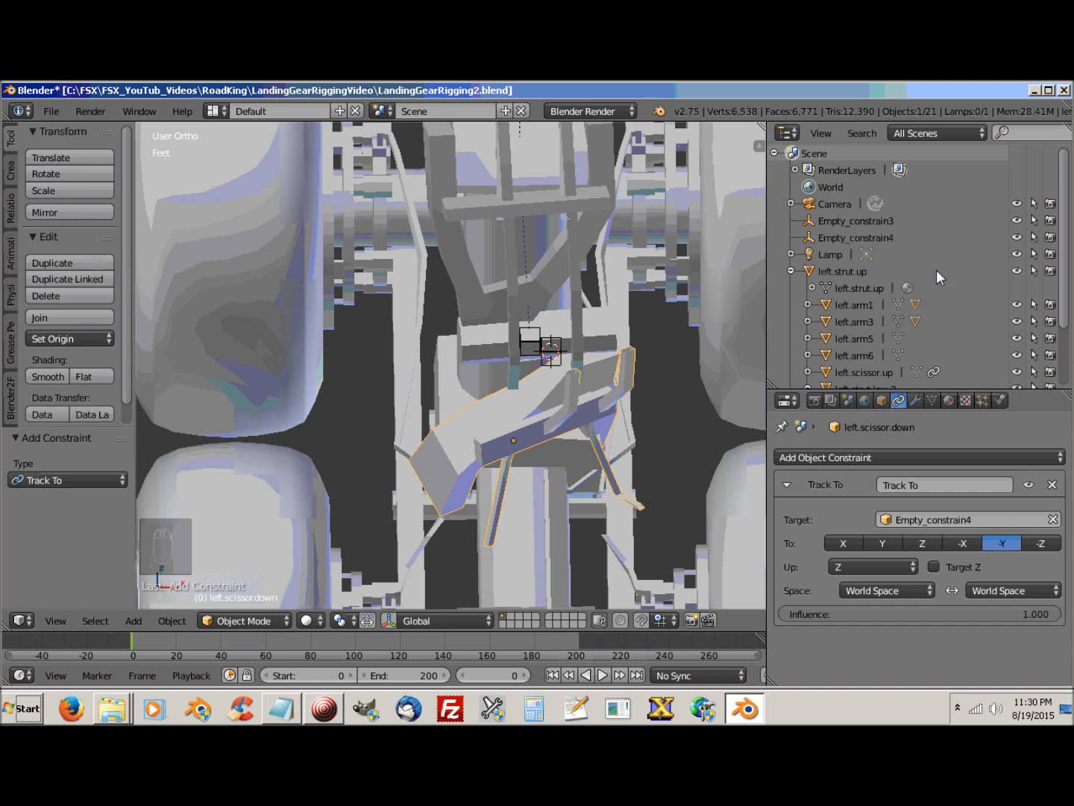
left_click(870, 237)
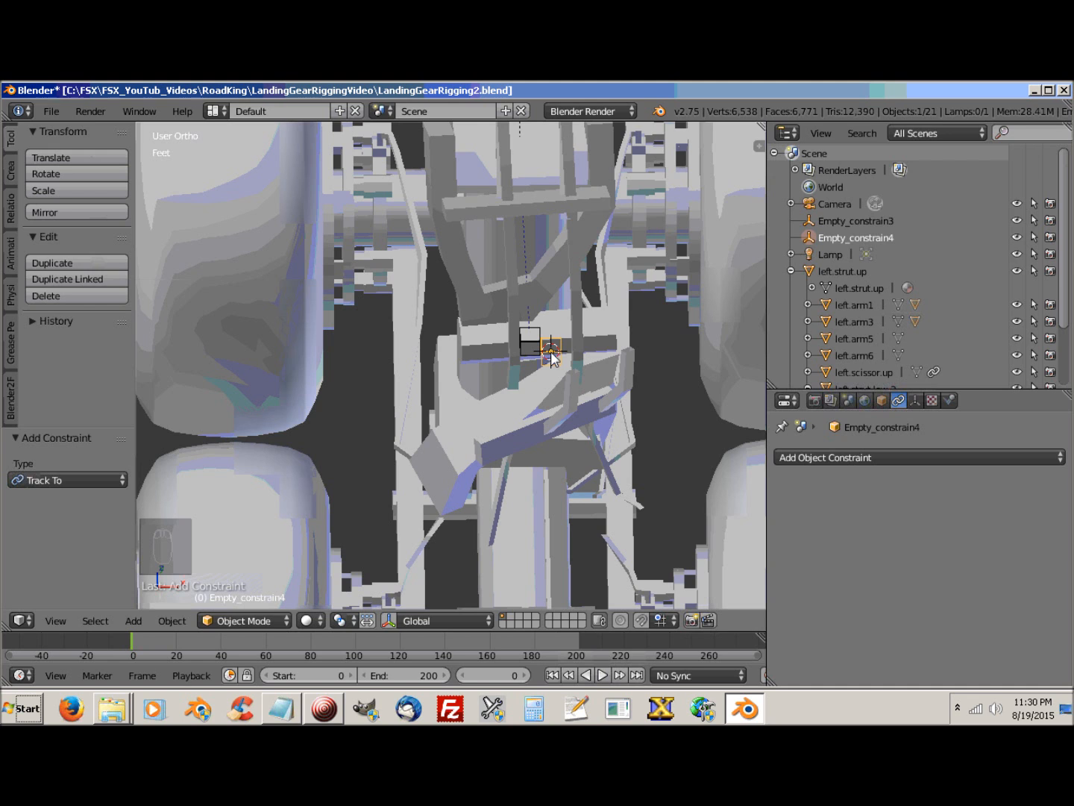
key("KP_7")
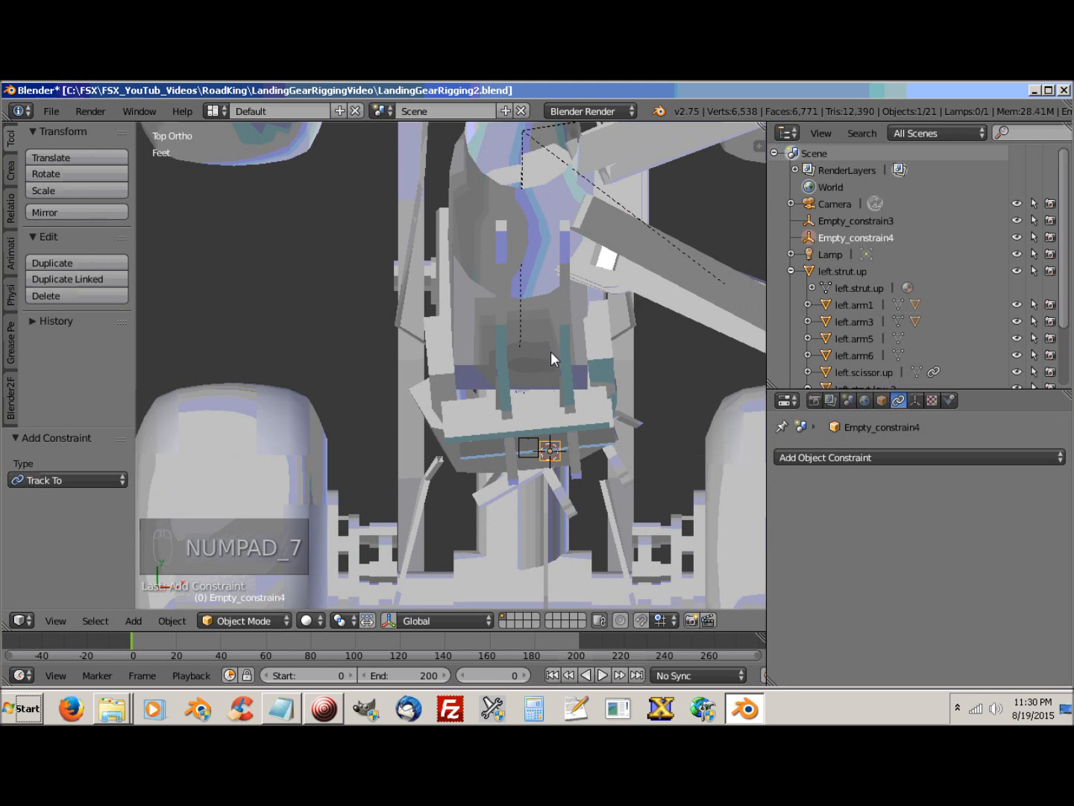
key("z")
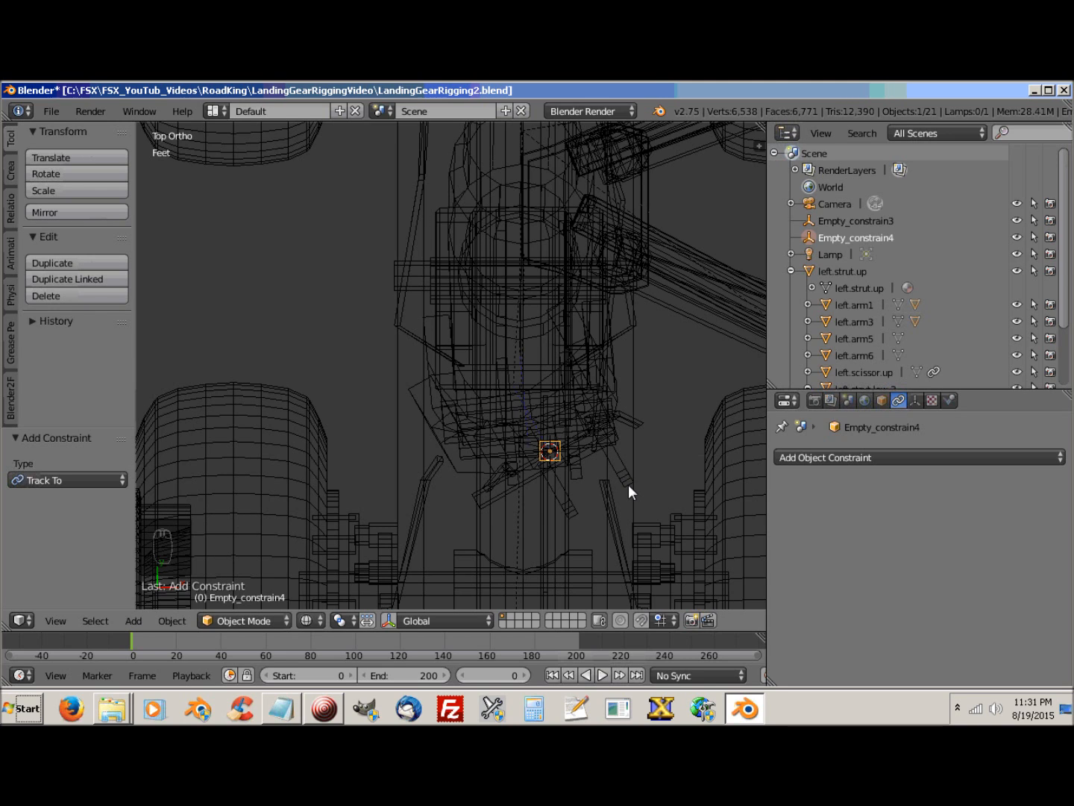
key("g")
key("x")
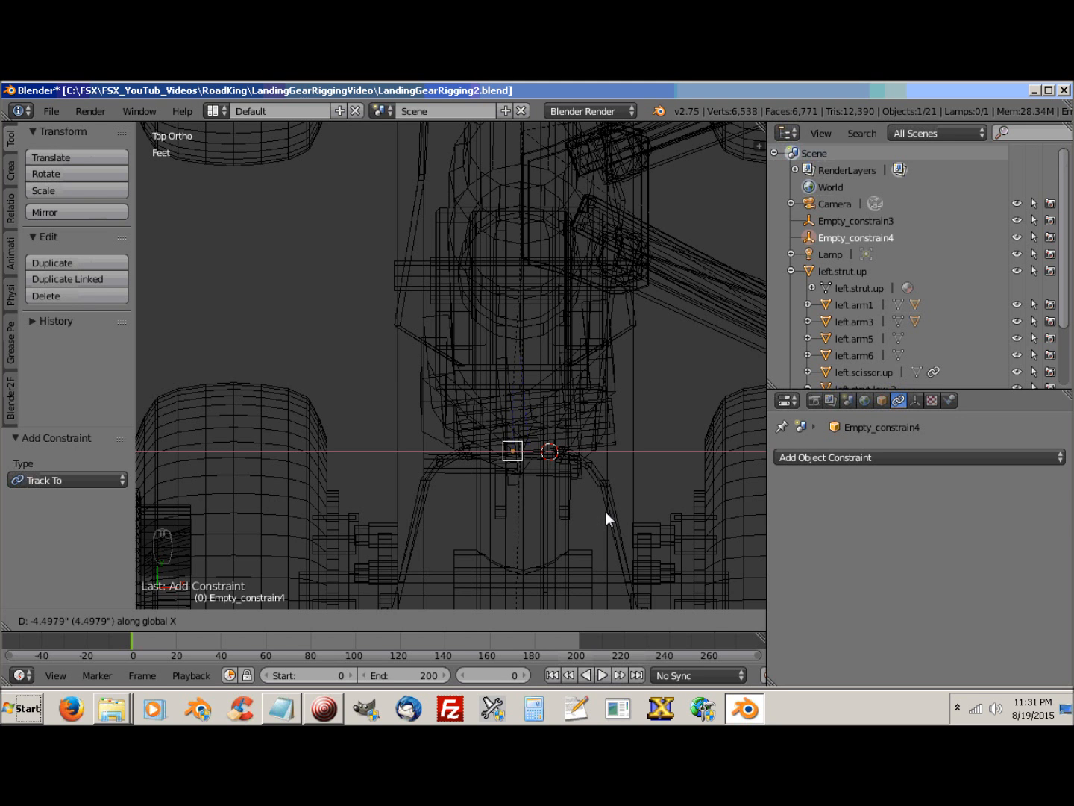
left_click(605, 511)
key("z")
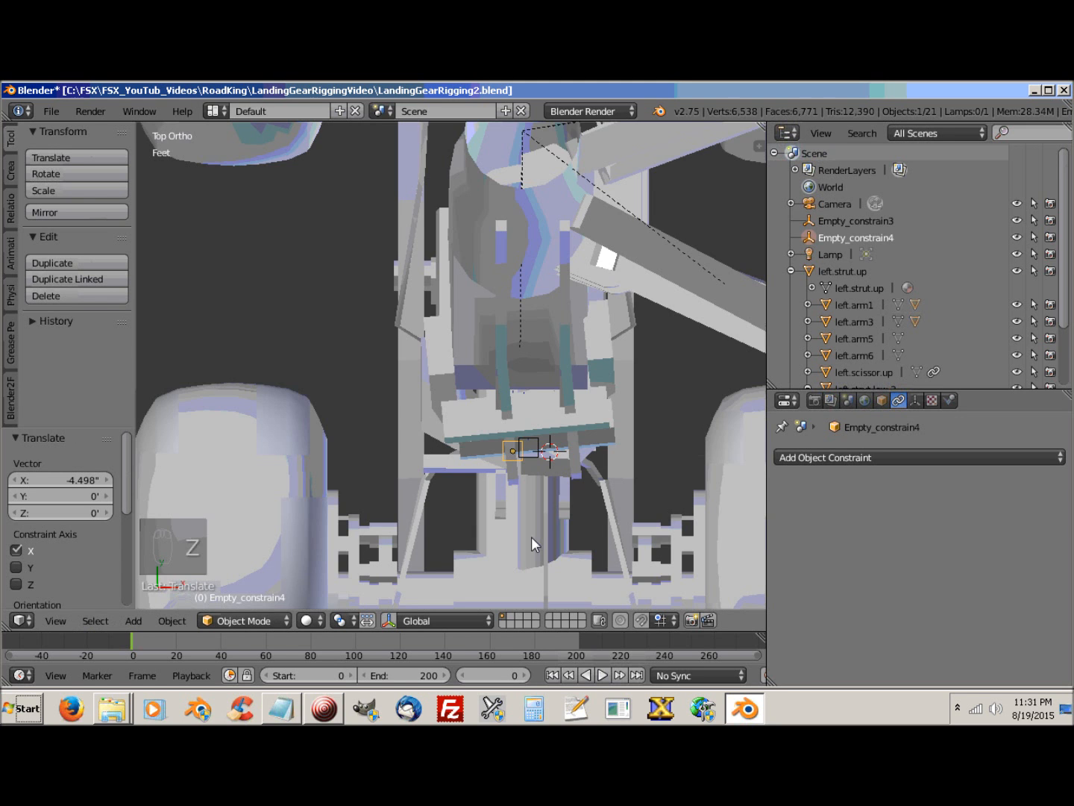
Step: Move Empty_constrain4 freely by about 0.4 inches in X, 3.1 inches in Y and 1.65 inches in Z, and save the file
mouse_move(530, 537)
middle_mouse_down()
mouse_move(653, 427)
mouse_move(686, 384)
mouse_move(508, 403)
mouse_move(407, 439)
mouse_move(513, 521)
mouse_move(529, 515)
mouse_move(540, 471)
mouse_move(626, 451)
mouse_move(715, 404)
mouse_move(725, 368)
mouse_move(635, 407)
mouse_move(520, 418)
mouse_move(419, 408)
mouse_move(369, 387)
mouse_move(378, 367)
mouse_move(459, 362)
mouse_move(503, 380)
mouse_move(503, 455)
mouse_move(528, 493)
mouse_move(524, 482)
middle_mouse_up()
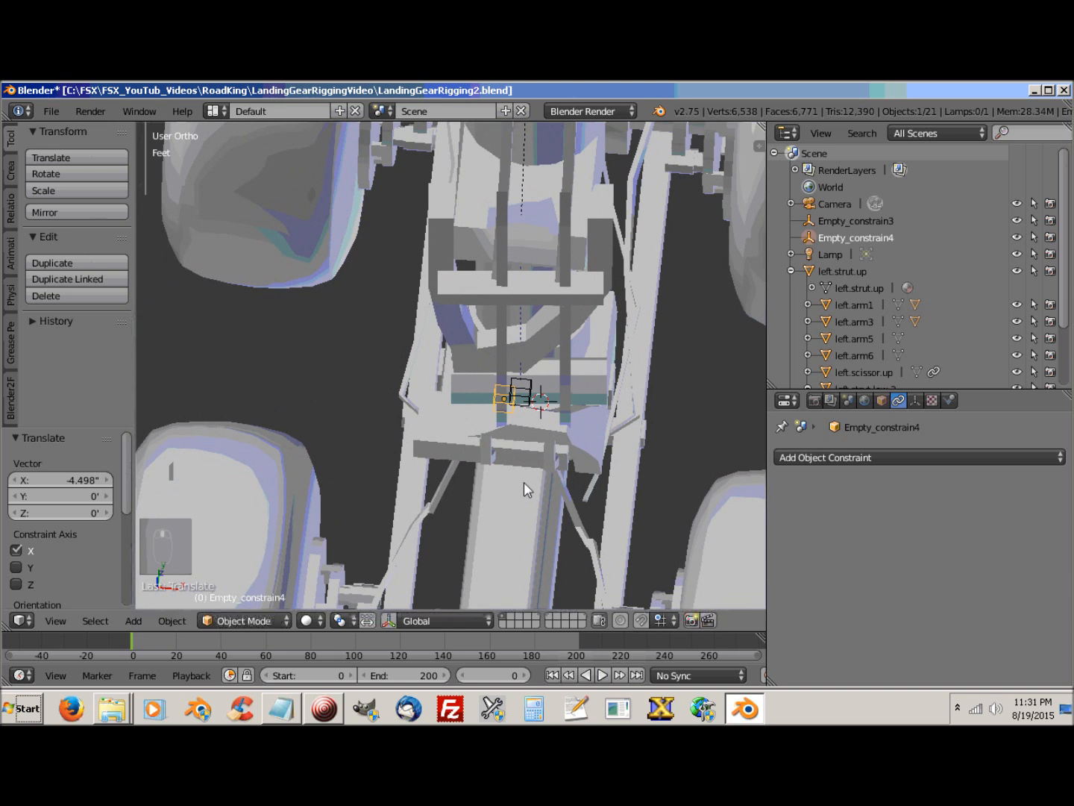
key("g")
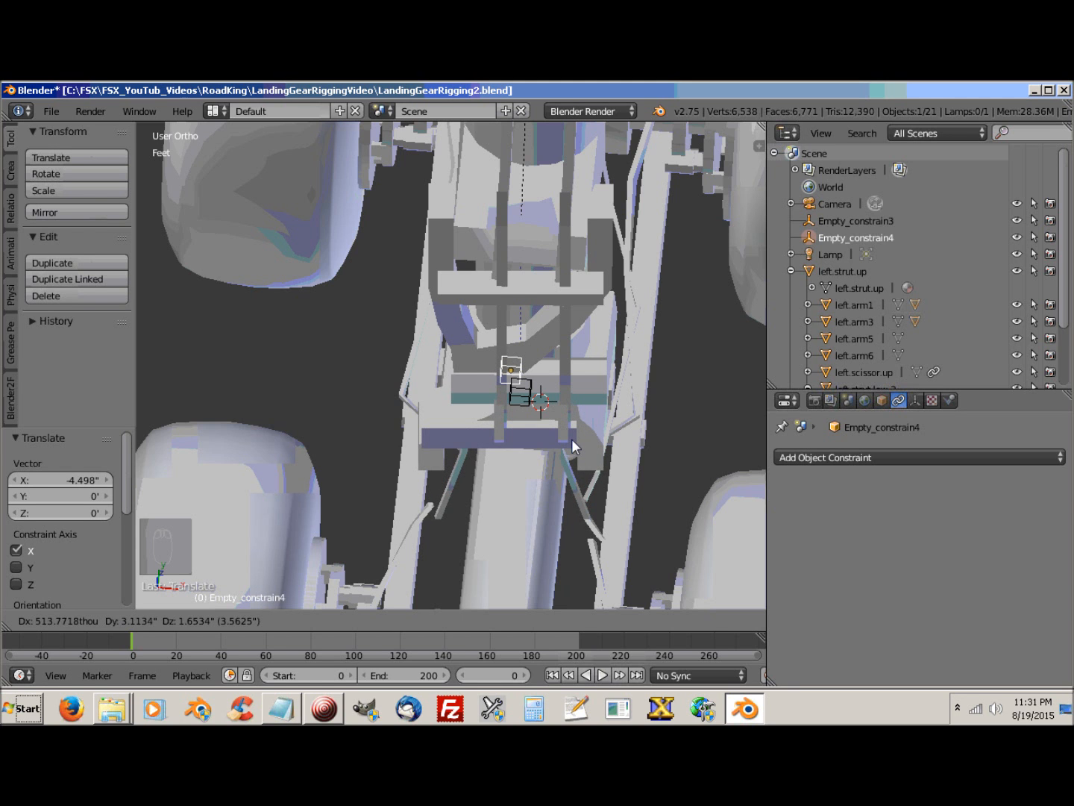
left_click(571, 440)
middle_click_drag(578, 478, 517, 420)
scroll(611, 419, "down", 4)
left_click(51, 110)
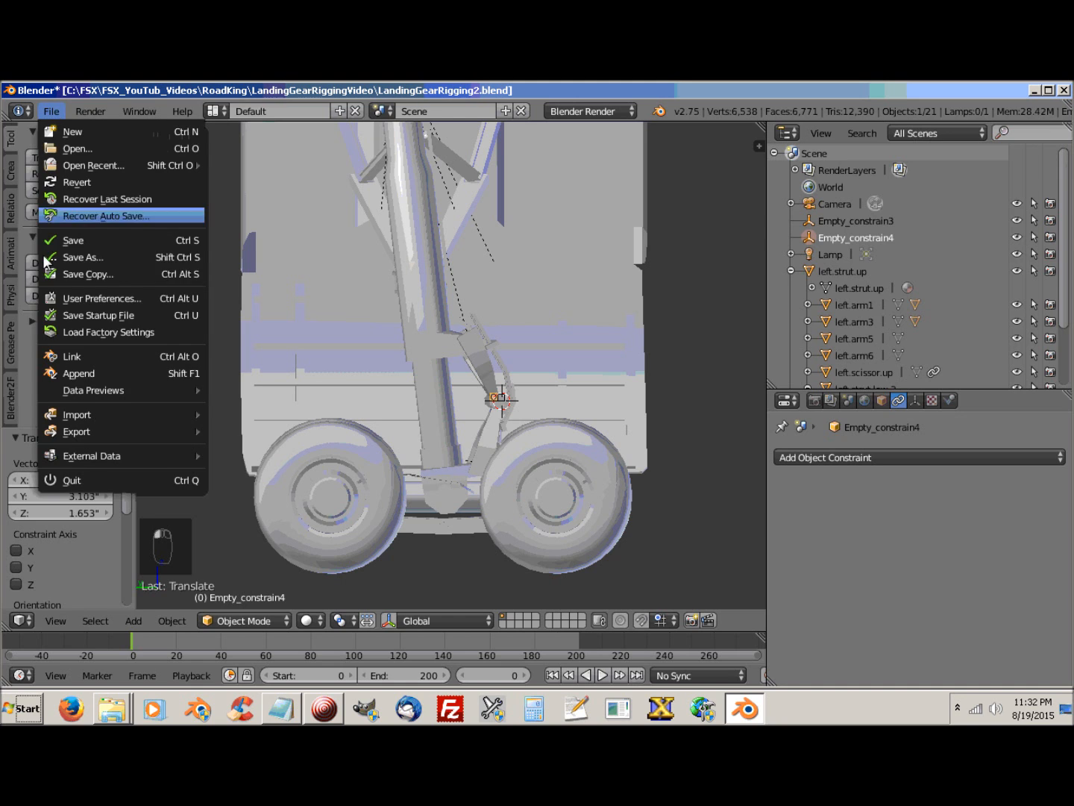
left_click(75, 240)
Step: Test the scissor links by moving the lower strut left.strut.low.2 up and down along the global Z axis
middle_click_drag(449, 456, 553, 534)
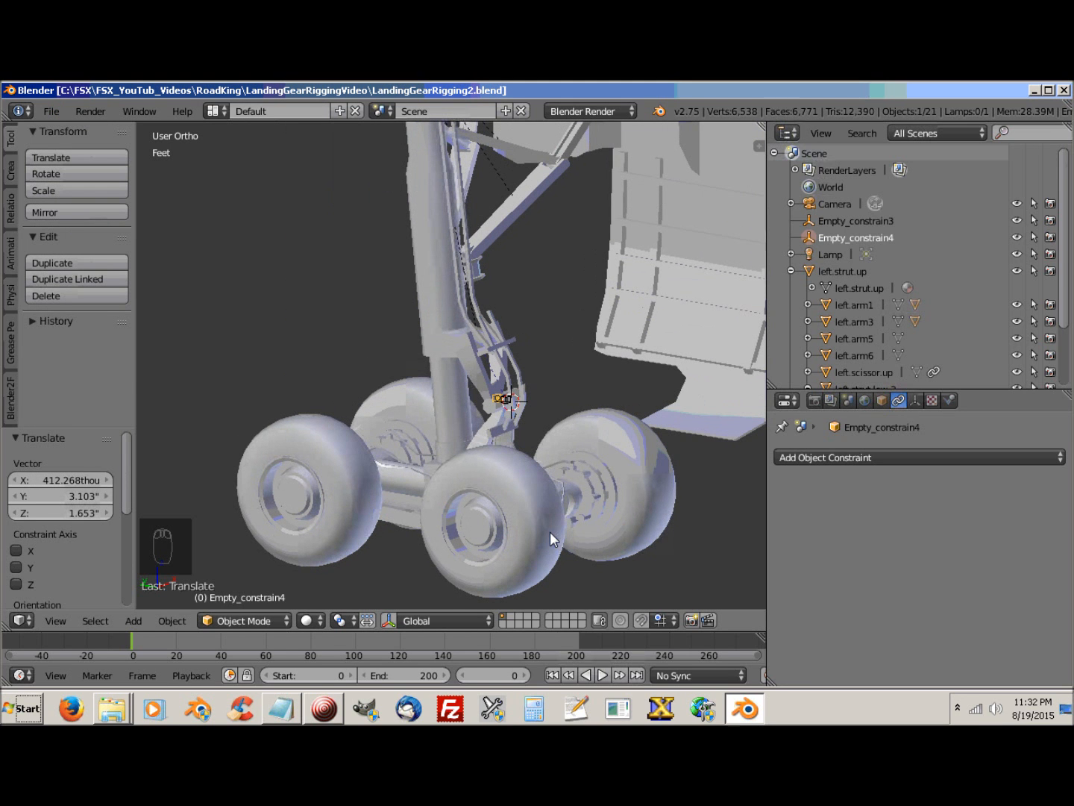
scroll(550, 532, "up", 6)
middle_click_drag(547, 532, 440, 469, "shift")
scroll(439, 452, "down", 4)
right_click(387, 377)
scroll(394, 370, "down", 3)
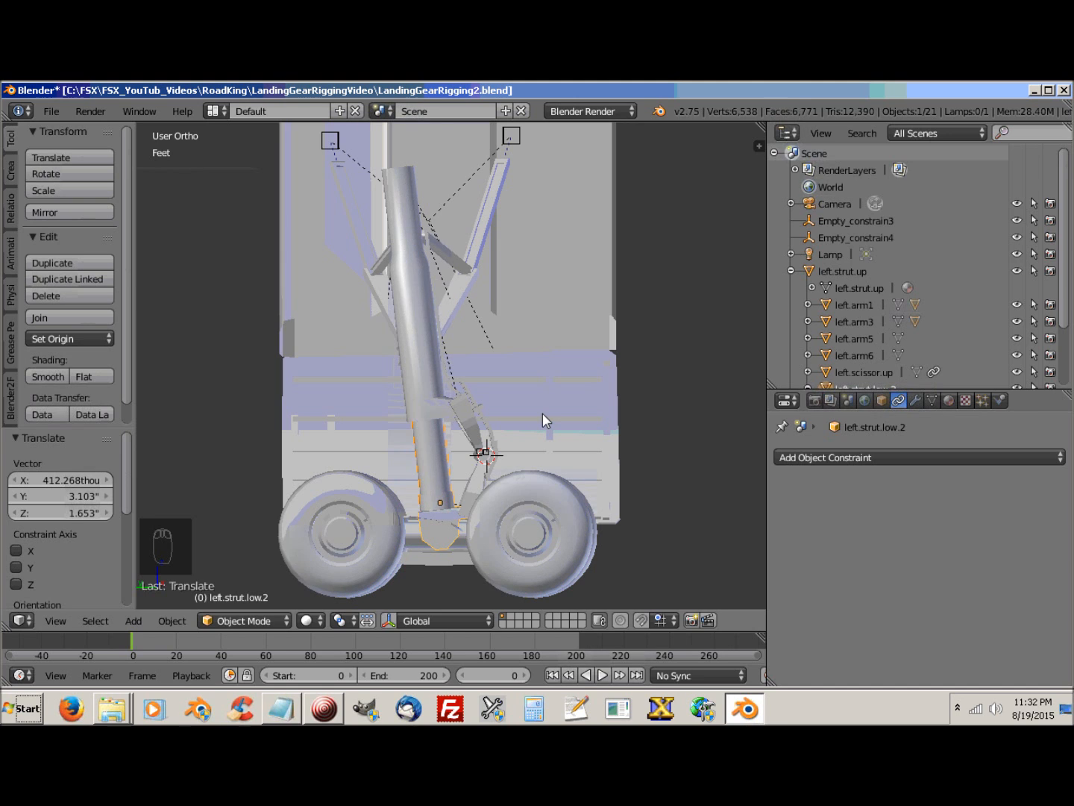
key("g")
key("z")
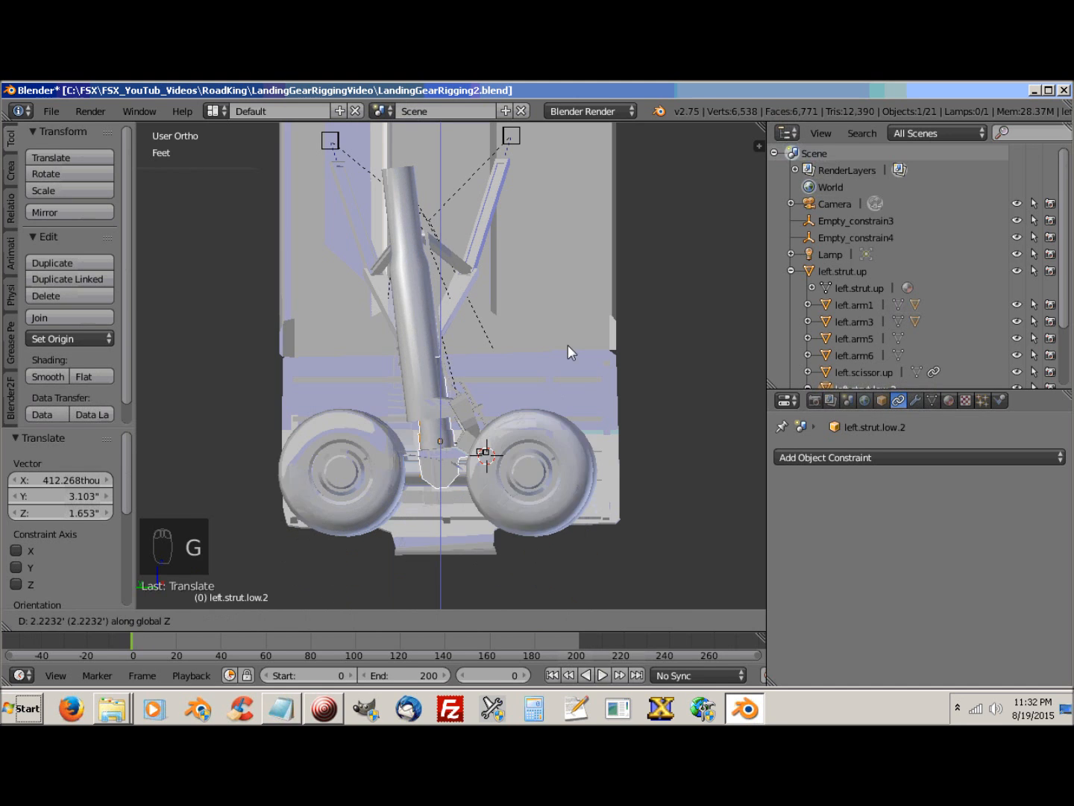
mouse_move(562, 455)
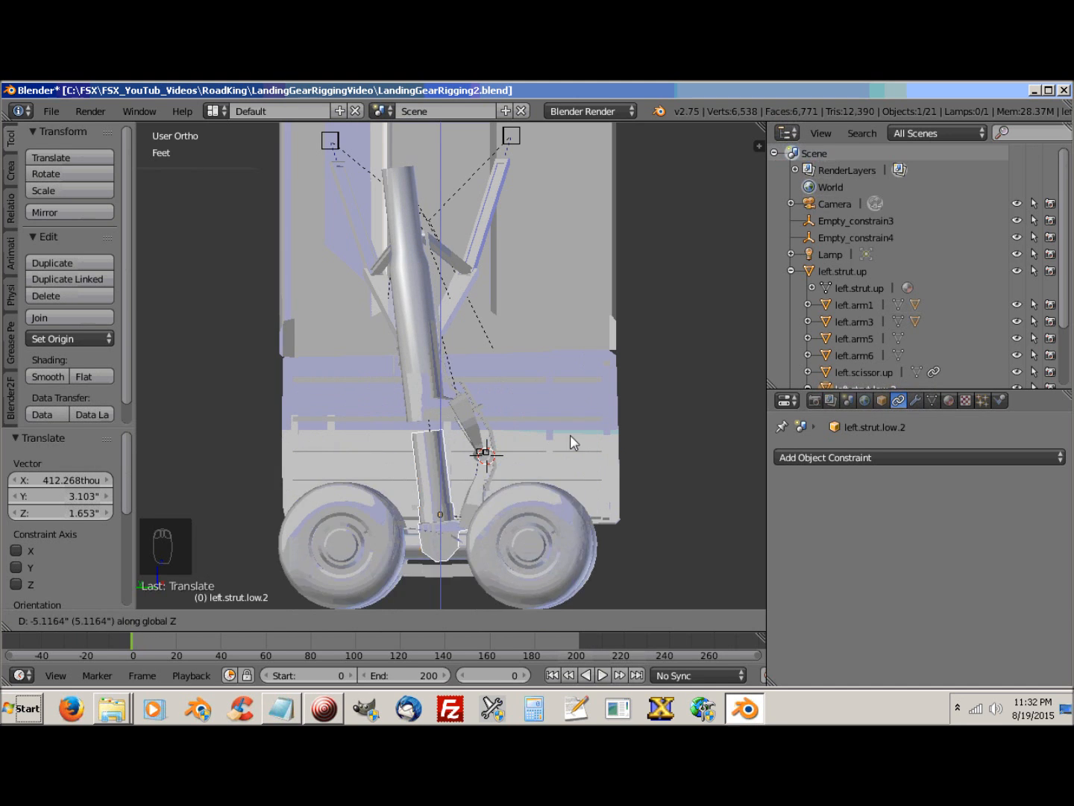
mouse_move(596, 355)
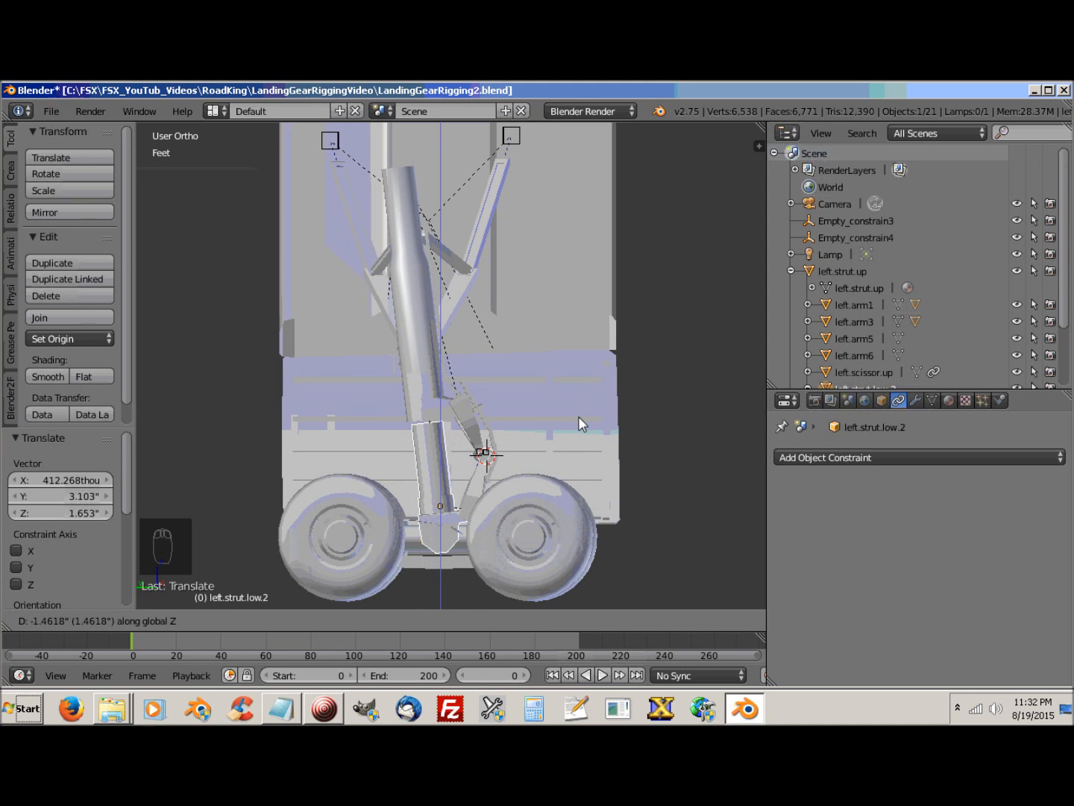
left_click(578, 416)
Step: Snap the 3D cursor to the lower strut left.strut.low.2
scroll(554, 478, "up", 5)
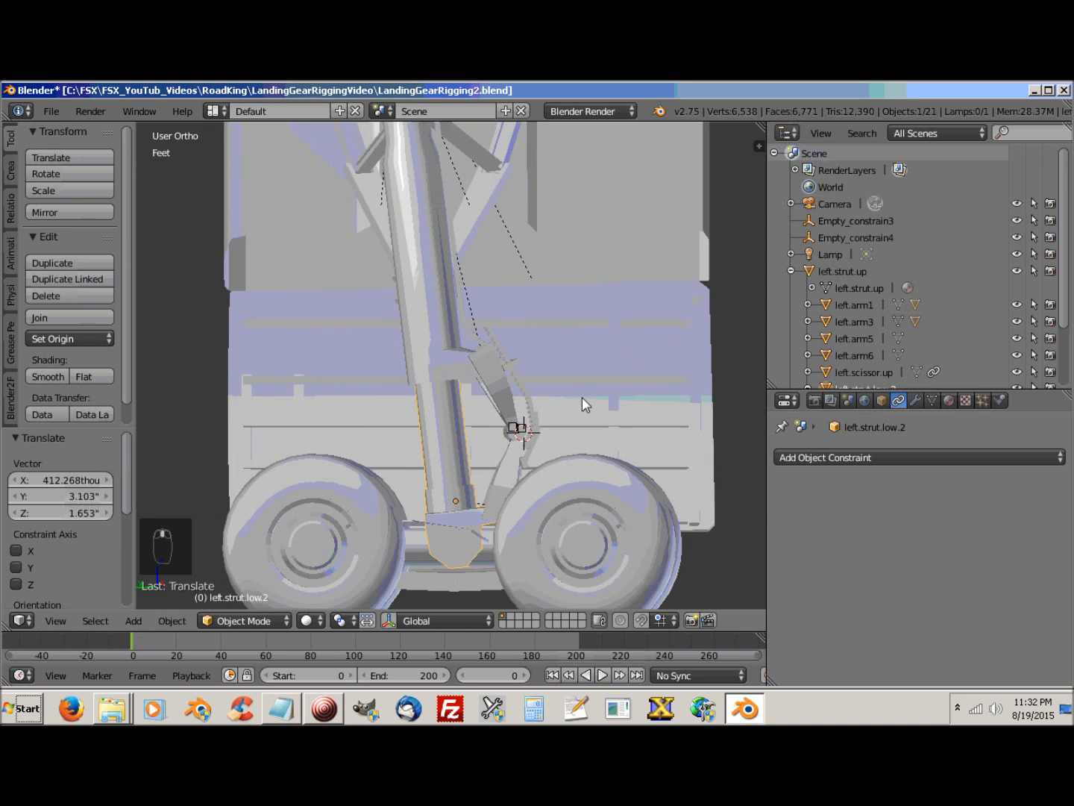
middle_click_drag(555, 460, 541, 372, "shift")
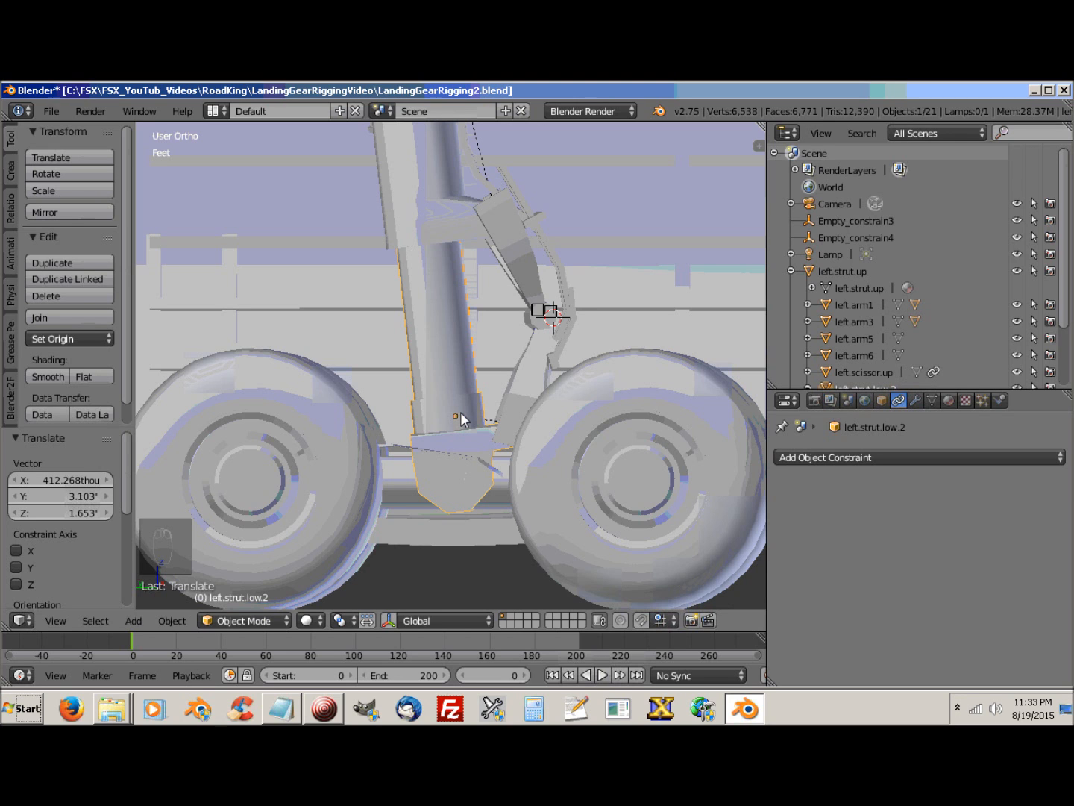
key("shift+s")
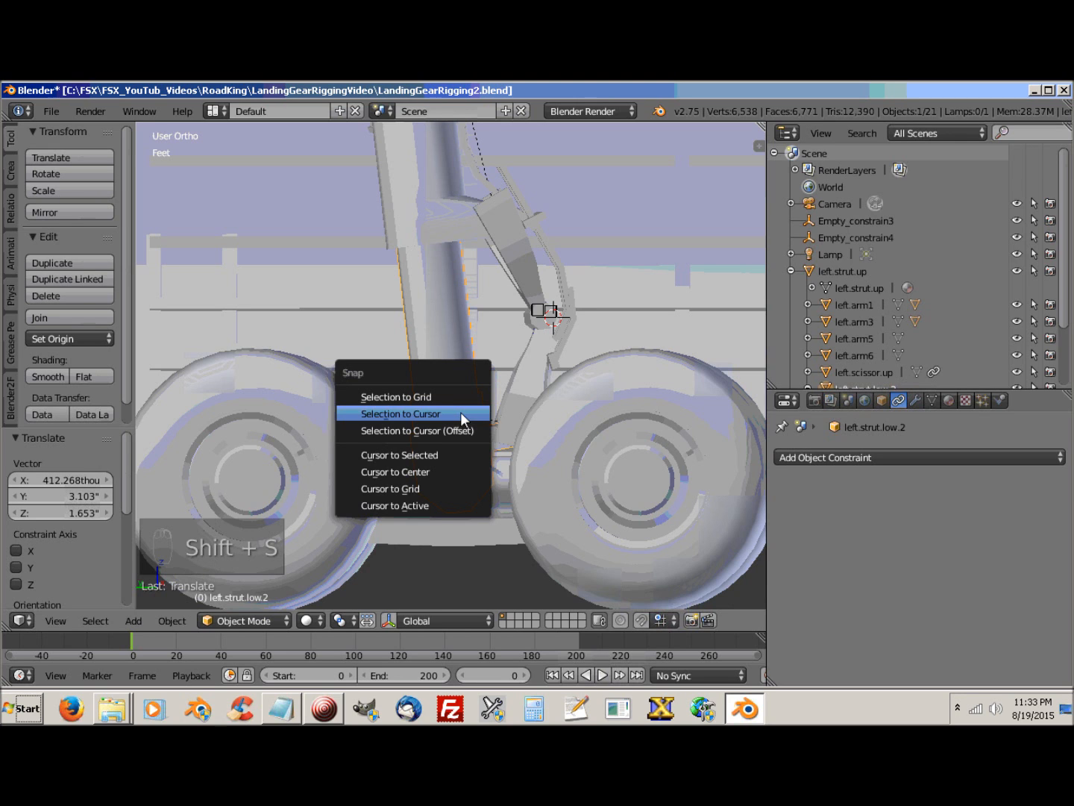
left_click(396, 453)
scroll(548, 471, "down", 1)
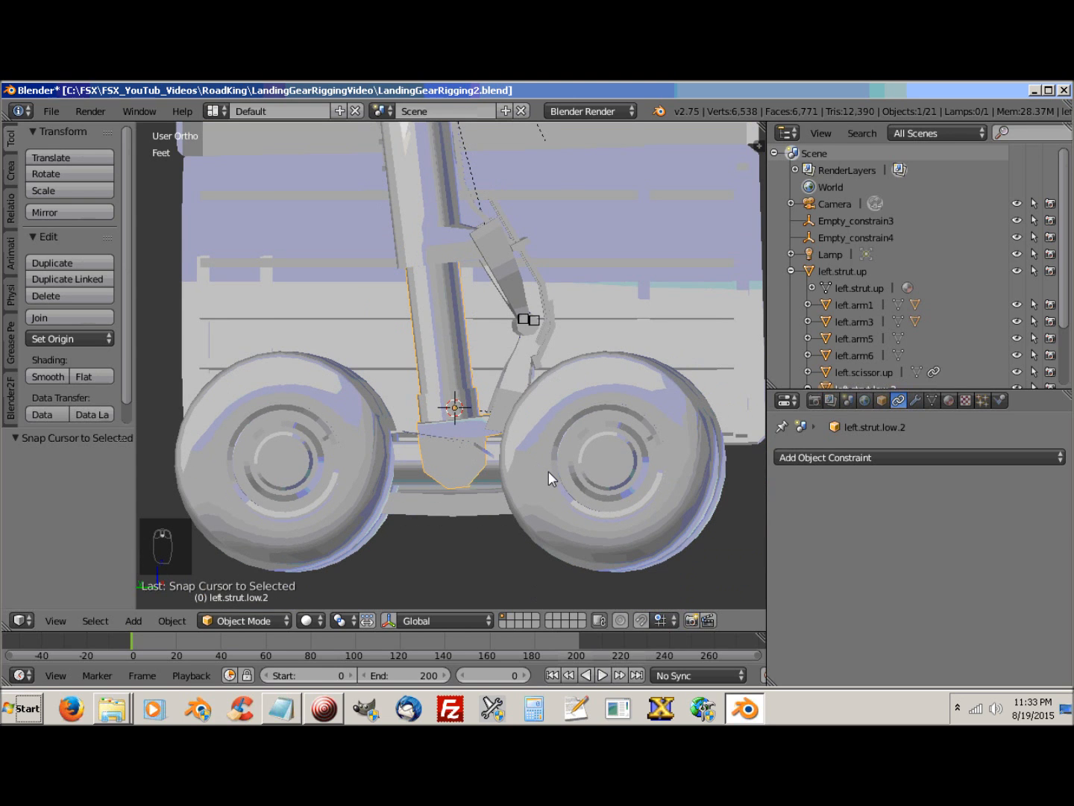
Step: Add a mesh cube at the 3D cursor on the lower strut
key("shift+a")
mouse_move(548, 472)
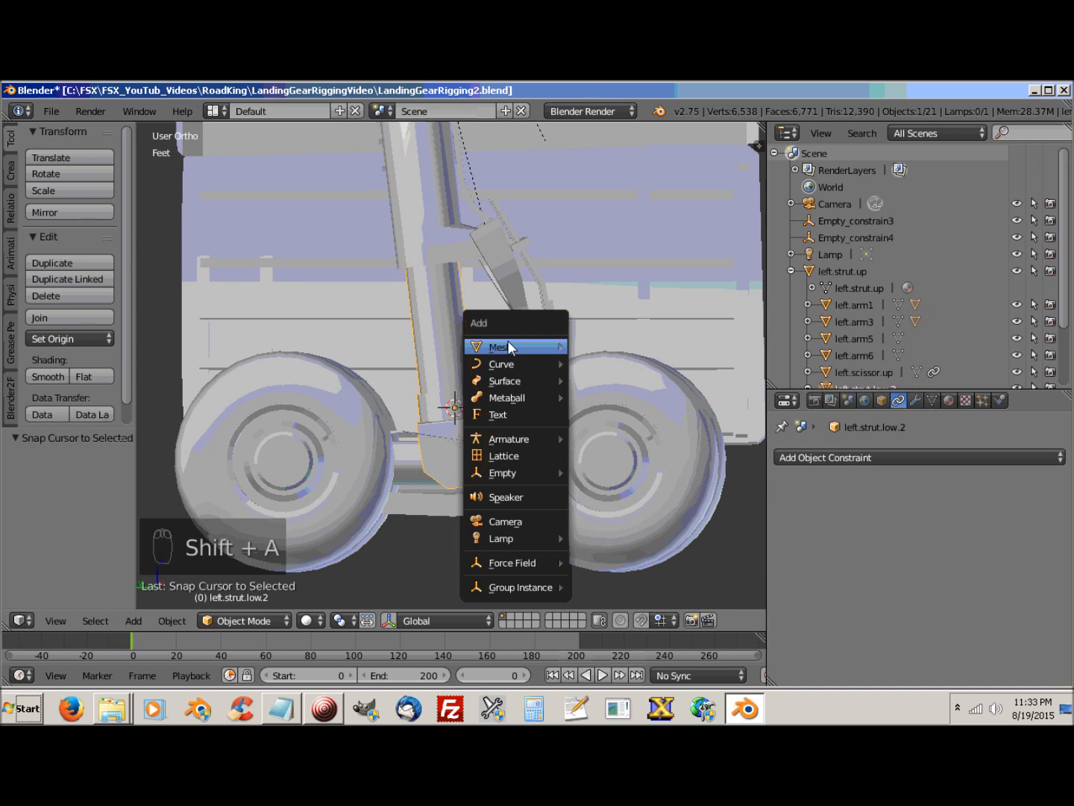
mouse_move(507, 347)
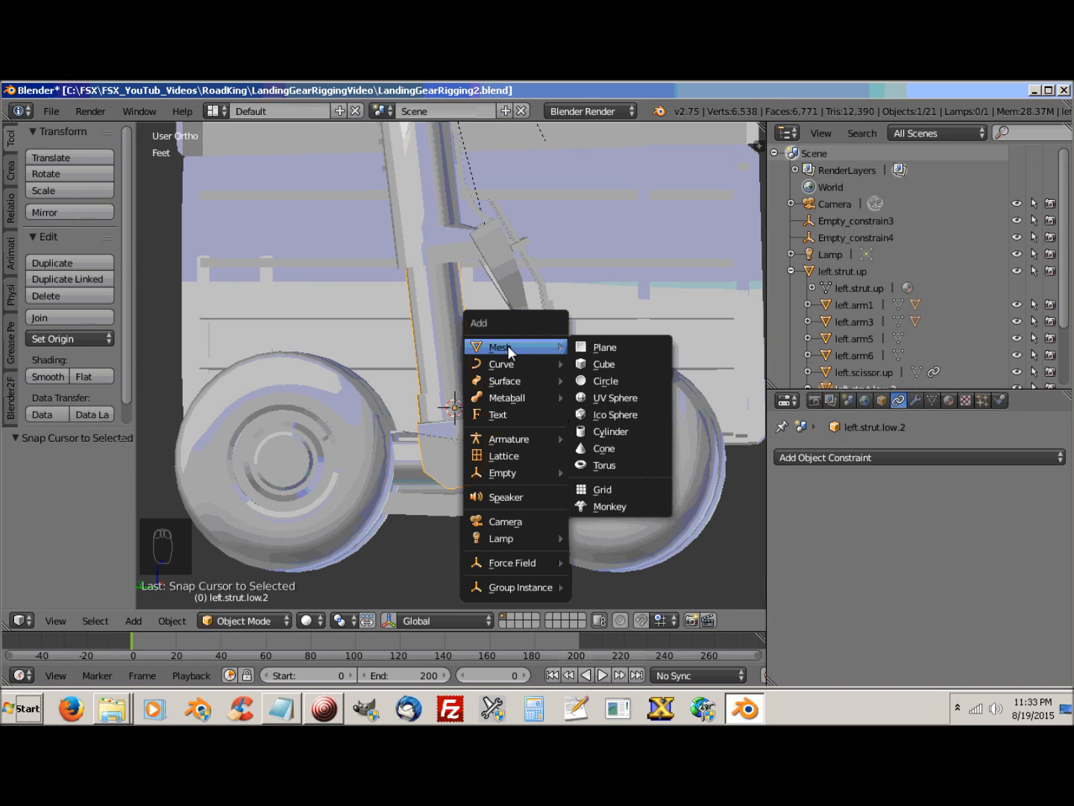
left_click(602, 365)
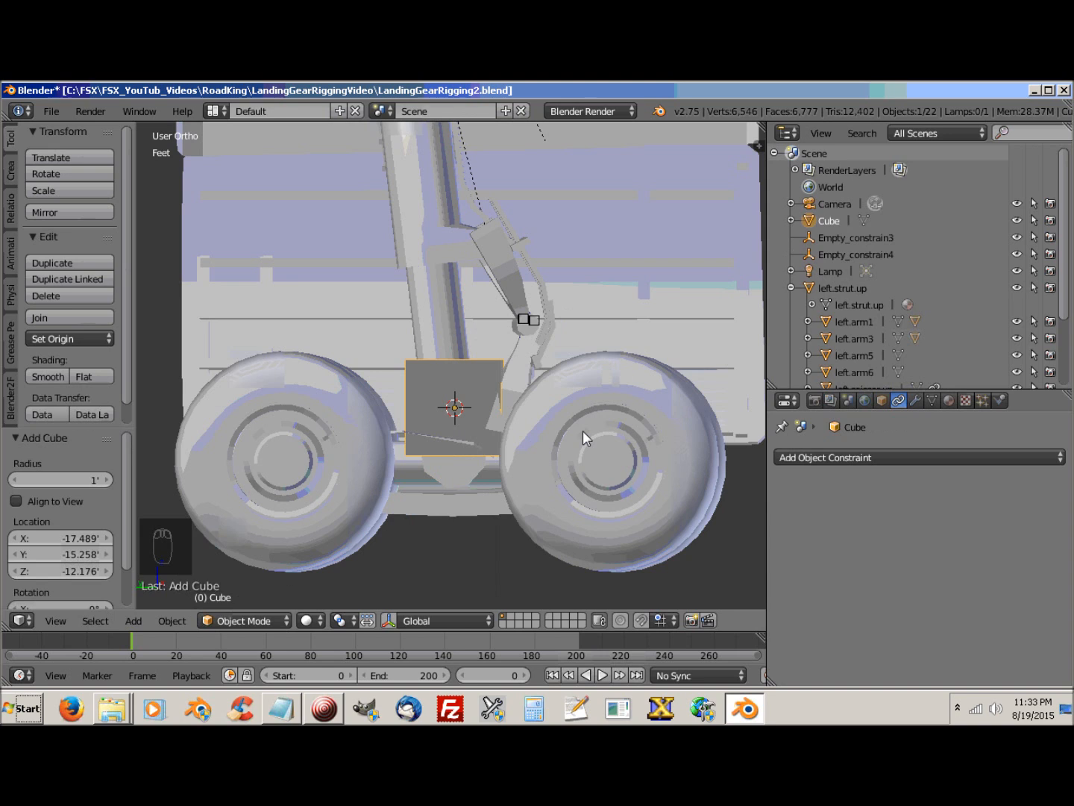
Step: Scale the cube by about 3 along the global Z axis, and shrink it uniformly to about 0.36
key("s")
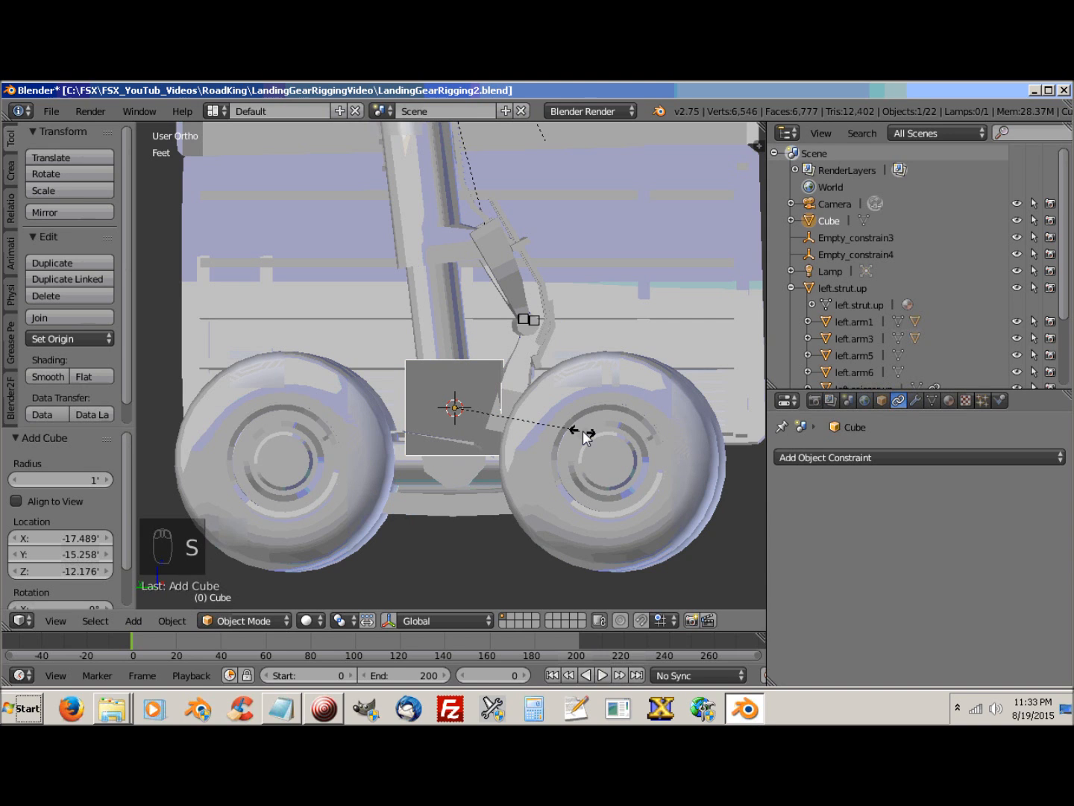
key("z")
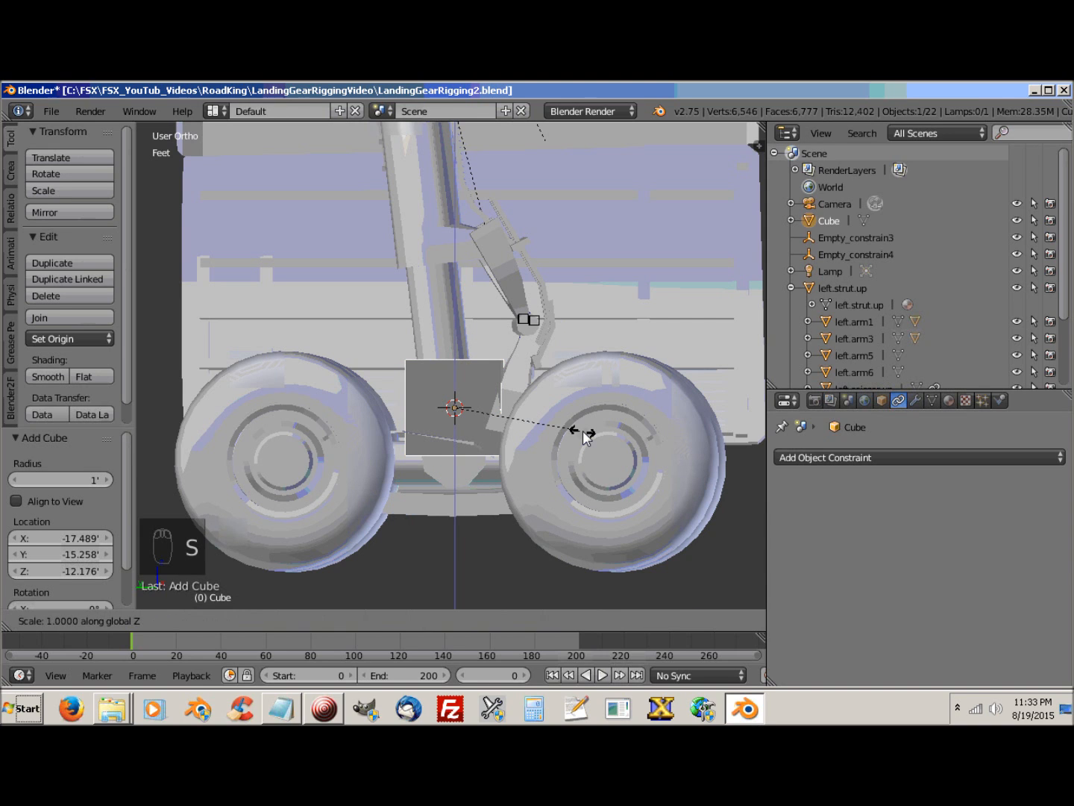
left_click(216, 473)
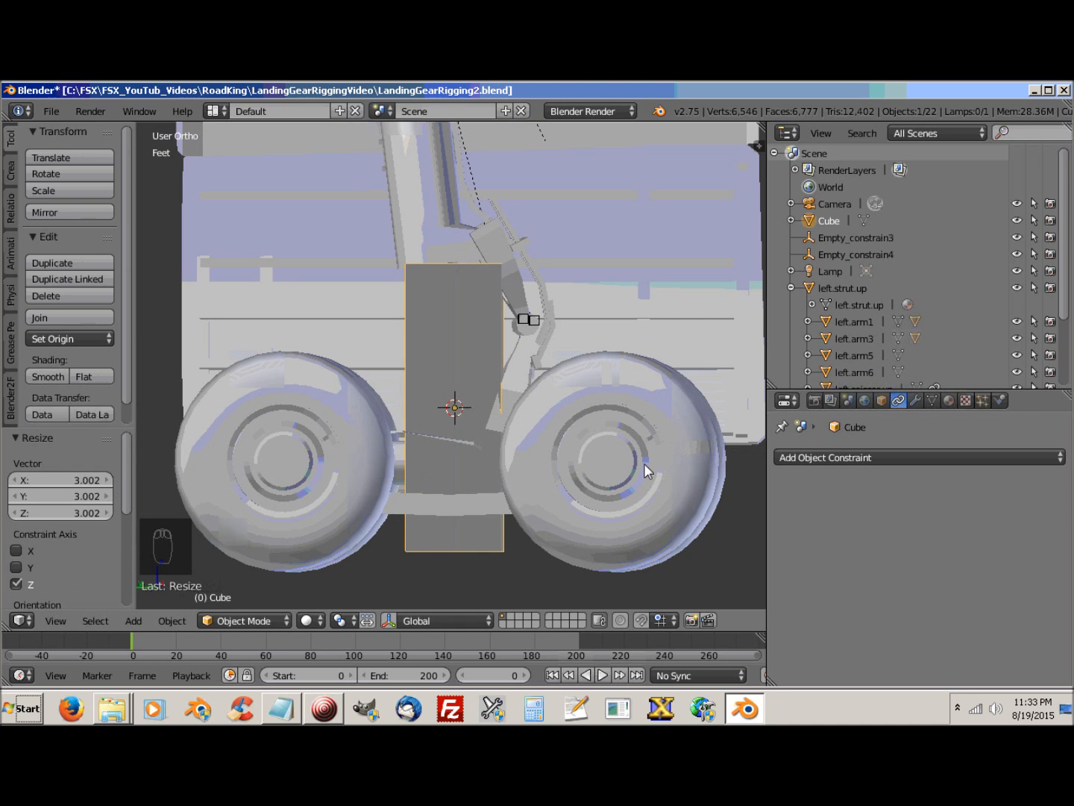
key("s")
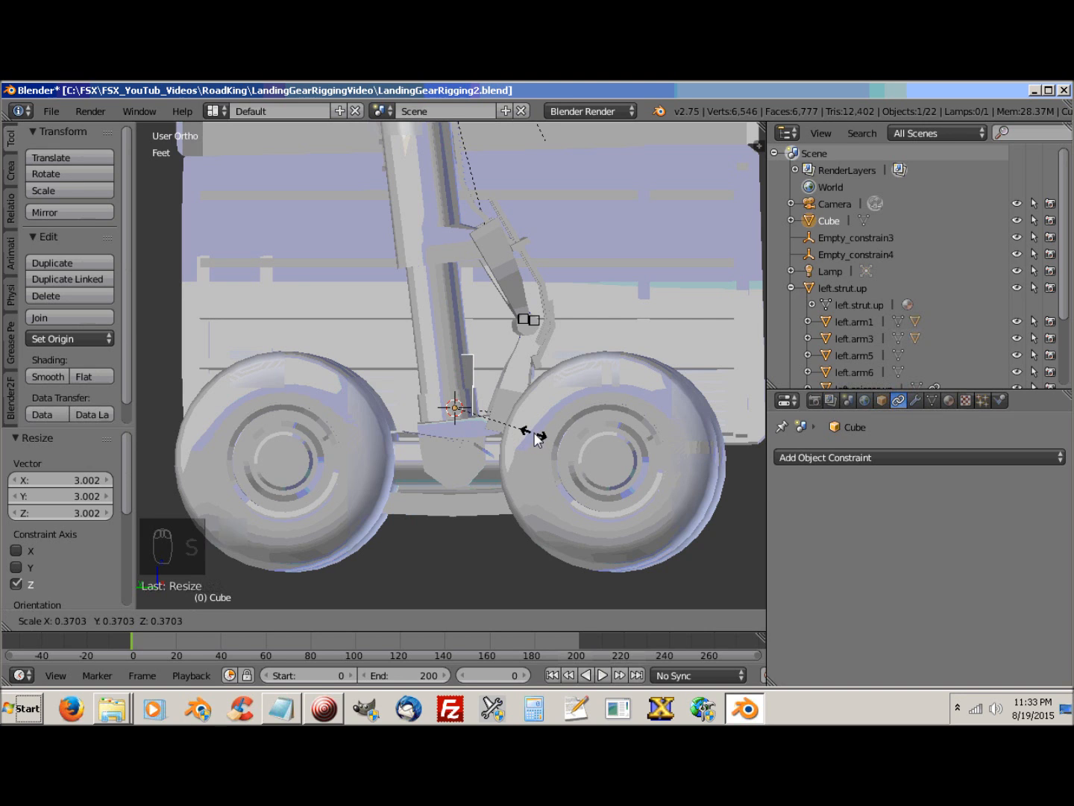
left_click(529, 437)
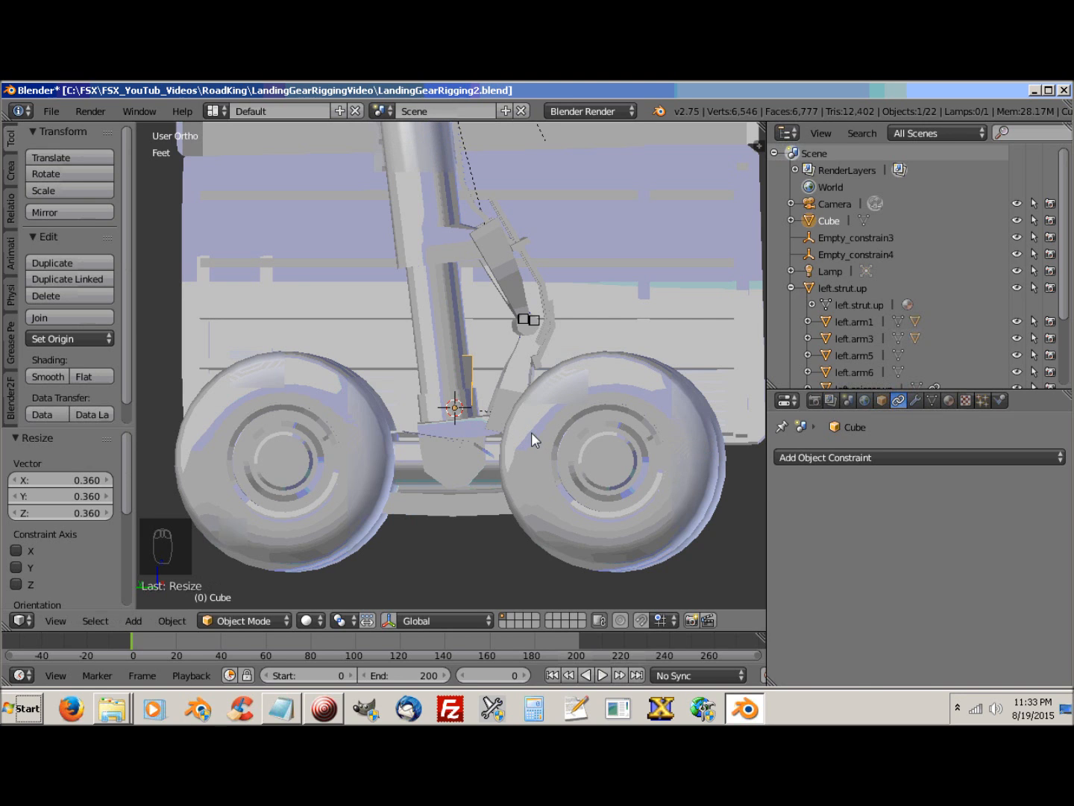
Step: Turn on X-Ray display for the cube
left_click(881, 400)
scroll(1067, 514, "down", 6)
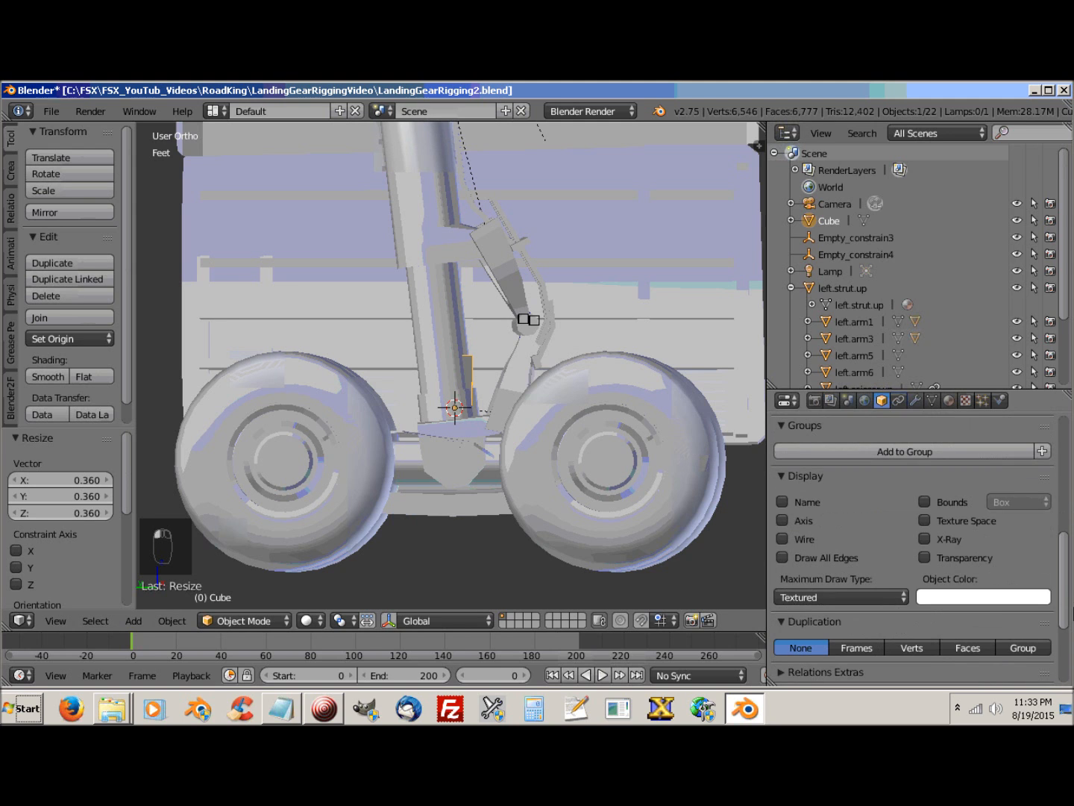
left_click(924, 538)
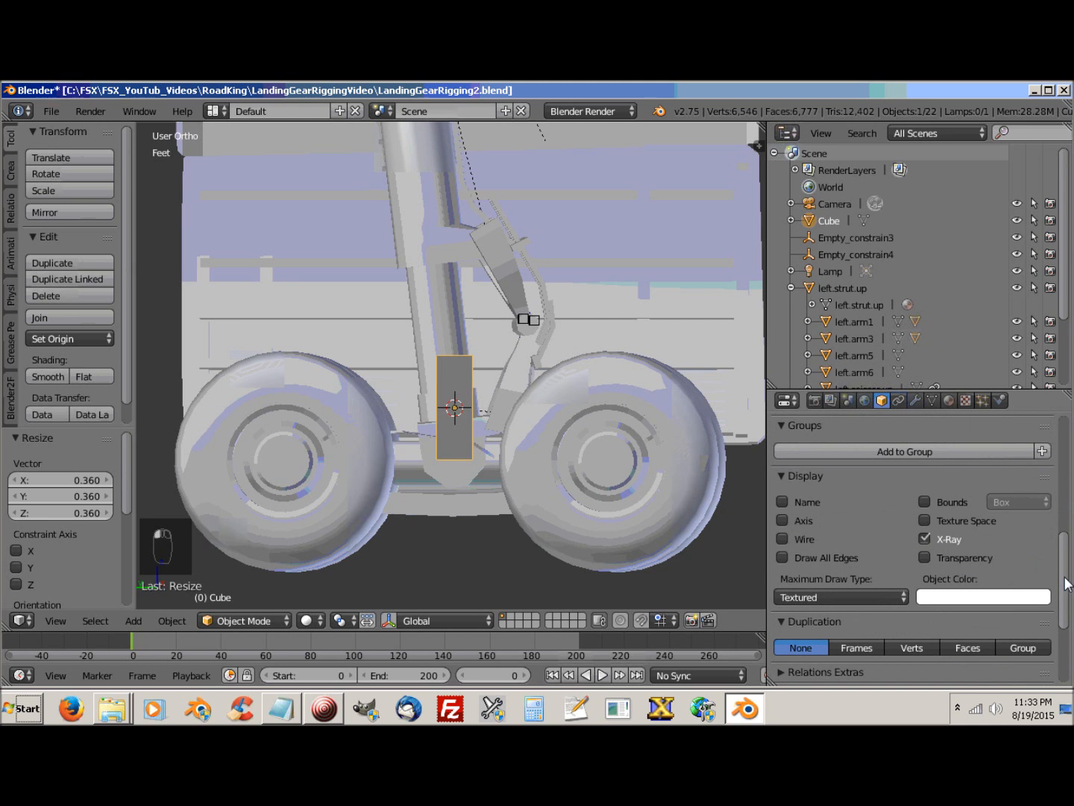
Step: Apply the cube's scale
scroll(1066, 584, "up", 6)
scroll(363, 483, "up", 4)
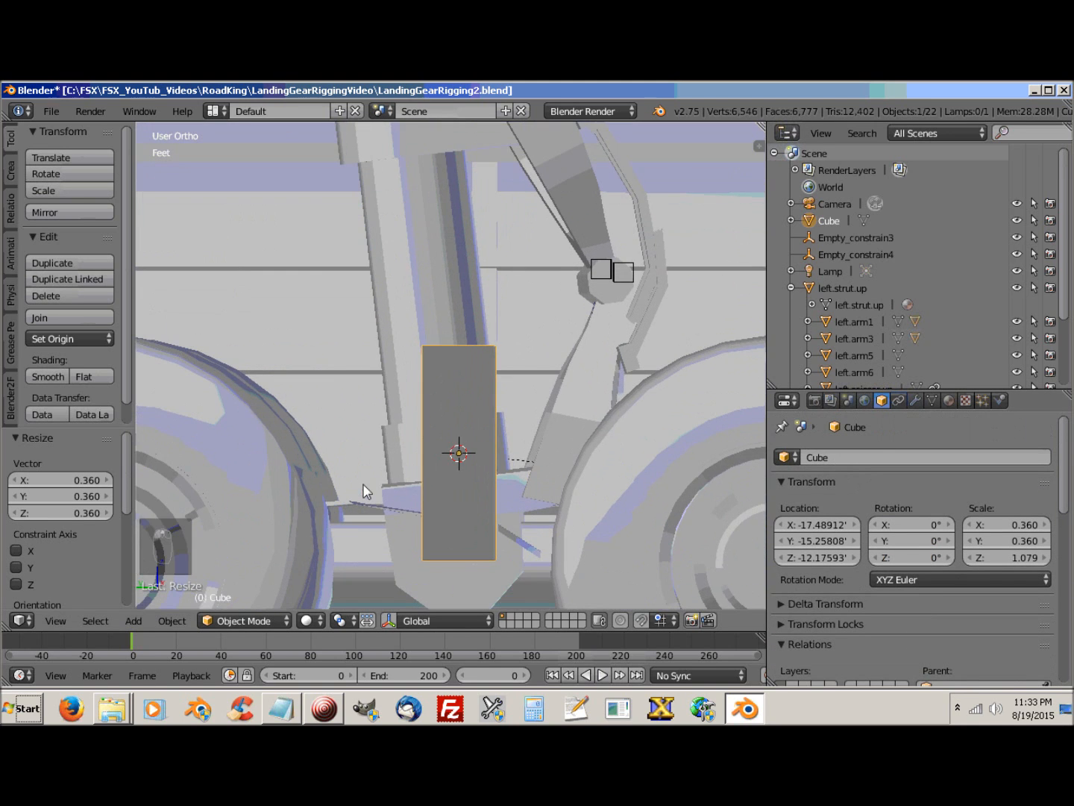
middle_click_drag(412, 485, 372, 393, "shift")
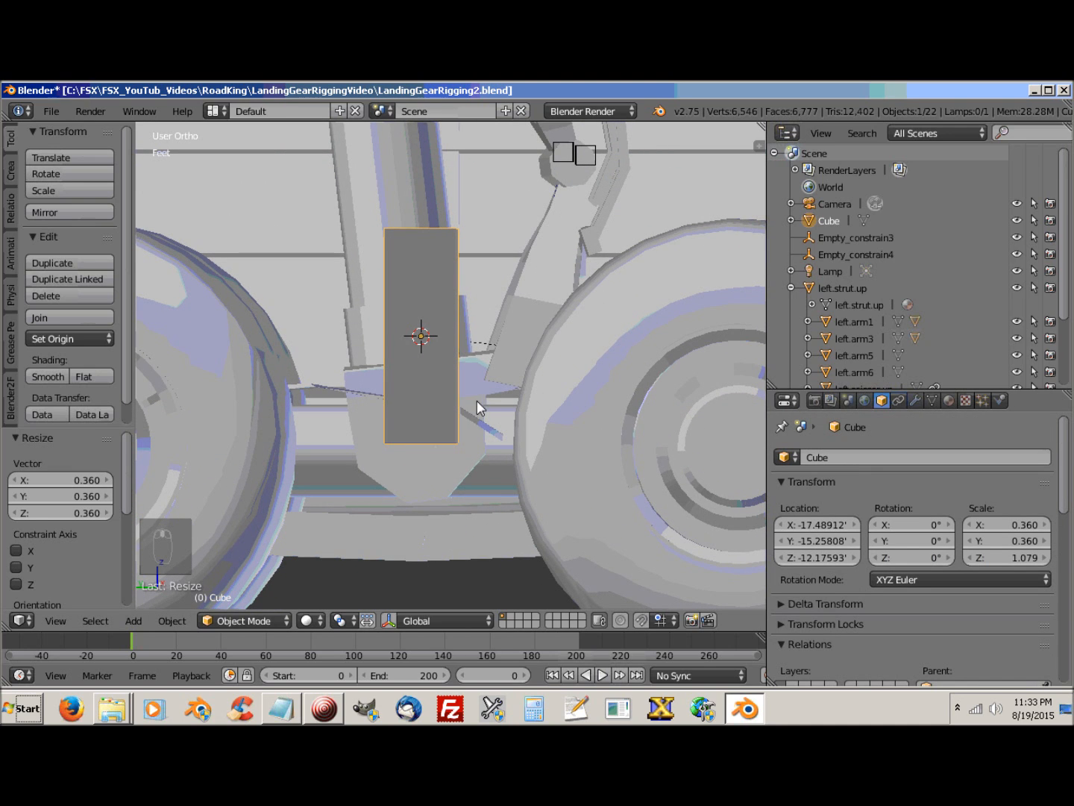
key("shift+a")
mouse_move(480, 406)
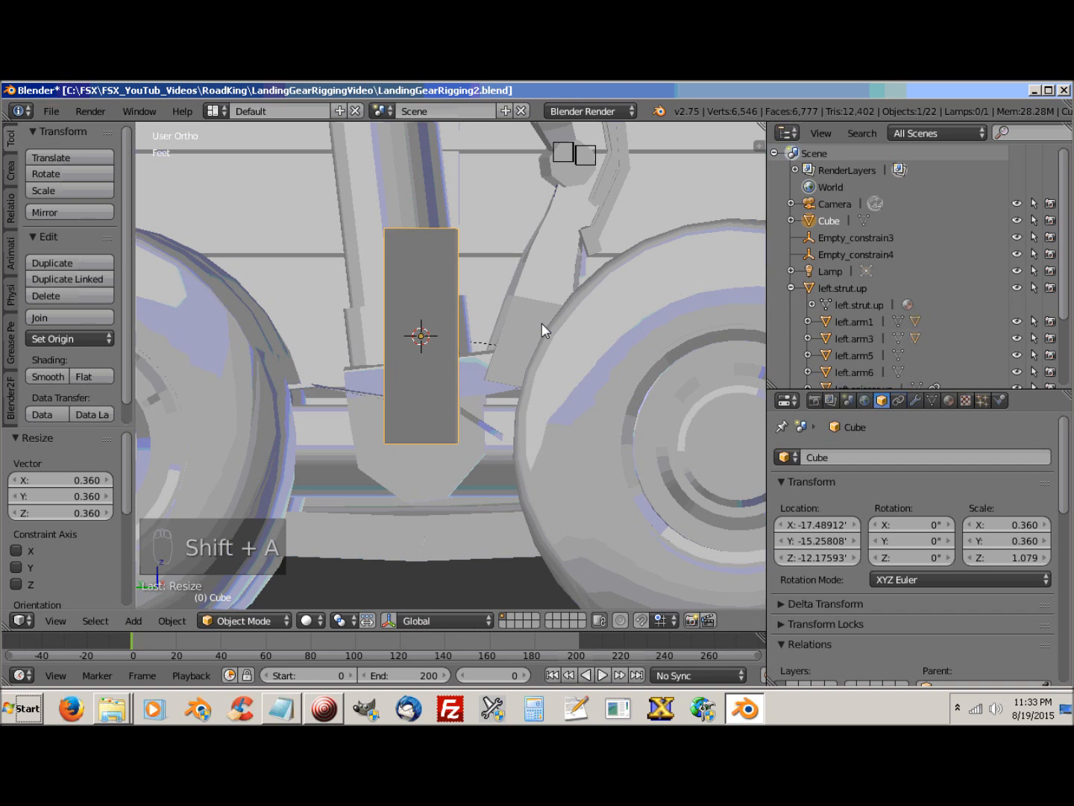
key("ctrl+a")
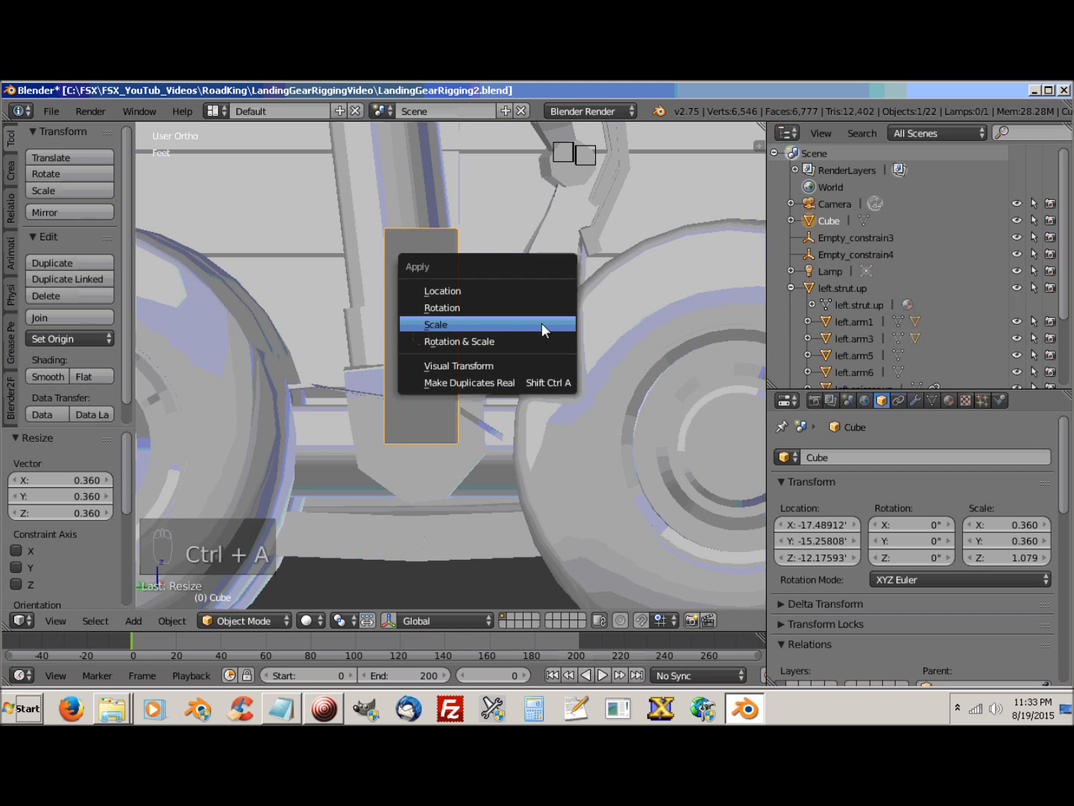
left_click(446, 324)
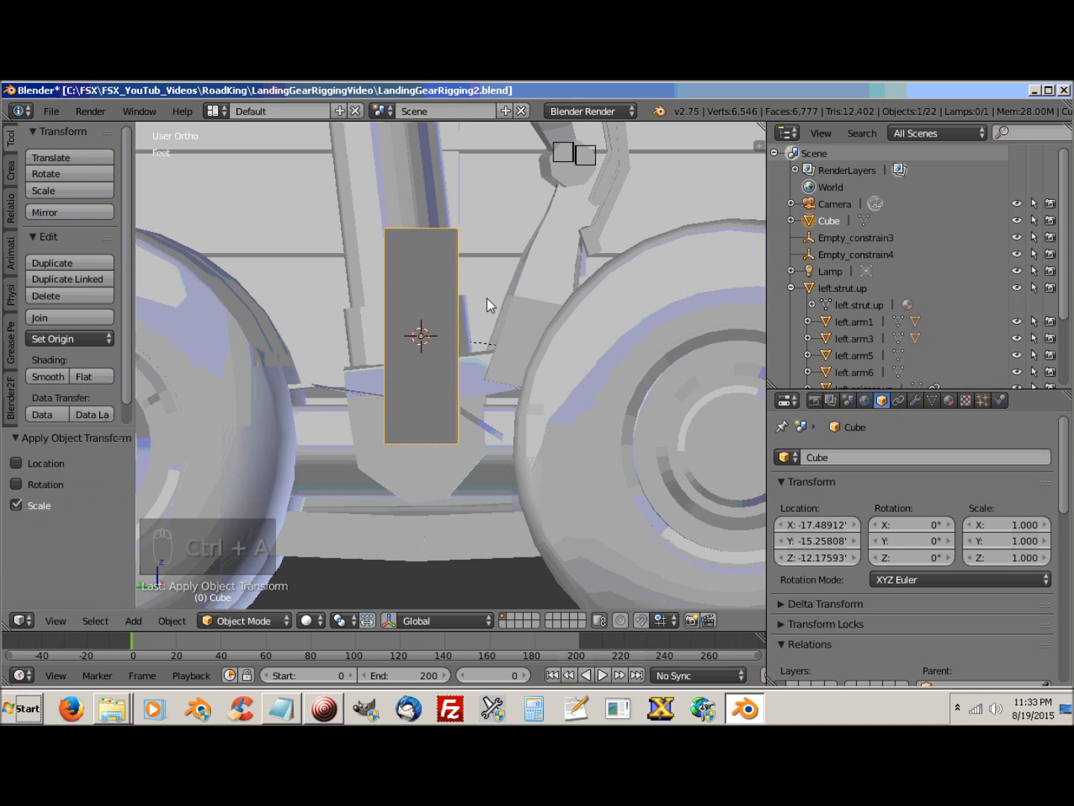
Step: Move the cube up over the lower strut's shaft by about -0.19 inches in X, 4.28 inches in Y and 1.43 feet in Z
middle_click_drag(485, 313, 527, 461, "shift")
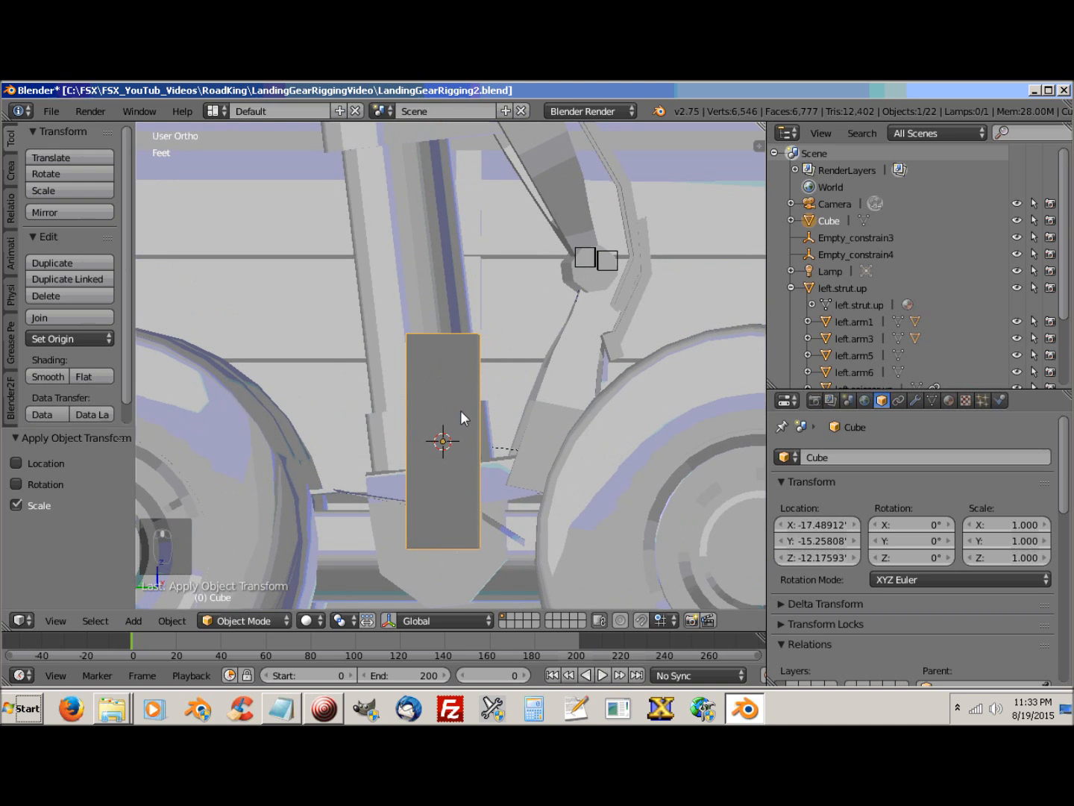
key("g")
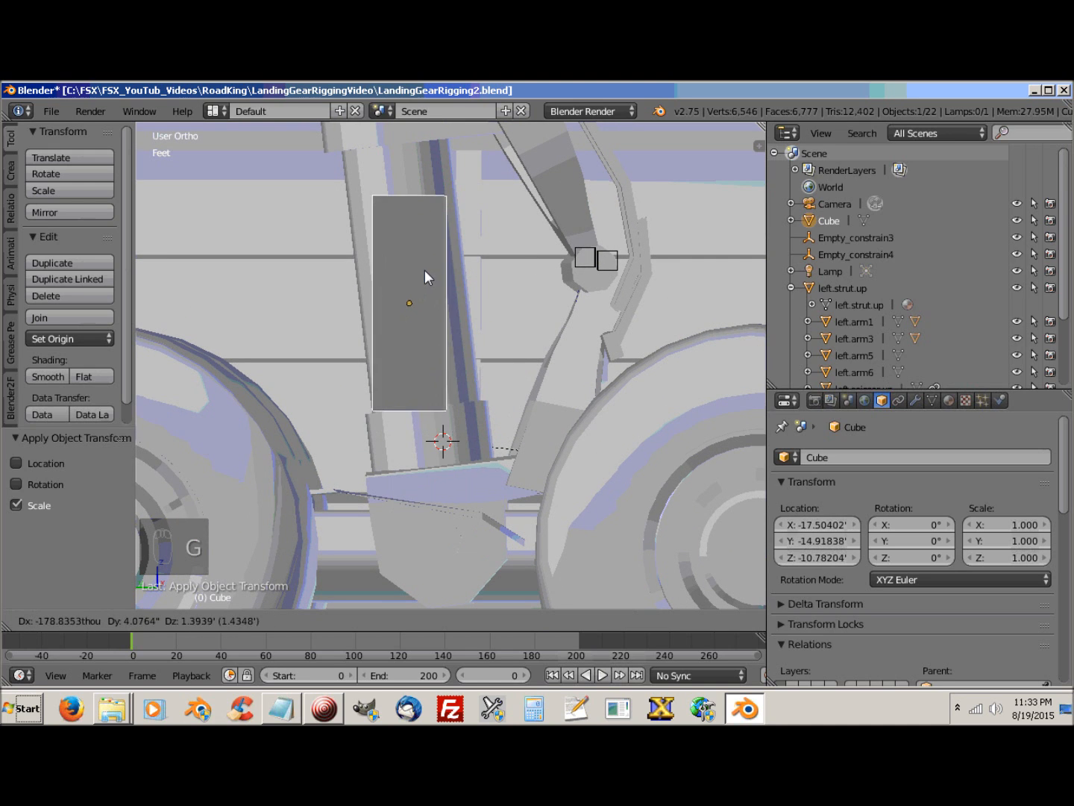
left_click(424, 277)
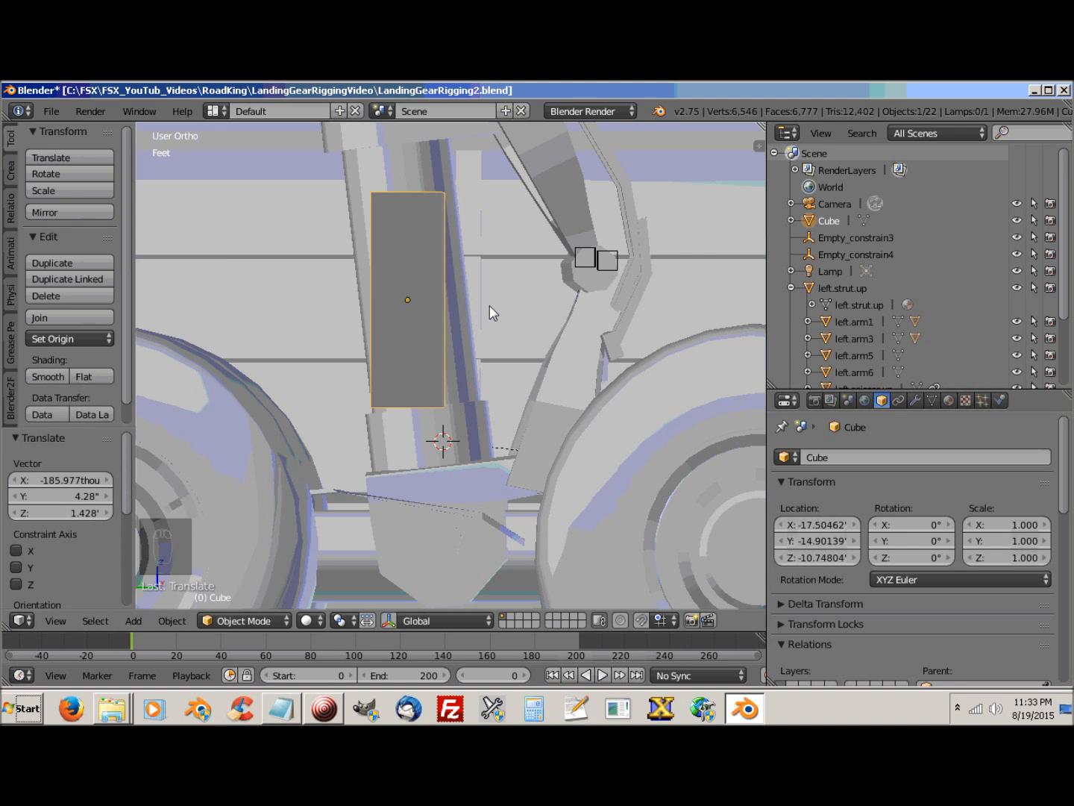
Step: Rotate the cube about -6.56° around the global X axis to match the strut's tilt
key("r")
key("x")
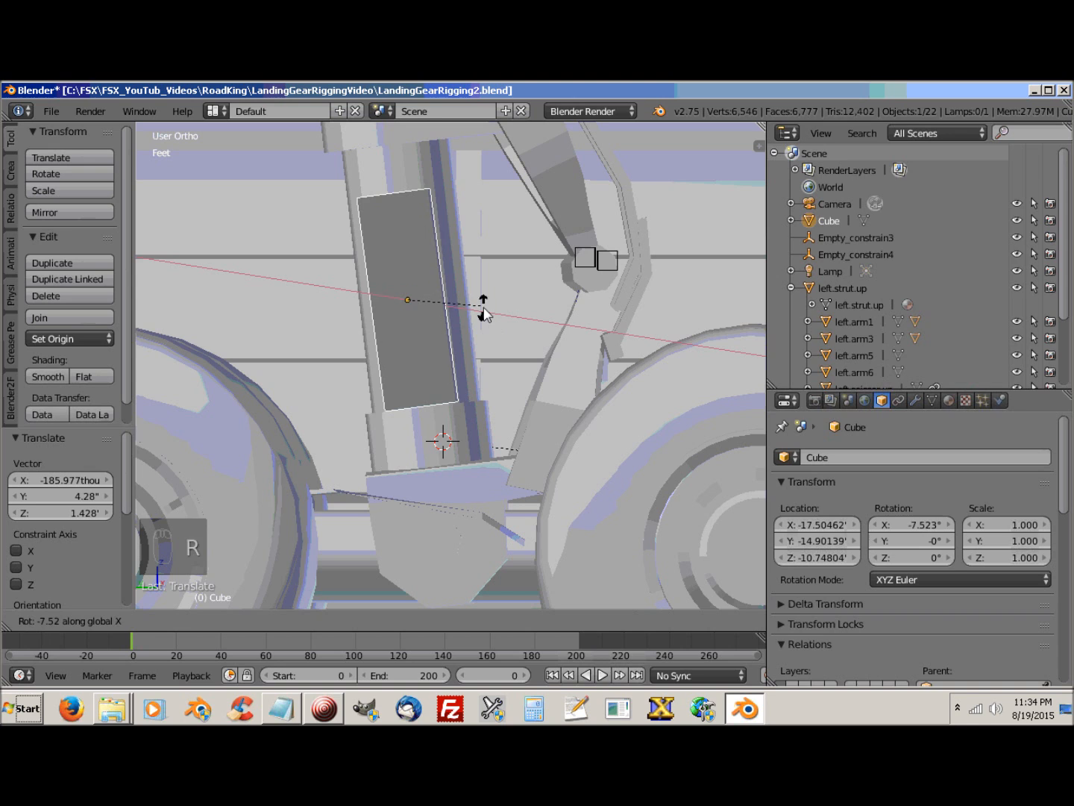
left_click(477, 351)
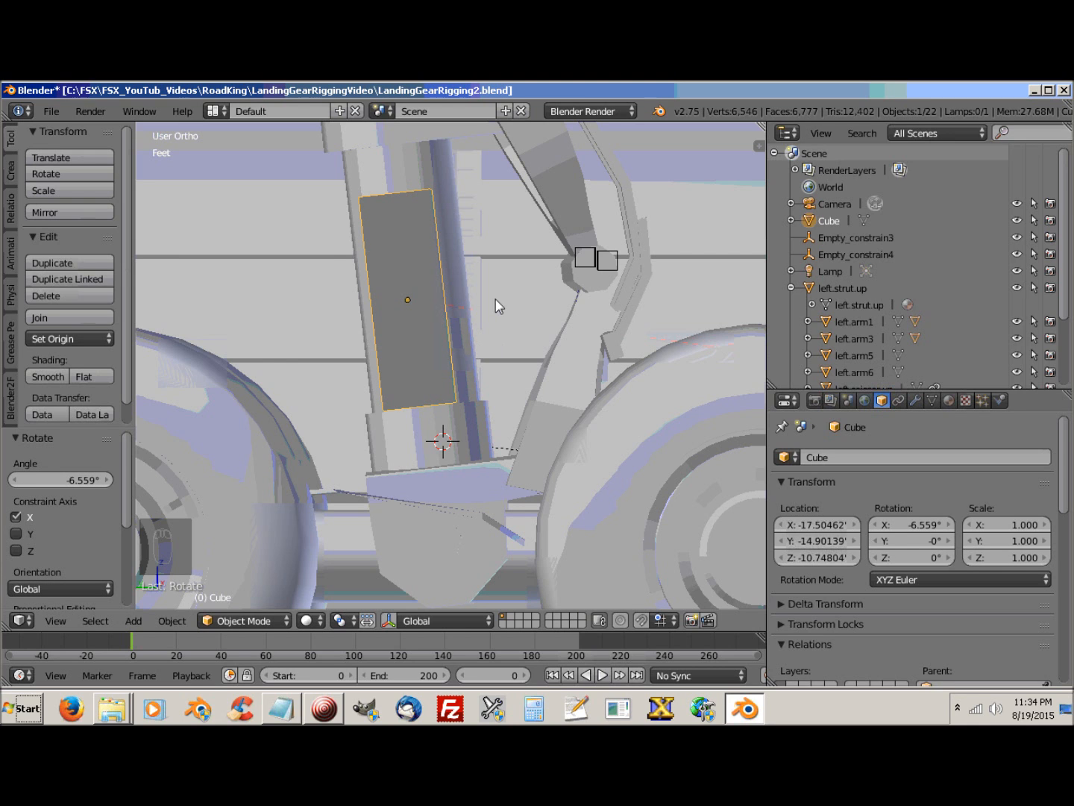
Step: Create a custom transform orientation named "one" from the tilted cube and enable Use after creation
scroll(496, 314, "down", 2)
middle_click_drag(441, 338, 481, 357, "shift")
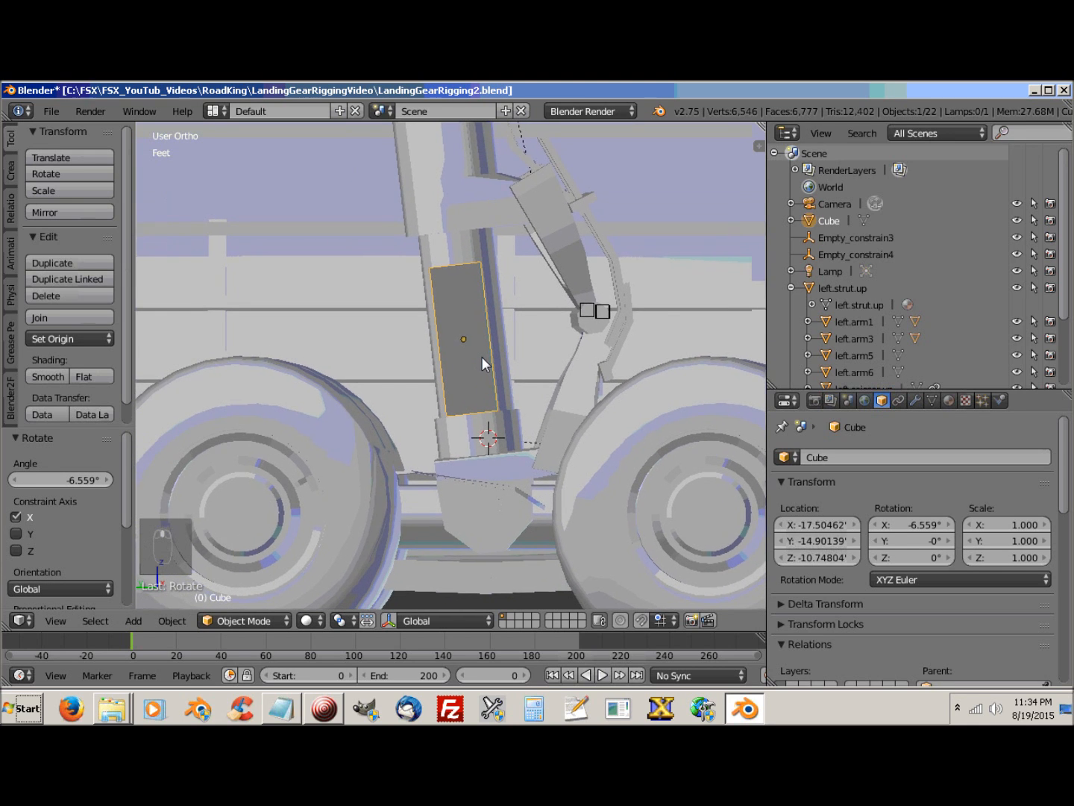
key("n")
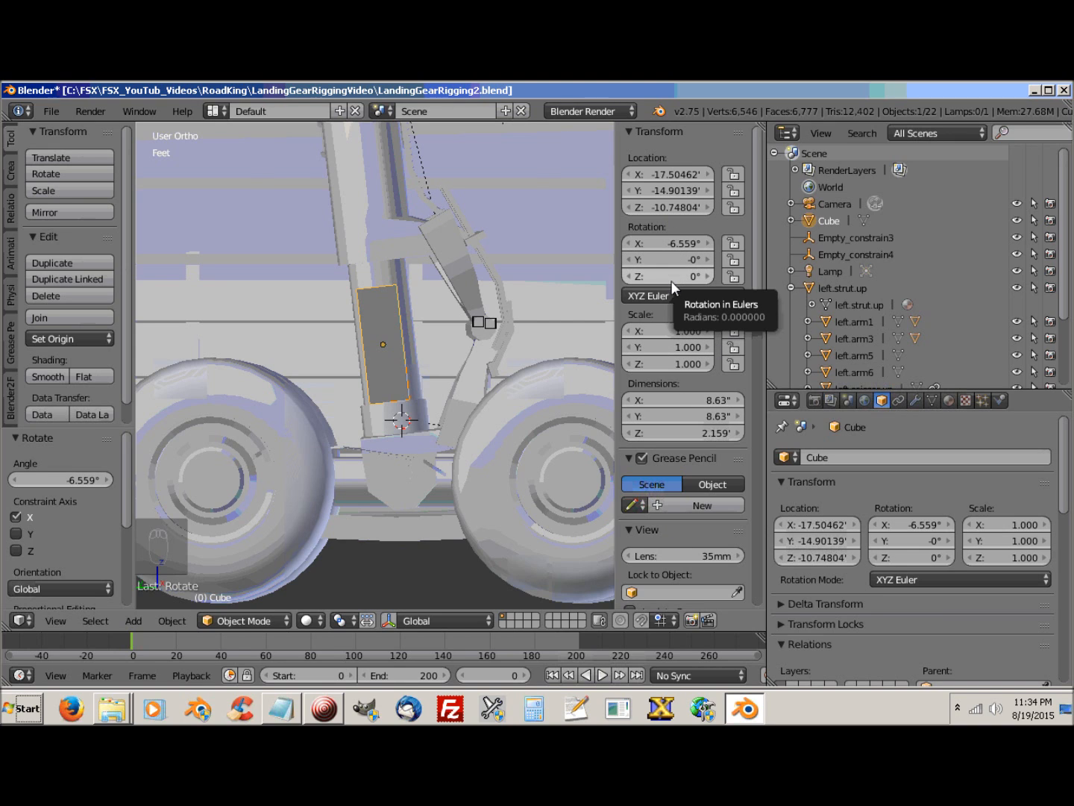
left_click_drag(756, 220, 745, 557)
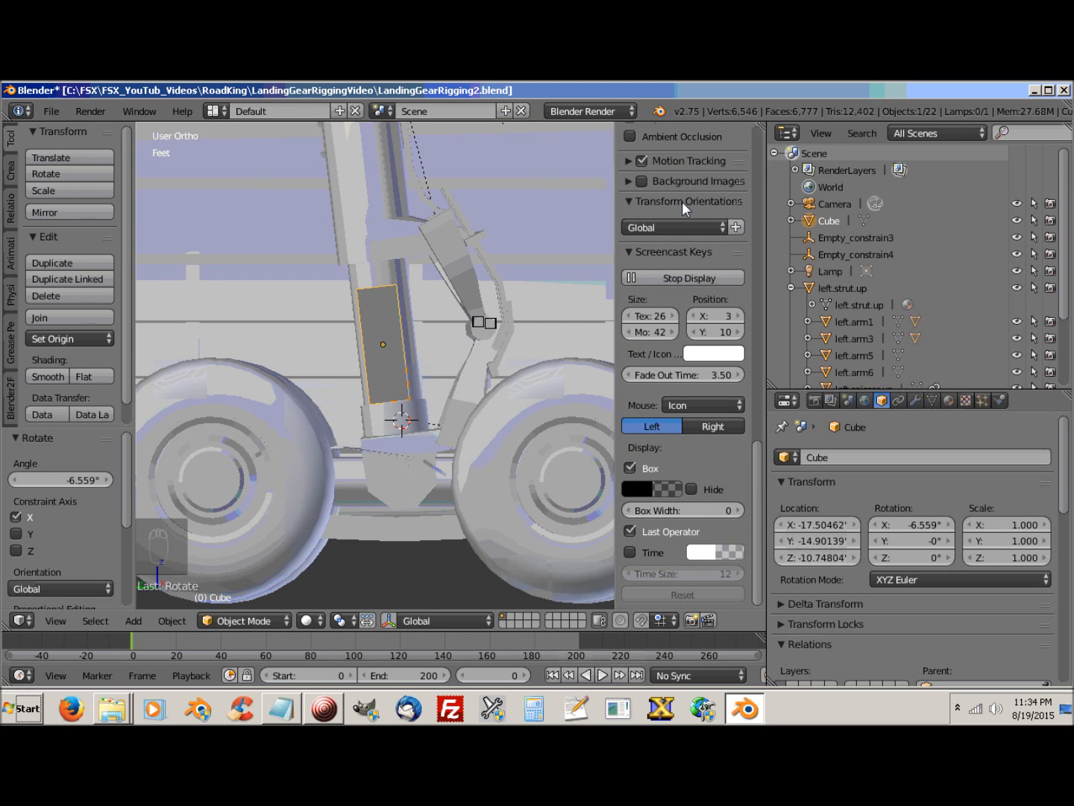
left_click(736, 228)
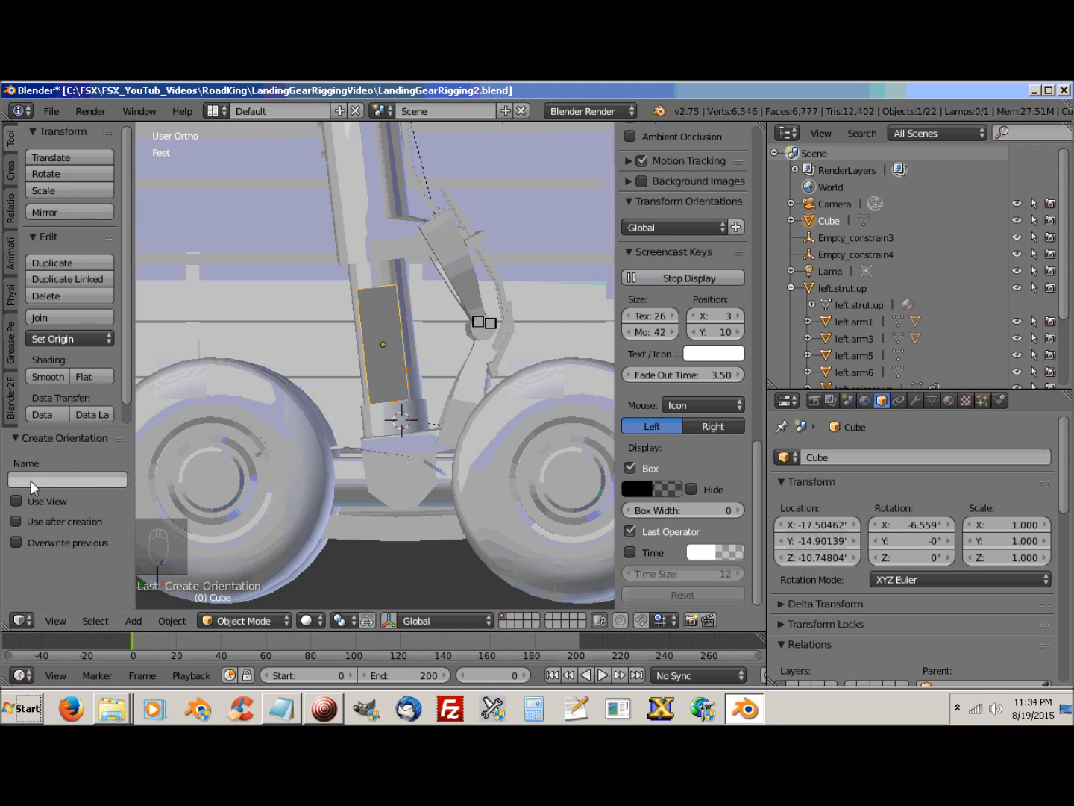
left_click(67, 479)
type("one")
key("Return")
left_click(16, 521)
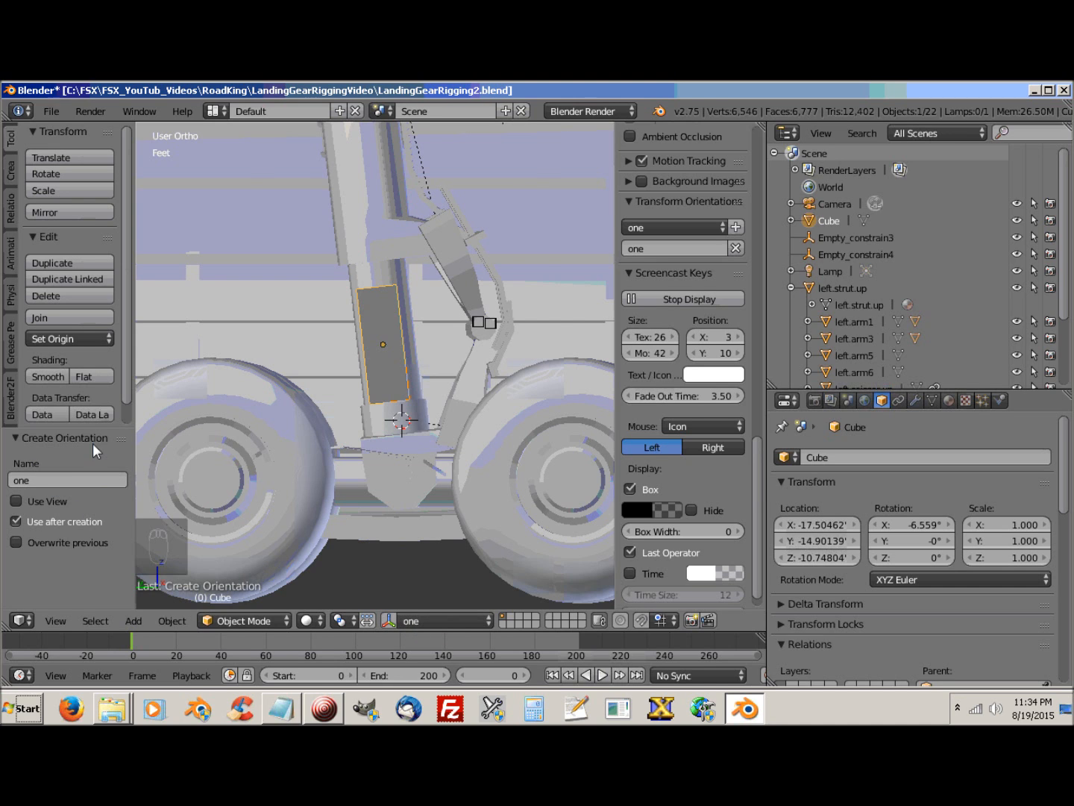
Step: Move the helper cube to the last layer
scroll(399, 466, "up", 2)
middle_click_drag(507, 424, 438, 493, "shift")
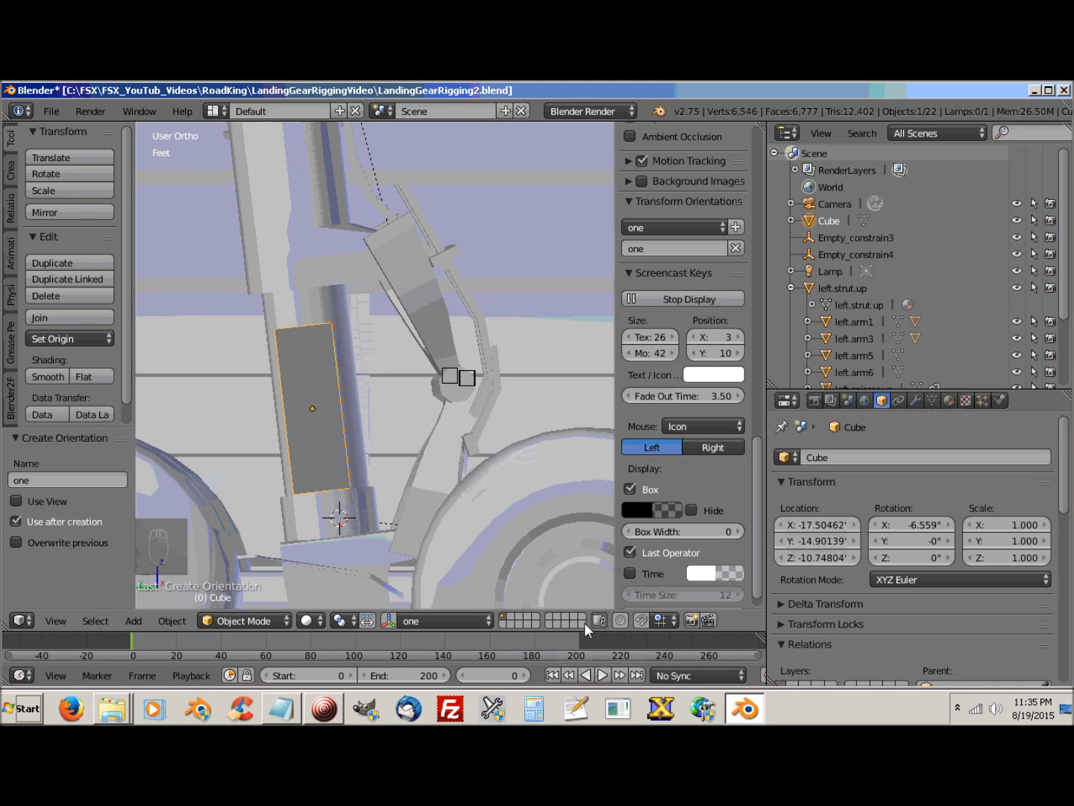
key("m")
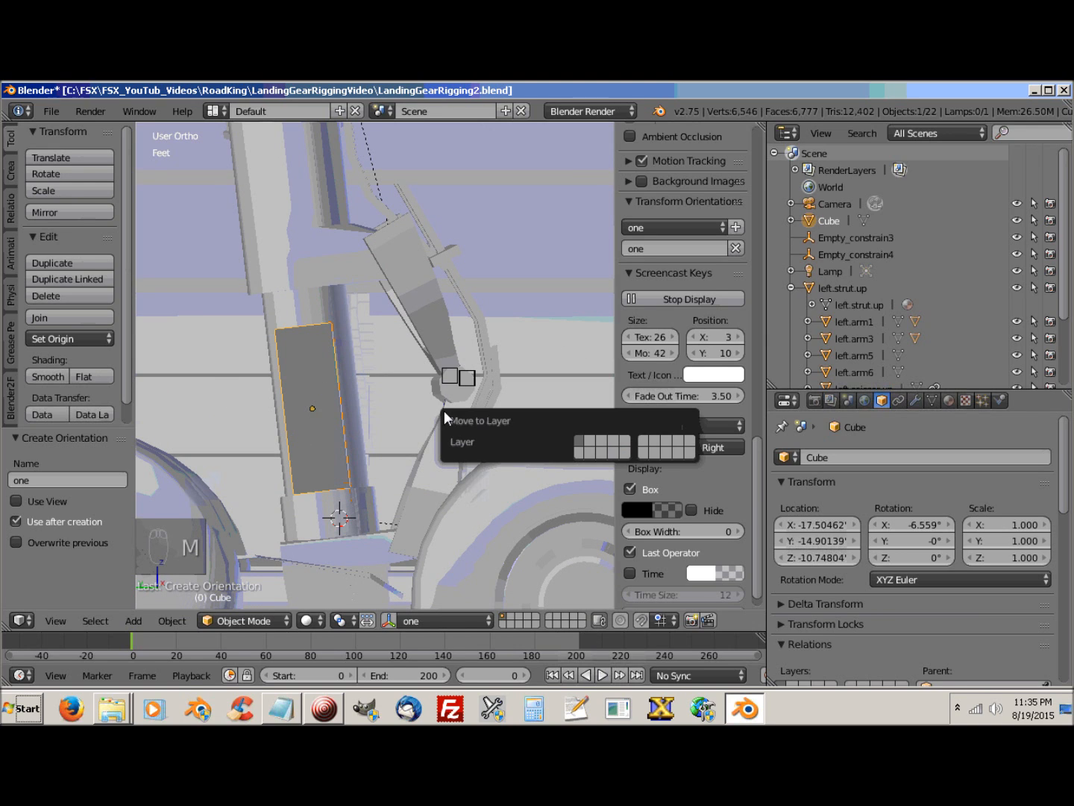
left_click(688, 452)
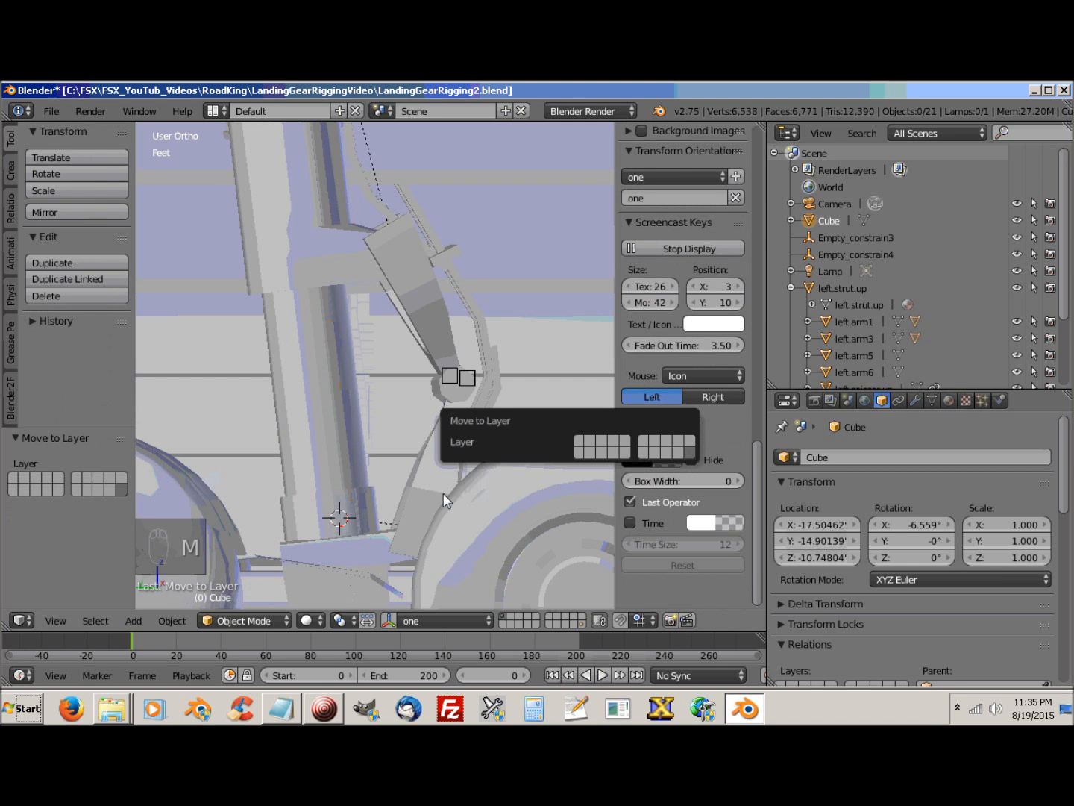
Step: Select the left lower strut and hide the 3D view's properties sidebar
right_click(314, 382)
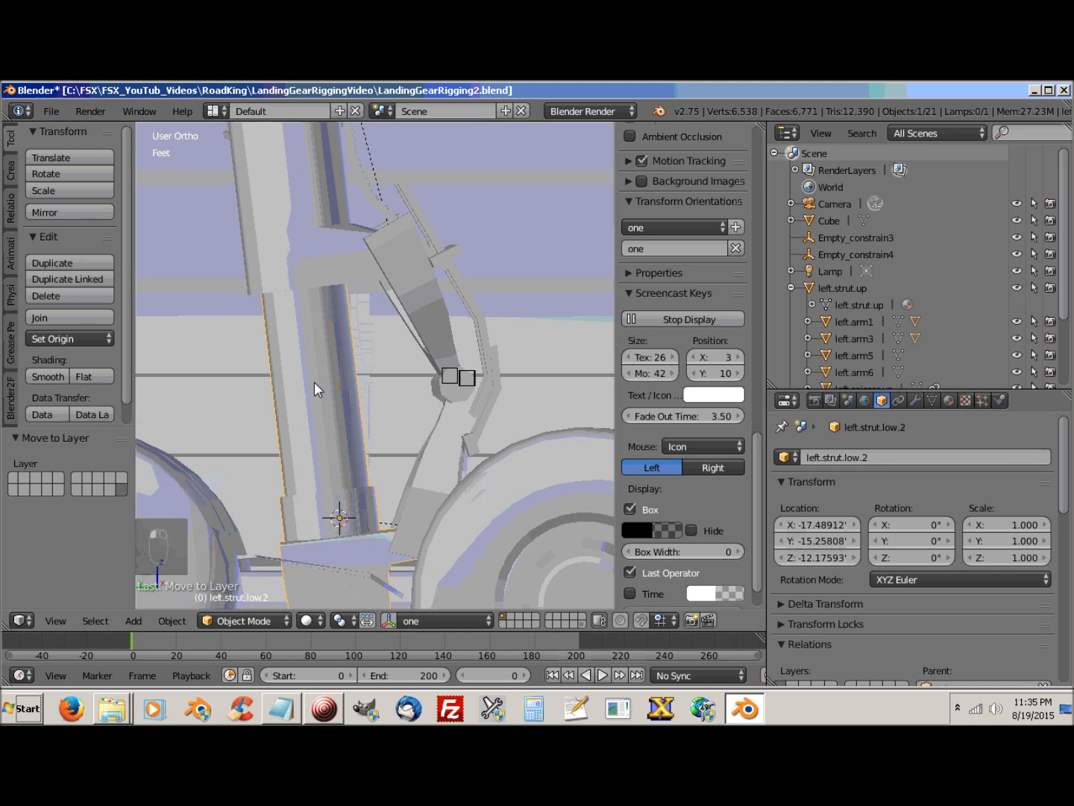
scroll(314, 383, "down", 4)
scroll(381, 426, "up", 2)
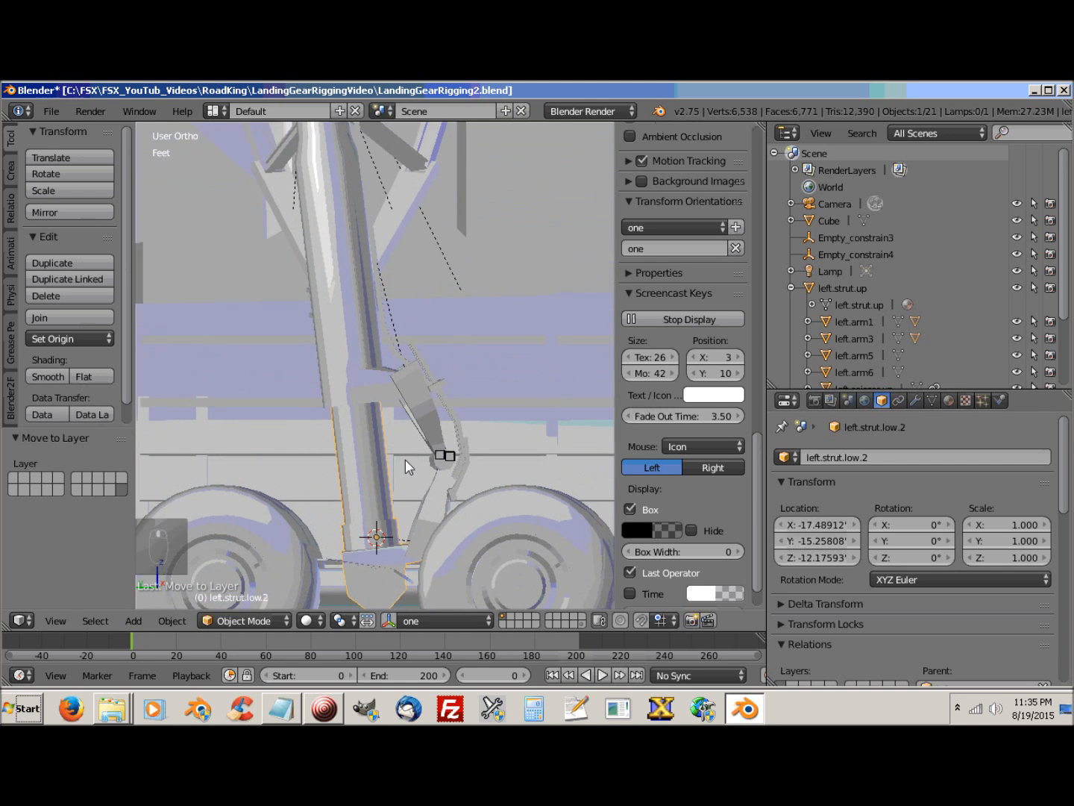
middle_click_drag(394, 478, 400, 436, "shift")
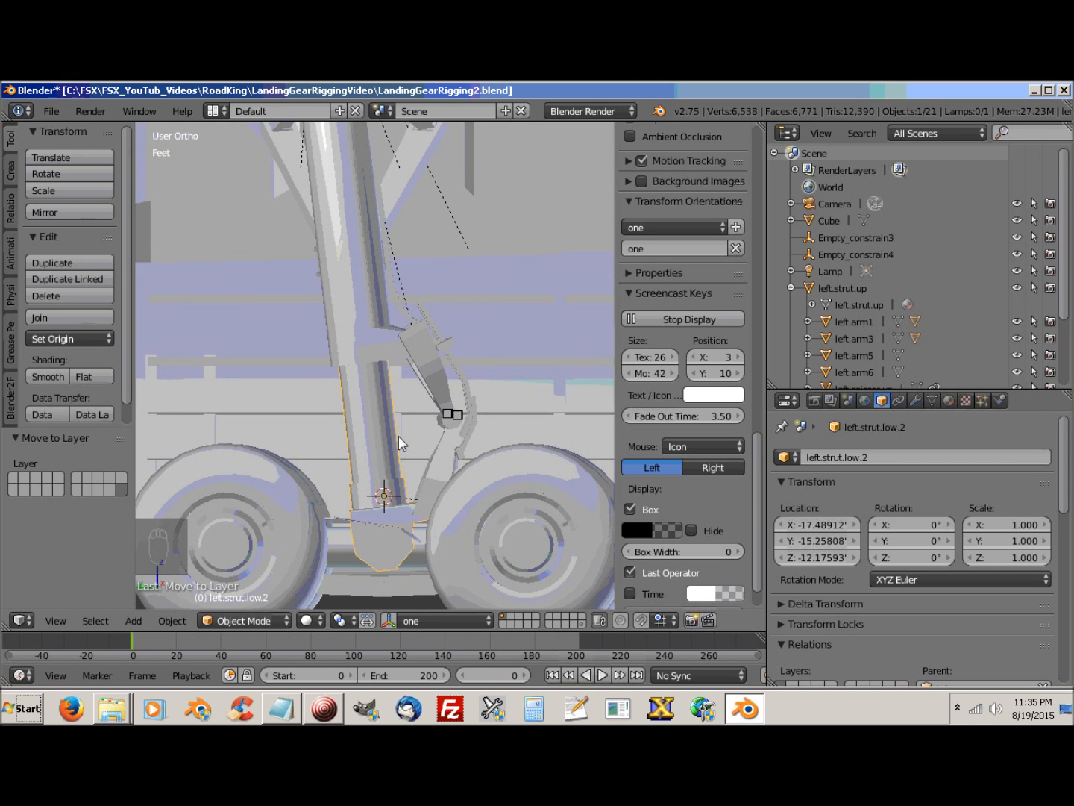
key("n")
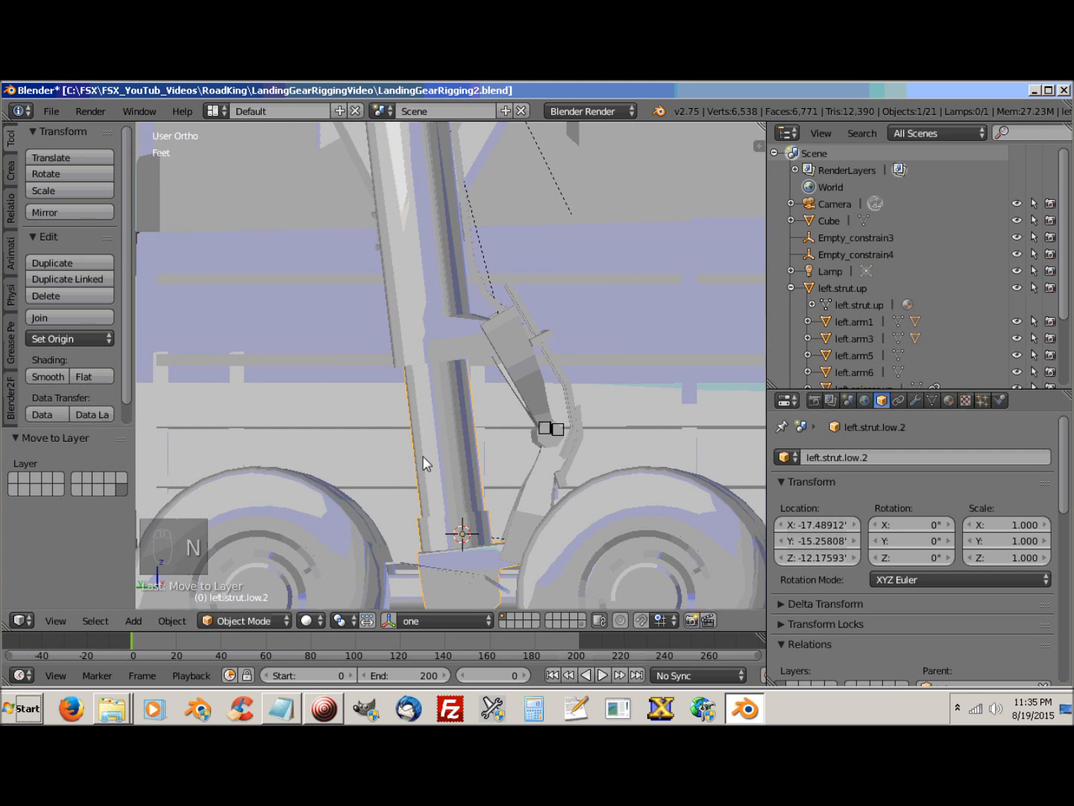
Step: Try sliding the lower strut upward about 2.4 inches along the Z axis of the custom orientation "one"
scroll(377, 378, "down", 4)
scroll(373, 377, "up", 4)
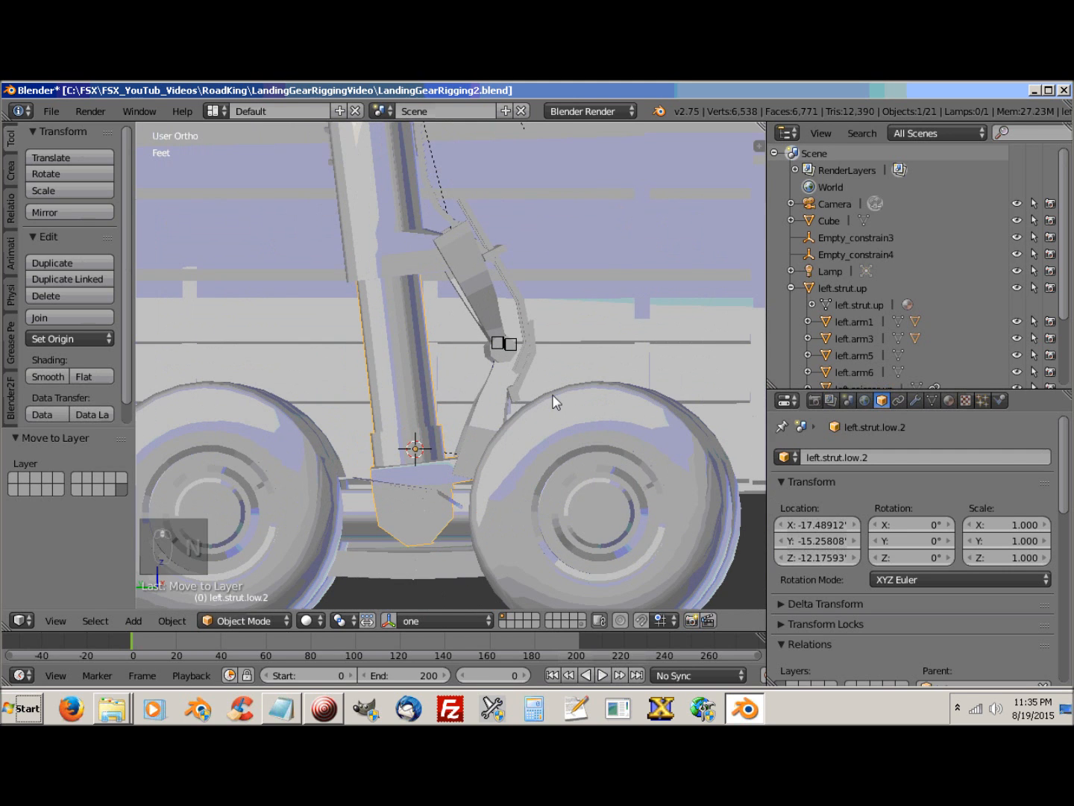
scroll(554, 402, "down", 1)
key("g")
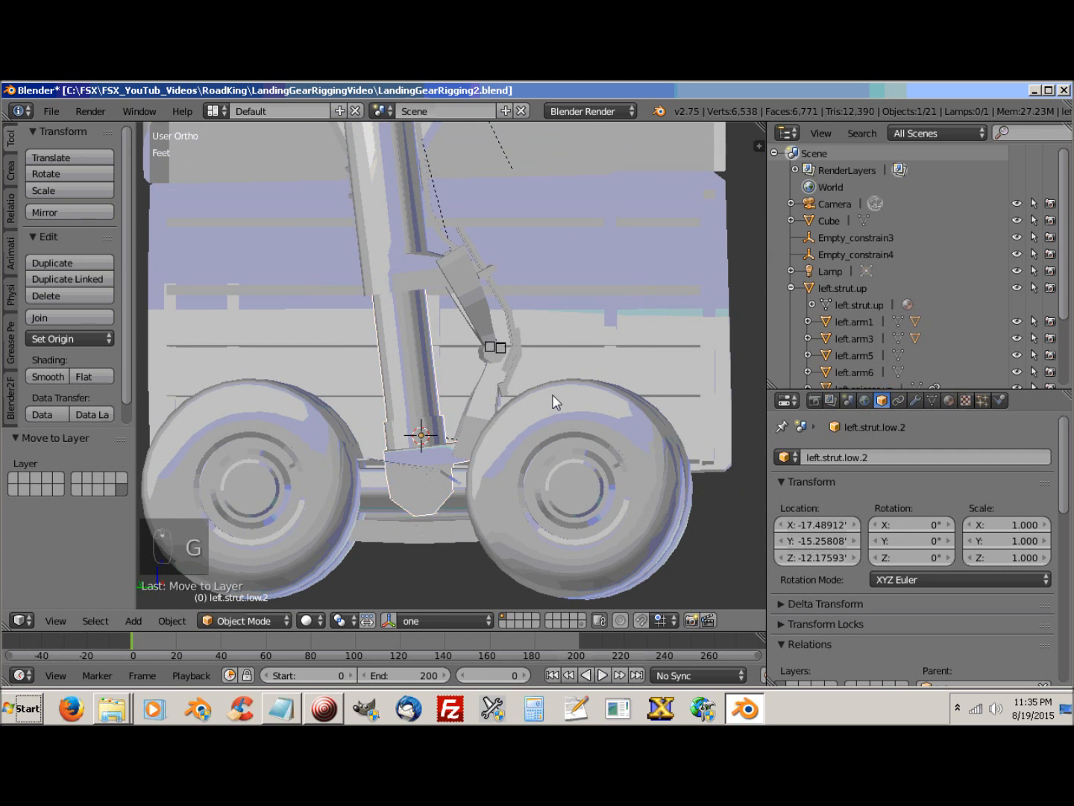
key("z")
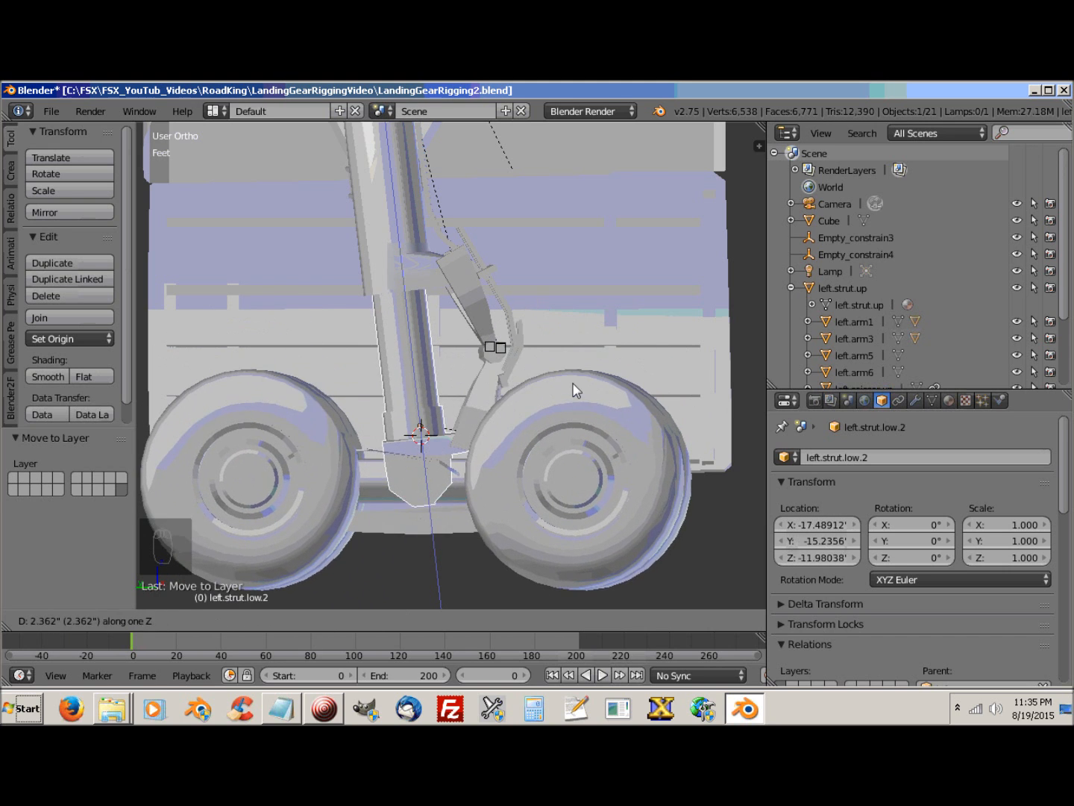
left_click(575, 389)
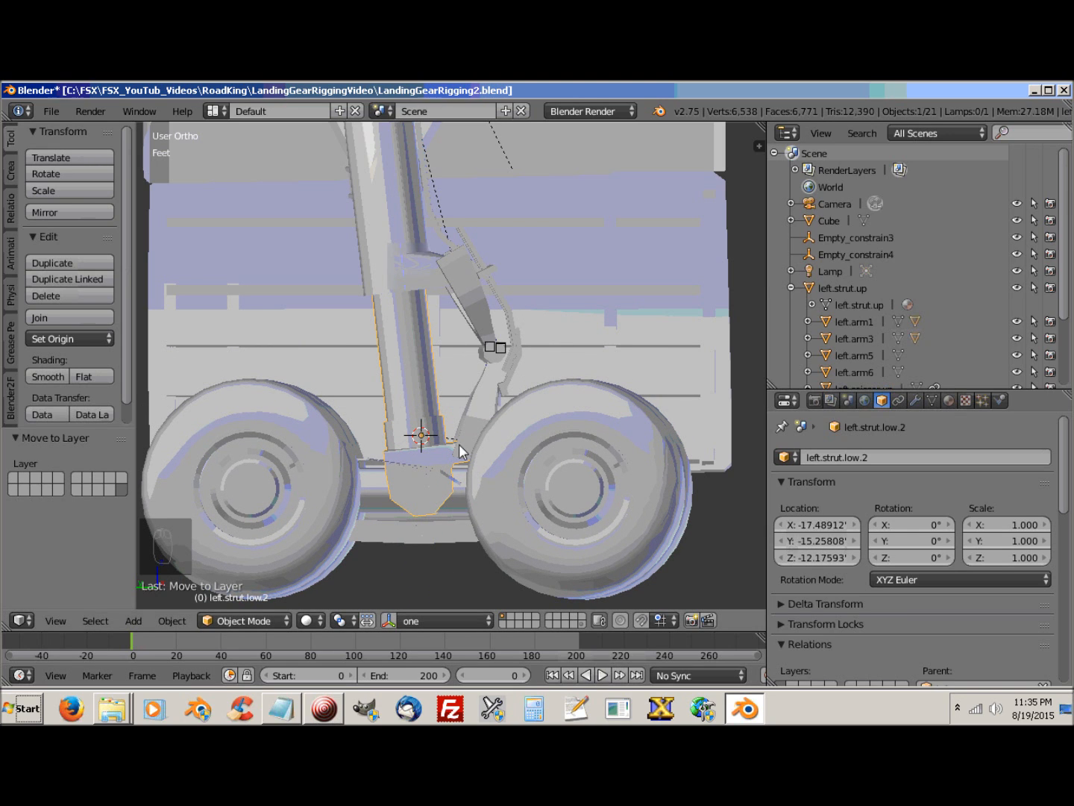
left_click(326, 708)
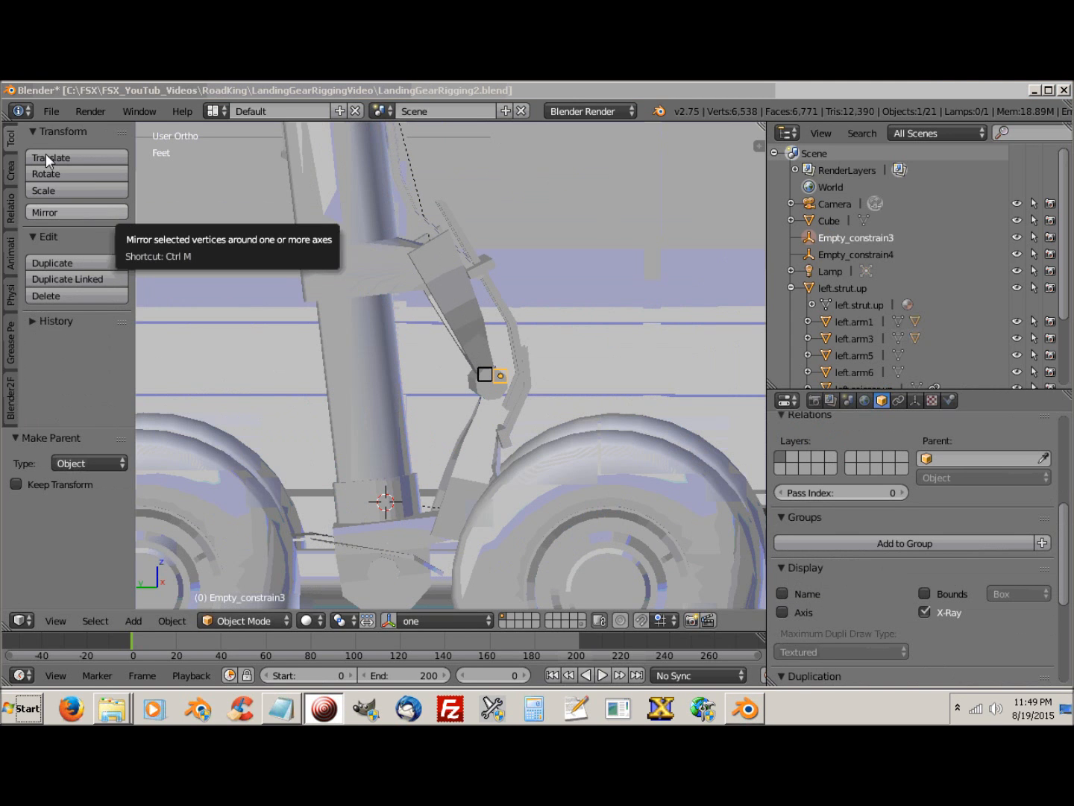
left_click(432, 95)
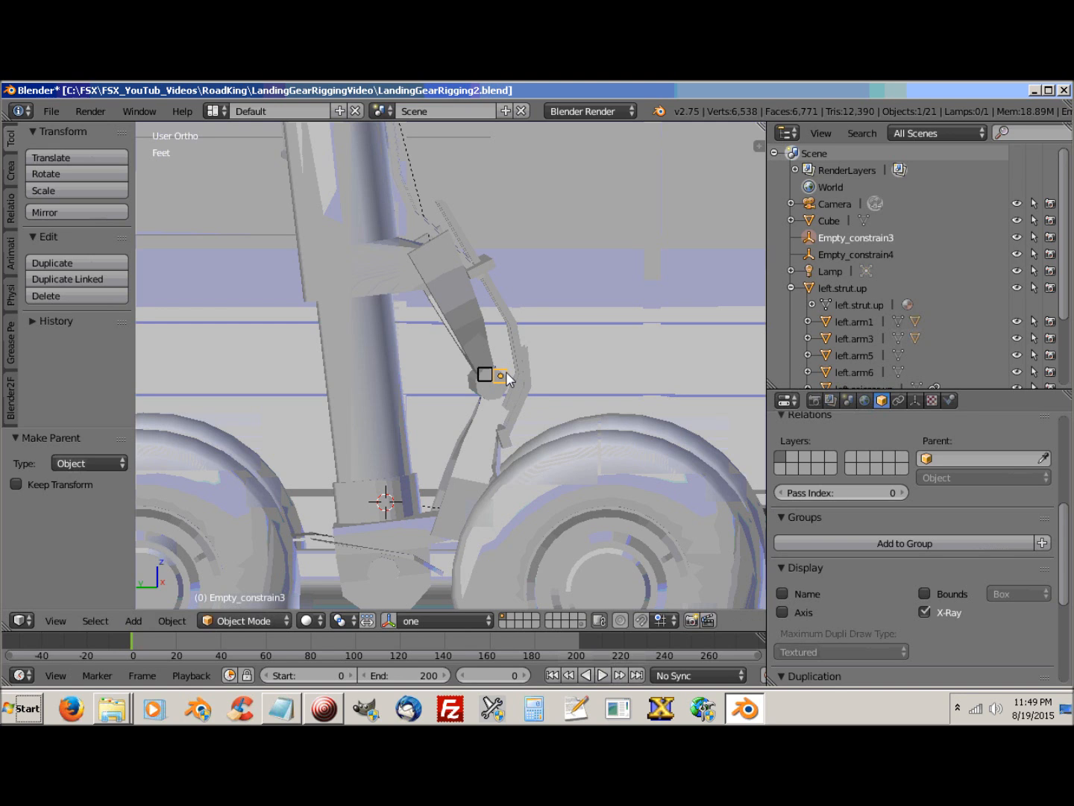
Step: Parent Empty_constrain3 to the left lower strut with the Object parent type
right_click(398, 528, "shift")
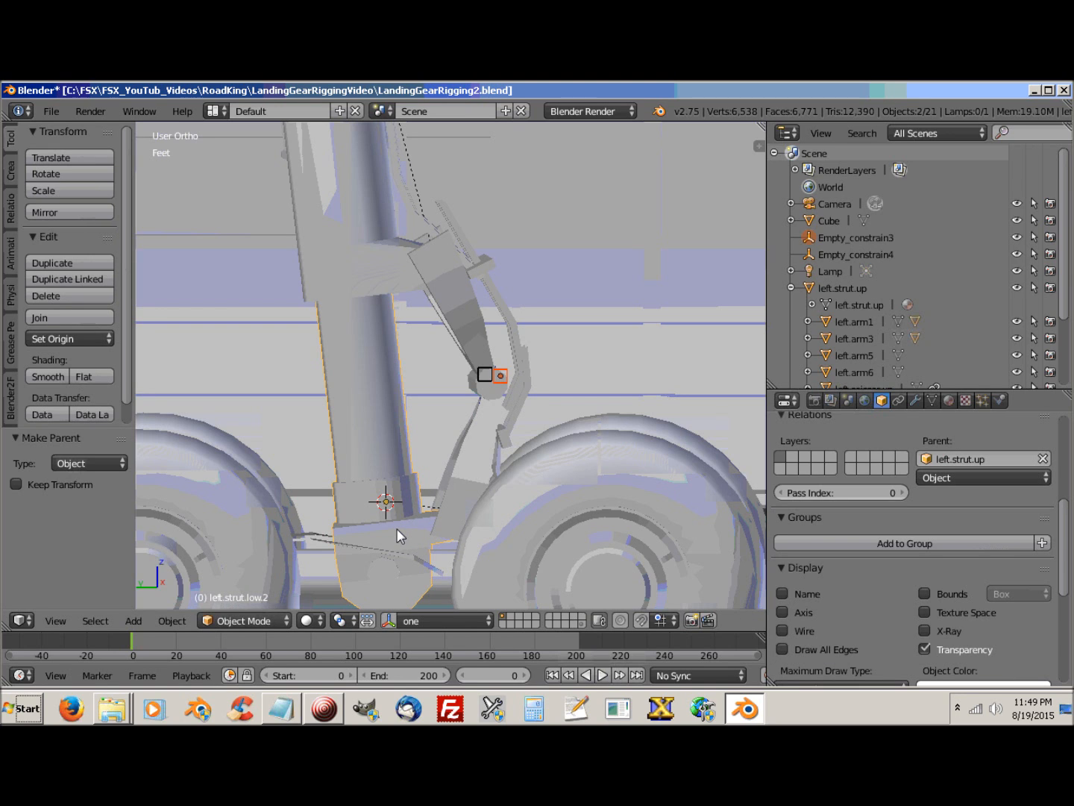
key("ctrl+p")
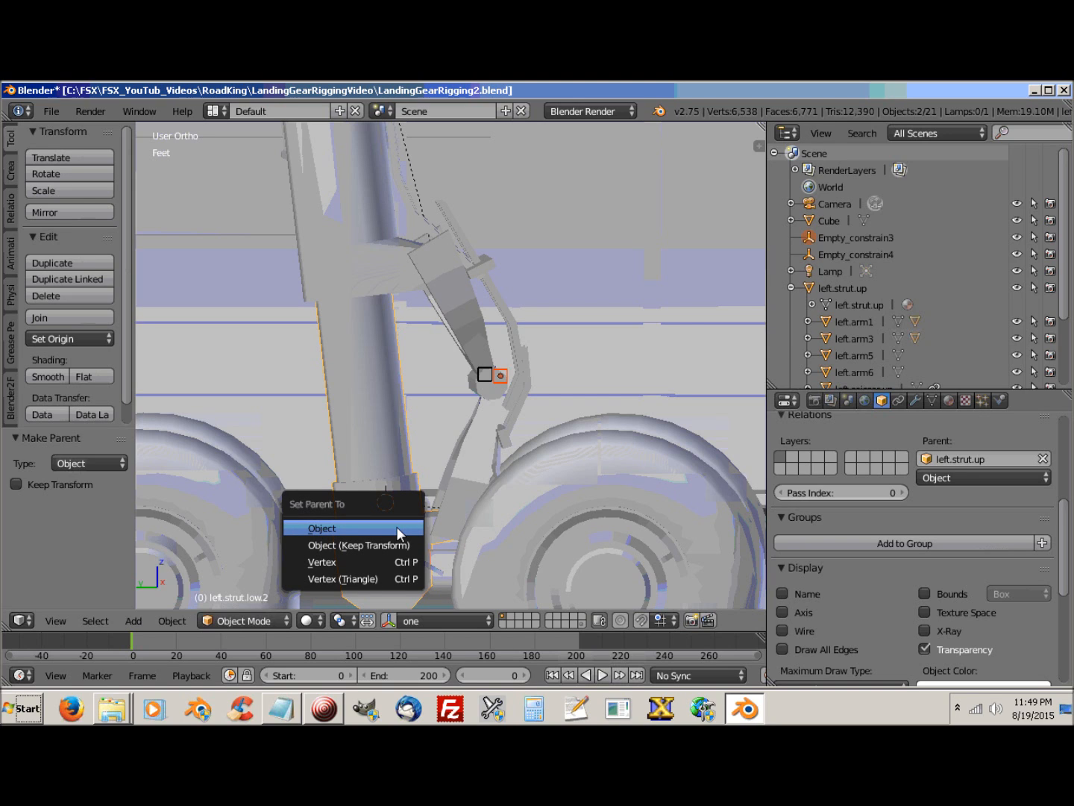
left_click(396, 527)
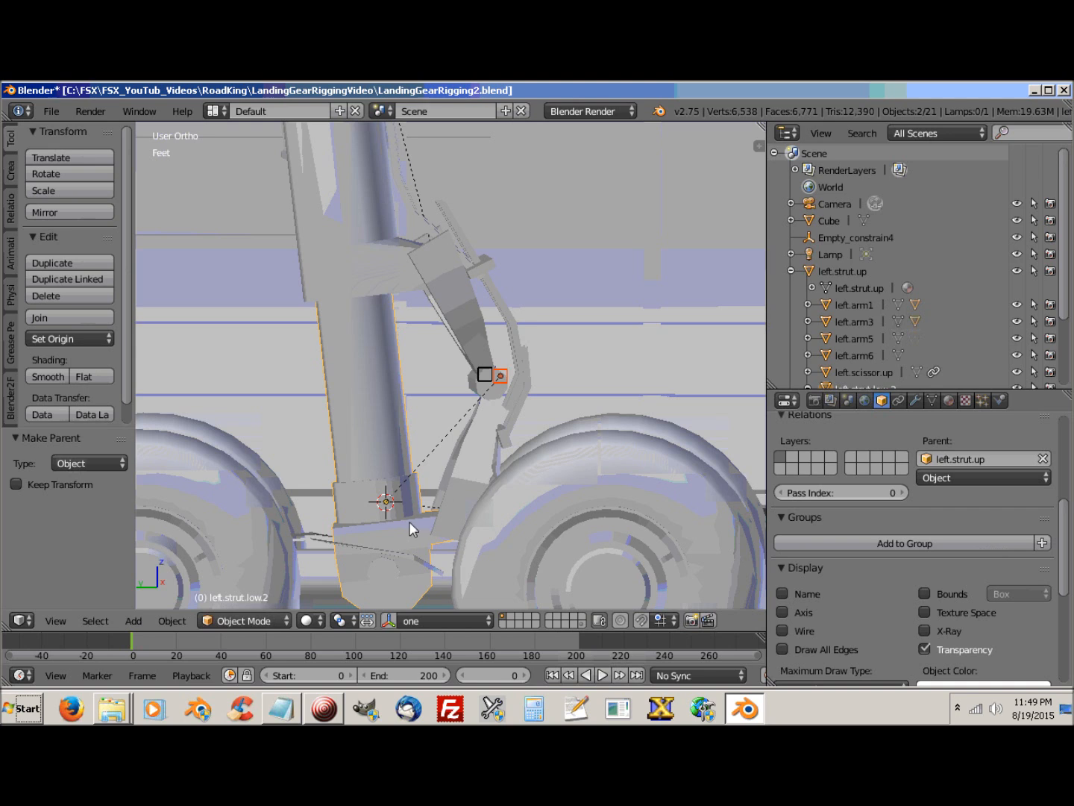
Step: Parent Empty_constrain4 to the left upper scissor link as an Object parent
right_click(487, 374)
right_click(485, 375)
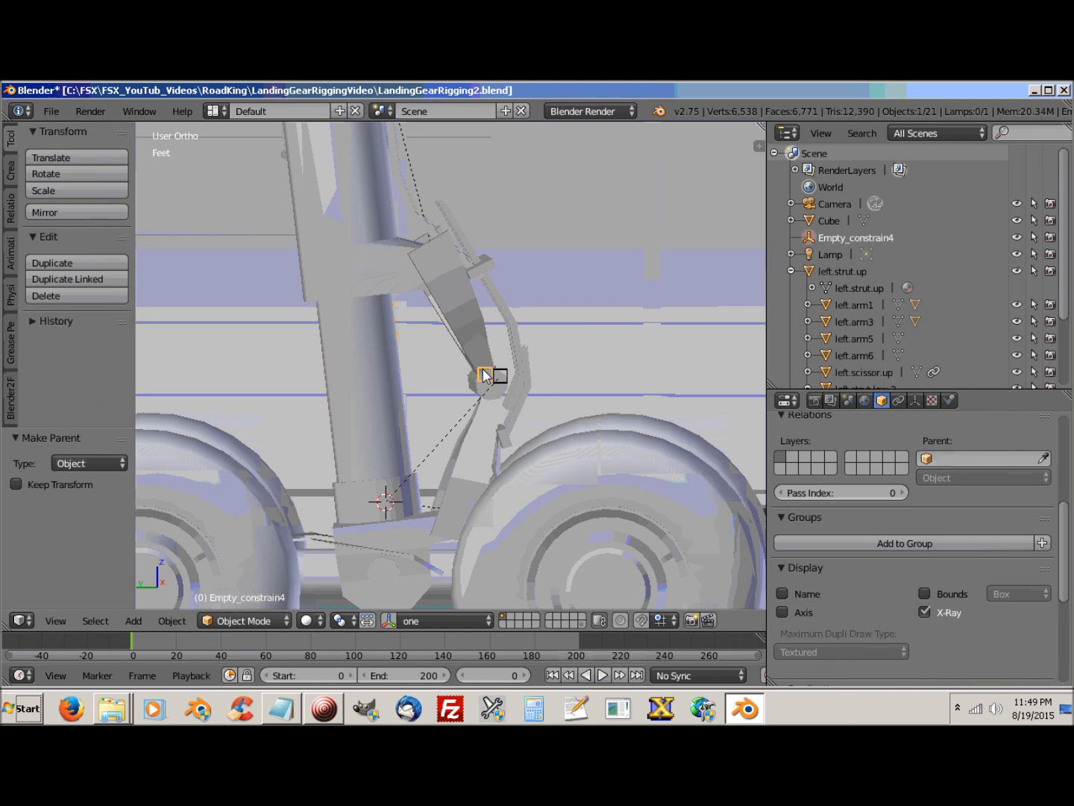
right_click(459, 313, "shift")
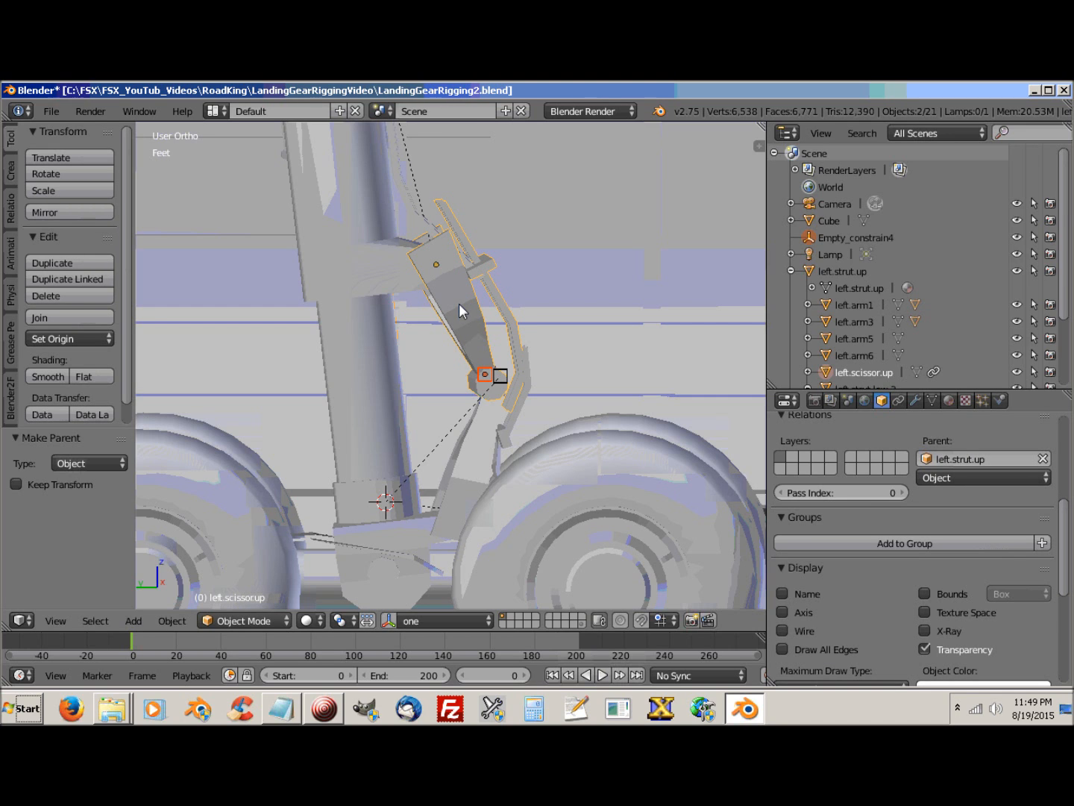
key("ctrl+p")
left_click(459, 305)
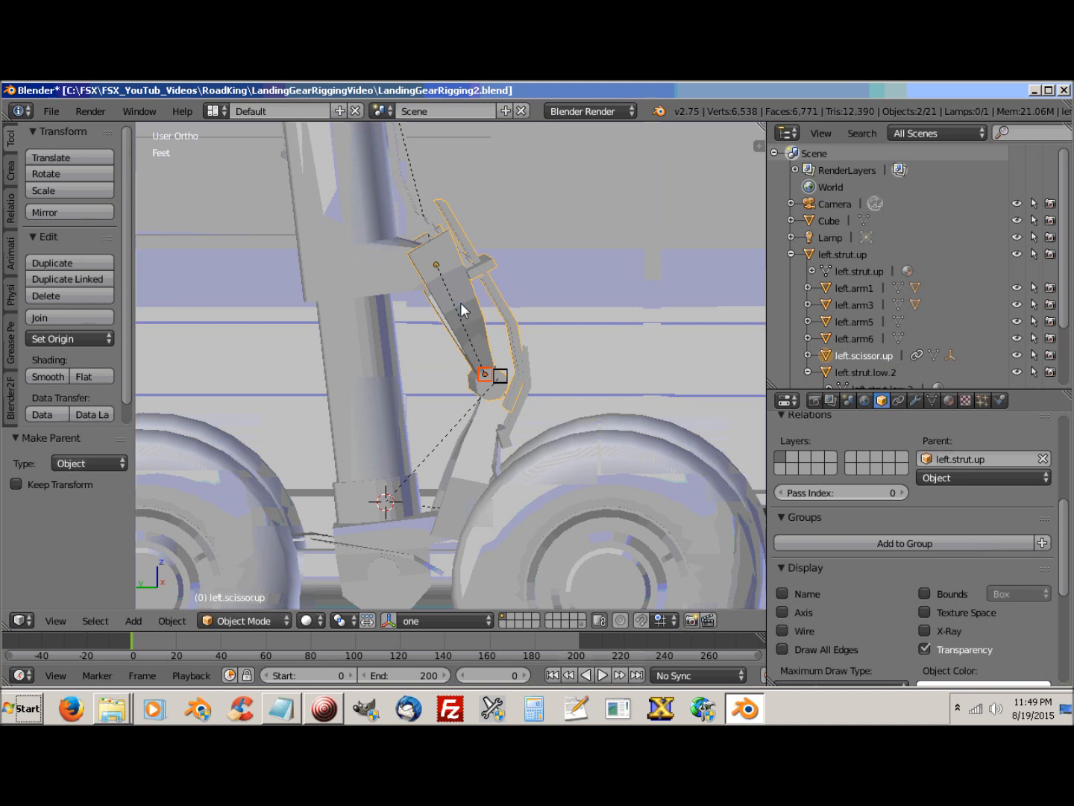
Step: Try compressing the lower strut about 7.8 inches along the custom Z axis to test the scissor links
right_click(370, 416)
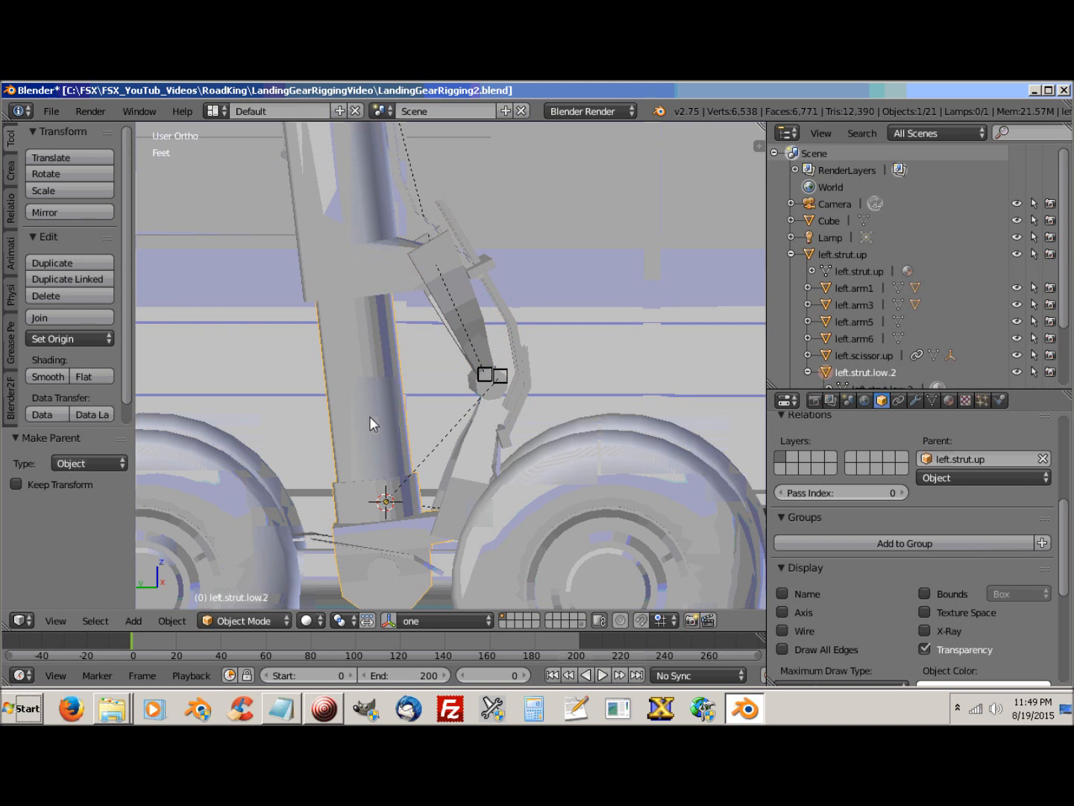
scroll(493, 472, "down", 4)
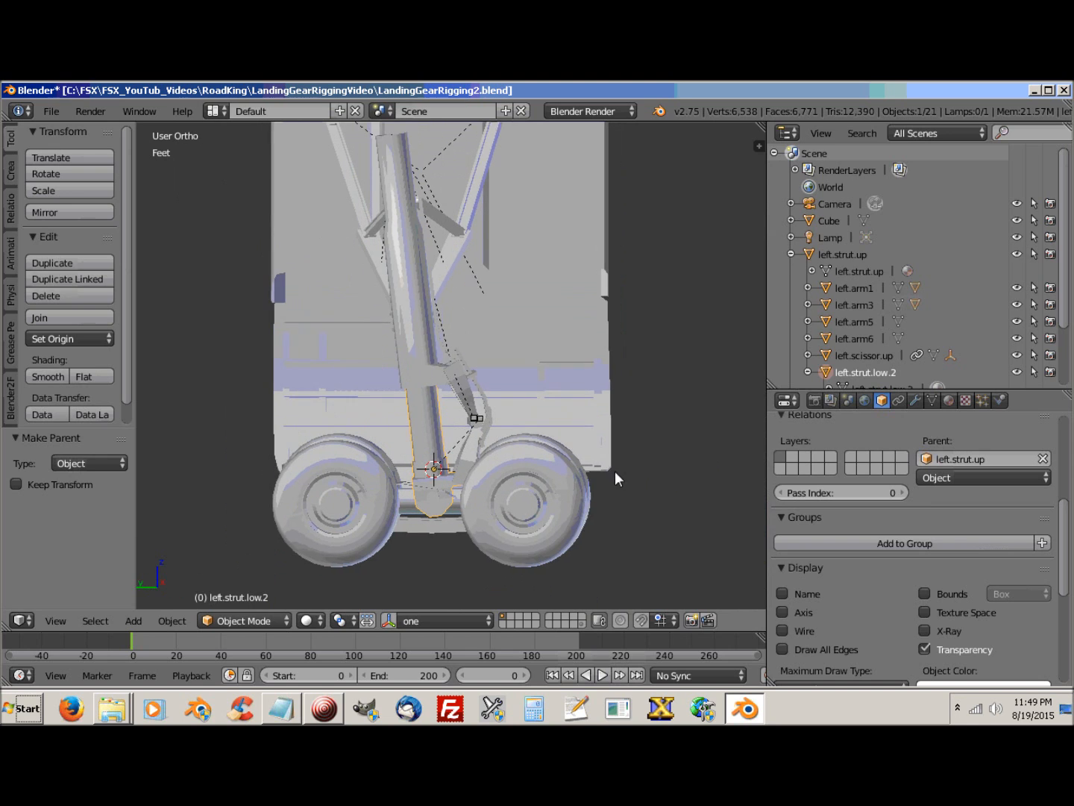
middle_click_drag(615, 471, 634, 486, "shift")
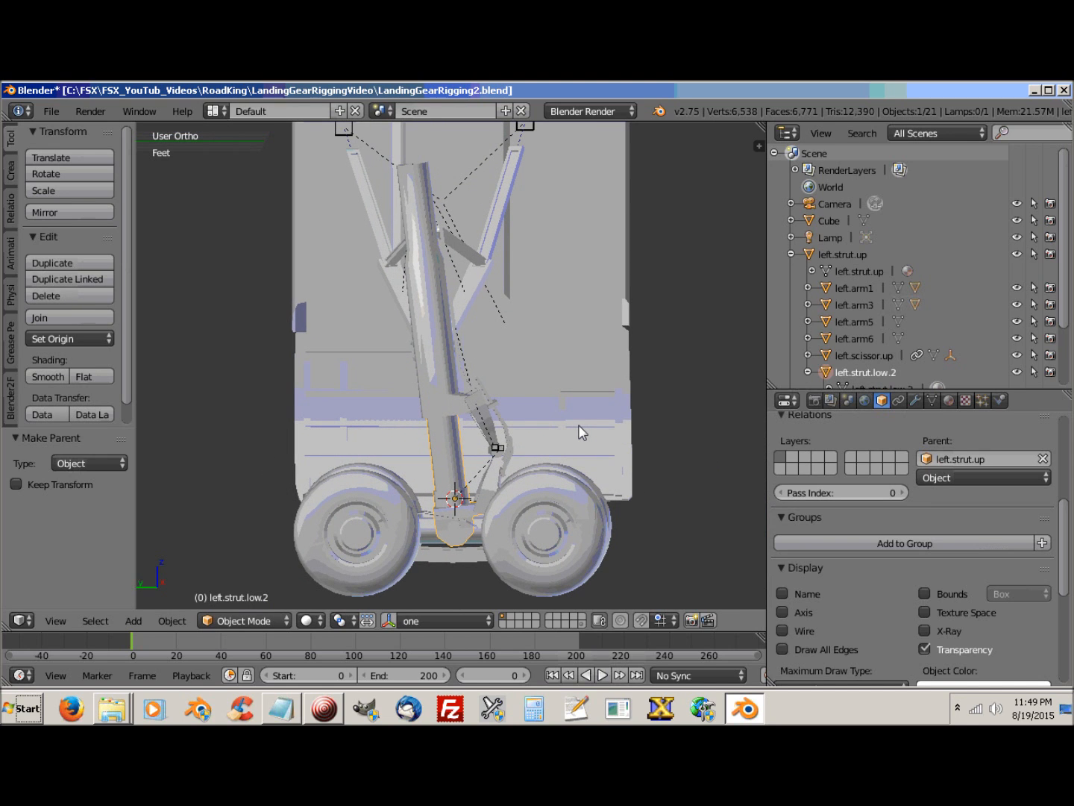
key("g")
key("z")
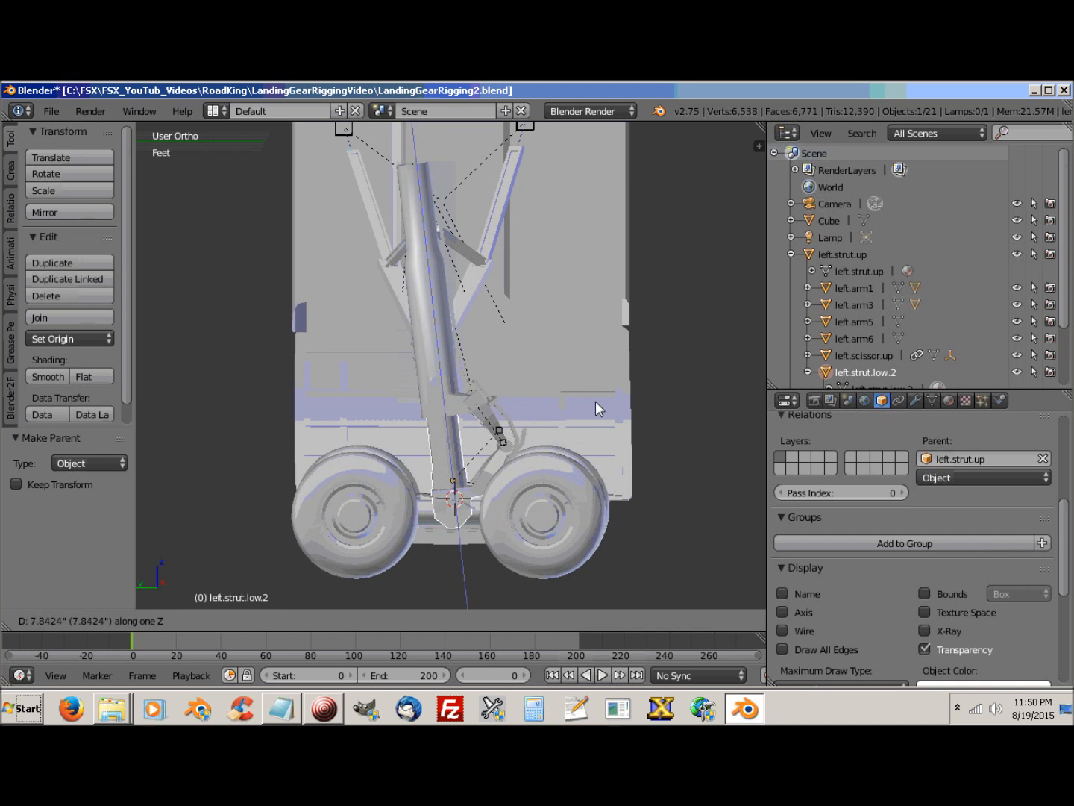
left_click(594, 409)
Step: Expand the FSX Animation Tool, filter its animation list by "gear" and widen the tool shelf
middle_click_drag(603, 443, 554, 489)
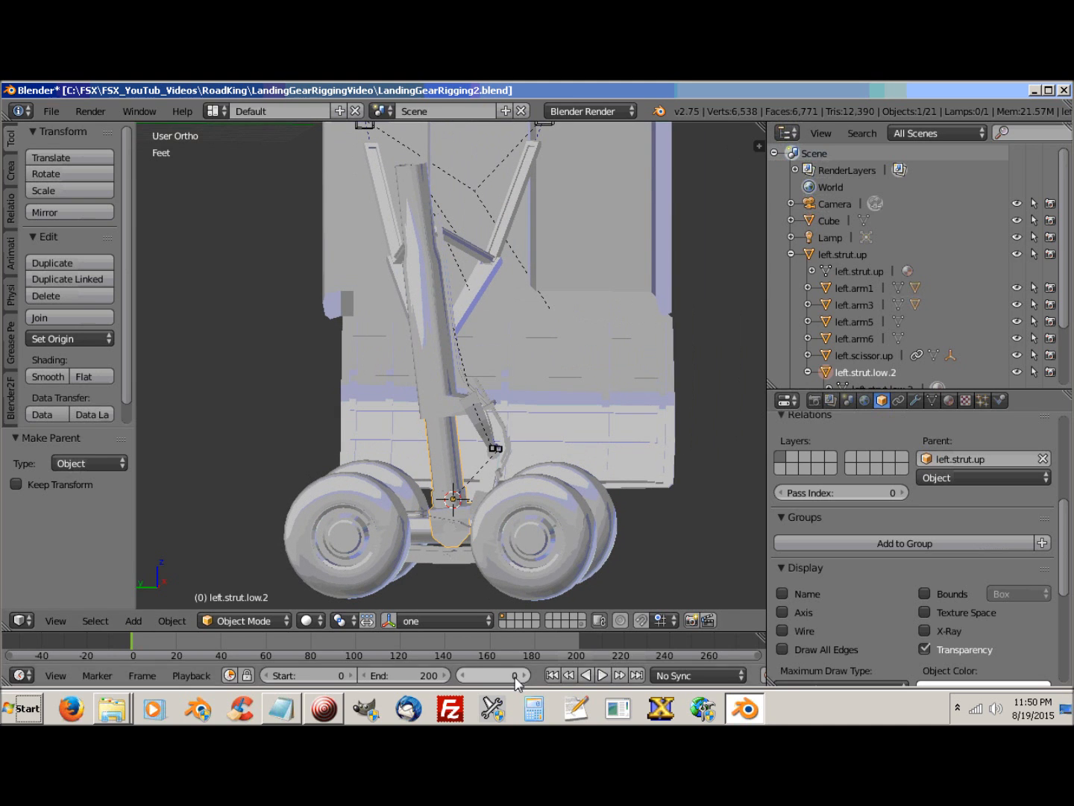
middle_click_drag(535, 507, 510, 504)
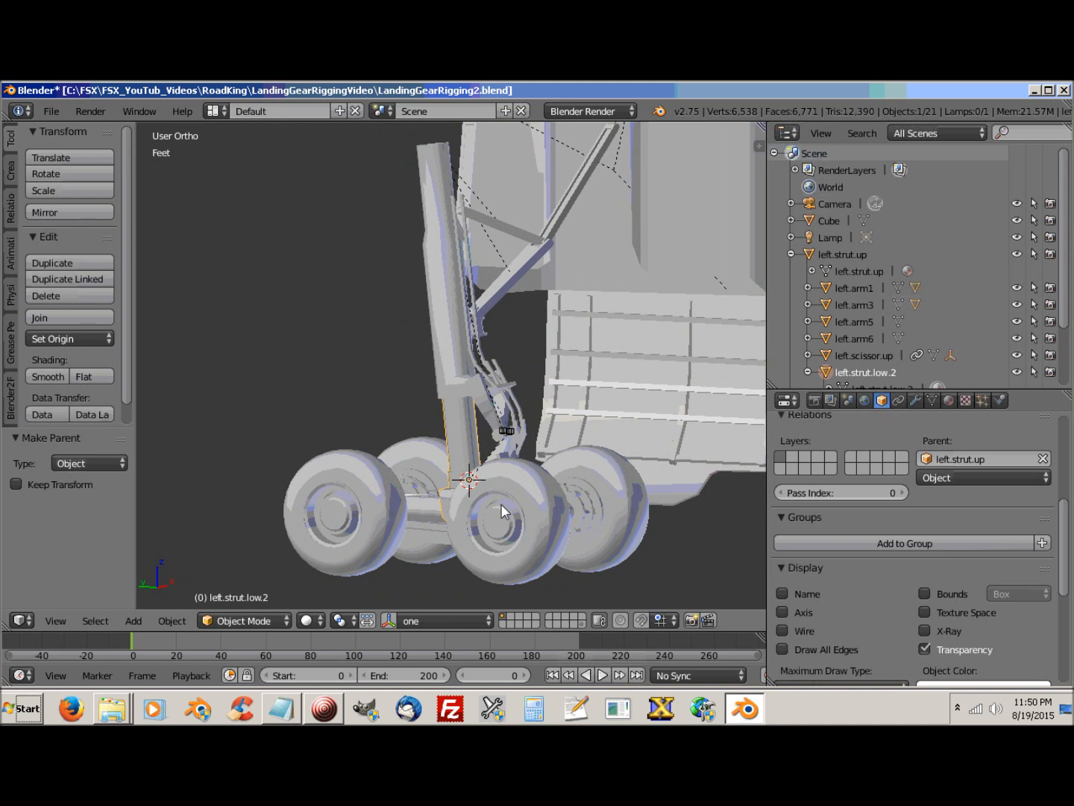
left_click(10, 405)
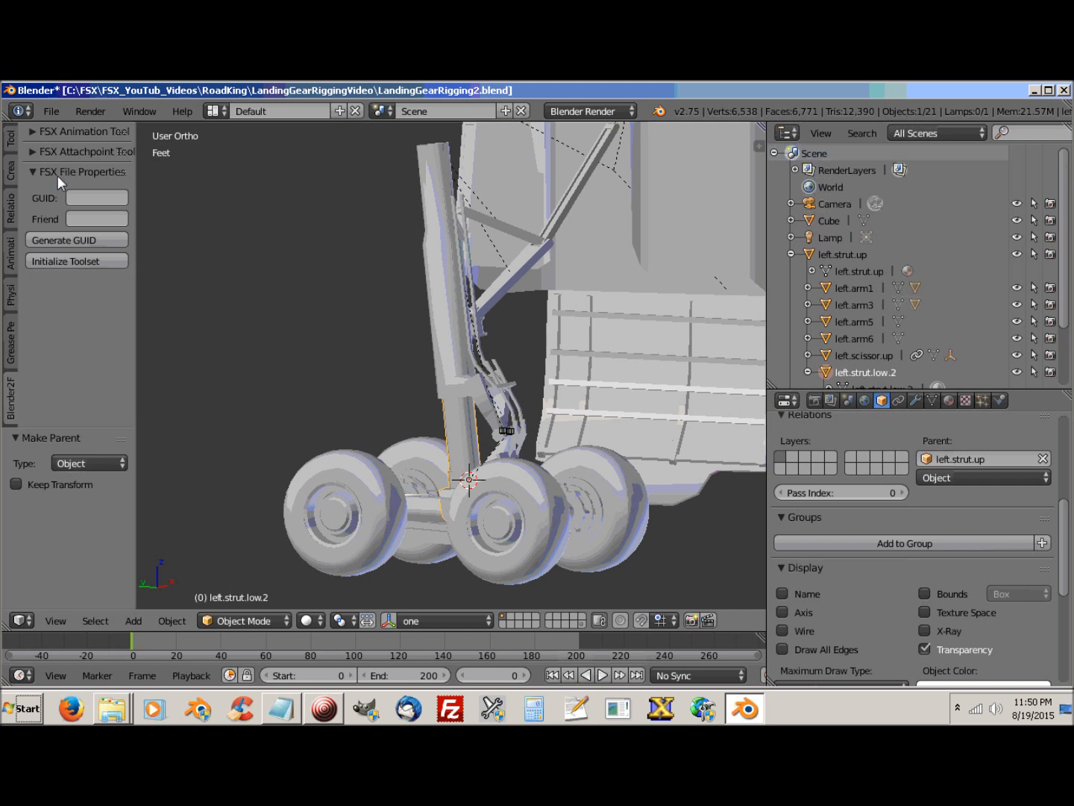
left_click(29, 130)
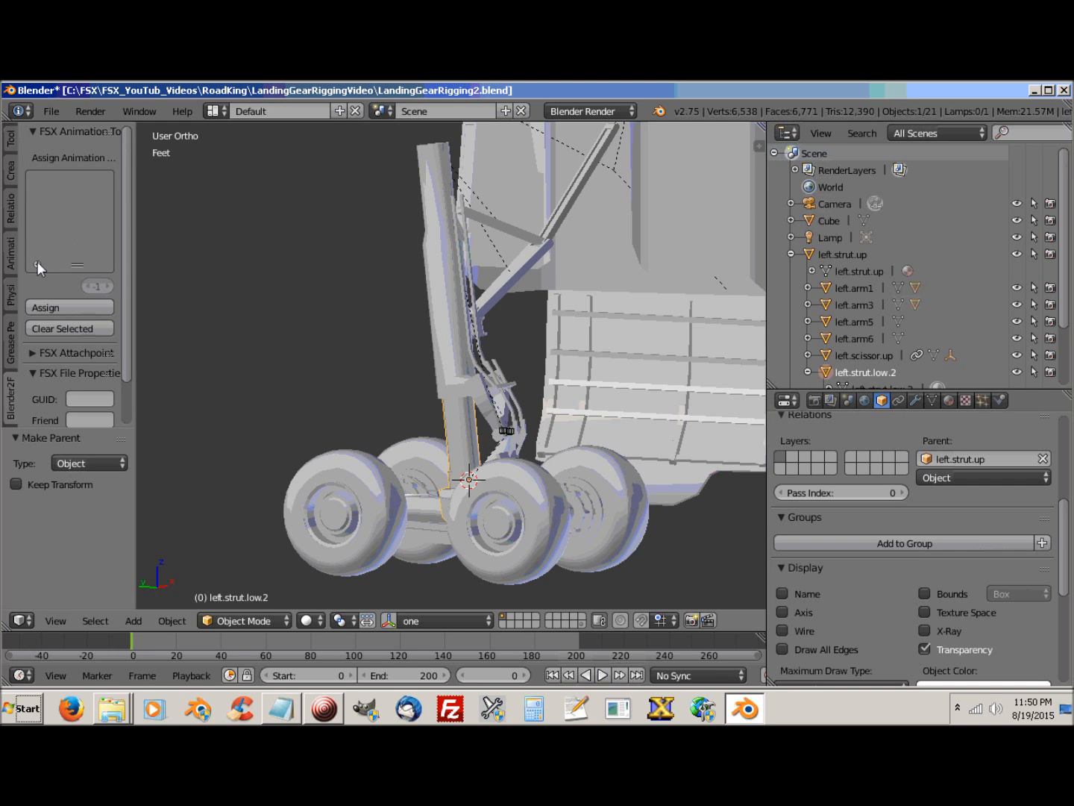
scroll(129, 372, "down", 3)
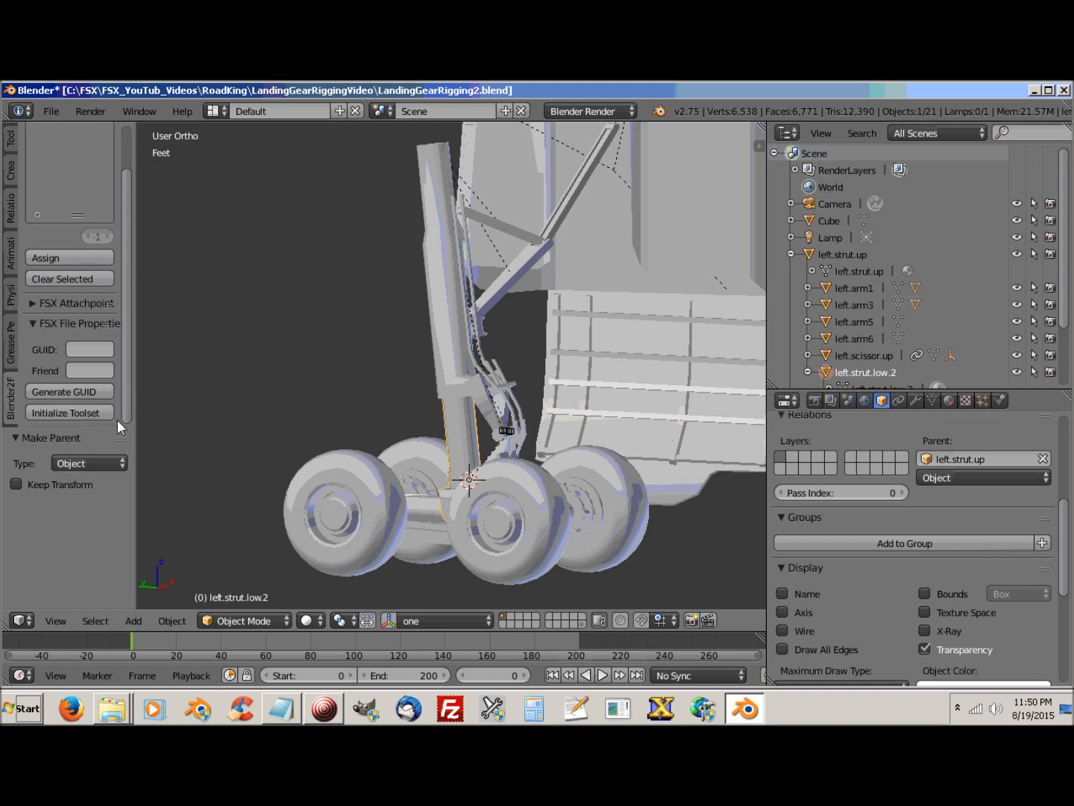
scroll(127, 299, "up", 3)
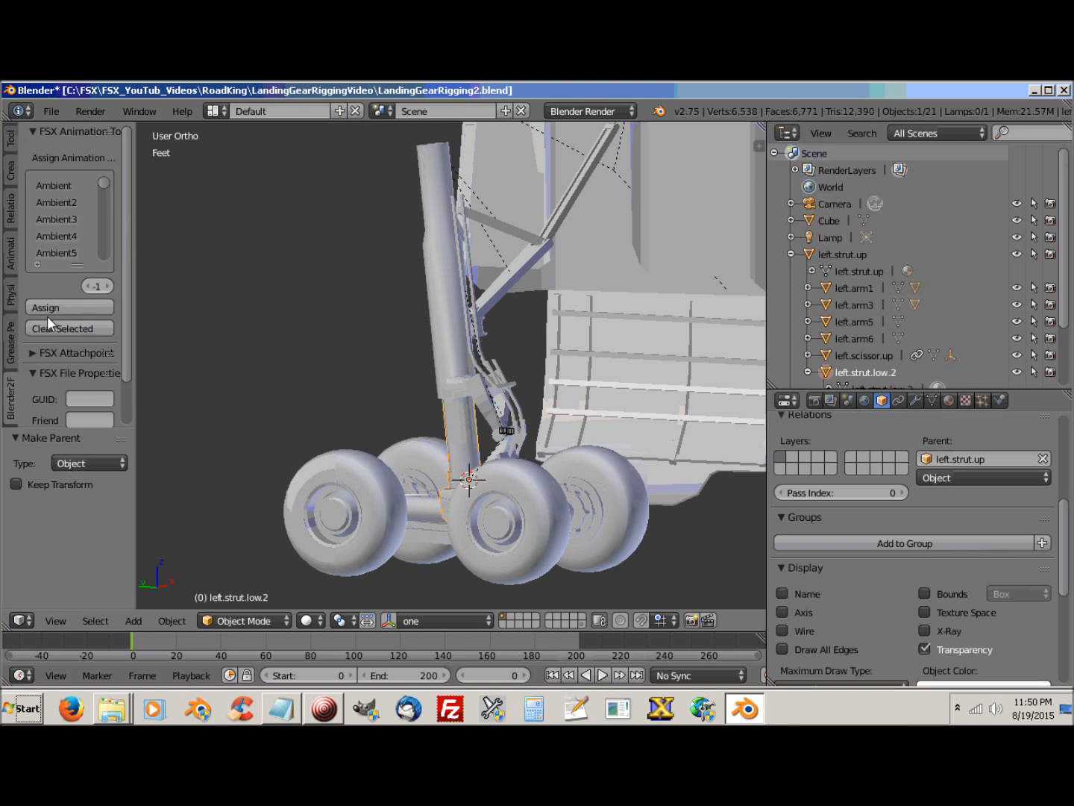
left_click(38, 264)
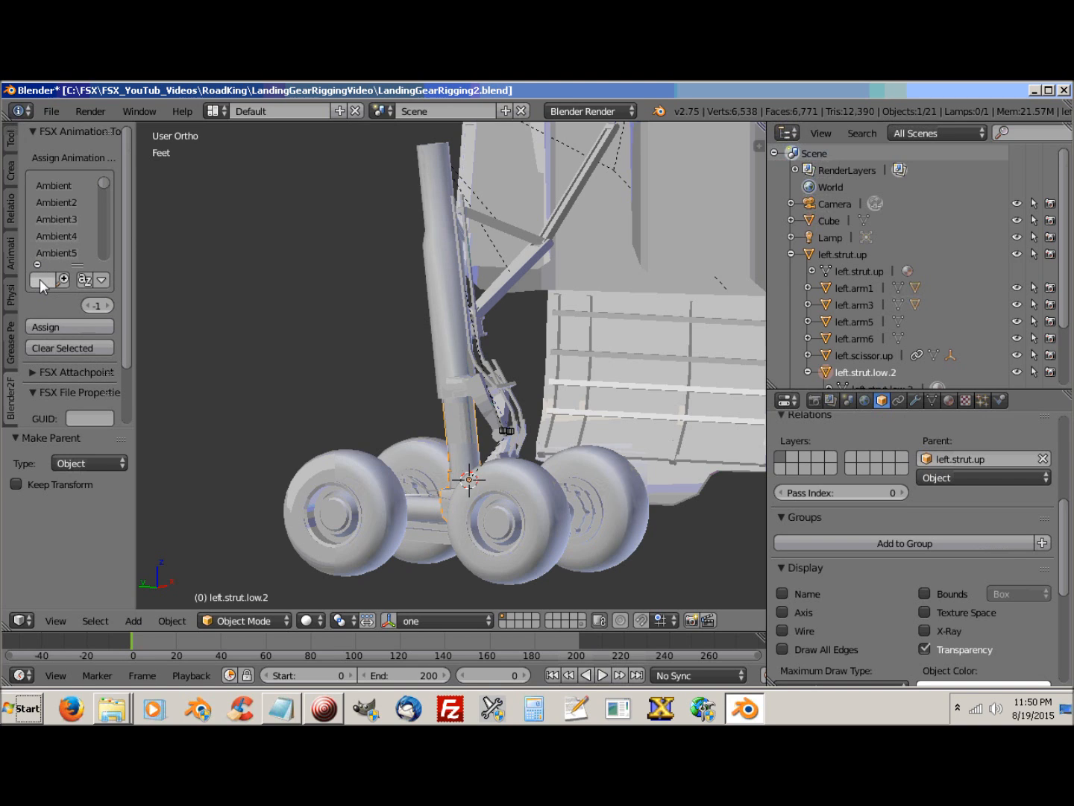
type("g")
type("ear")
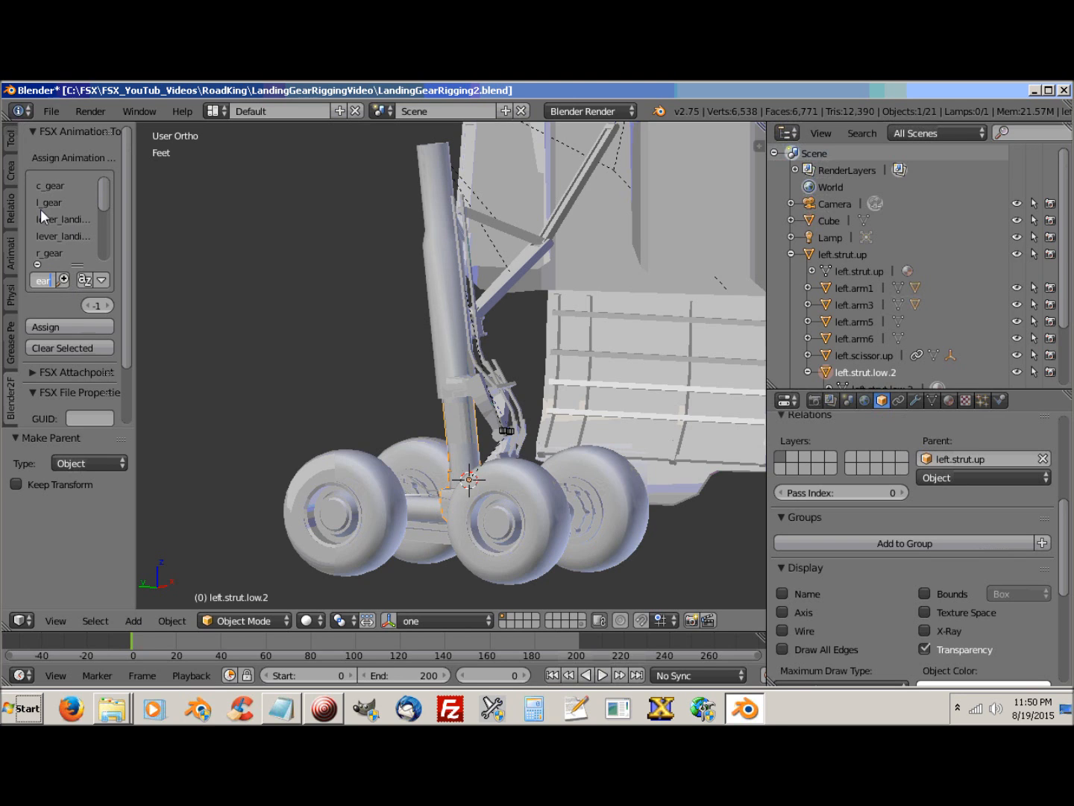
key("Return")
left_click_drag(134, 255, 202, 259)
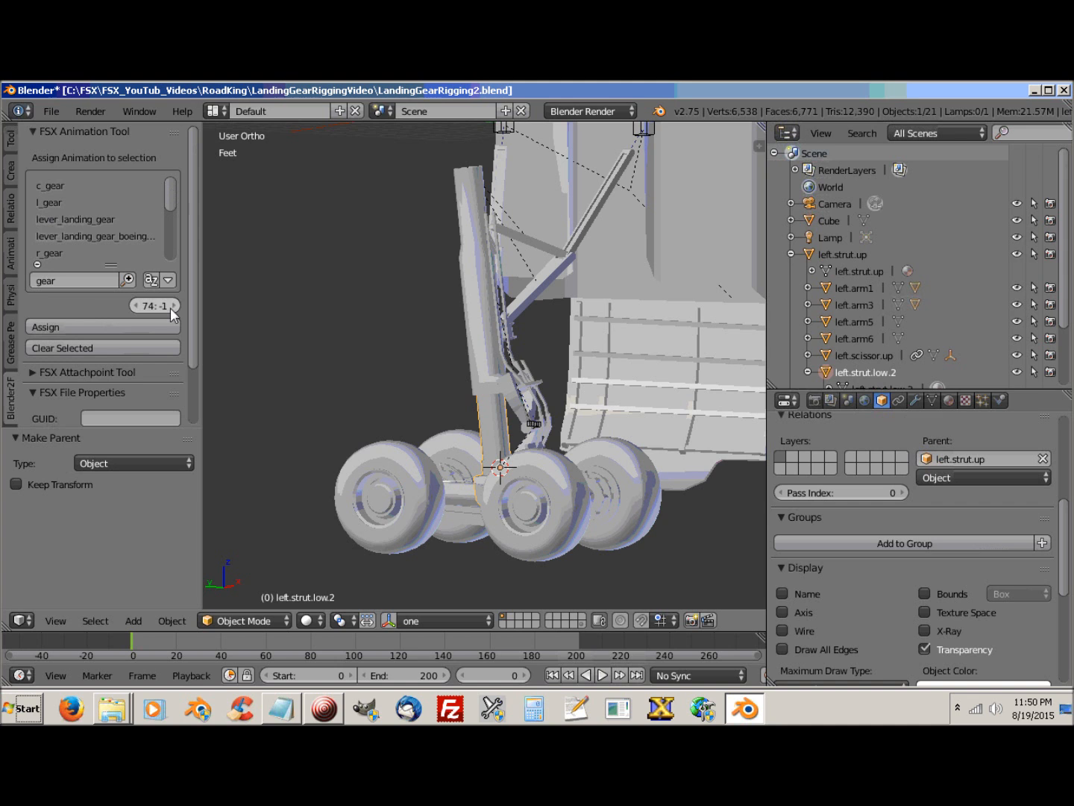
Step: Assign the l_gear FSX animation to the left upper strut and check its tag in the FSX Properties
middle_click_drag(402, 420, 337, 460)
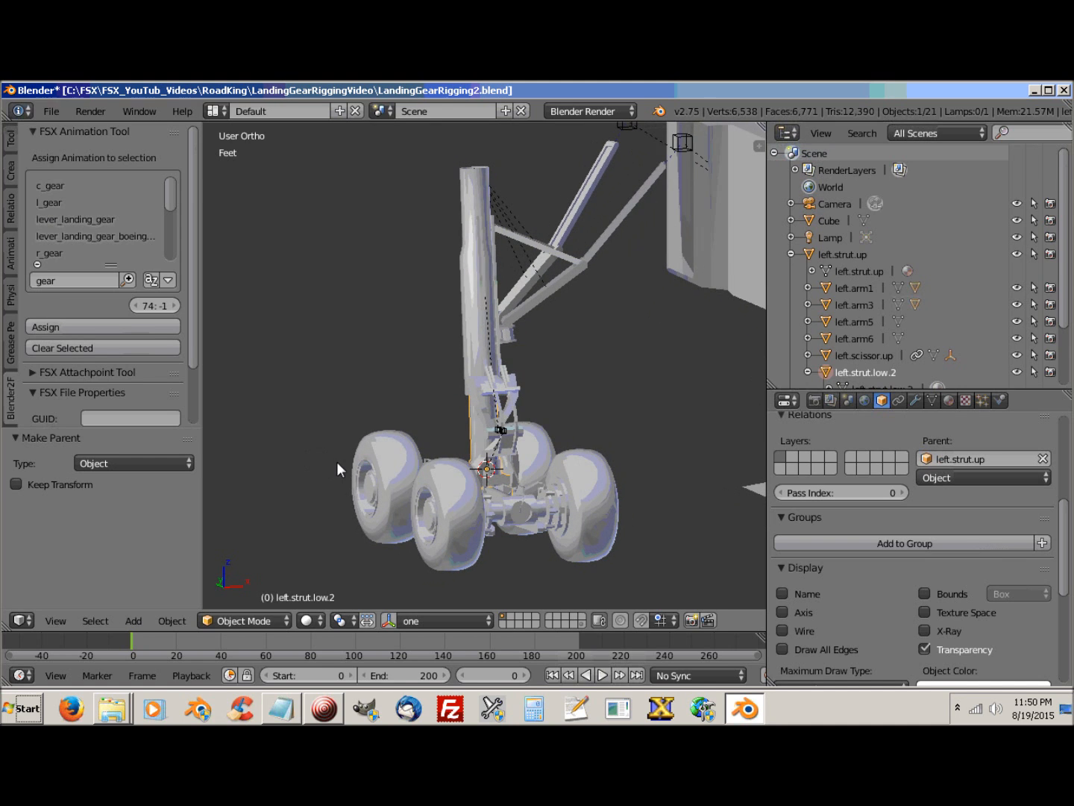
right_click(476, 180)
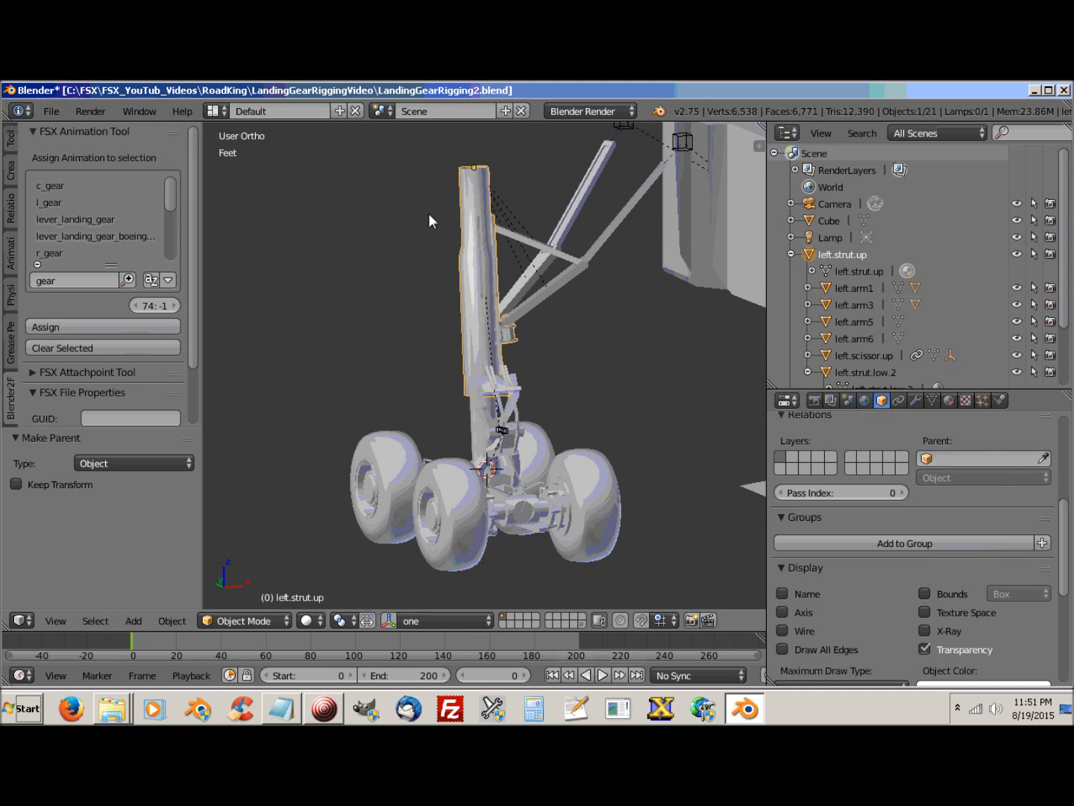
left_click(87, 327)
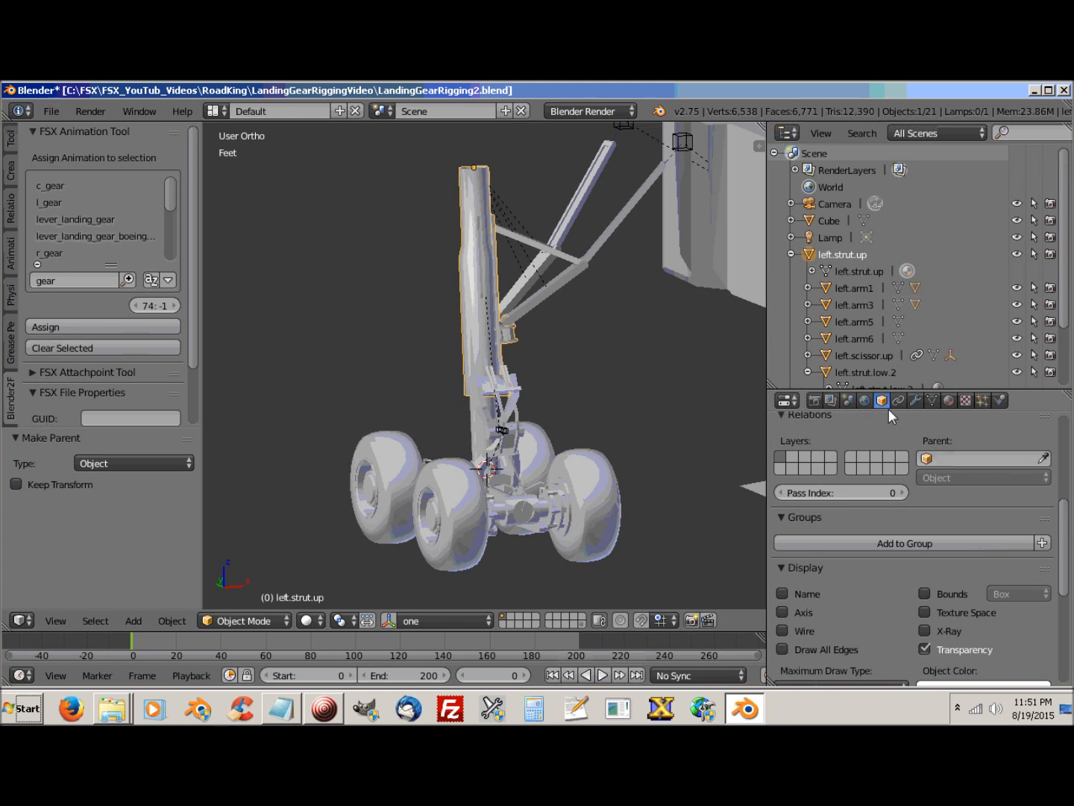
scroll(1067, 625, "down", 4)
scroll(1067, 625, "down", 5)
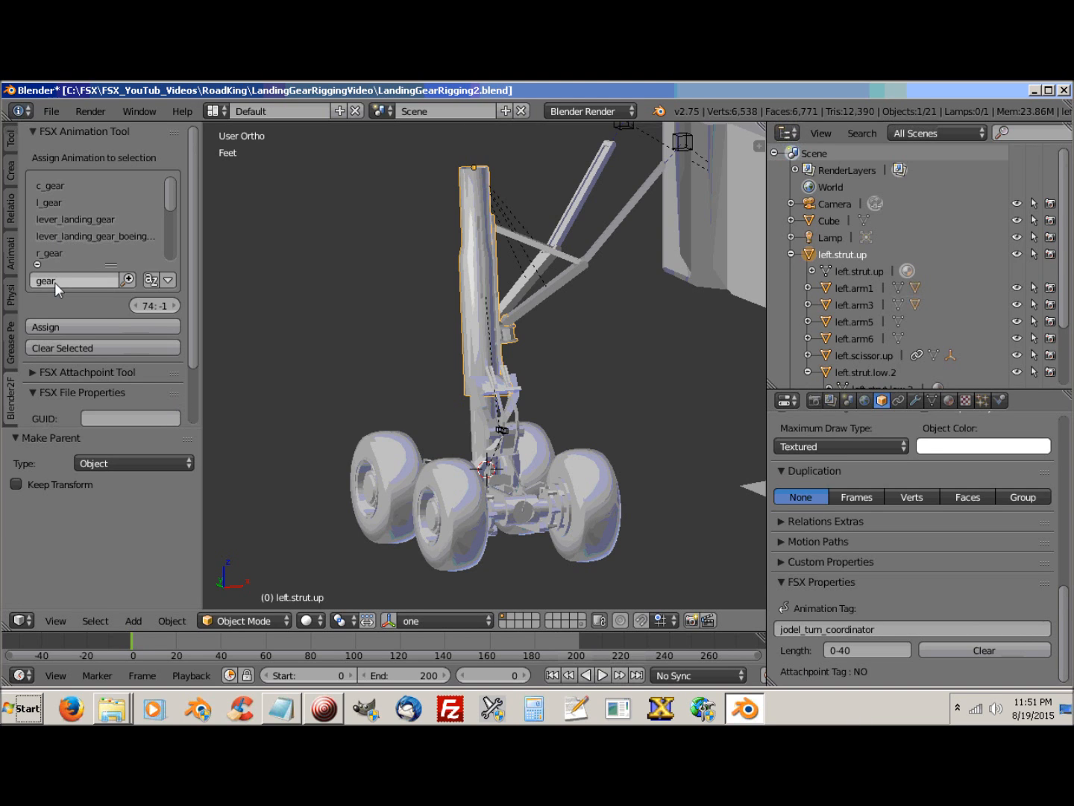
left_click(50, 200)
left_click(75, 326)
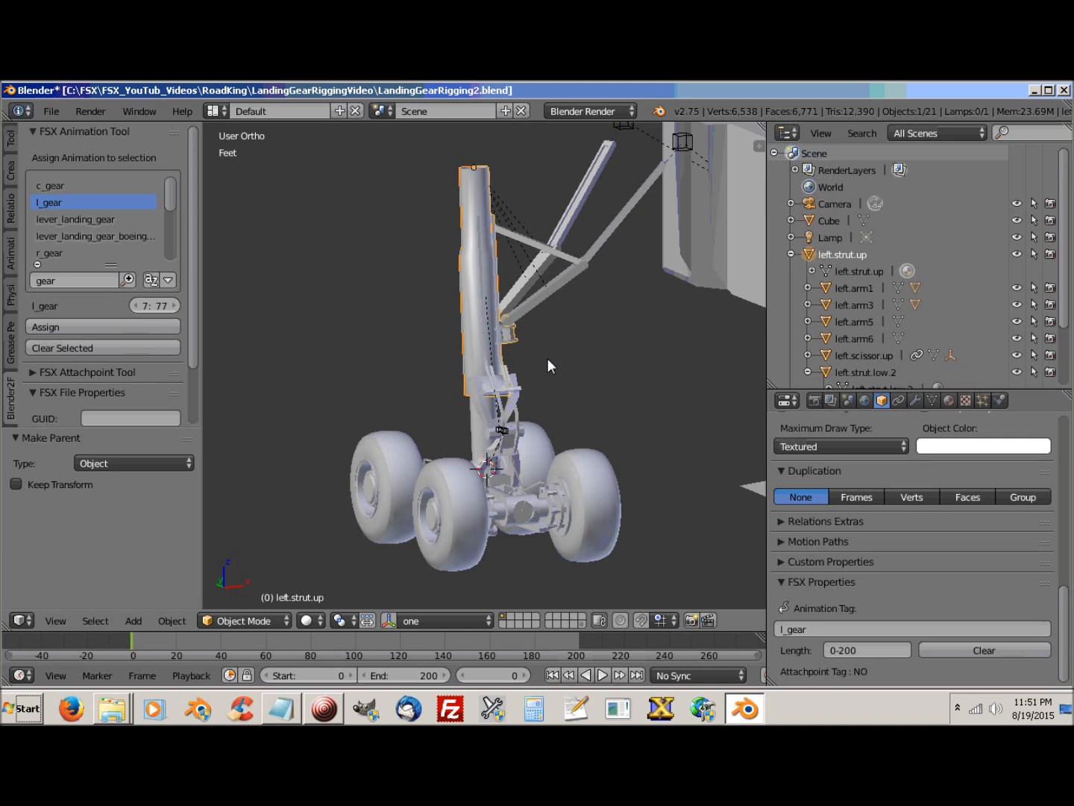
middle_click_drag(551, 358, 627, 373)
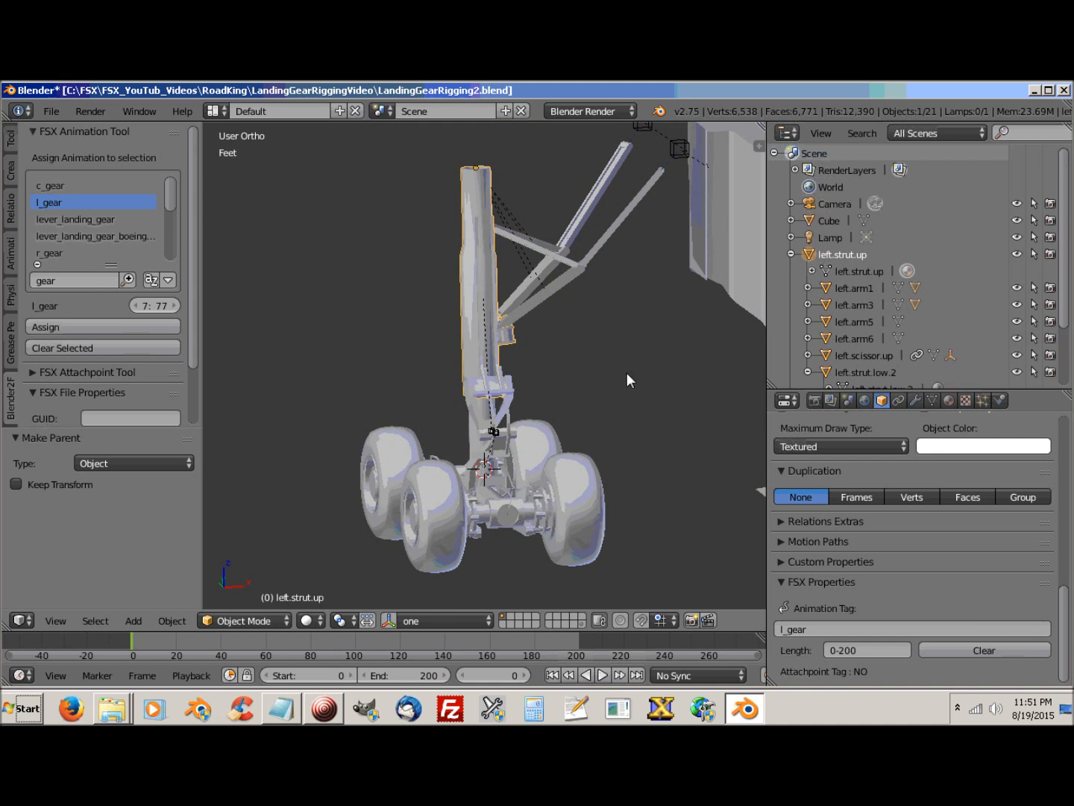
Step: Assign the l_gear FSX animation to the two long upper side brace arms, left.arm2 and left.arm2.001
right_click(597, 191)
left_click(111, 326)
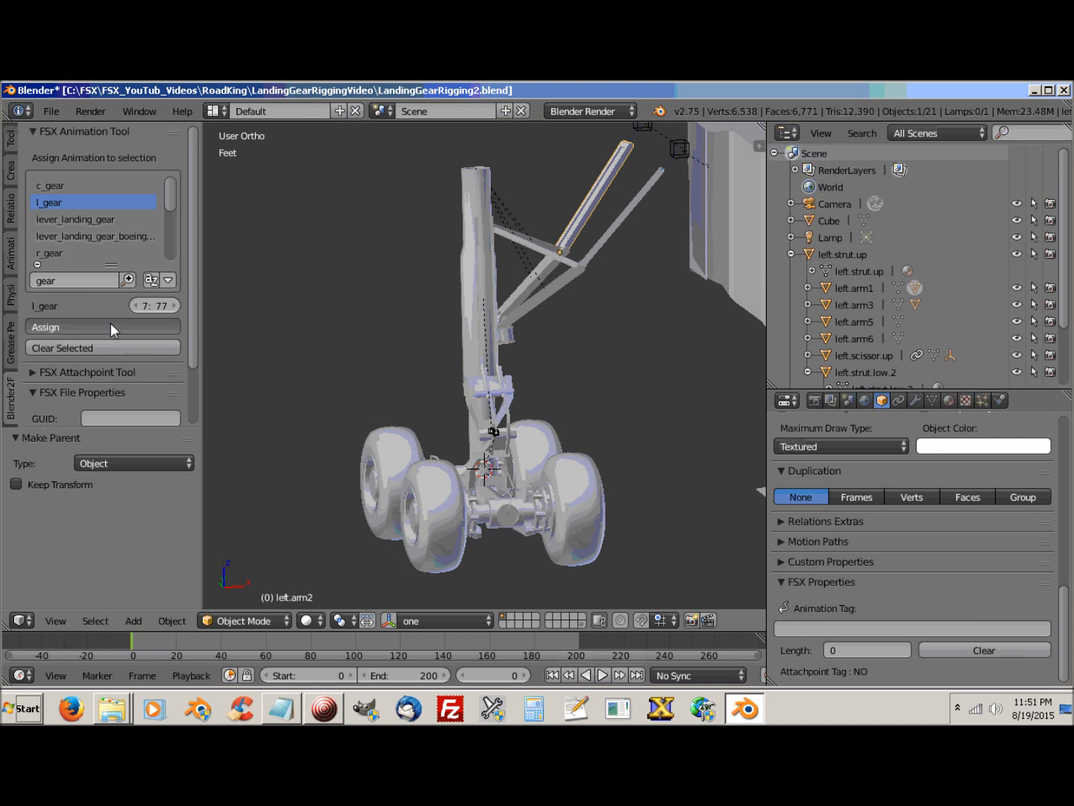
right_click(621, 216)
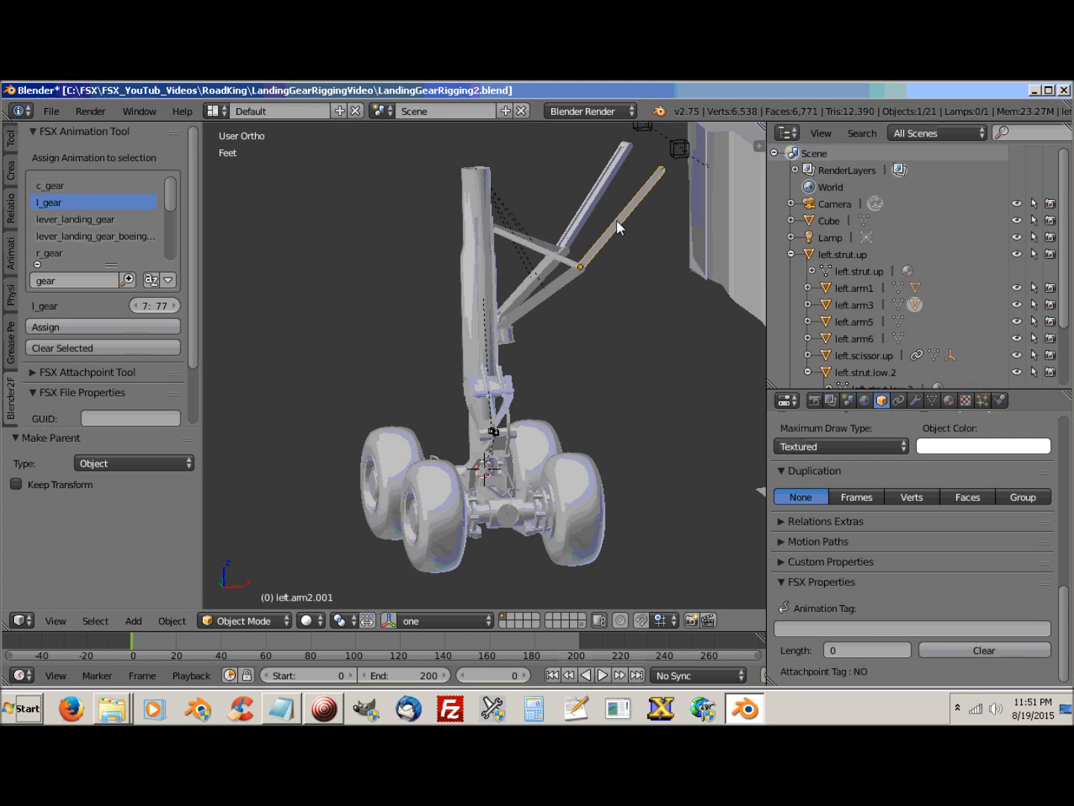
left_click(70, 325)
Step: Assign the l_gear FSX animation to the left upper and lower scissor links
middle_click_drag(480, 418, 572, 413)
right_click(529, 403)
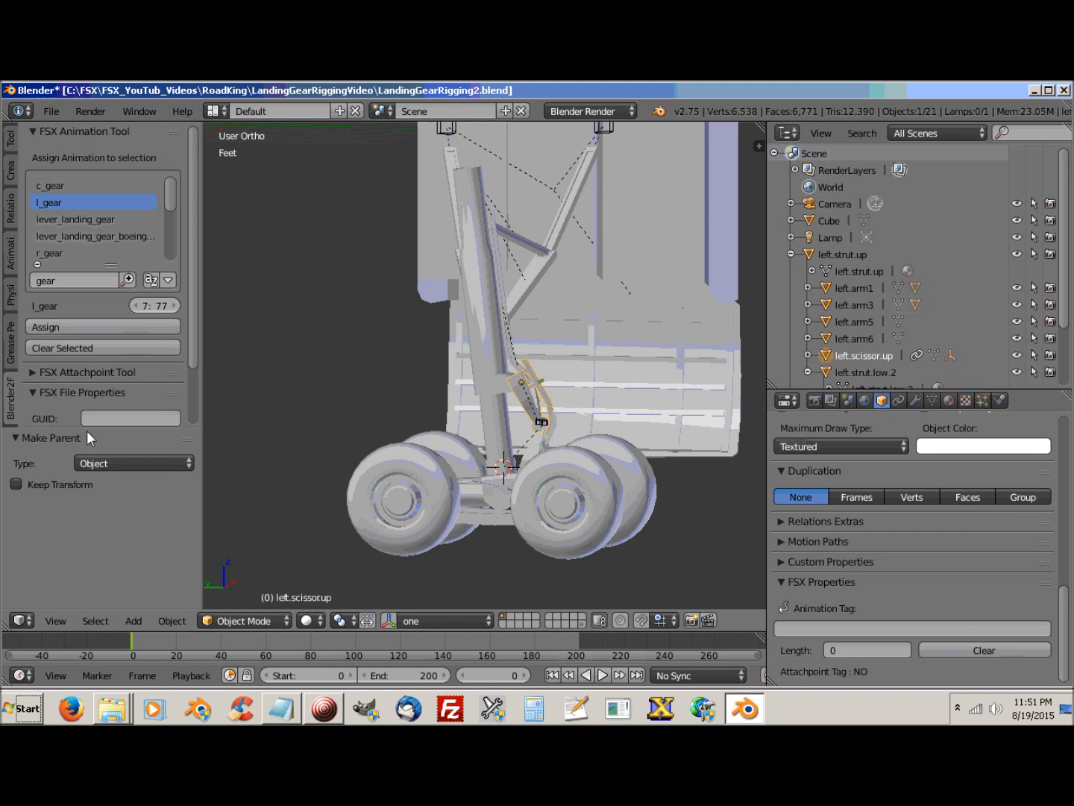
left_click(93, 327)
right_click(543, 454)
left_click(86, 328)
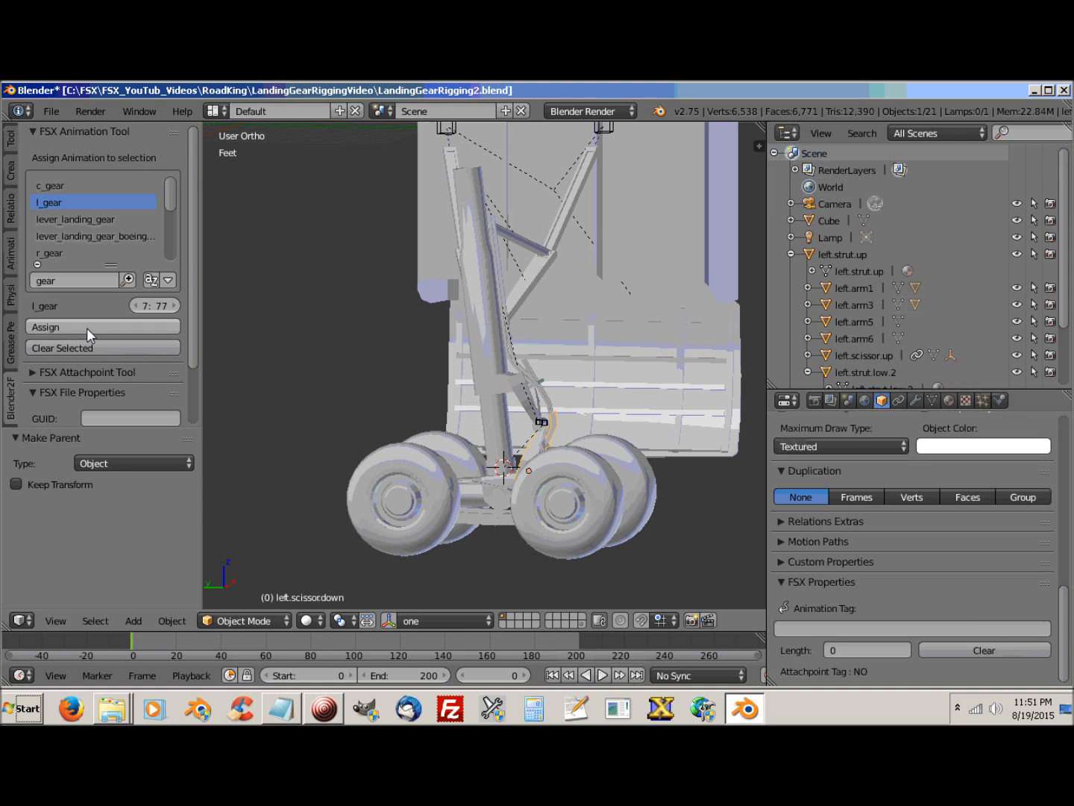
Step: Check the FSX animation tags of the left upper and lower scissor links
middle_click_drag(584, 531, 473, 530)
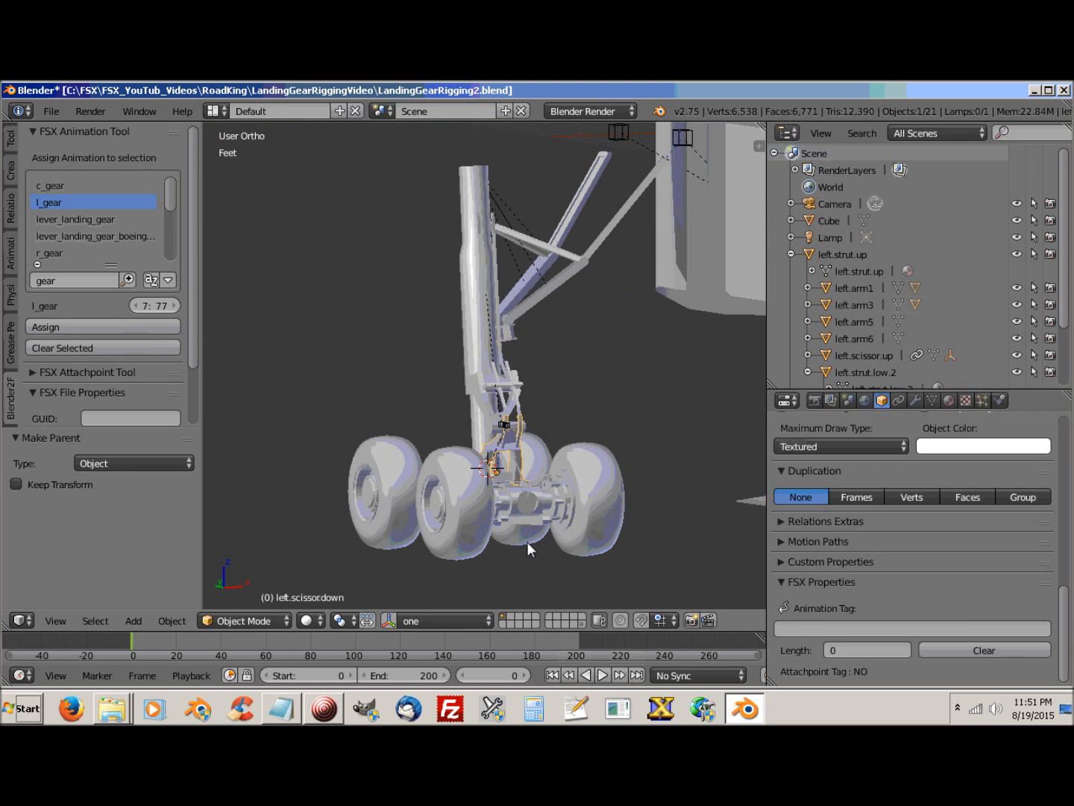
right_click(514, 406)
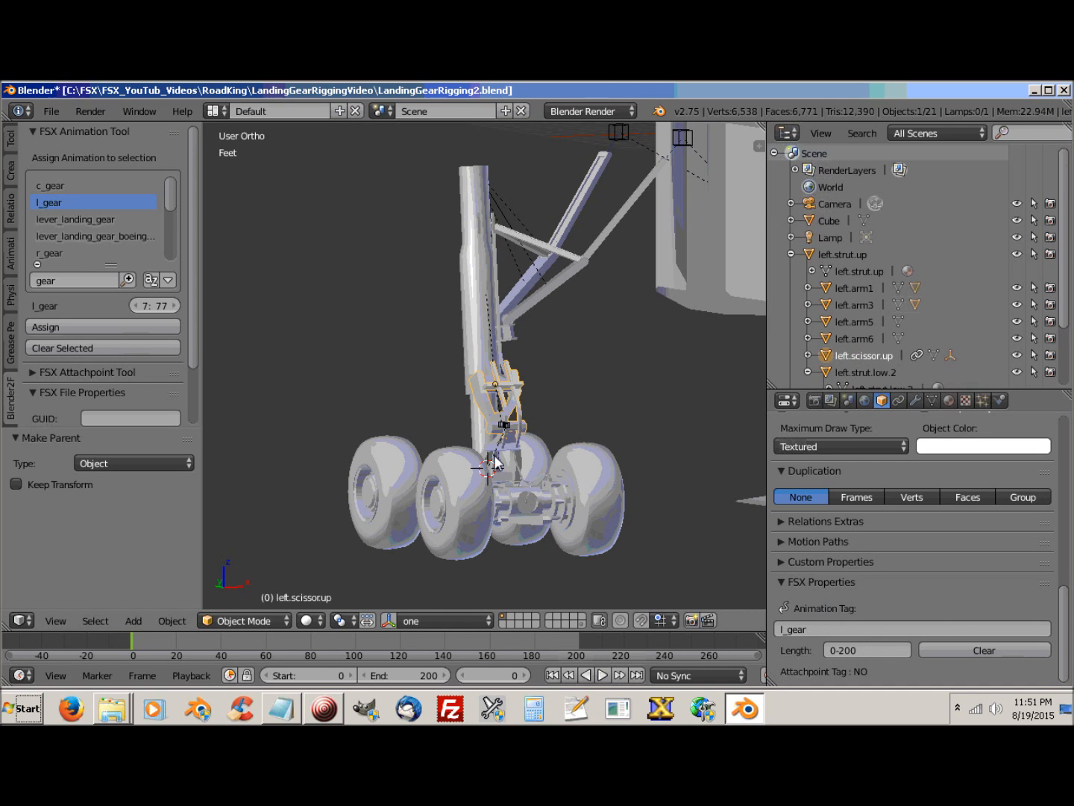
right_click(515, 470)
right_click(518, 408)
middle_click_drag(528, 387, 490, 396)
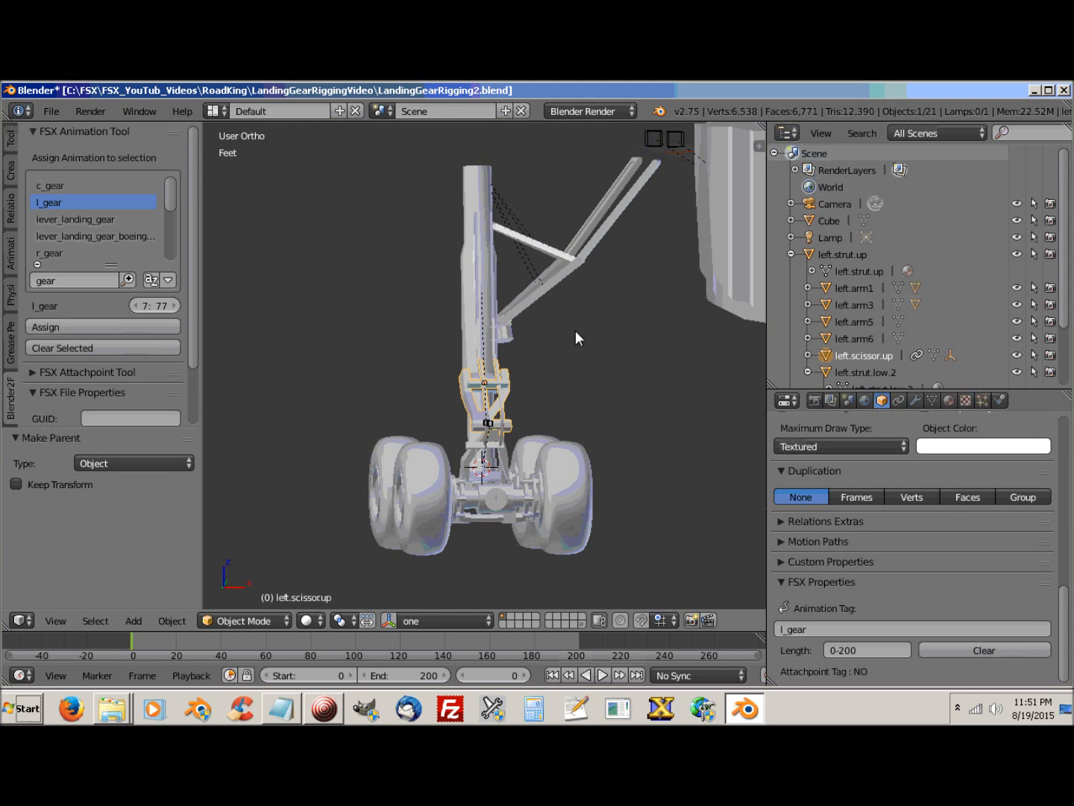
Step: Assign the l_gear FSX animation to the left lower strut between the wheels
scroll(574, 365, "down", 5)
middle_click_drag(510, 414, 407, 452)
scroll(549, 444, "up", 7)
scroll(602, 499, "down", 6)
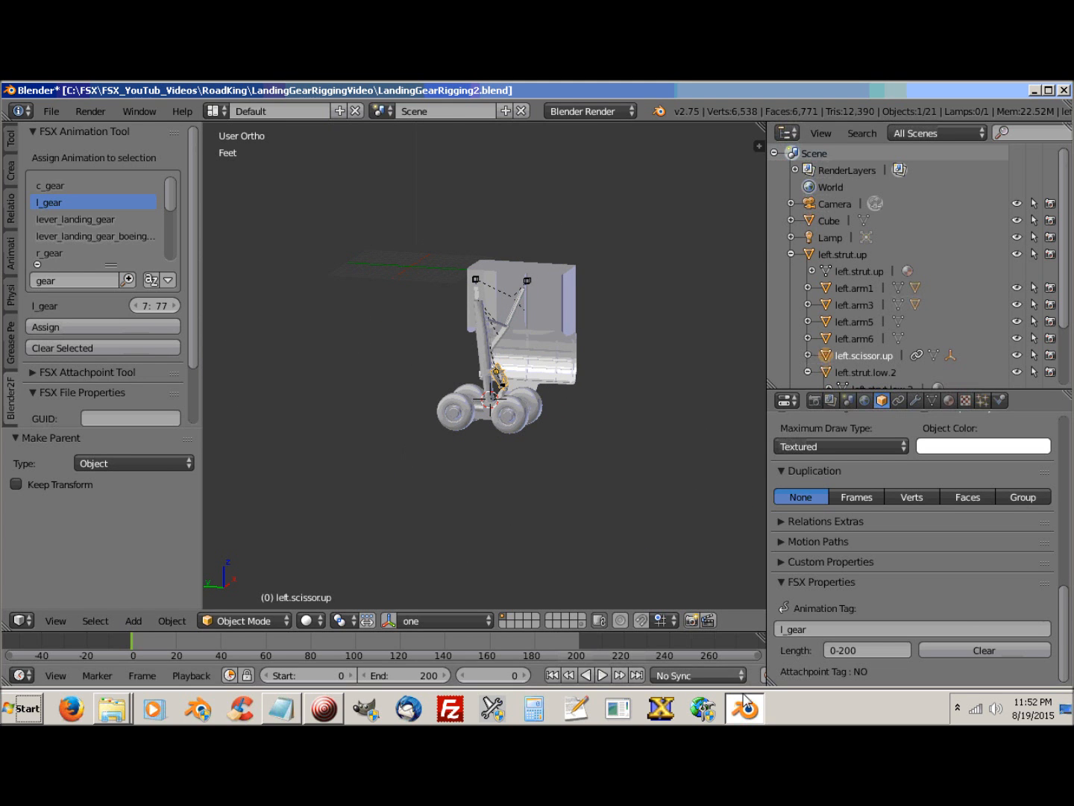
scroll(533, 493, "up", 8)
scroll(532, 493, "down", 5)
middle_click_drag(524, 508, 392, 495)
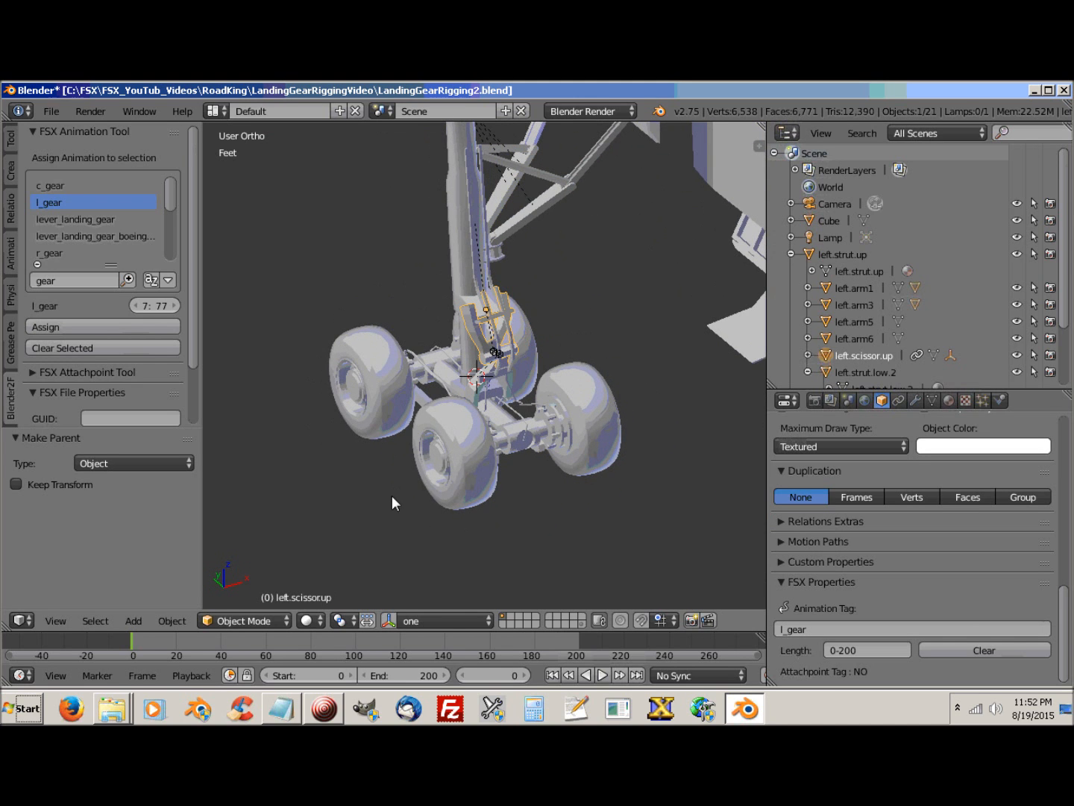
right_click(510, 430)
left_click(91, 326)
Step: Assign the l_gear FSX animation to the left main gear door, left.main.door.3
middle_click_drag(681, 411, 470, 464, "shift")
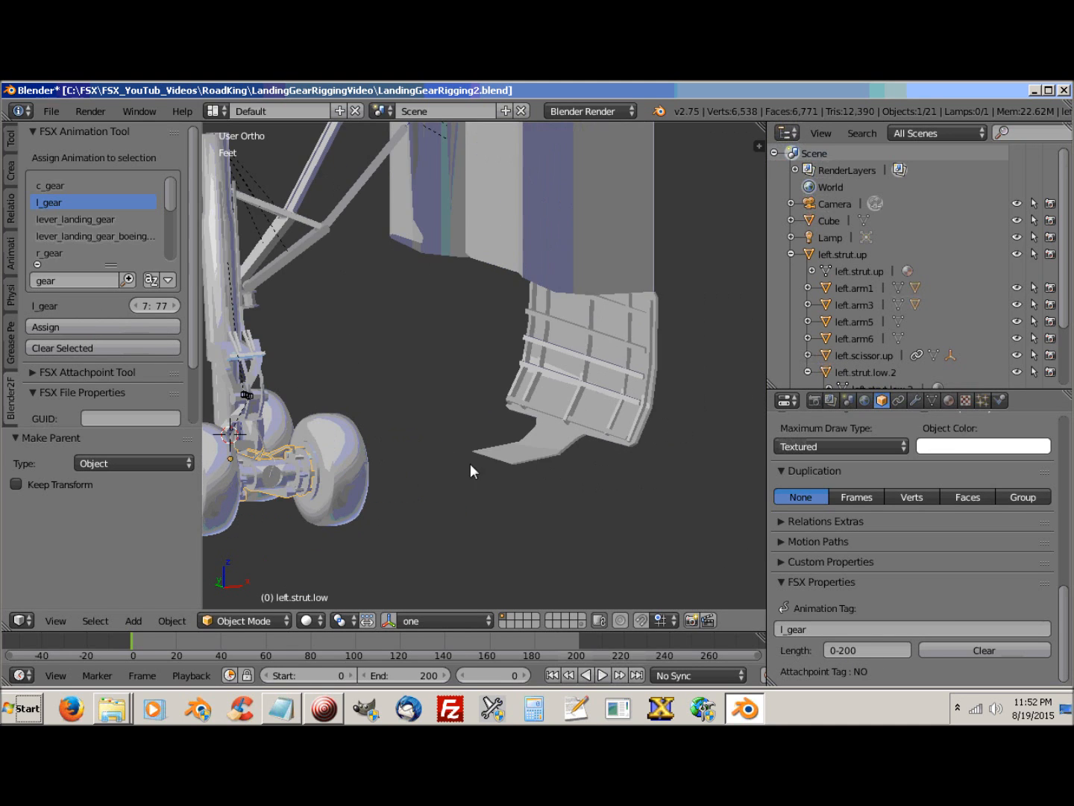
right_click(617, 351)
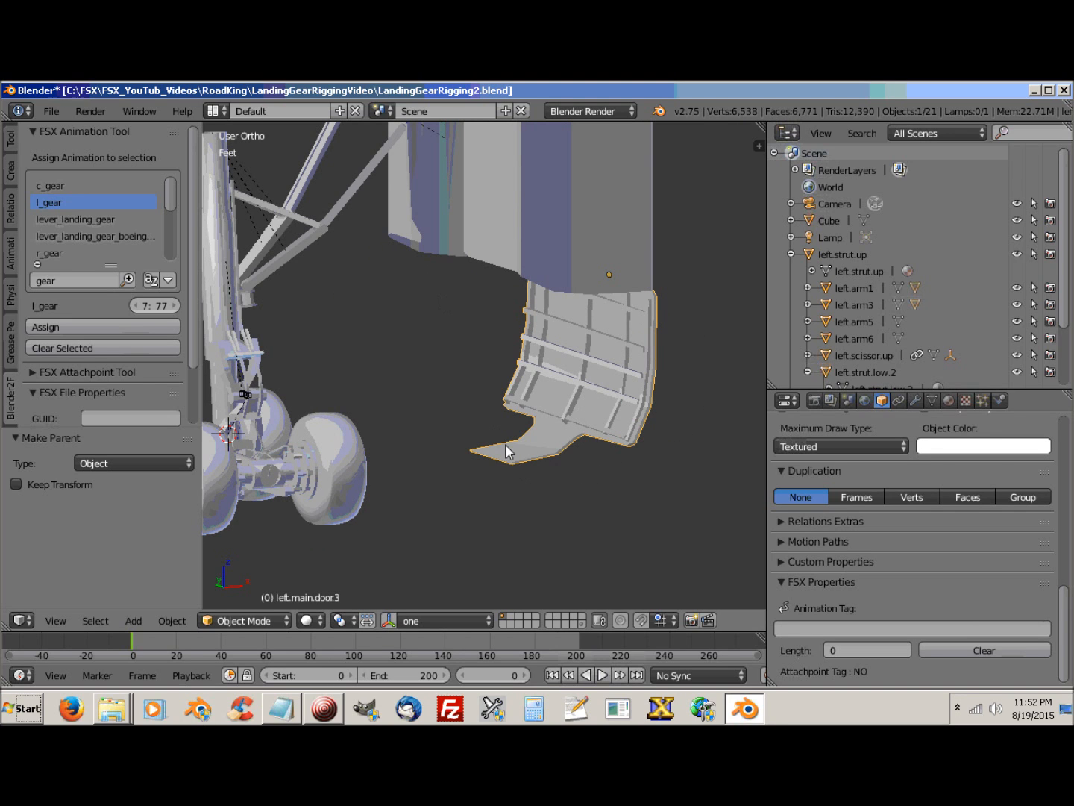
left_click(80, 326)
Step: Save the blend file with the newly assigned gear animation tags
middle_click_drag(339, 343, 520, 393)
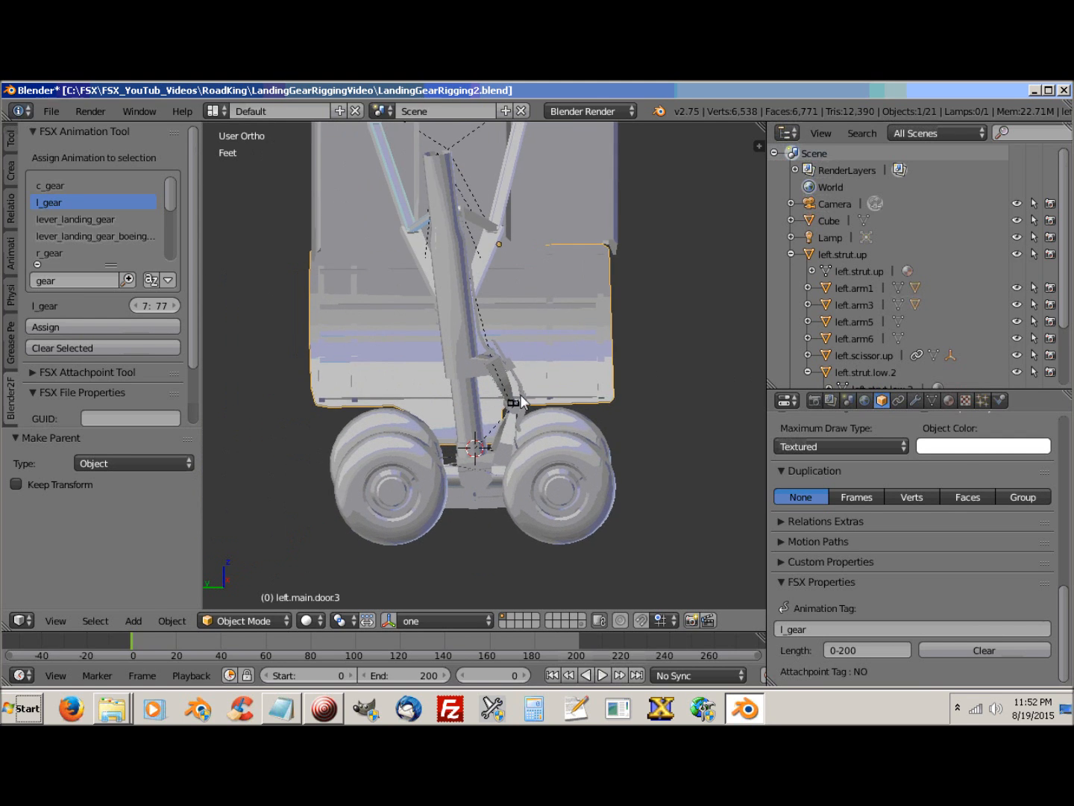
scroll(521, 393, "down", 4)
left_click(52, 111)
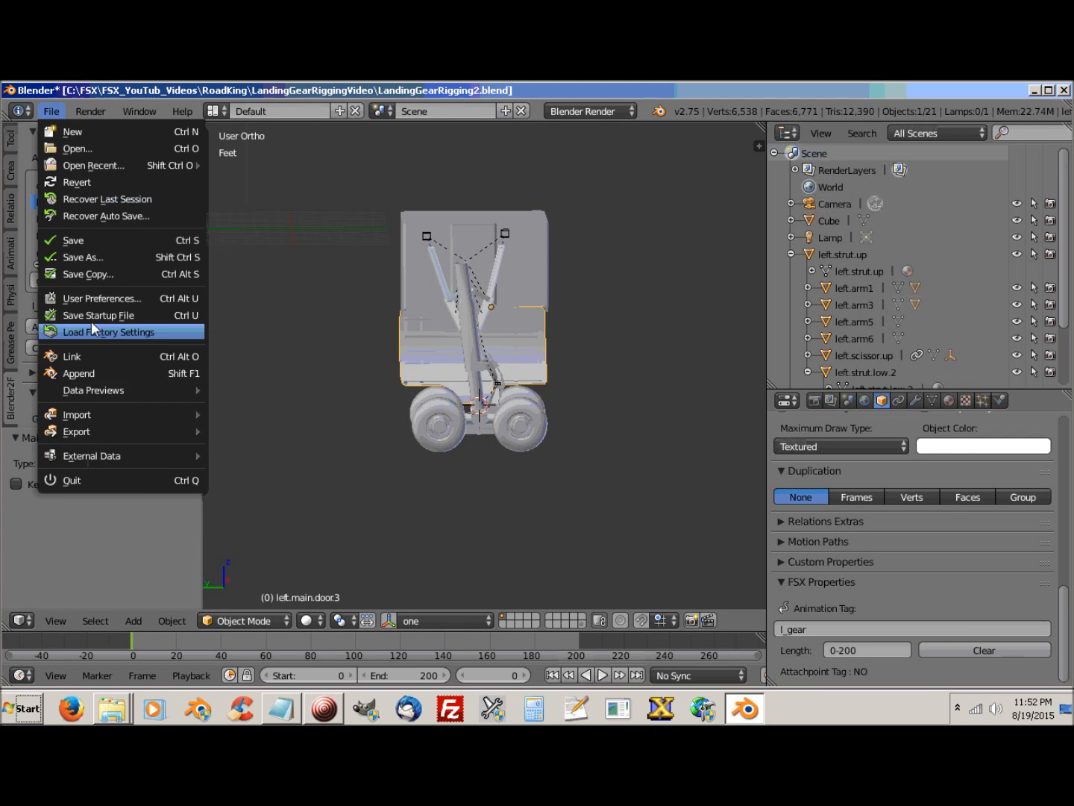
left_click(77, 240)
Step: Close the left main gear door by rotating it 90° about the global Y axis
middle_click_drag(499, 477, 386, 476)
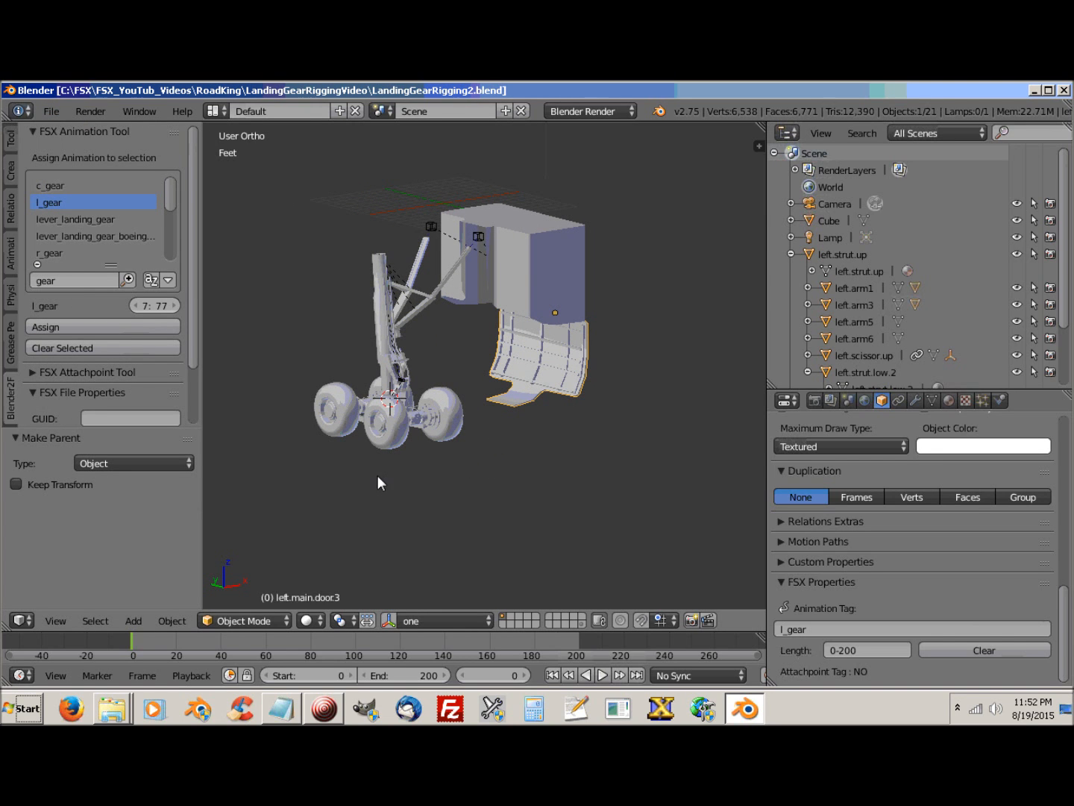
middle_click_drag(489, 480, 448, 507)
scroll(477, 474, "up", 2)
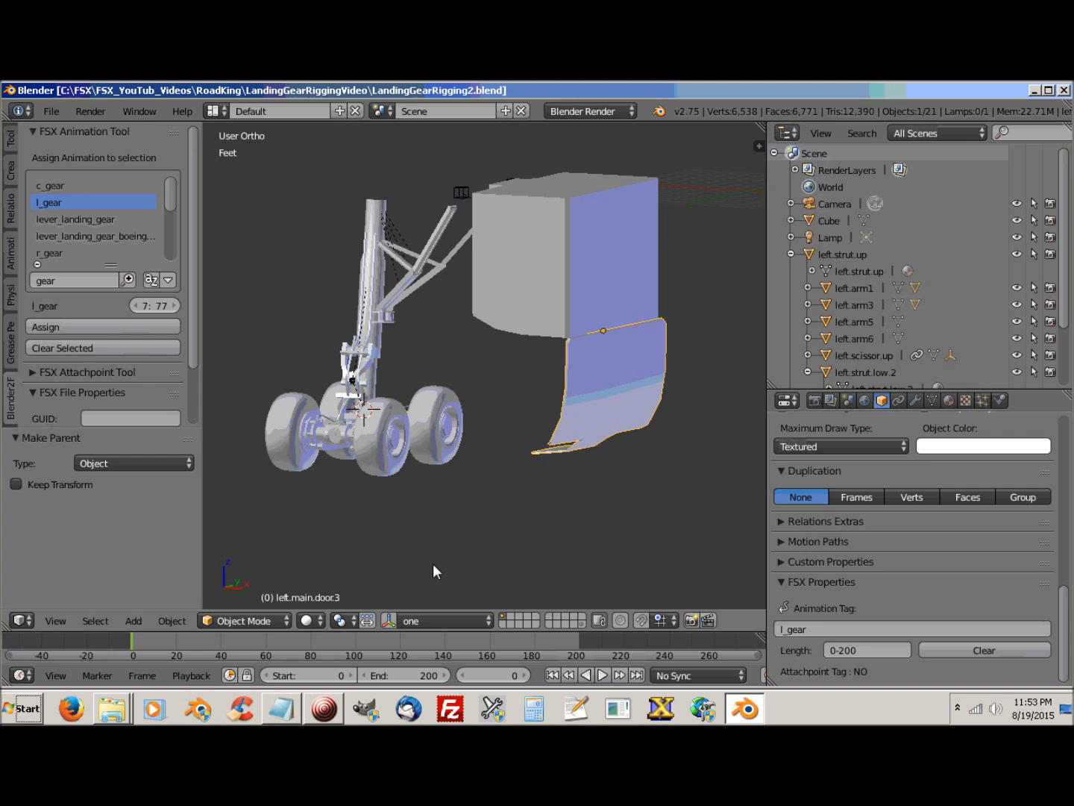
middle_click_drag(568, 468, 667, 428)
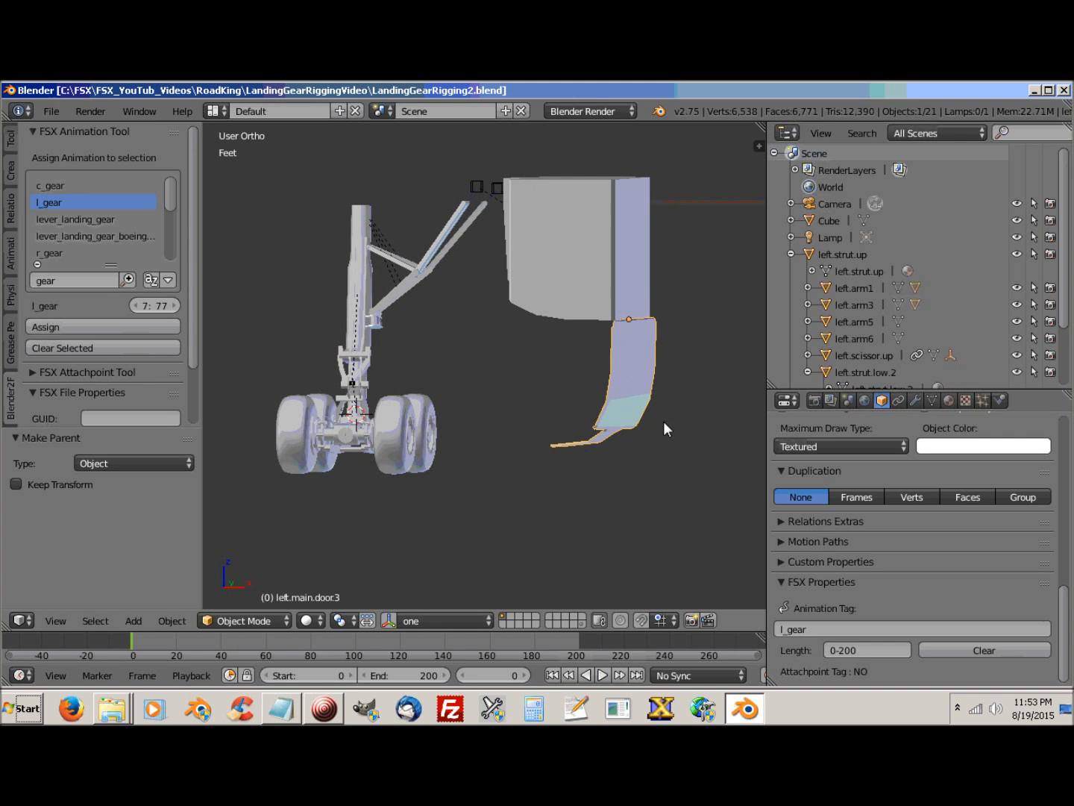
middle_click_drag(636, 440, 321, 459)
key("r")
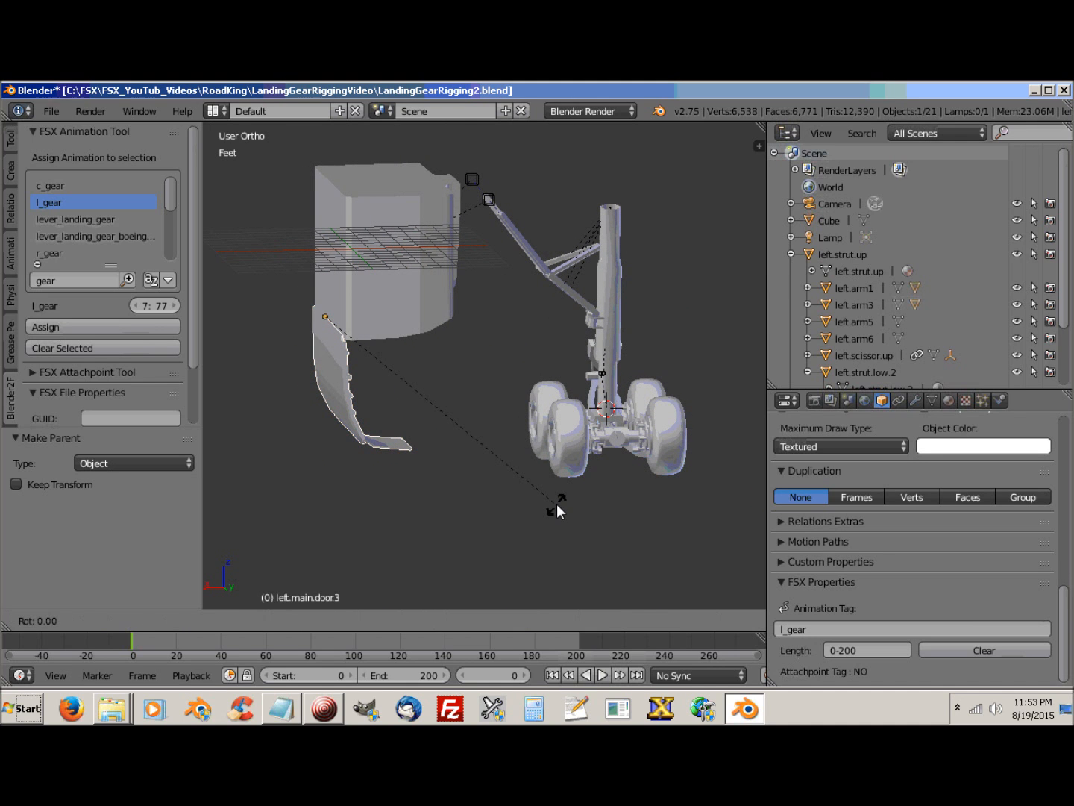
key("y")
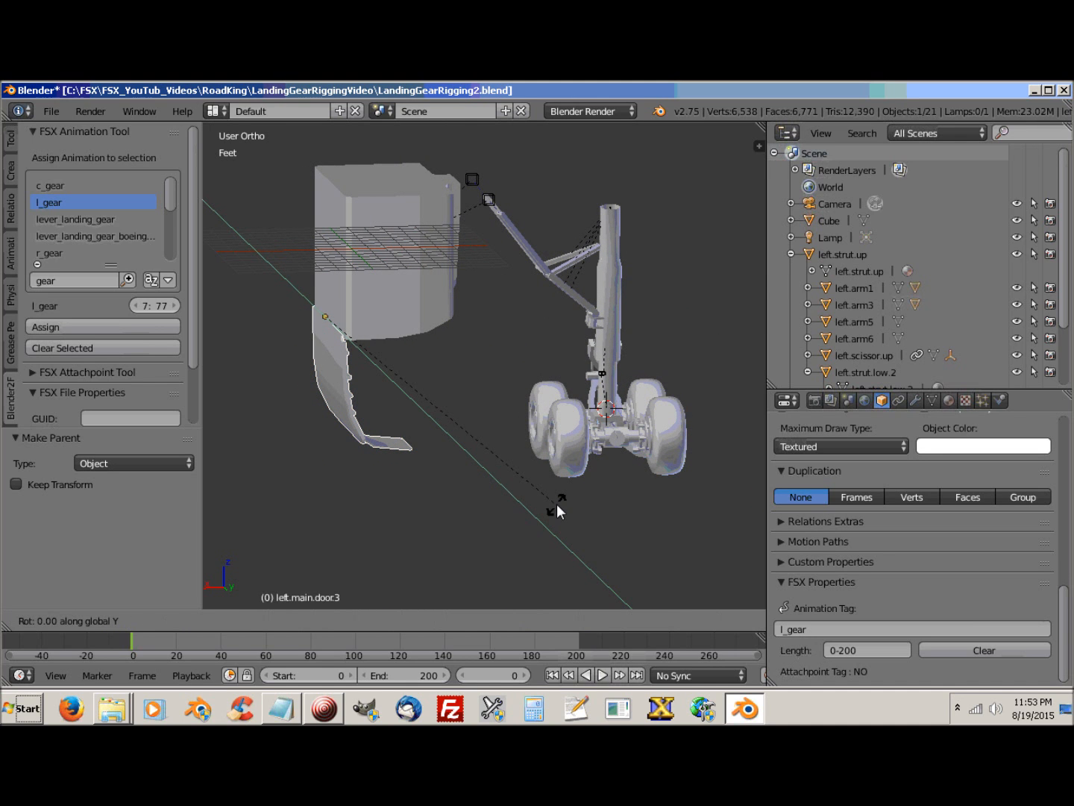
type("90")
key("Return")
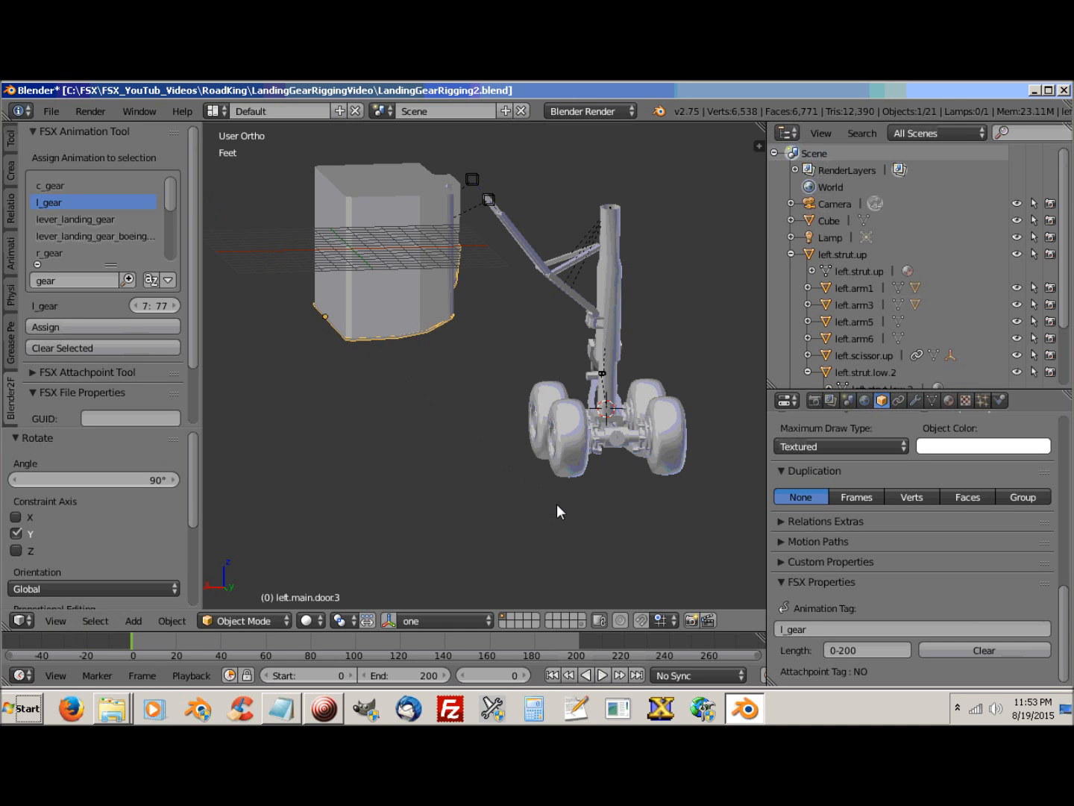
Step: Retract the left upper strut into the wheel well by rotating it about -81.5° about the global Y axis
middle_click_drag(538, 392, 399, 389)
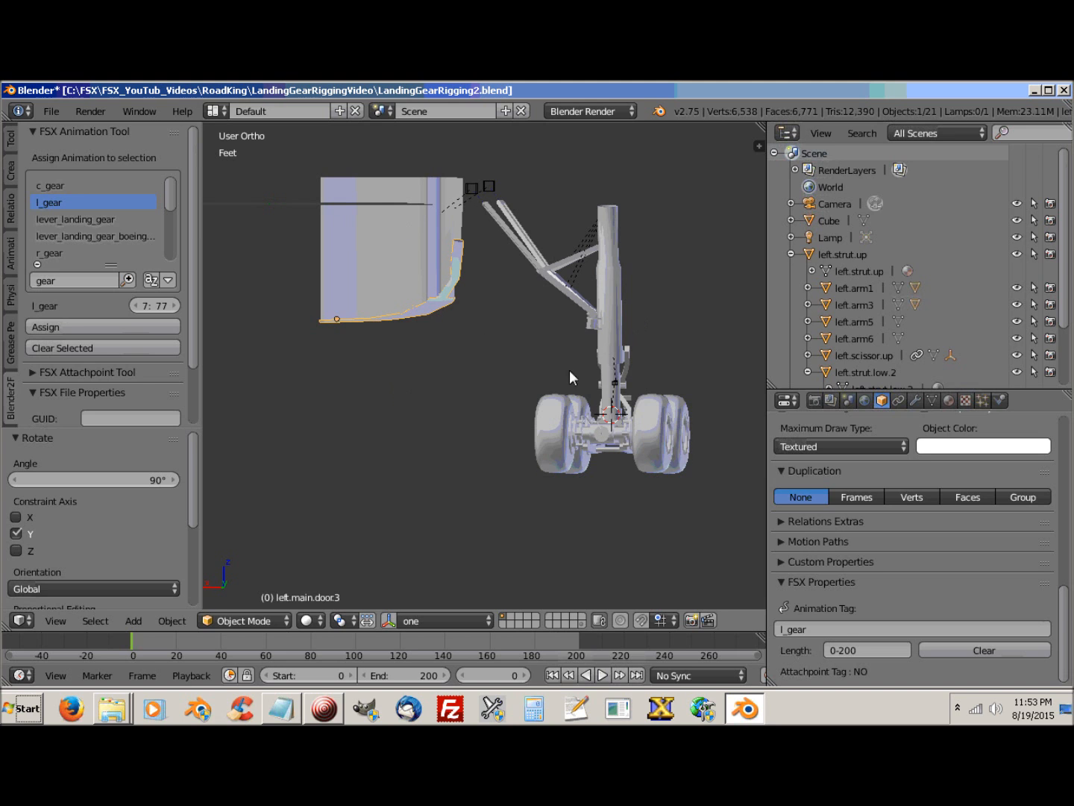
middle_click_drag(569, 370, 326, 296)
right_click(361, 221)
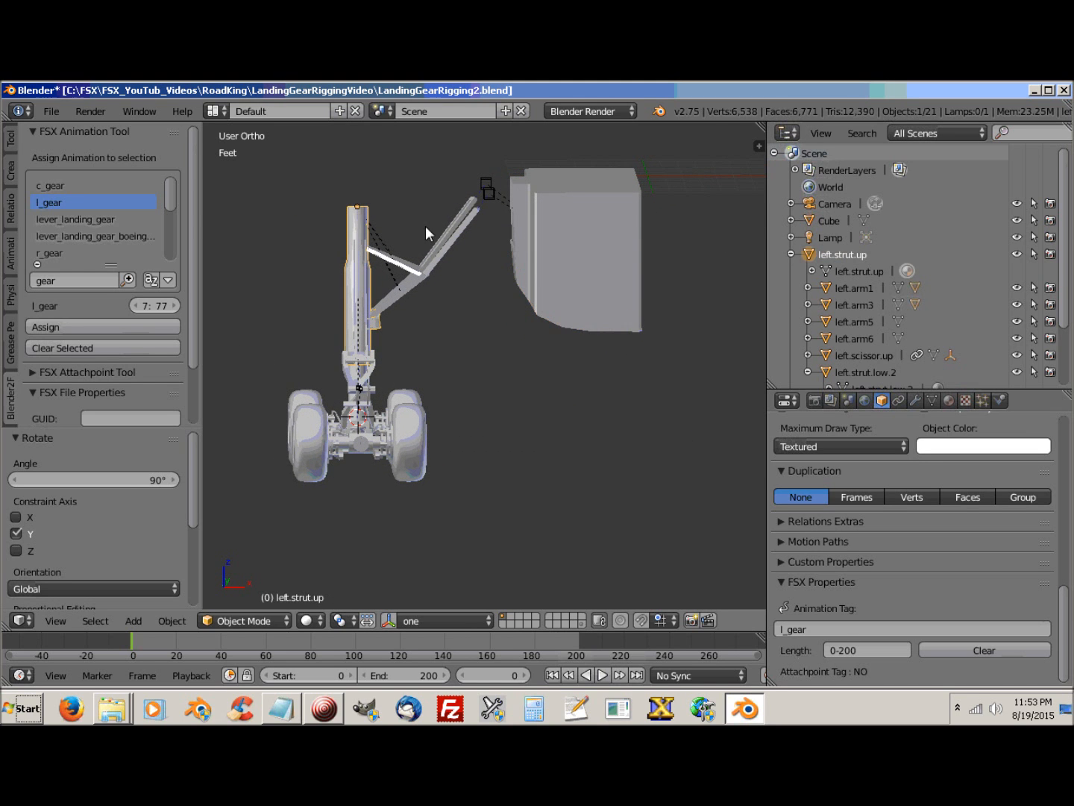
key("r")
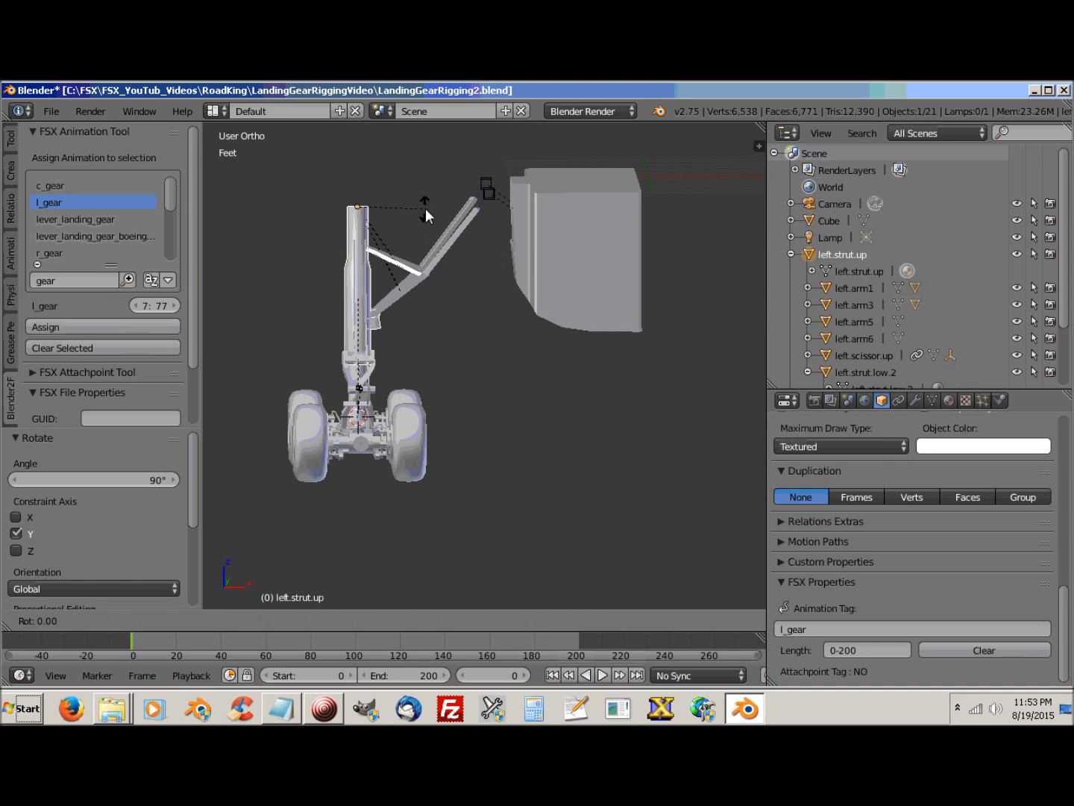
key("y")
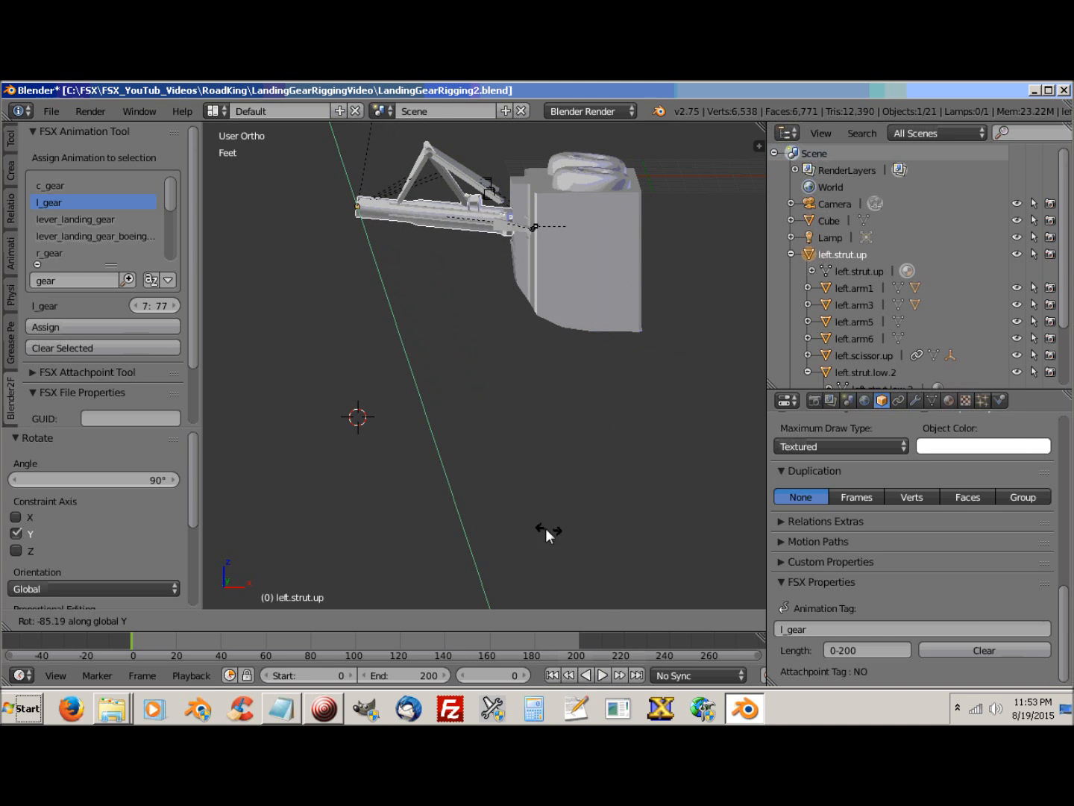
left_click(606, 136)
Step: Inspect the retracted gear inside the wheel well and save the blend file
middle_click_drag(561, 406, 601, 313)
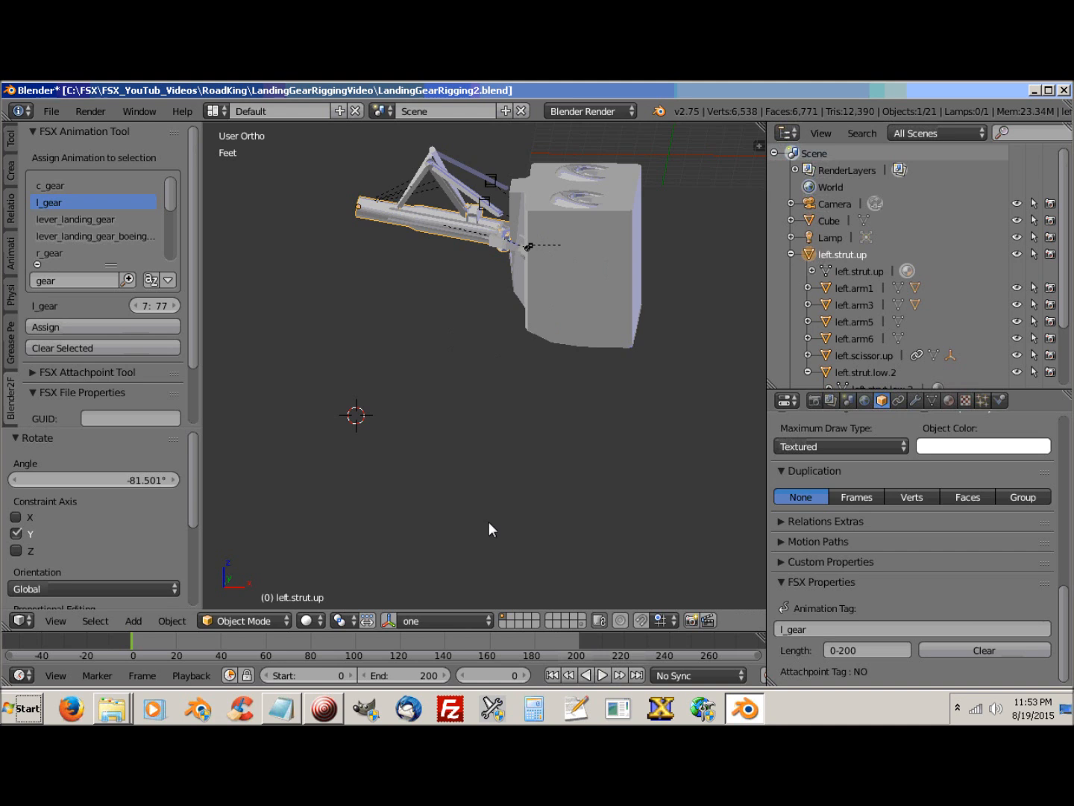
middle_click_drag(482, 362, 557, 345)
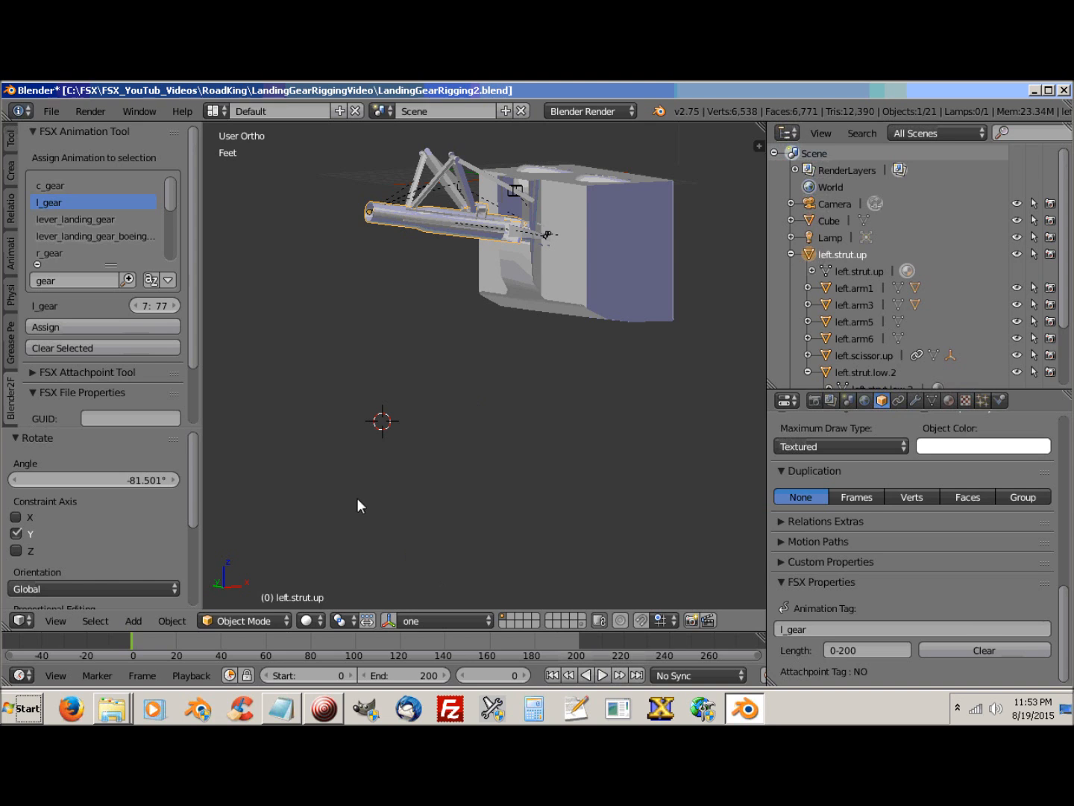
left_click(50, 111)
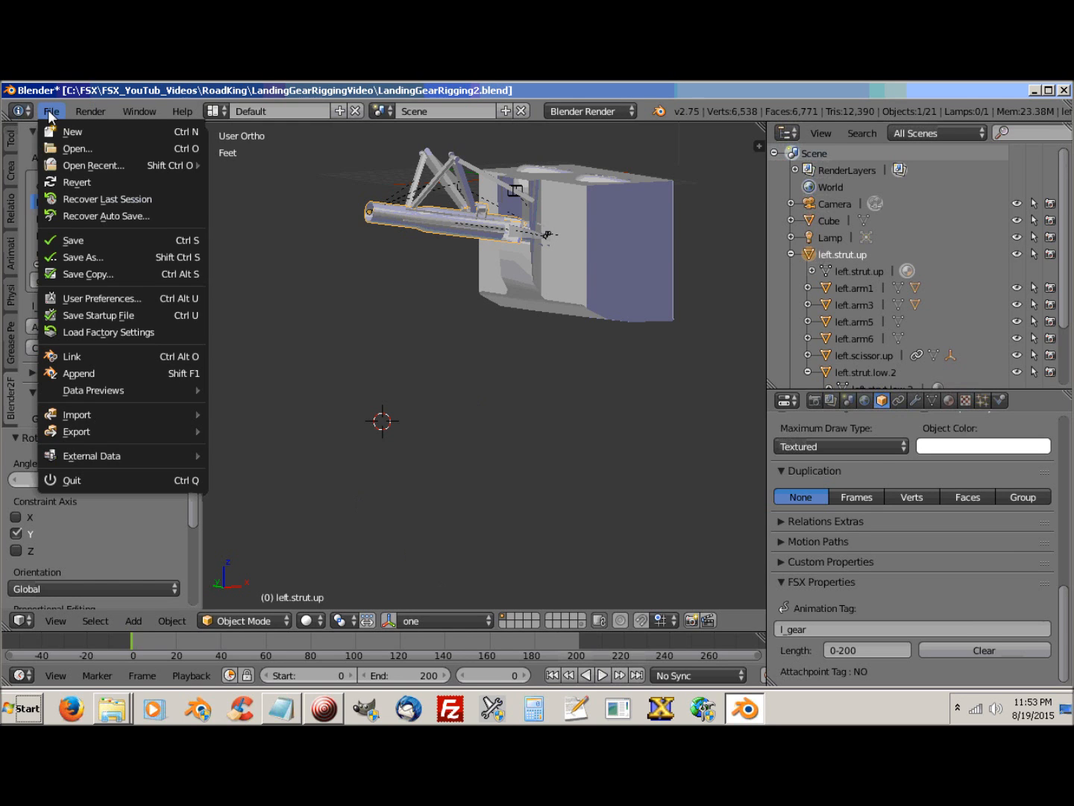
left_click(75, 240)
Step: Insert a Rotation keyframe for the retracted left upper strut at frame 0
scroll(475, 395, "up", 4)
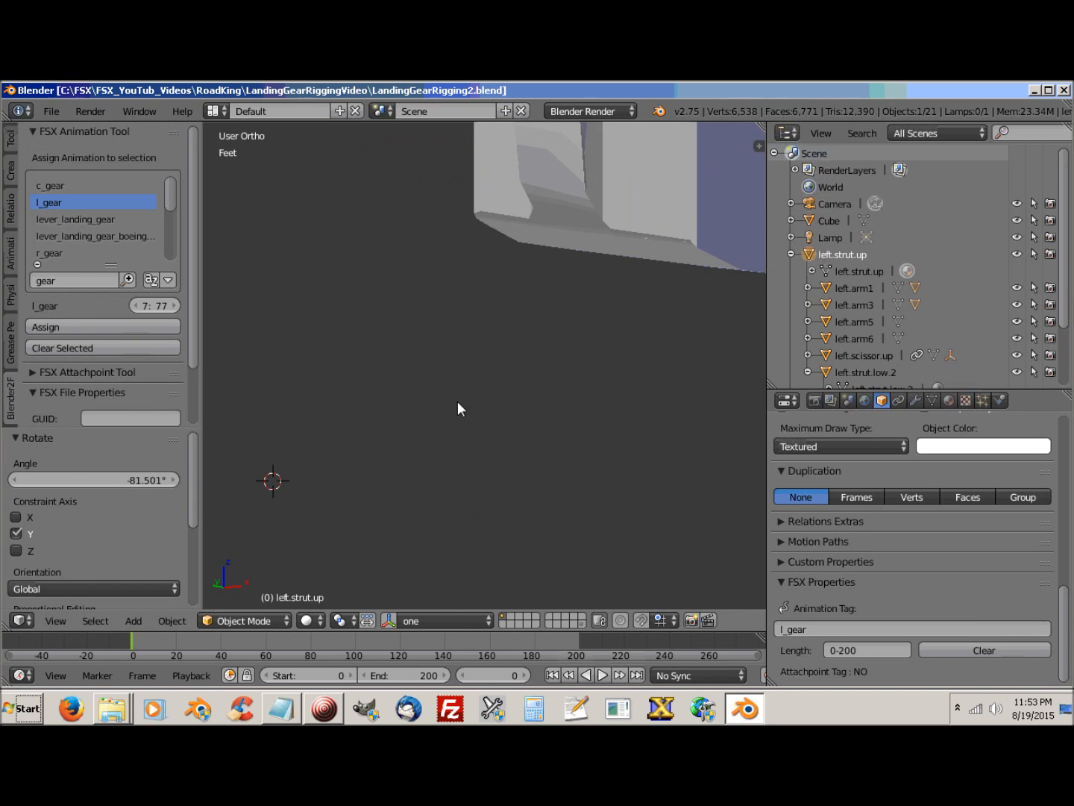
scroll(458, 400, "down", 4)
middle_click_drag(387, 496, 462, 514)
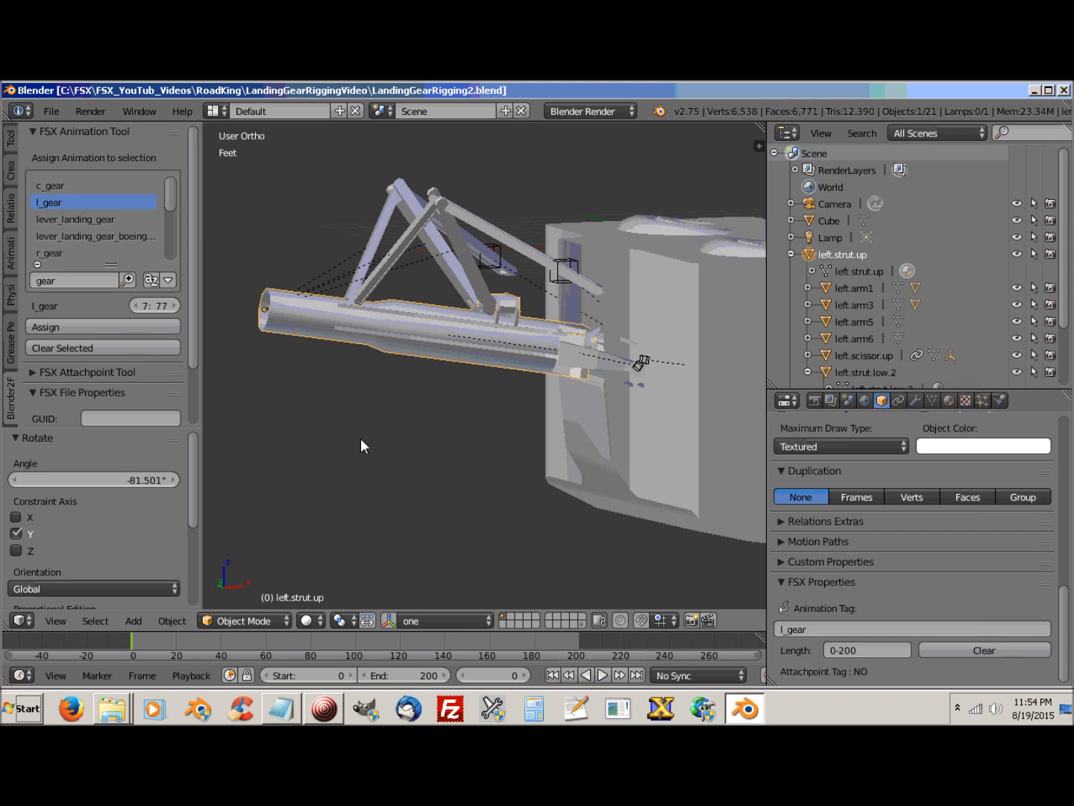
key("i")
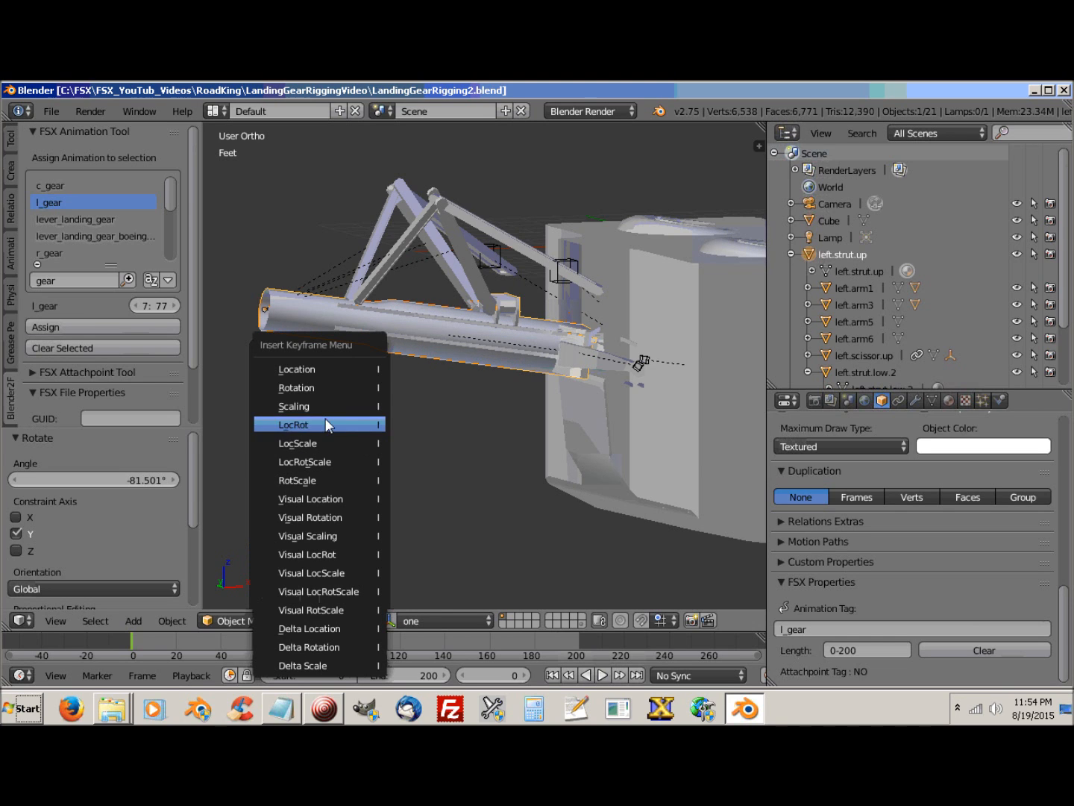
left_click(315, 388)
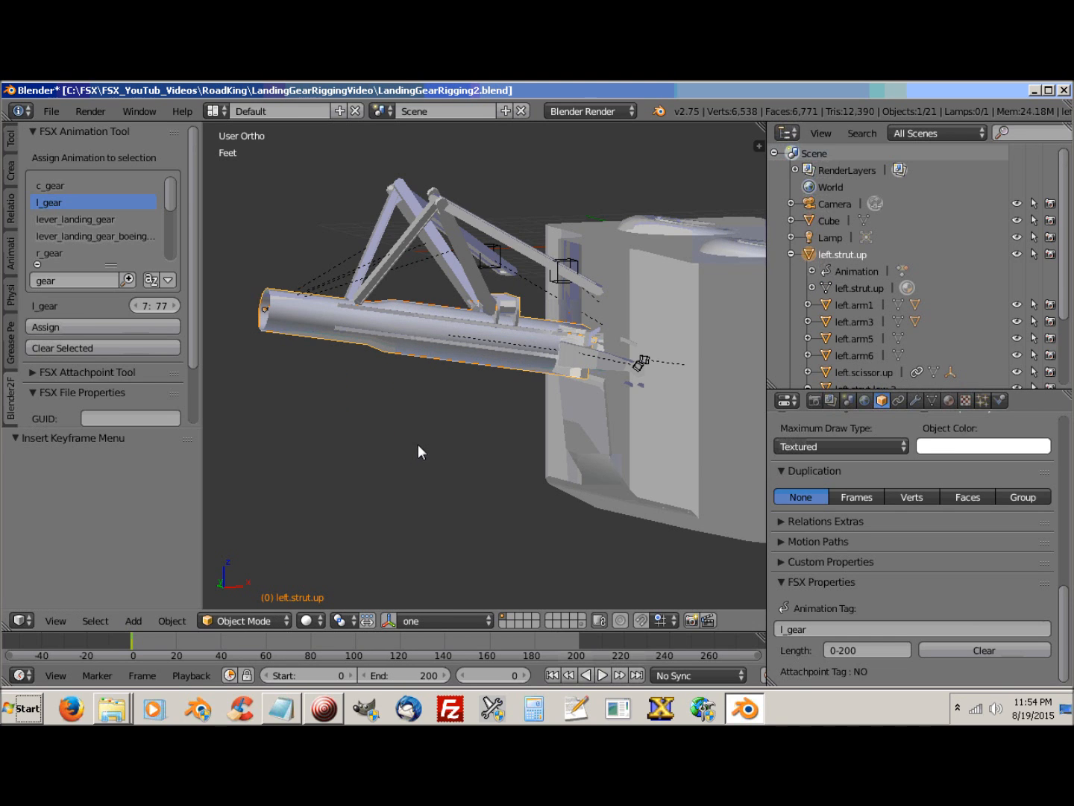
Step: Insert Rotation keyframes at frame 0 for both long side brace arms, left.arm2.001 and left.arm2
right_click(526, 252)
key("i")
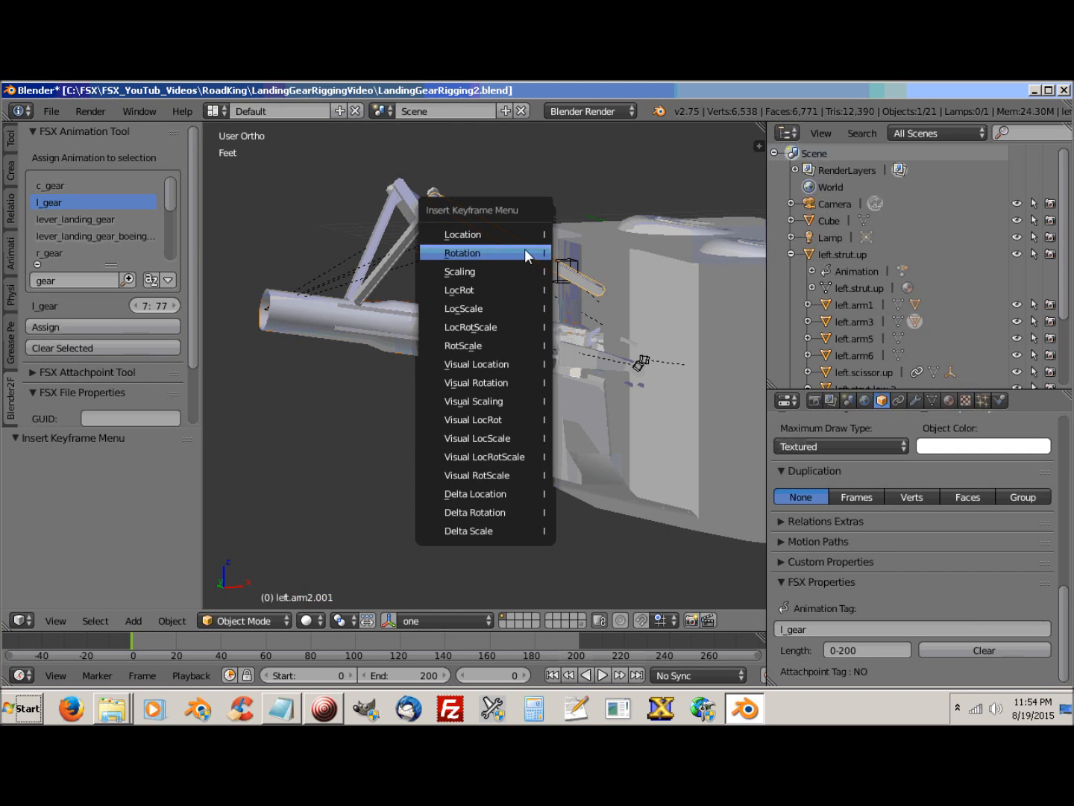
left_click(520, 256)
right_click(493, 262)
key("i")
left_click(465, 257)
Step: Insert a Rotation keyframe for the closed left main gear door at frame 0
middle_click_drag(535, 532, 682, 441)
right_click(708, 456)
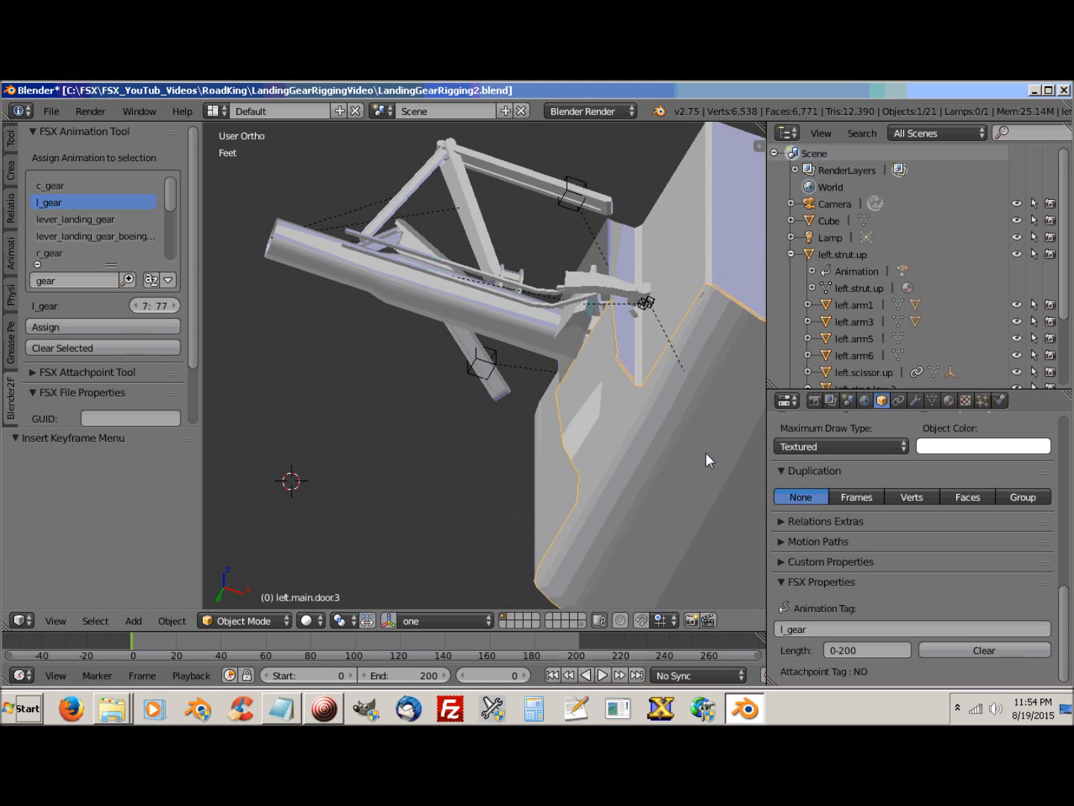
key("i")
left_click(650, 387)
Step: Insert Rotation keyframes at frame 0 for the two scissor links, left.scissor.up and left.scissor.down
middle_click_drag(500, 437, 506, 588)
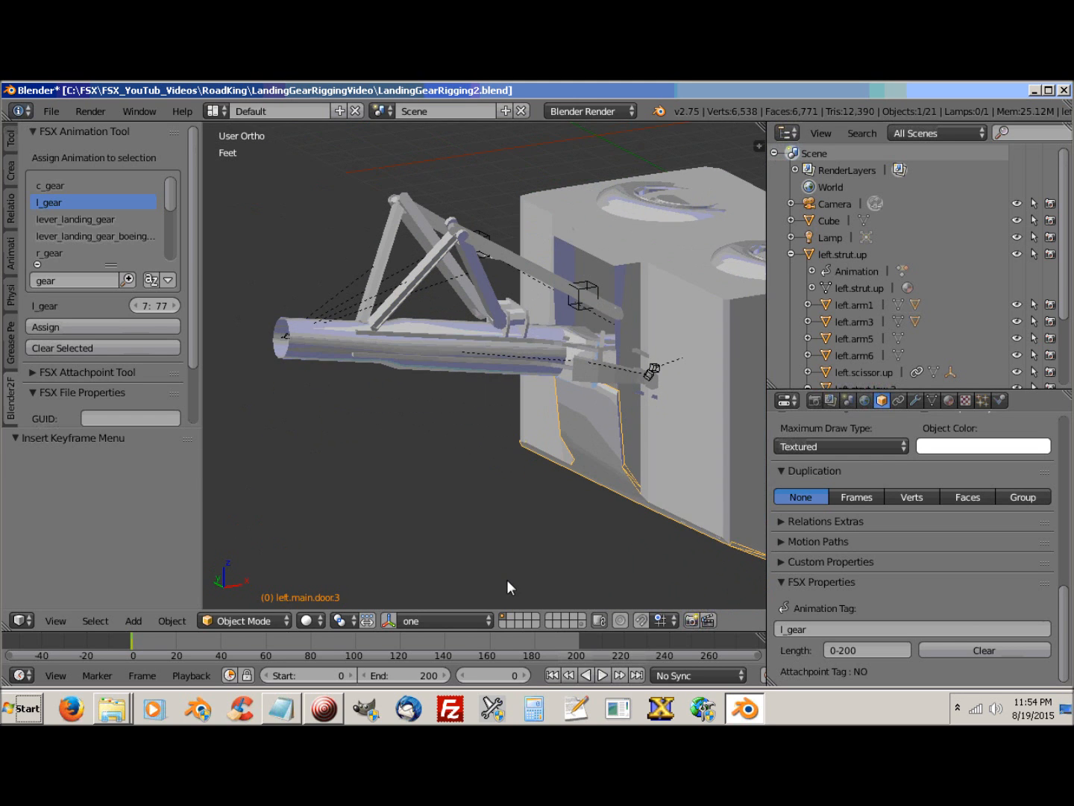
scroll(507, 581, "up", 8)
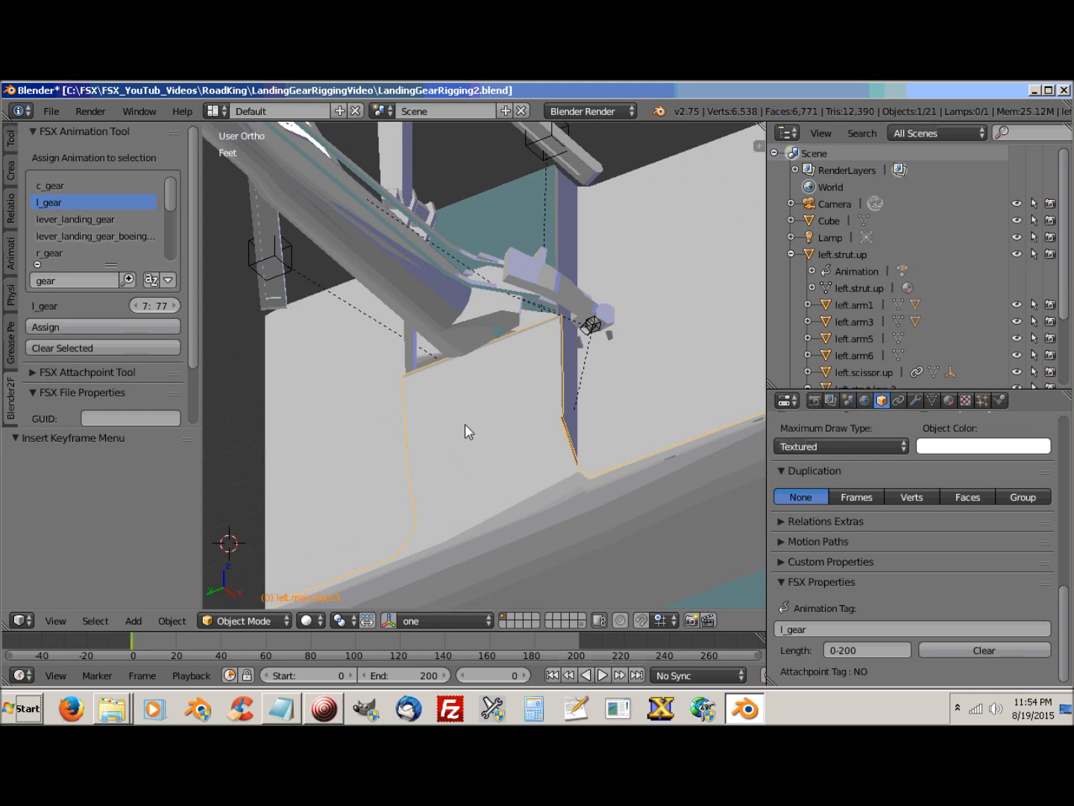
right_click(549, 286)
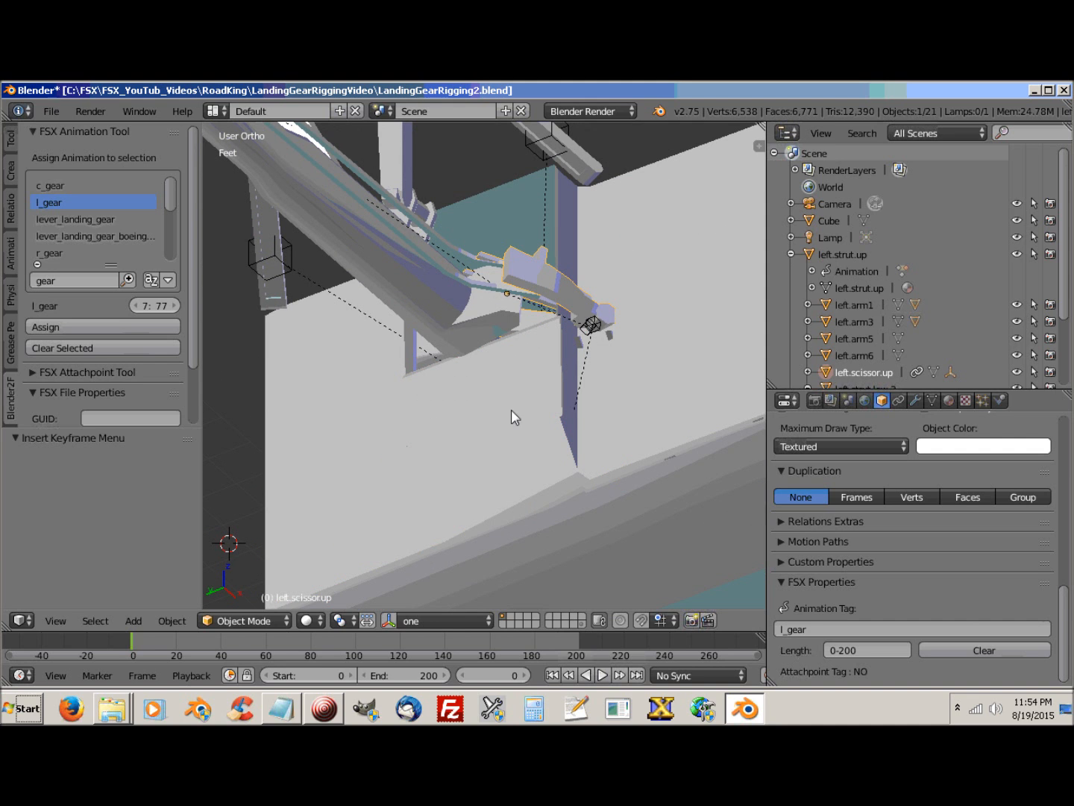
key("i")
left_click(467, 387)
middle_click_drag(555, 397, 685, 553)
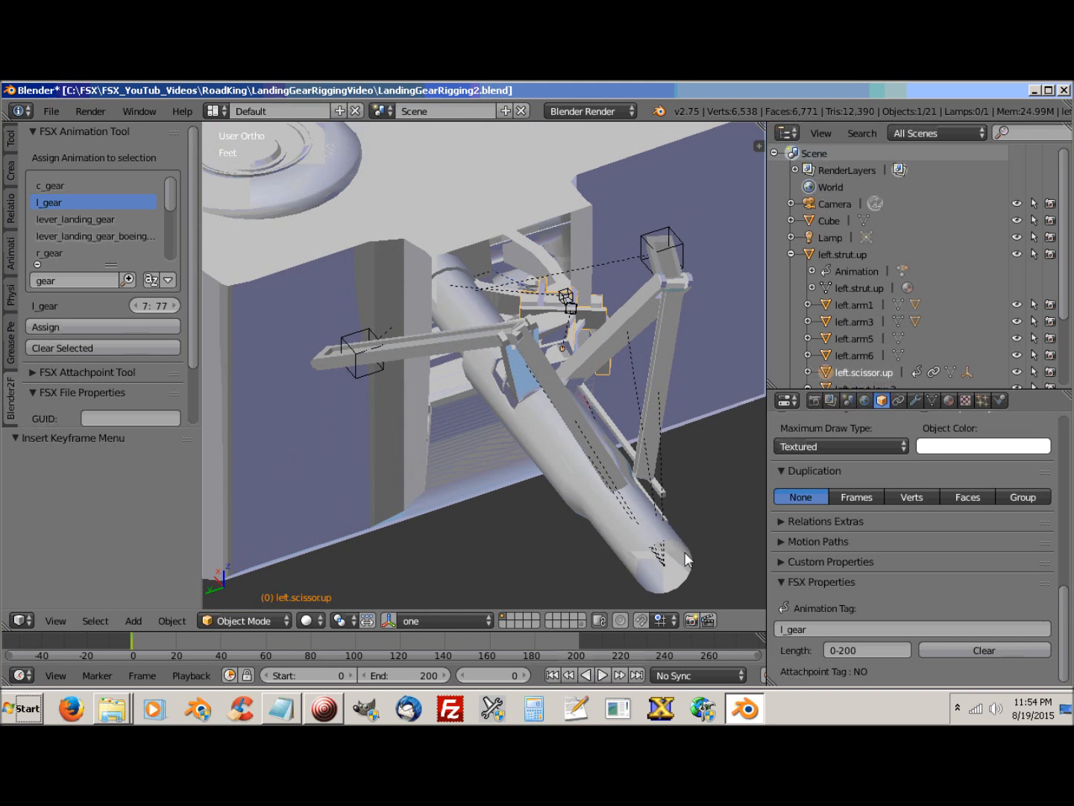
right_click(541, 246)
key("i")
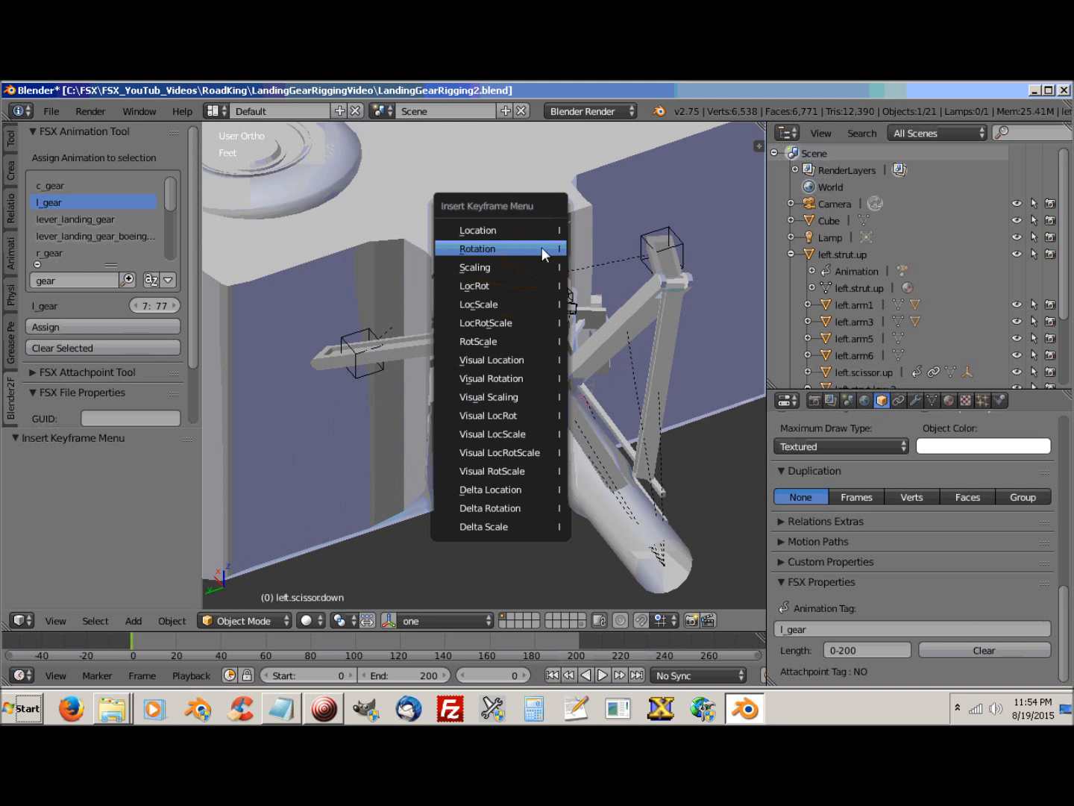
left_click(542, 247)
Step: Insert a Rotation keyframe for the lower strut, left.strut.low, at frame 0
mouse_move(538, 288)
middle_mouse_down()
mouse_move(551, 354)
mouse_move(539, 321)
mouse_move(523, 339)
mouse_move(526, 301)
middle_mouse_up()
right_click(529, 257)
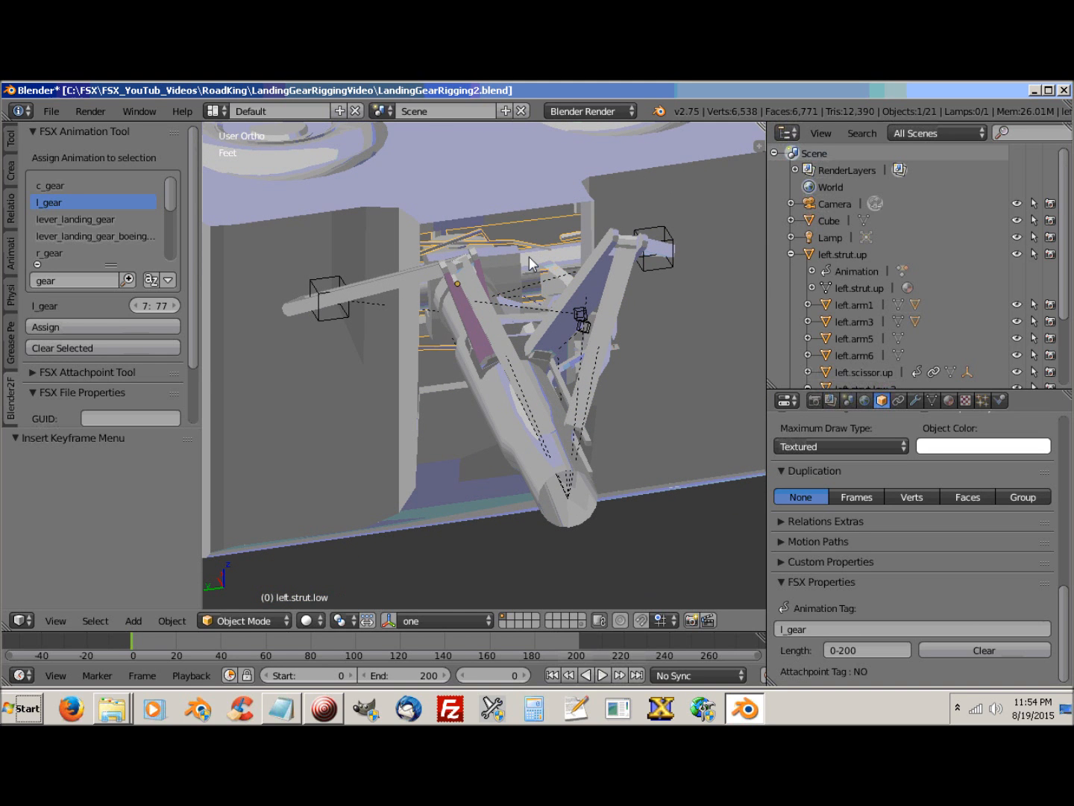
key("i")
left_click(501, 259)
Step: Set the current animation frame to 15
middle_click_drag(574, 378, 427, 403)
scroll(427, 405, "down", 6)
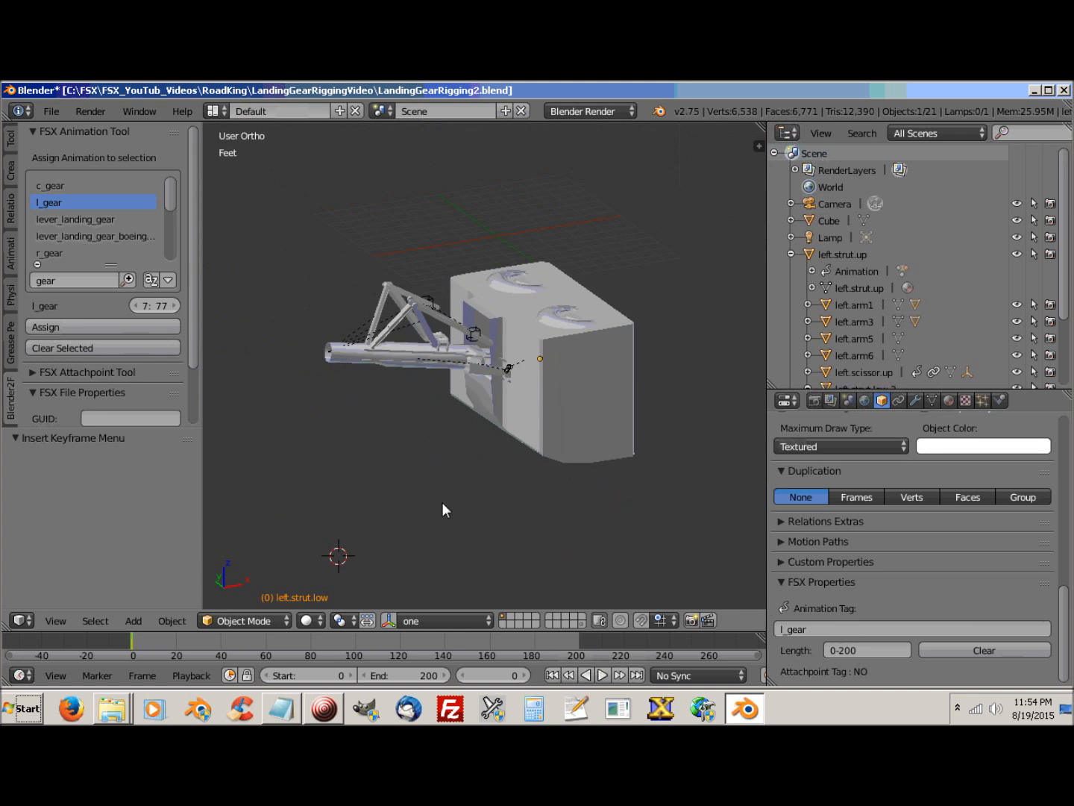
scroll(445, 517, "up", 2)
middle_click_drag(450, 535, 450, 488)
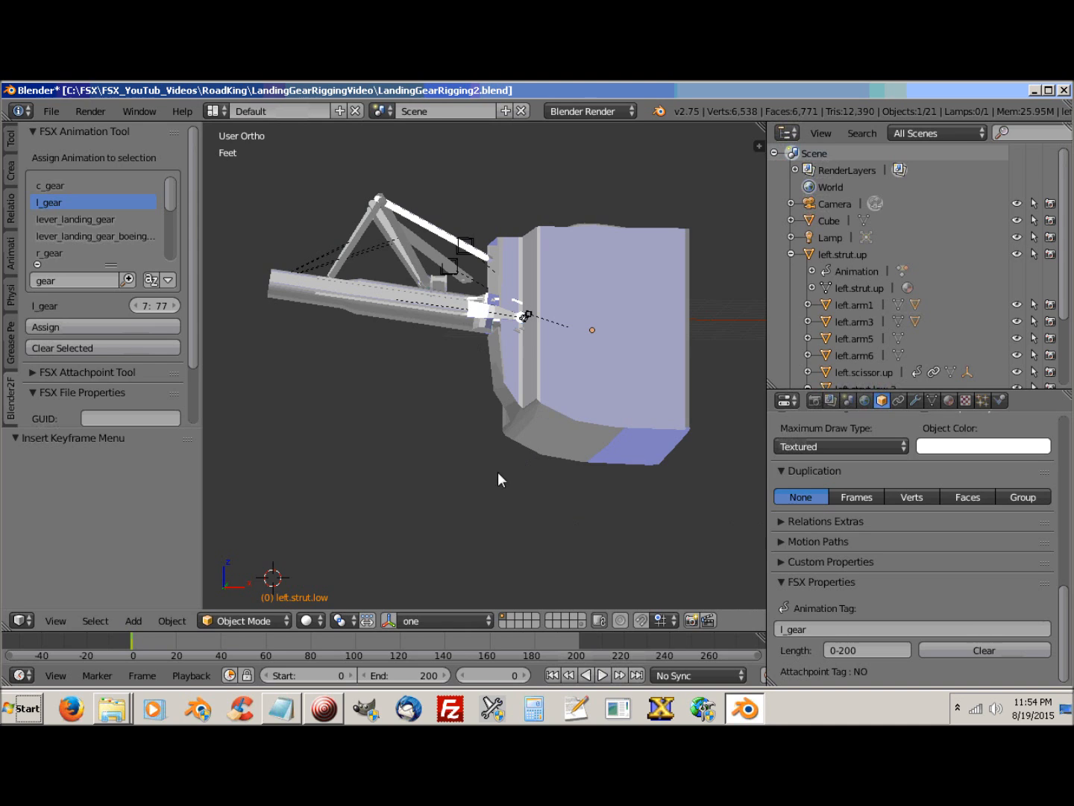
mouse_move(415, 511)
middle_mouse_down()
mouse_move(456, 440)
mouse_move(451, 462)
middle_mouse_up()
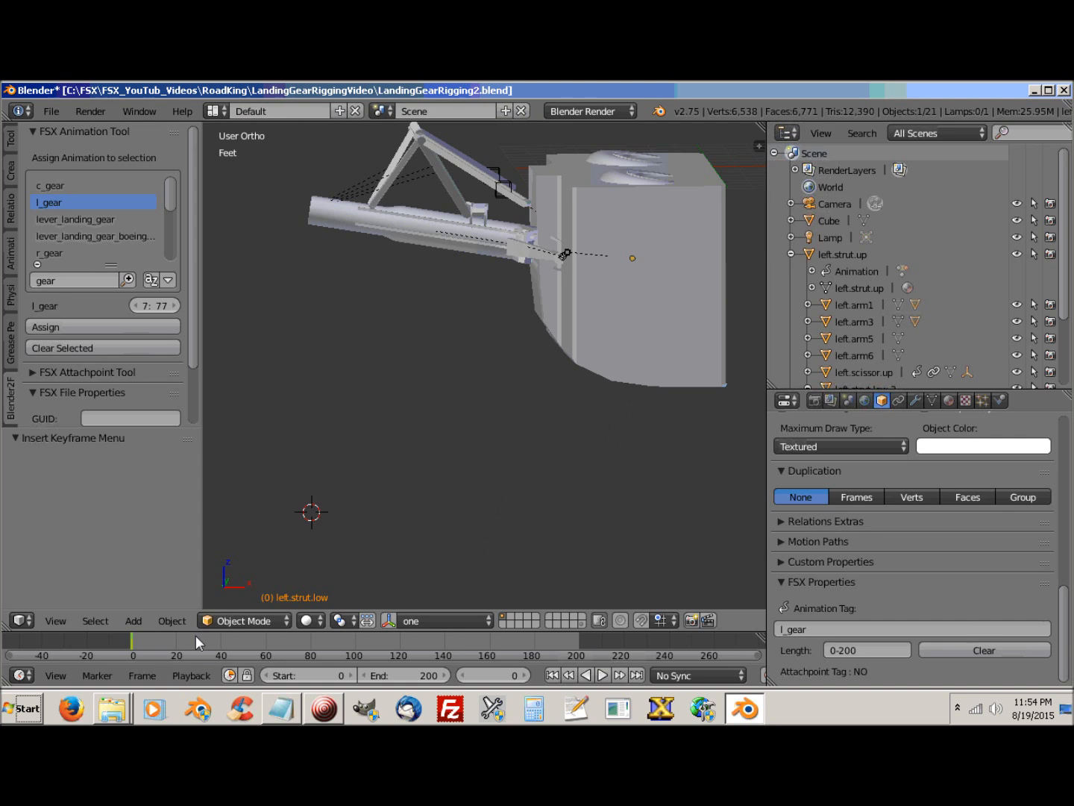
left_click(490, 676)
type("1")
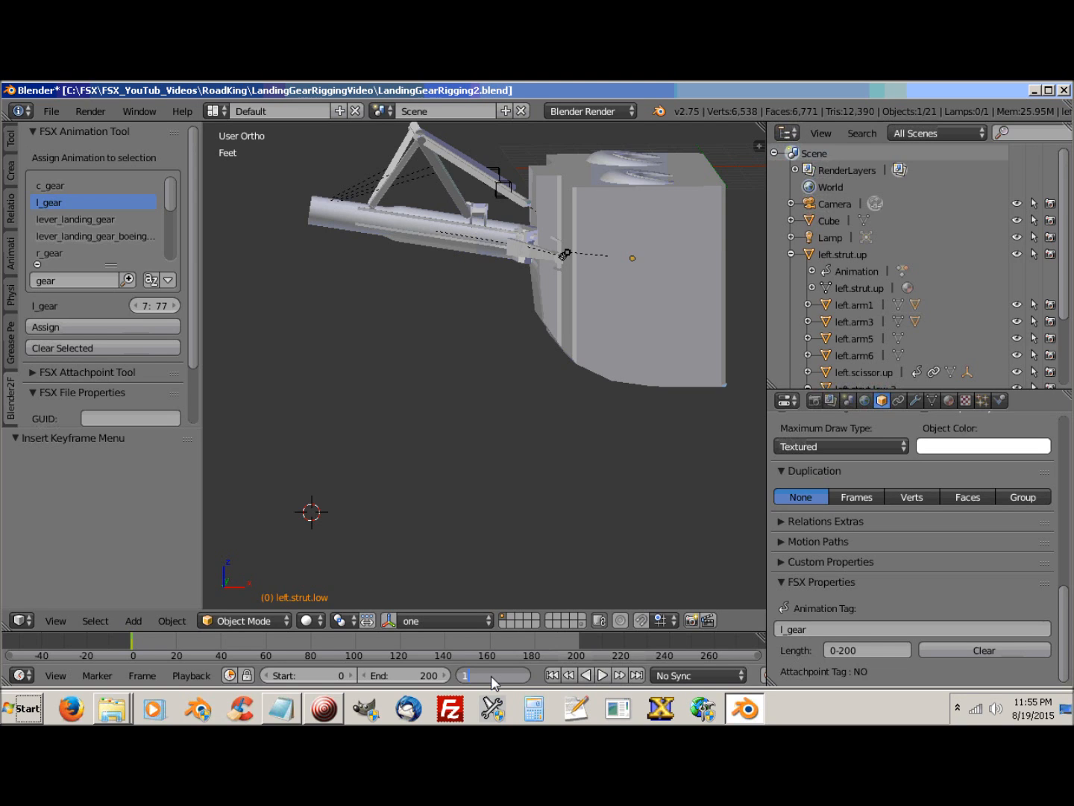
type("5")
key("Return")
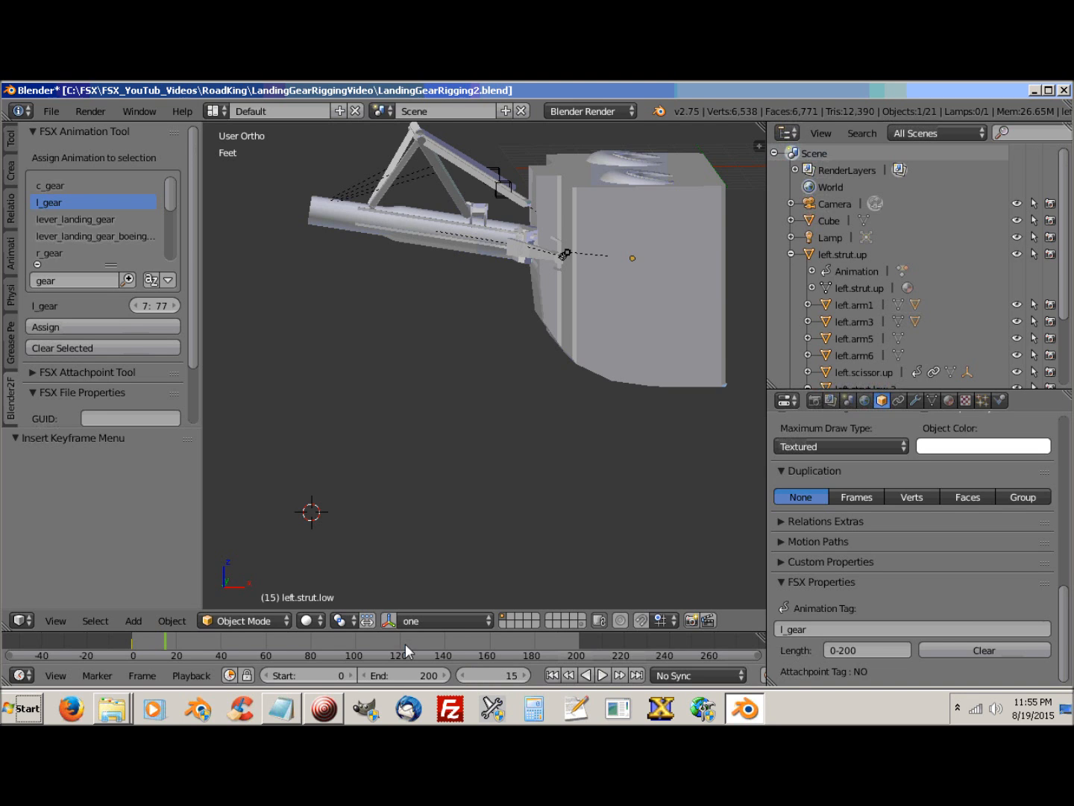
Step: Rotate the left main gear door -90° about the global Y axis and insert a Rotation keyframe at frame 15
middle_click_drag(533, 456, 583, 366)
right_click(614, 348)
middle_click_drag(578, 415, 569, 488)
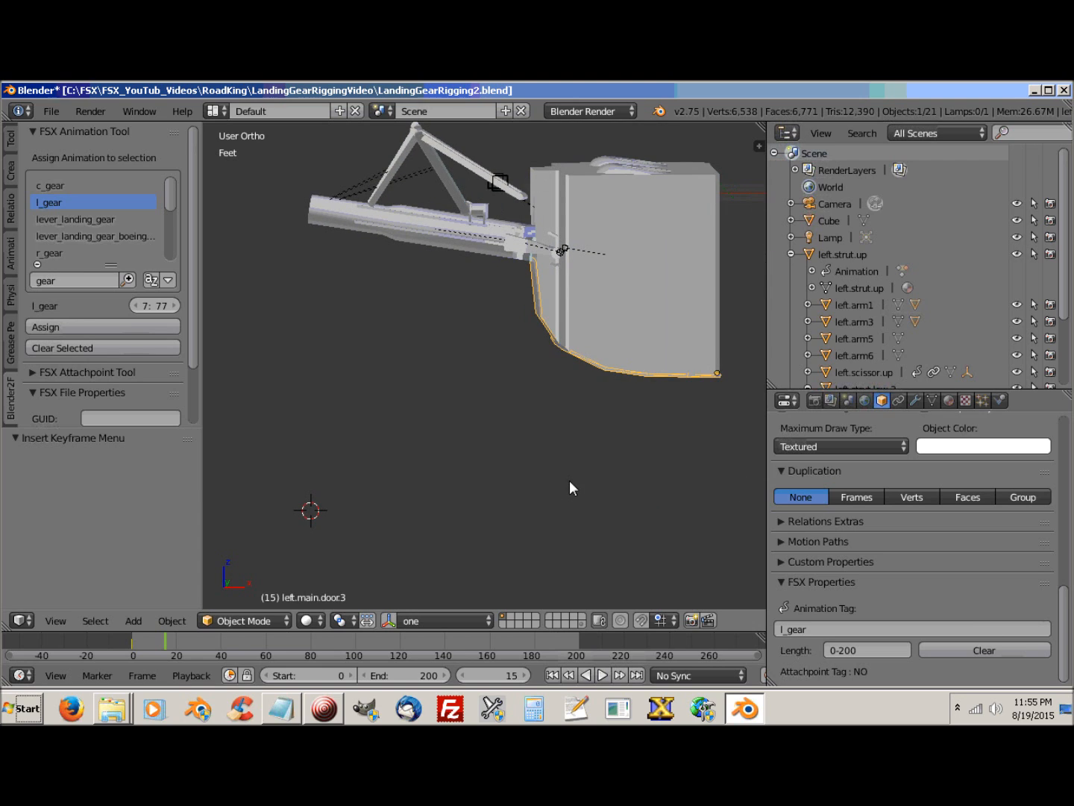
key("r")
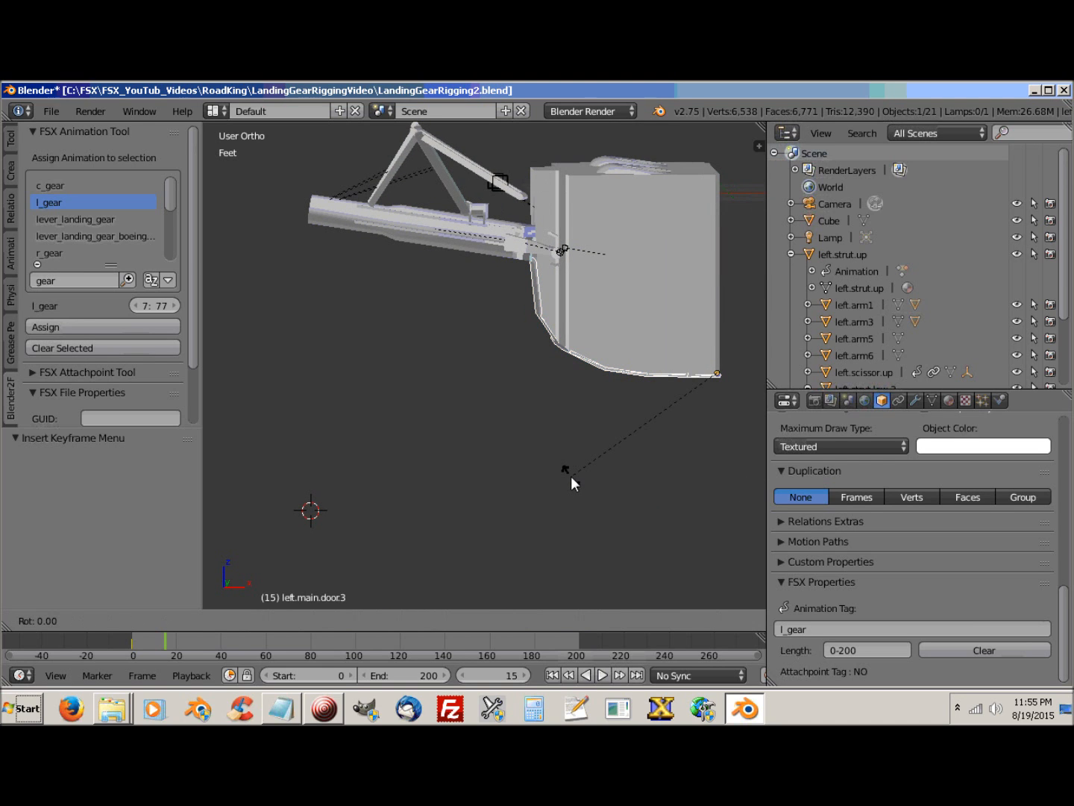
type("y")
type("-9")
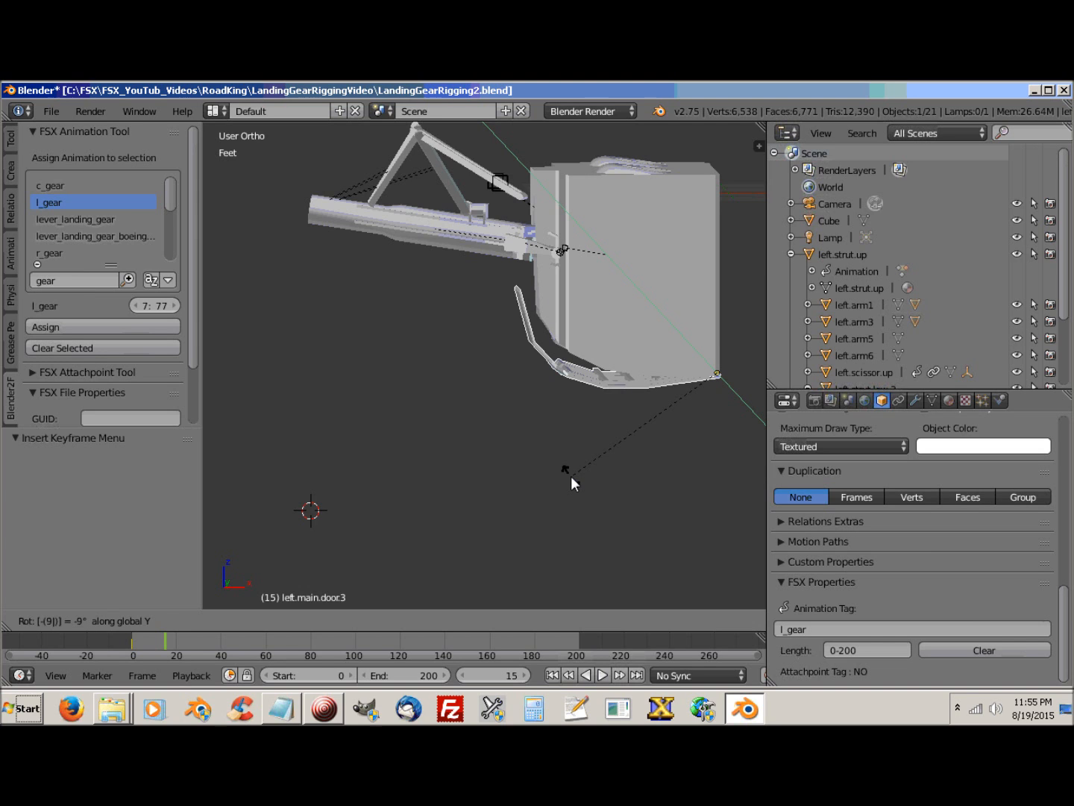
type("0")
key("Return")
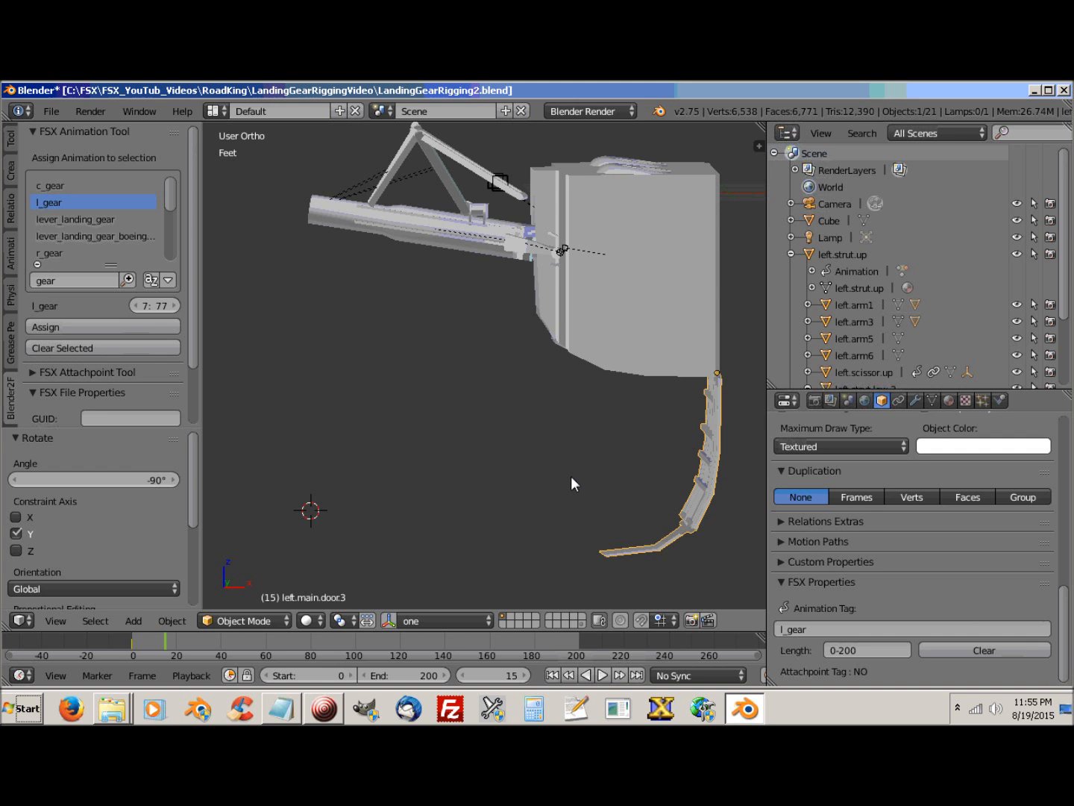
key("i")
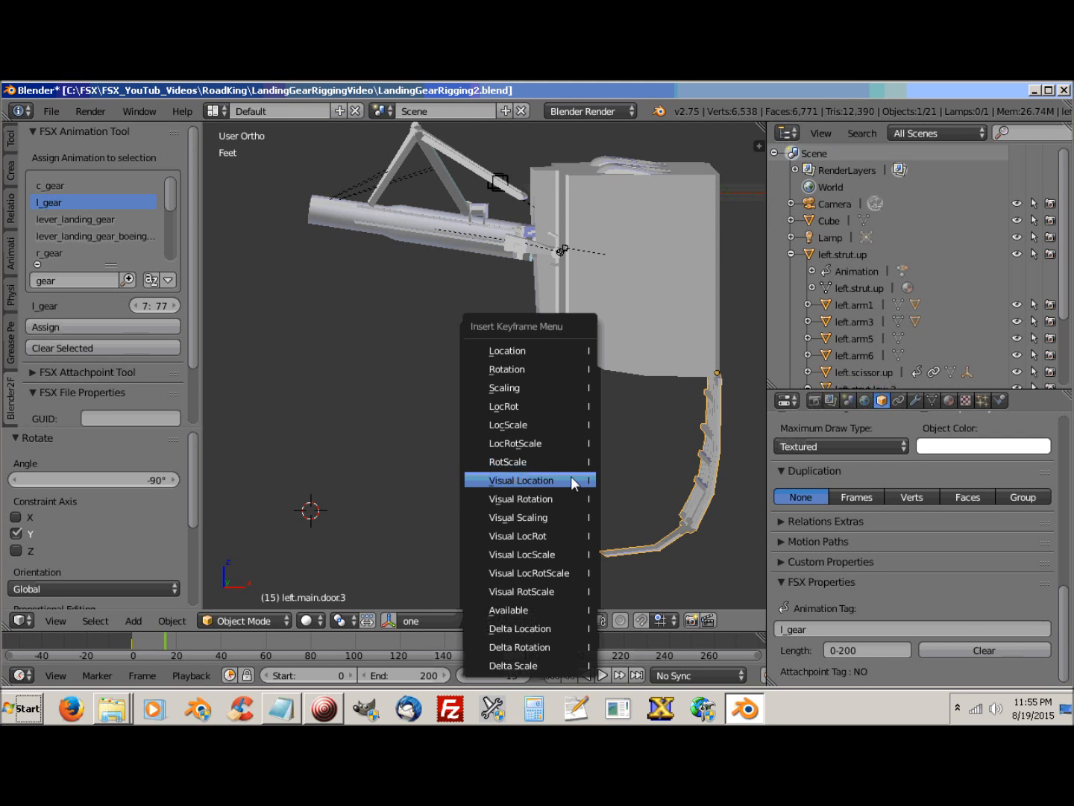
left_click(519, 372)
Step: Insert a Rotation keyframe for the lower strut, left.strut.low, at frame 15
middle_click_drag(465, 432, 564, 455)
scroll(567, 494, "up", 5)
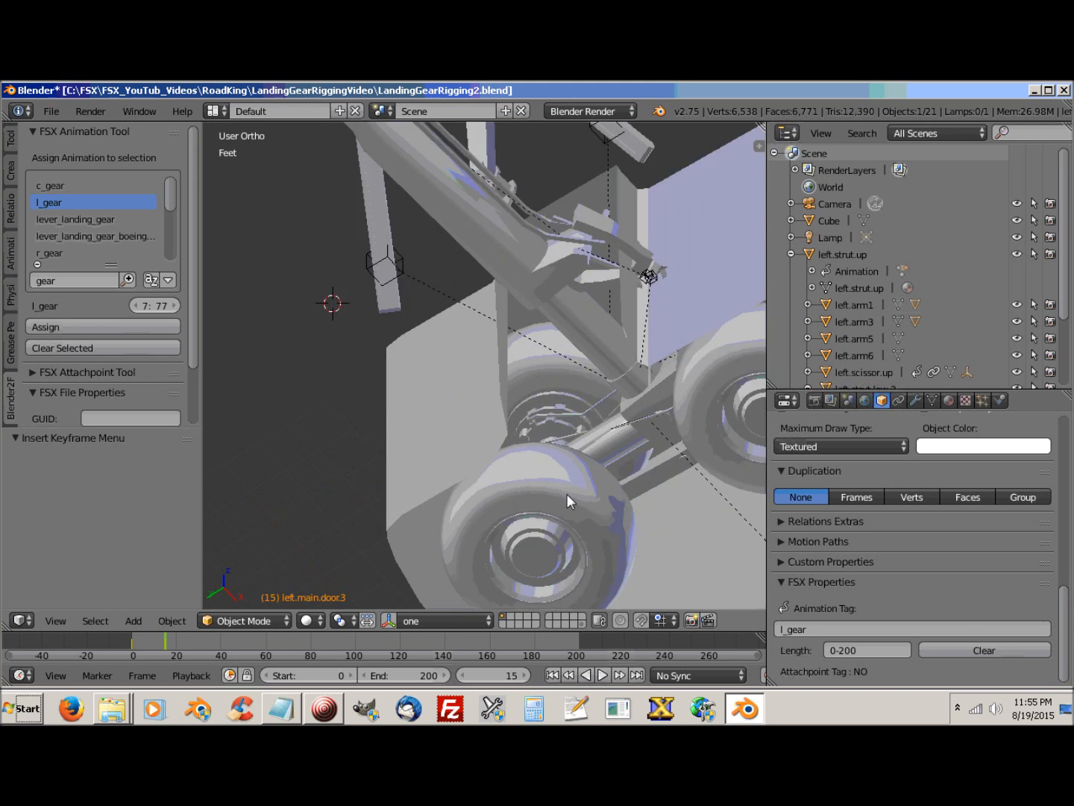
scroll(572, 490, "down", 2)
middle_click_drag(517, 533, 502, 345)
right_click(497, 327)
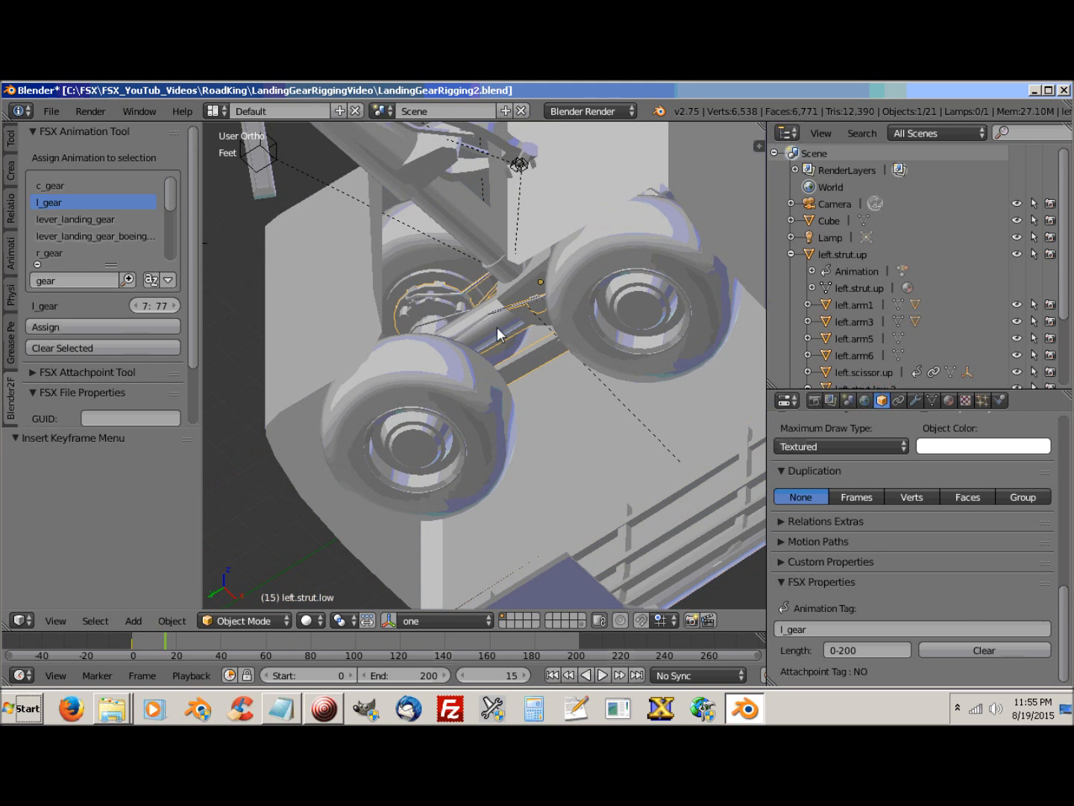
key("i")
left_click(494, 326)
Step: Insert Rotation keyframes at frame 15 for both scissor links, left.scissor.up and left.scissor.down
middle_click_drag(496, 285, 504, 576)
right_click(470, 237)
key("i")
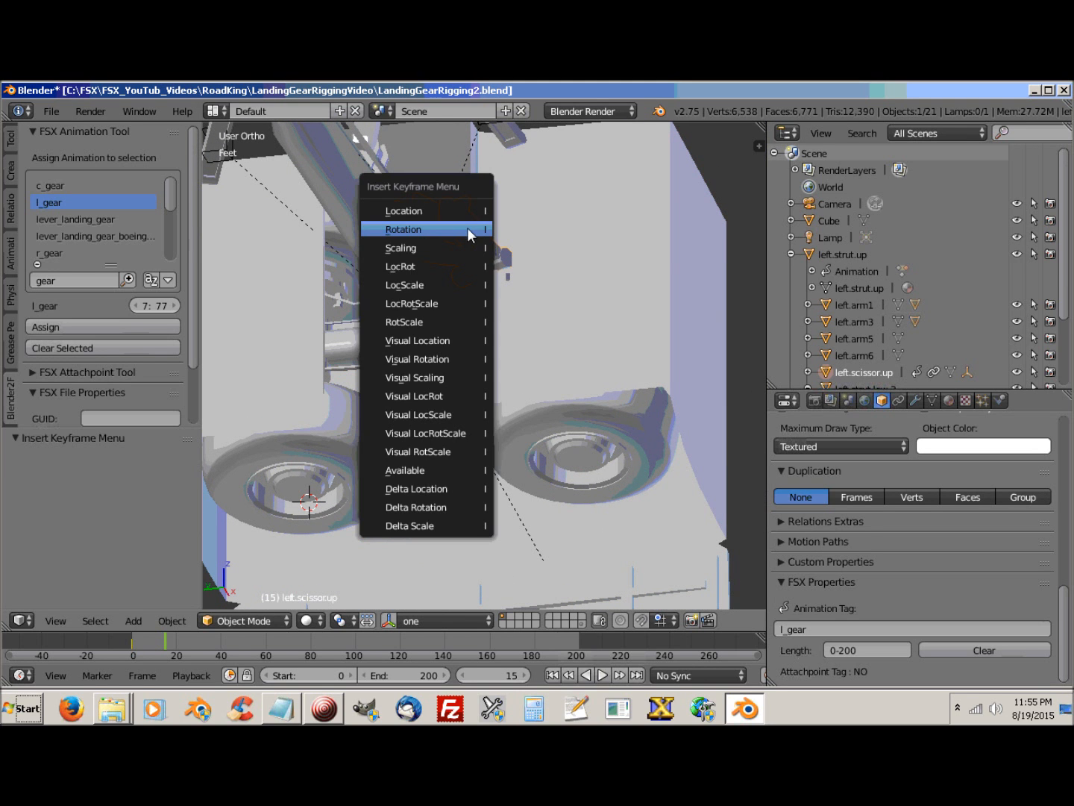
left_click(437, 234)
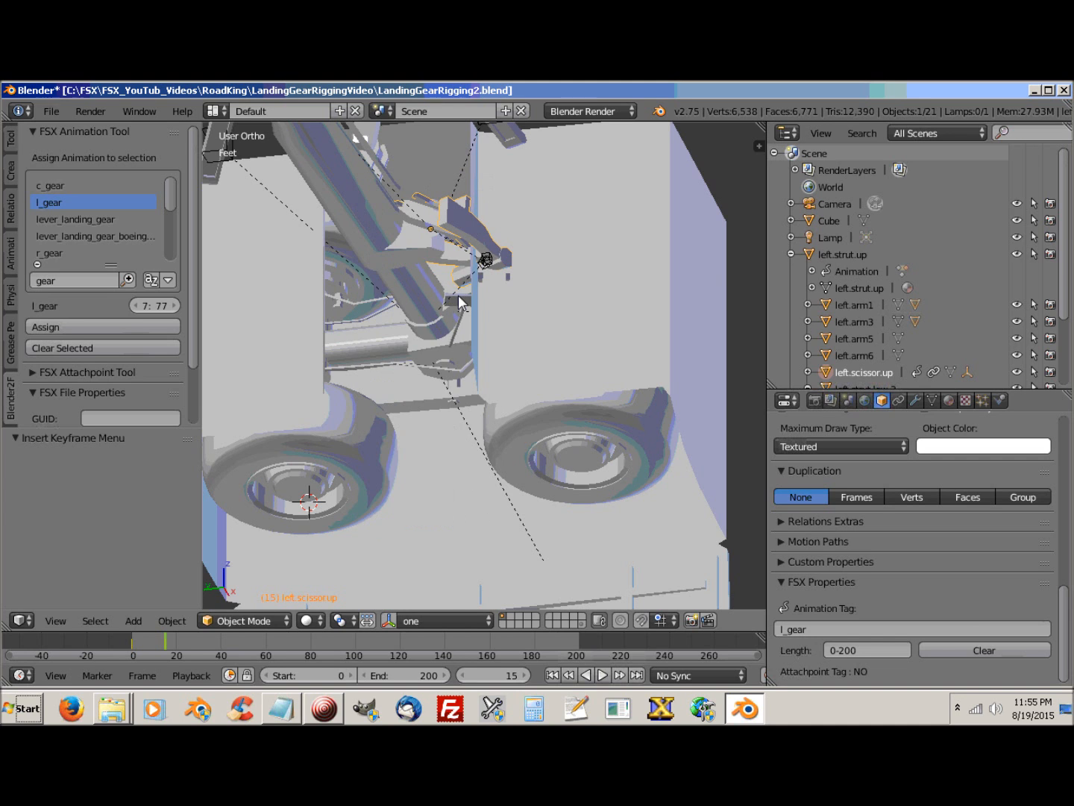
right_click(459, 294)
key("i")
left_click(461, 299)
Step: Insert Rotation keyframes at frame 15 for both long side brace arms, left.arm2.001 and left.arm2
scroll(450, 406, "down", 5)
middle_click_drag(450, 405, 289, 486)
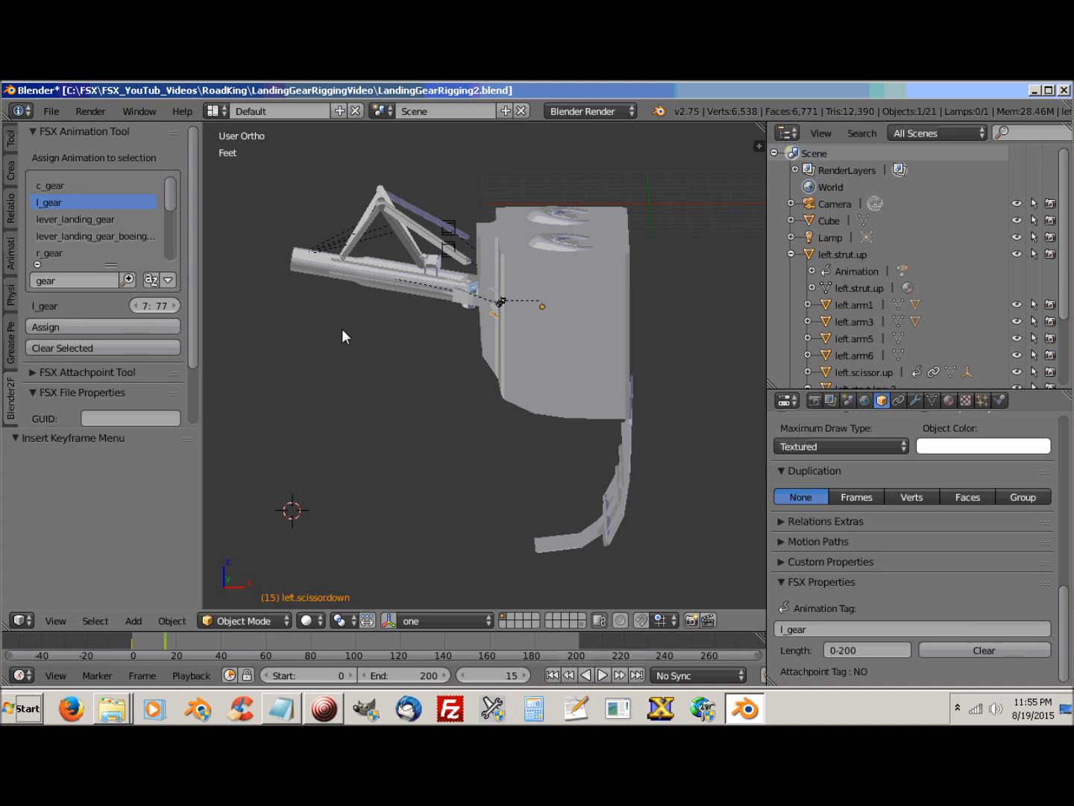
right_click(430, 235)
key("i")
left_click(431, 235)
right_click(440, 225)
key("i")
left_click(419, 219)
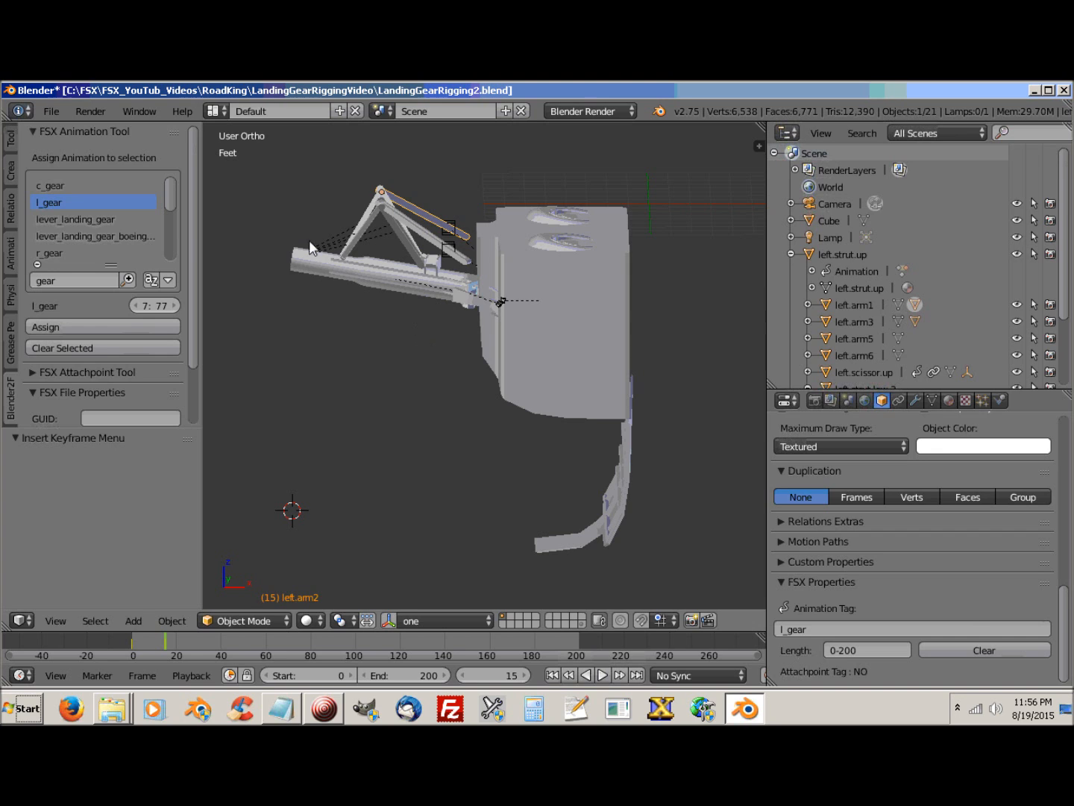
Step: Insert a Rotation keyframe for the retracted left upper strut, left.strut.up, at frame 15
right_click(311, 263)
key("i")
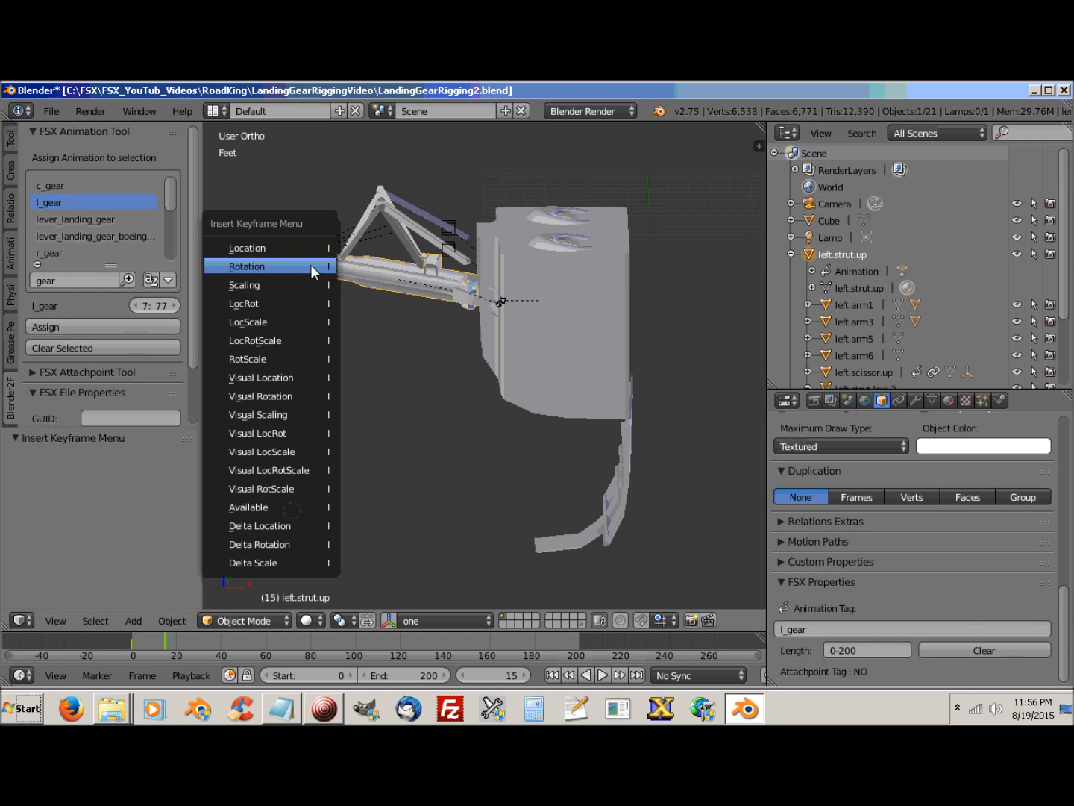
left_click(290, 266)
Step: Set the current animation frame to 85
middle_click_drag(411, 445, 414, 402)
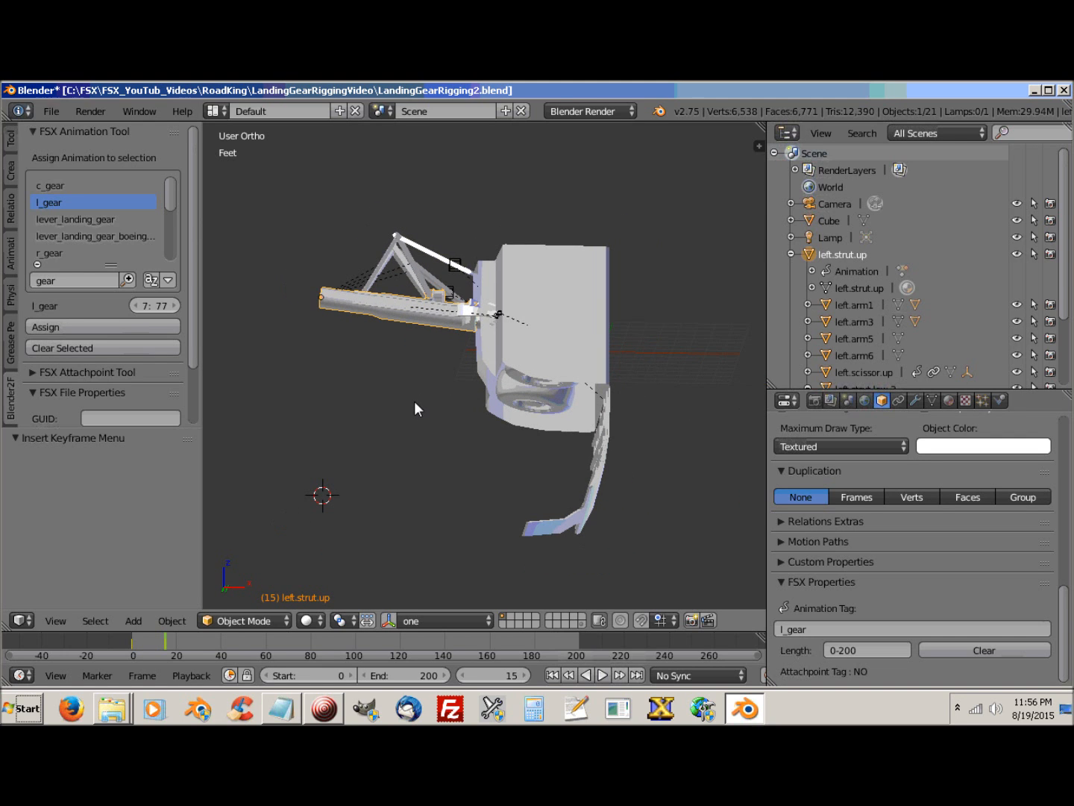
middle_click_drag(351, 328, 375, 417)
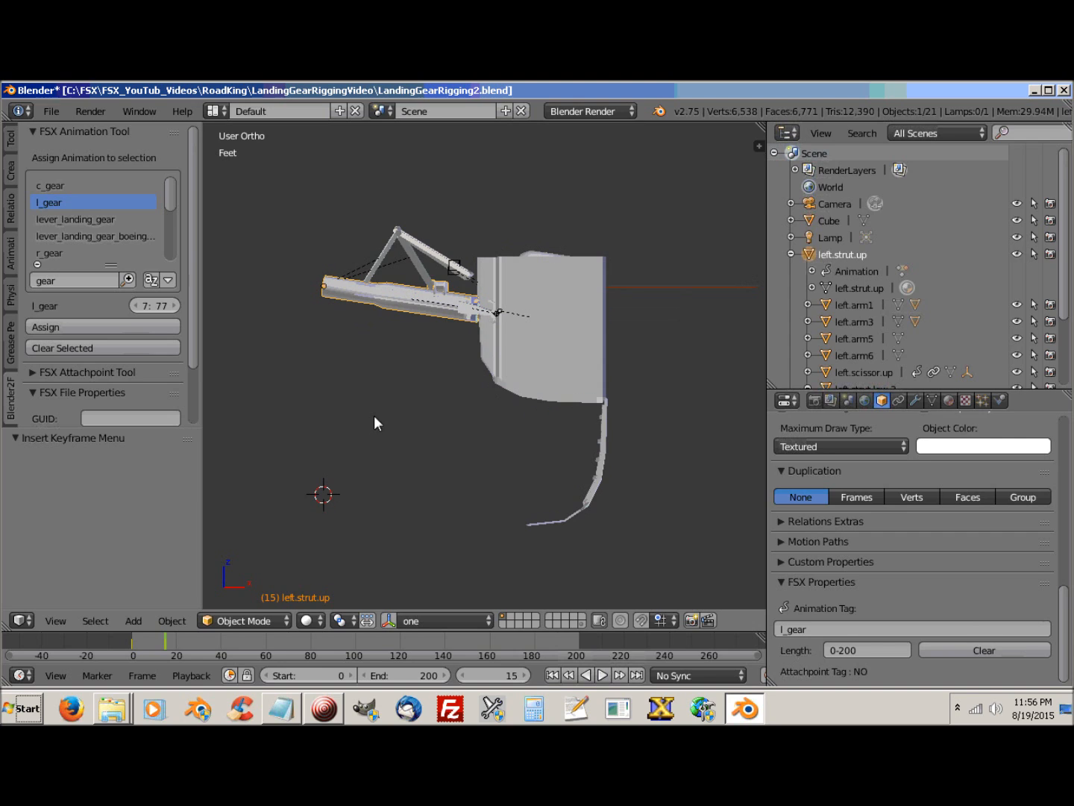
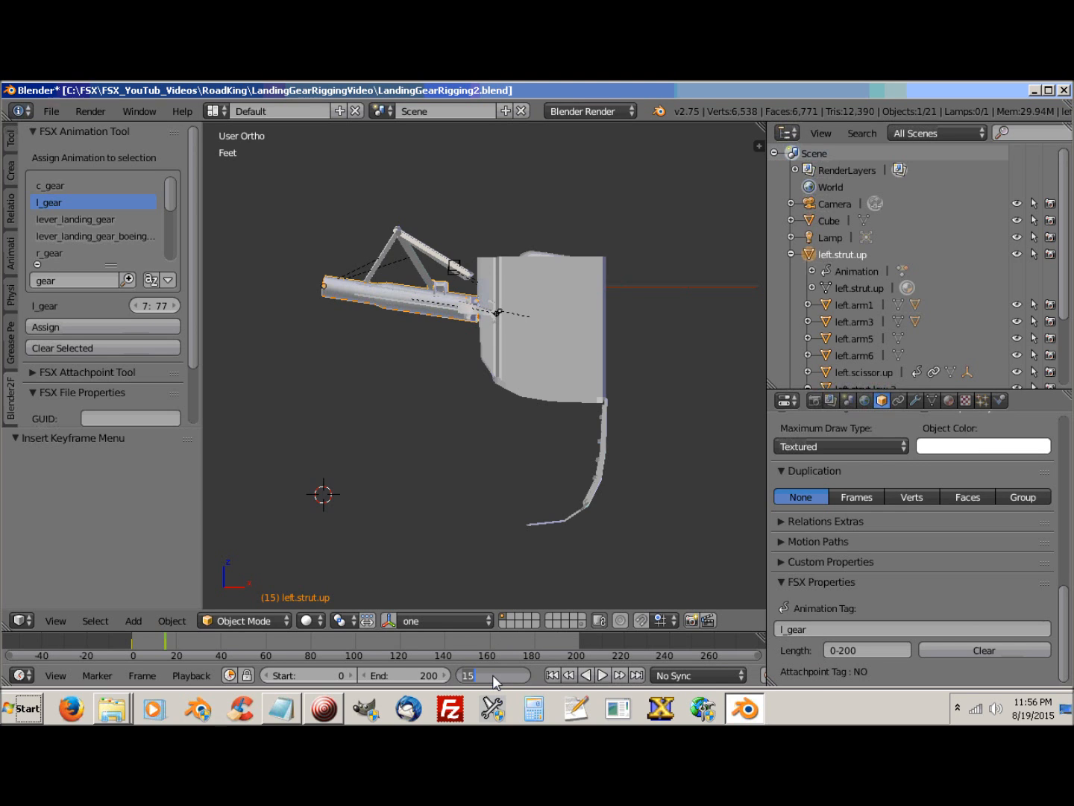
key("BackSpace")
key("BackSpace")
type("85")
key("Return")
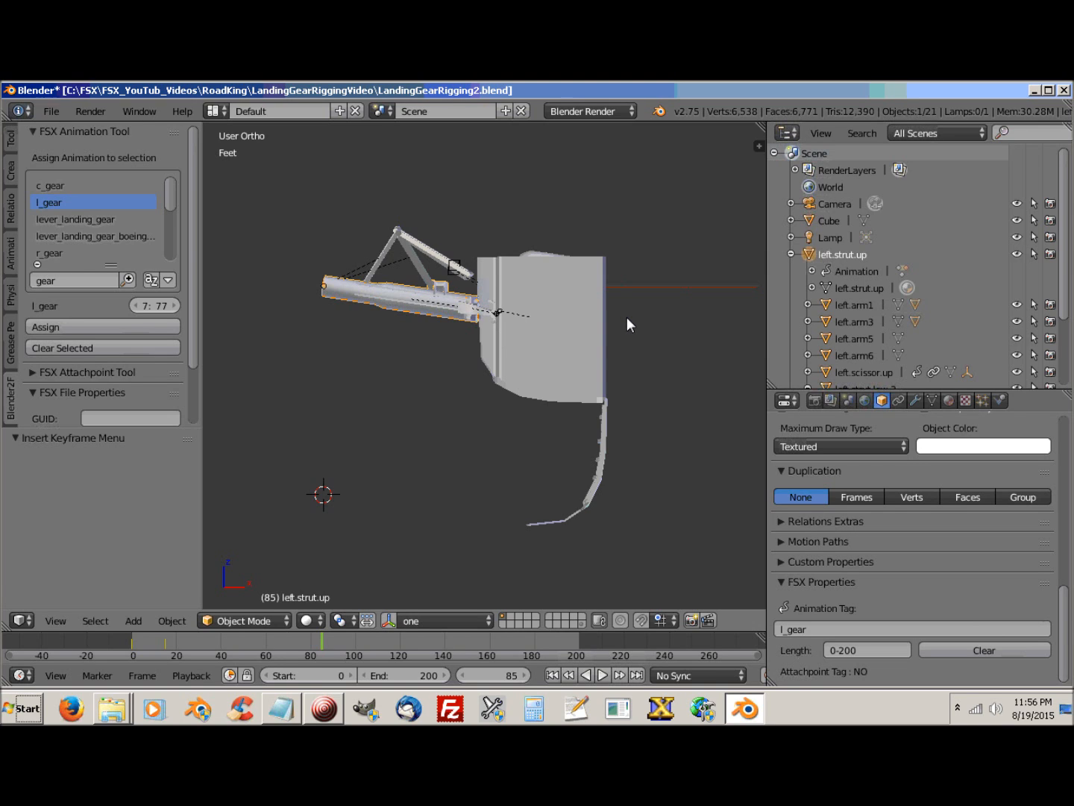
Step: Rotate the left upper strut about 81° around the global Y axis to its extended position and insert a Rotation keyframe at frame 85
key("r")
key("y")
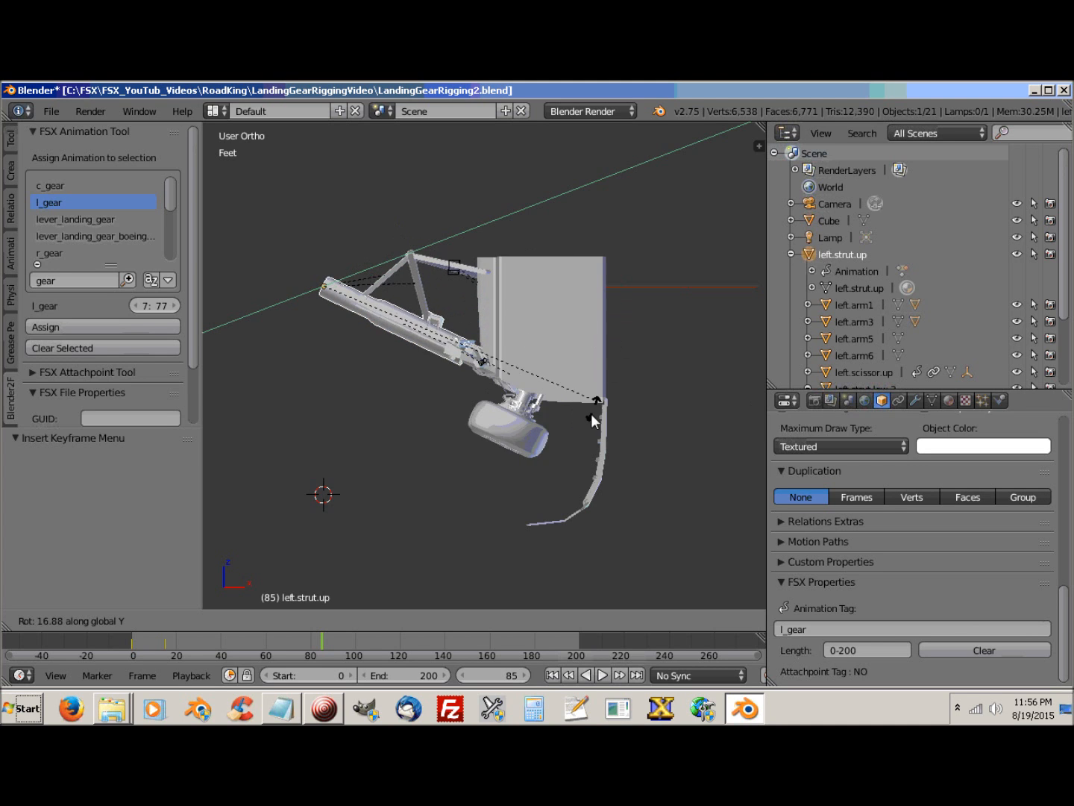
left_click(340, 594)
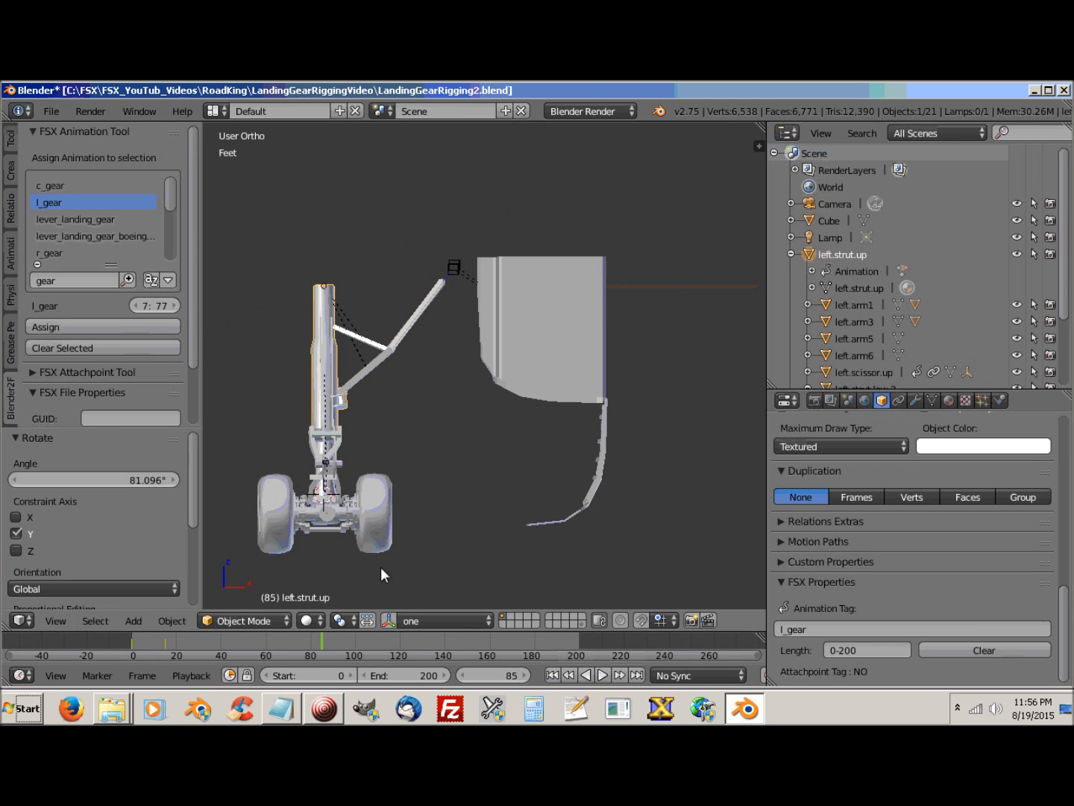
key("i")
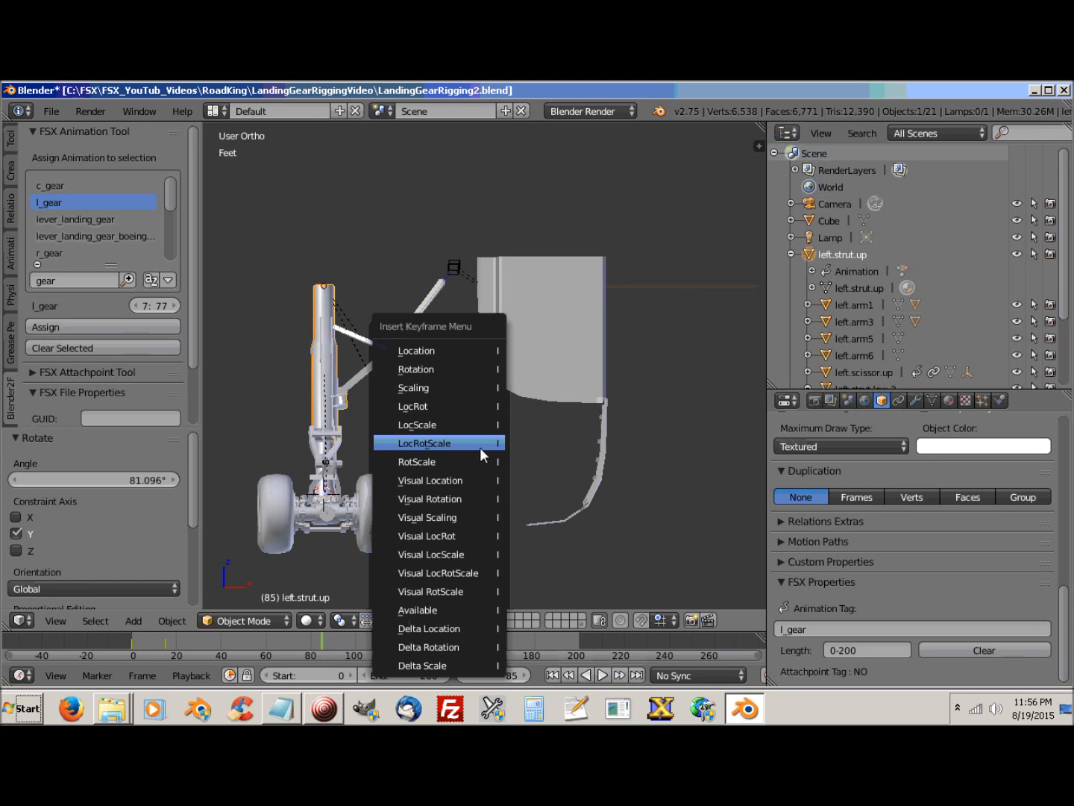
left_click(438, 368)
Step: Insert Rotation keyframes at frame 85 for both long side brace arms, left.arm2.001 and left.arm2
middle_click_drag(438, 369, 441, 448)
scroll(441, 448, "up", 4)
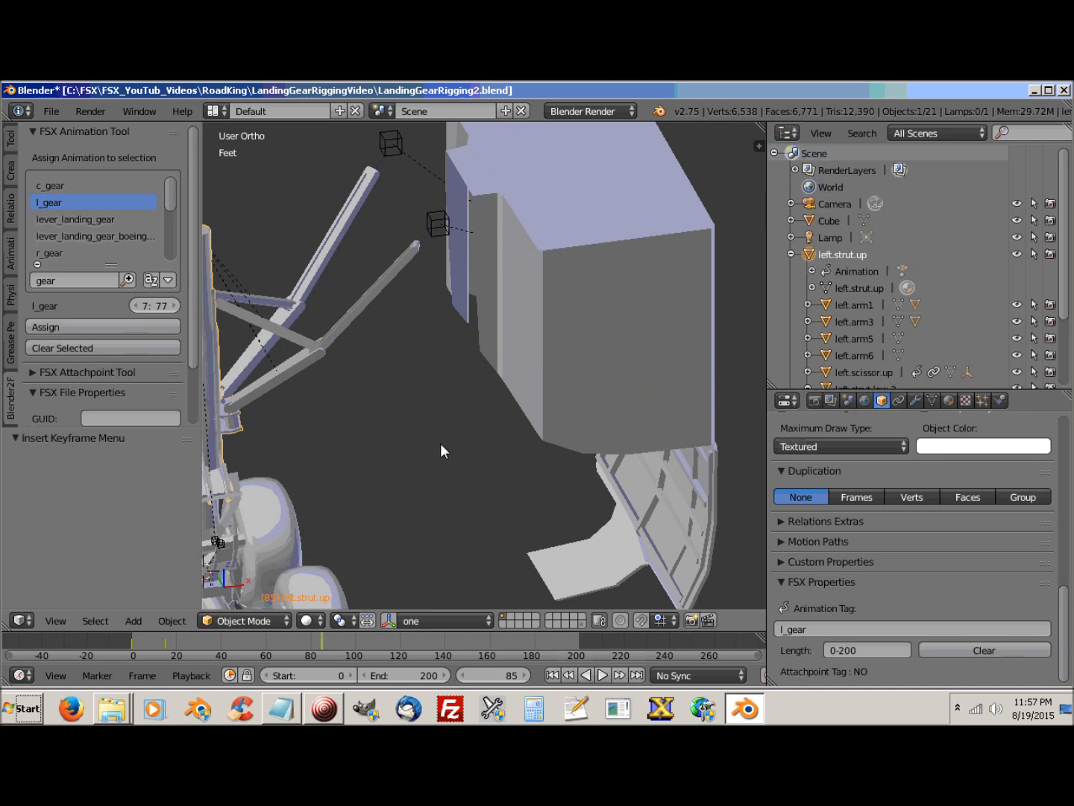
right_click(367, 301)
key("i")
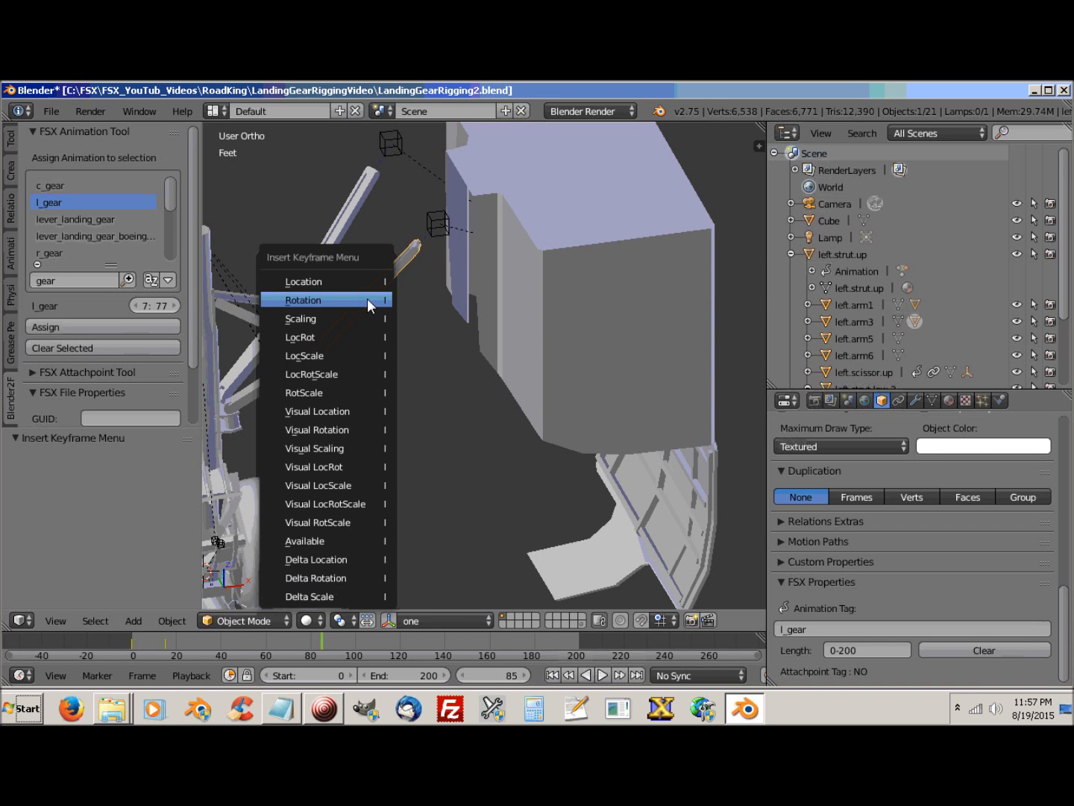
left_click(361, 298)
right_click(347, 213)
key("i")
left_click(346, 214)
Step: Insert Rotation keyframes at frame 85 for the upper and lower scissor links, left.scissor.up and left.scissor.down
middle_click_drag(361, 459, 464, 329, "shift")
middle_click_drag(427, 397, 541, 403)
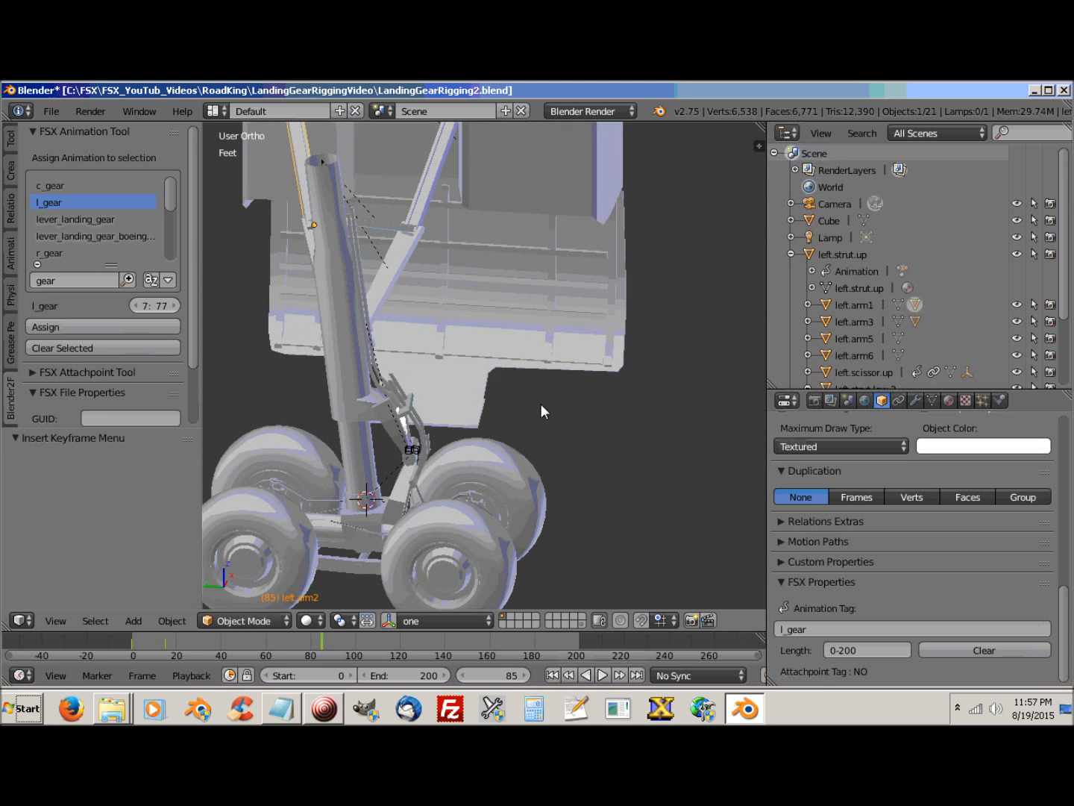
right_click(401, 437)
key("i")
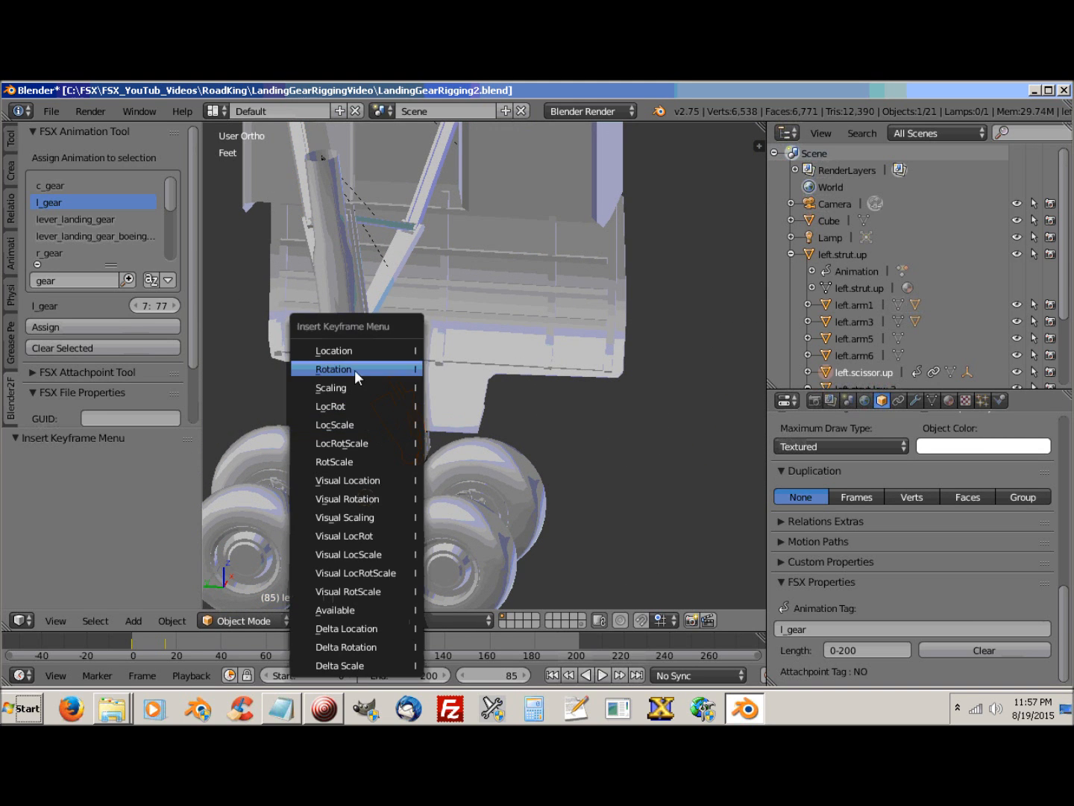
left_click(355, 370)
right_click(402, 485)
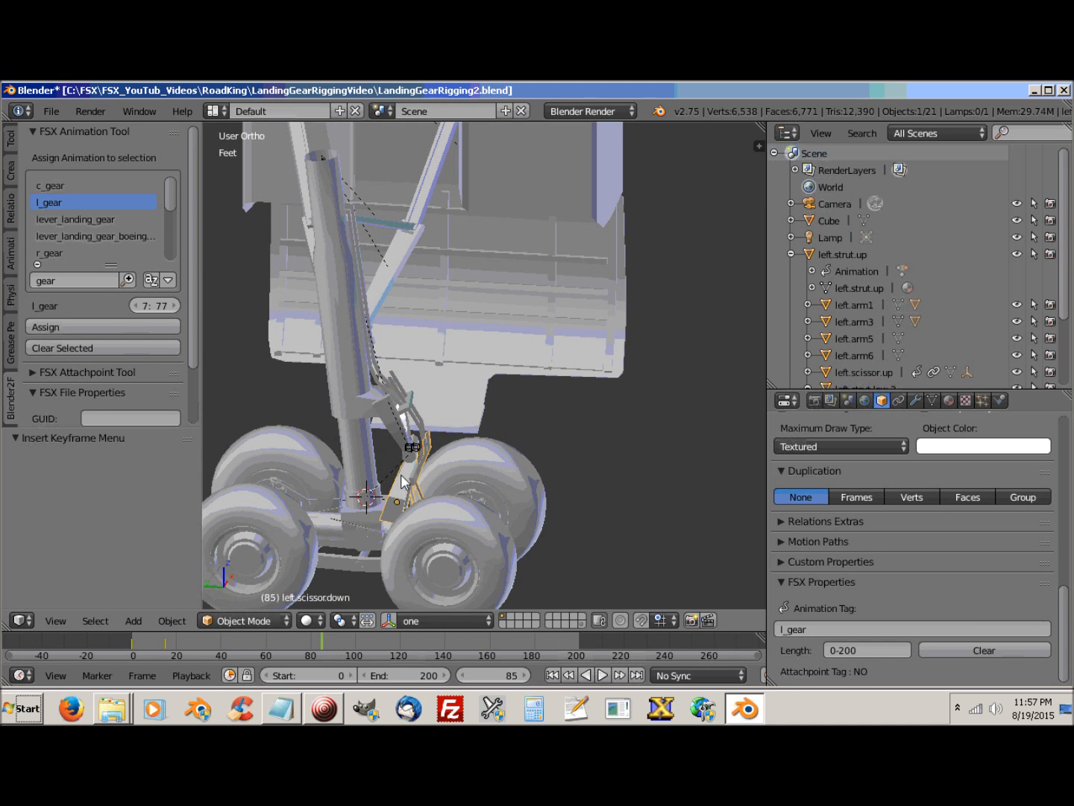
key("i")
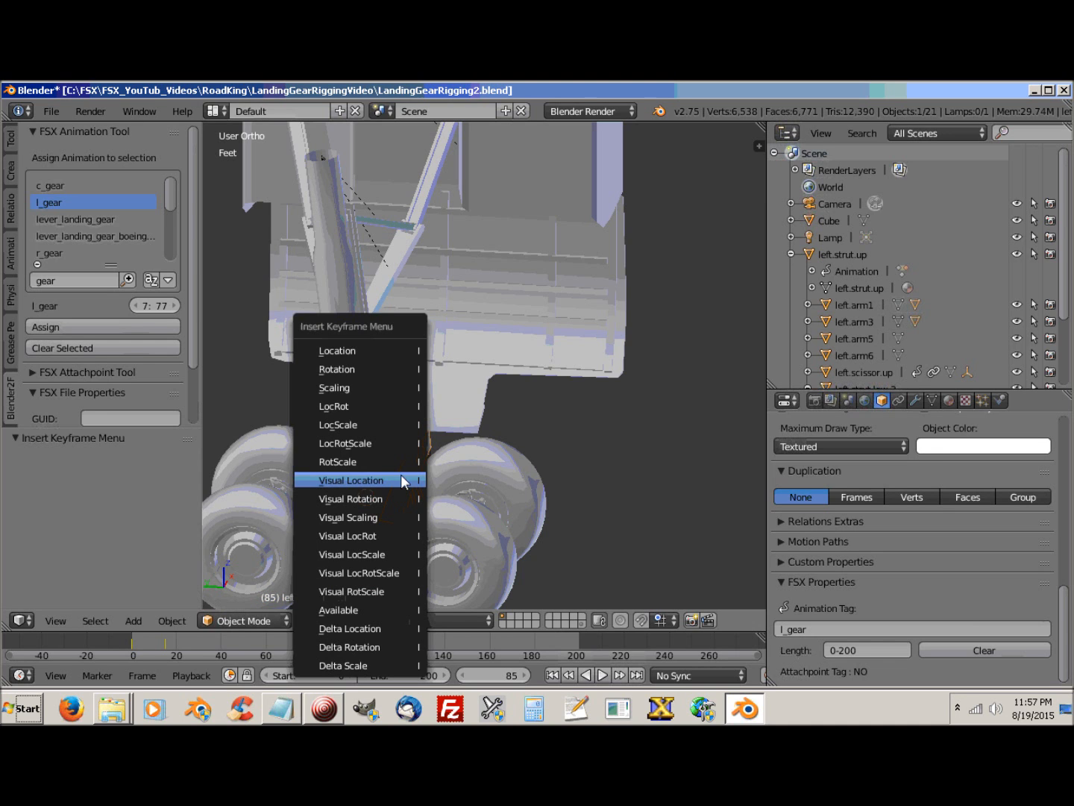
left_click(359, 366)
Step: Select the open main gear door, left.main.door.3, beneath the fuselage block
scroll(487, 478, "down", 6)
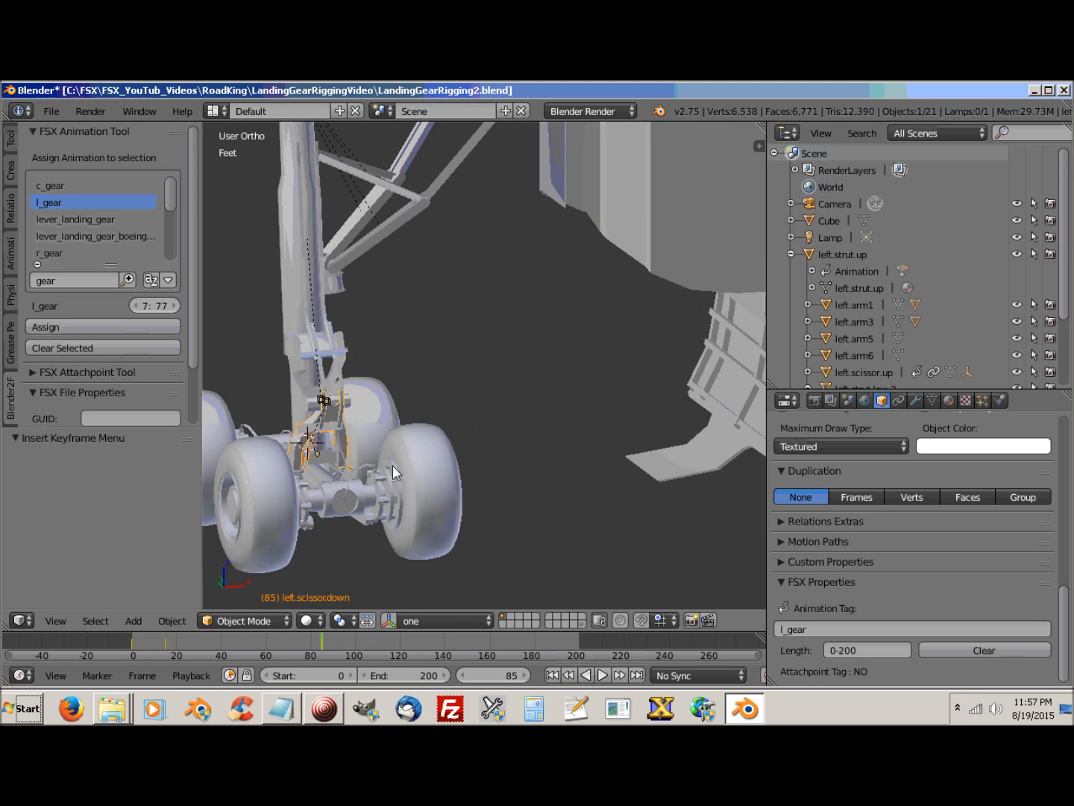
middle_click_drag(535, 422, 440, 467)
scroll(454, 420, "up", 2)
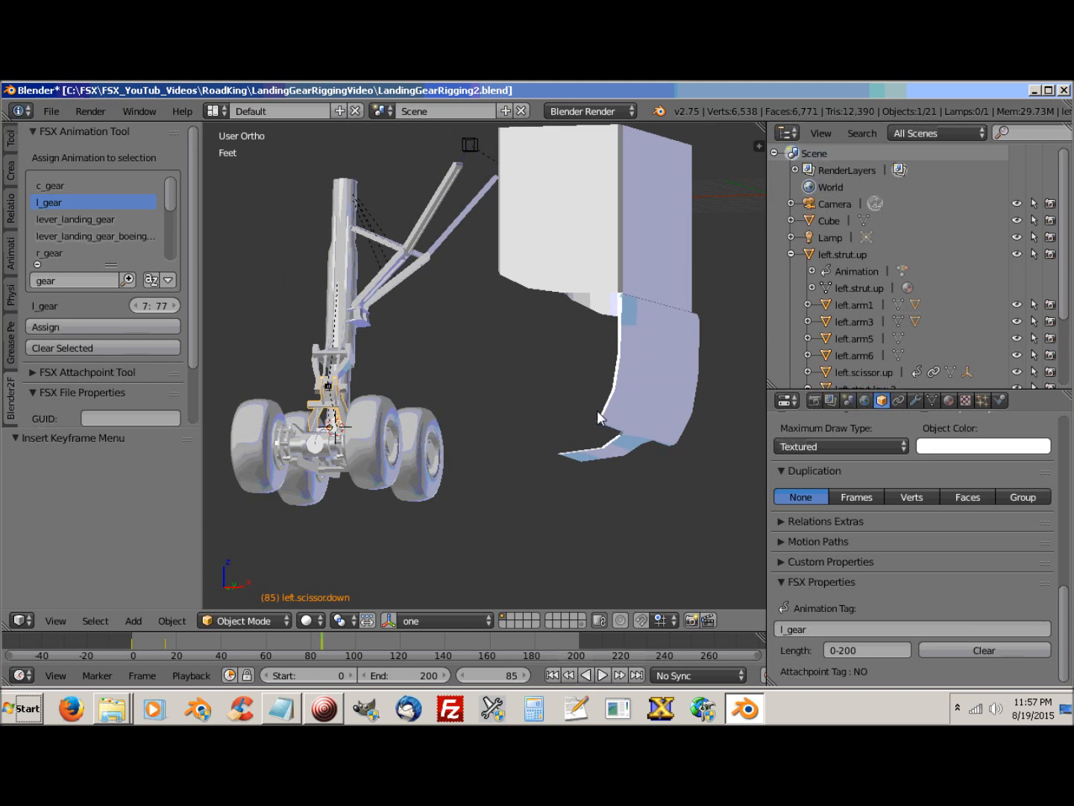
right_click(656, 396)
middle_click_drag(531, 478, 601, 487)
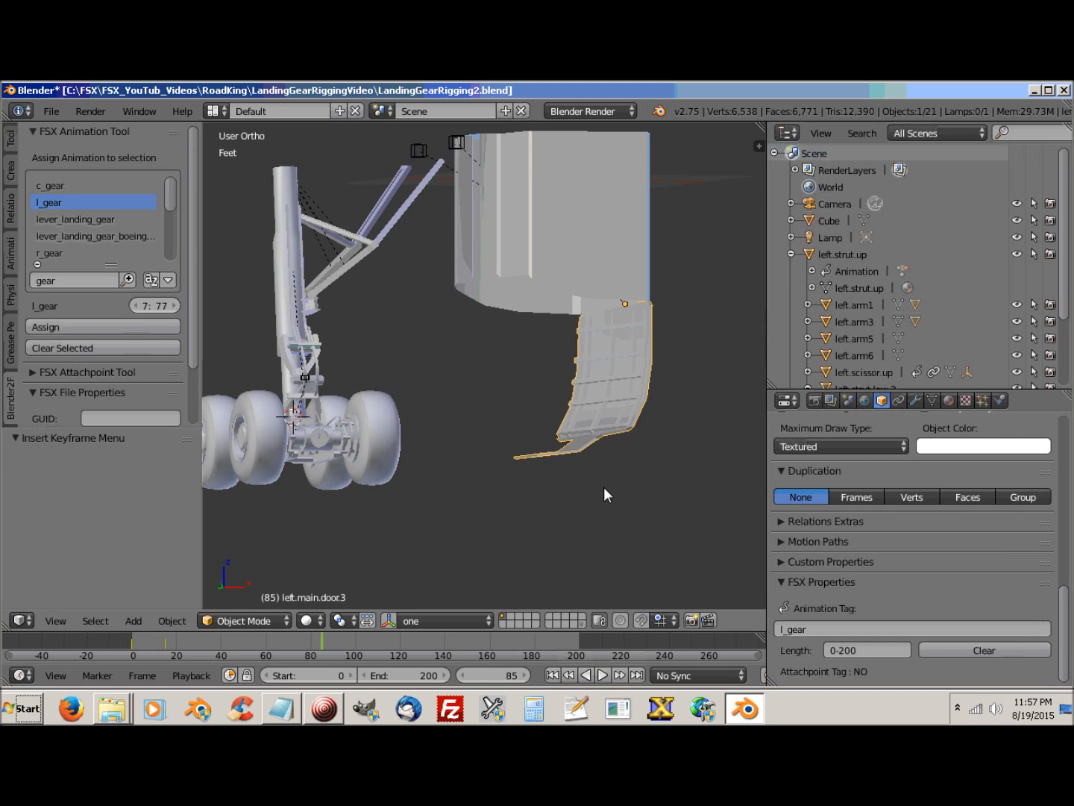
type("ry")
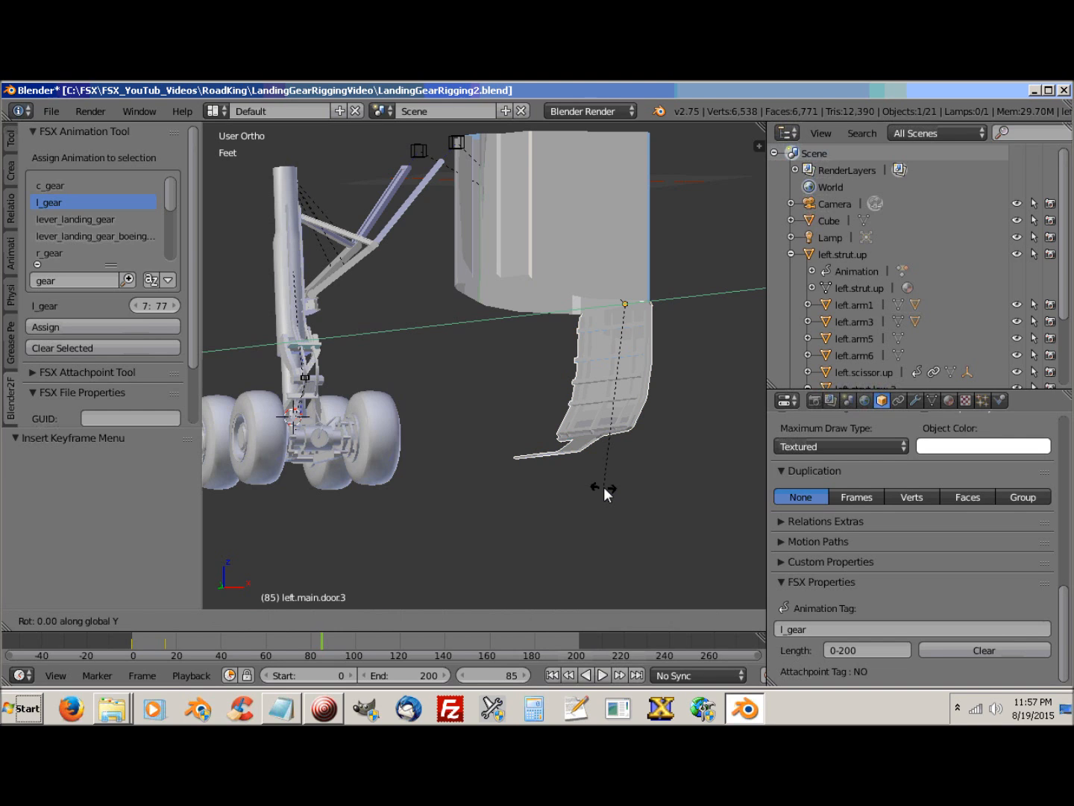
type("9")
key("Return")
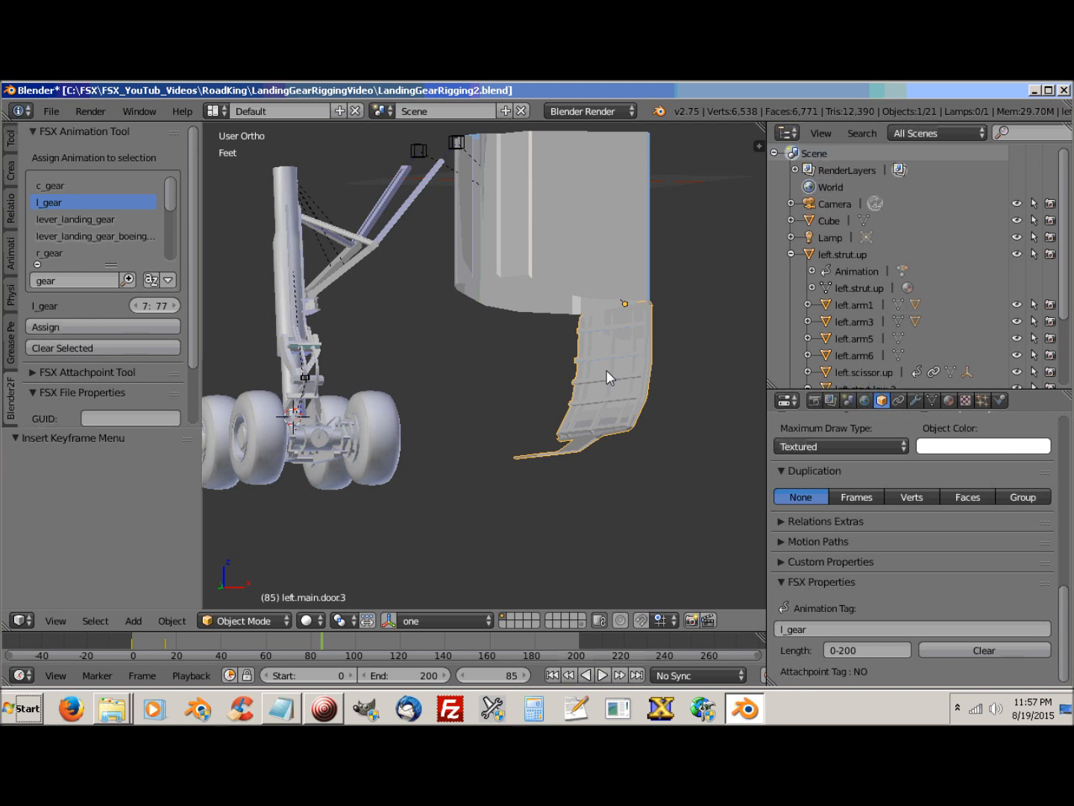
Step: Insert a Rotation keyframe at frame 85 for the open main gear door, left.main.door.3
left_click_drag(1061, 619, 1067, 418)
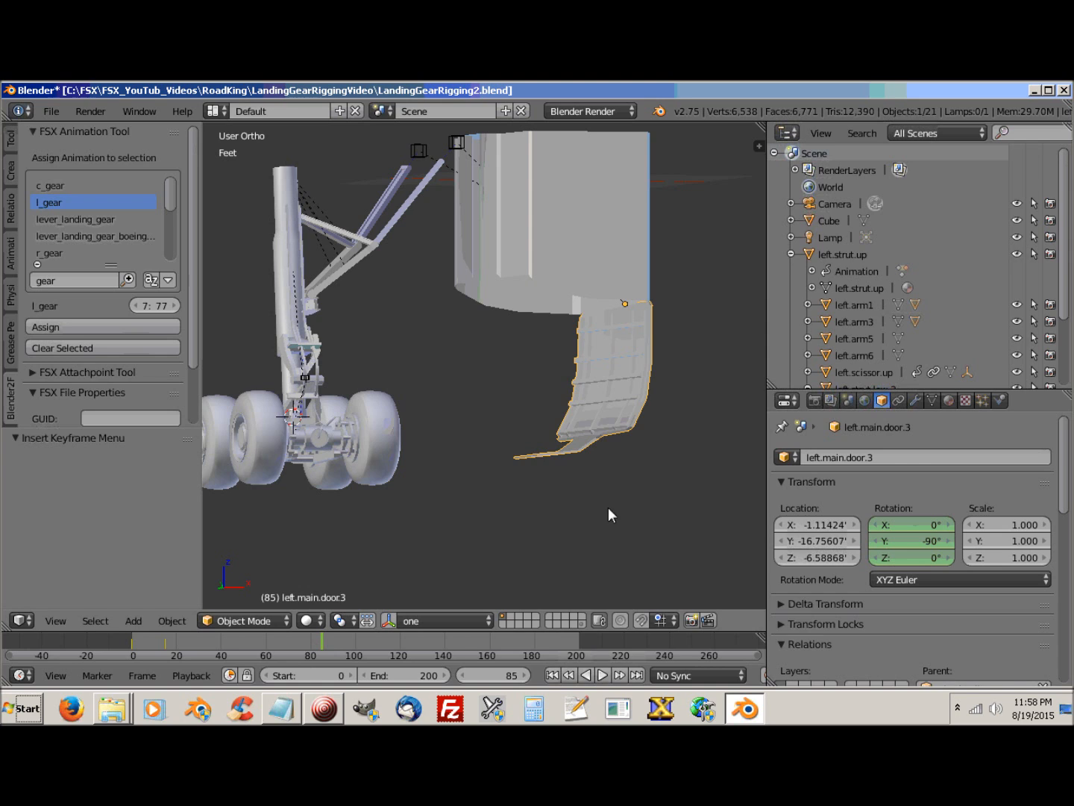
key("i")
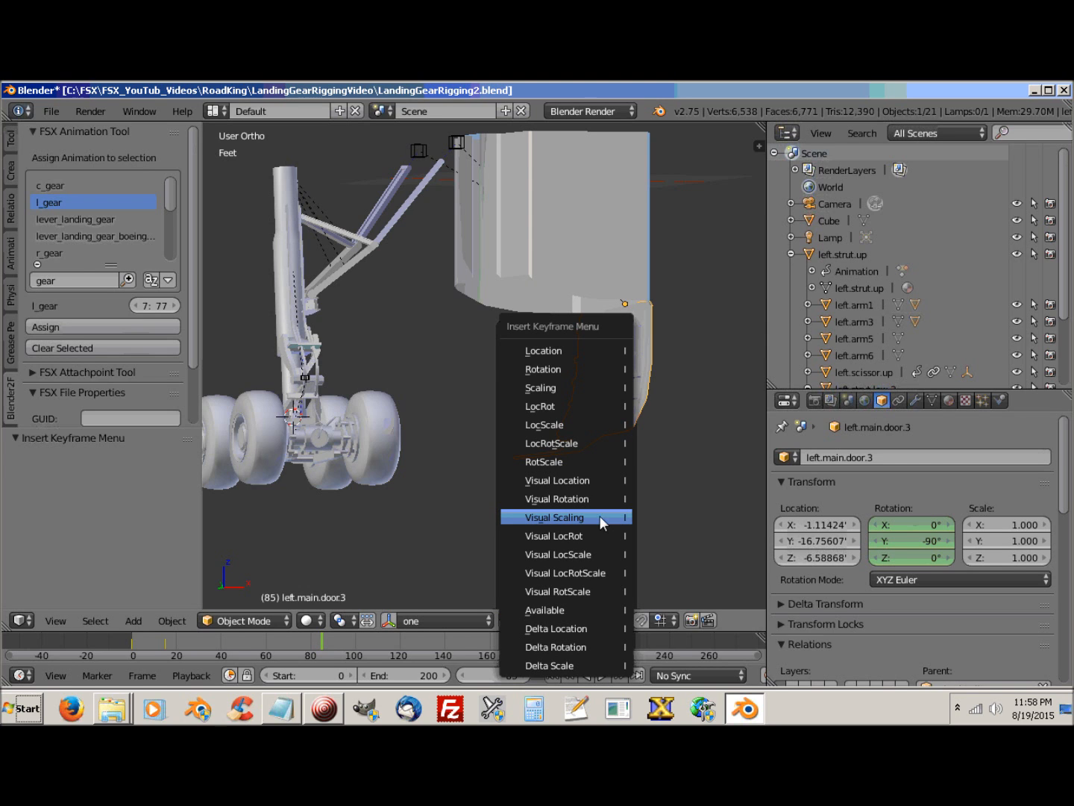
left_click(556, 371)
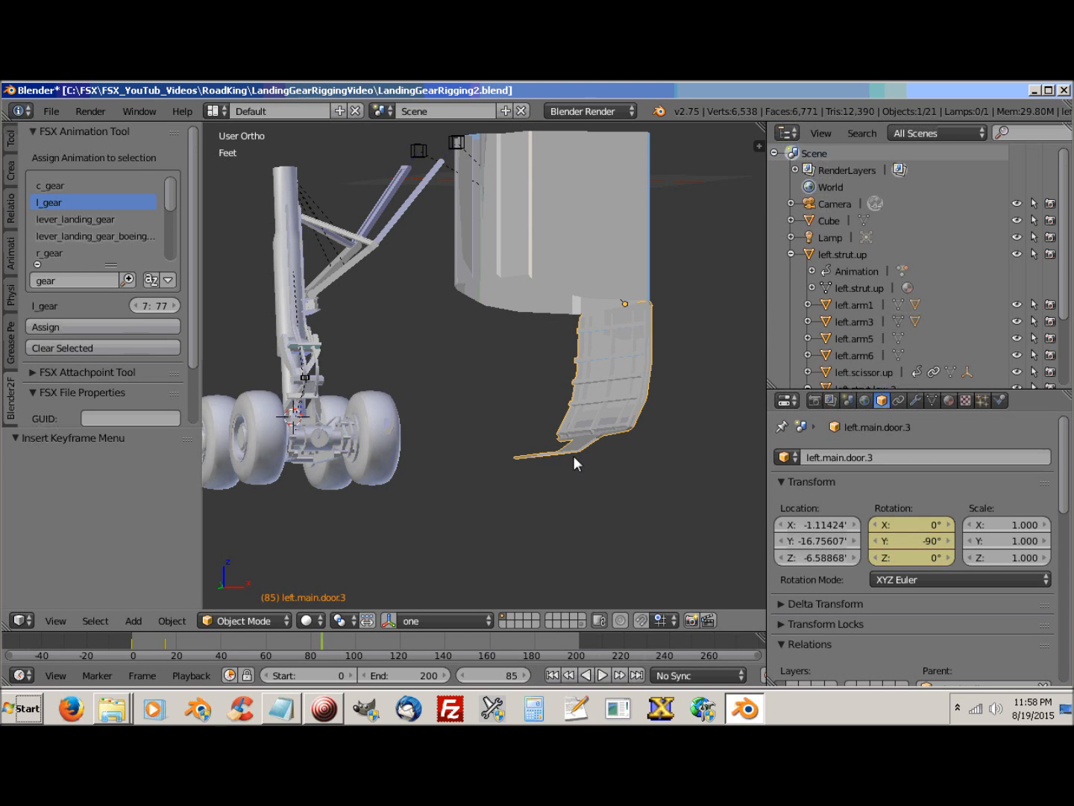
Step: Set the current animation frame to 100
left_click(490, 677)
type("100")
key("Return")
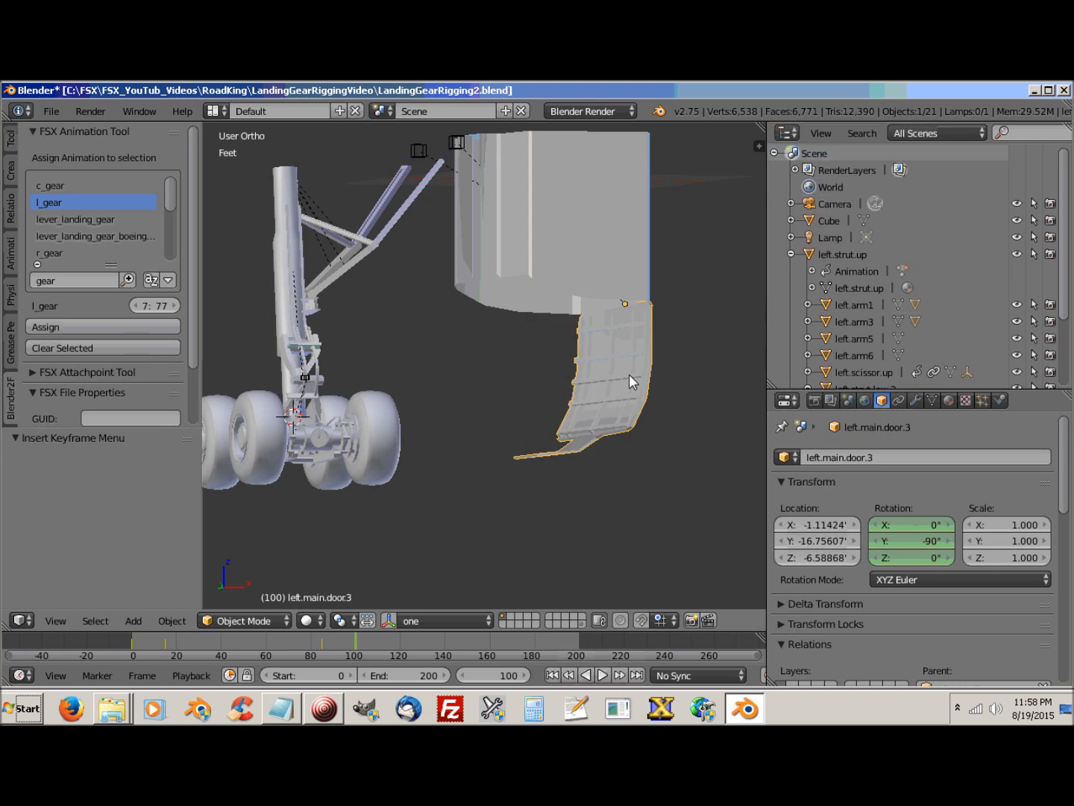
Step: Insert a Rotation keyframe at frame 100 for the main gear door in its open position
key("i")
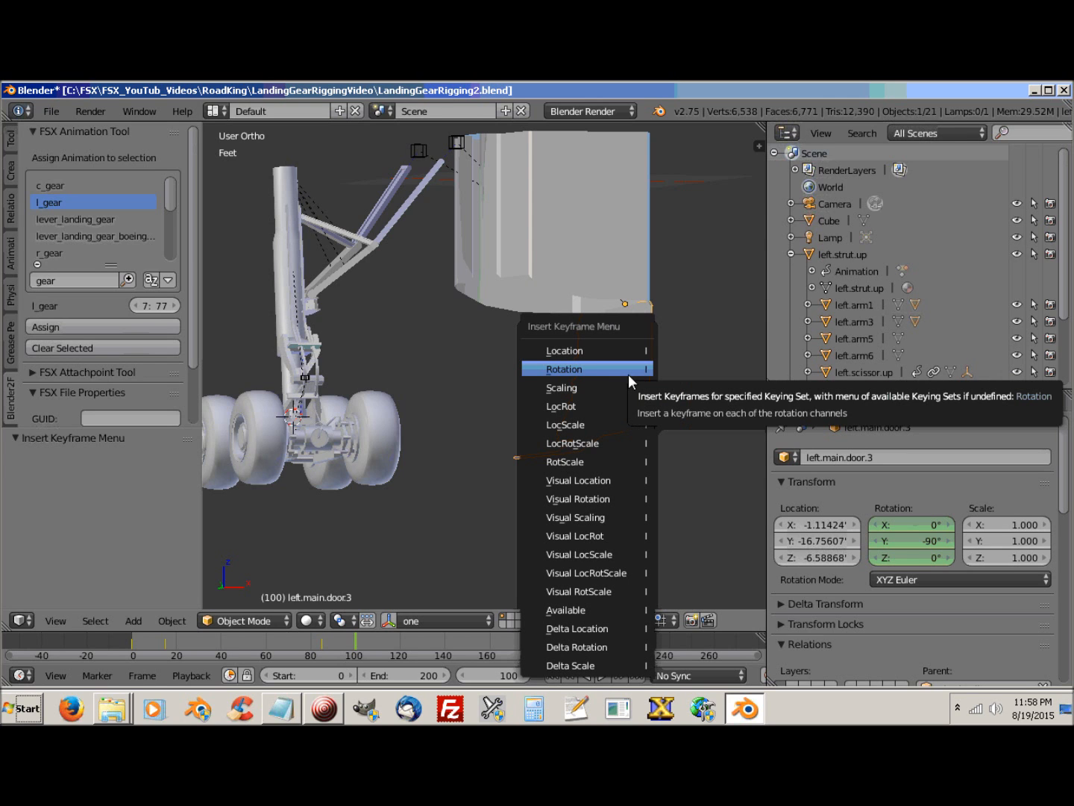
left_click(628, 369)
key("KP_0")
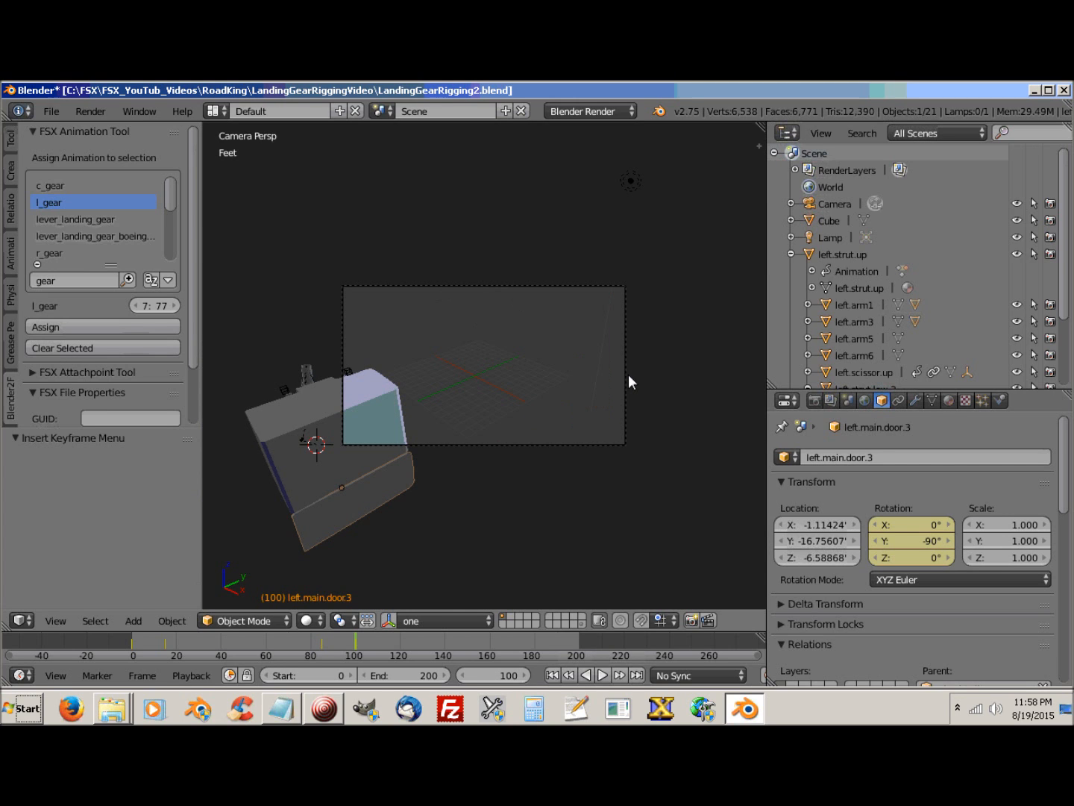
key("KP_0")
scroll(628, 374, "up", 3)
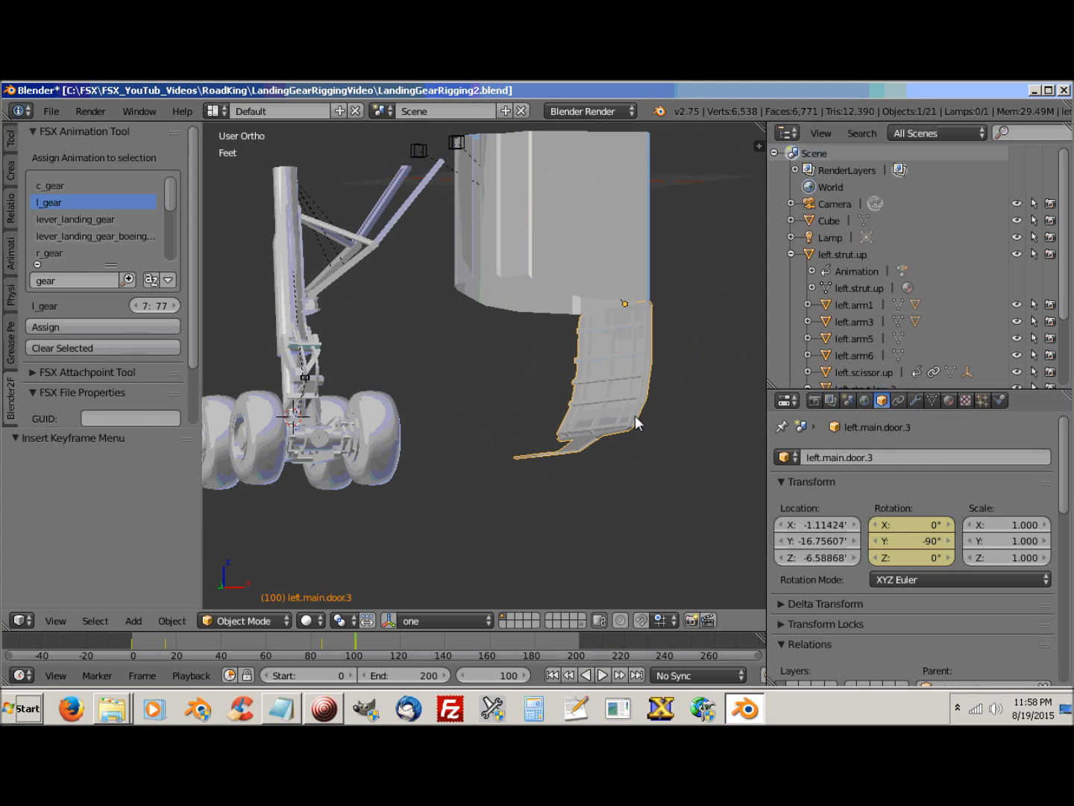
Step: Rotate the main gear door 90° around the global Y axis to close it and insert a Rotation keyframe at frame 100
middle_click_drag(610, 441, 615, 429)
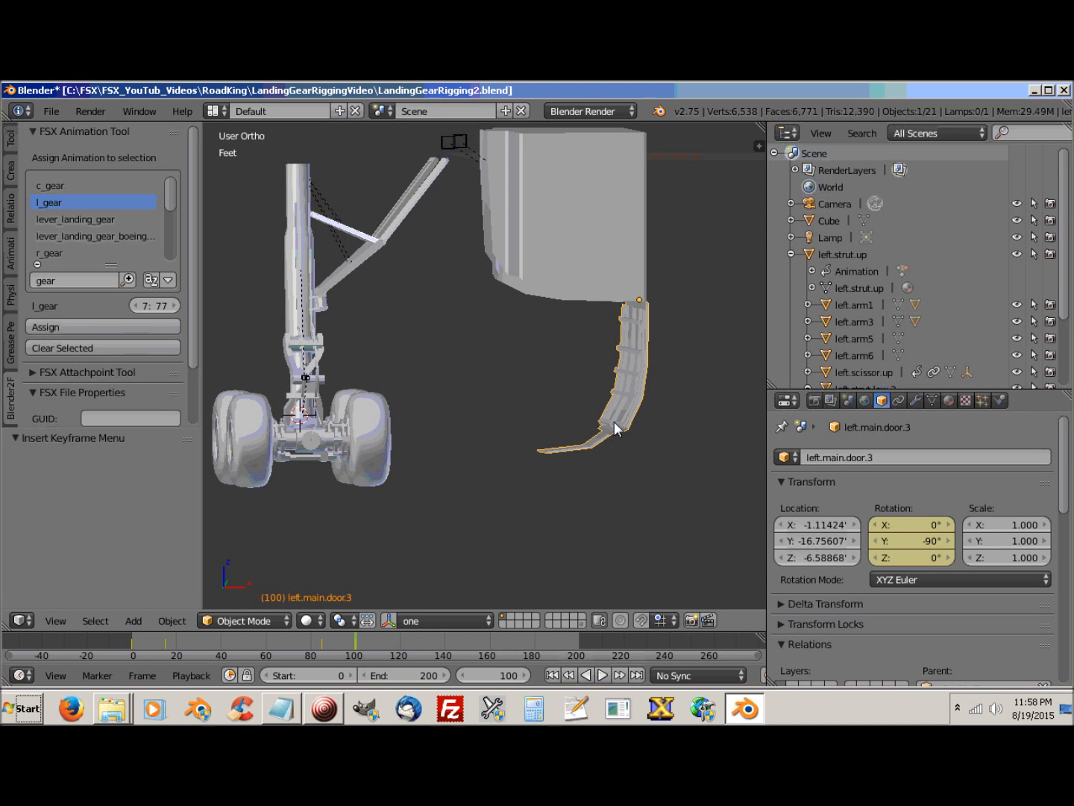
type("ry")
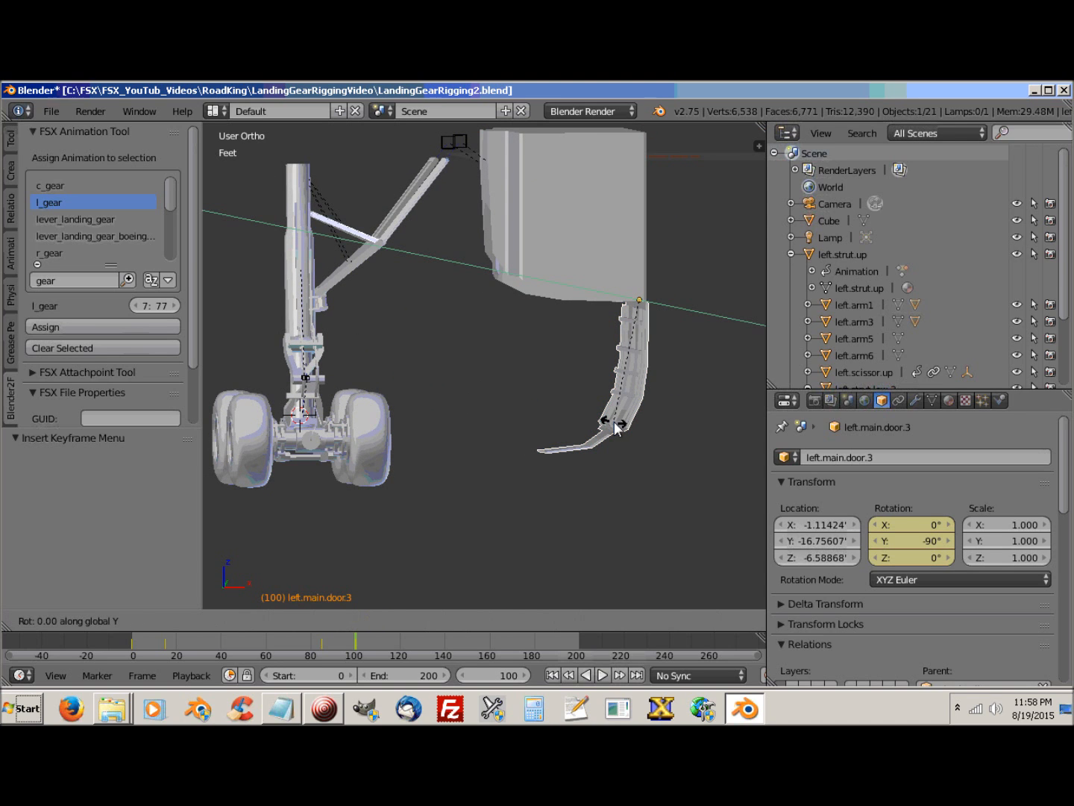
type("90")
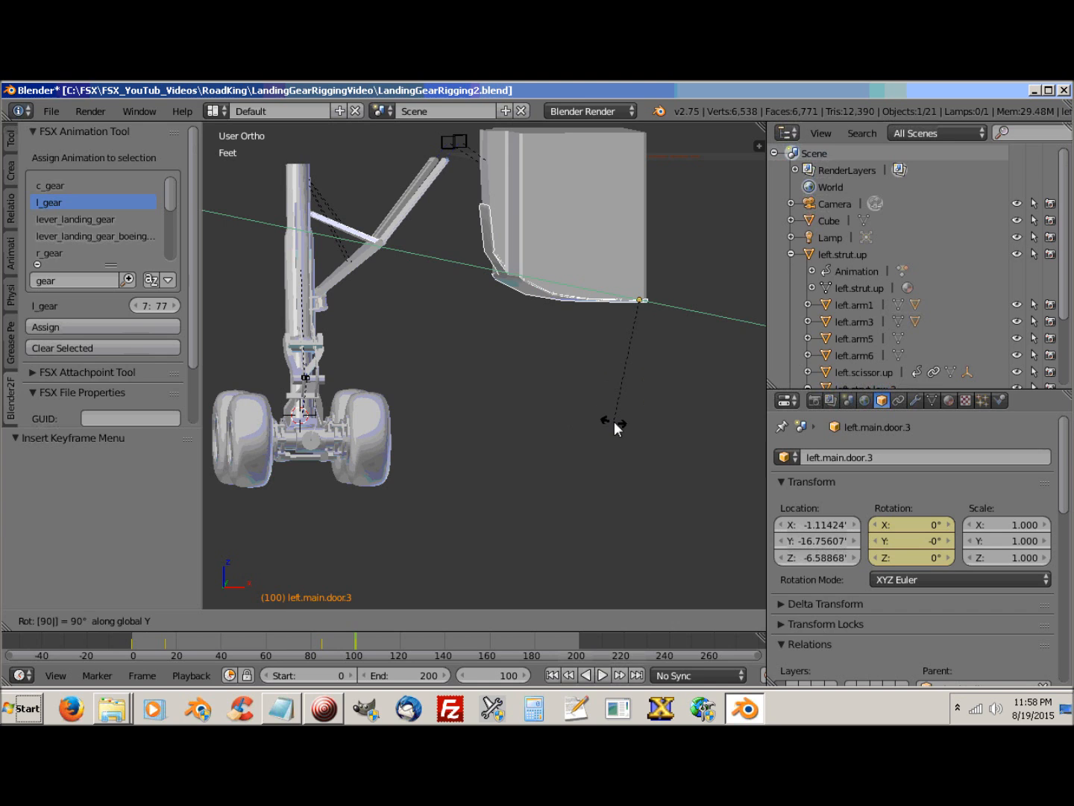
key("Return")
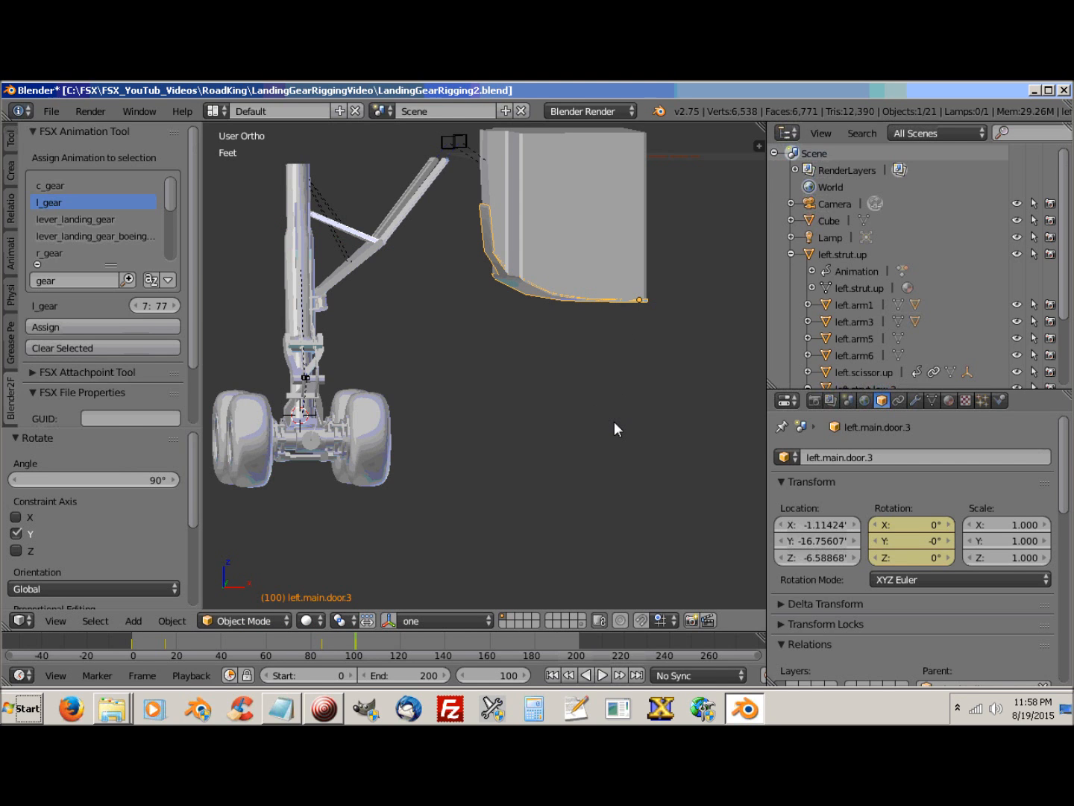
key("i")
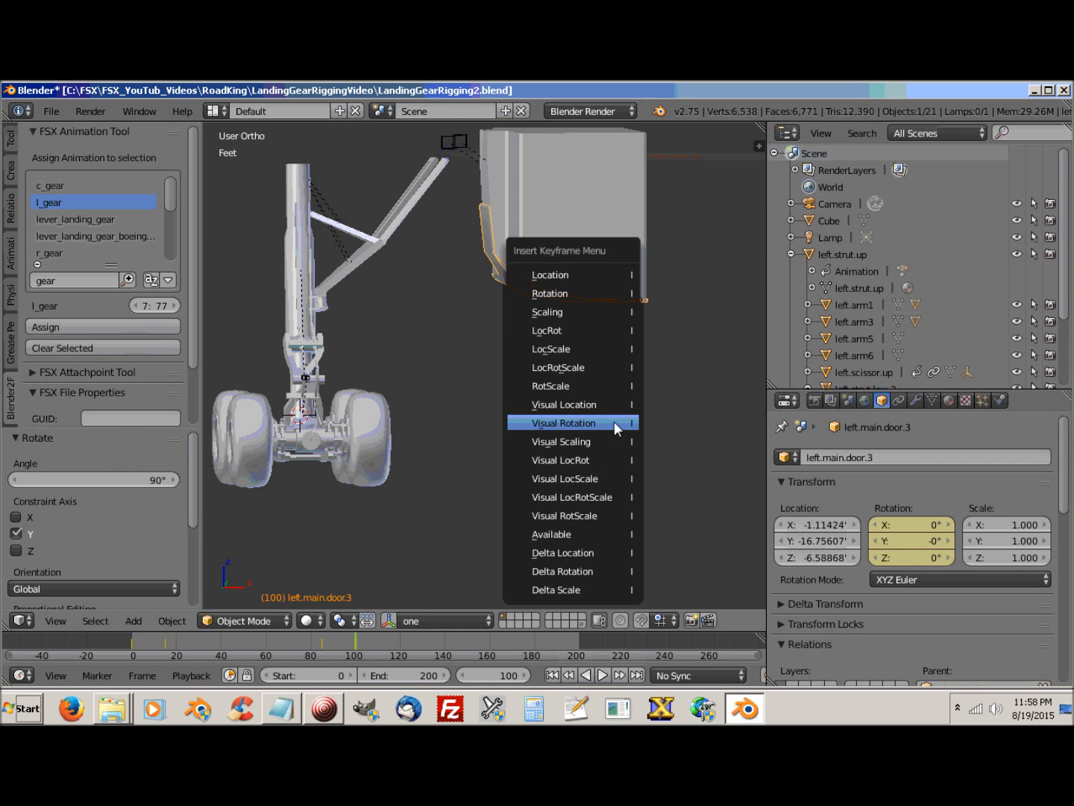
left_click(569, 291)
Step: Insert Rotation keyframes at frame 100 for both long side brace arms, left.arm2.001 and left.arm2
middle_click_drag(500, 375, 567, 446, "shift")
middle_click_drag(473, 305, 577, 415)
scroll(517, 338, "up", 2)
right_click(534, 317)
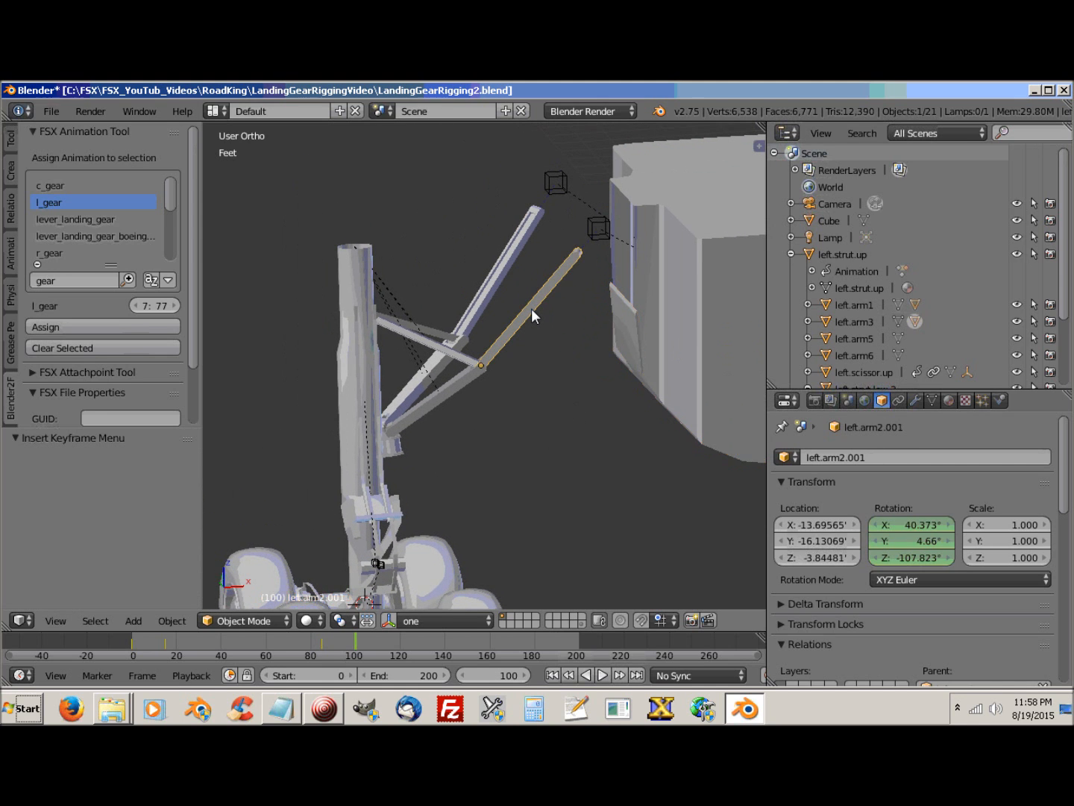
key("i")
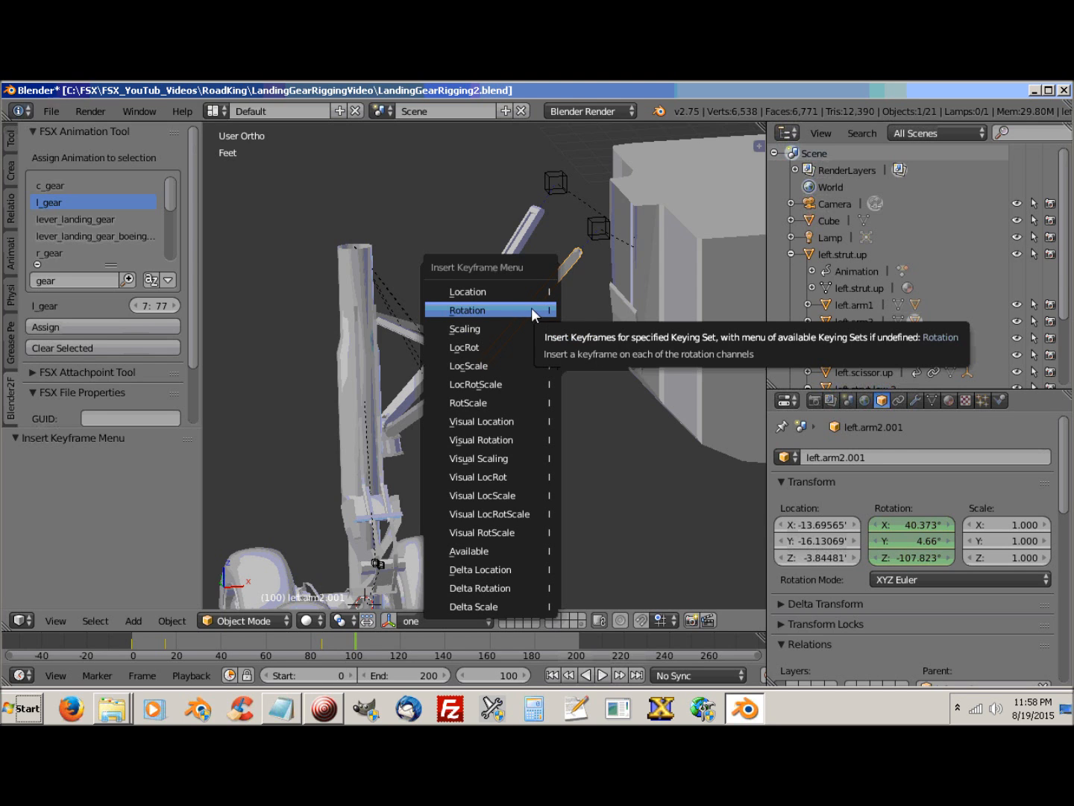
left_click(501, 317)
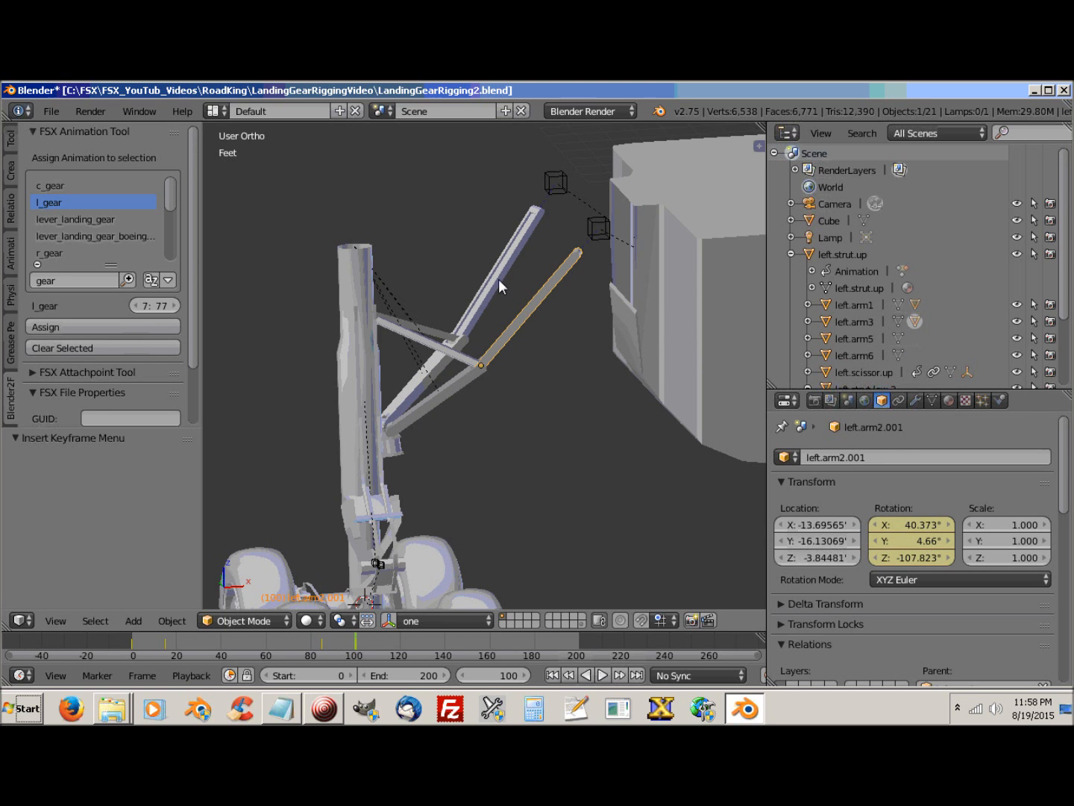
right_click(498, 282)
key("i")
left_click(487, 284)
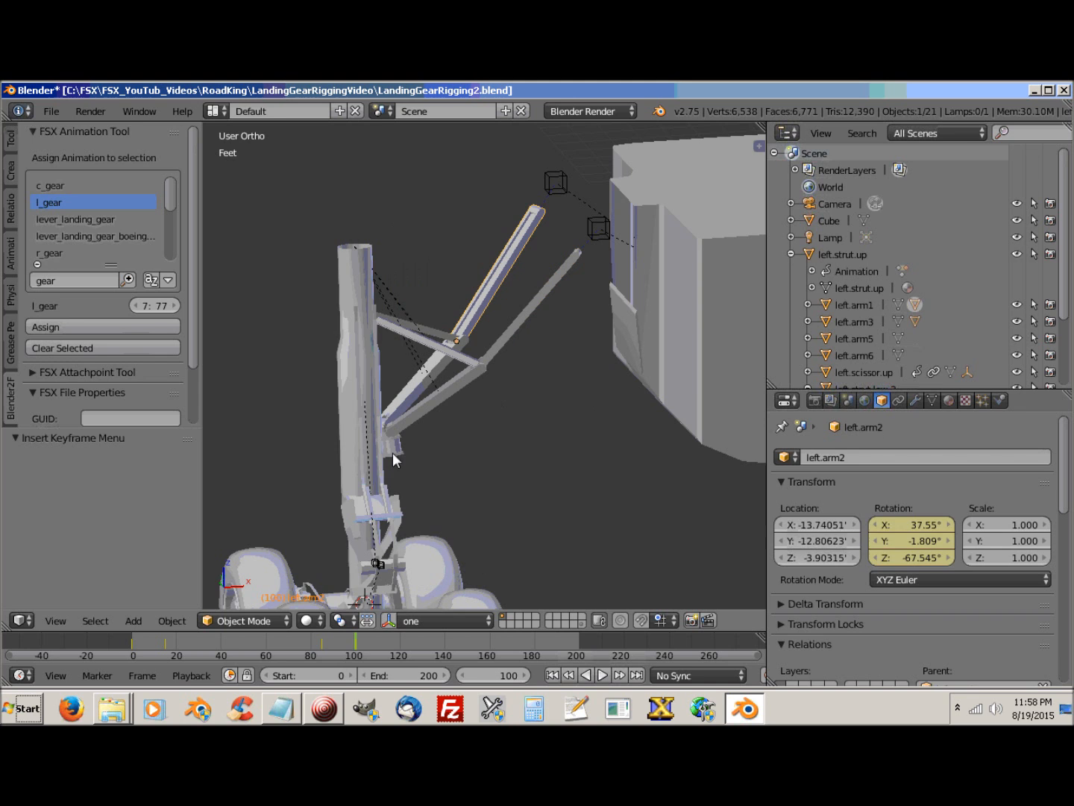
Step: Insert a Rotation keyframe at frame 100 for the extended left upper strut, left.strut.up
right_click(364, 359)
key("i")
left_click(351, 341)
Step: Insert Rotation keyframes at frame 100 for the two scissor links, left.scissor.up and left.scissor.down
middle_click_drag(438, 480, 473, 287, "shift")
middle_click_drag(473, 287, 384, 382)
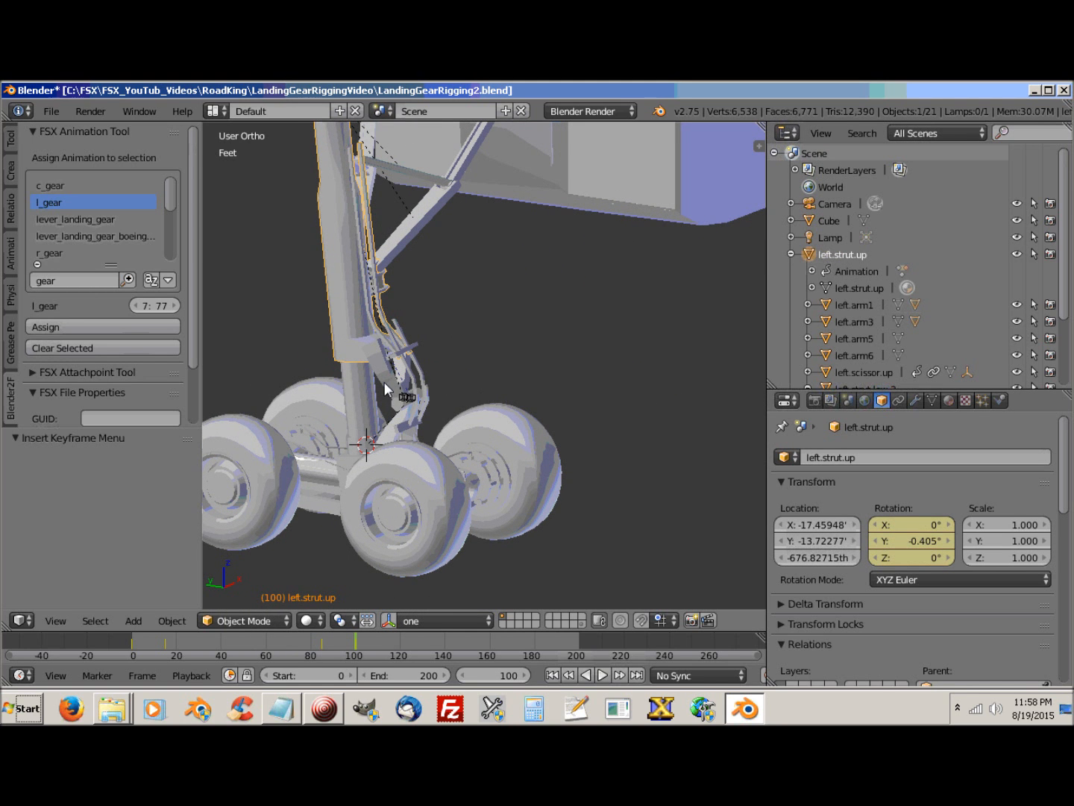
right_click(385, 382)
key("i")
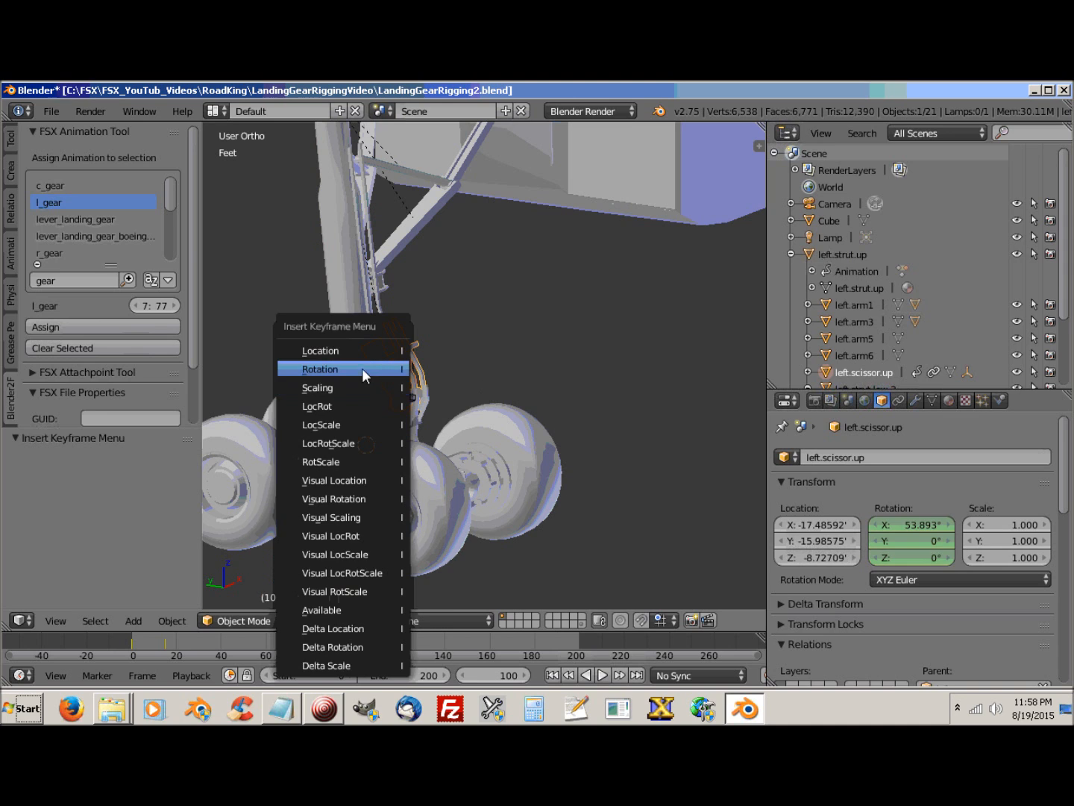
left_click(362, 369)
right_click(398, 433)
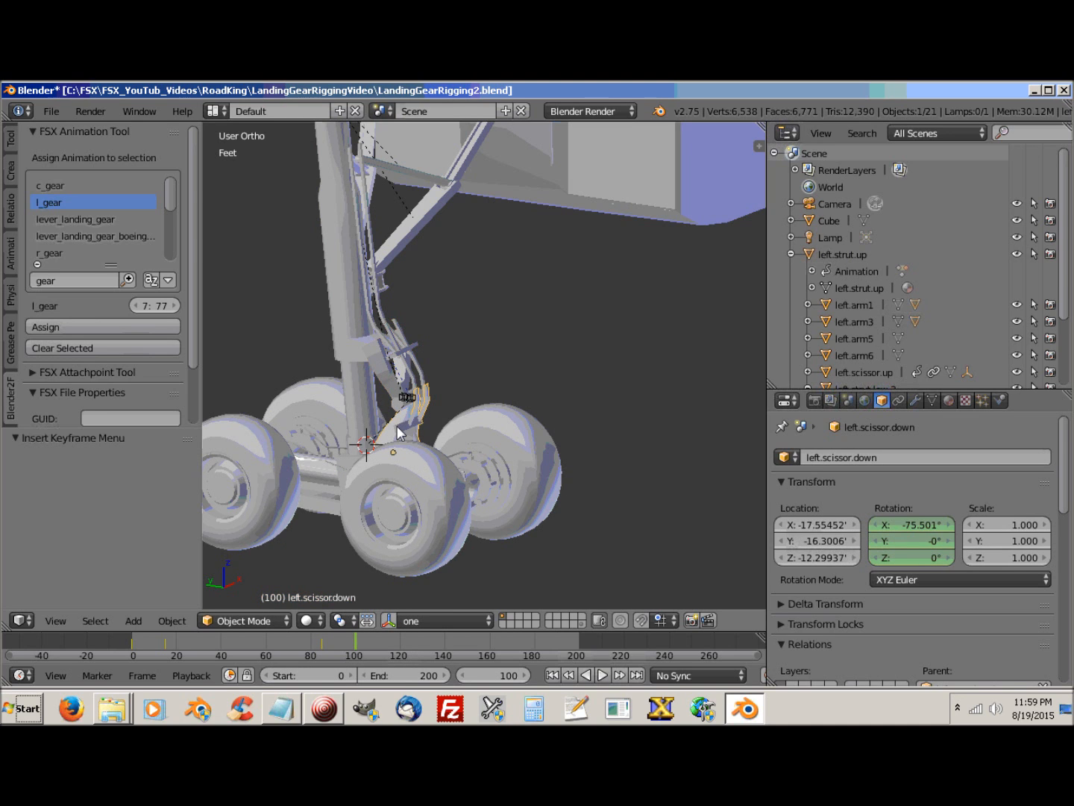
key("i")
left_click(351, 371)
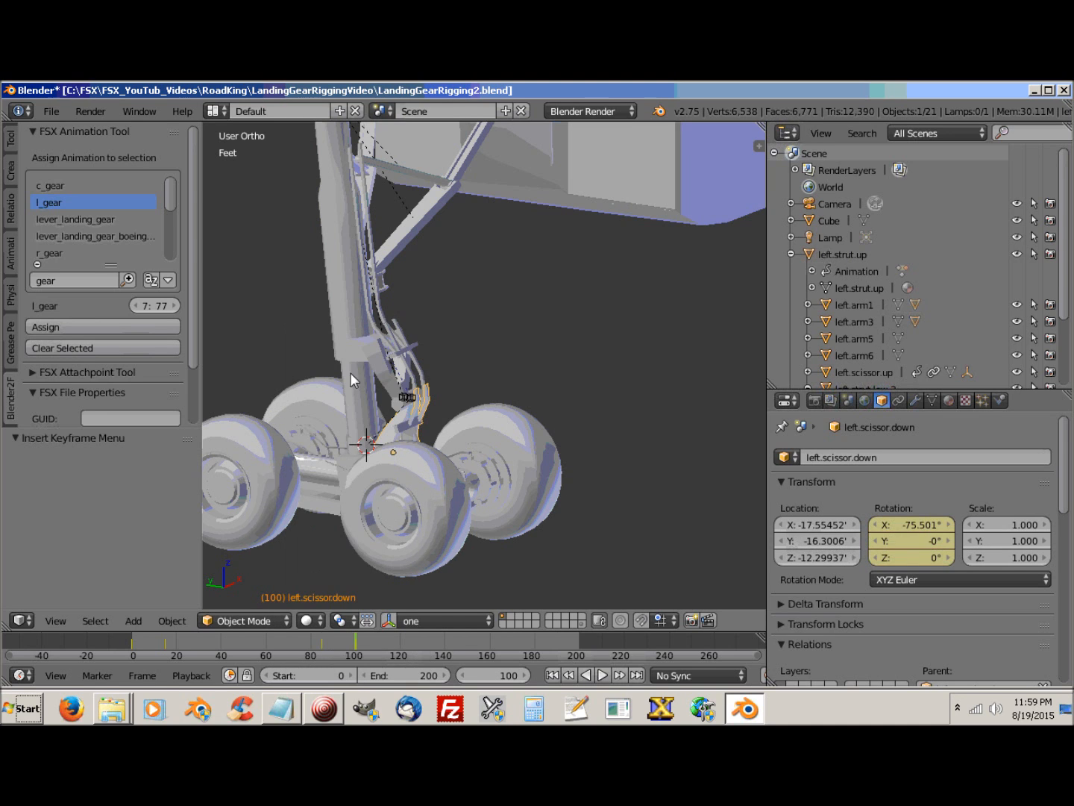
Step: Insert a Rotation keyframe at frame 100 for the left lower strut, left.strut.low
right_click(326, 475)
key("i")
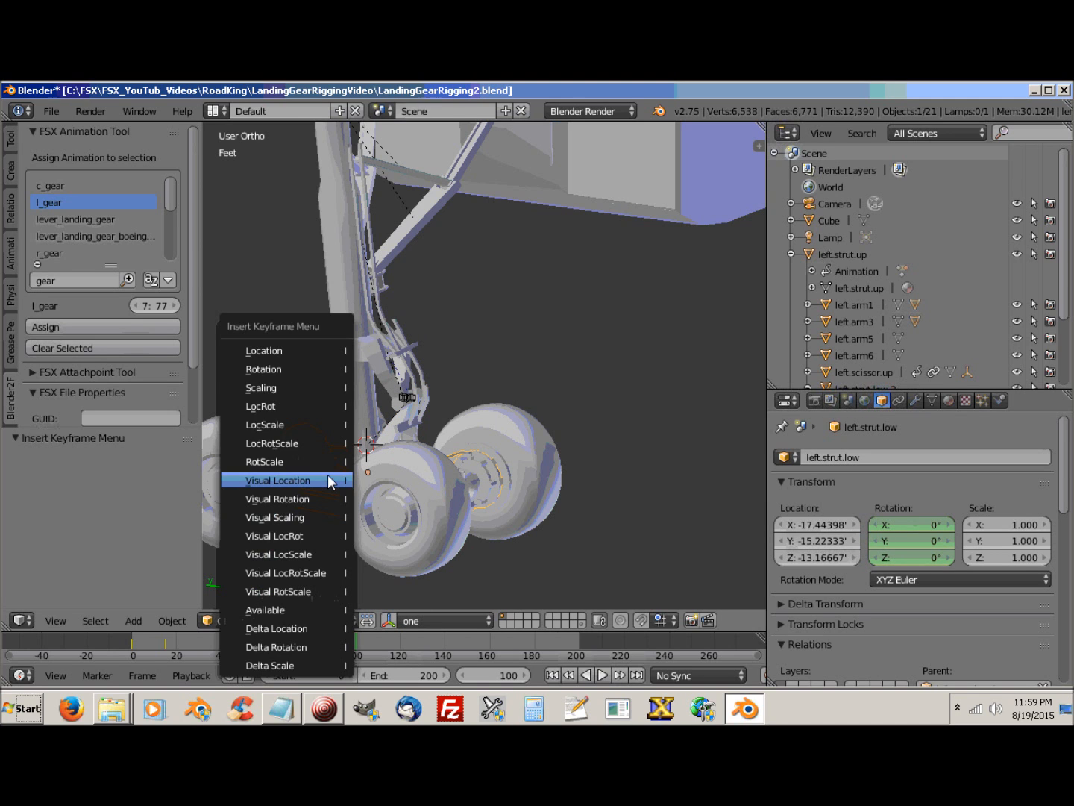
left_click(278, 368)
Step: Return to frame 0 and play the gear animation in the front view to check the door and gear motion
middle_click_drag(278, 367, 505, 420)
scroll(505, 420, "down", 4)
middle_click_drag(577, 445, 537, 425, "shift")
middle_click_drag(431, 448, 485, 432)
middle_click_drag(590, 434, 460, 427)
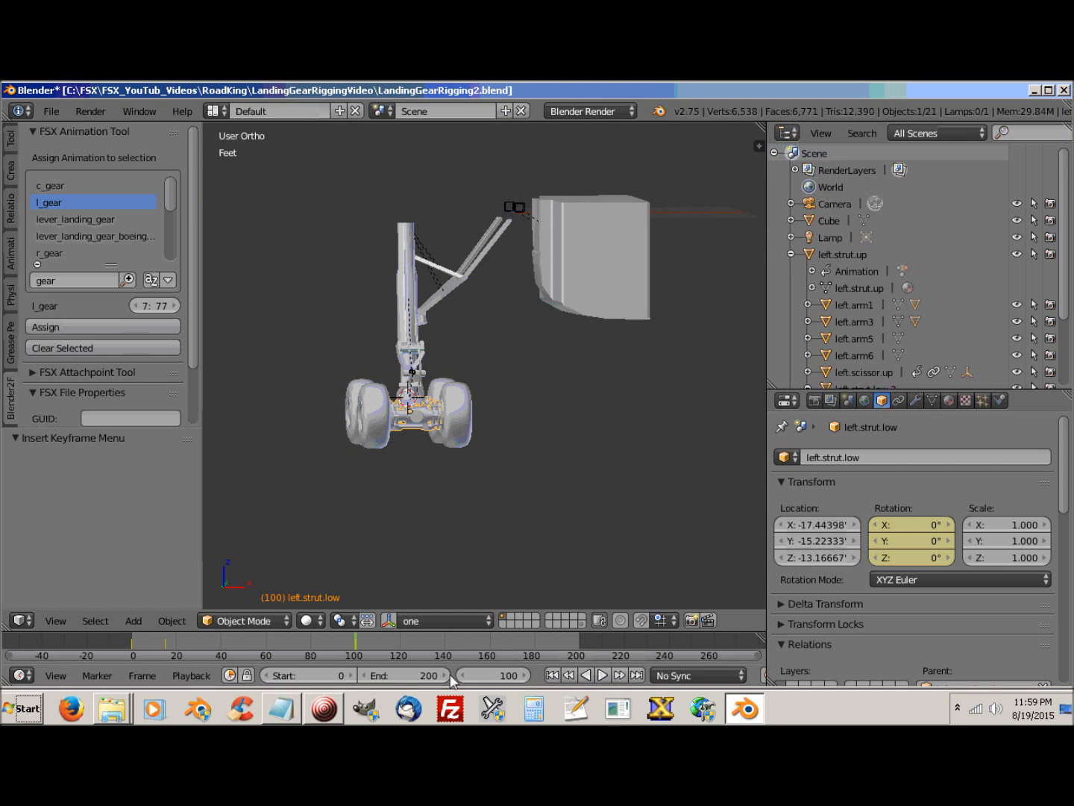
left_click(495, 677)
type("0")
key("Return")
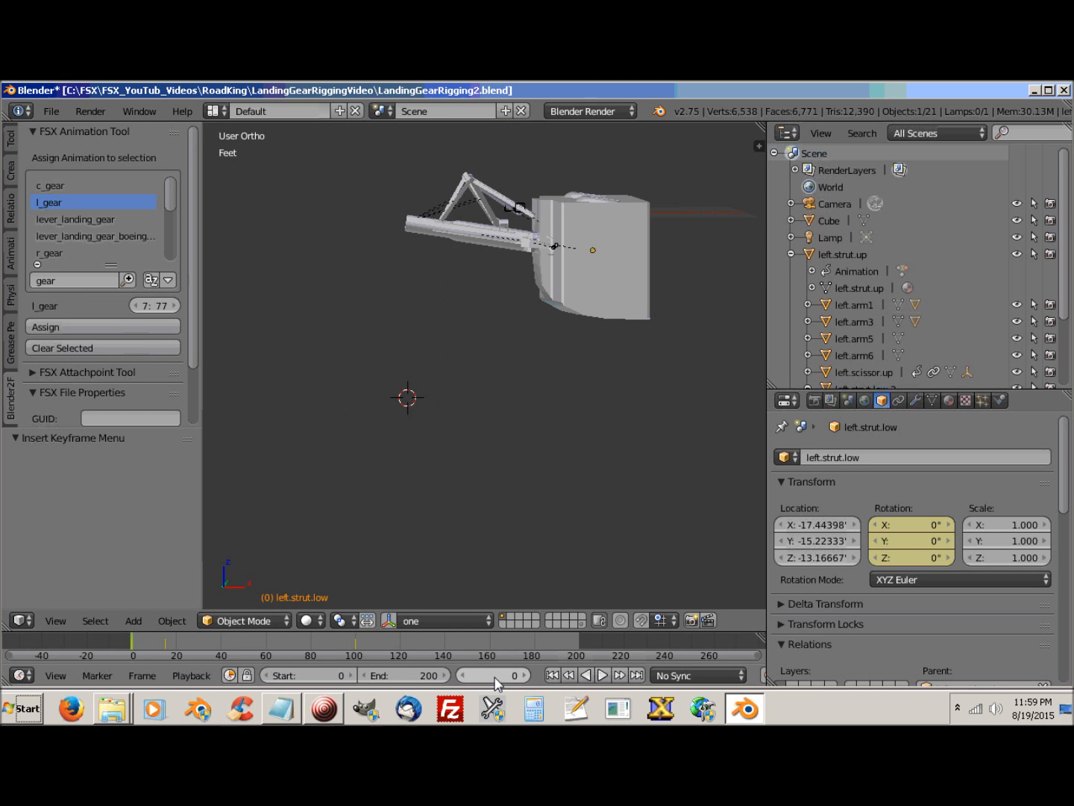
middle_click_drag(547, 486, 466, 481)
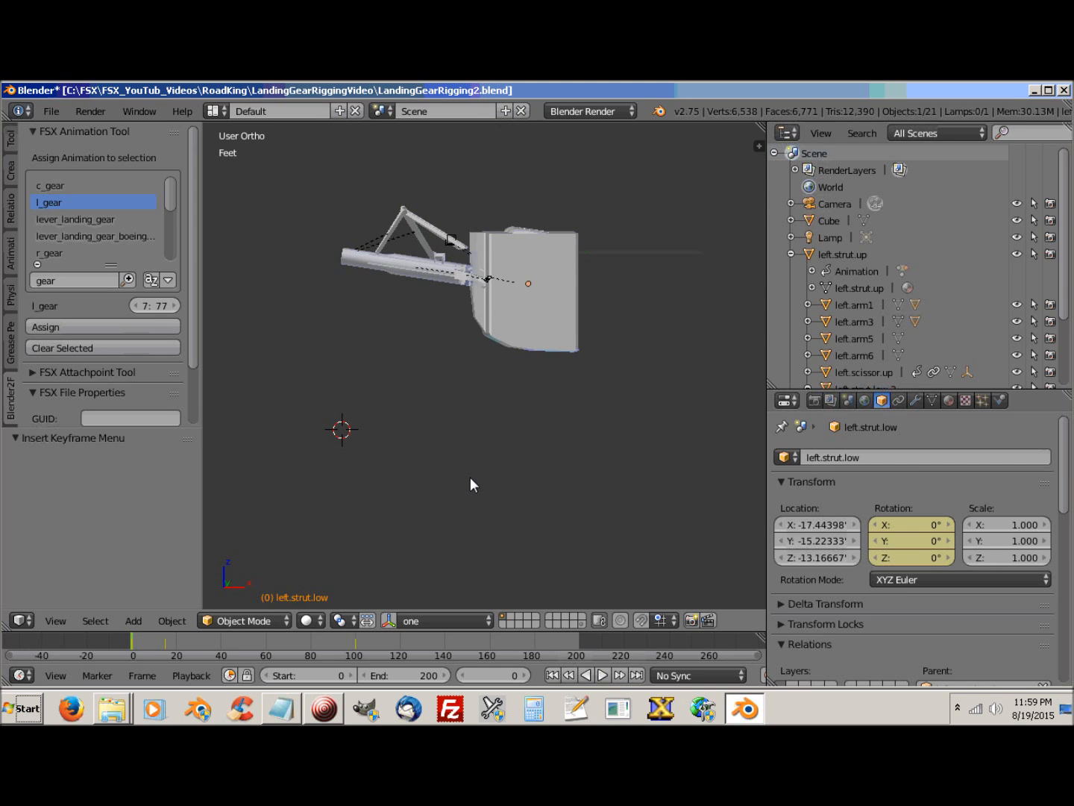
key("ctrl+KP_1")
key("KP_1")
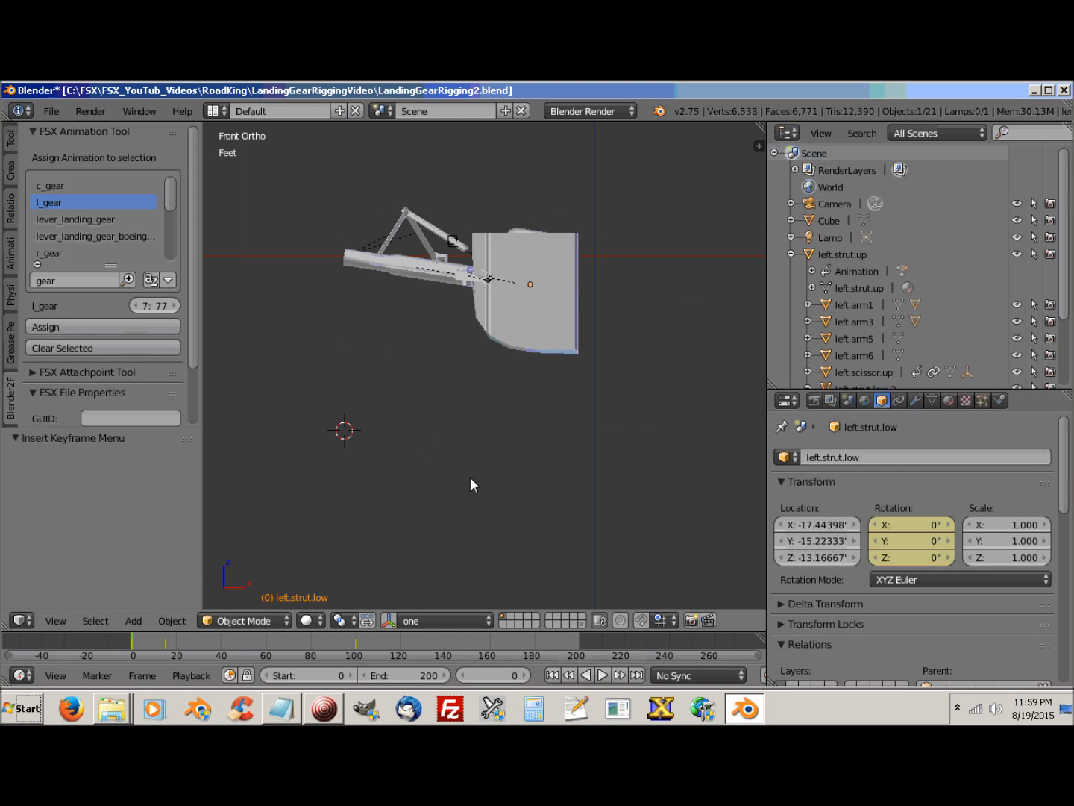
left_click(602, 675)
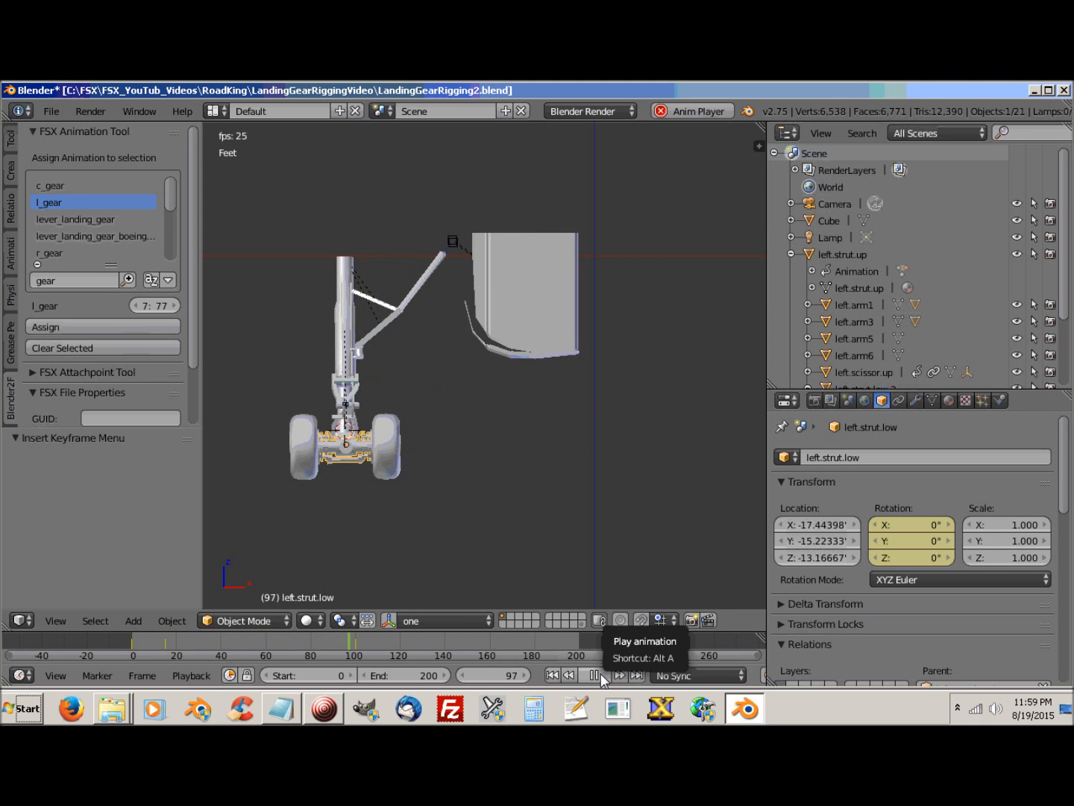
Step: Stop the playback, go to frame 100 and examine the extended gear's lower strut and scissor links from the side
left_click(596, 675)
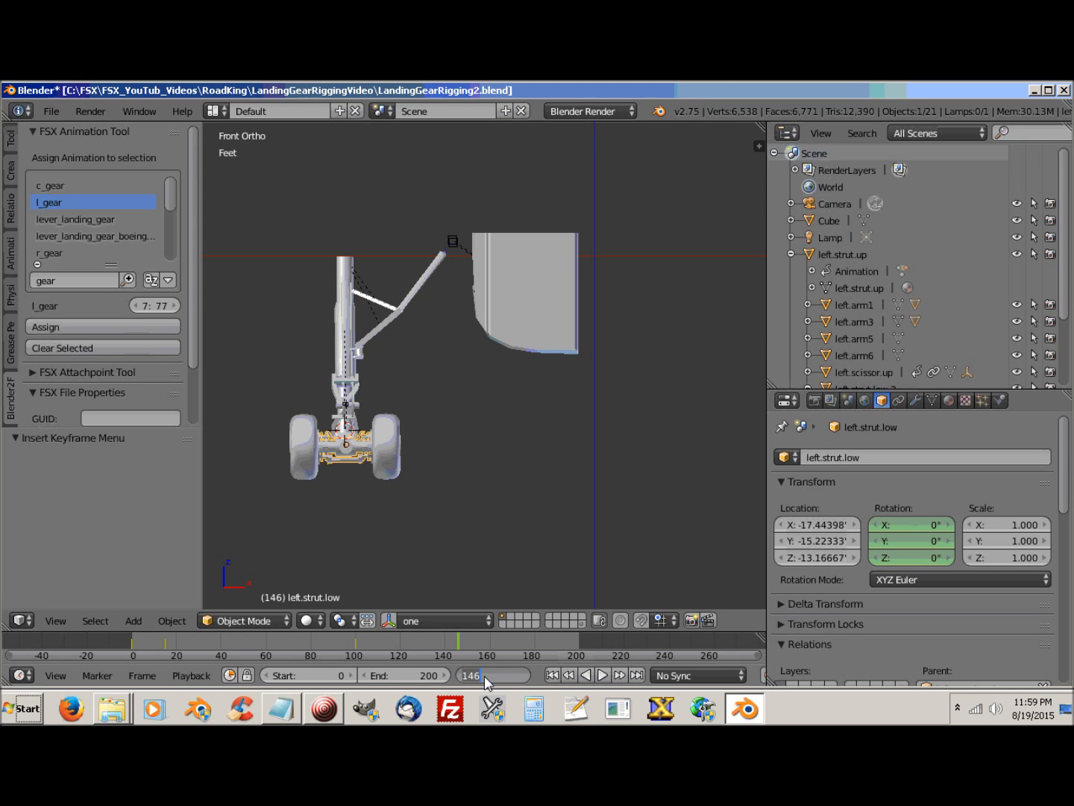
type("100")
key("Return")
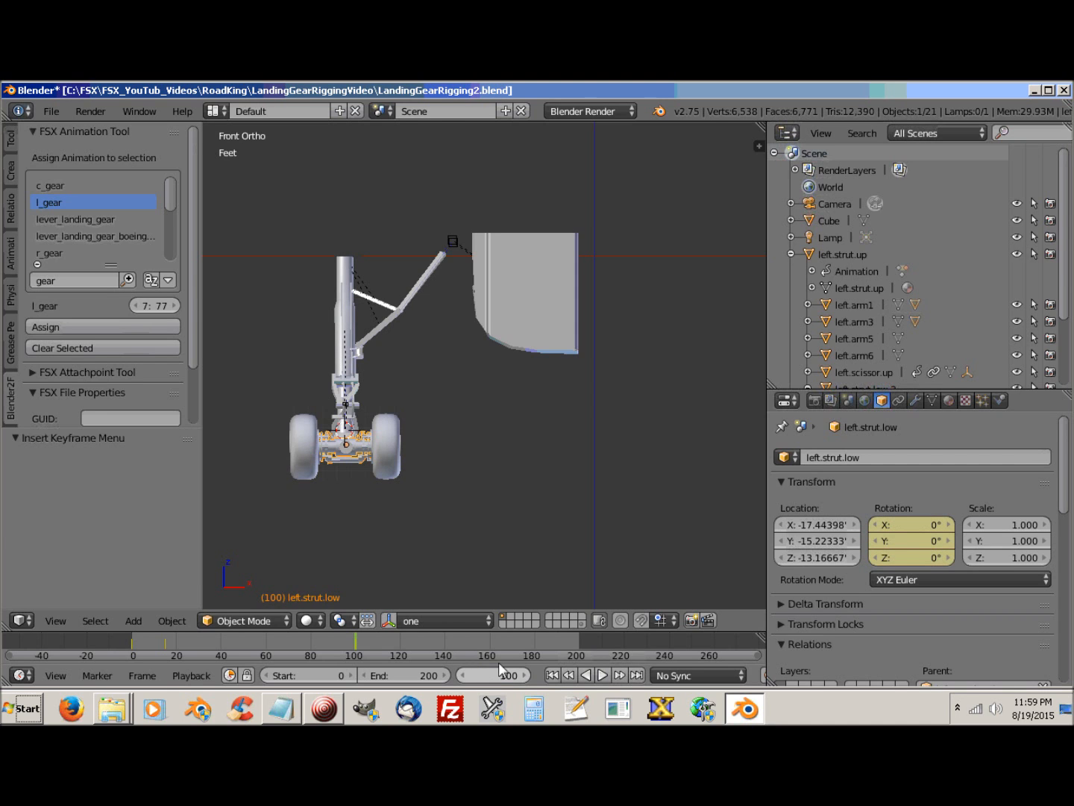
scroll(537, 533, "up", 3)
scroll(544, 532, "down", 2)
scroll(447, 492, "up", 2)
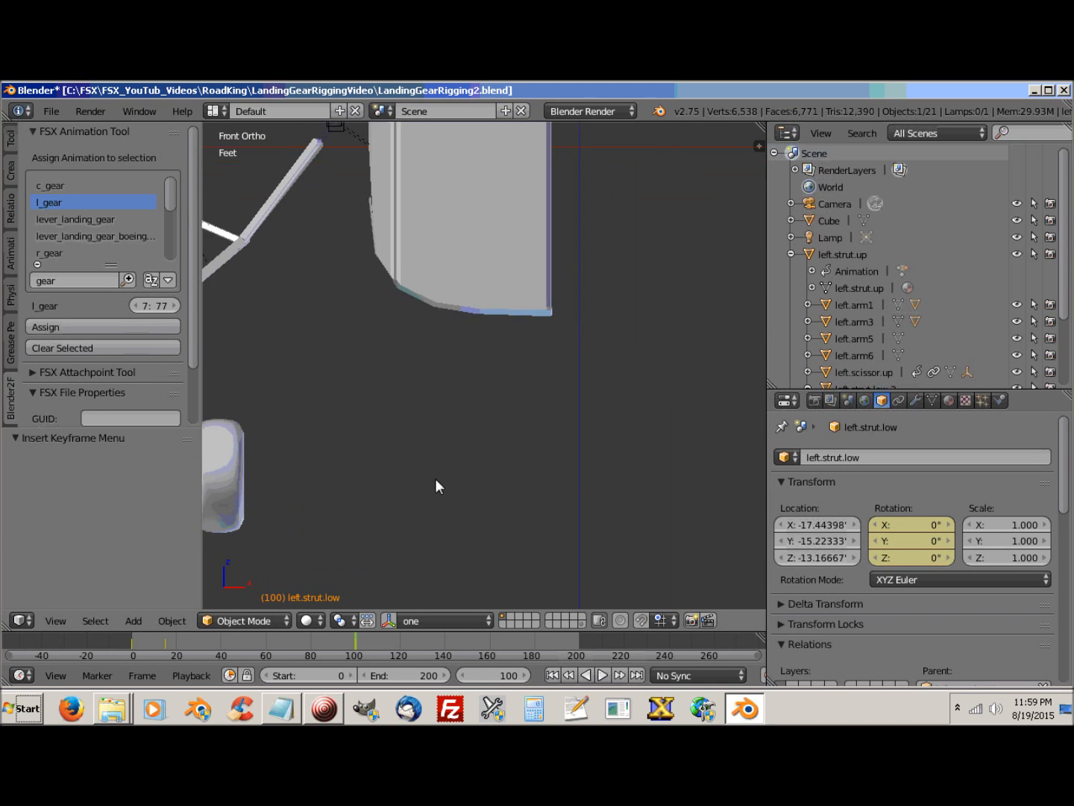
middle_click_drag(453, 476, 457, 498, "shift")
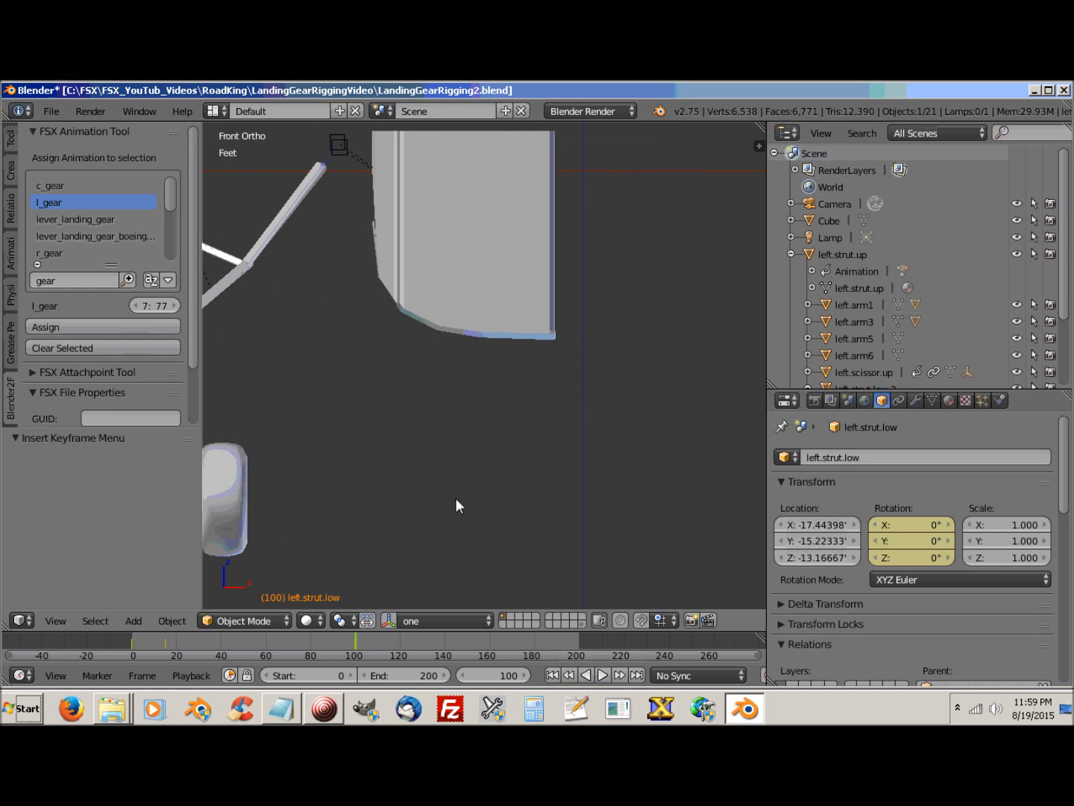
middle_click_drag(365, 478, 506, 492)
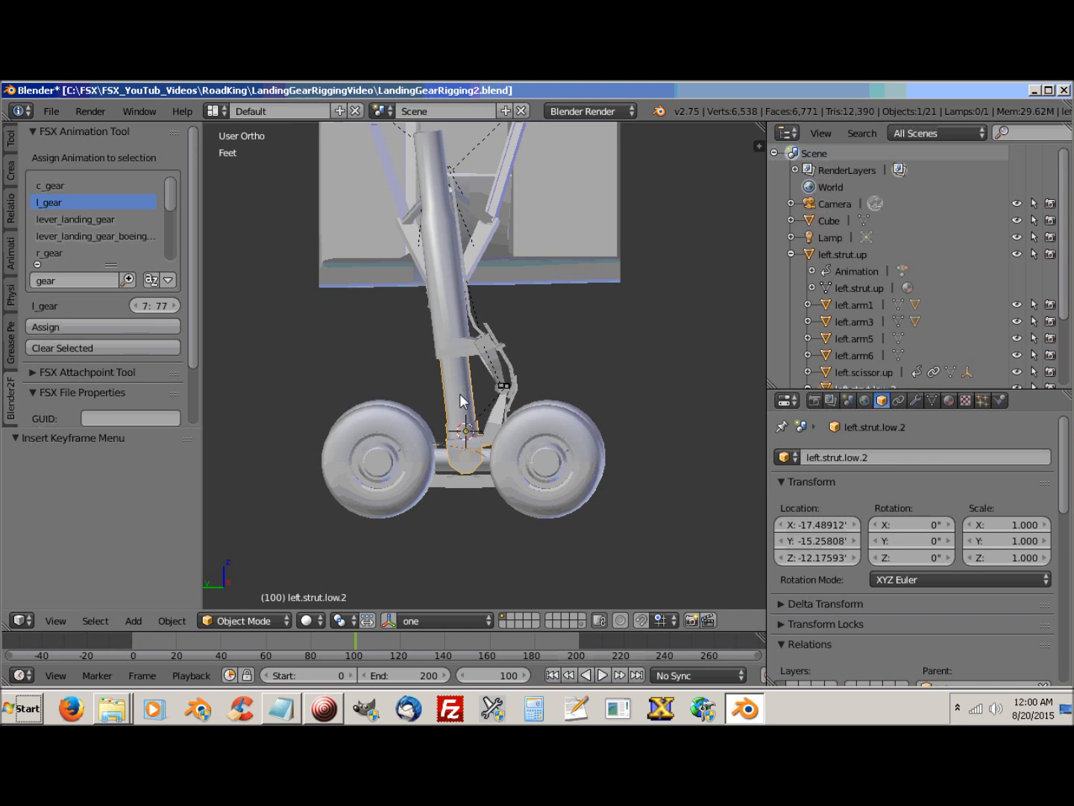
scroll(461, 402, "up", 2, "shift")
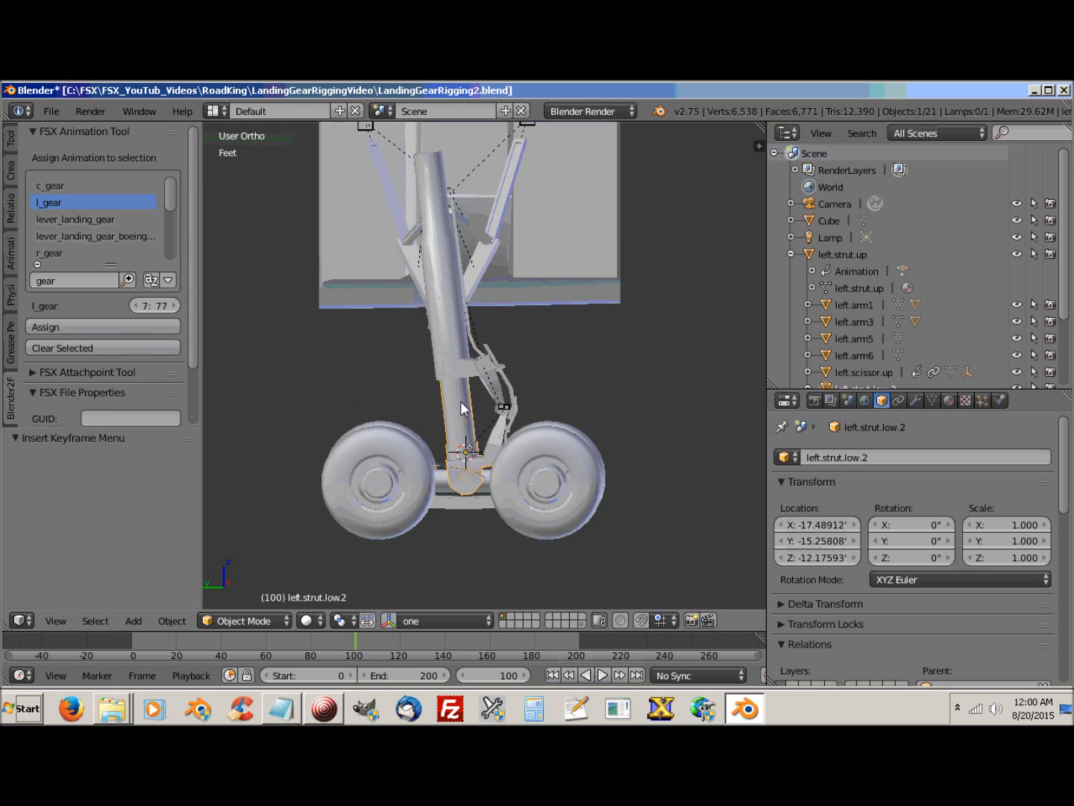
scroll(459, 401, "up", 2)
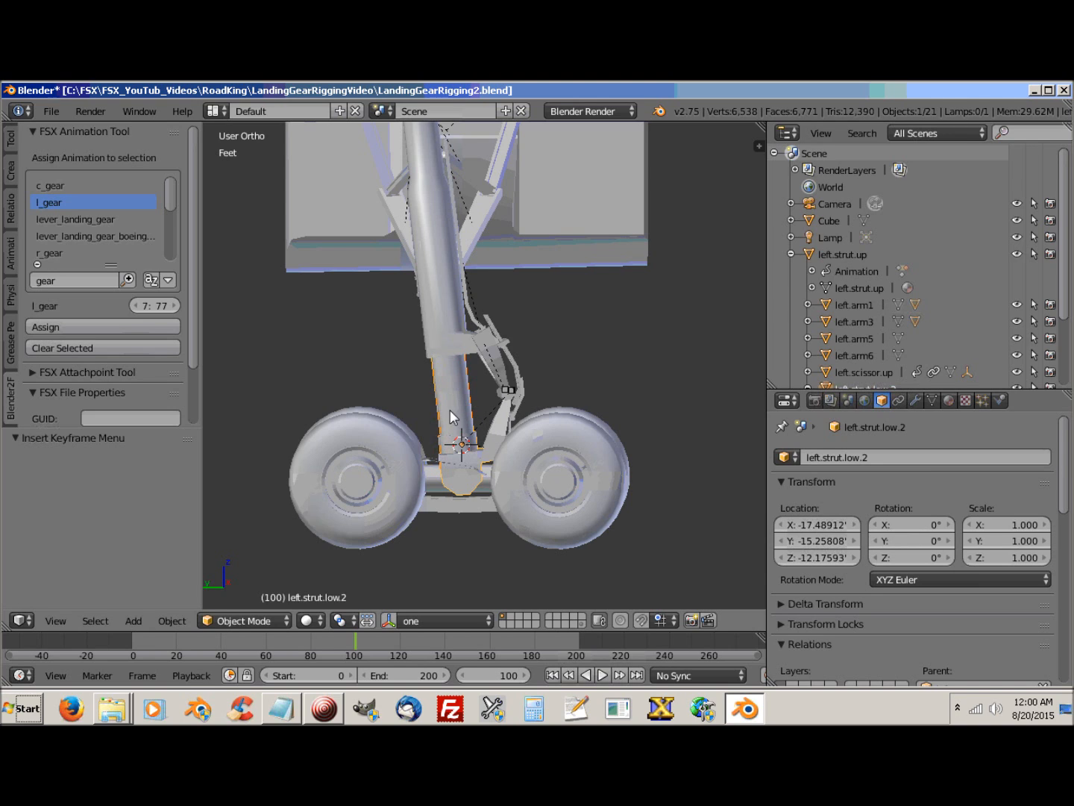
right_click(502, 370)
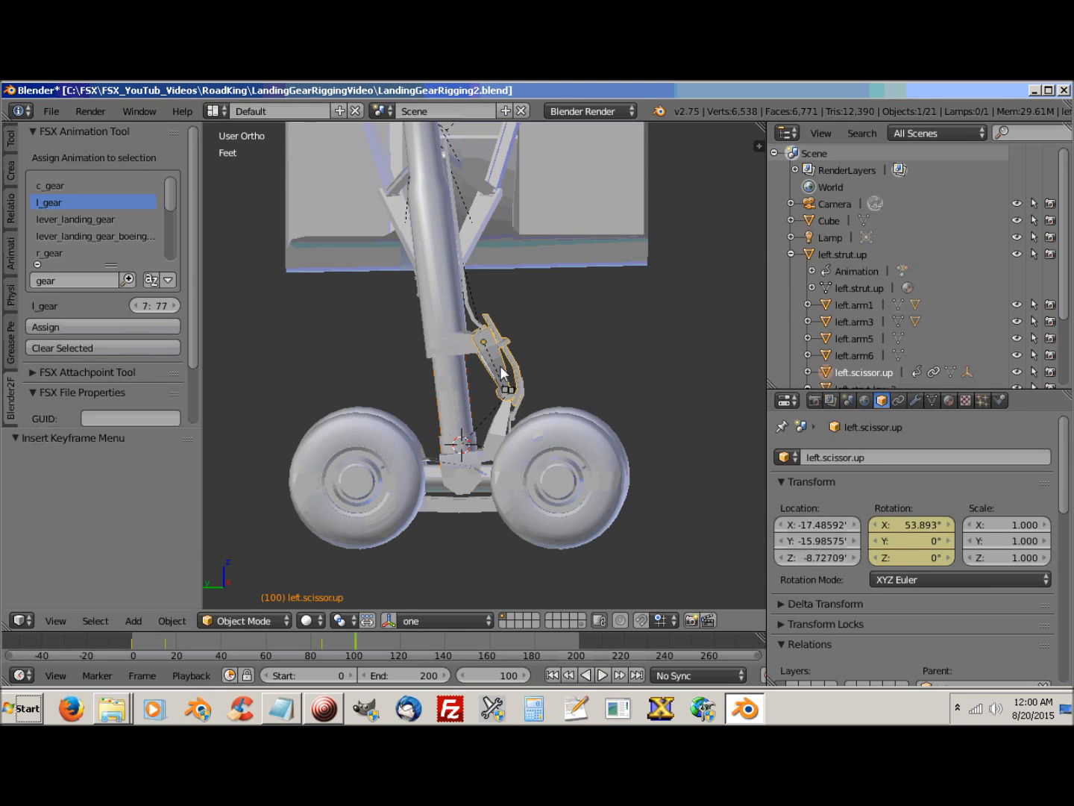
right_click(451, 394)
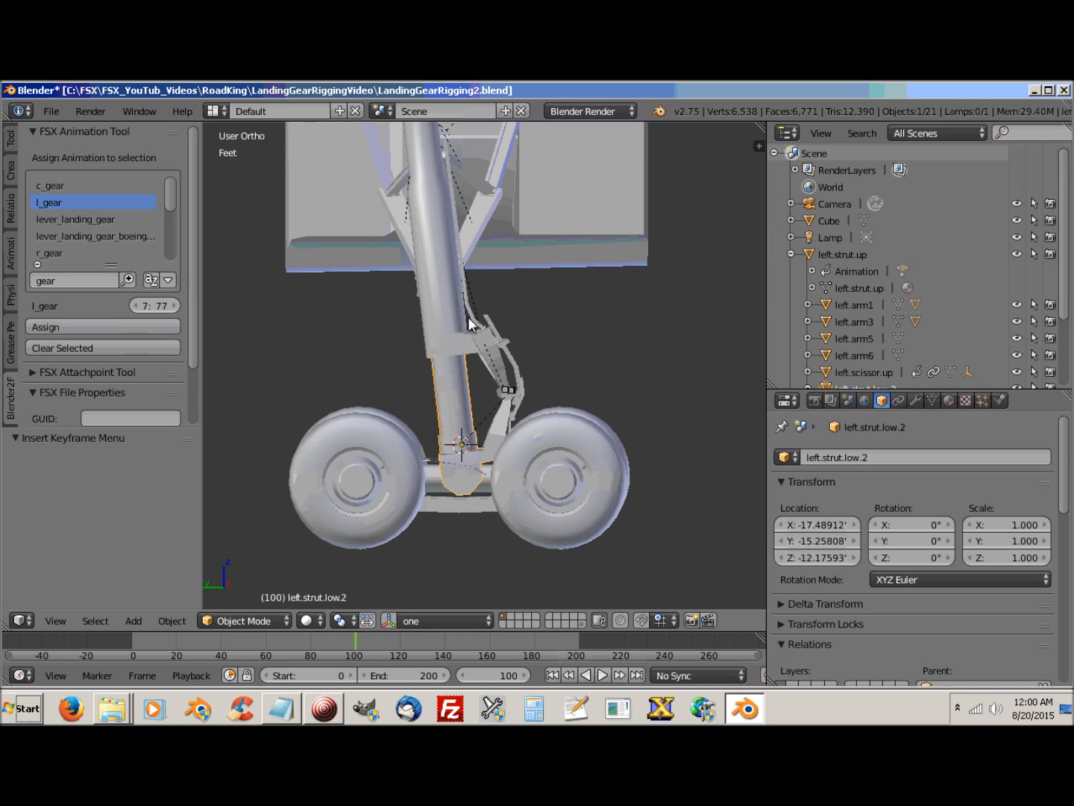
Step: Insert a Location keyframe at frame 0 for the sliding lower strut, left.strut.low.2
left_click(493, 675)
type("0")
key("Return")
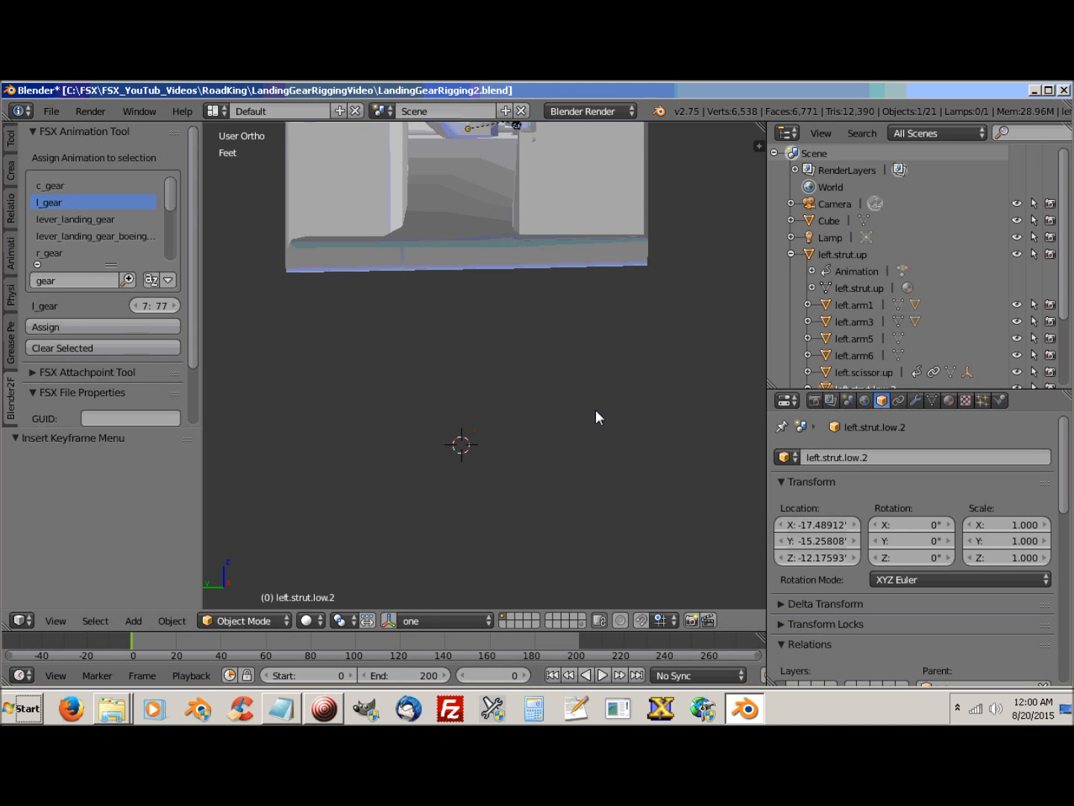
middle_click_drag(629, 349, 572, 555, "shift")
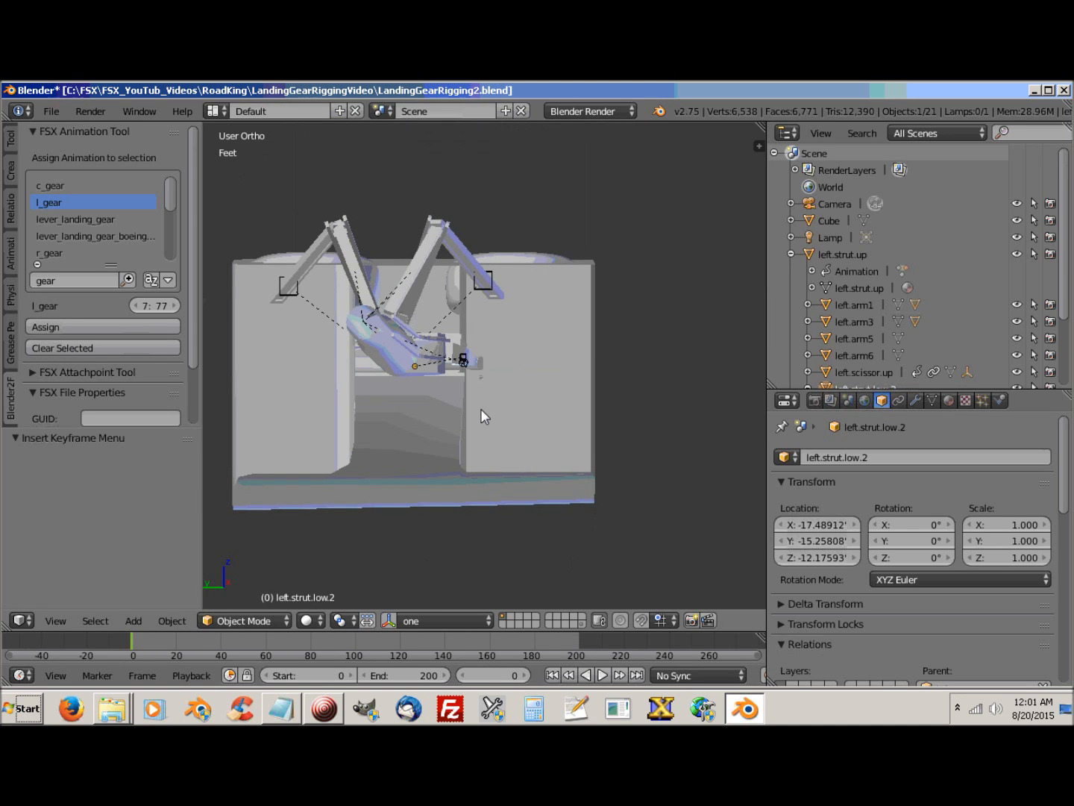
right_click(463, 254)
middle_click_drag(454, 323, 400, 377)
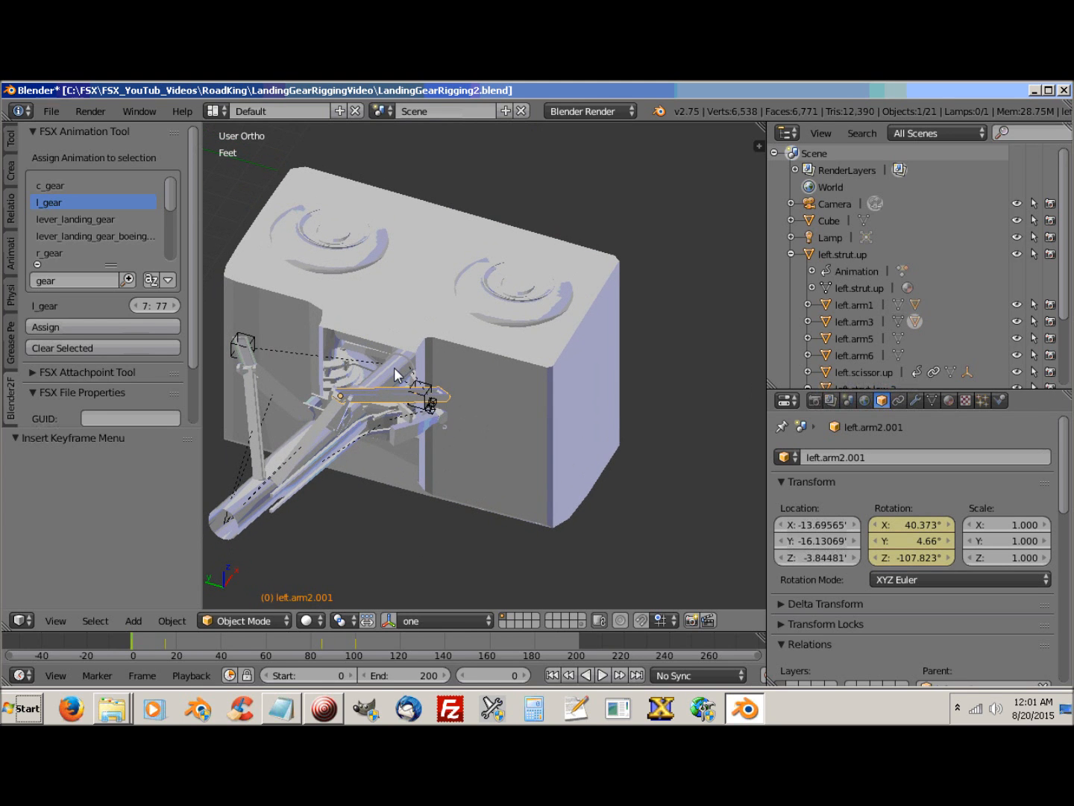
right_click(394, 367)
key("i")
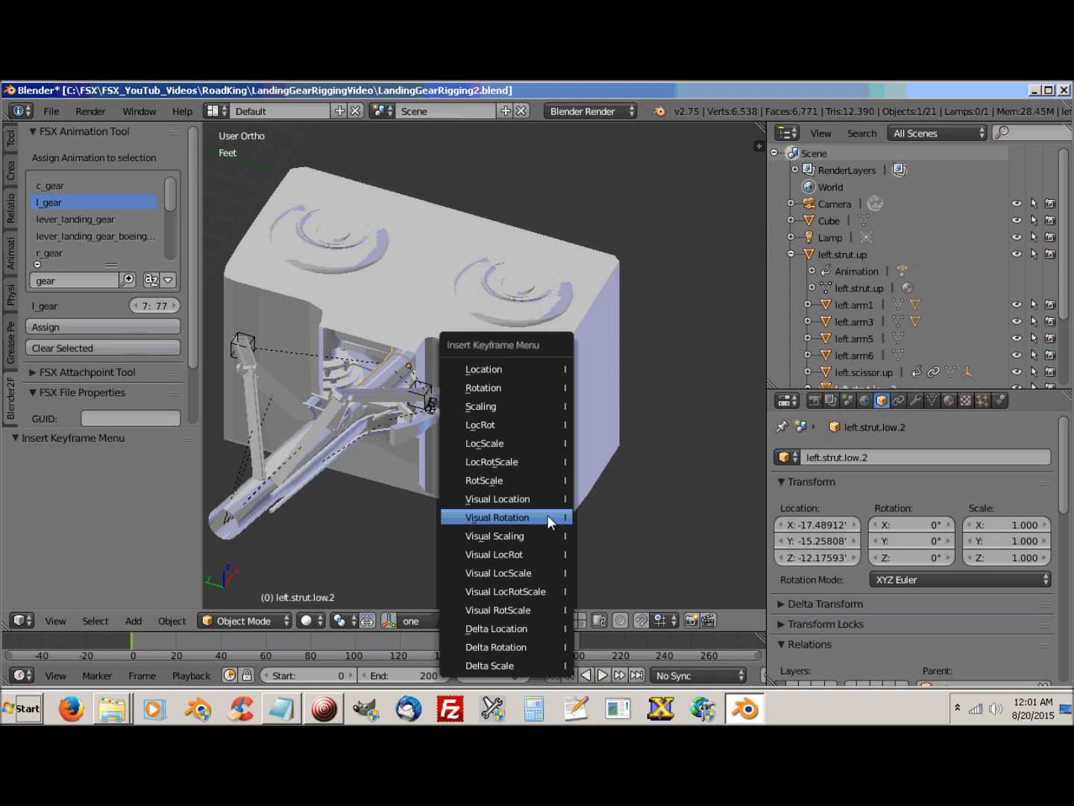
left_click(499, 367)
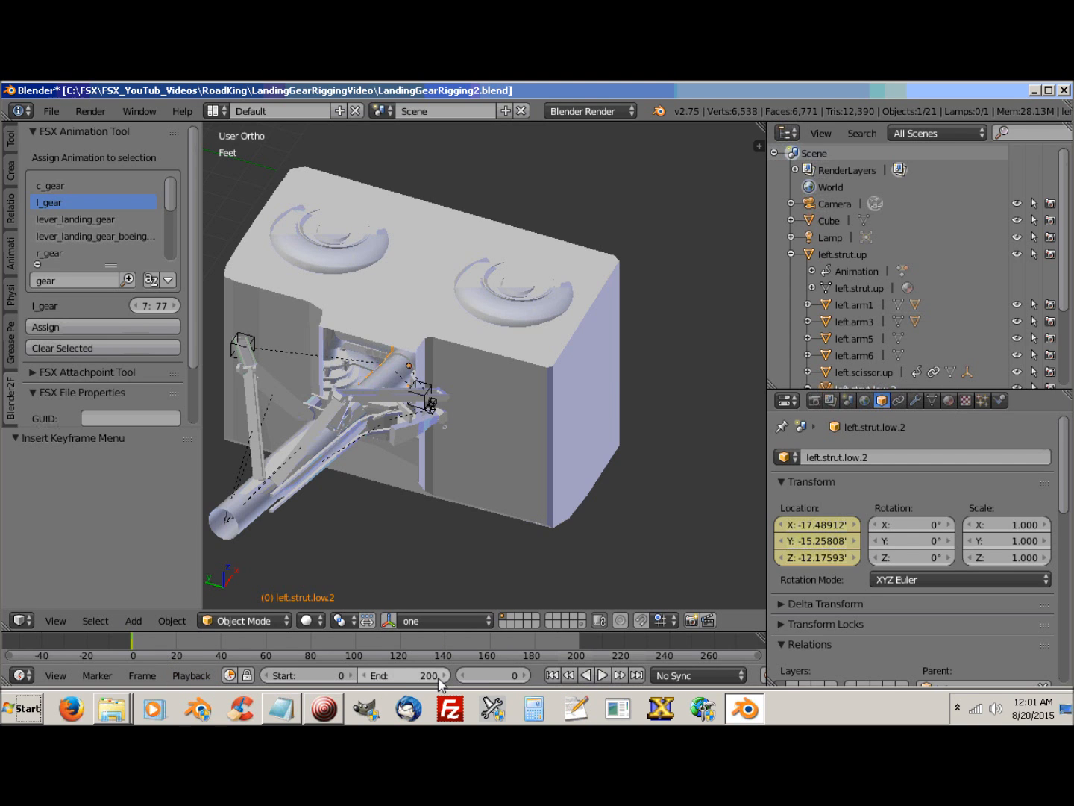
Step: Insert a Location keyframe at frame 15 for left.strut.low.2
left_click(491, 675)
type("15")
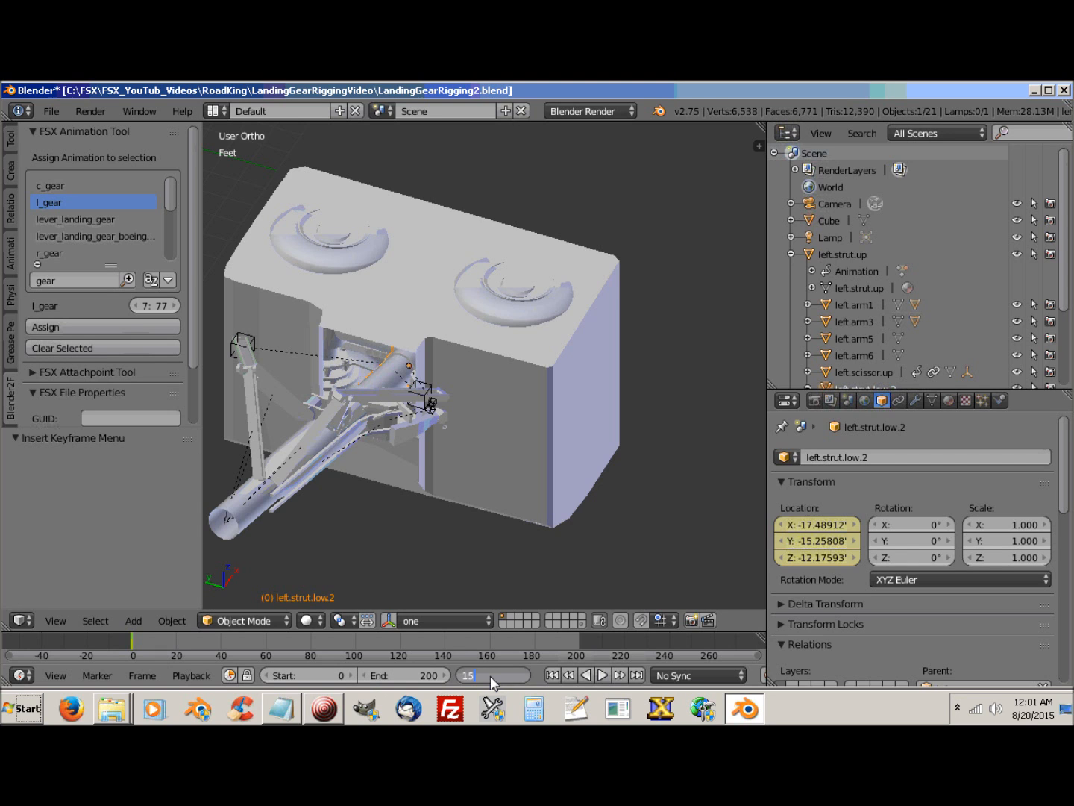
key("Return")
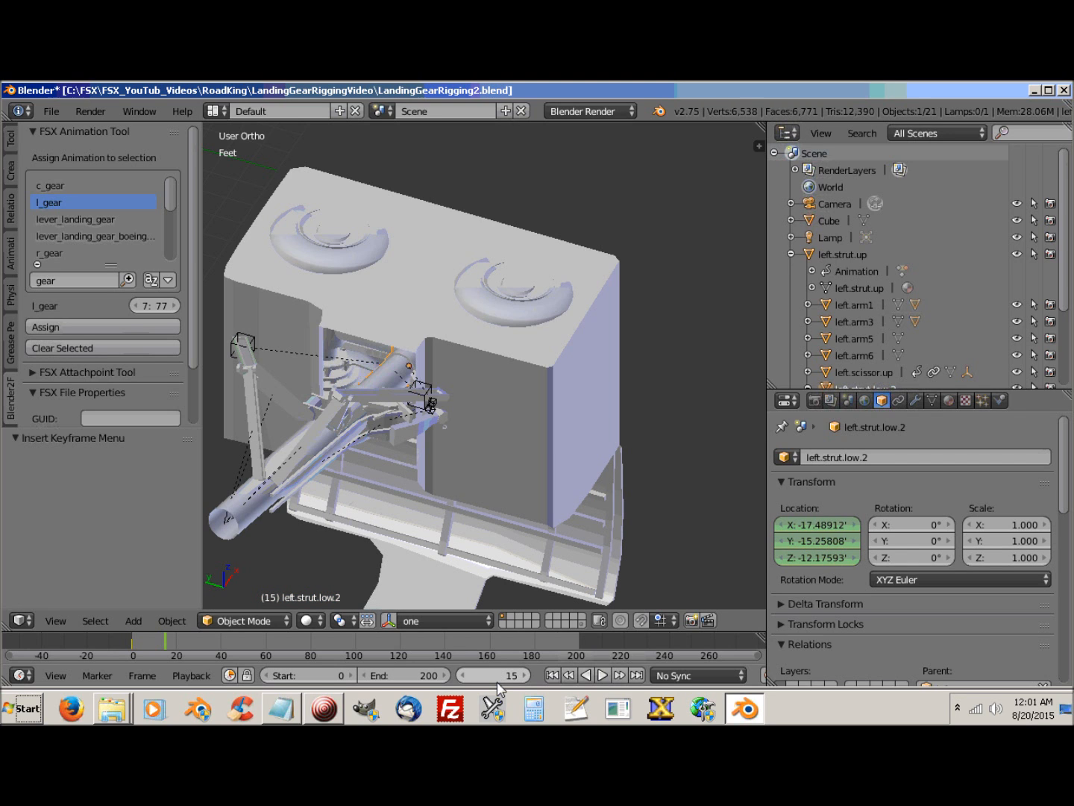
key("i")
key("i")
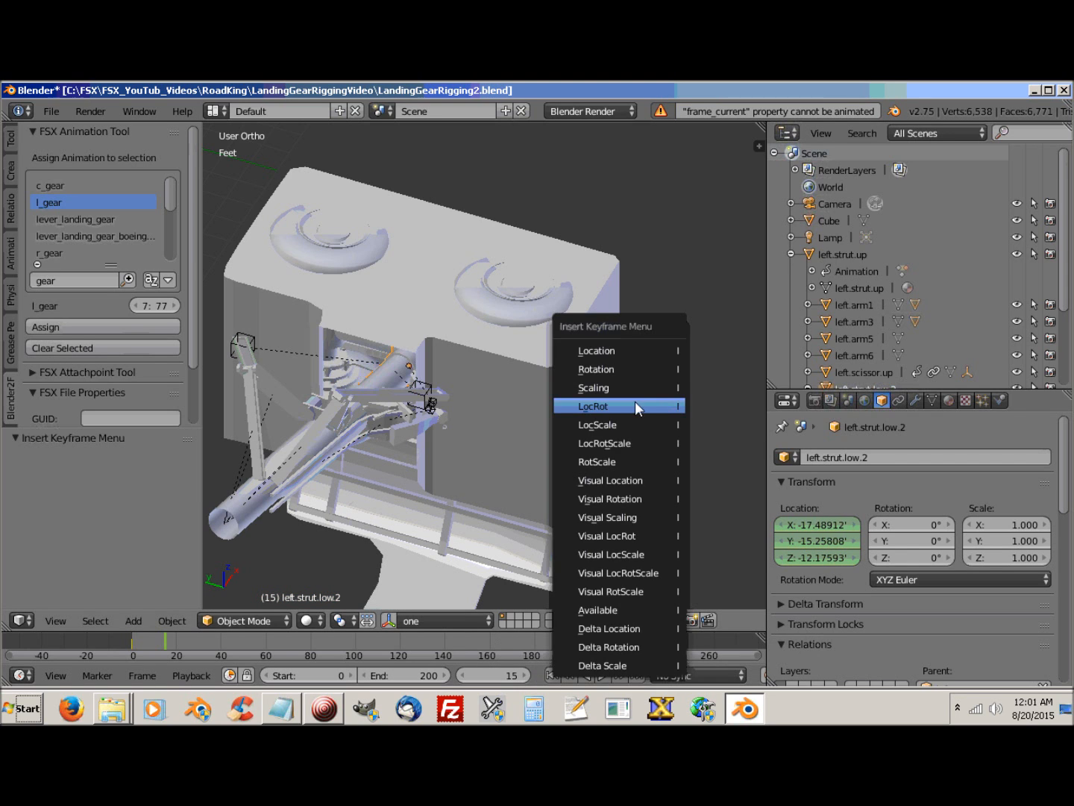
left_click(615, 352)
Step: Insert a Location keyframe at frame 85 for left.strut.low.2 with the gear extended
left_click(496, 673)
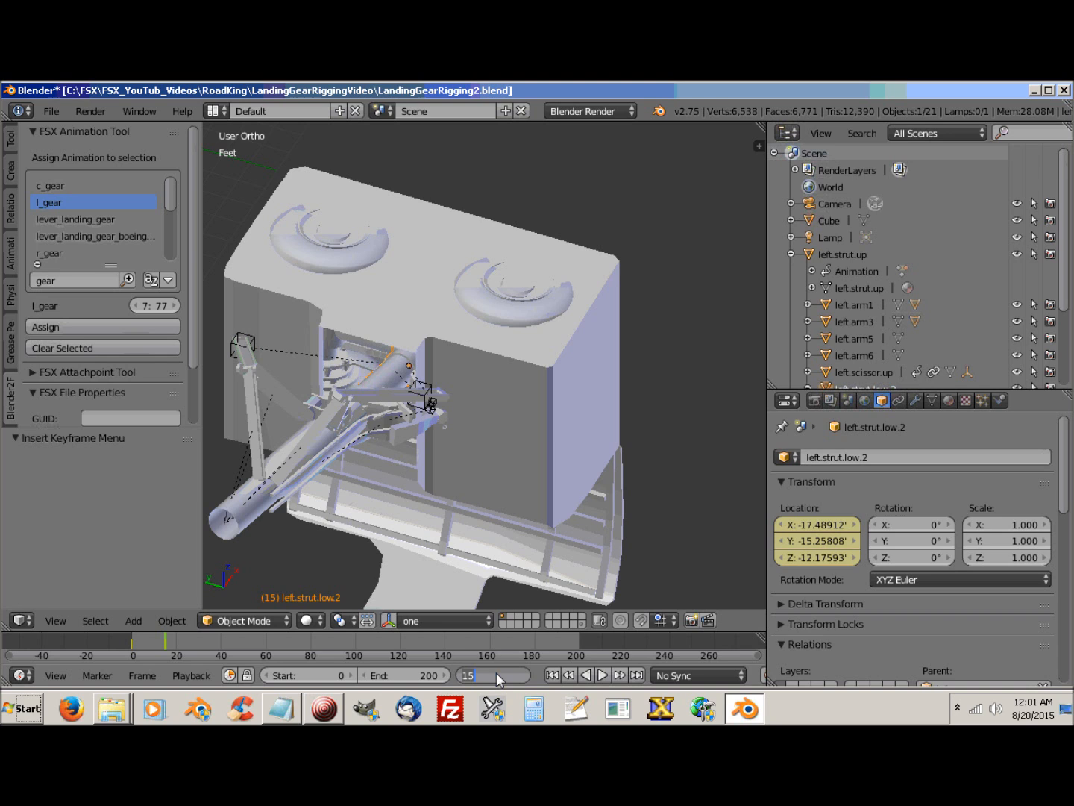
key("Return")
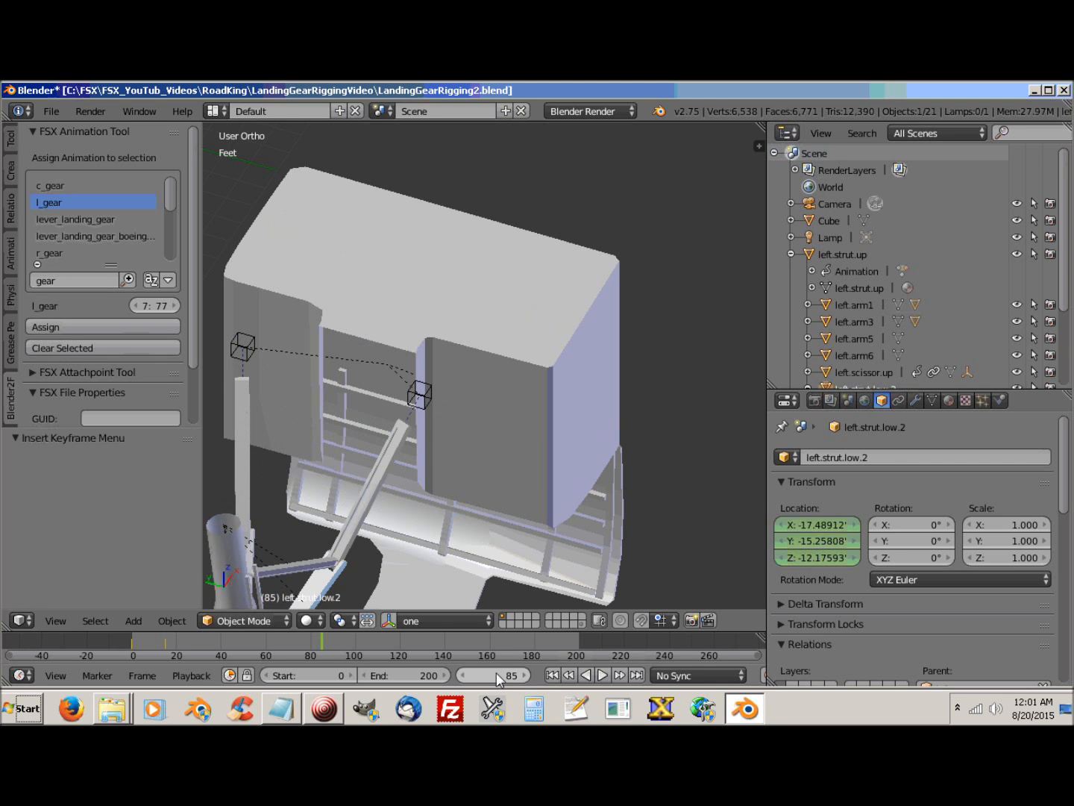
middle_click_drag(471, 581, 413, 367, "shift")
key("i")
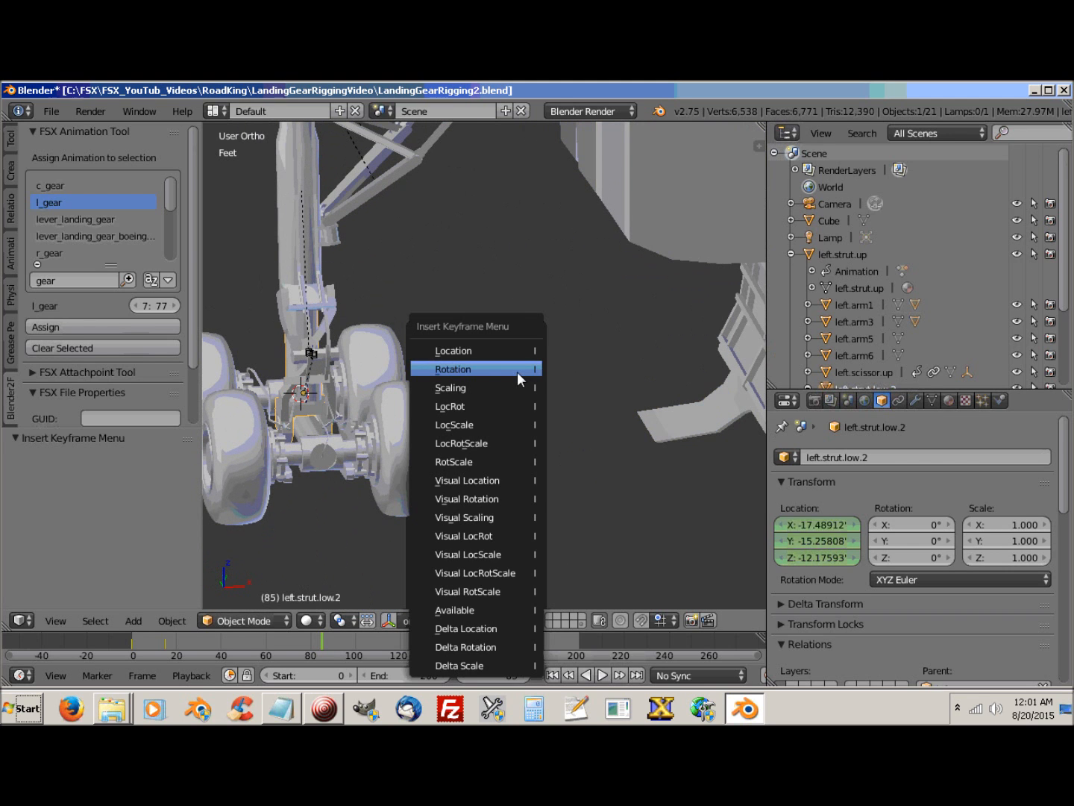
left_click(473, 351)
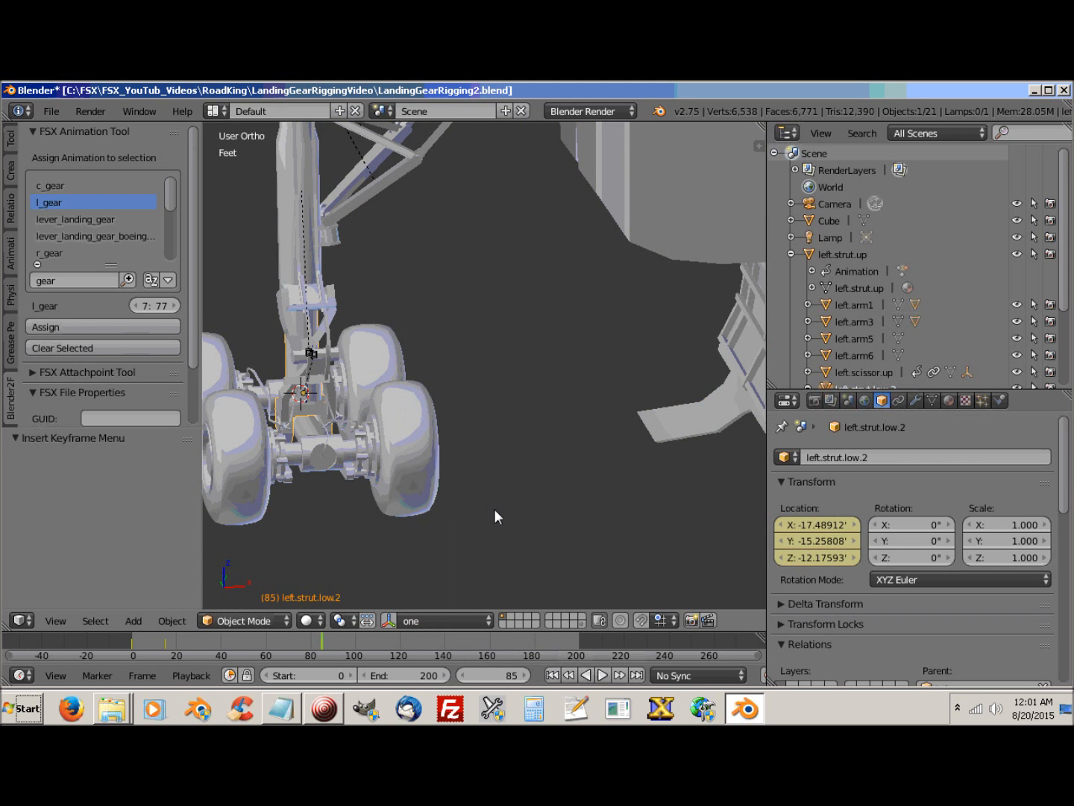
Step: Insert a Location keyframe at frame 100 for left.strut.low.2
left_click(496, 681)
type("100")
key("Return")
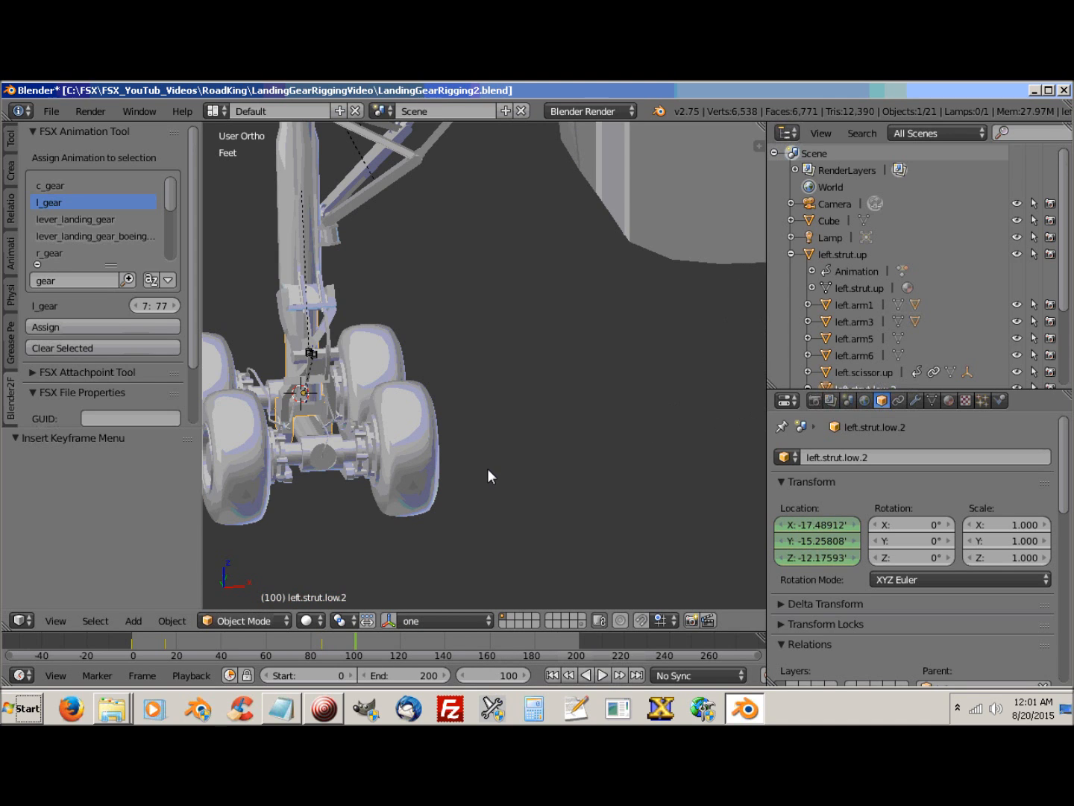
key("i")
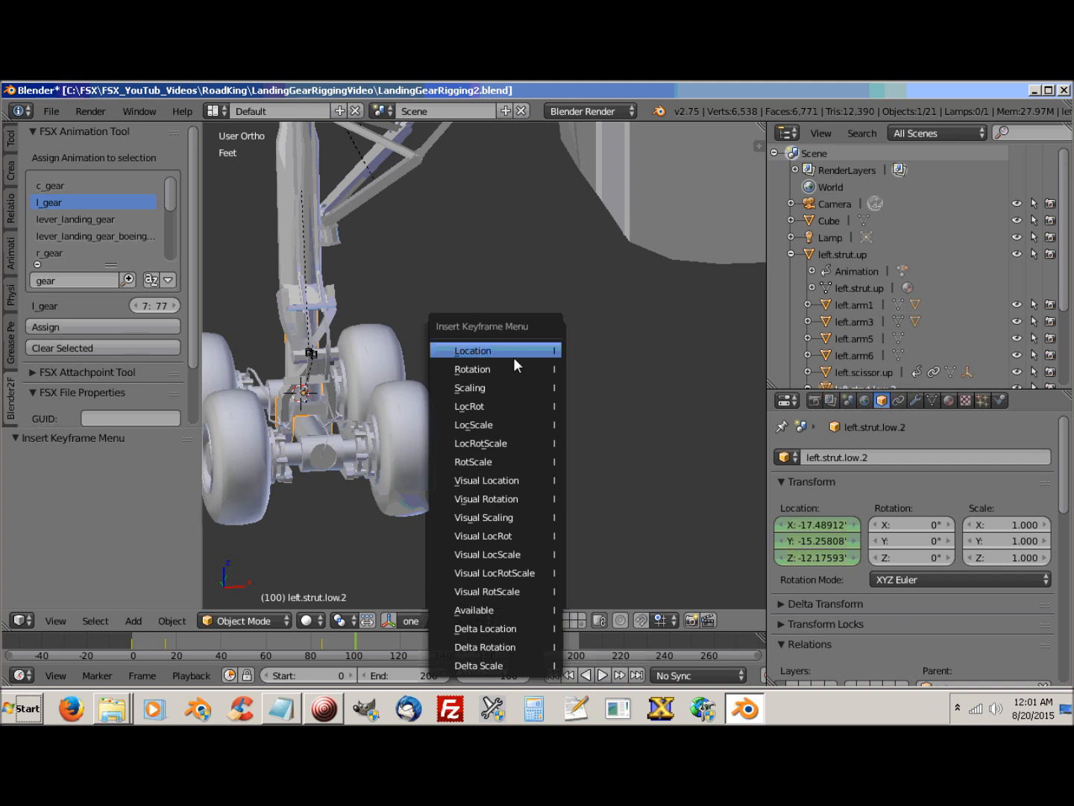
left_click(511, 351)
Step: At frame 180, move left.strut.low.2 up about 1.26' along the custom orientation's Z axis and insert a Location keyframe
middle_click_drag(507, 380, 600, 516)
middle_click_drag(545, 547, 598, 521, "shift")
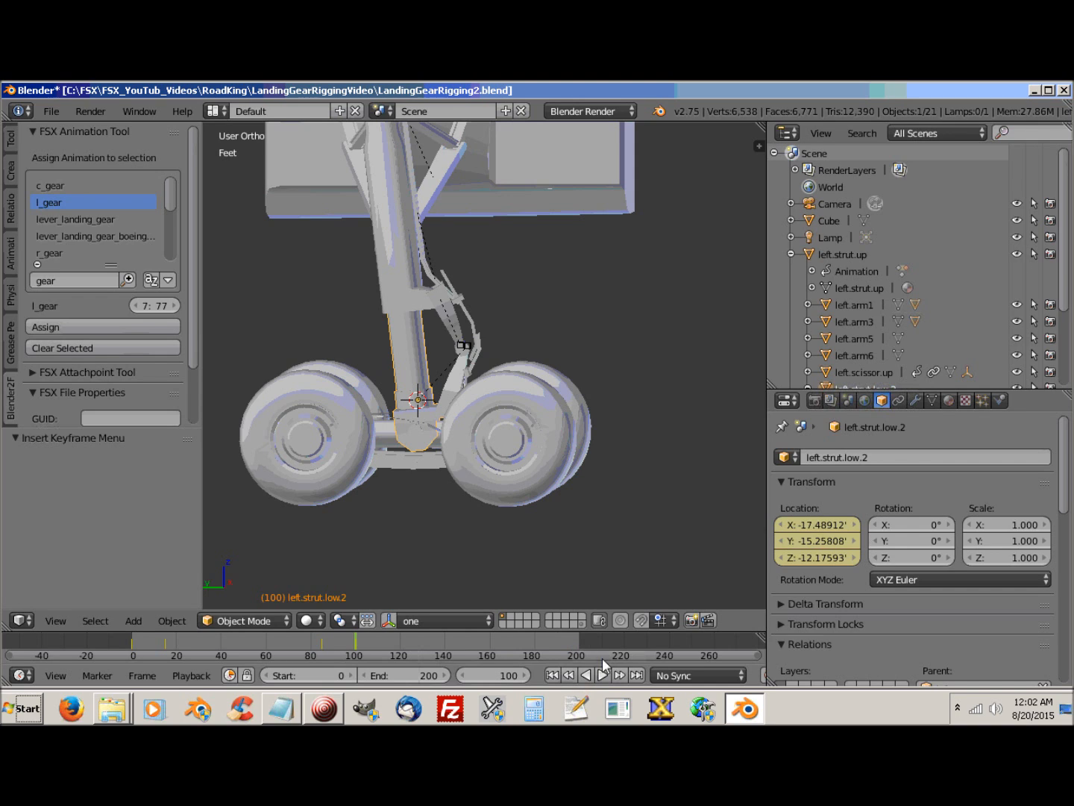
left_click(490, 676)
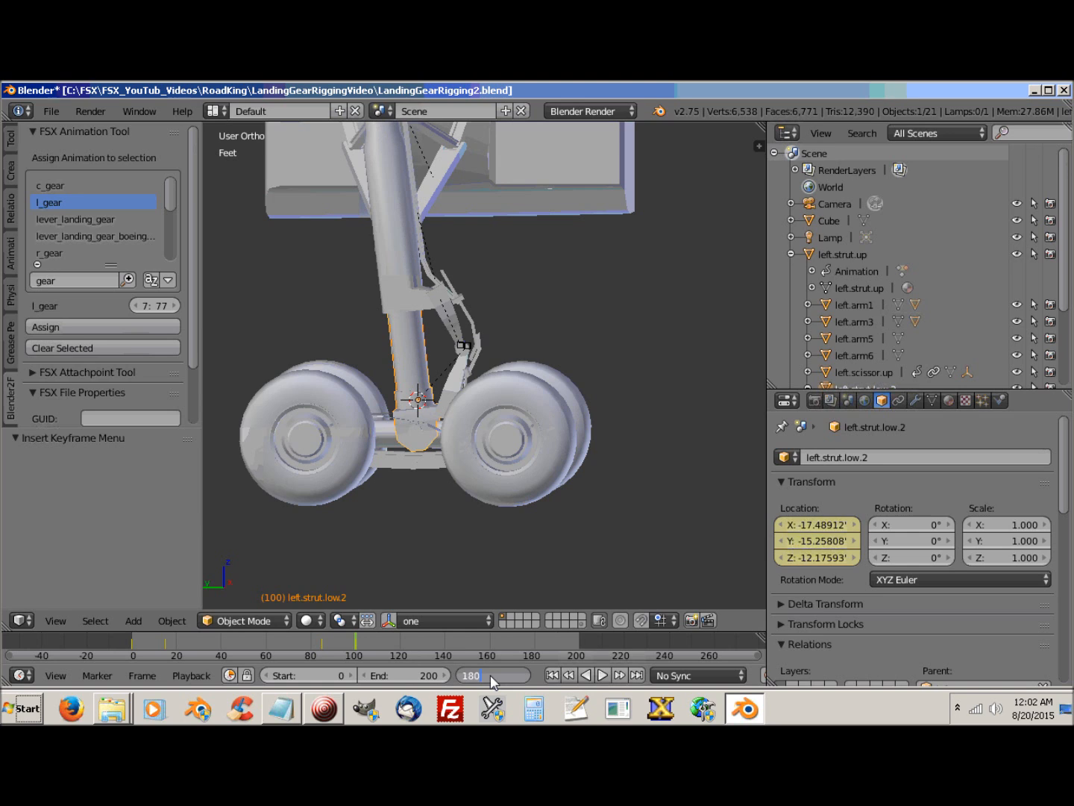
key("Return")
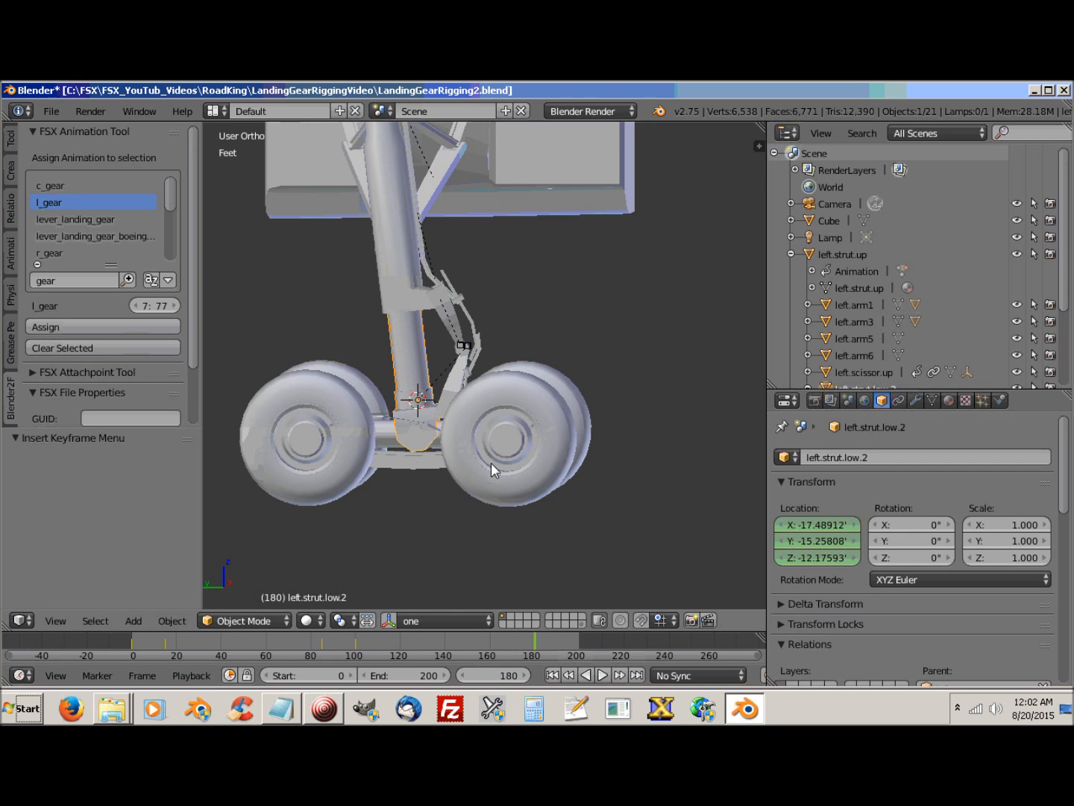
key("ctrl+KP_3")
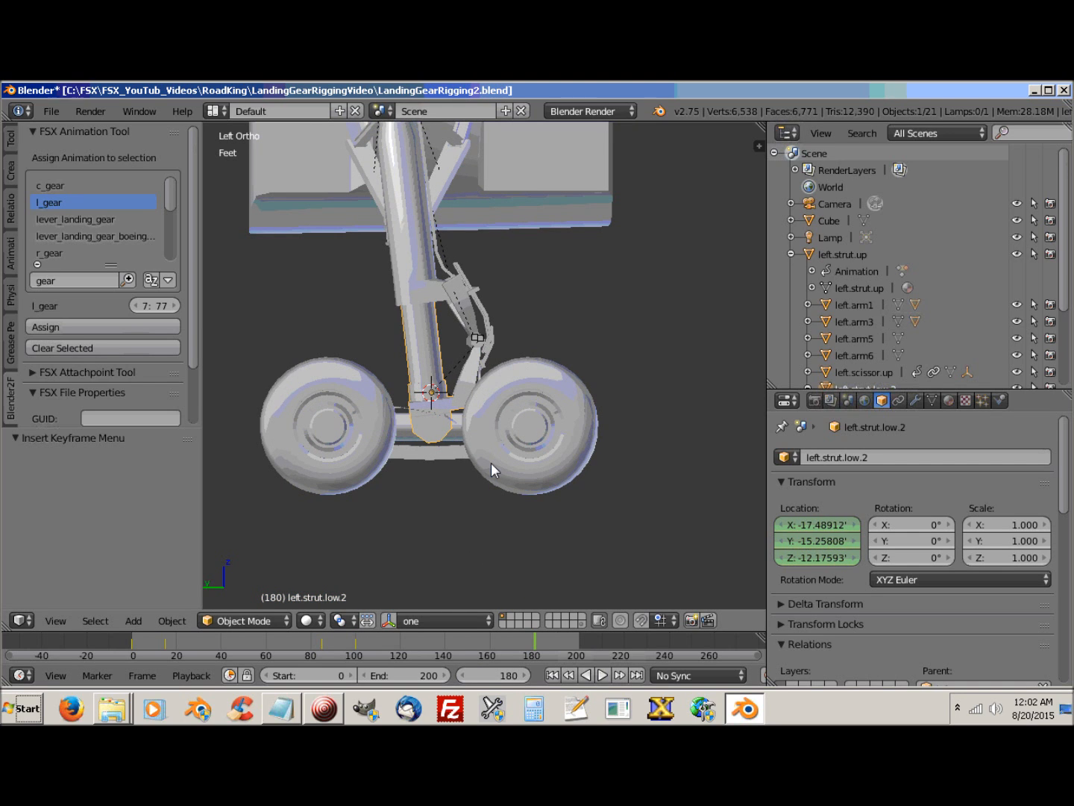
middle_click_drag(630, 466, 597, 533, "shift")
key("g")
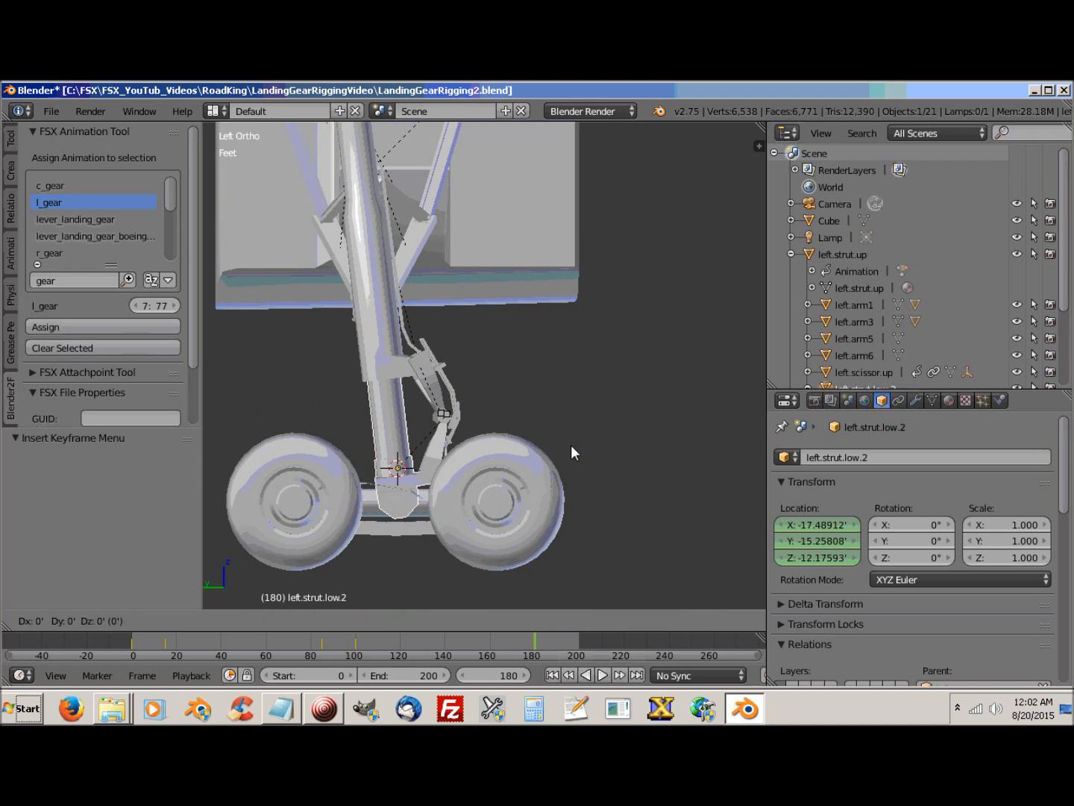
key("z")
key("z")
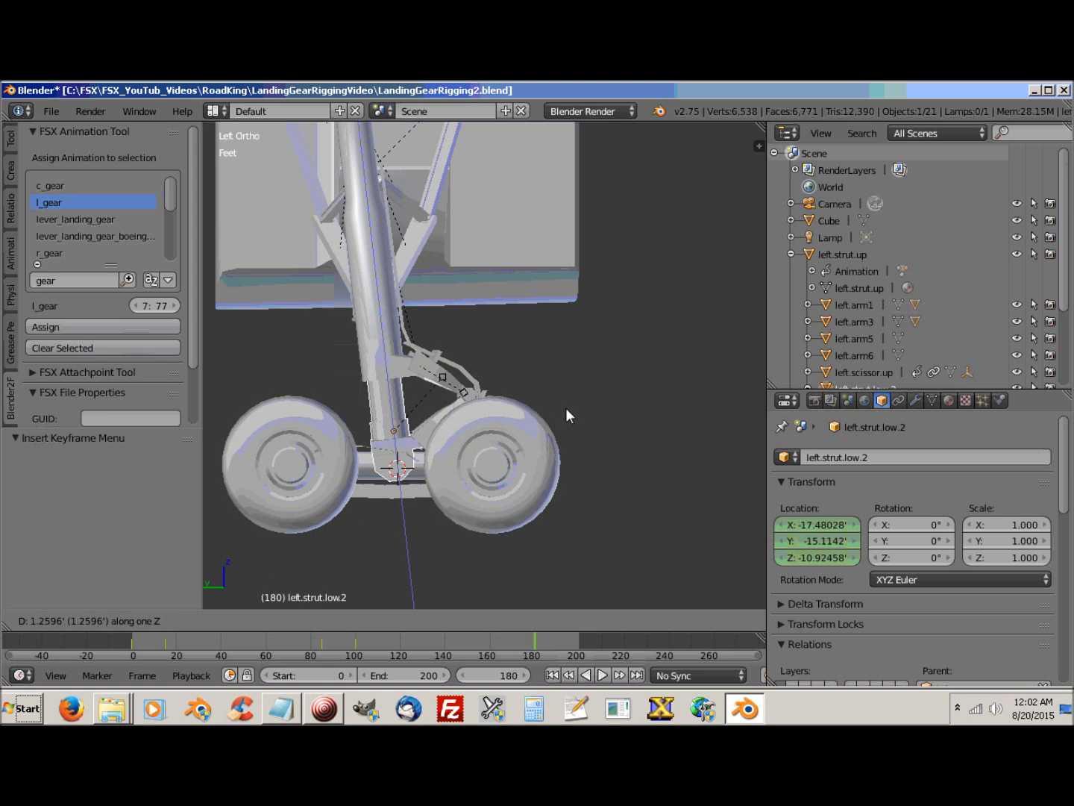
left_click(566, 410)
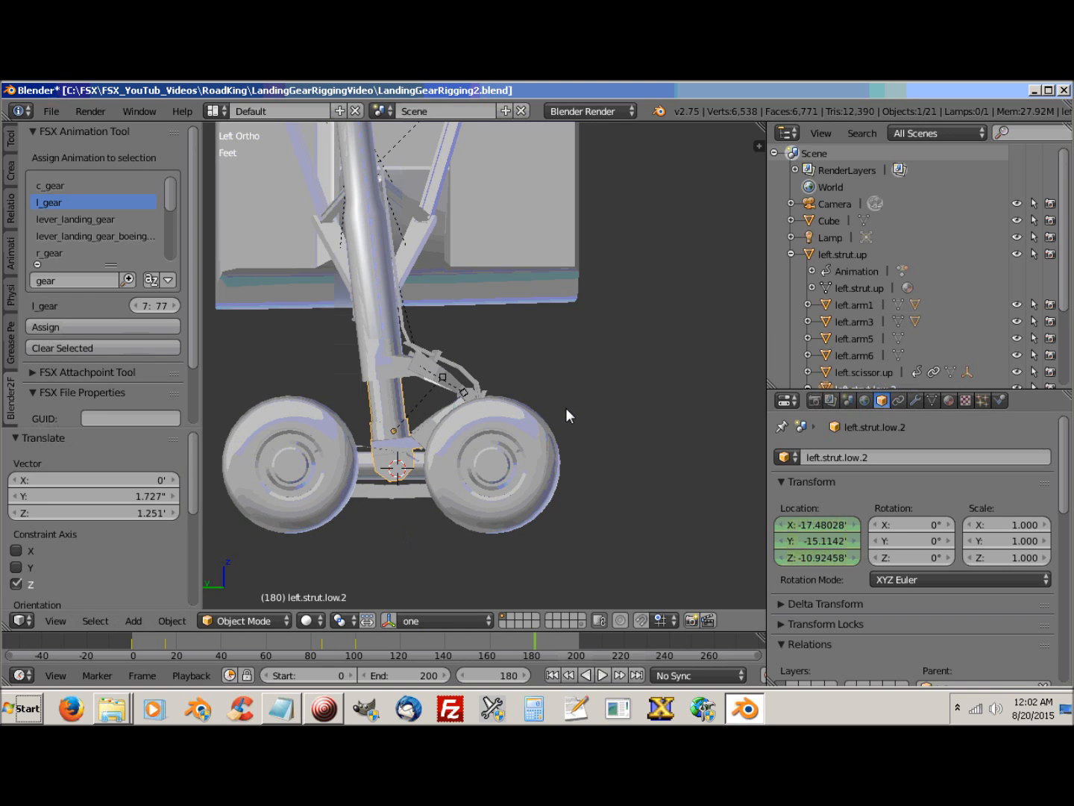
key("i")
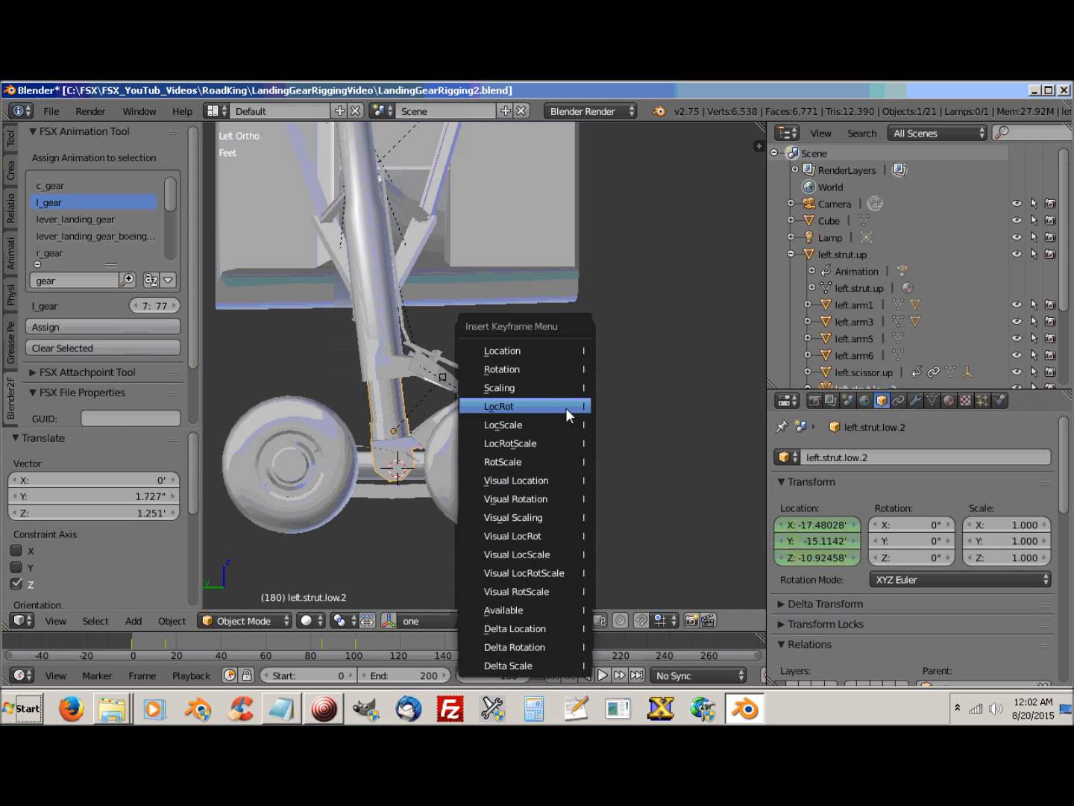
left_click(533, 350)
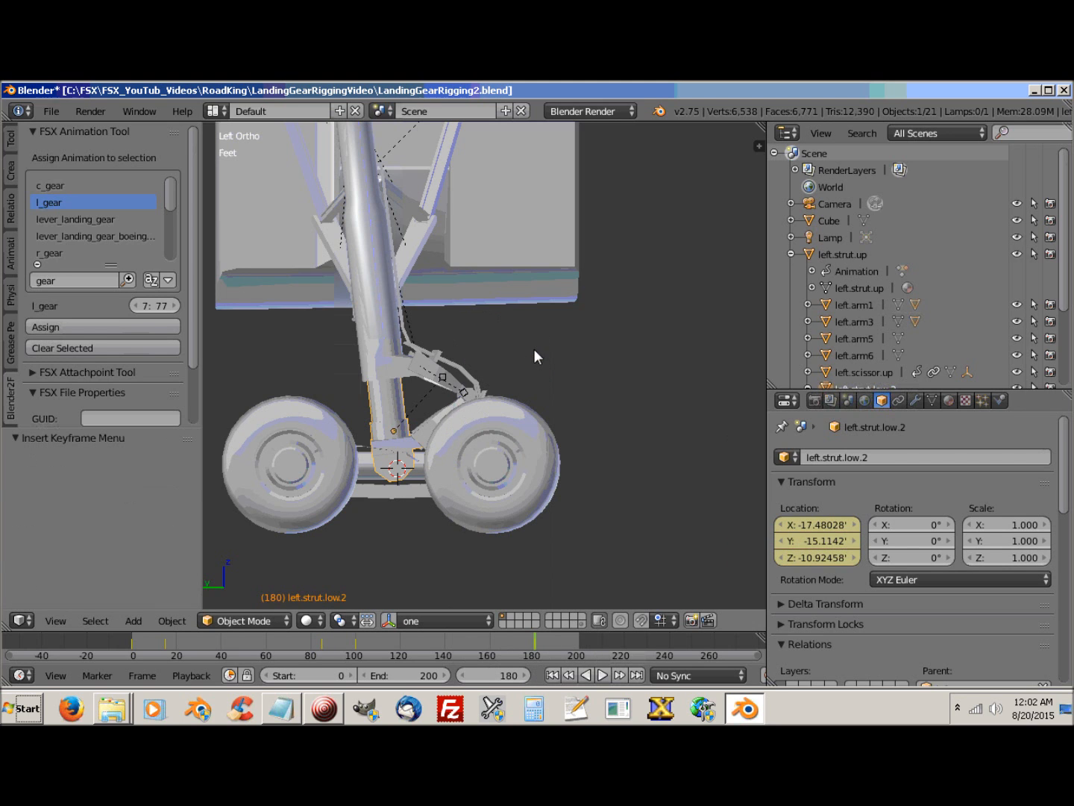
Step: Insert a Rotation keyframe at frame 180 for the lower scissor link, left.scissor.down
middle_click_drag(571, 453, 441, 490)
right_click(362, 455)
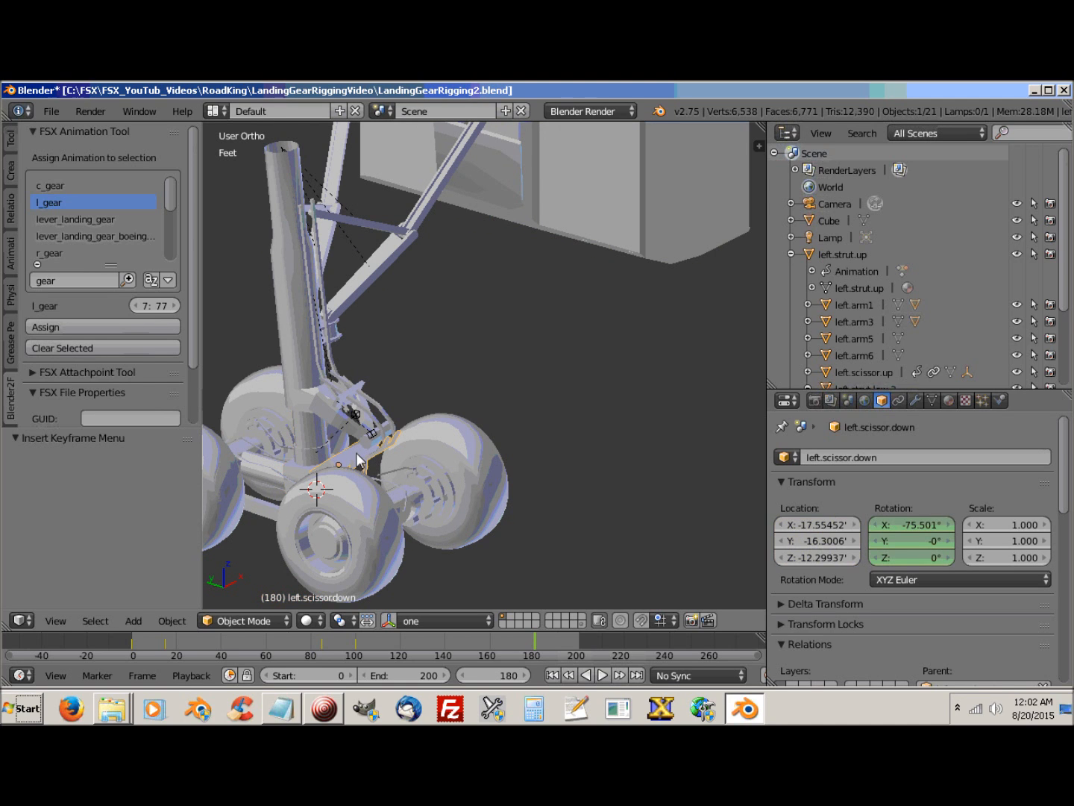
key("i")
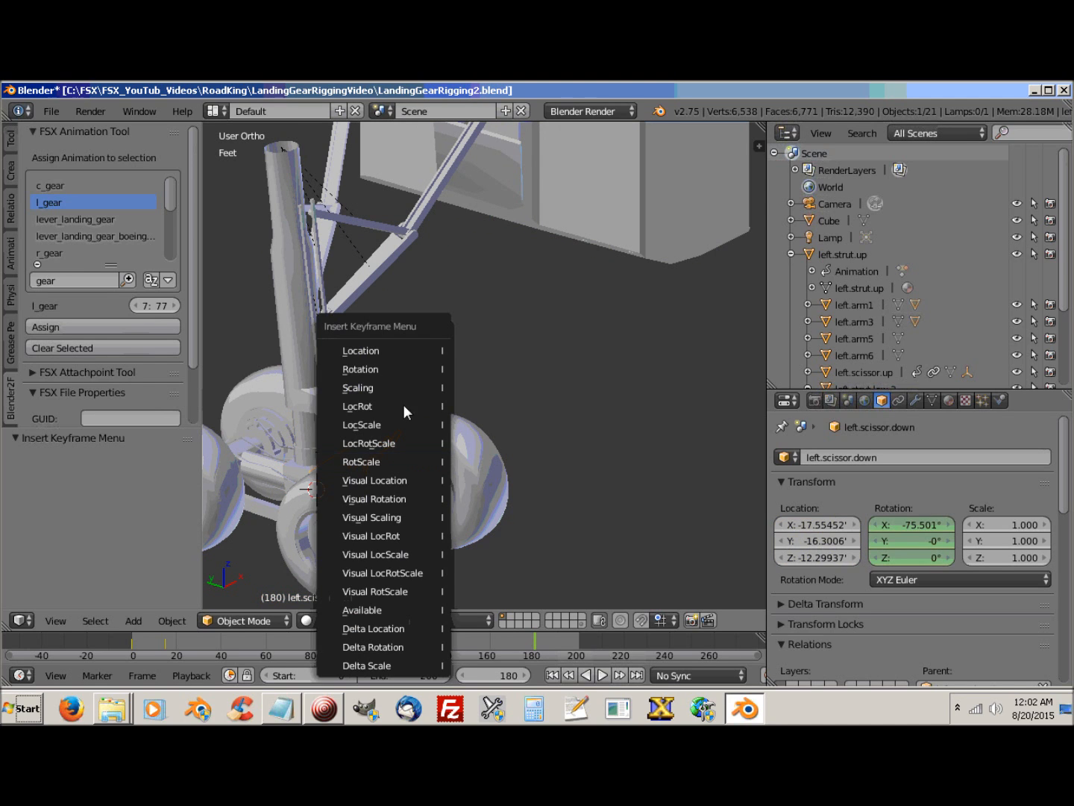
left_click(393, 366)
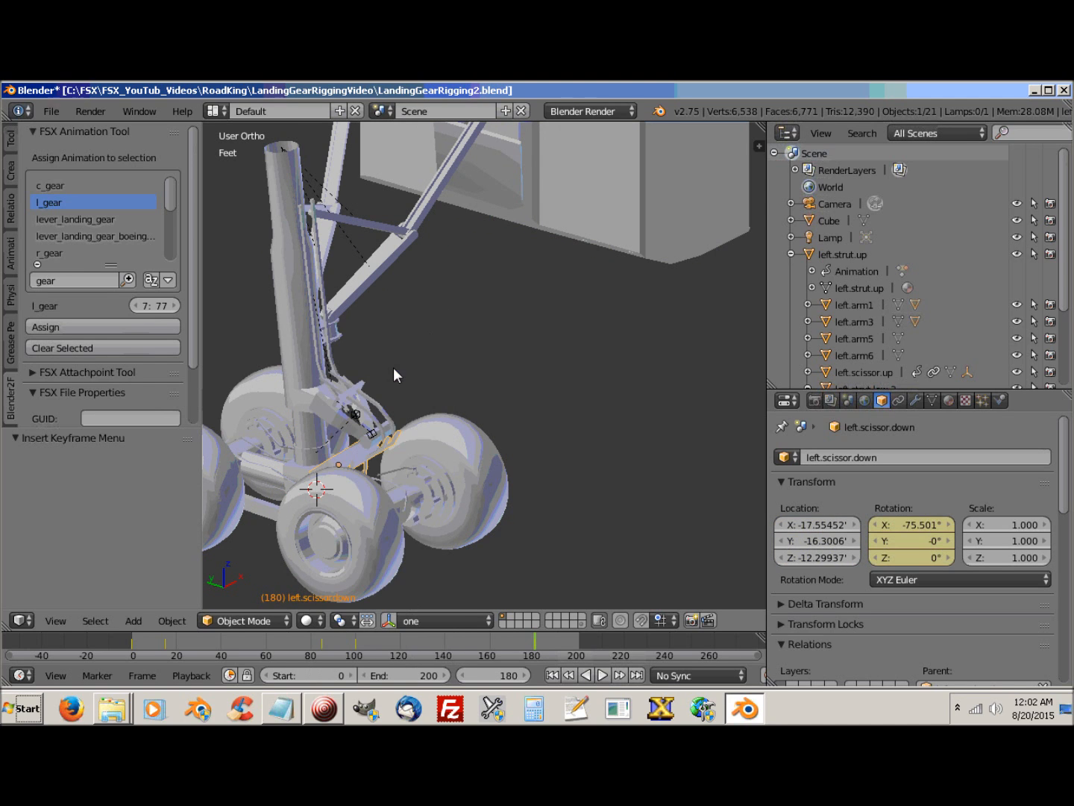
Step: Insert Rotation keyframes at frame 180 for left.scissor.up and left.strut.up
right_click(337, 423)
key("i")
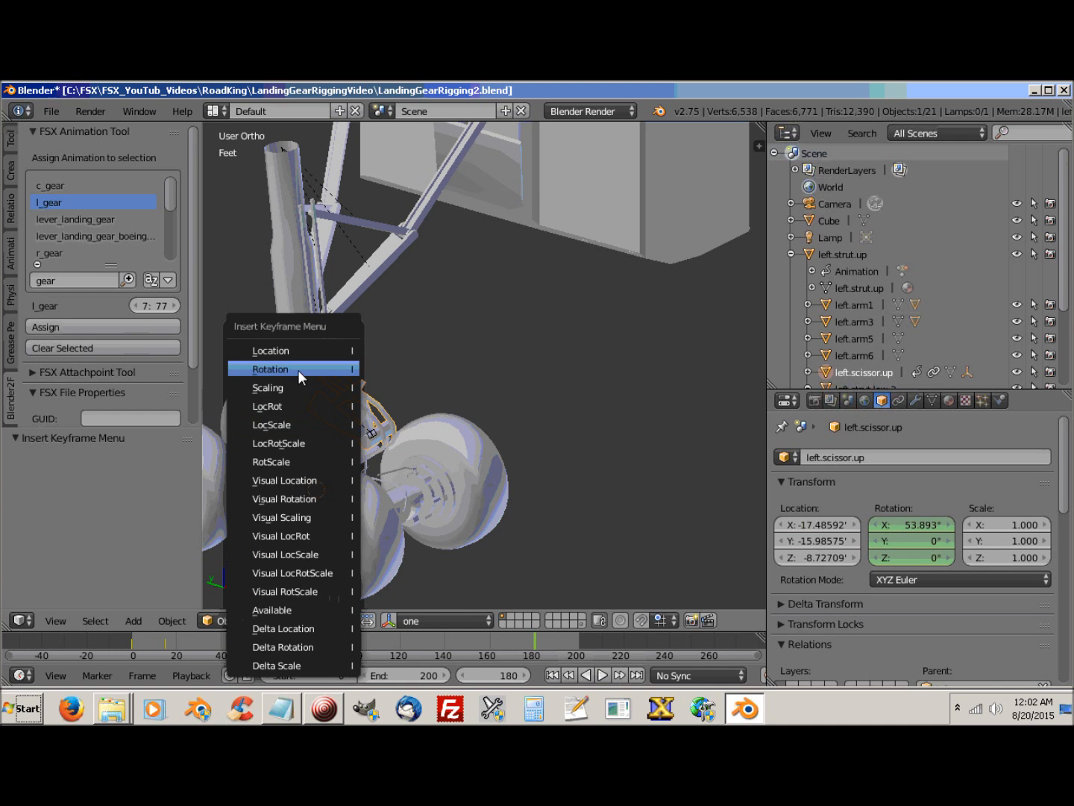
left_click(298, 370)
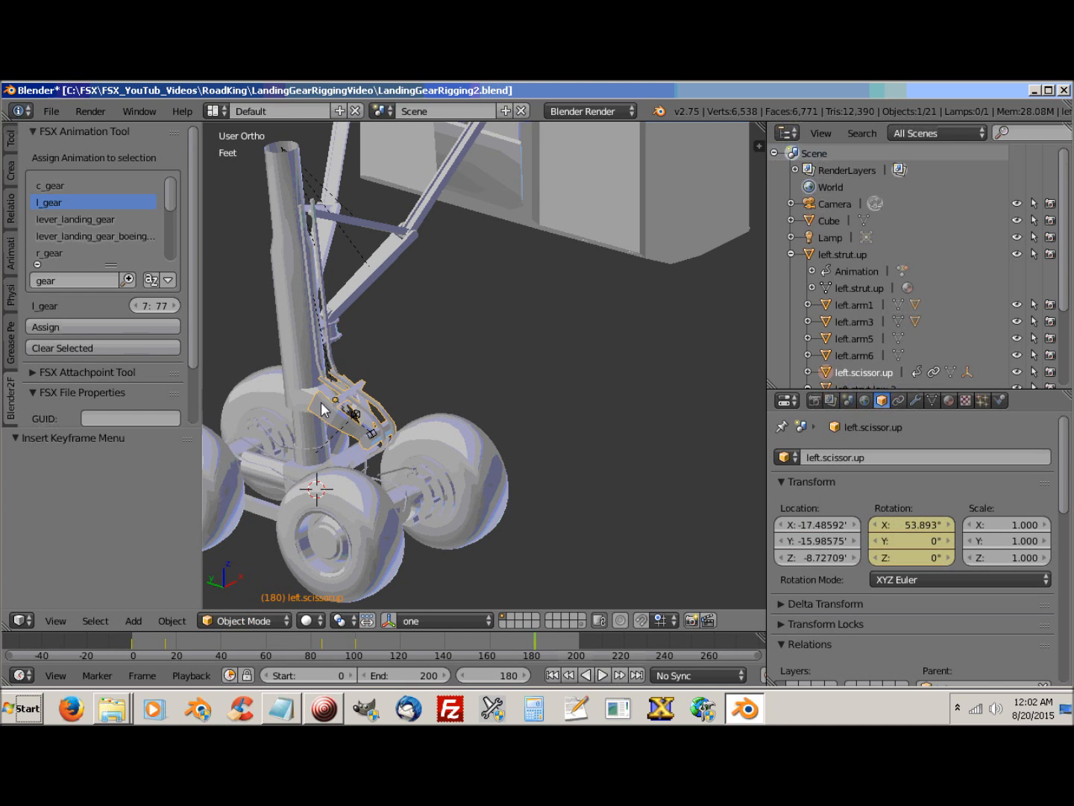
right_click(281, 304)
key("i")
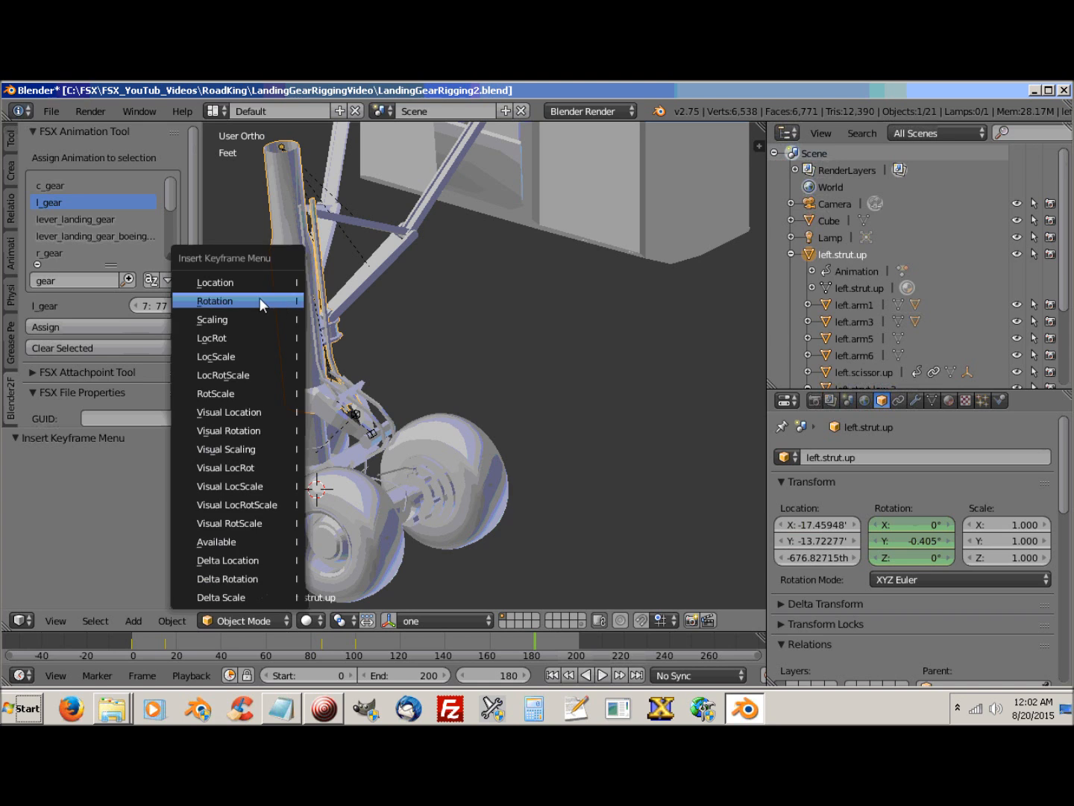
left_click(260, 299)
Step: Insert Rotation keyframes at frame 180 for the two upper brace arms, left.arm2.001 and left.arm2
right_click(432, 190)
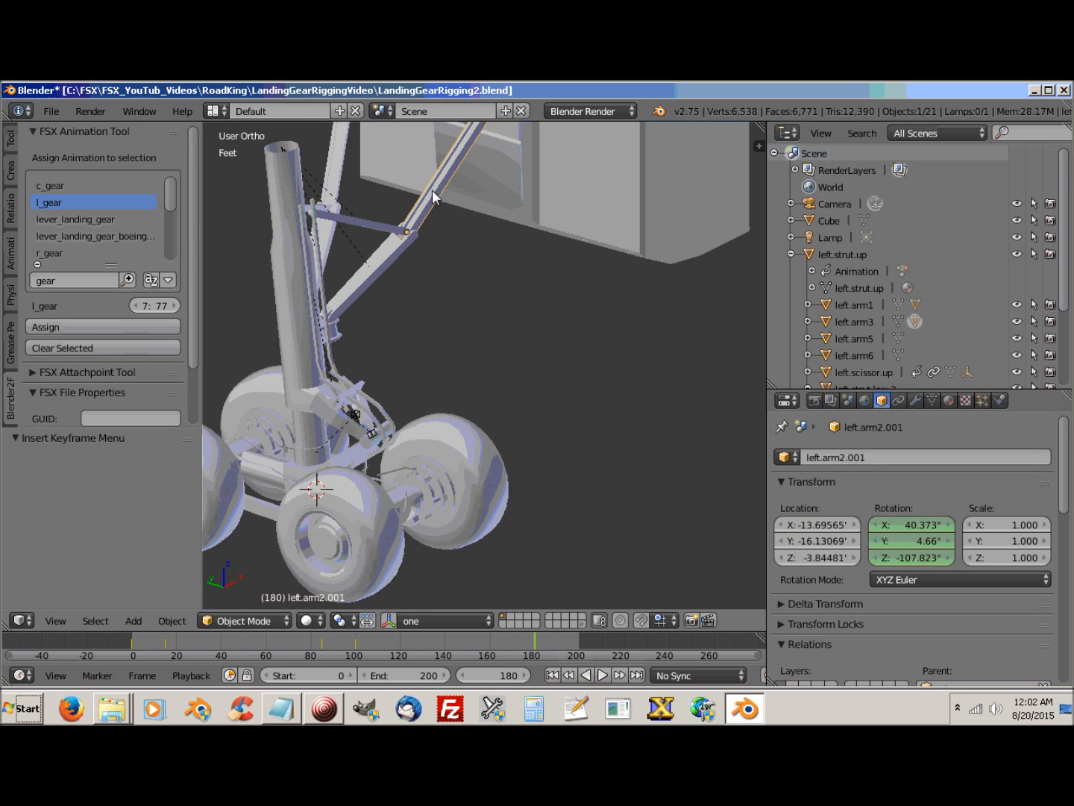
key("i")
left_click(428, 191)
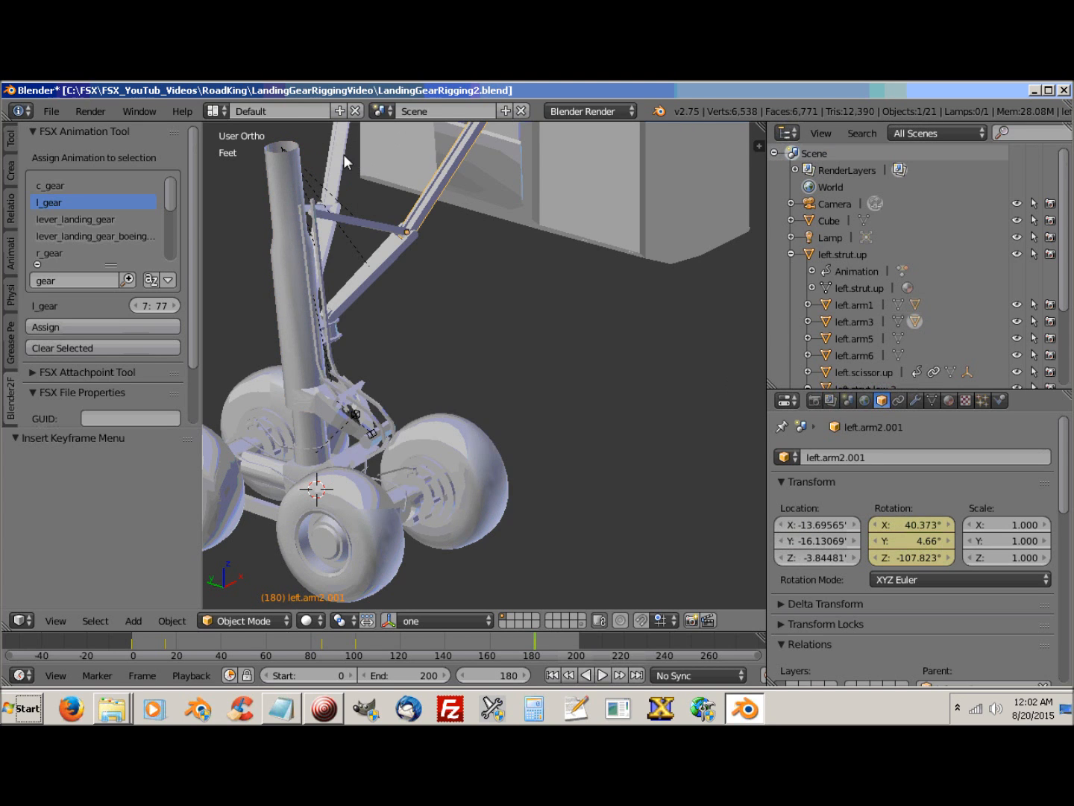
right_click(340, 152)
key("i")
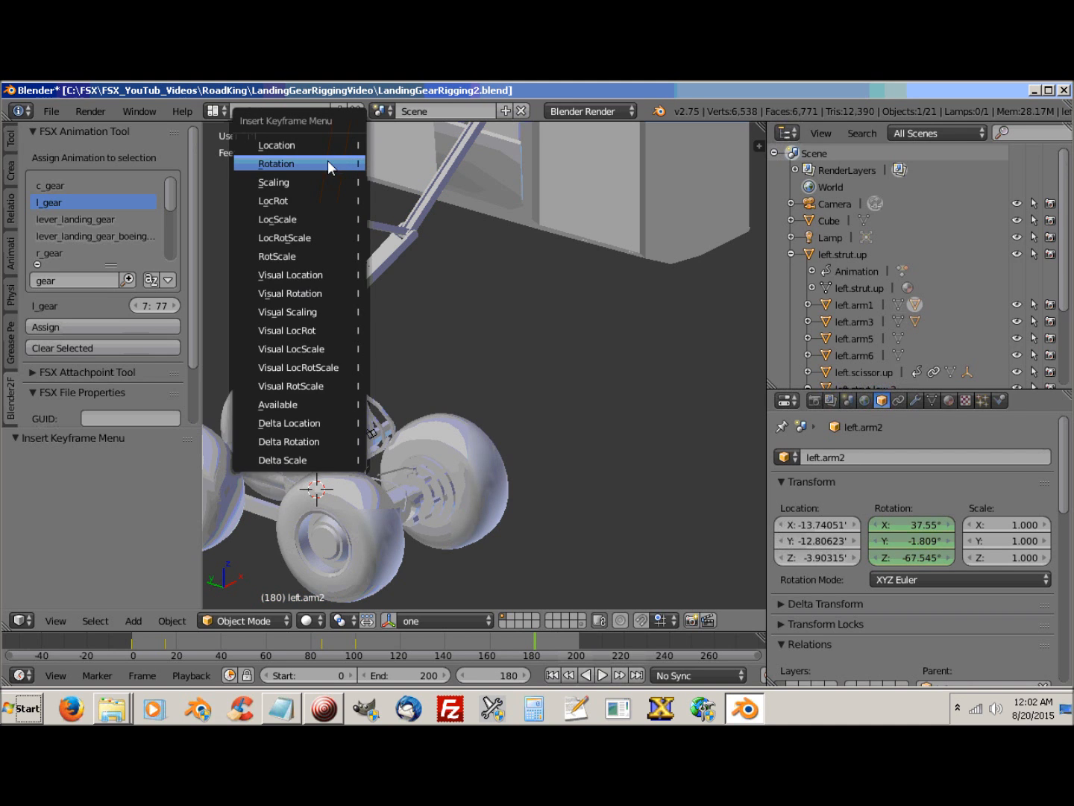
left_click(326, 163)
Step: Insert a Rotation keyframe at frame 180 for the gear door, left.main.door.3
middle_click_drag(540, 313, 571, 319)
right_click(584, 357)
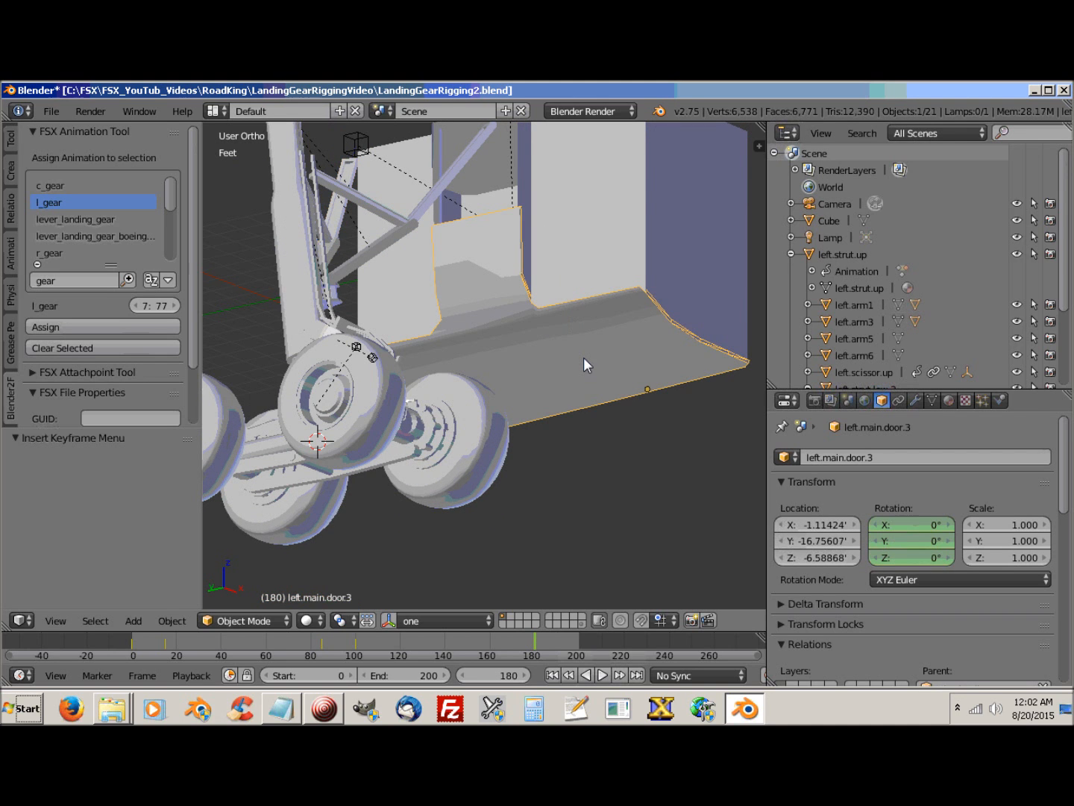
key("i")
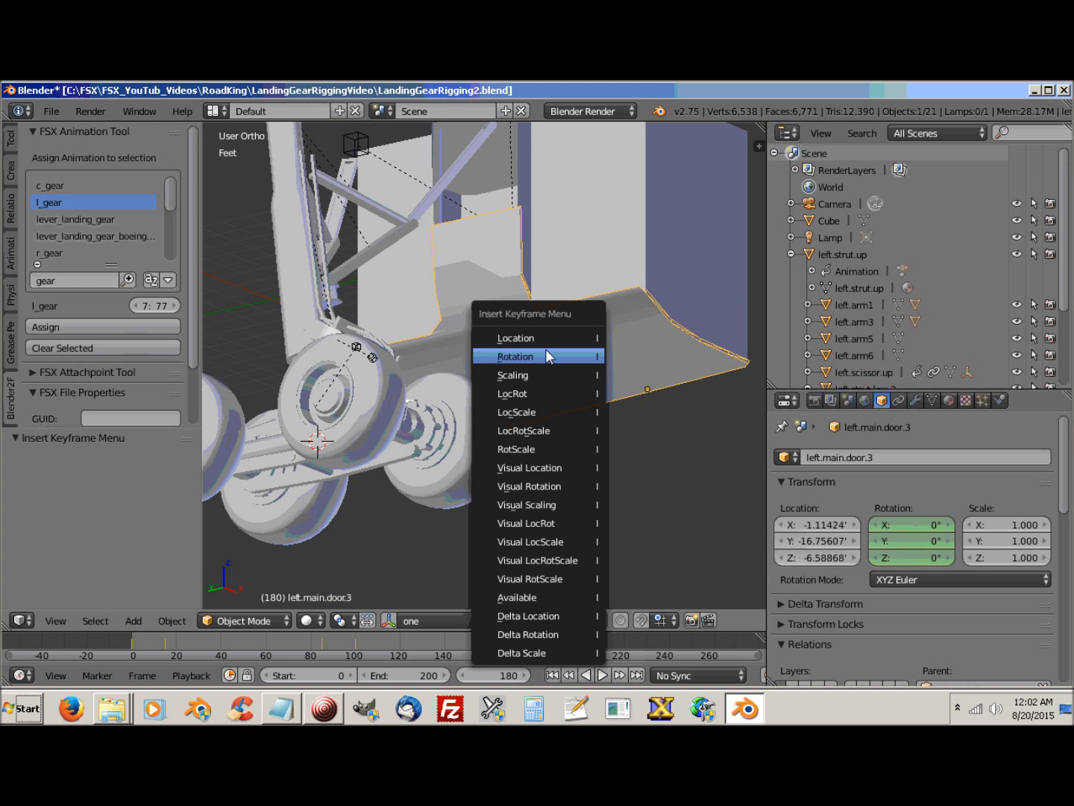
left_click(547, 357)
Step: Set the current animation frame to 200
middle_click_drag(533, 441, 571, 488)
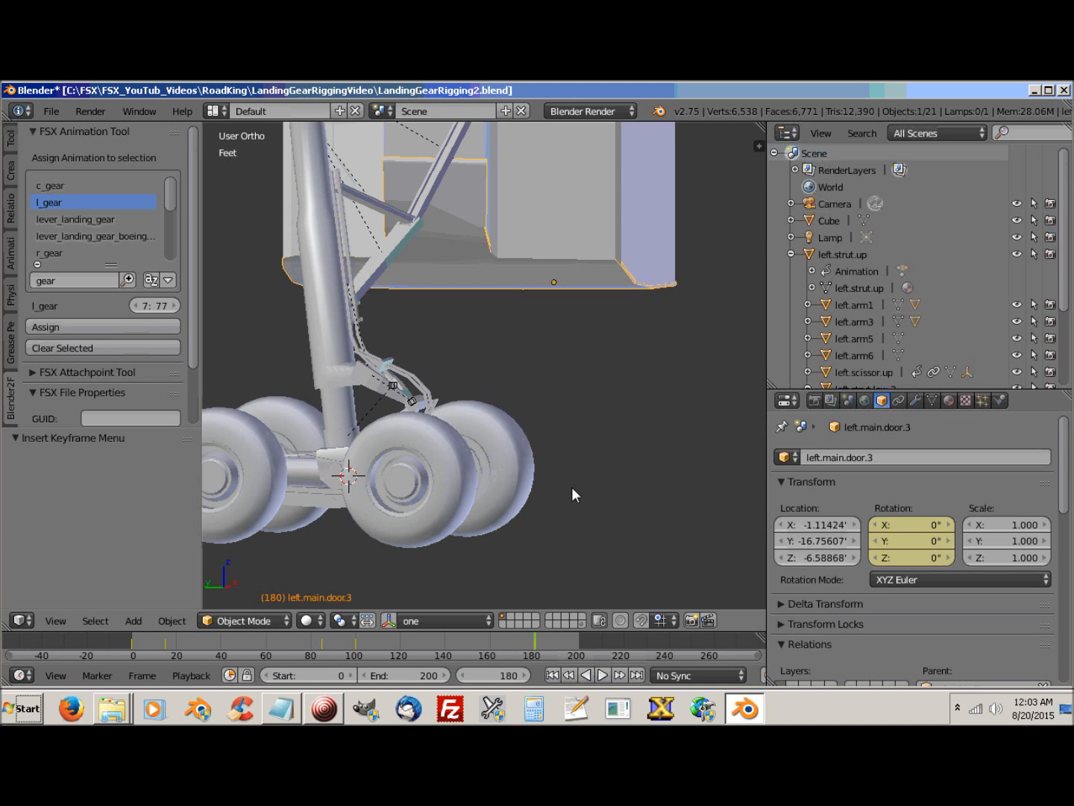
key("ctrl+KP_3")
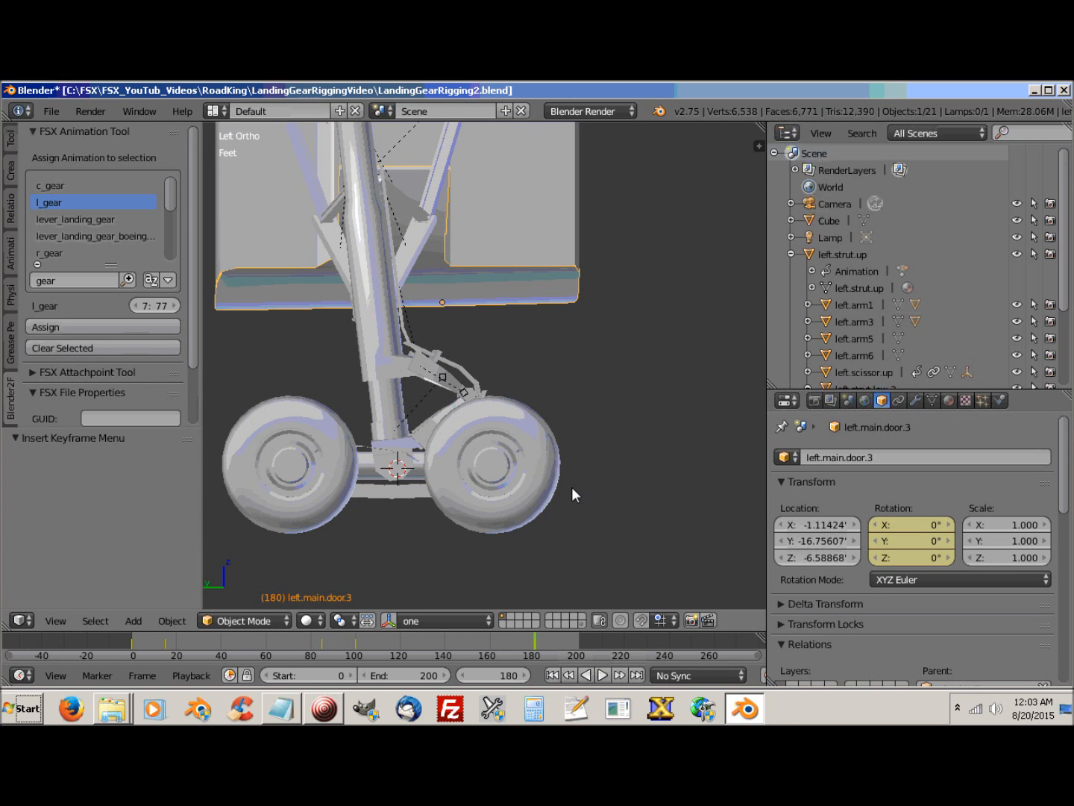
left_click(489, 675)
type("200")
key("Return")
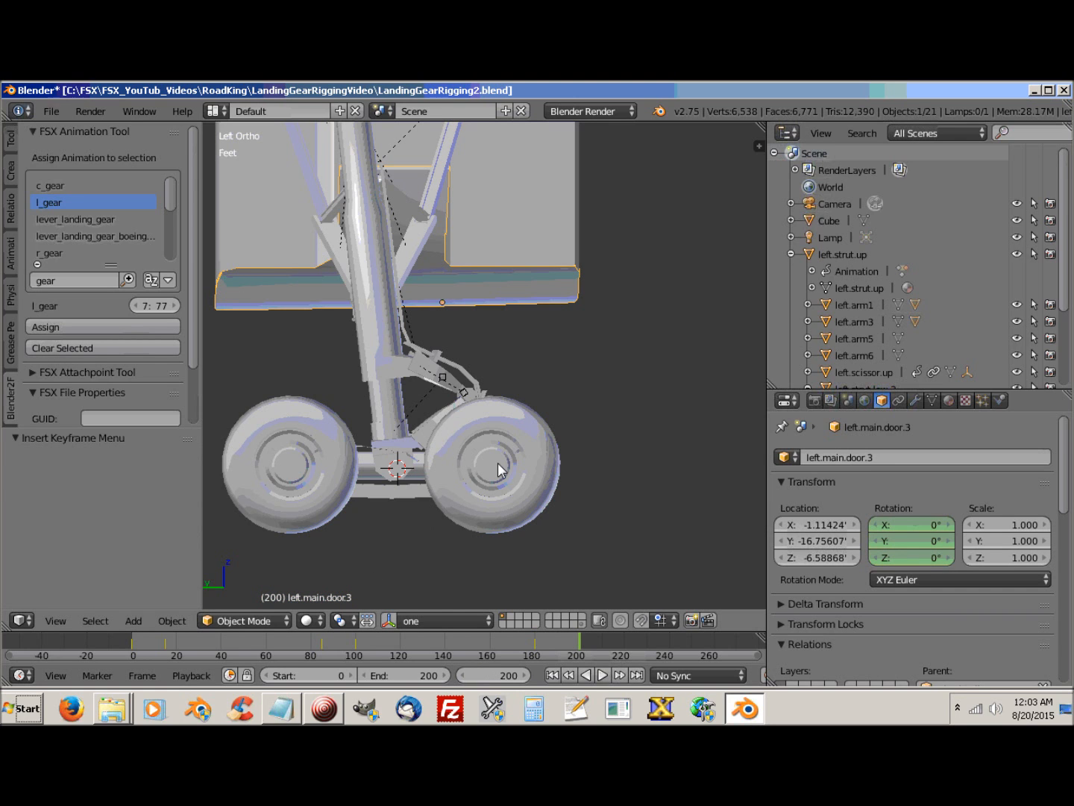
scroll(497, 463, "up", 1)
scroll(576, 446, "up", 1)
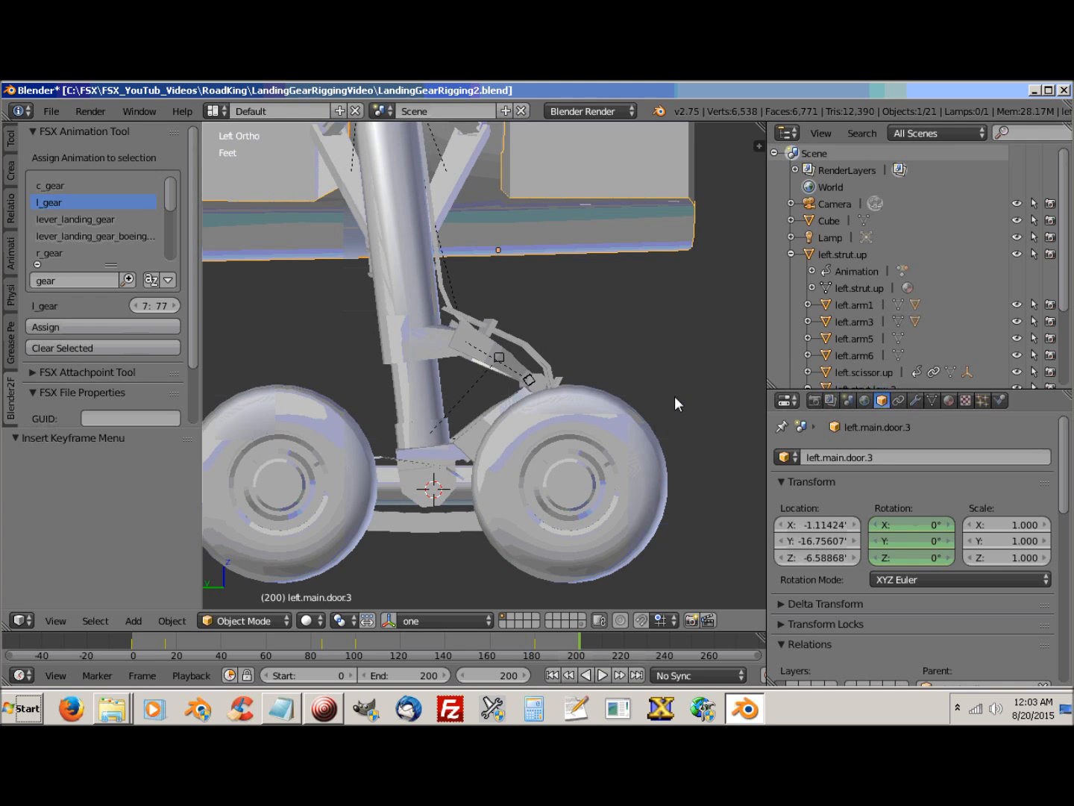
key("g")
key("z")
key("z")
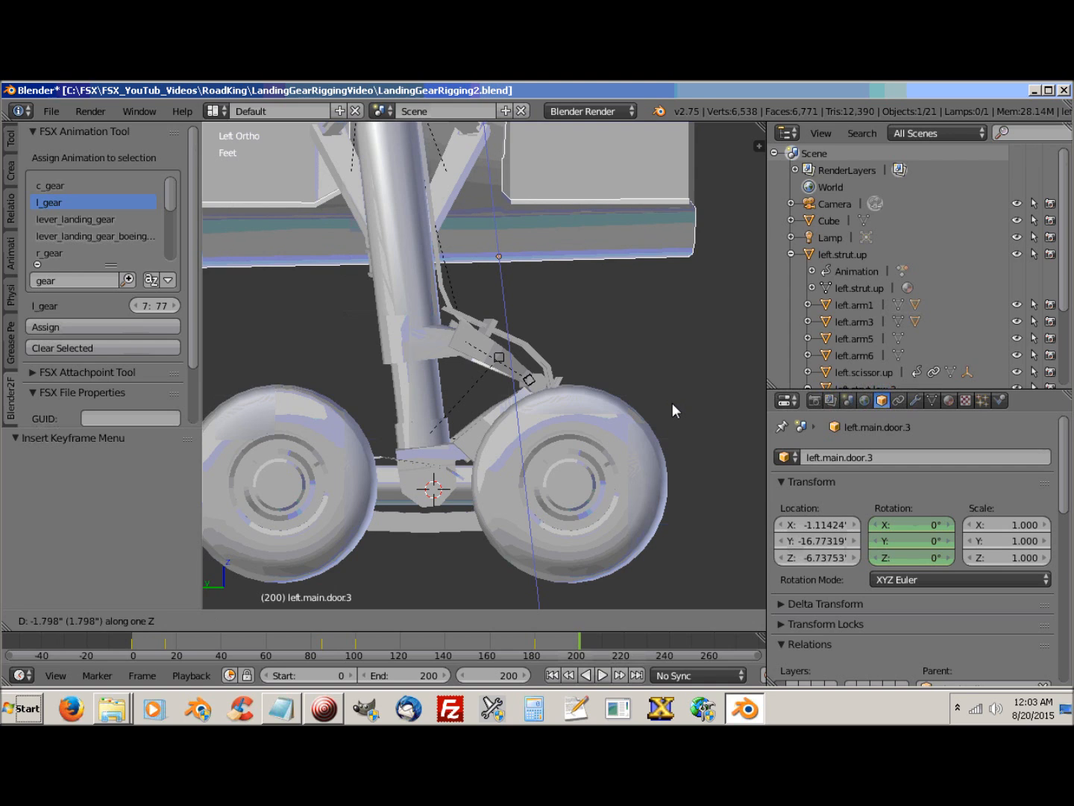
key("Escape")
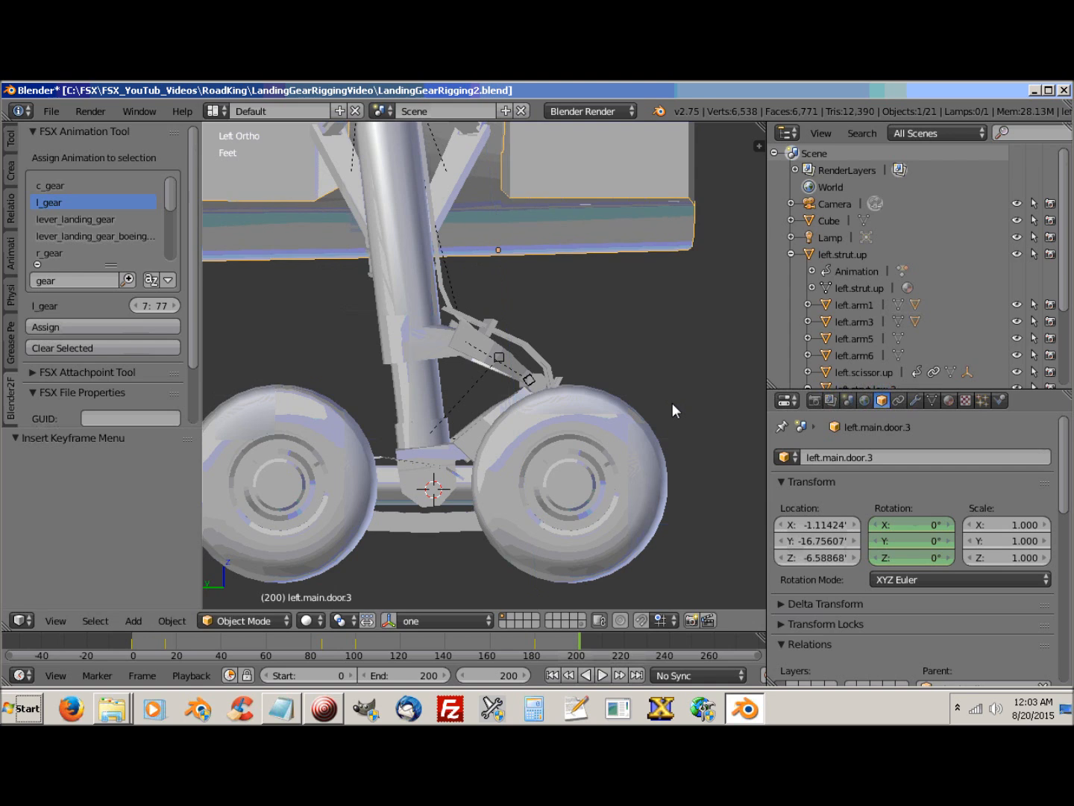
Step: Move left.strut.low.2 down about 2.35" along the custom orientation's Z axis and insert a Location keyframe at frame 200
right_click(419, 392)
key("g")
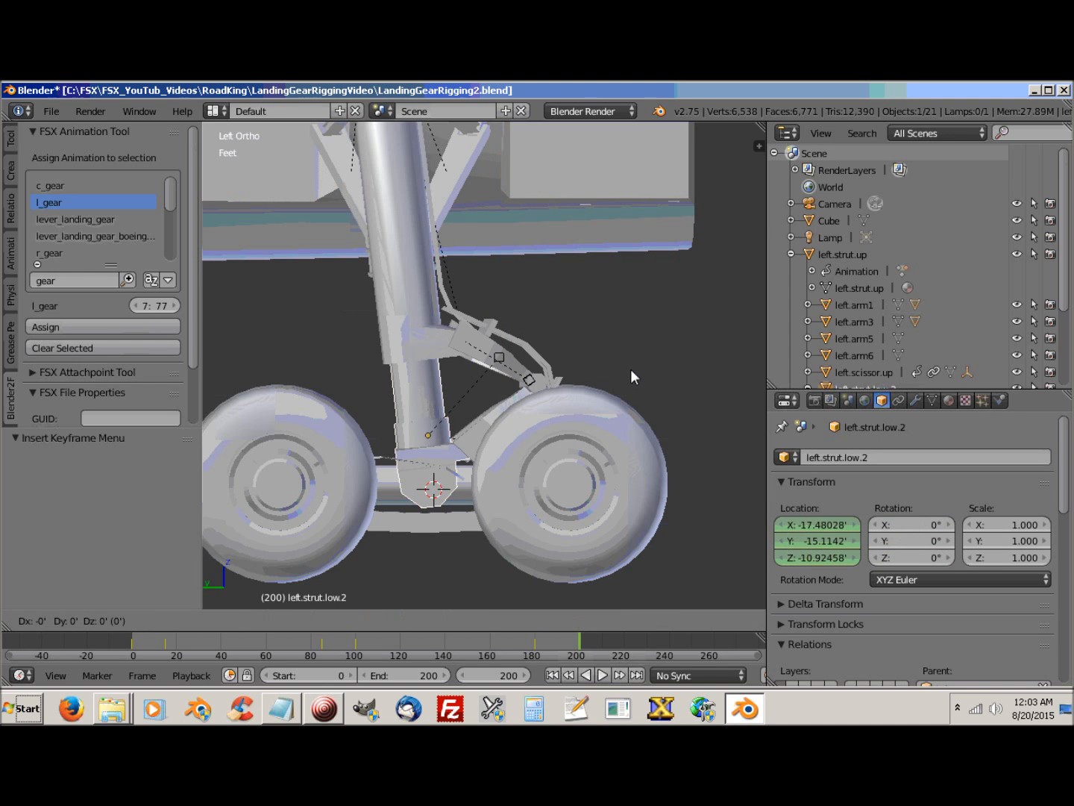
key("z")
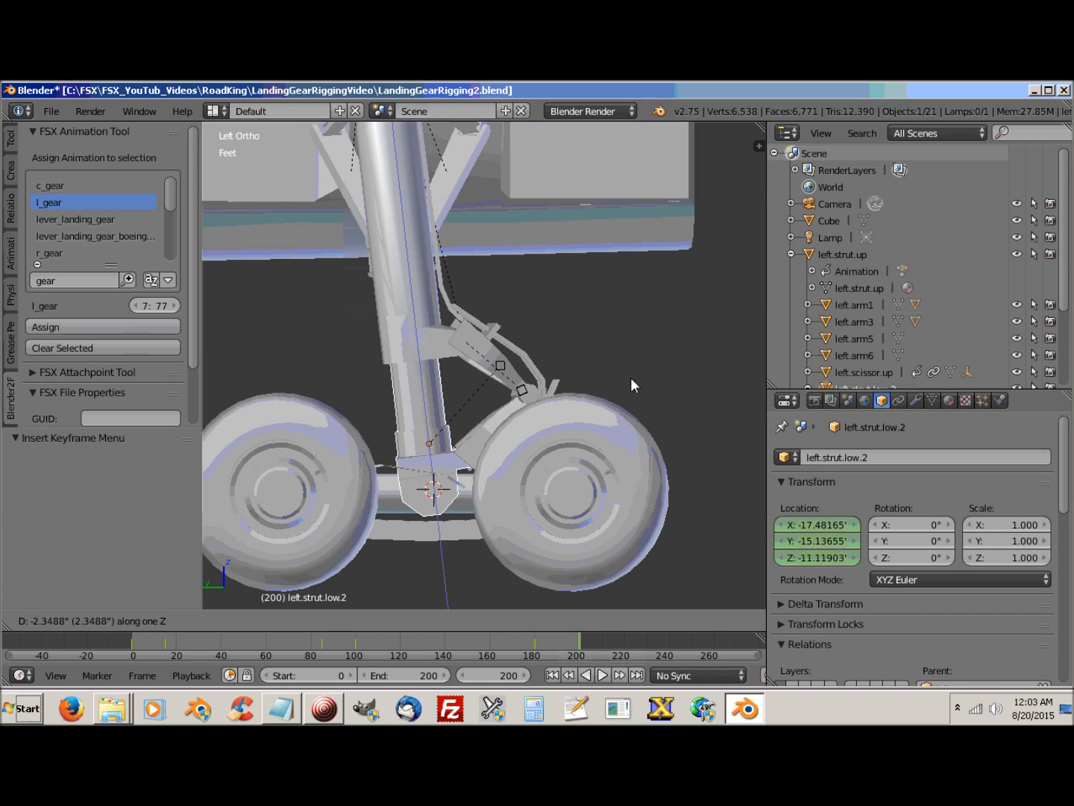
left_click(631, 377)
key("i")
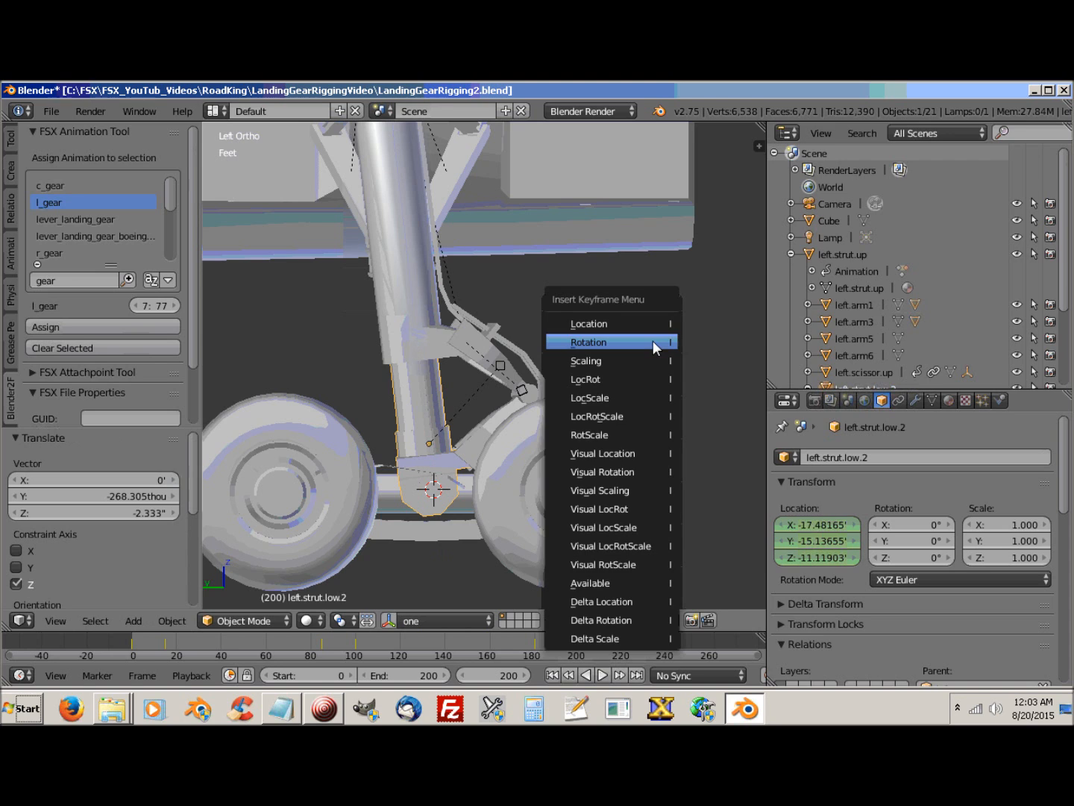
left_click(617, 326)
Step: Insert Rotation keyframes at frame 200 for both scissor links, left.scissor.down and left.scissor.up
right_click(476, 440)
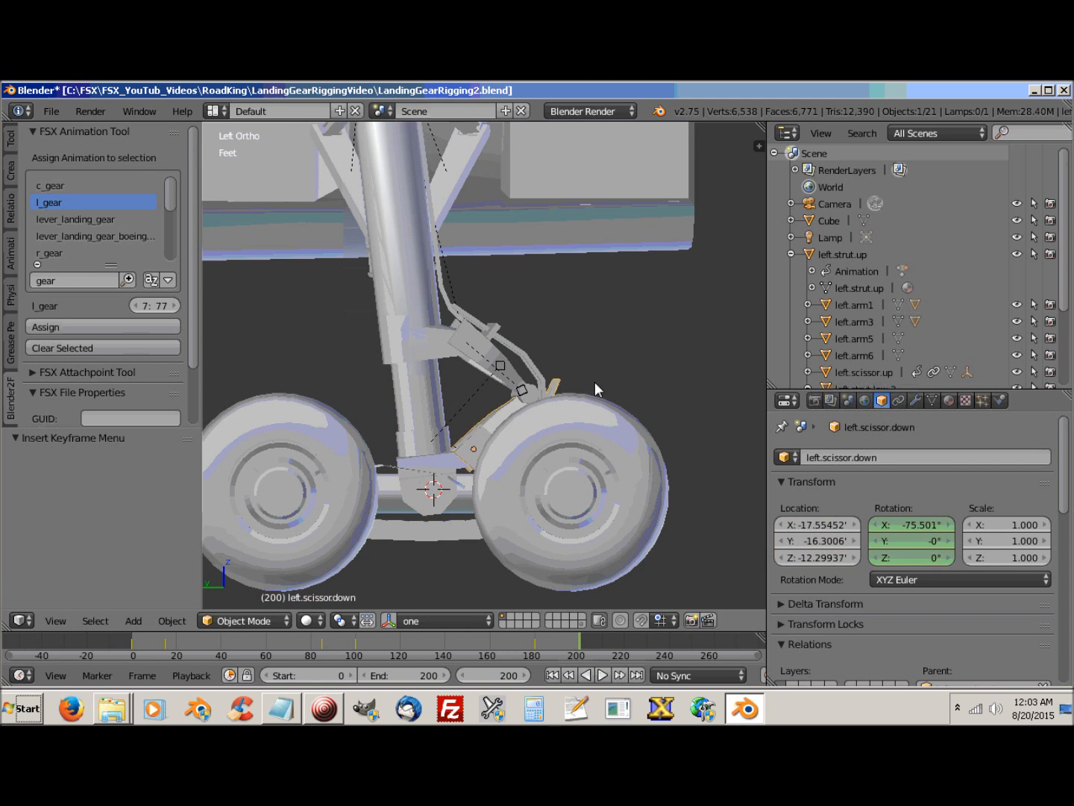
key("i")
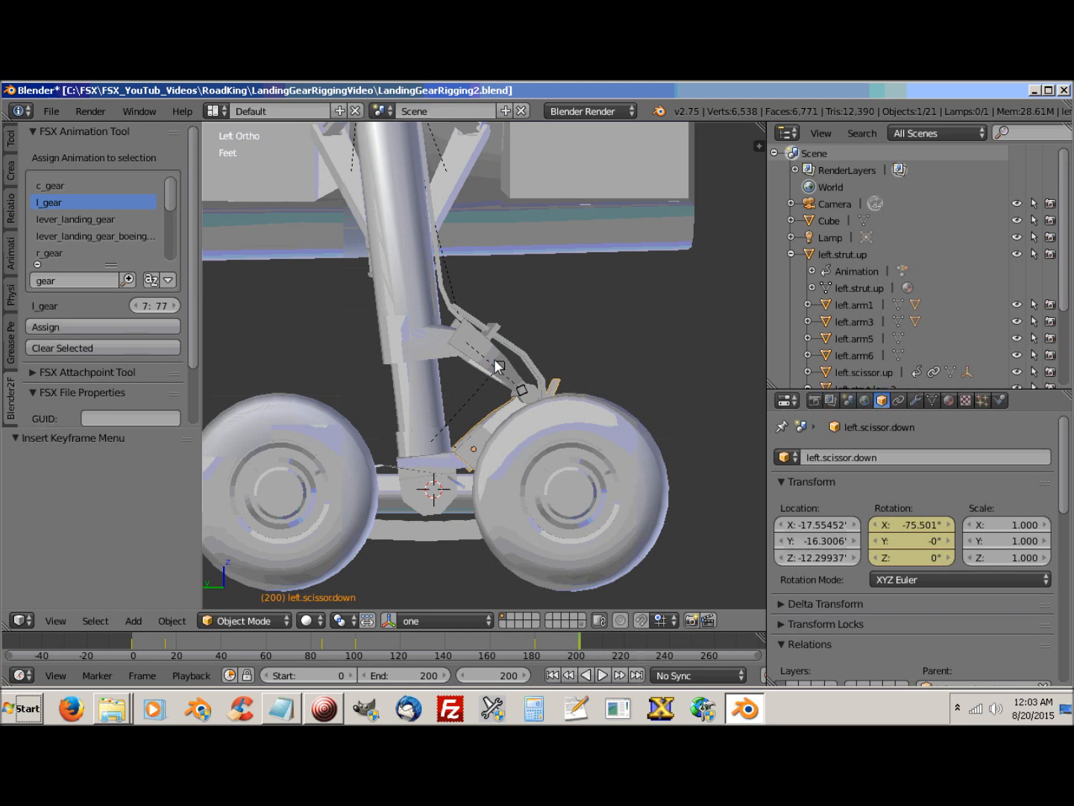
right_click(490, 349)
key("i")
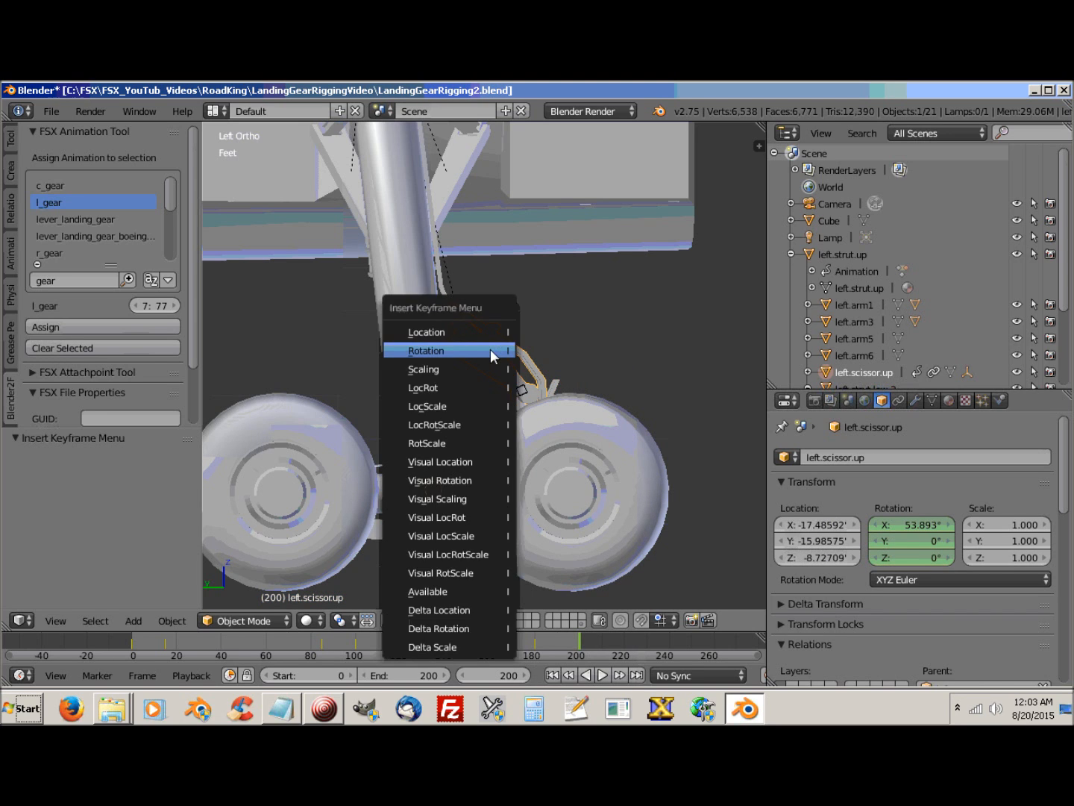
left_click(467, 349)
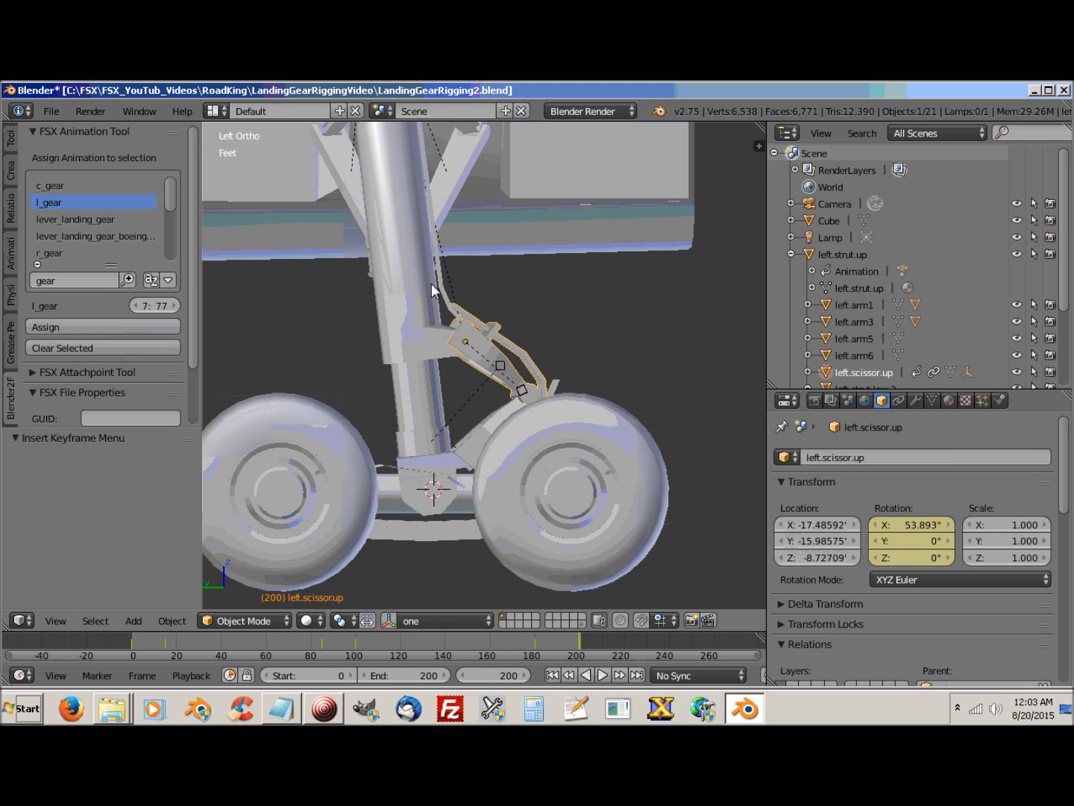
Step: Insert a Rotation keyframe at frame 200 for the upper strut, left.strut.up
right_click(401, 218)
key("i")
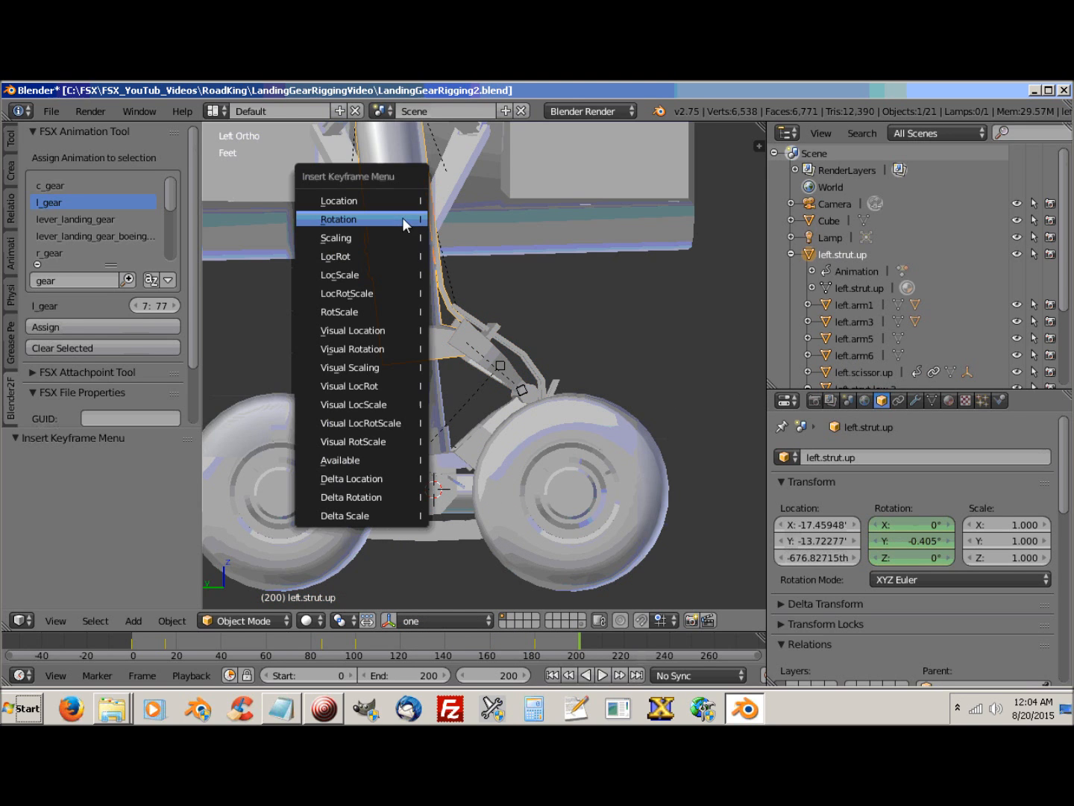
left_click(375, 220)
Step: Insert Rotation keyframes at frame 200 for the upper brace arms left.arm2.001 and left.arm2
middle_click_drag(479, 245, 432, 269)
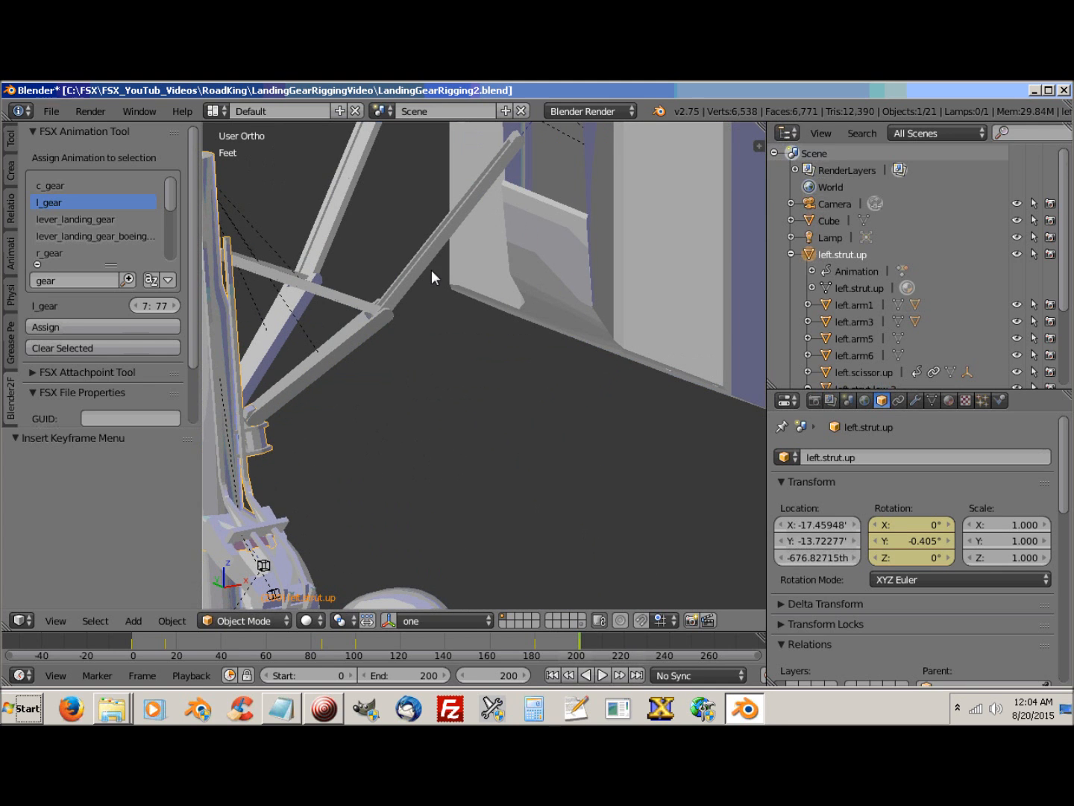
right_click(426, 254)
key("i")
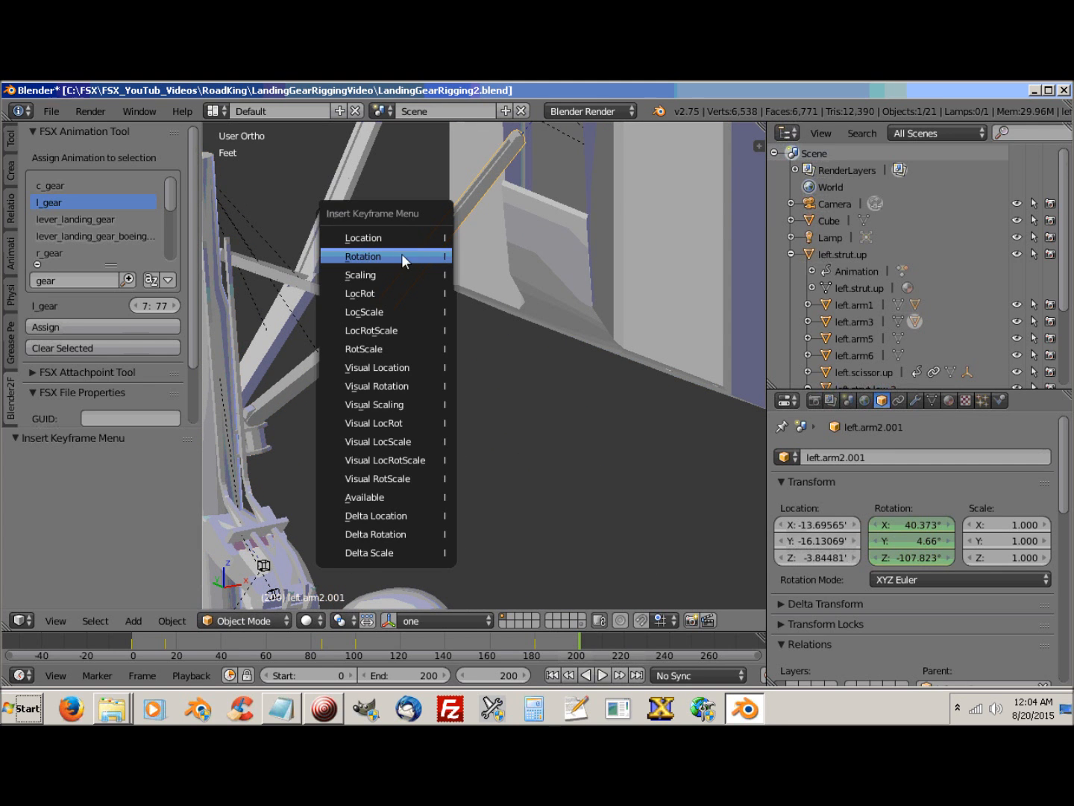
left_click(400, 256)
right_click(352, 174)
key("i")
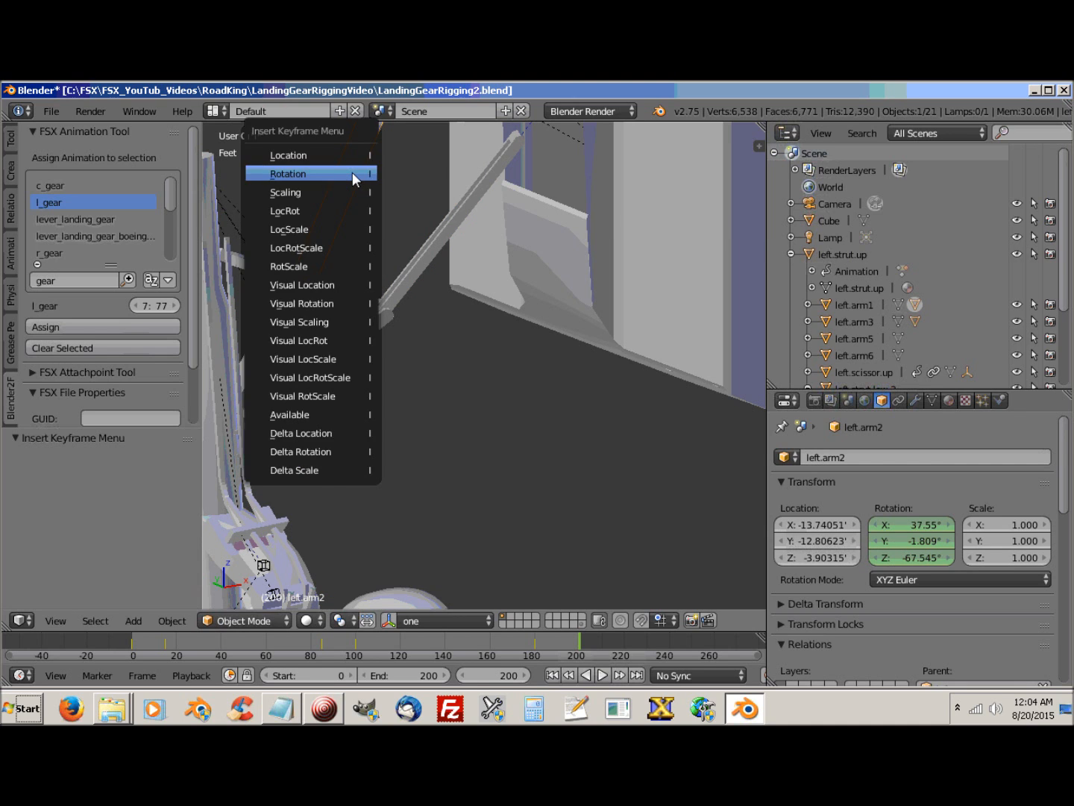
left_click(353, 172)
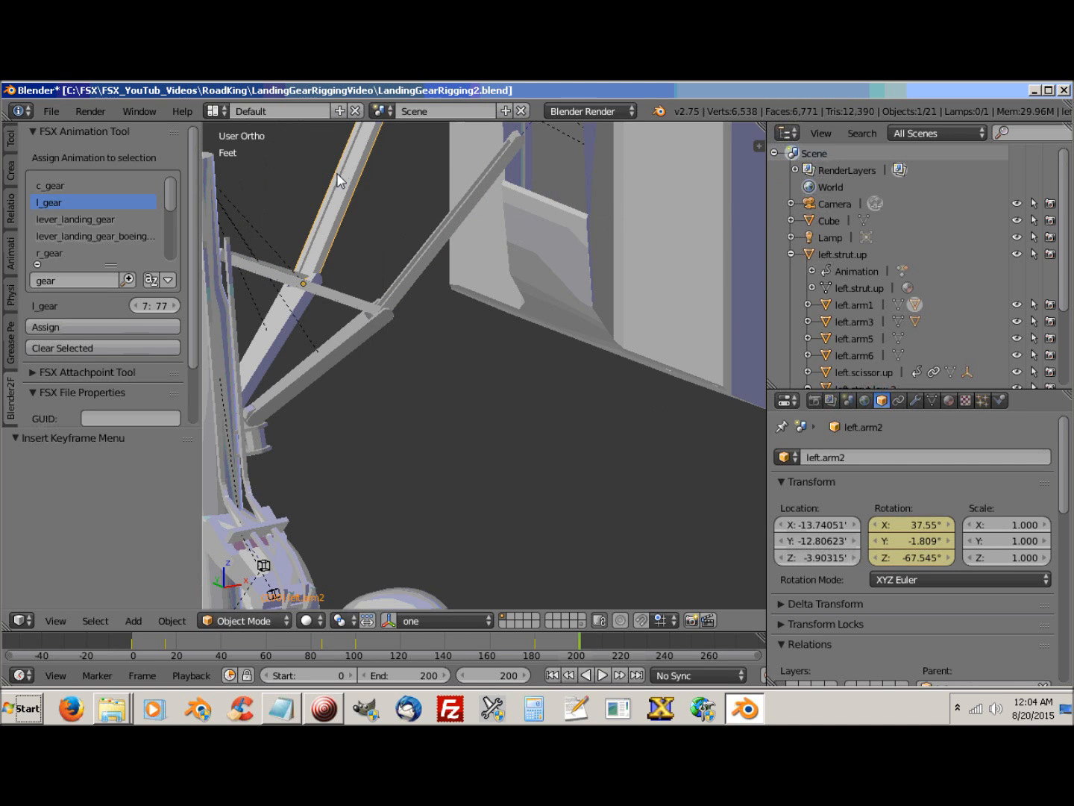
Step: Insert a Rotation keyframe at frame 200 for the gear door, left.main.door.3
right_click(567, 324)
key("i")
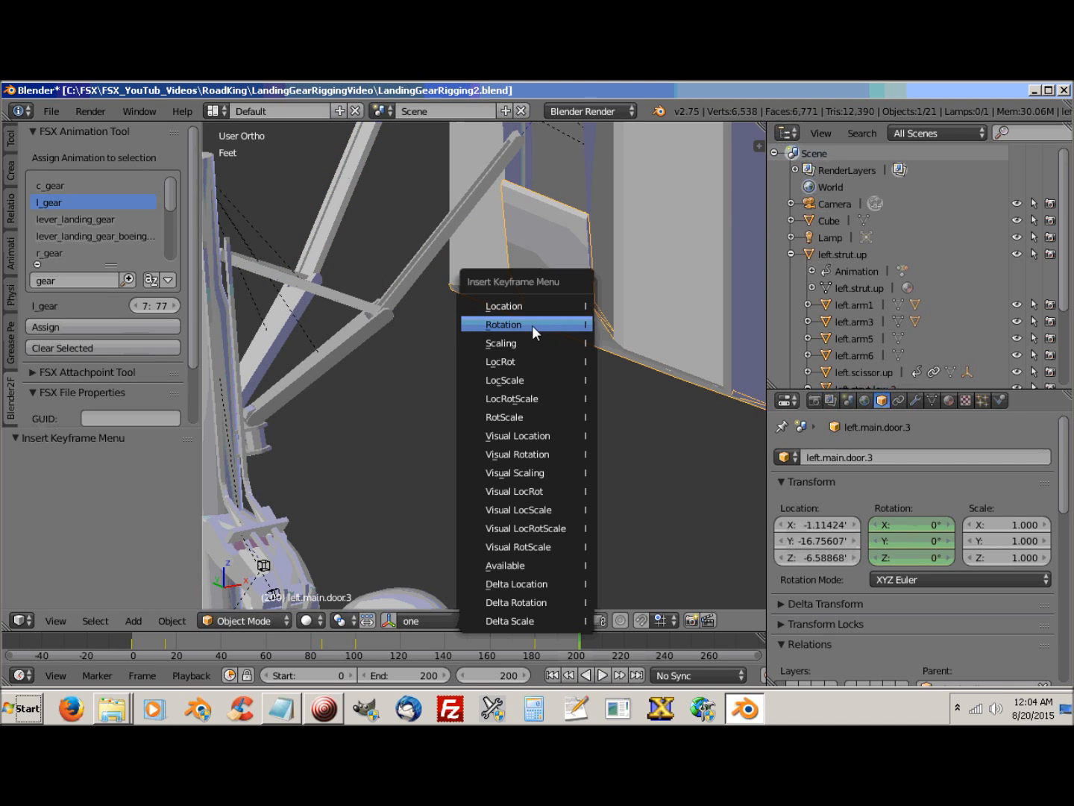
left_click(533, 325)
Step: Clear the l_gear FSX animation tag from the wheel truck beam, left.strut.low
middle_click_drag(385, 495, 518, 467)
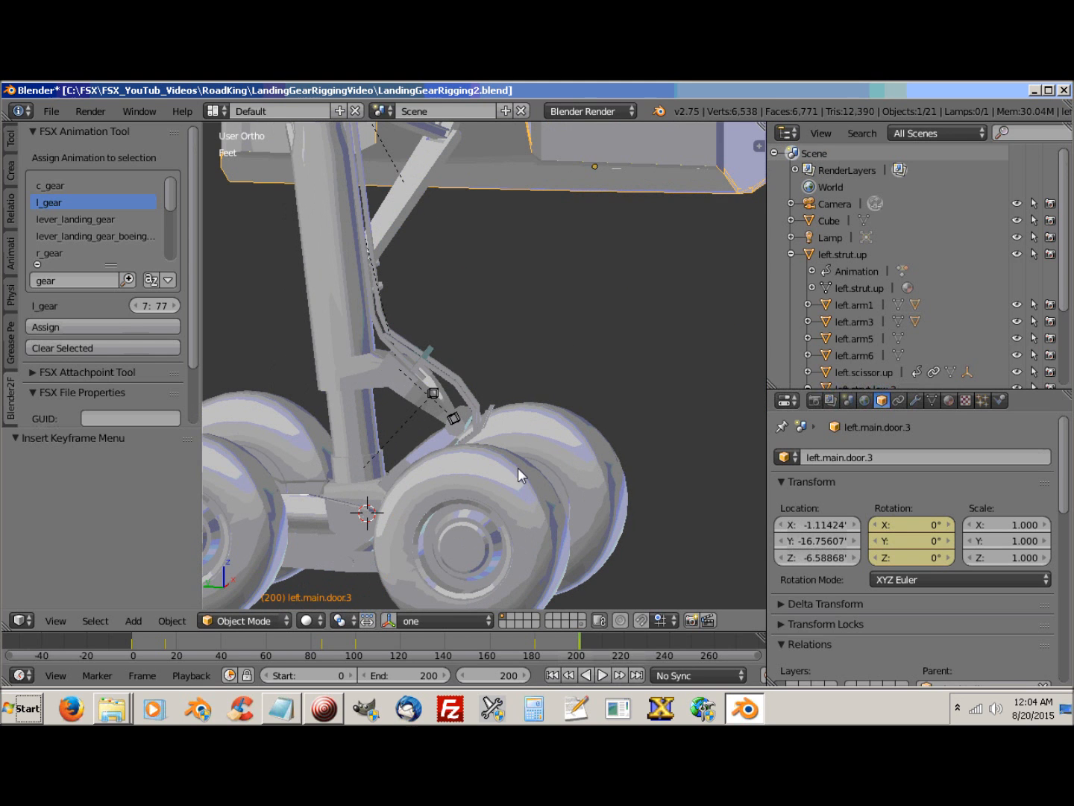
right_click(315, 522)
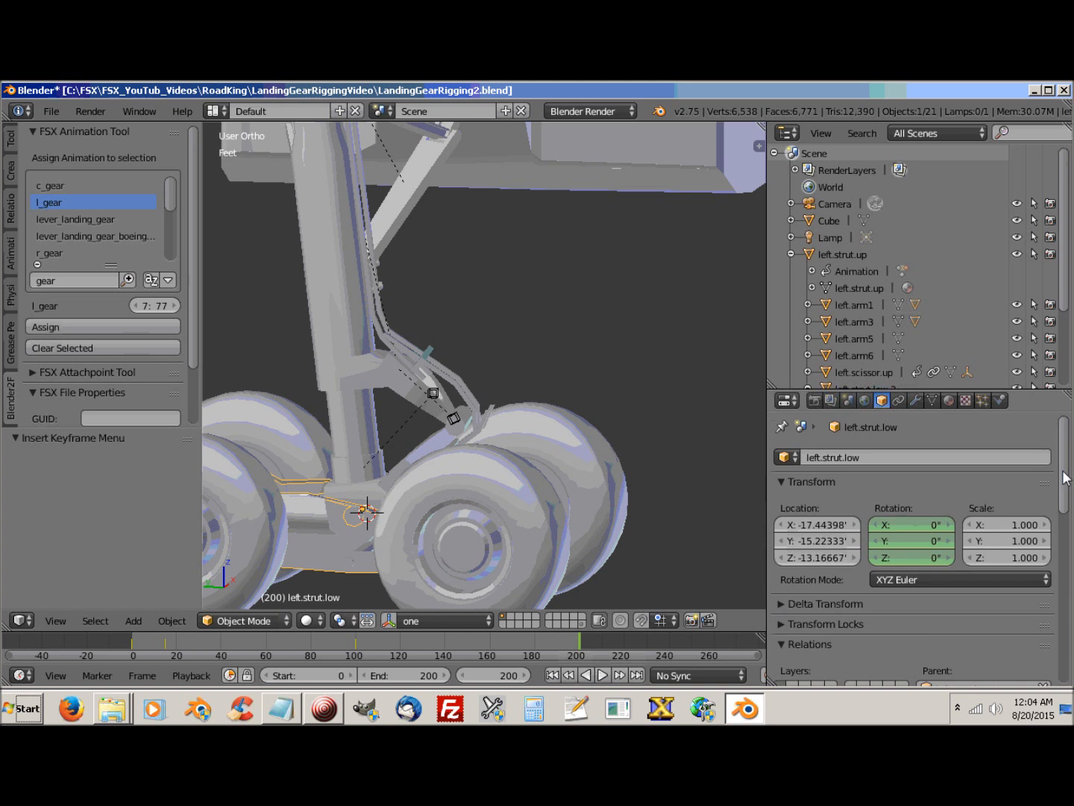
left_click_drag(1065, 478, 1066, 685)
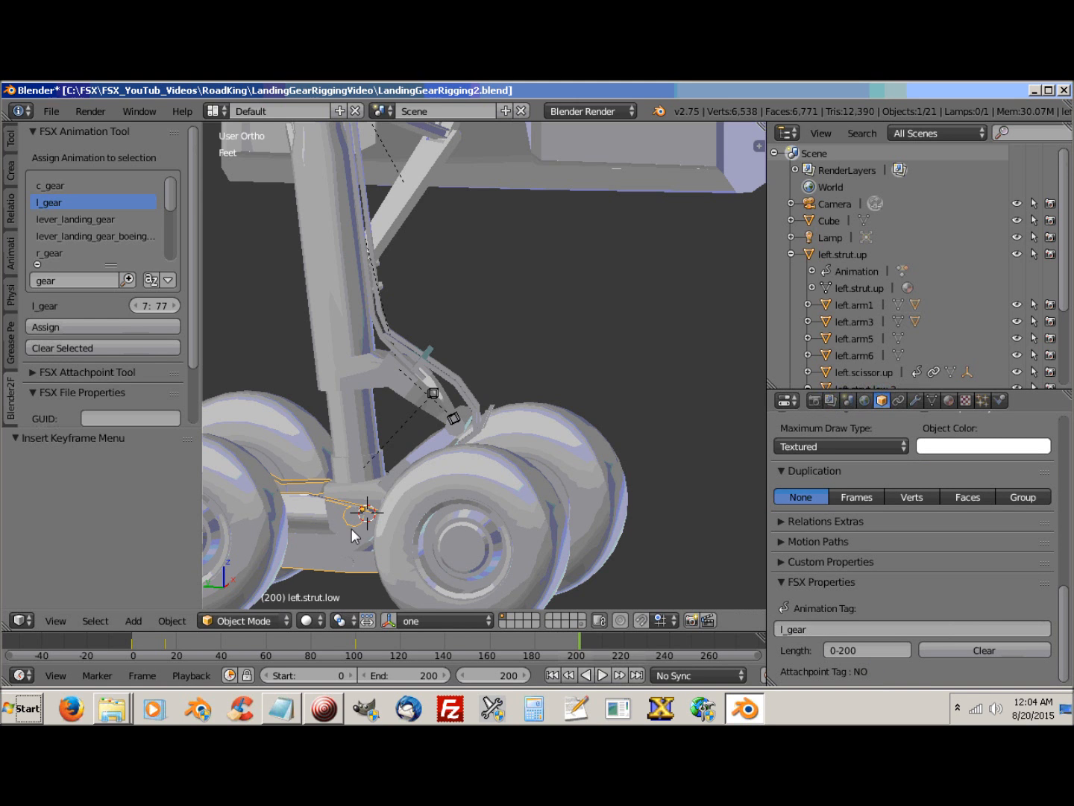
scroll(358, 515, "down", 5)
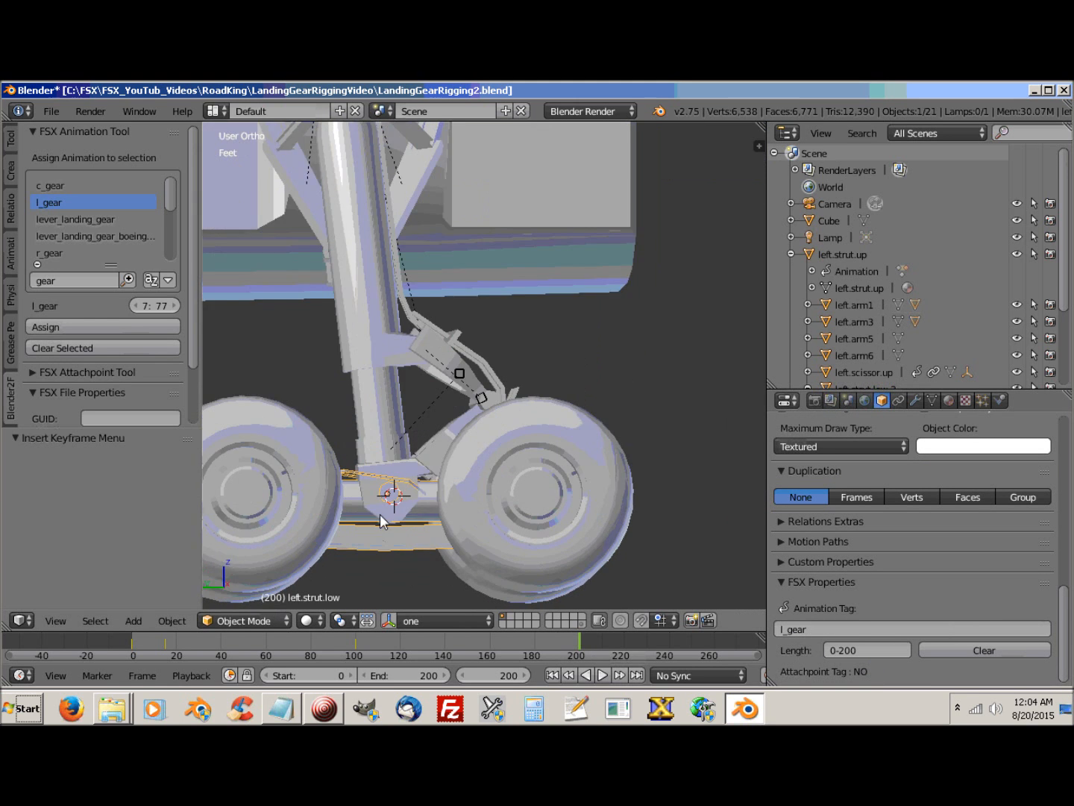
middle_click_drag(406, 506, 411, 509)
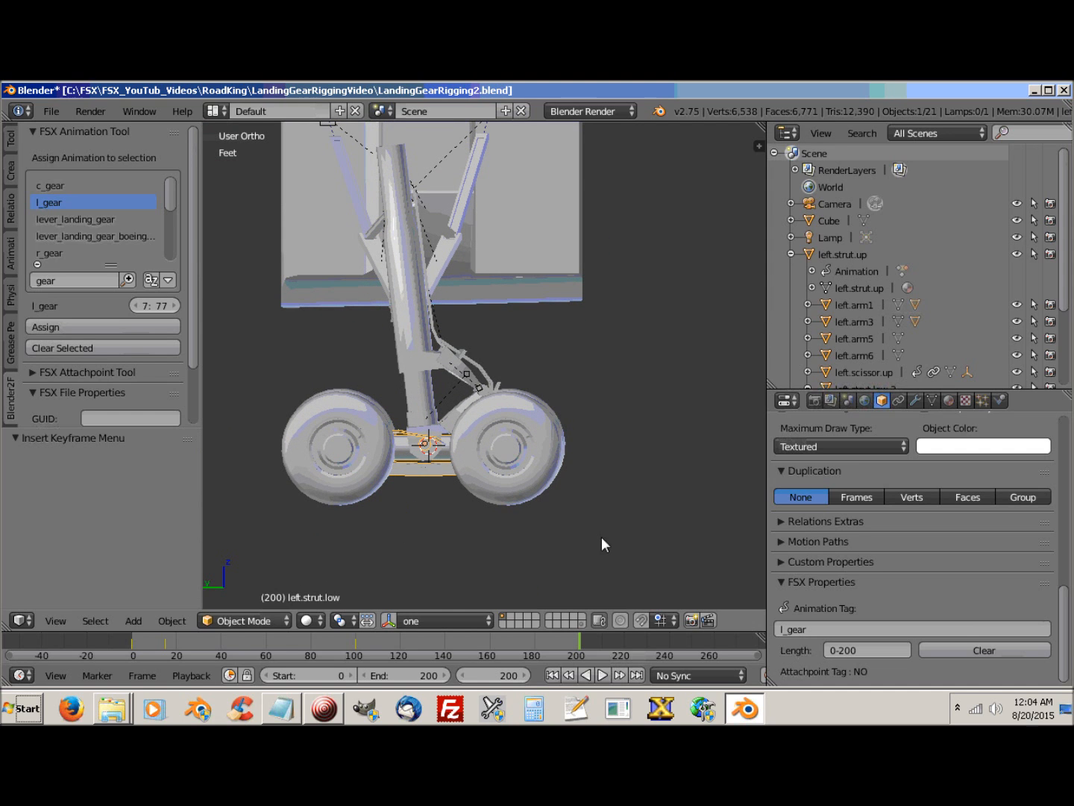
left_click(993, 648)
Step: Save the current blend file under its existing name
middle_click_drag(393, 486, 630, 558)
middle_click_drag(555, 506, 454, 483)
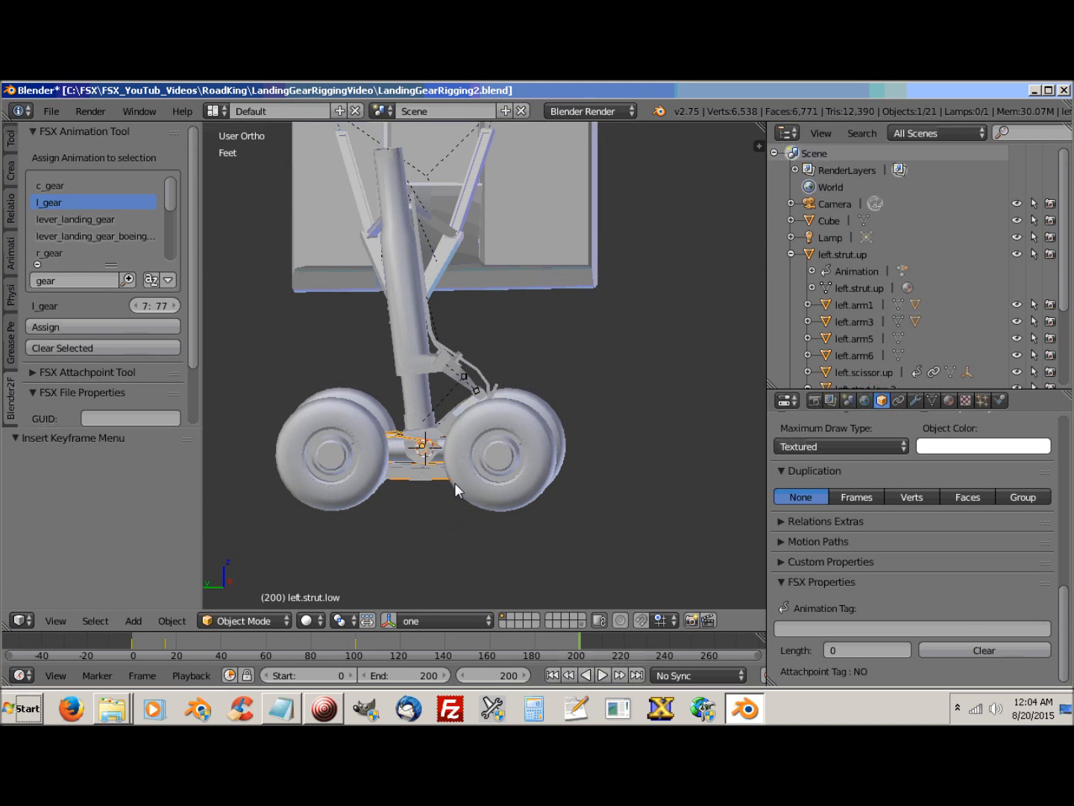
left_click(51, 111)
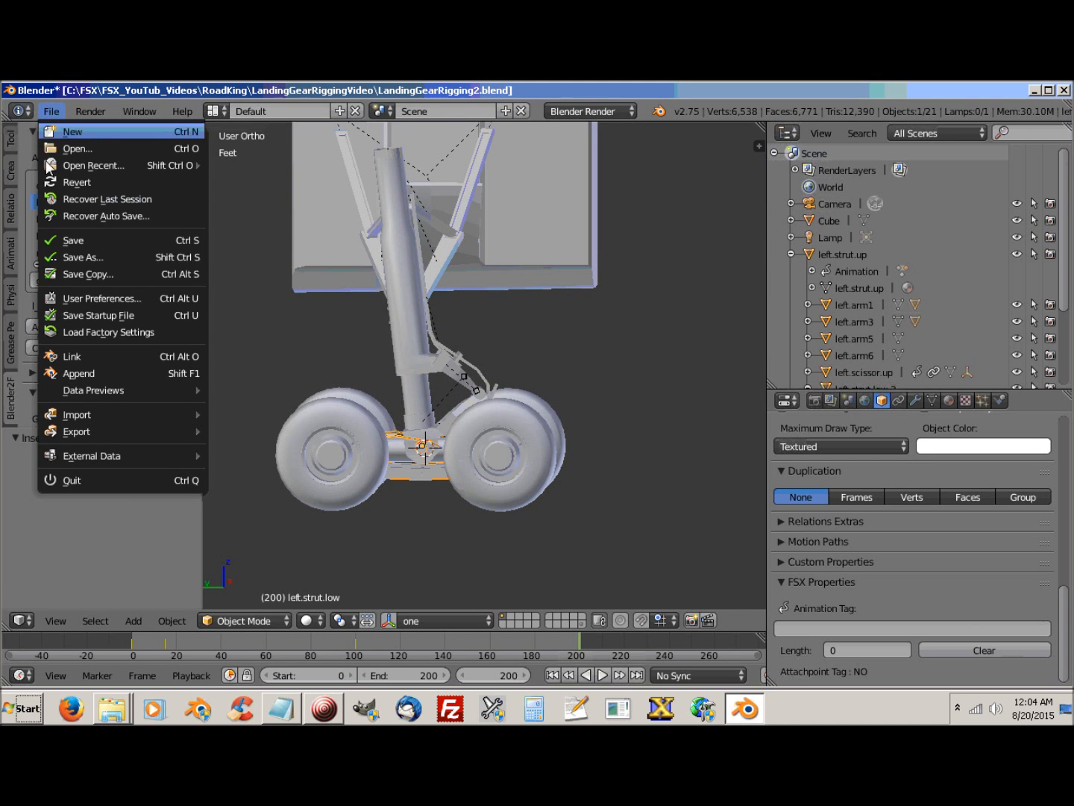
left_click(70, 240)
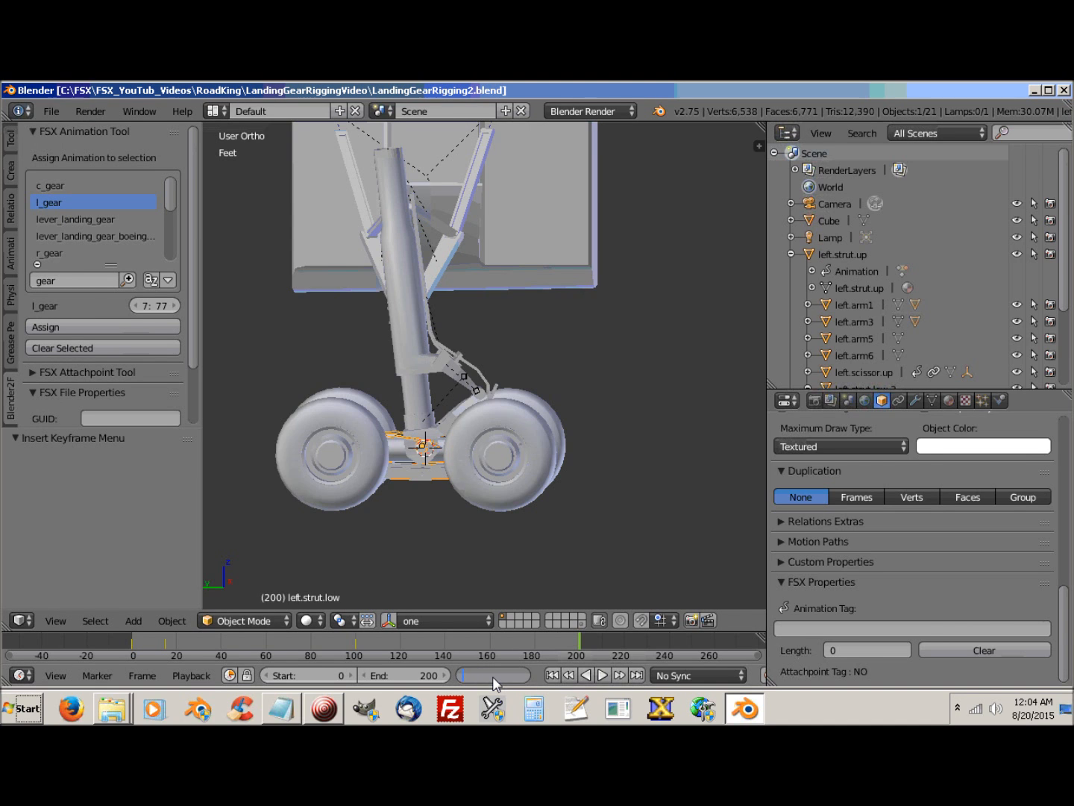
Step: Return to frame 0 and play back the left landing gear animation
key("Return")
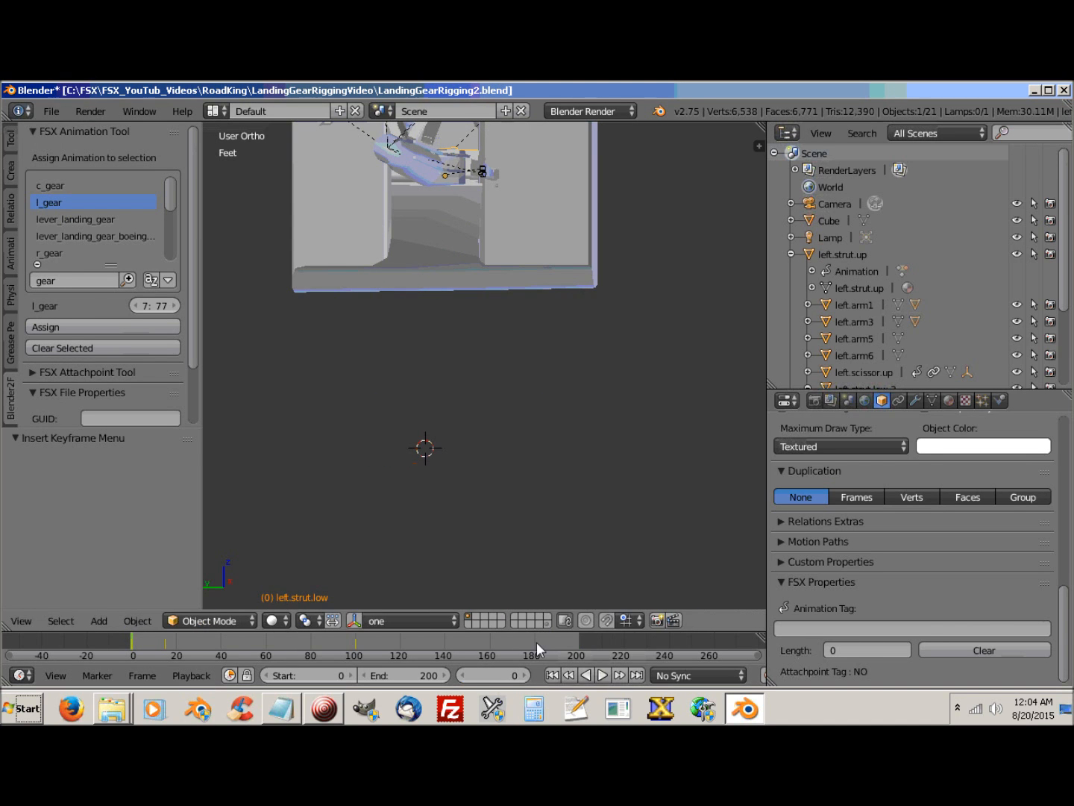
middle_click_drag(543, 443, 493, 515)
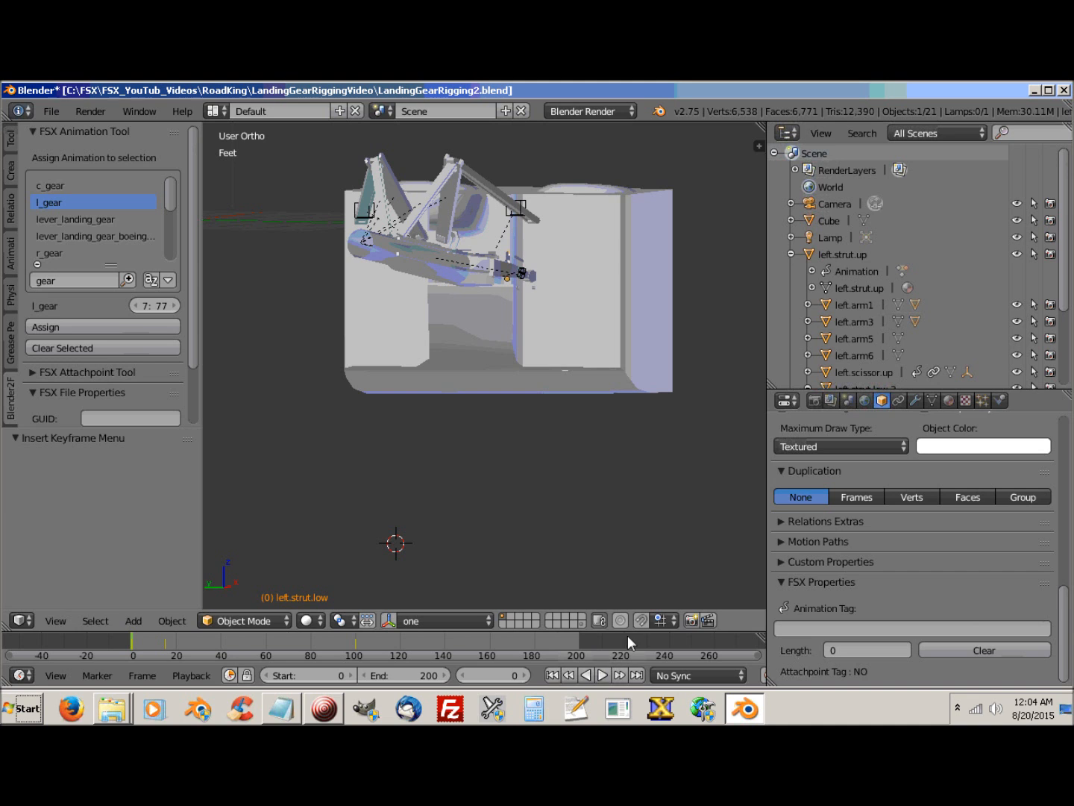
left_click(600, 675)
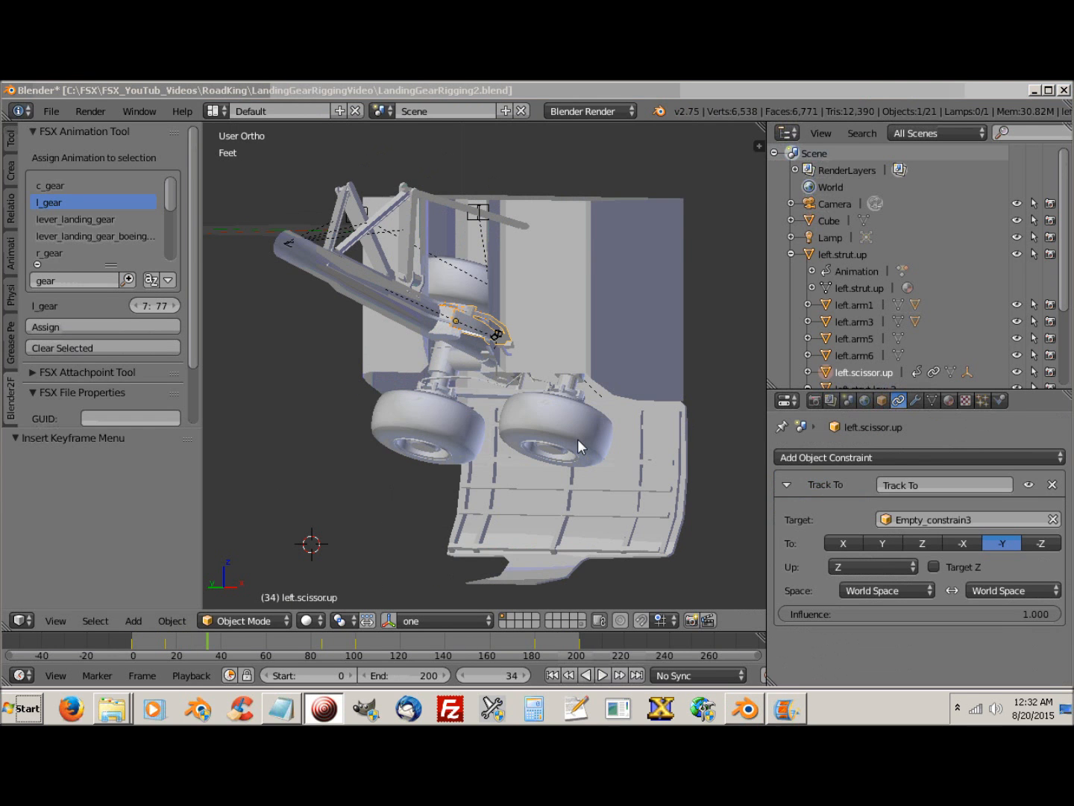
Step: Inspect the upper scissor link, left.scissor.up, and its tracking empties from several angles at frame 34
middle_click_drag(544, 470, 558, 387)
scroll(479, 461, "up", 3)
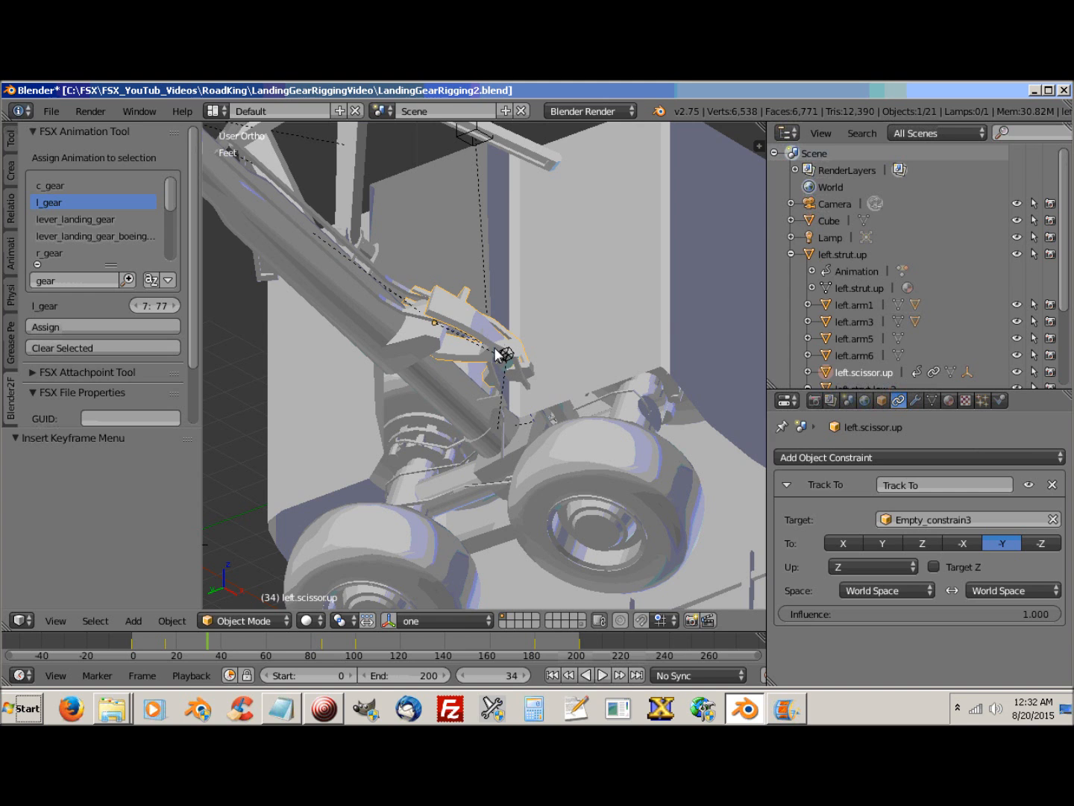
middle_click_drag(499, 422, 389, 371)
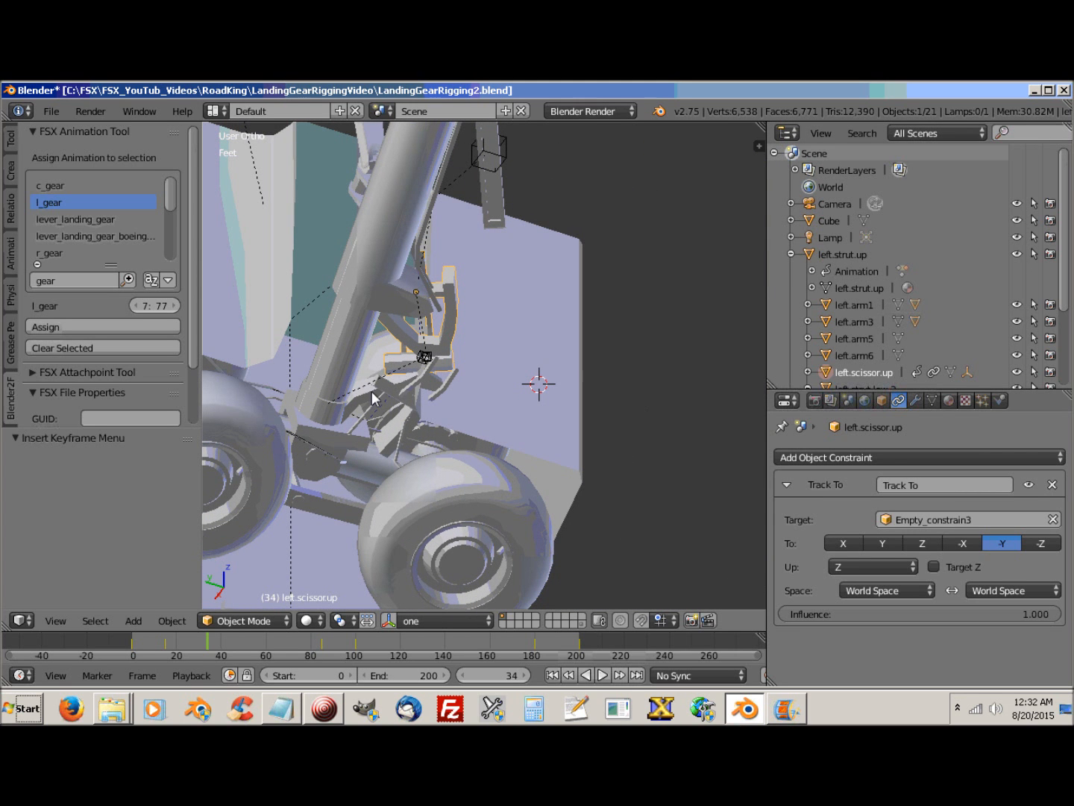
middle_click_drag(463, 350, 439, 257)
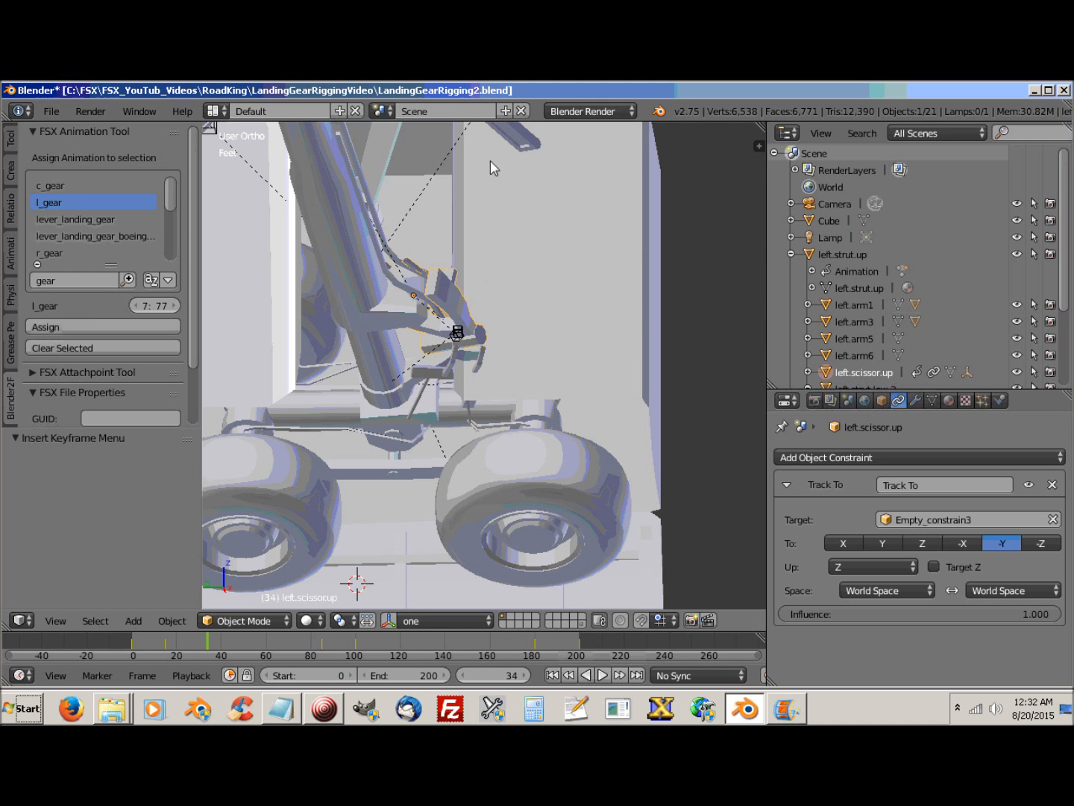
middle_click_drag(476, 436, 376, 433)
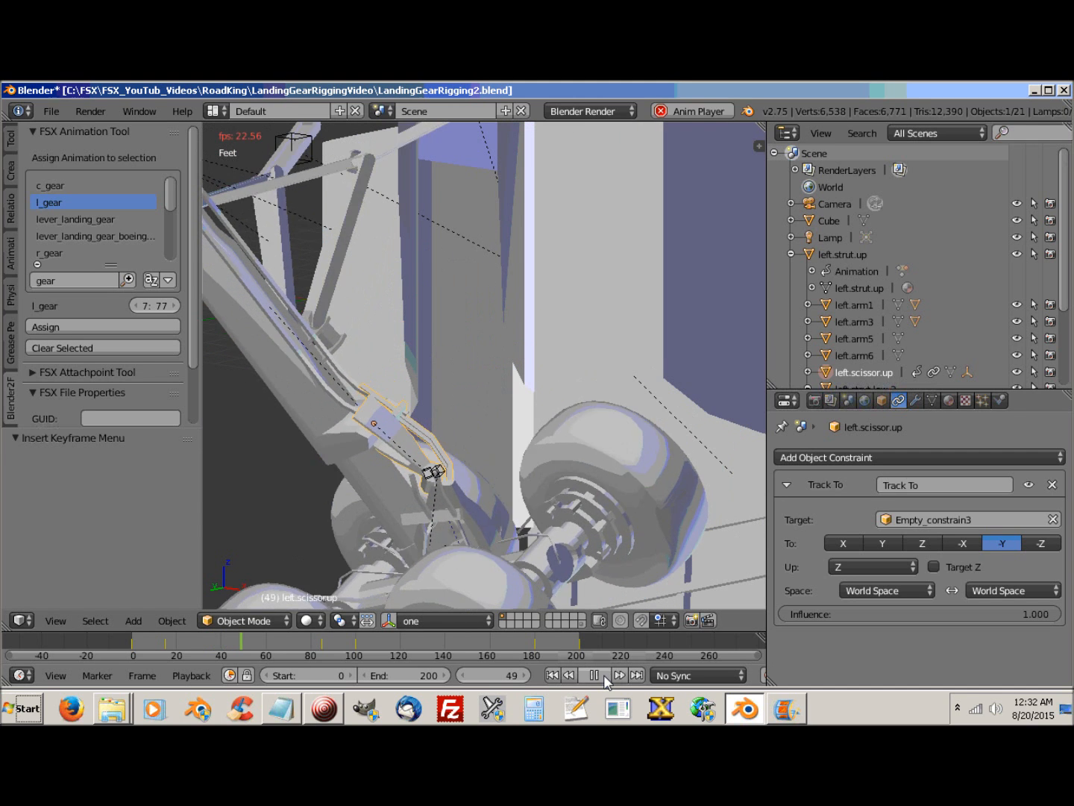
Step: Play the gear extension on to frame 96, viewing the whole gear and its doors
scroll(385, 530, "down", 2)
scroll(393, 527, "down", 3)
mouse_move(393, 527)
middle_mouse_down()
mouse_move(364, 530)
mouse_move(381, 535)
middle_mouse_up()
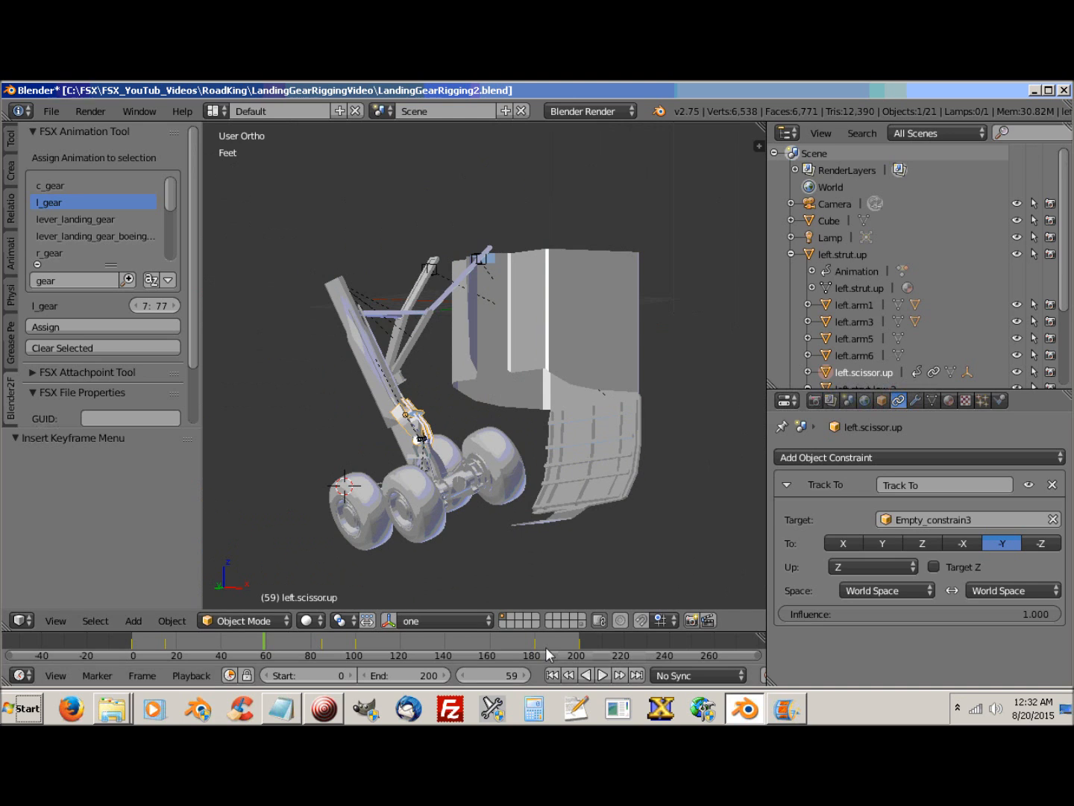
left_click(600, 675)
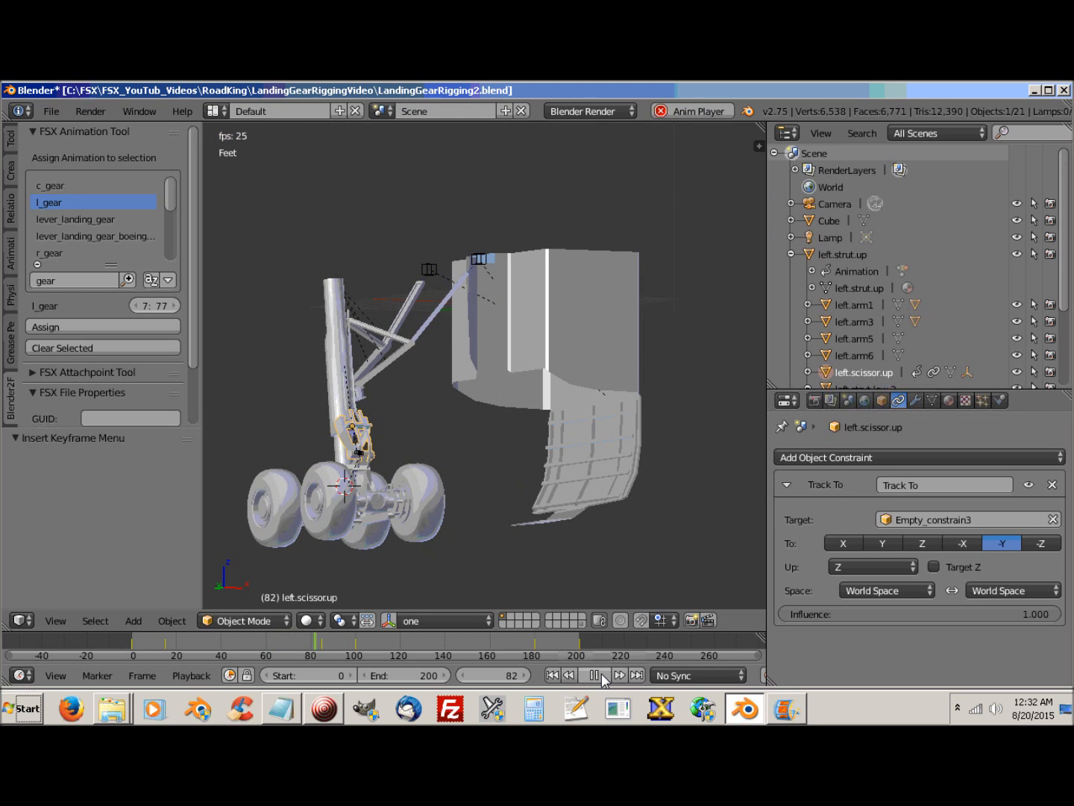
left_click(600, 675)
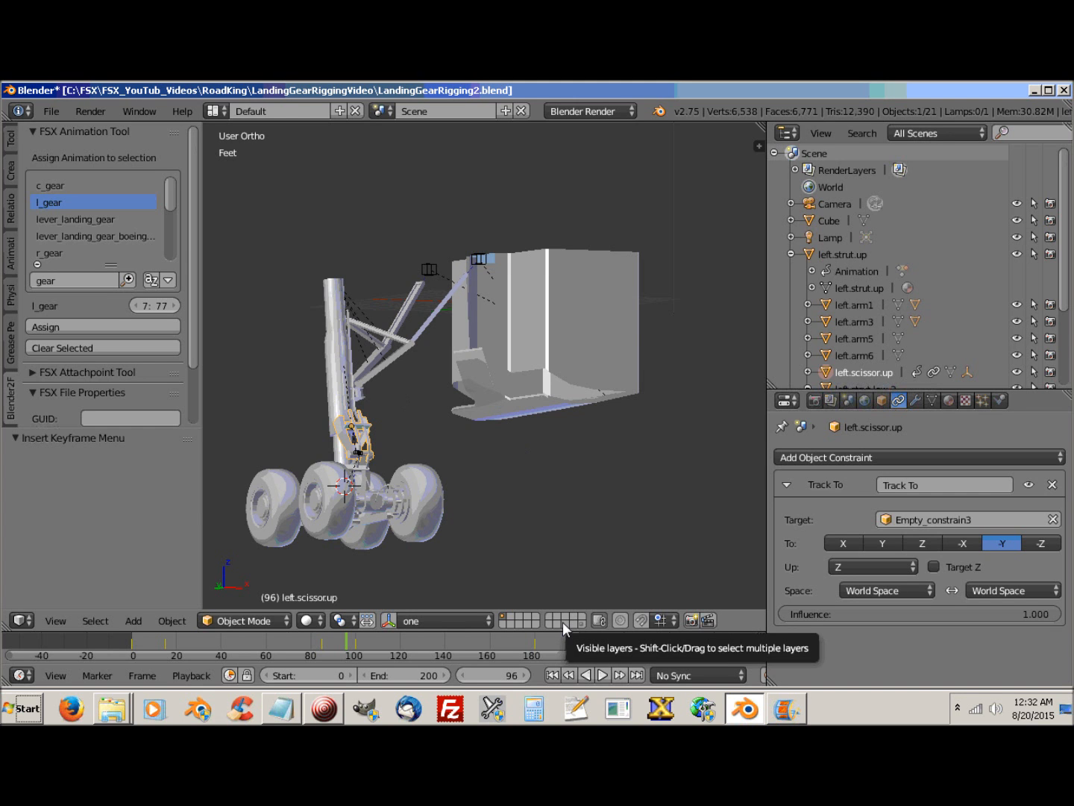
Step: Enable Target Z in the Track To constraint of the upper scissor link, left.scissor.up
middle_click_drag(392, 457, 380, 492)
scroll(381, 492, "up", 6)
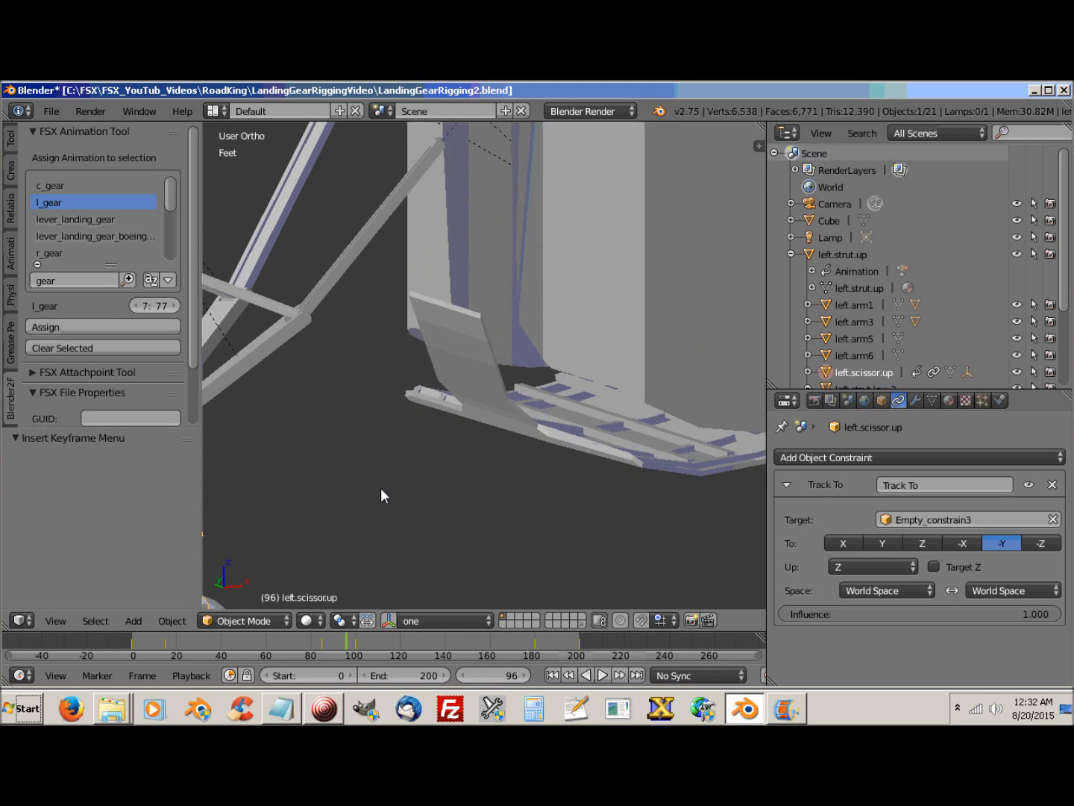
middle_click_drag(537, 393, 439, 406)
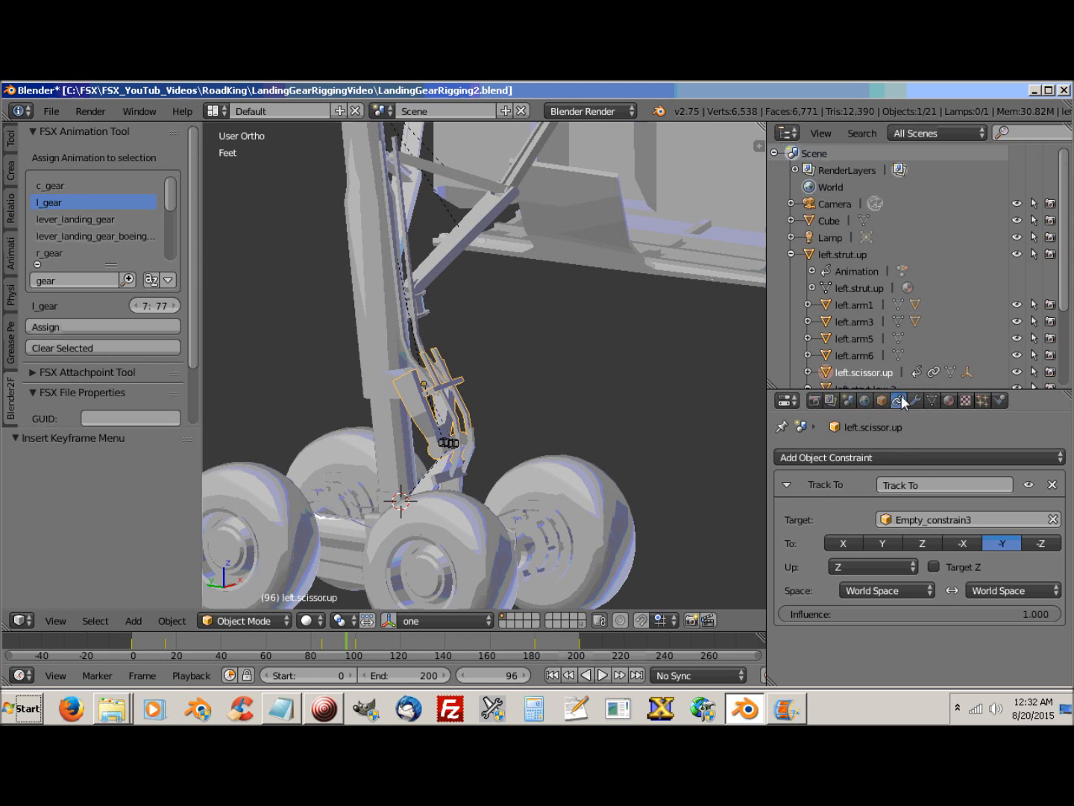
left_click(933, 566)
middle_click_drag(669, 518, 446, 497)
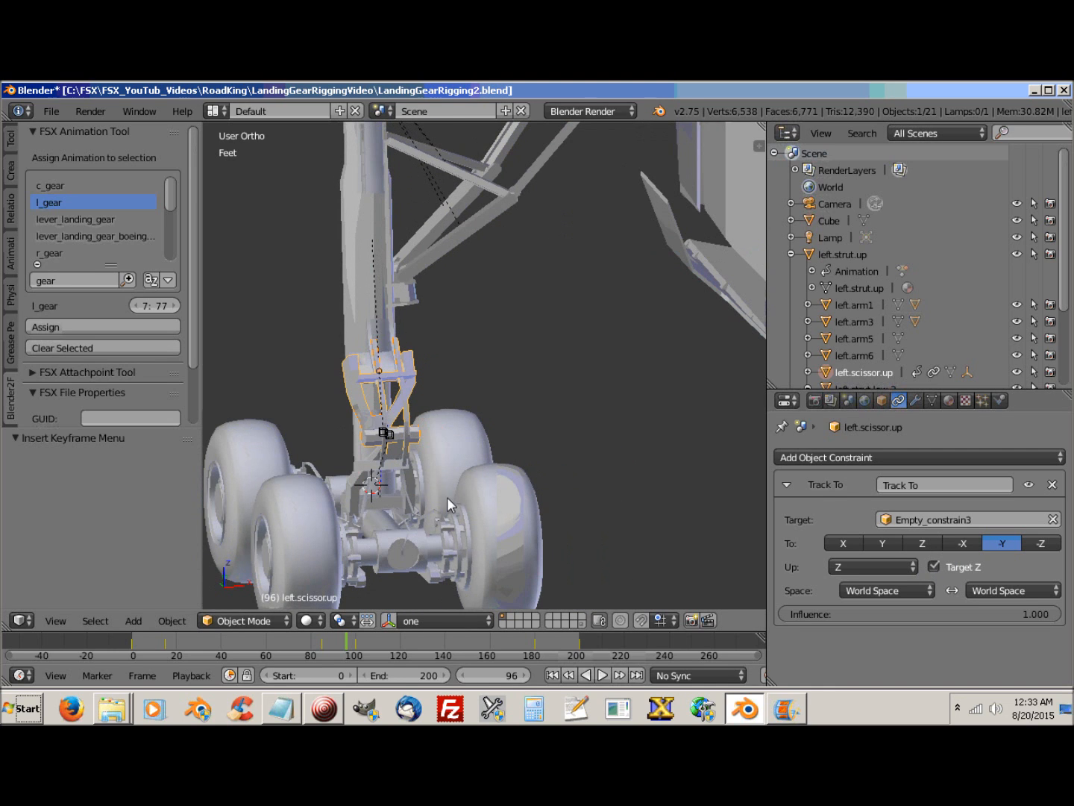
Step: Enable Target Z in the Track To constraint of the lower scissor link, left.scissor.down
right_click(407, 476)
left_click(933, 564)
middle_click_drag(628, 475, 757, 468)
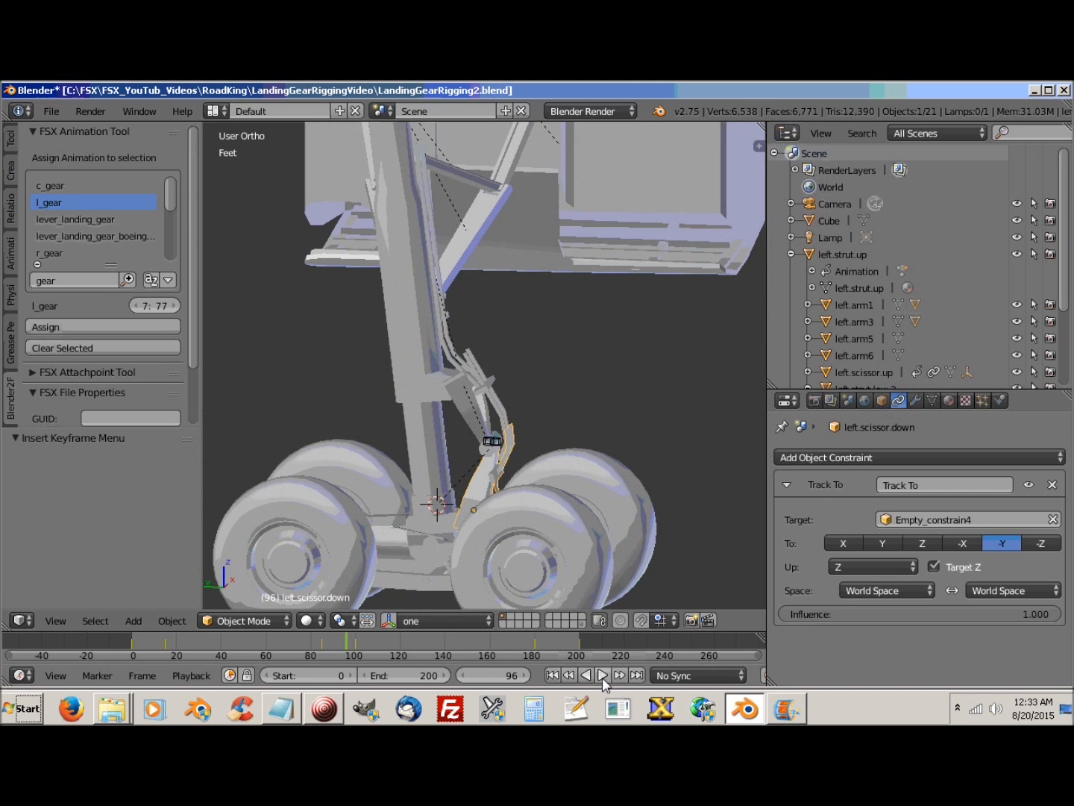
Step: Play the animation on to frame 156 to check the scissor links, and return to frame 0
left_click(602, 673)
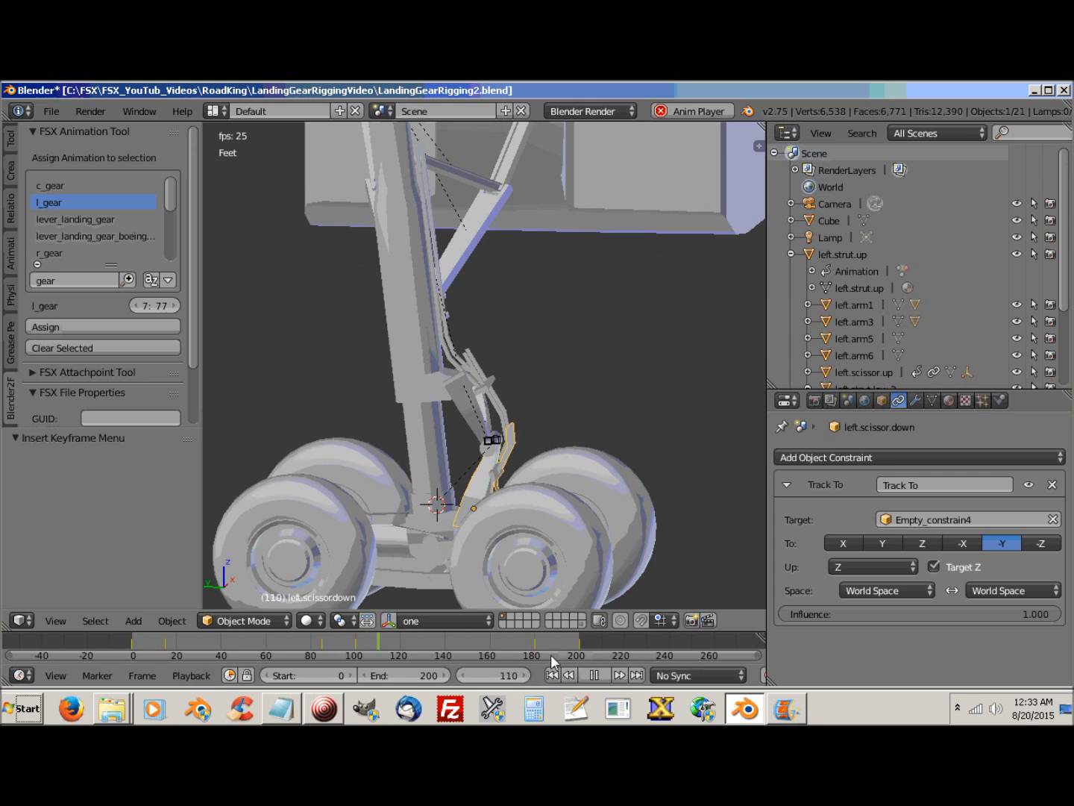
left_click(595, 674)
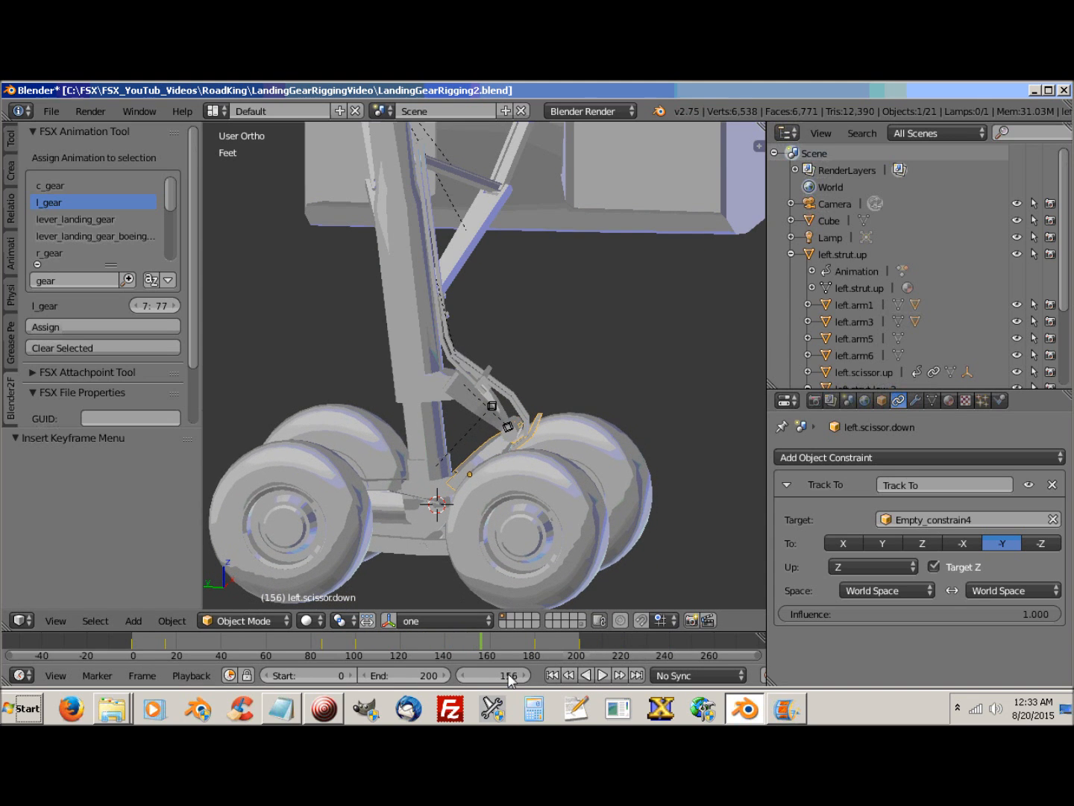
left_click(484, 679)
type("0")
key("Return")
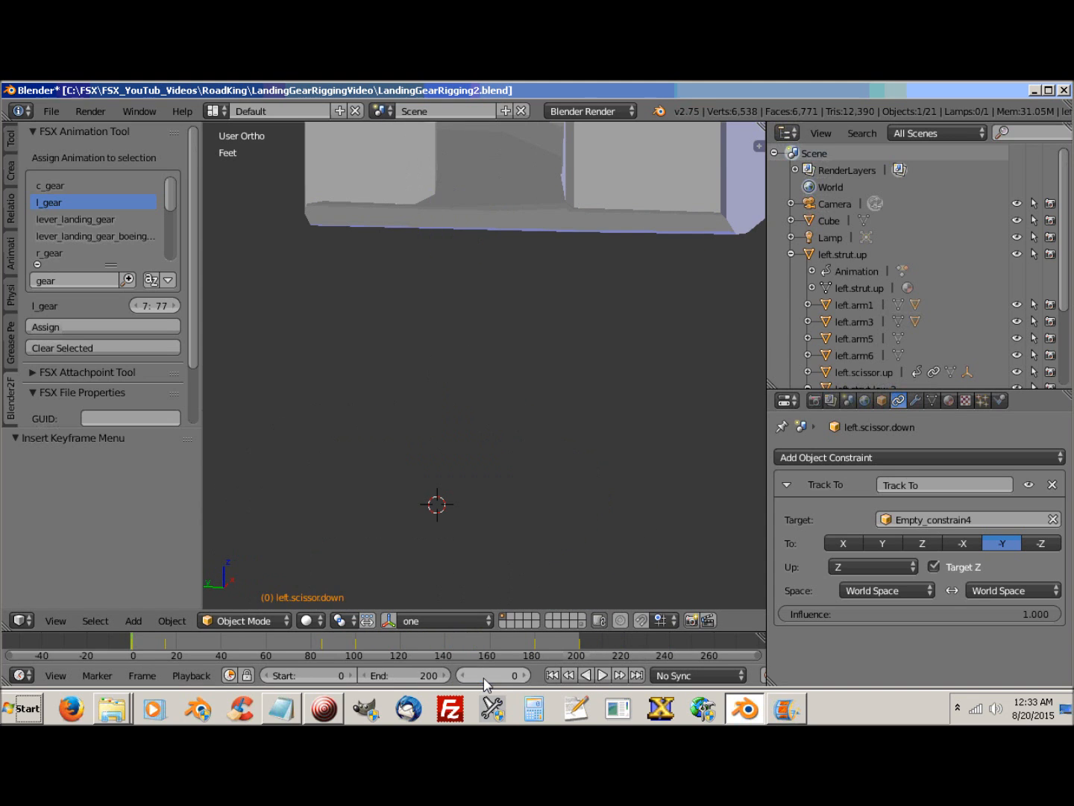
Step: Play the full gear animation from frame 0 and check the scissor link tracking from several angles
middle_click_drag(638, 229, 561, 412, "shift")
scroll(587, 347, "up", 4)
middle_click_drag(595, 321, 449, 474, "shift")
mouse_move(449, 475)
middle_mouse_down()
mouse_move(540, 438)
mouse_move(437, 417)
mouse_move(355, 493)
mouse_move(456, 477)
mouse_move(459, 492)
middle_mouse_up()
scroll(452, 453, "down", 4)
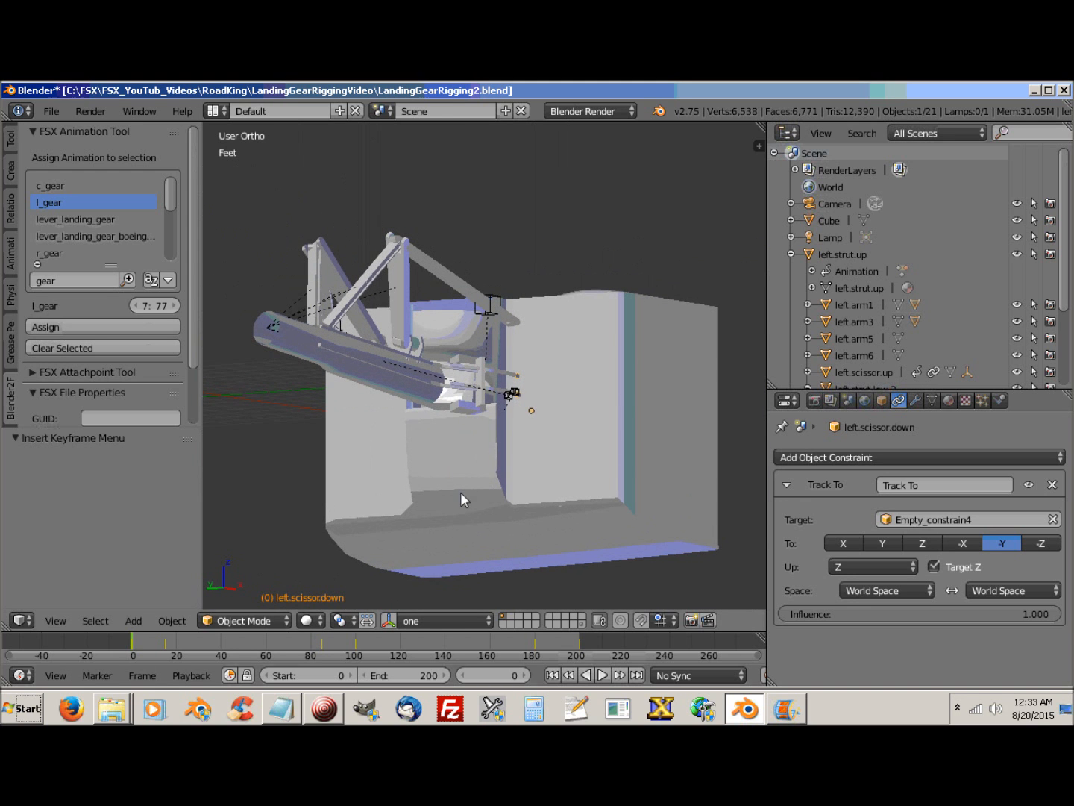
left_click(602, 675)
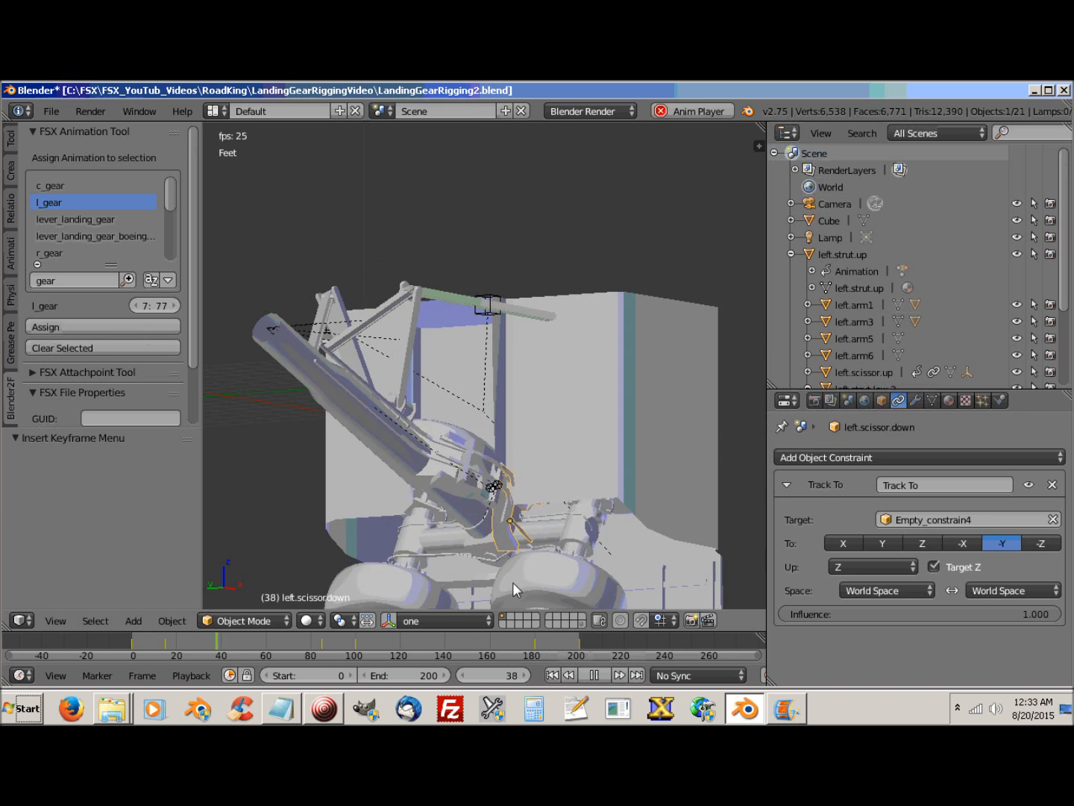
middle_click_drag(473, 574, 570, 290, "shift")
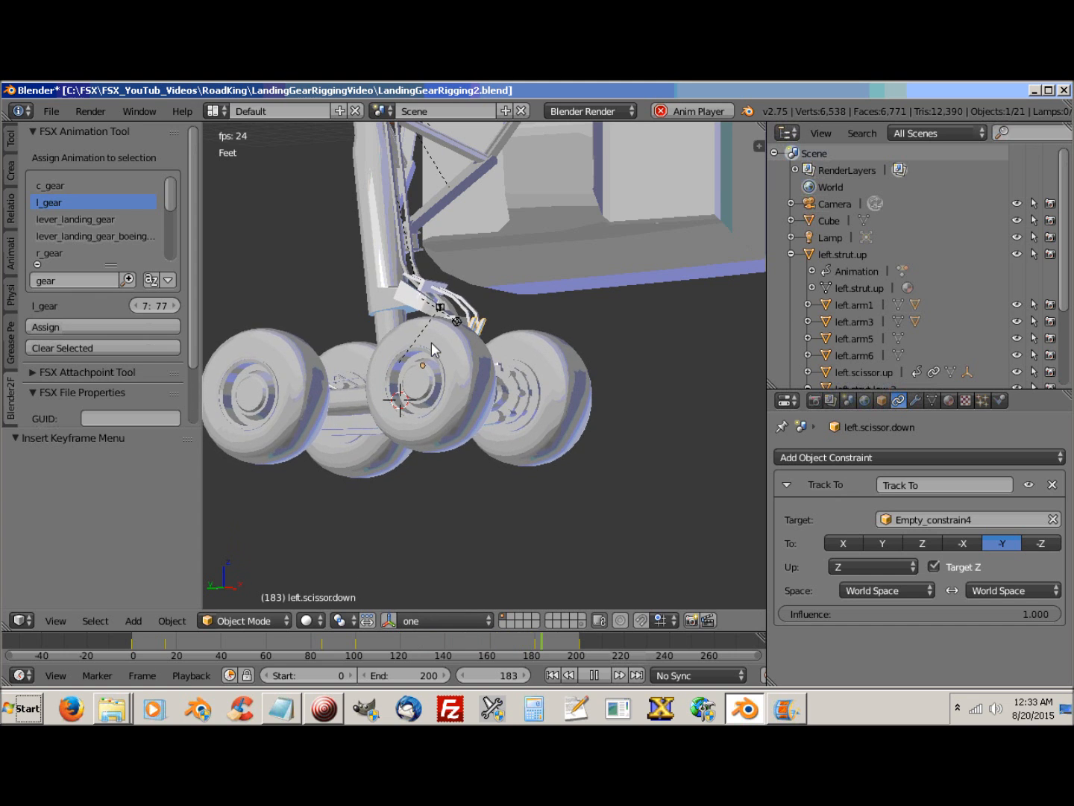
middle_click_drag(440, 339, 567, 341)
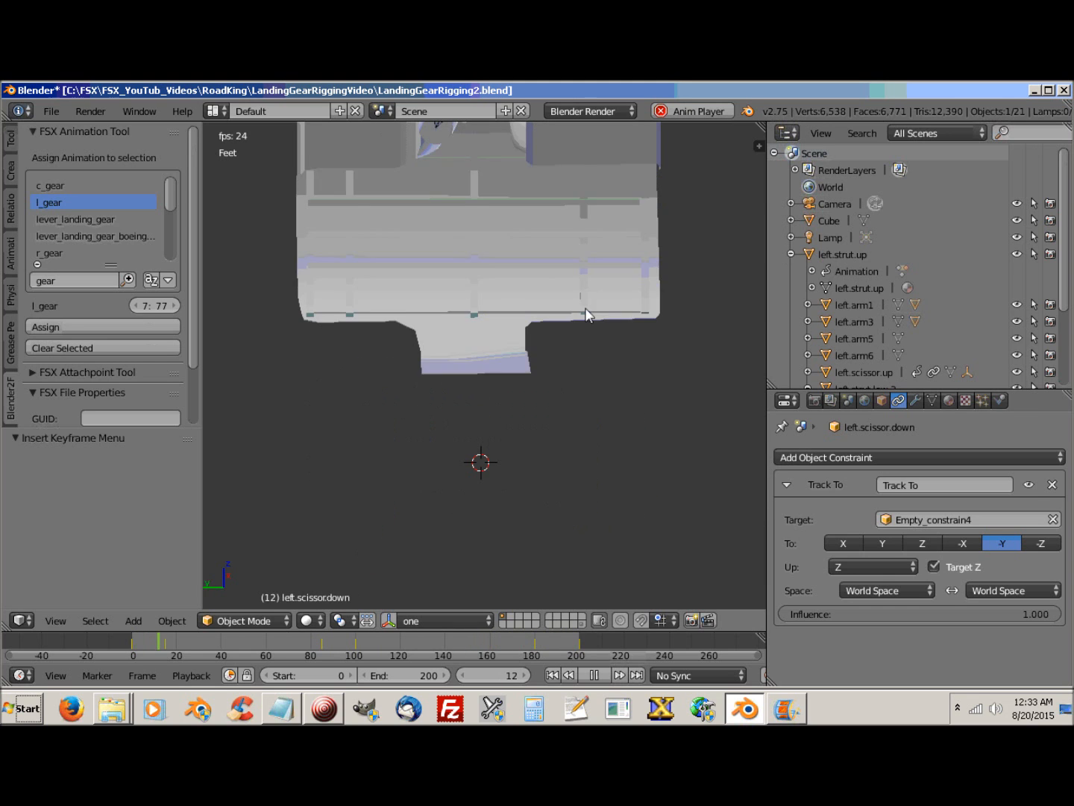
left_click(594, 675)
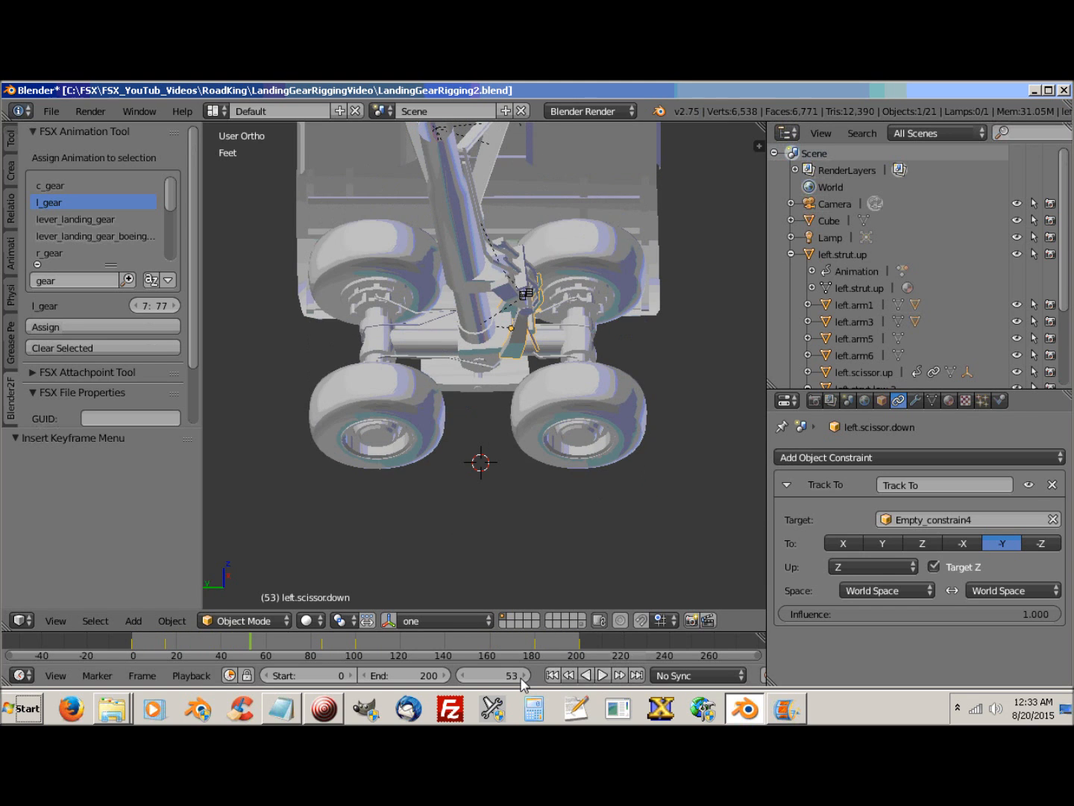
Step: Return to frame 0 and show the whole retracted gear with its wheel well
type("0")
key("Return")
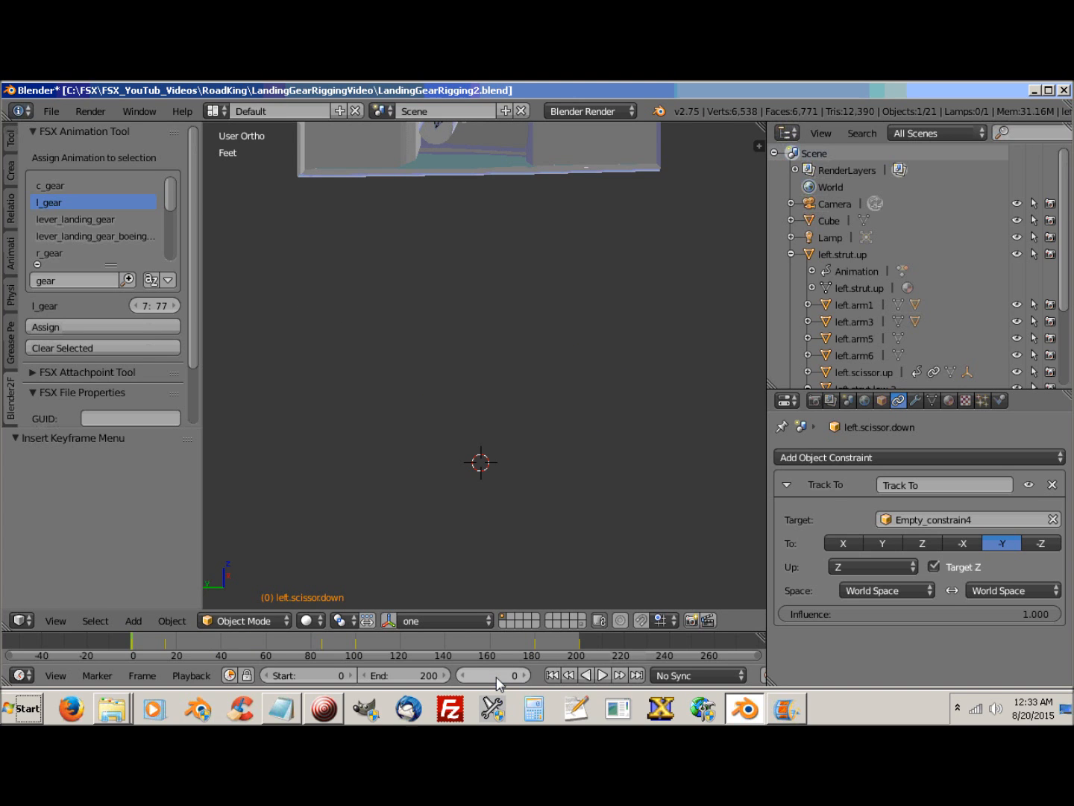
scroll(510, 427, "down", 3)
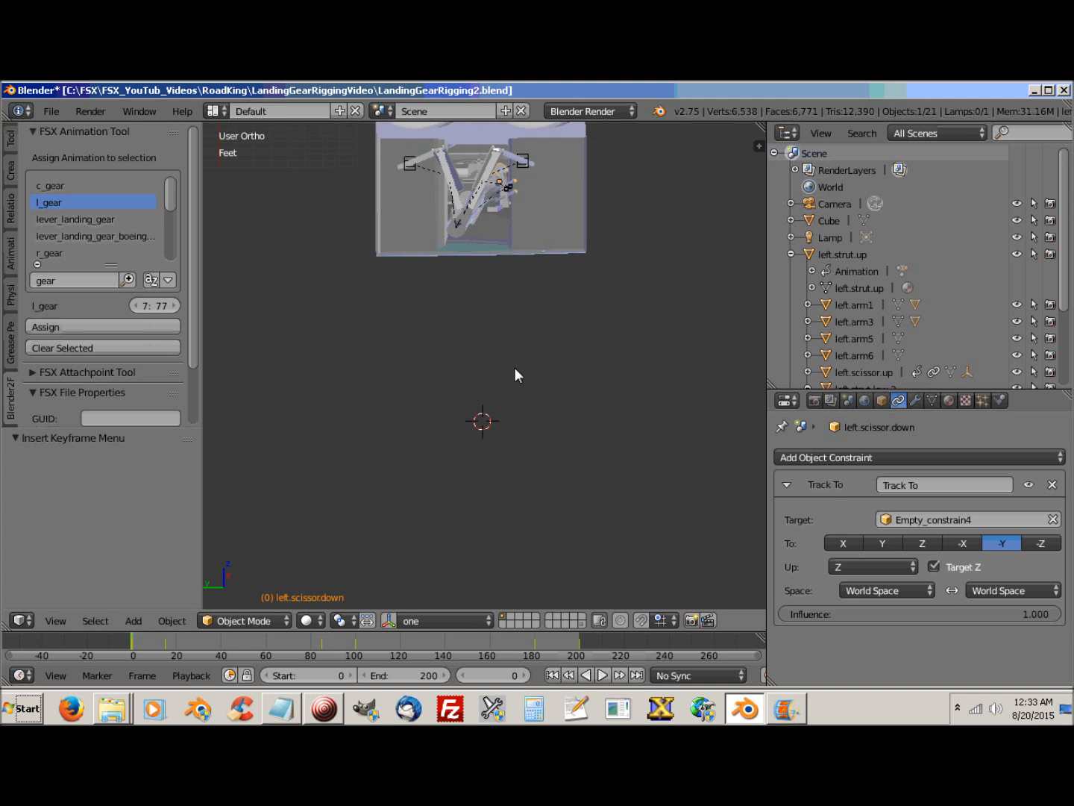
middle_click_drag(515, 369, 526, 503, "shift")
middle_click_drag(448, 463, 406, 420)
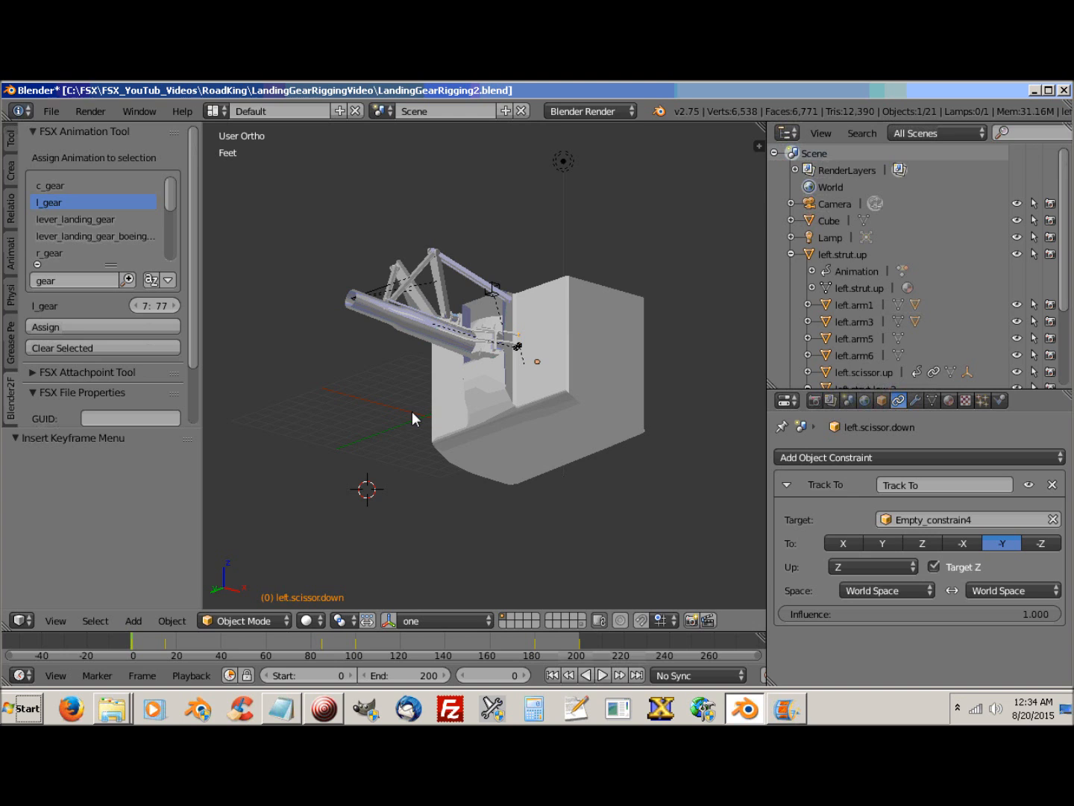
middle_click_drag(517, 442, 563, 466)
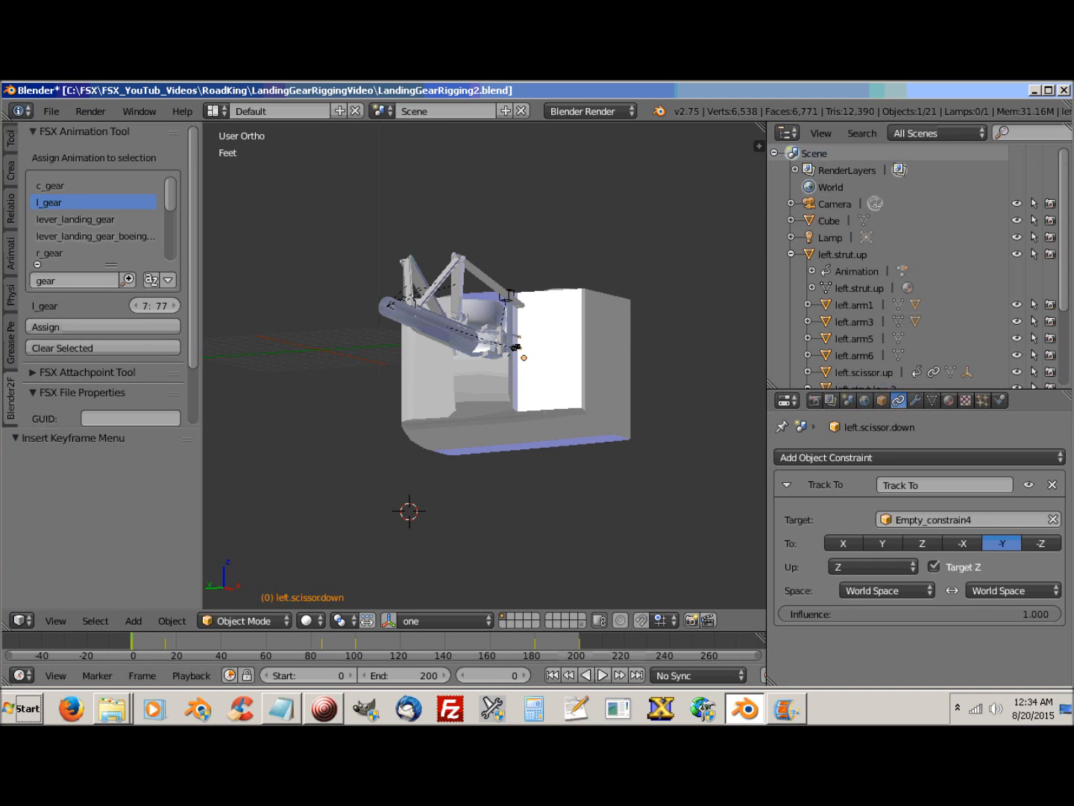
left_click(324, 710)
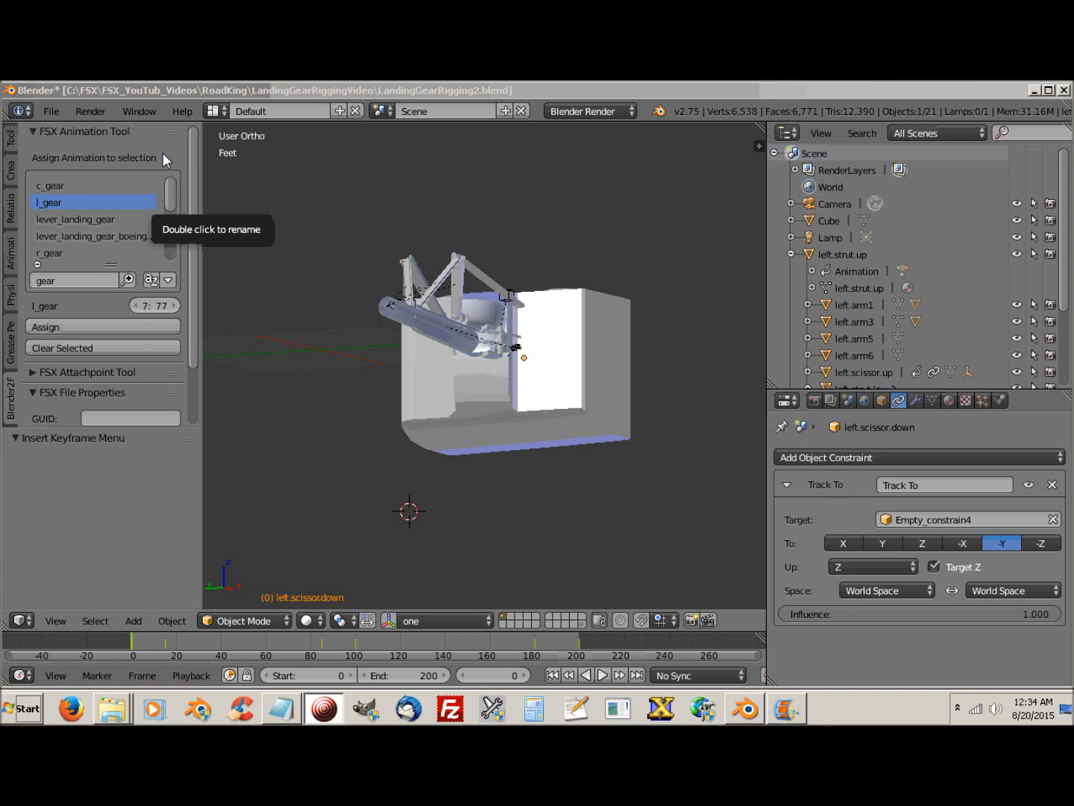